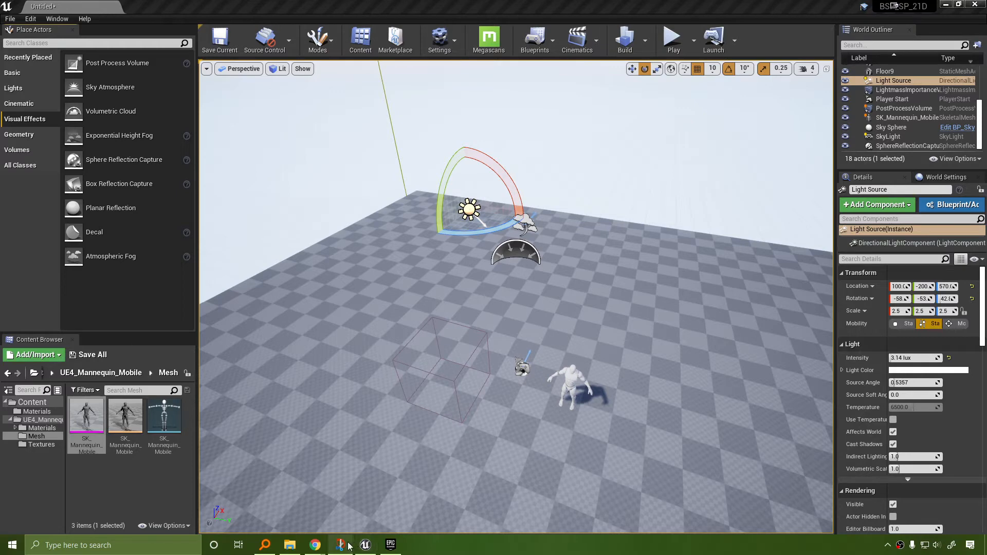
# Open prototype sample.png in XnView MP, examine the blocked-out house as a reference, and close the image viewer.
pyautogui.moveTo(349, 545)
pyautogui.moveTo(763, 141); pyautogui.dragTo(593, 149)
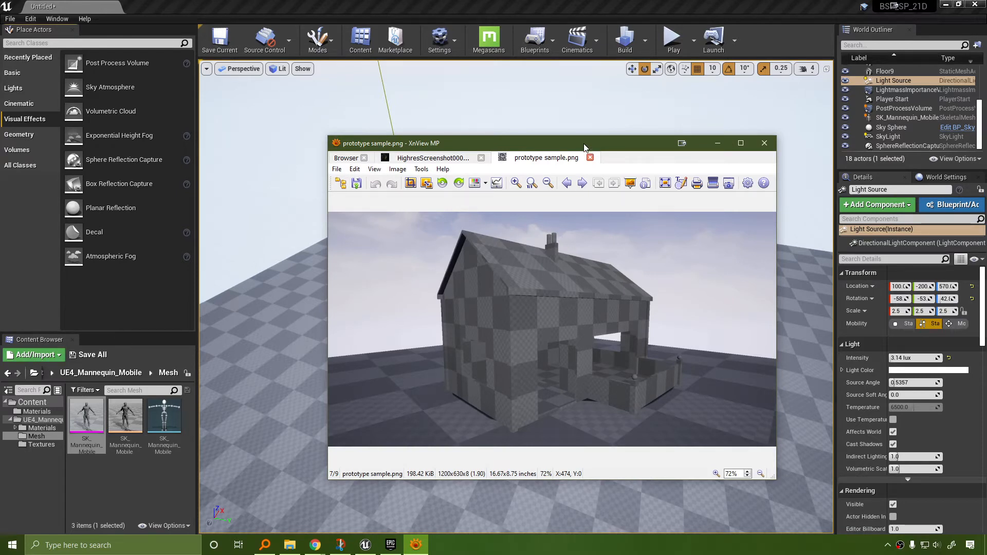
pyautogui.hotkey('alt', 'F4')
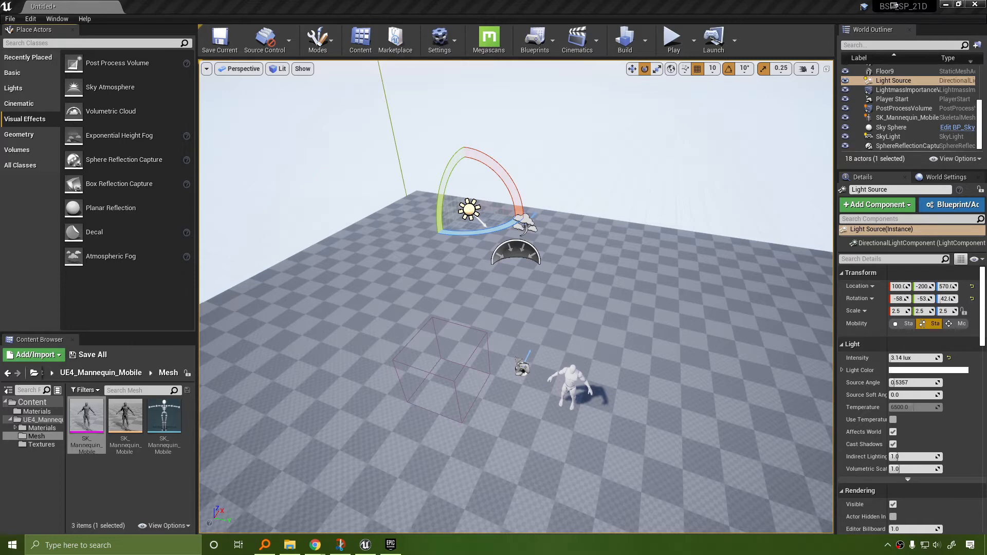
pyautogui.moveTo(986, 124); pyautogui.dragTo(518, 85)
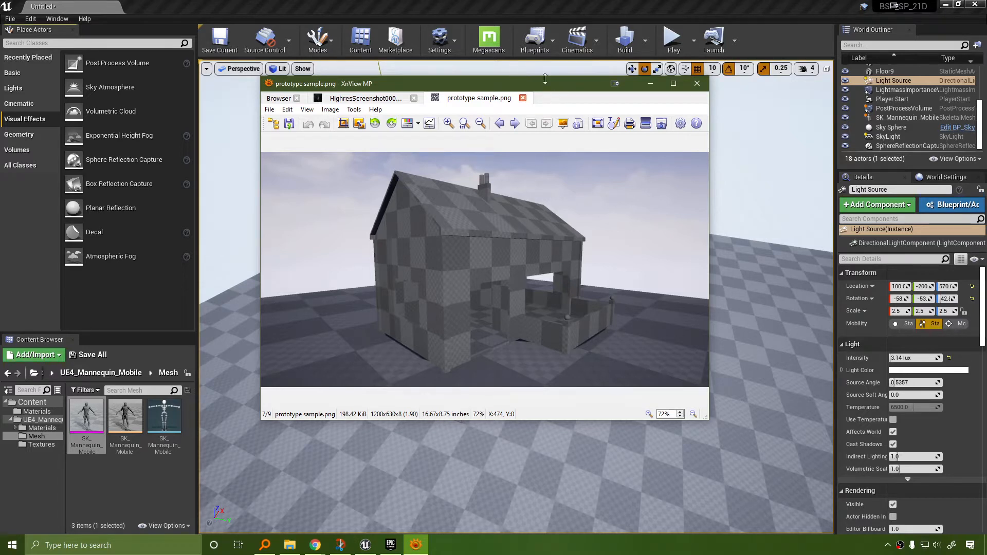
pyautogui.hotkey('alt', 'F4')
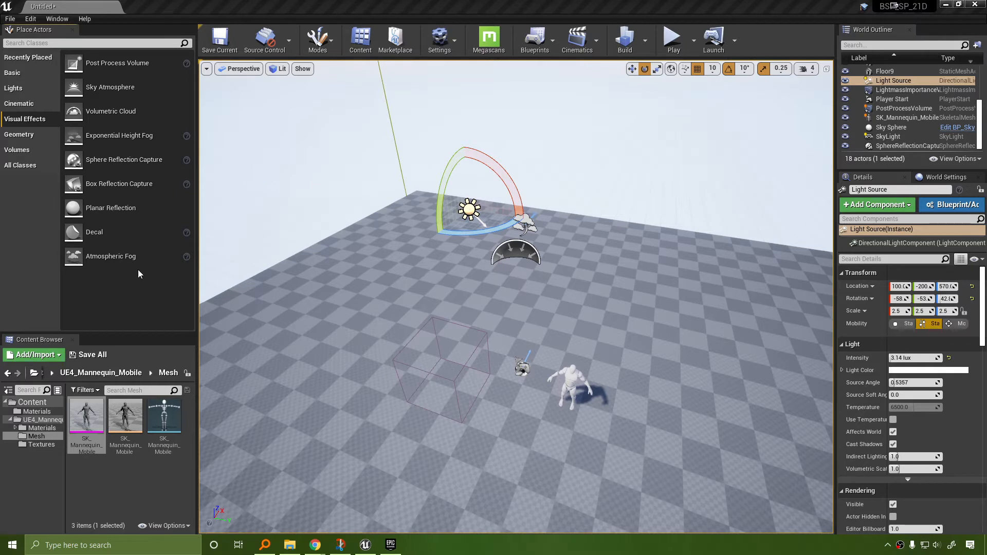
# Place an additive Box geometry brush on the floor near the mannequin and frame it in the view.
pyautogui.click(19, 134)
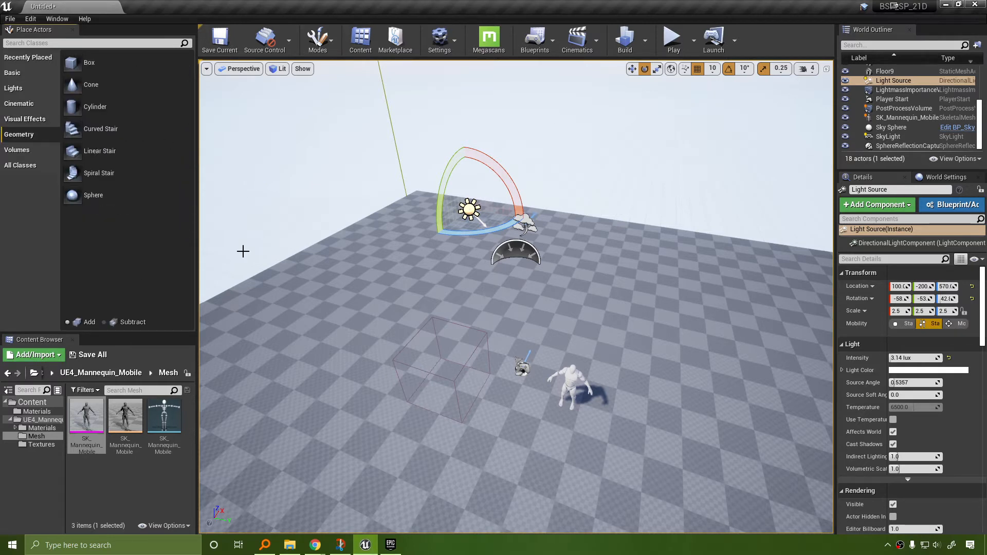
pyautogui.moveTo(88, 62)
pyautogui.mouseDown()
pyautogui.moveTo(404, 296)
pyautogui.moveTo(709, 421)
pyautogui.moveTo(679, 453)
pyautogui.moveTo(686, 446)
pyautogui.moveTo(665, 350)
pyautogui.moveTo(345, 265)
pyautogui.moveTo(690, 415)
pyautogui.mouseUp()
pyautogui.press('f')
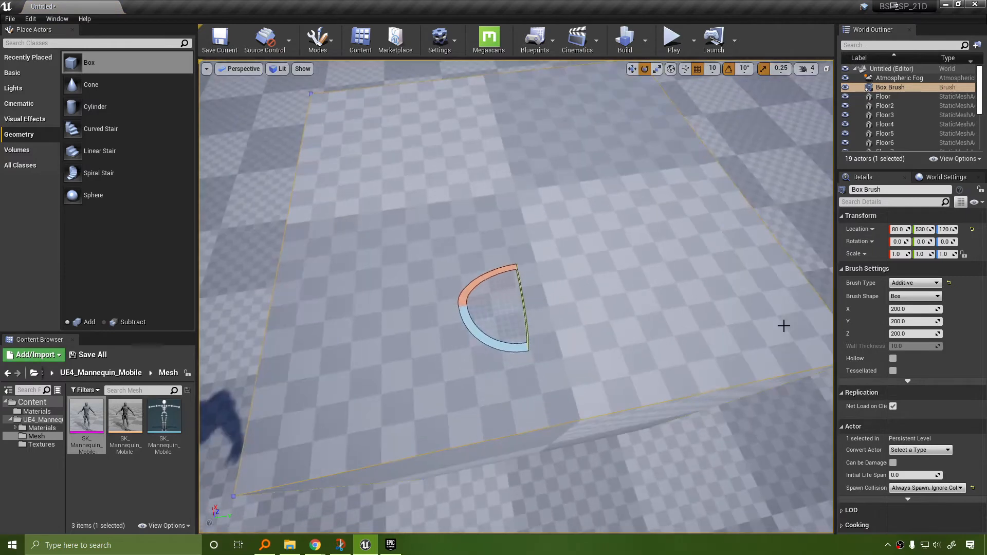
pyautogui.moveTo(784, 326)
pyautogui.mouseDown(button='right')
pyautogui.moveTo(765, 283)
pyautogui.moveTo(779, 293)
pyautogui.moveTo(771, 262)
pyautogui.moveTo(766, 270)
pyautogui.mouseUp(button='right')
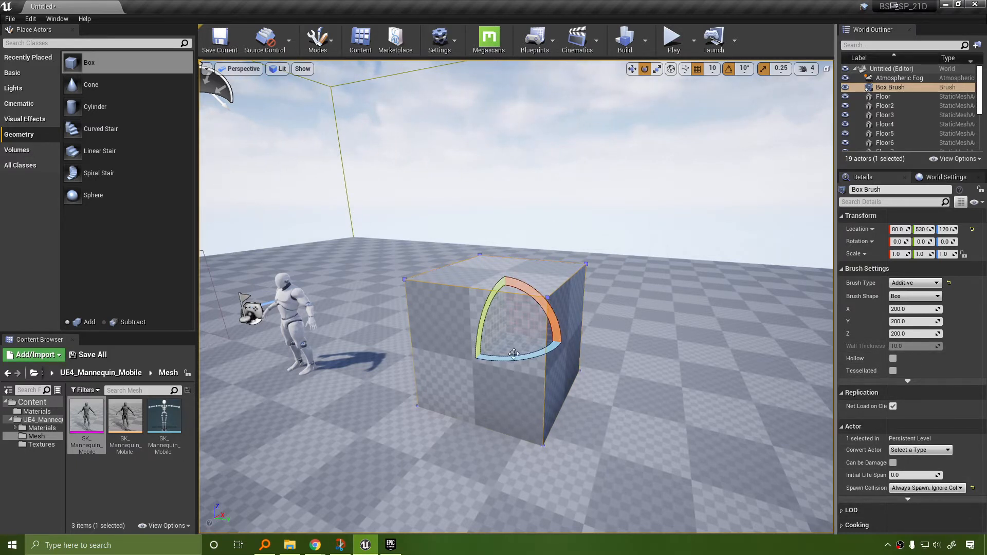
# Compare the properties of the box's individual faces with those of the whole Box Brush by selecting each.
pyautogui.click(439, 354)
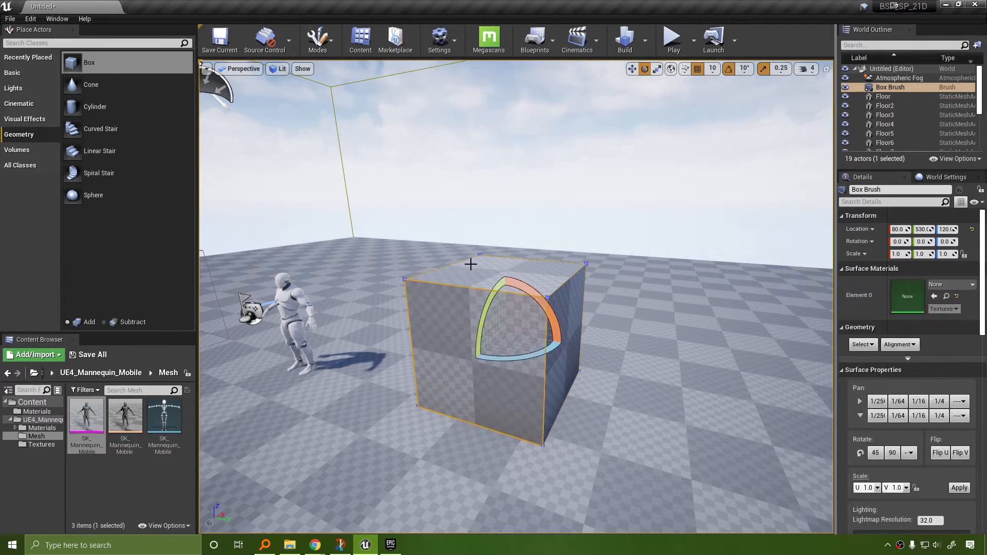
pyautogui.click(478, 265)
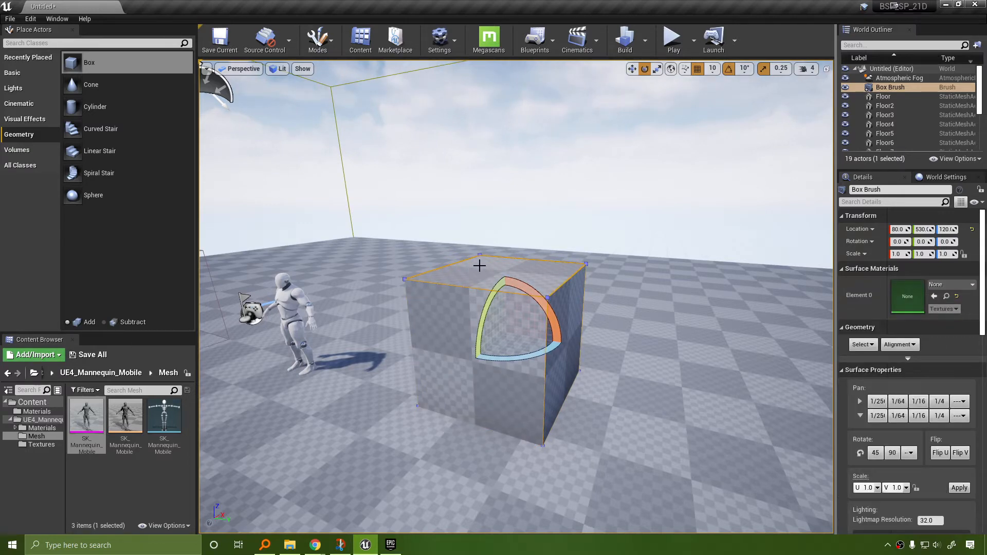
pyautogui.click(894, 95)
pyautogui.click(895, 91)
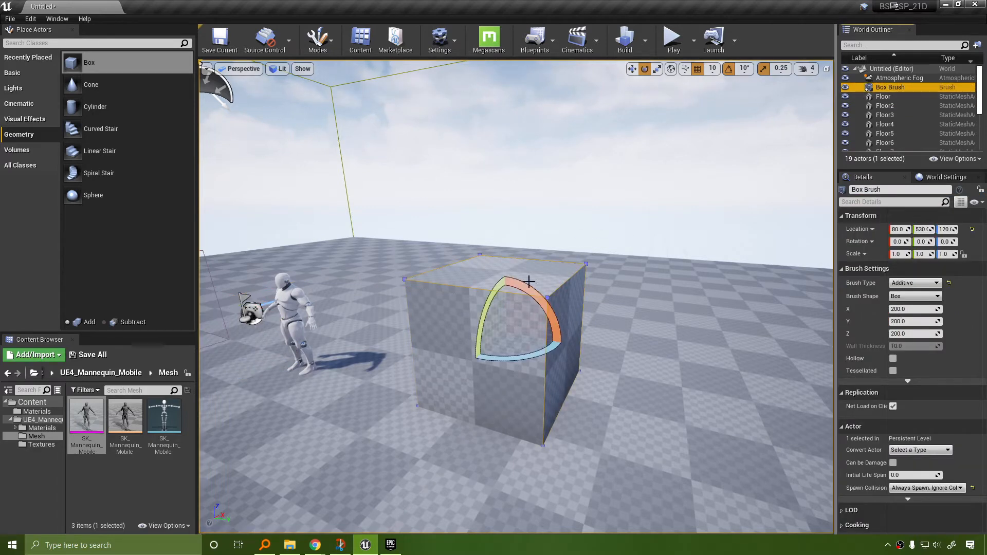
pyautogui.click(481, 281)
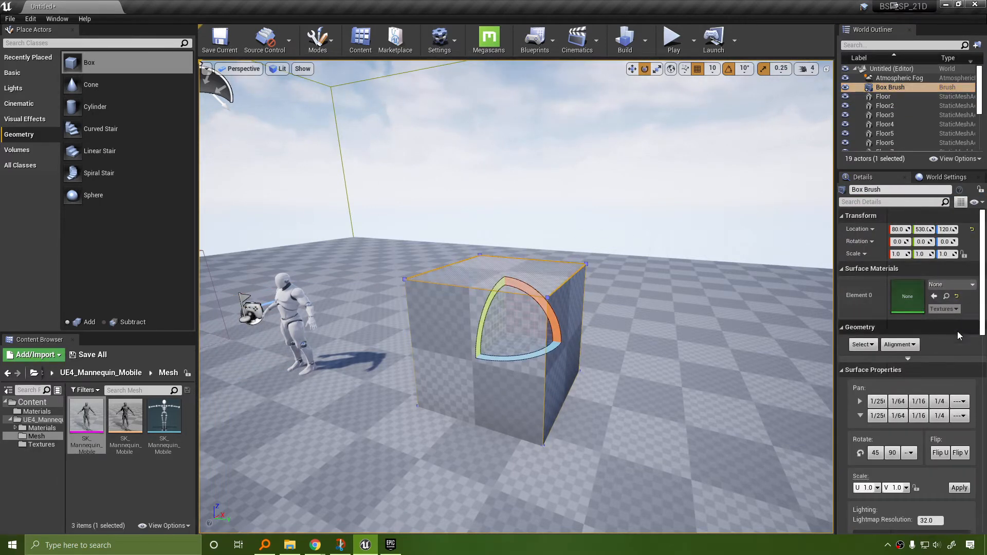
pyautogui.click(430, 317)
pyautogui.click(462, 278)
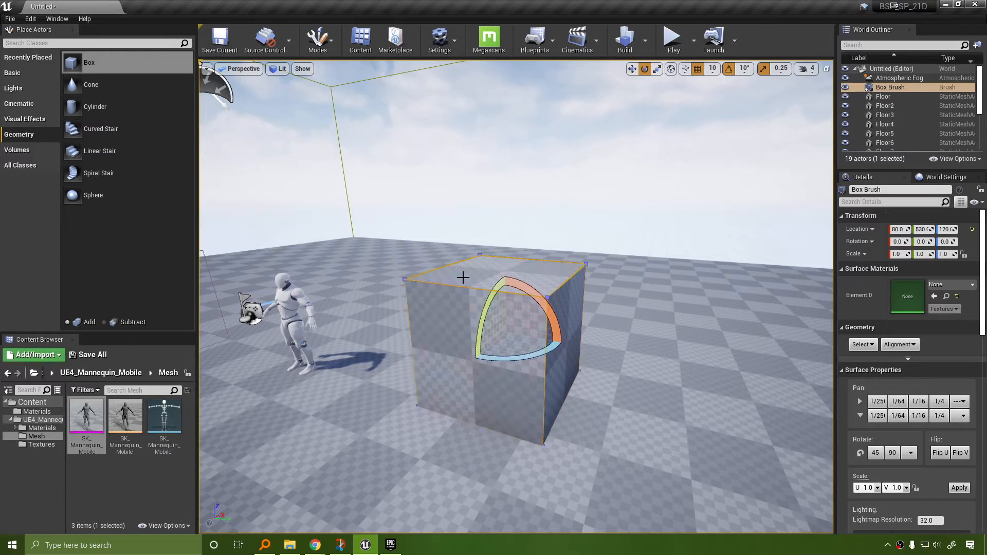
# Clear the selection, select a side face of the box, and use the move gizmo instead of the rotate gizmo.
pyautogui.moveTo(715, 359); pyautogui.dragTo(637, 374, button='right')
pyautogui.press('Escape')
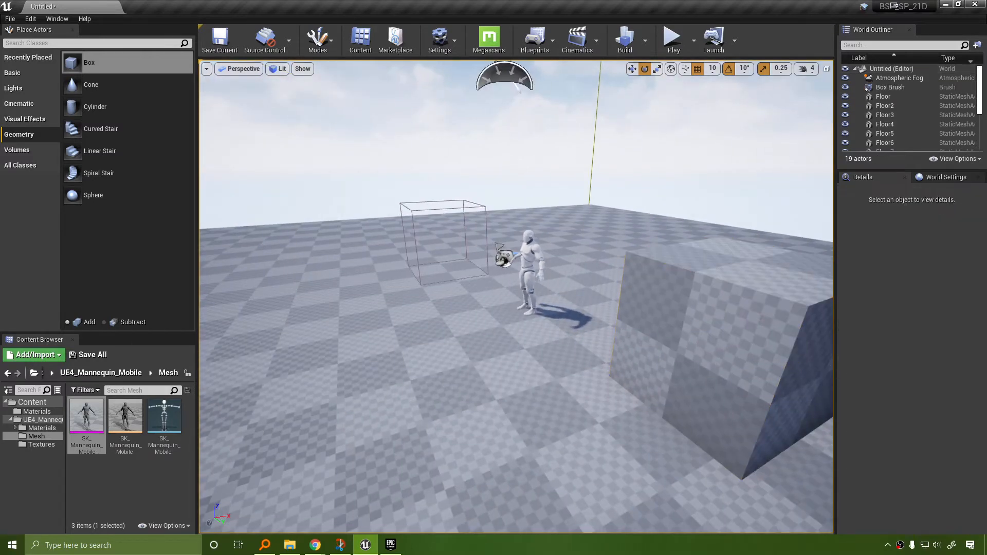
pyautogui.click(713, 340)
pyautogui.press('w')
pyautogui.moveTo(767, 320); pyautogui.dragTo(809, 303, button='right')
pyautogui.press('f')
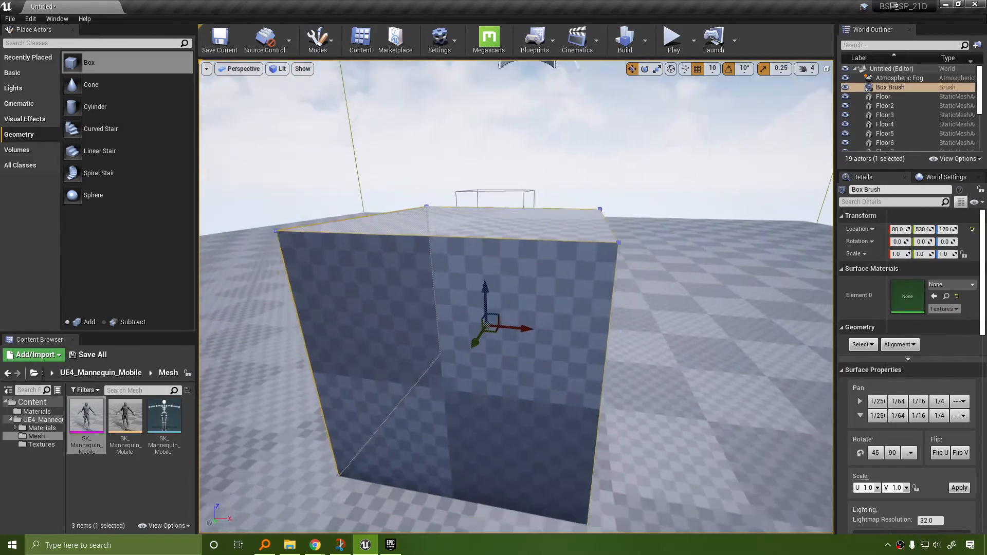
# Examine the box from several sides, selecting its top and side faces one after another.
pyautogui.press('a')
pyautogui.moveTo(544, 266); pyautogui.dragTo(575, 265, button='right')
pyautogui.click(531, 258)
pyautogui.click(475, 301)
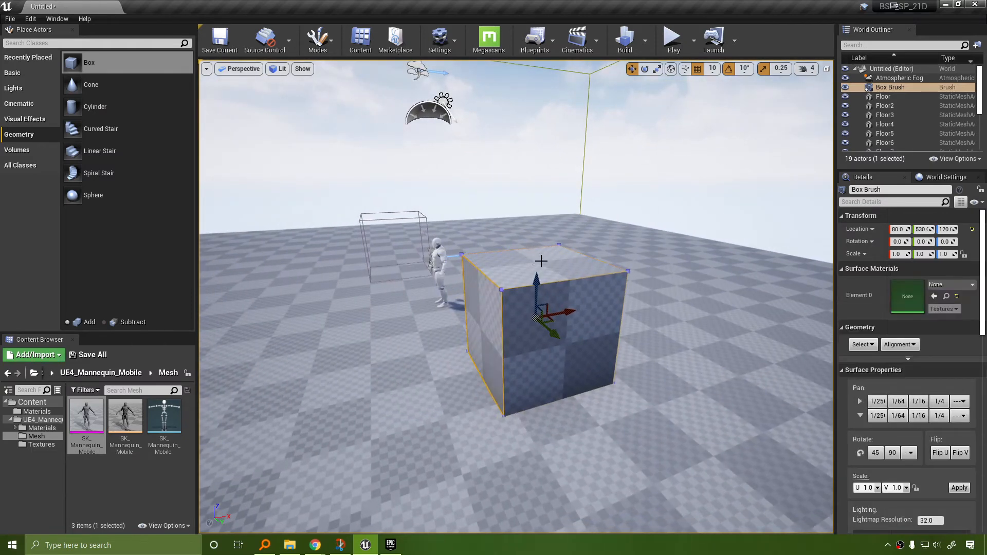
pyautogui.press('a')
pyautogui.moveTo(669, 333)
pyautogui.mouseDown(button='right')
pyautogui.moveTo(740, 316)
pyautogui.moveTo(822, 329)
pyautogui.moveTo(672, 333)
pyautogui.mouseUp(button='right')
pyautogui.press('w')
pyautogui.press('s')
pyautogui.press('d')
pyautogui.click(448, 285)
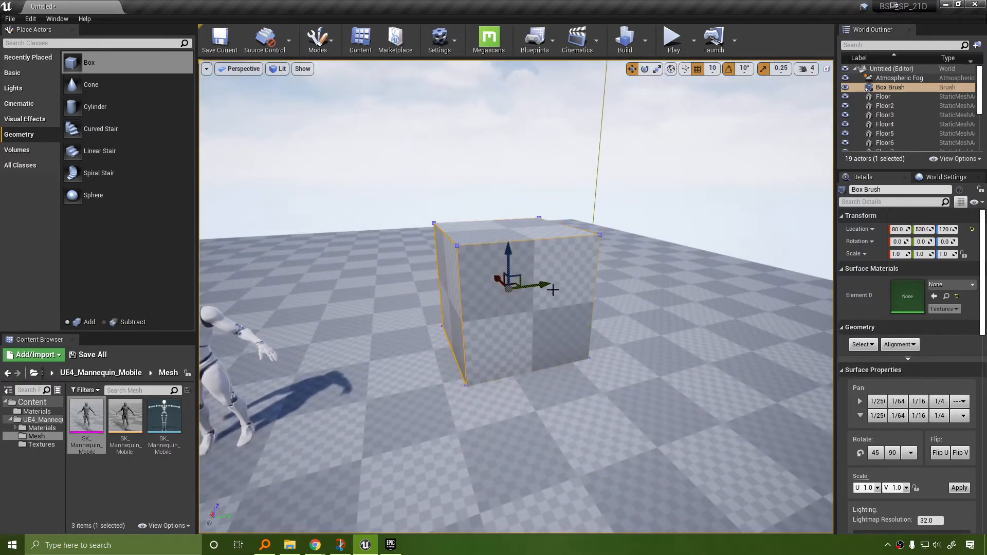
pyautogui.click(571, 283)
pyautogui.click(550, 233)
pyautogui.press('d')
pyautogui.moveTo(551, 233); pyautogui.dragTo(437, 245, button='right')
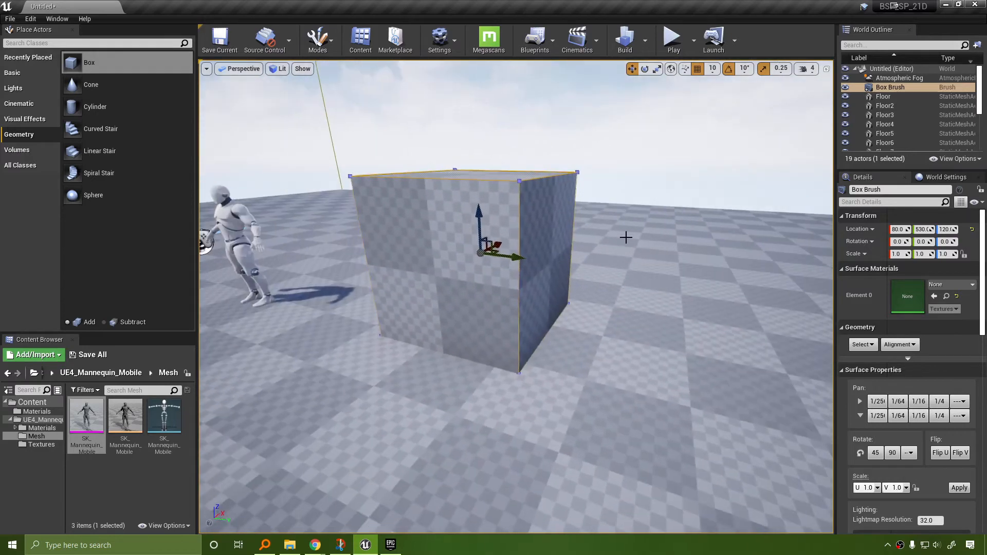
pyautogui.click(559, 236)
pyautogui.click(477, 305)
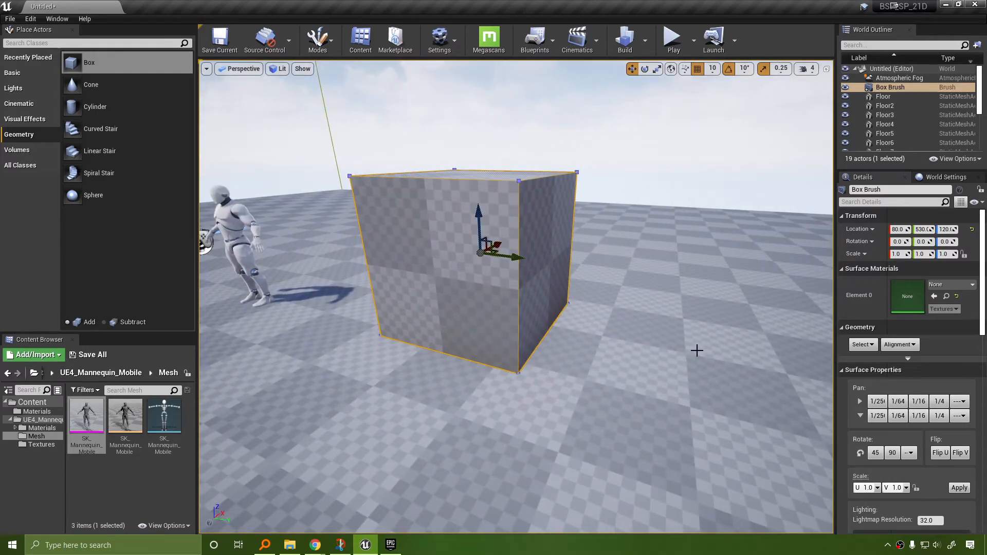
# Select the whole Box Brush to show its brush settings, and toggle the Tessellated option on and off.
pyautogui.scroll(-1, 982, 333)
pyautogui.moveTo(984, 333); pyautogui.dragTo(984, 322)
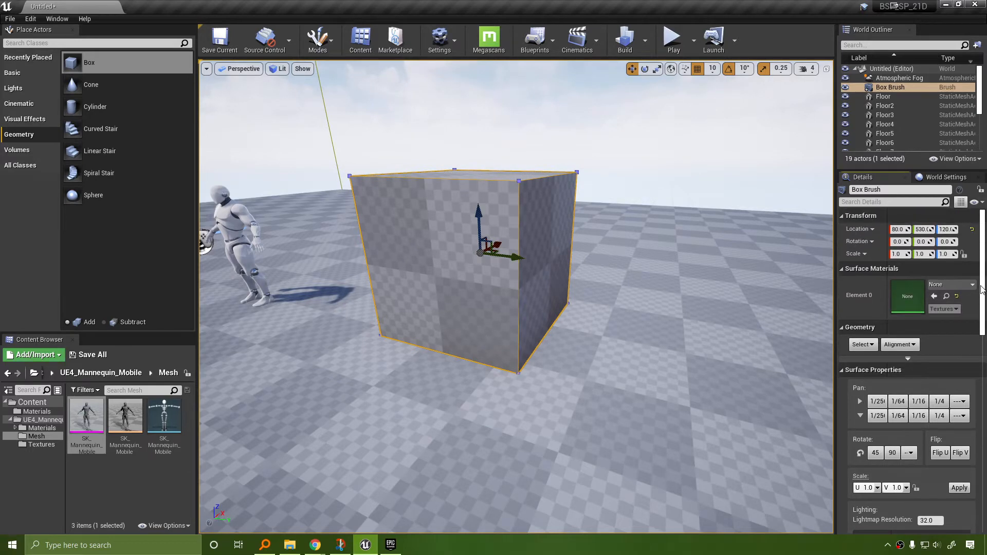
pyautogui.click(591, 222)
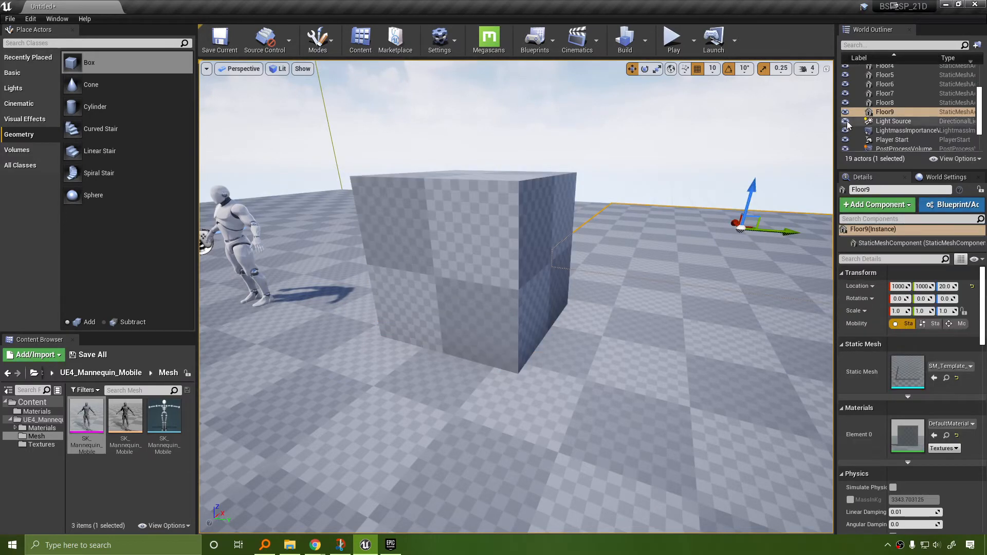
pyautogui.click(535, 179)
pyautogui.click(888, 97)
pyautogui.click(893, 89)
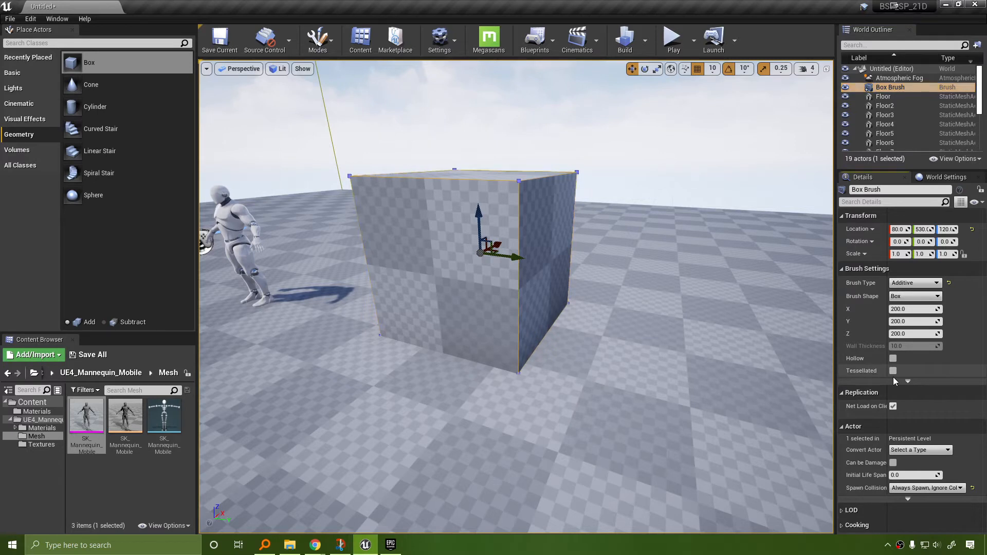
pyautogui.click(894, 371)
pyautogui.click(893, 370)
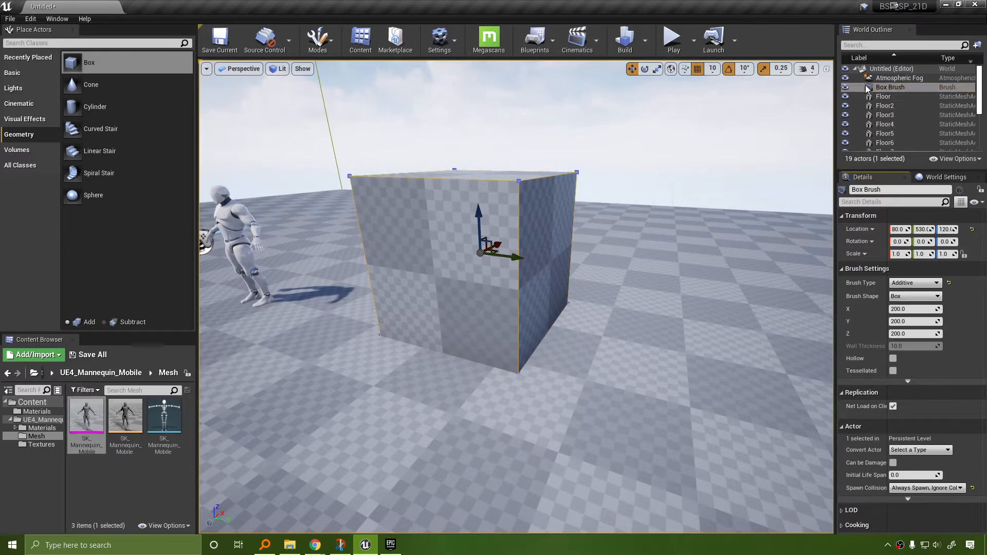
# Select a side face of the box and extend the selection to all surfaces of the brush.
pyautogui.click(894, 88)
pyautogui.click(437, 211)
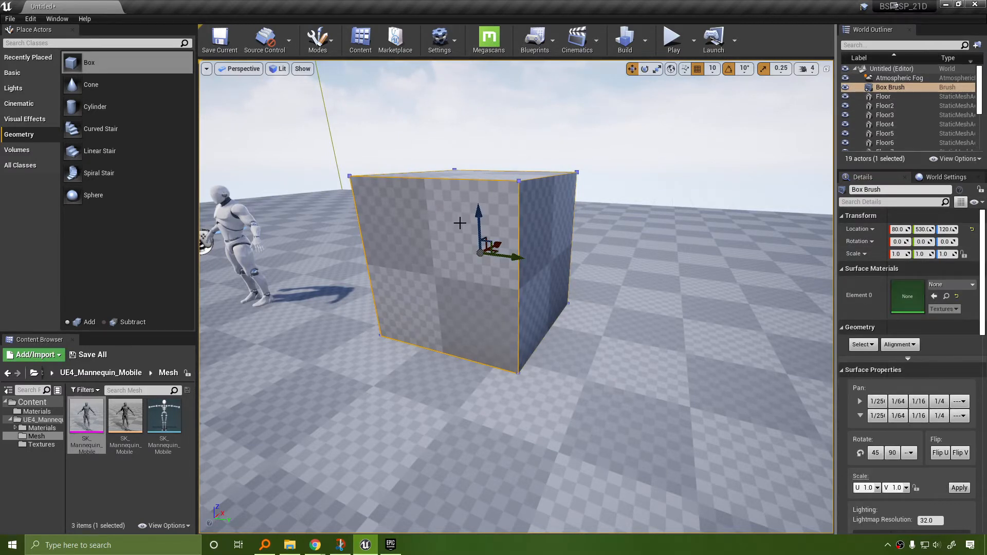
pyautogui.click(862, 345)
pyautogui.click(874, 354)
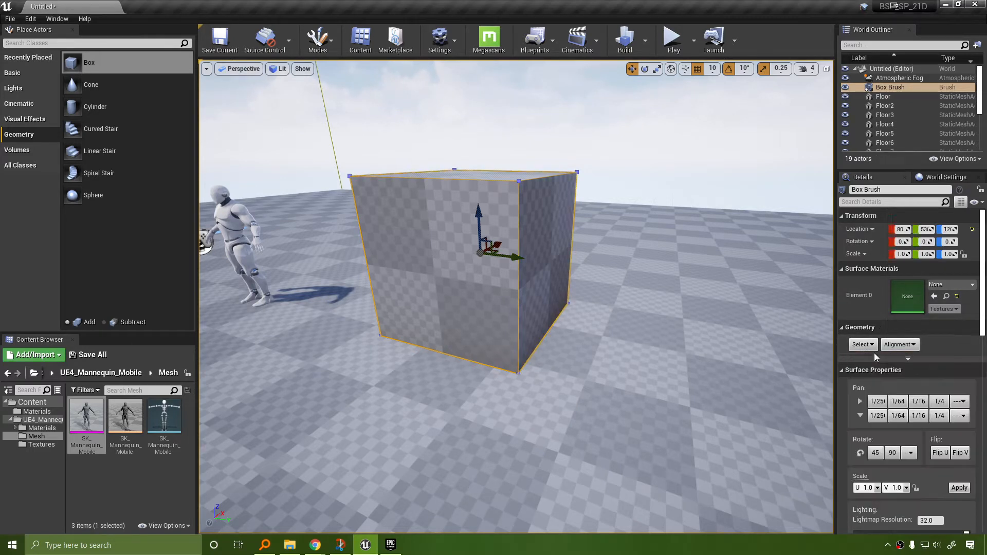
pyautogui.press('d')
pyautogui.moveTo(579, 175); pyautogui.dragTo(483, 177, button='right')
pyautogui.press('a')
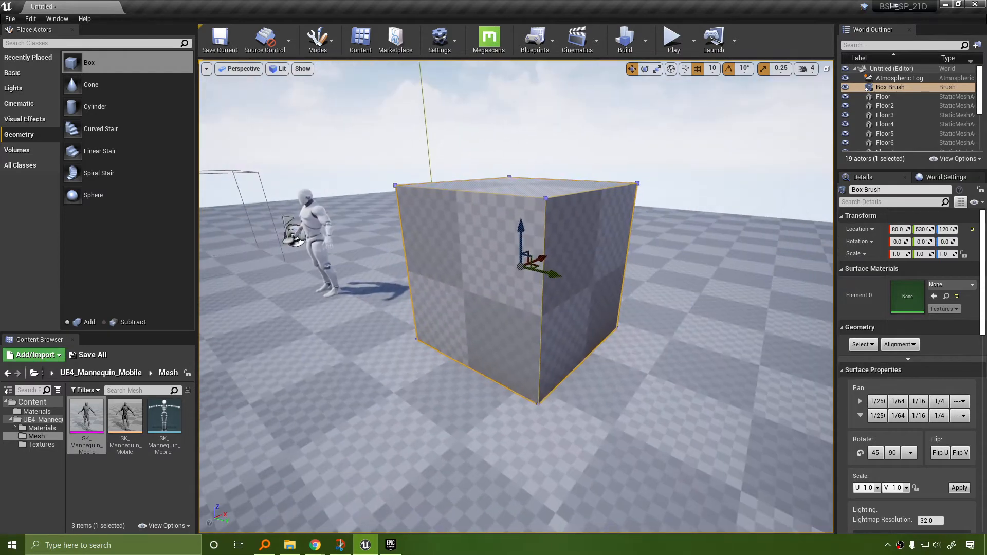
pyautogui.scroll(-8, 980, 449)
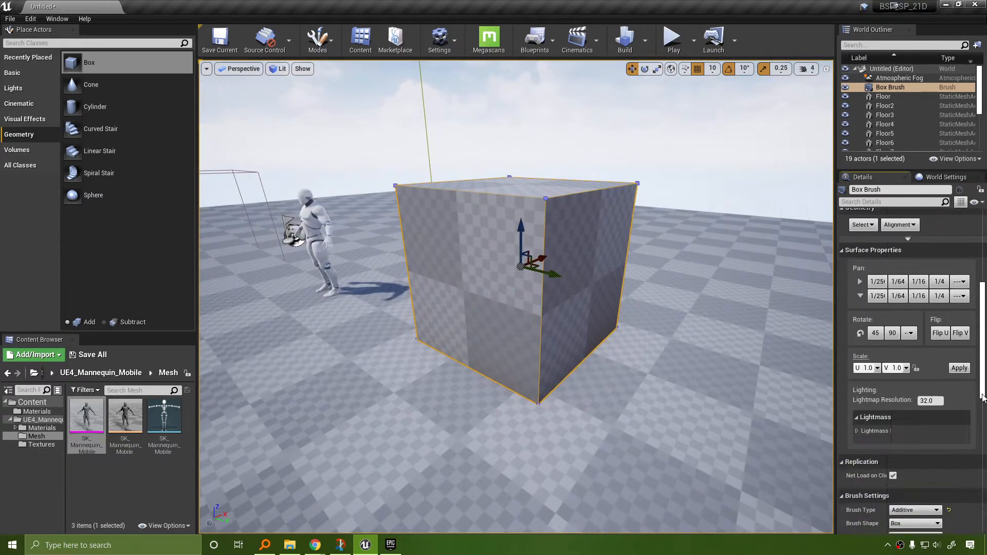
pyautogui.scroll(8, 980, 481)
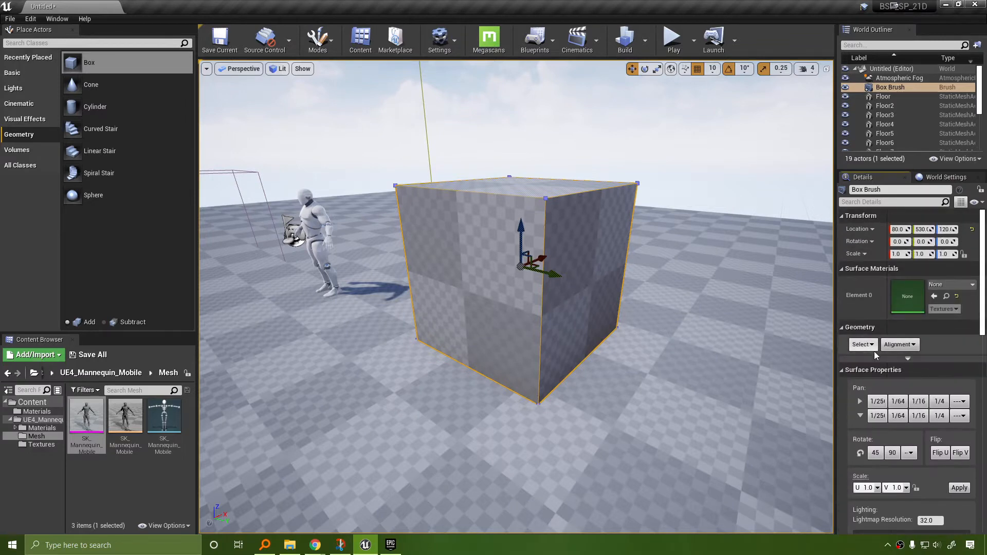
# Select a single side face of the box, expand its Lightmass settings, and widen the details area to read the full setting names.
pyautogui.click(871, 348)
pyautogui.click(484, 235)
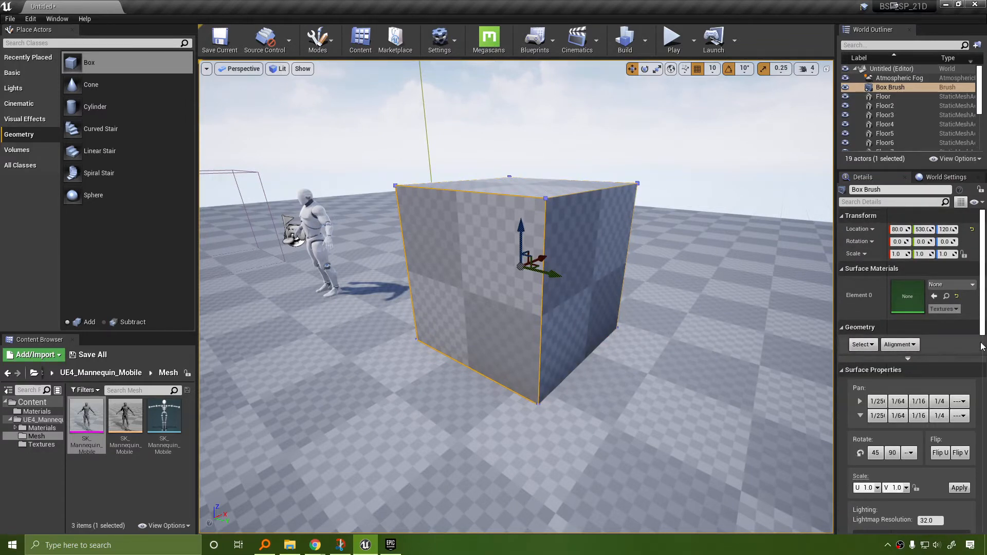
pyautogui.scroll(-3, 981, 350)
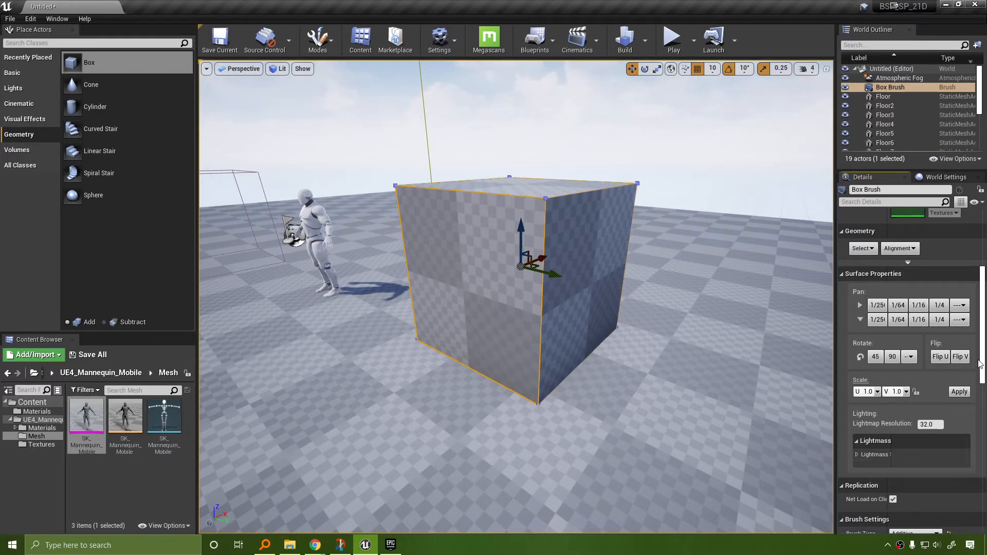
pyautogui.scroll(-2, 884, 411)
pyautogui.click(856, 405)
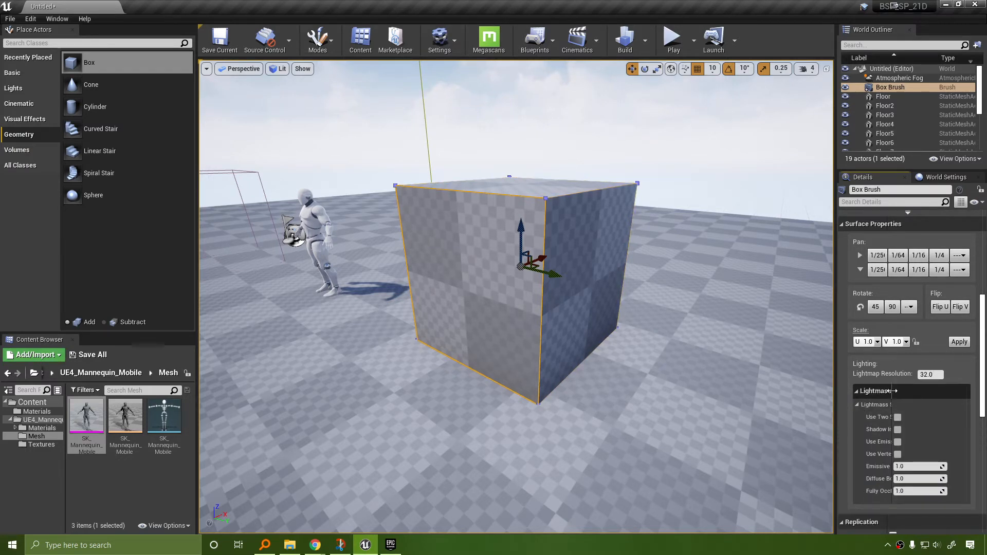
pyautogui.moveTo(891, 392)
pyautogui.mouseDown()
pyautogui.moveTo(933, 390)
pyautogui.moveTo(906, 403)
pyautogui.mouseUp()
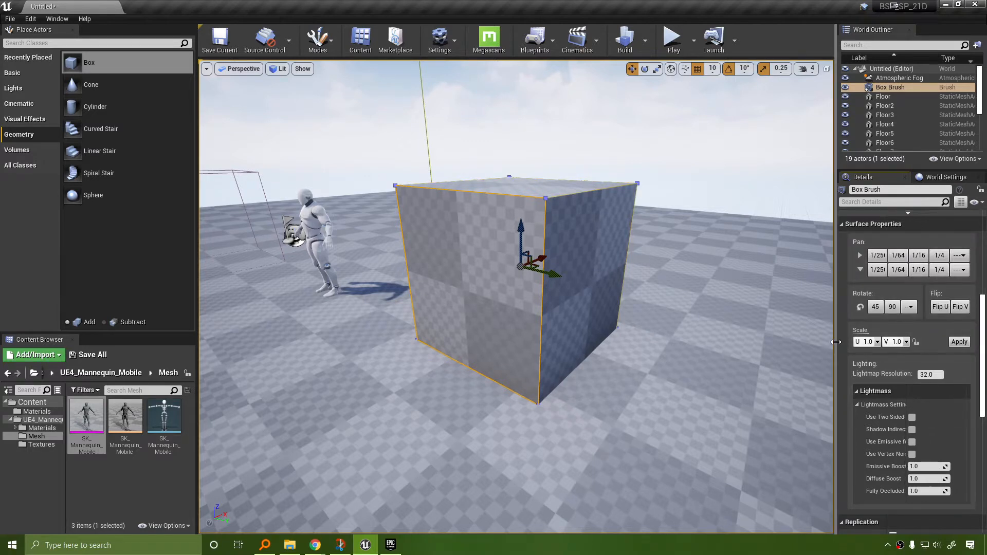
pyautogui.moveTo(837, 342); pyautogui.dragTo(719, 339)
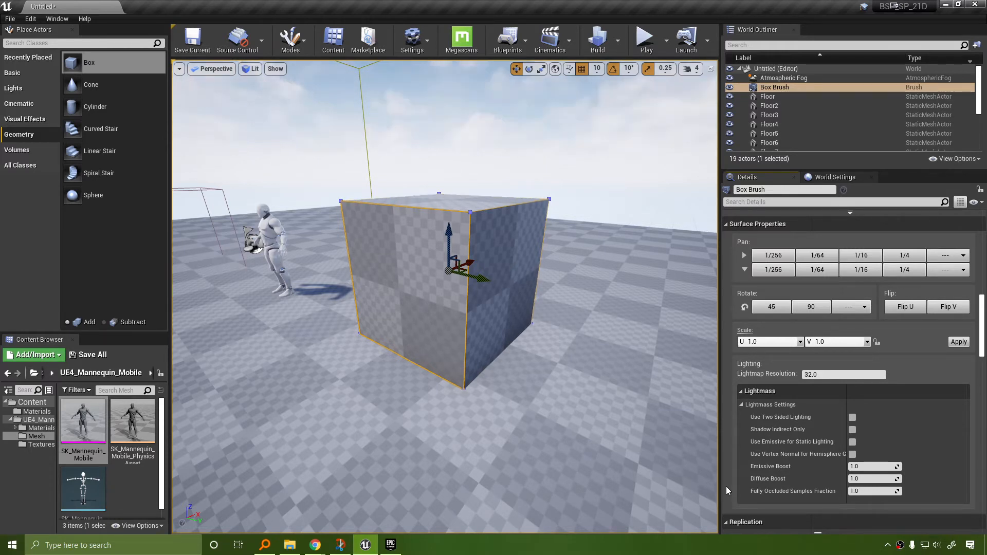
# Enable the Hollow option in the Box Brush's brush settings.
pyautogui.scroll(-1, 841, 398)
pyautogui.scroll(-5, 840, 396)
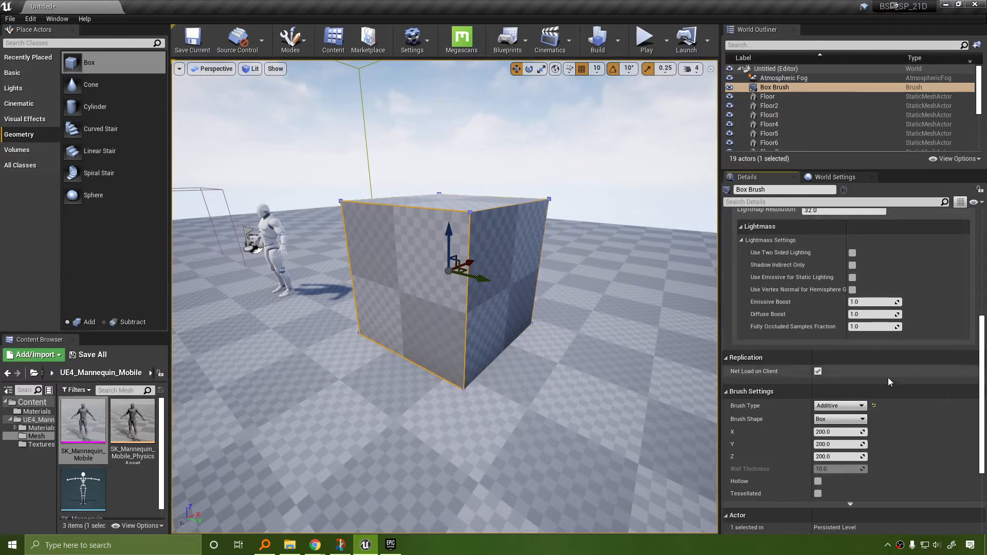
pyautogui.scroll(-2, 874, 370)
pyautogui.scroll(-1, 880, 375)
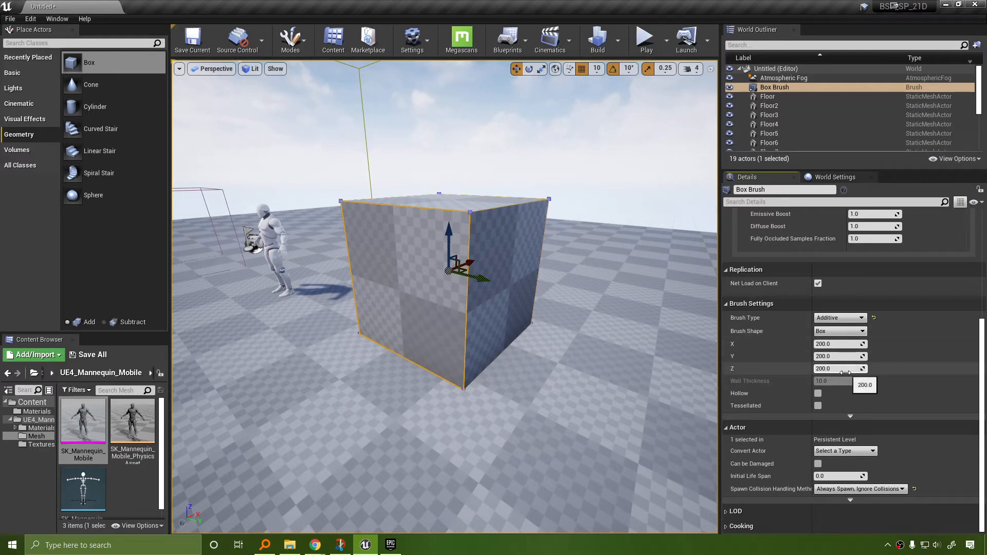
pyautogui.click(818, 394)
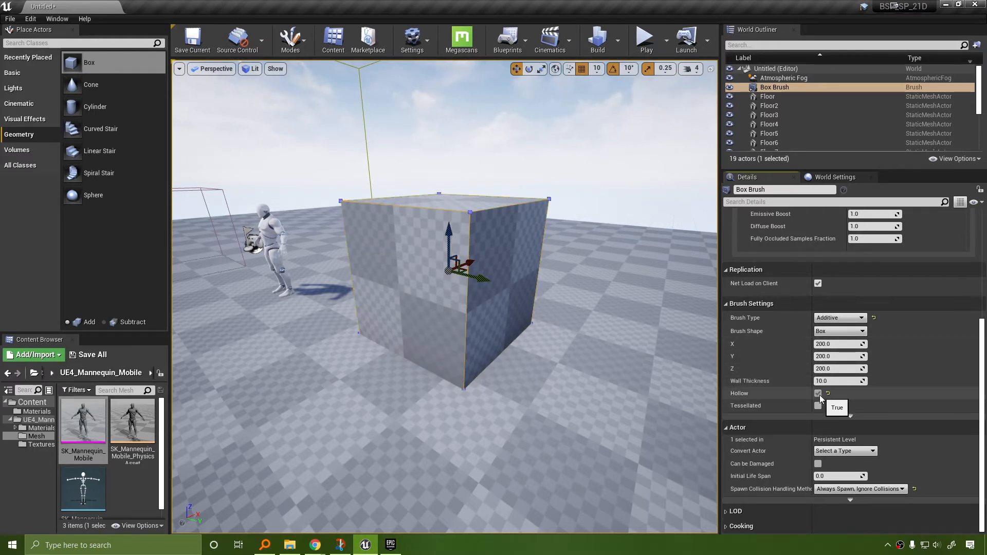
# Turn off the Hollow option and expand the advanced brush settings to review the Polygons, Solidity and Order options.
pyautogui.click(818, 394)
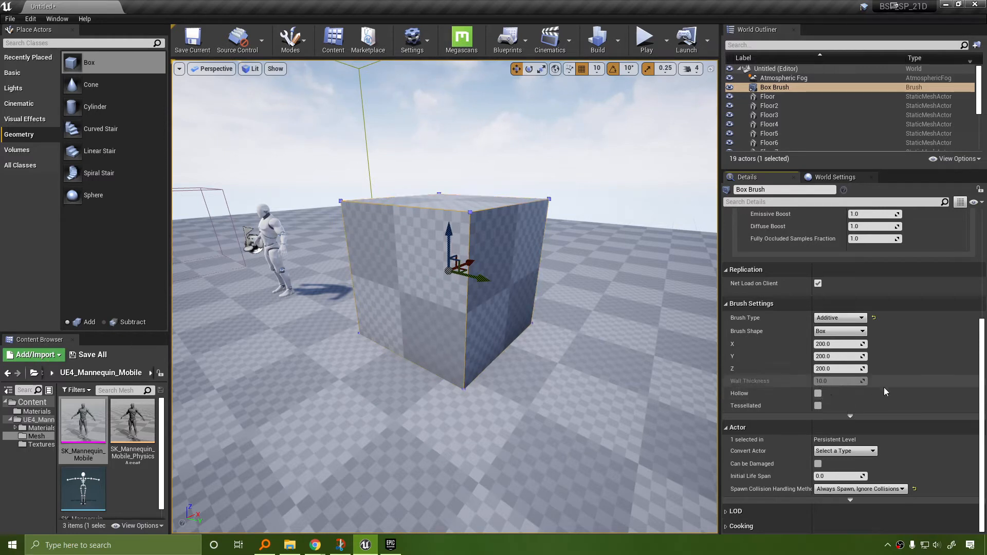
pyautogui.click(853, 416)
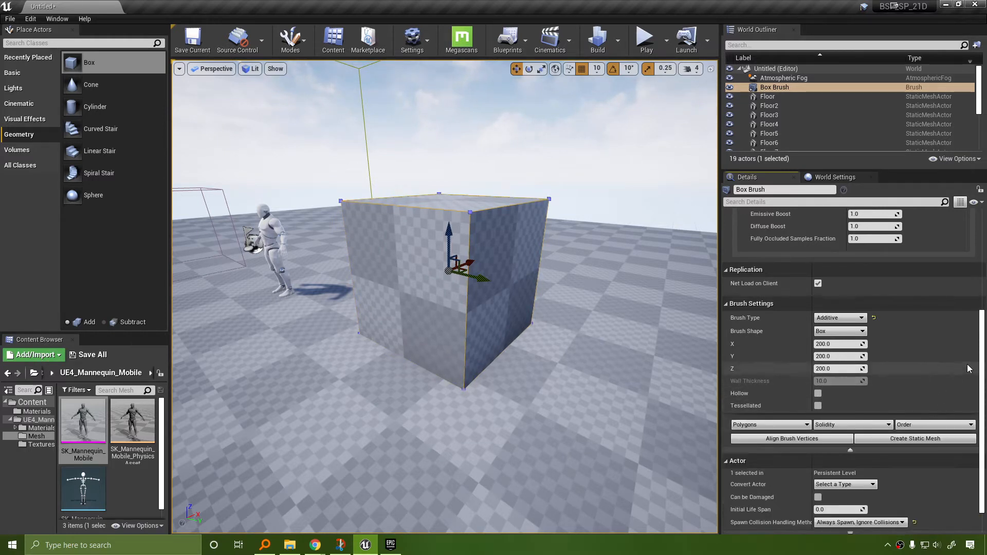
pyautogui.scroll(-2, 981, 389)
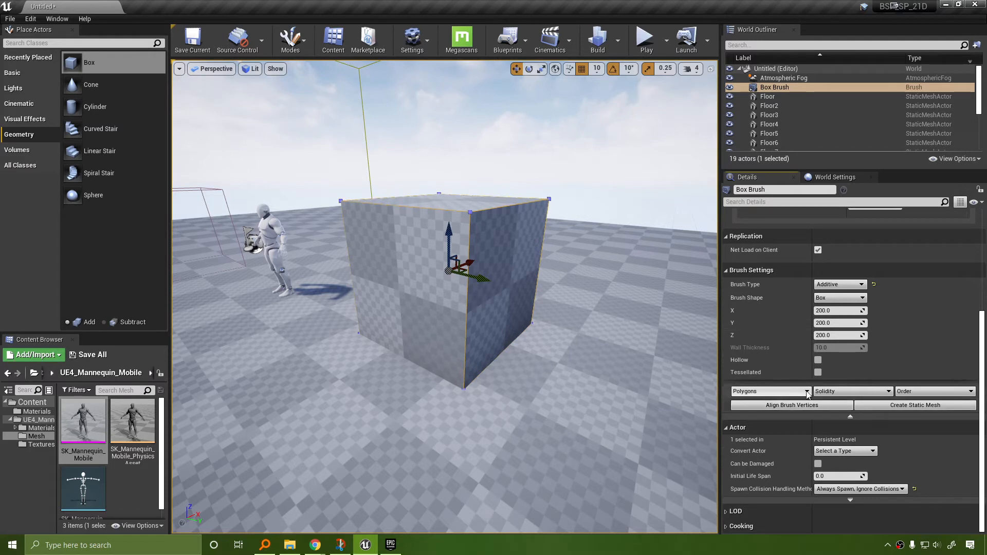
pyautogui.click(764, 393)
pyautogui.click(766, 393)
pyautogui.click(865, 394)
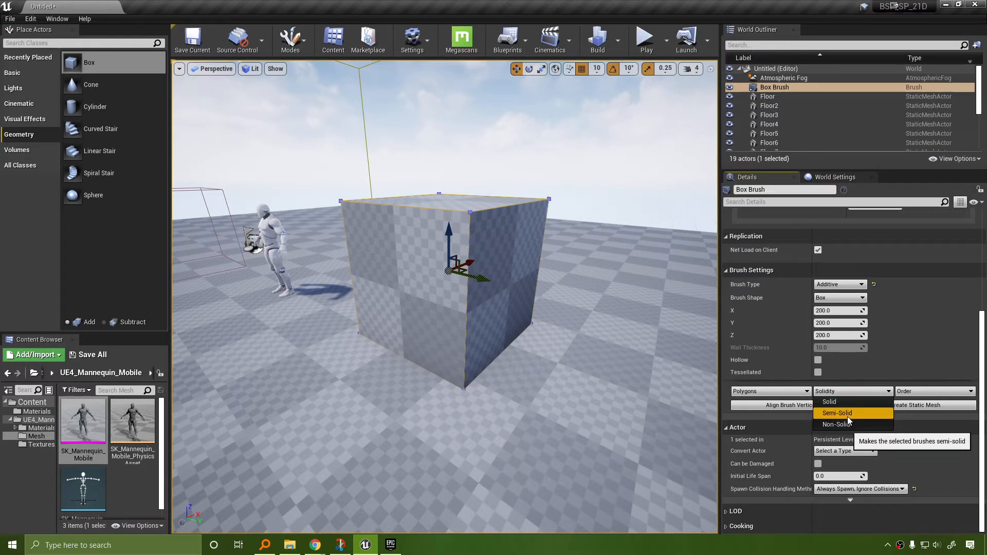
pyautogui.click(940, 395)
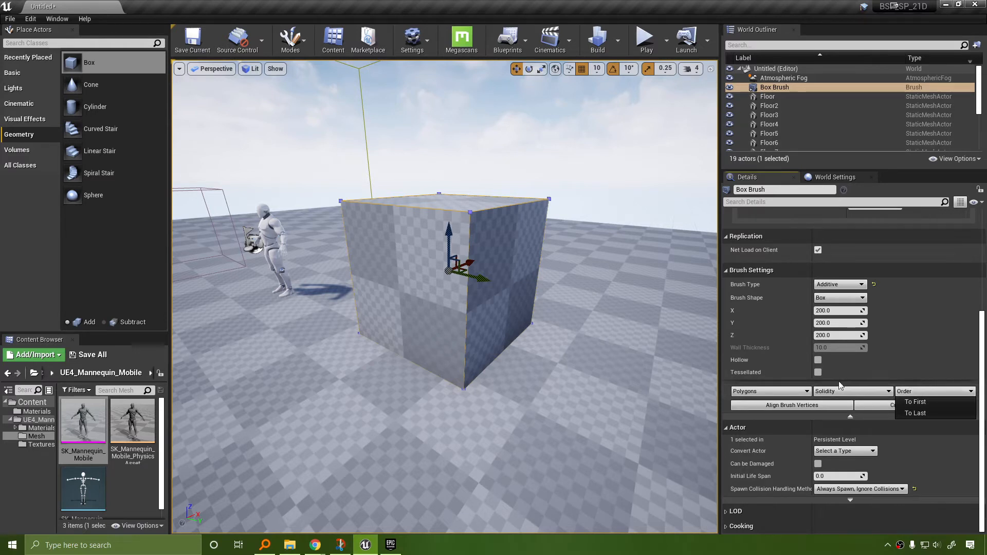
pyautogui.click(928, 391)
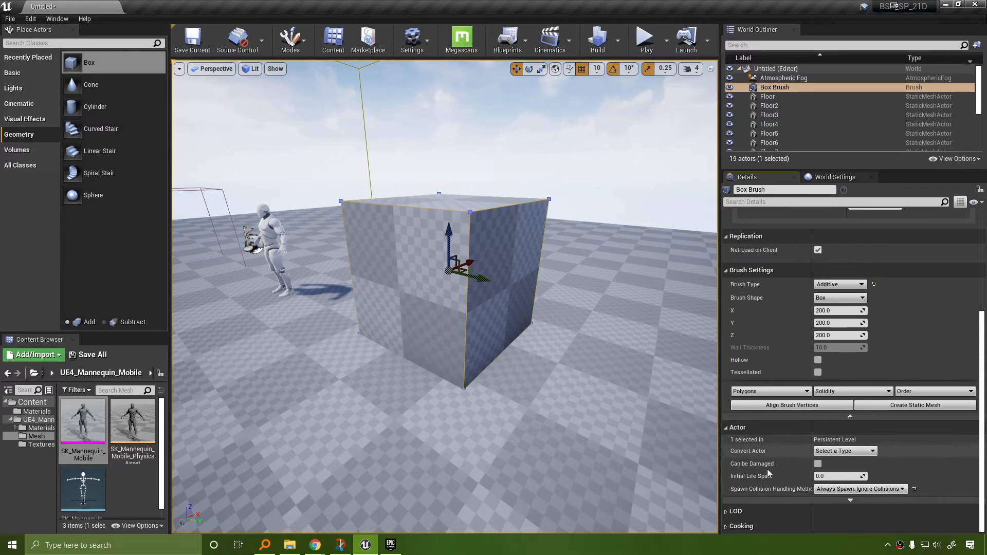
# Look through the volume types that the Box Brush can be converted to with Convert Actor.
pyautogui.click(872, 451)
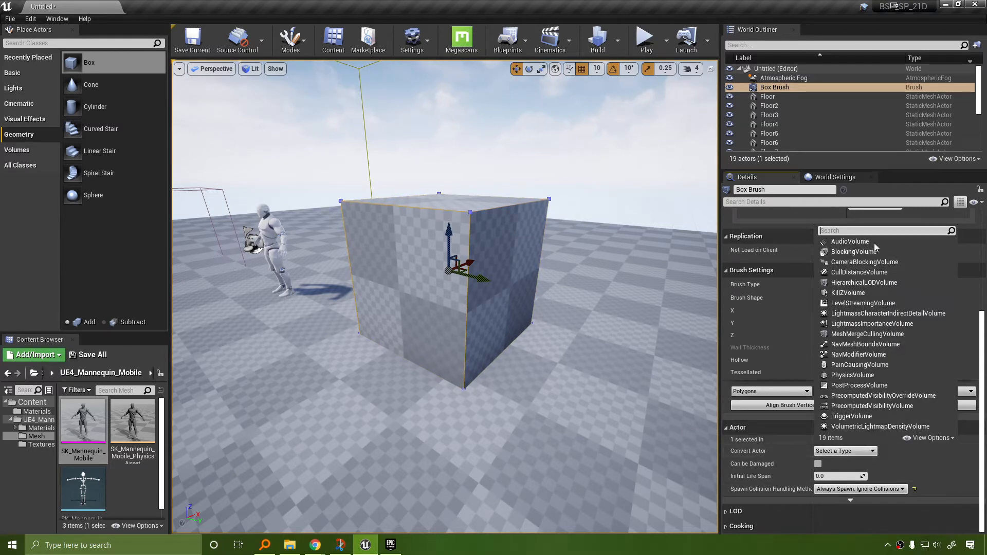
pyautogui.click(981, 387)
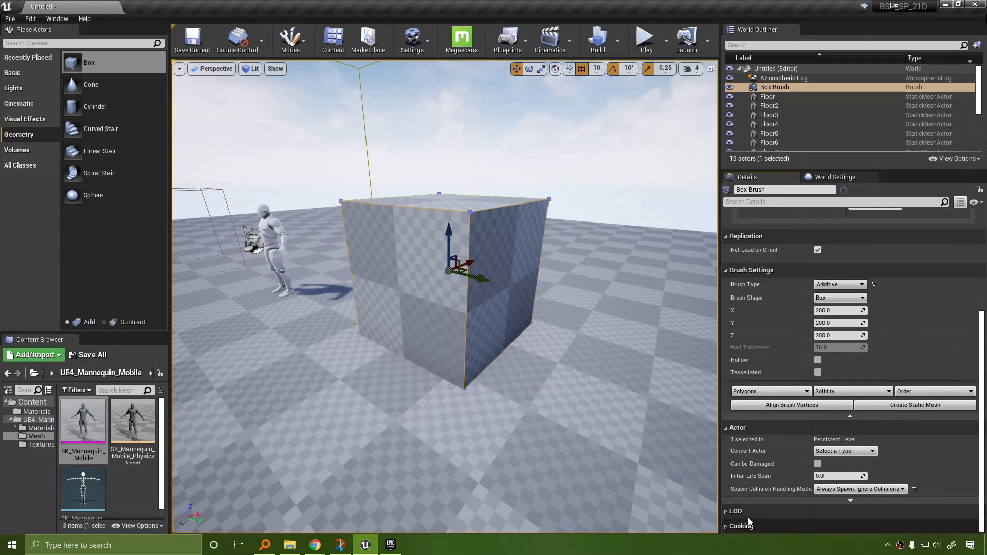
pyautogui.scroll(10, 976, 307)
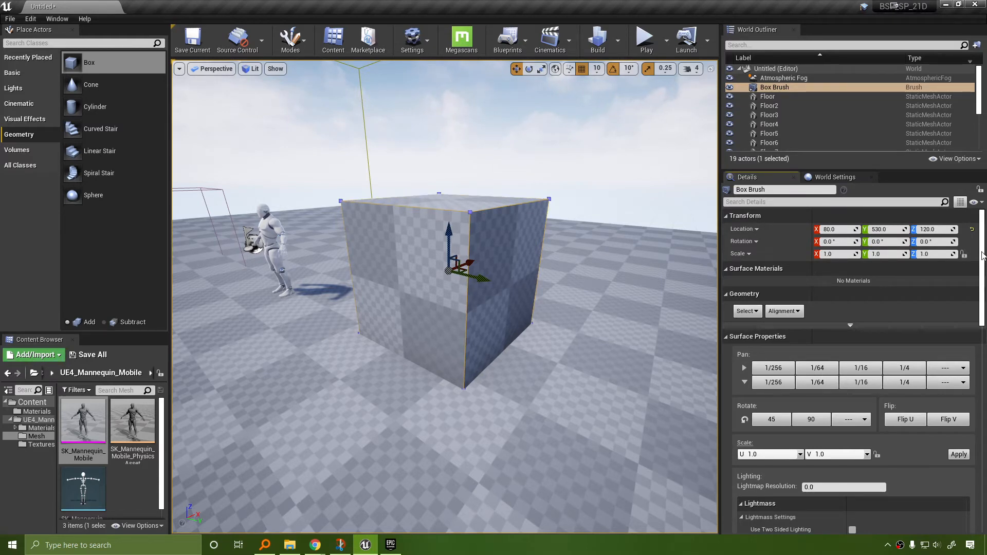
# Rename the Materials folder directly under Content to BSP_Materials.
pyautogui.click(38, 427)
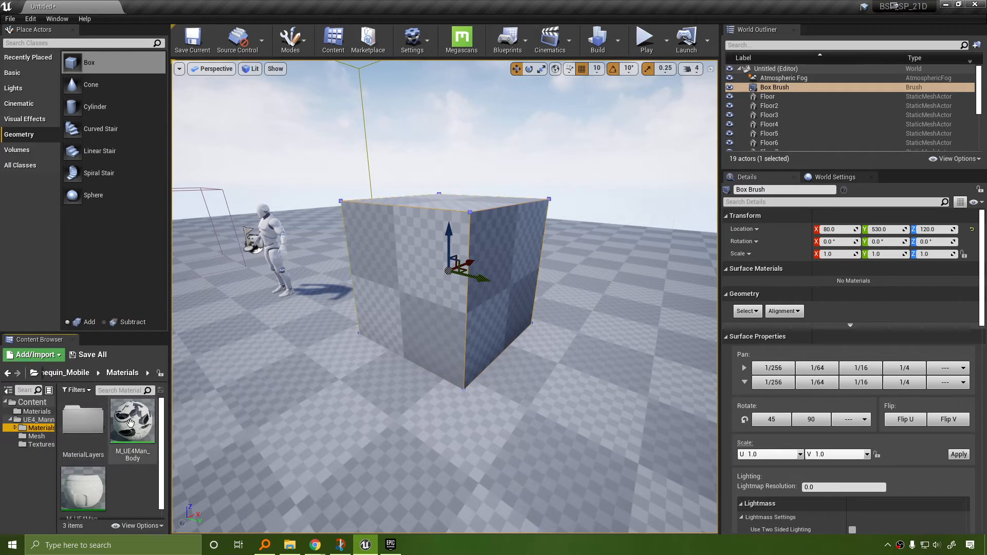
pyautogui.click(36, 411)
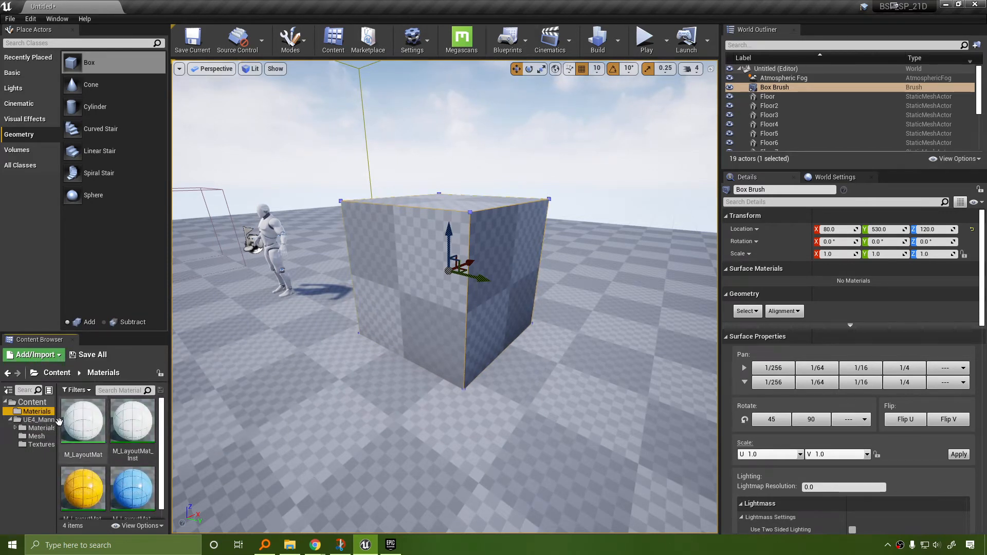
pyautogui.click(10, 419)
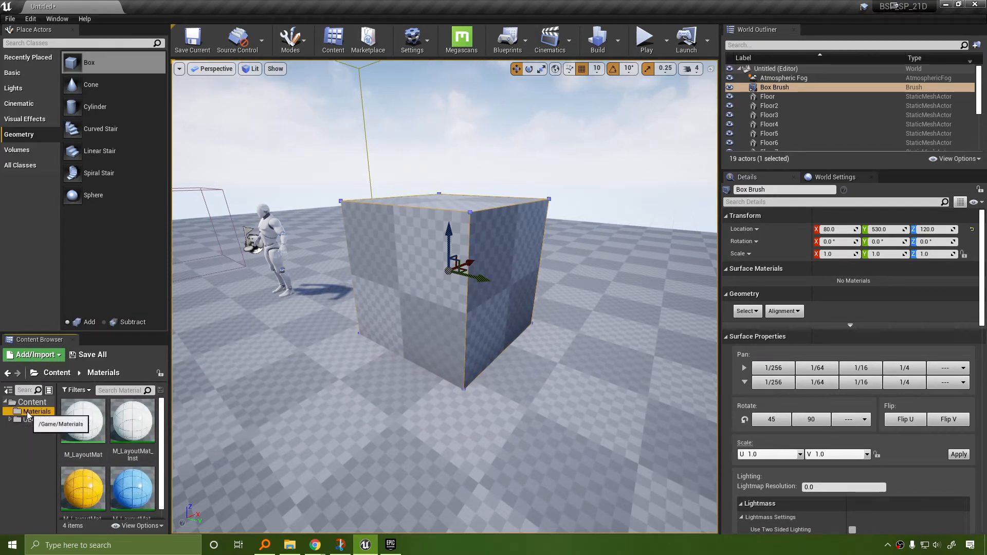
pyautogui.click(28, 413)
pyautogui.write('BSP_MA')
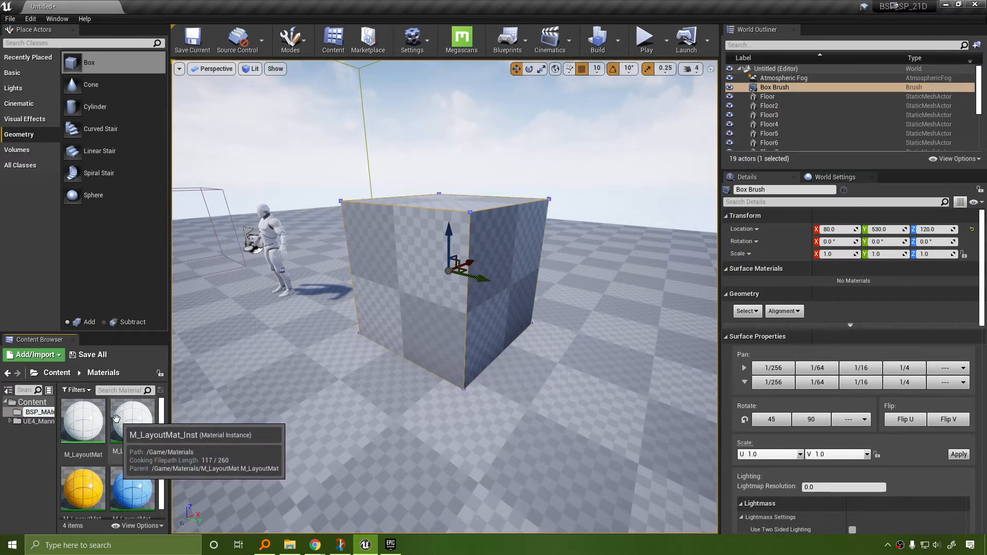
pyautogui.press('BackSpace')
pyautogui.write('a')
pyautogui.press('Return')
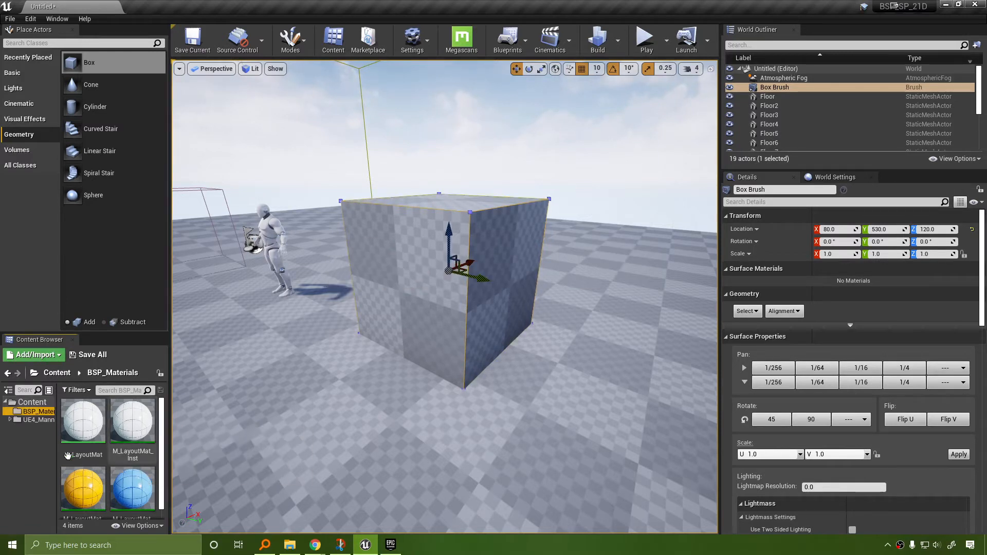
pyautogui.click(9, 420)
pyautogui.click(10, 420)
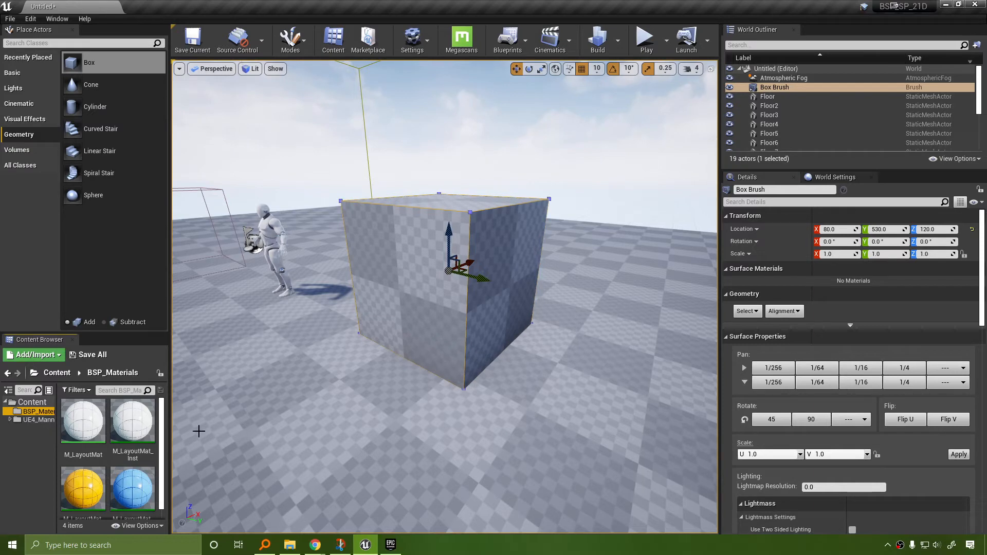
# Try the blue M_LayoutMat_Inst3 material on the box's top face, examine it, and undo the change.
pyautogui.moveTo(600, 400); pyautogui.dragTo(628, 370, button='right')
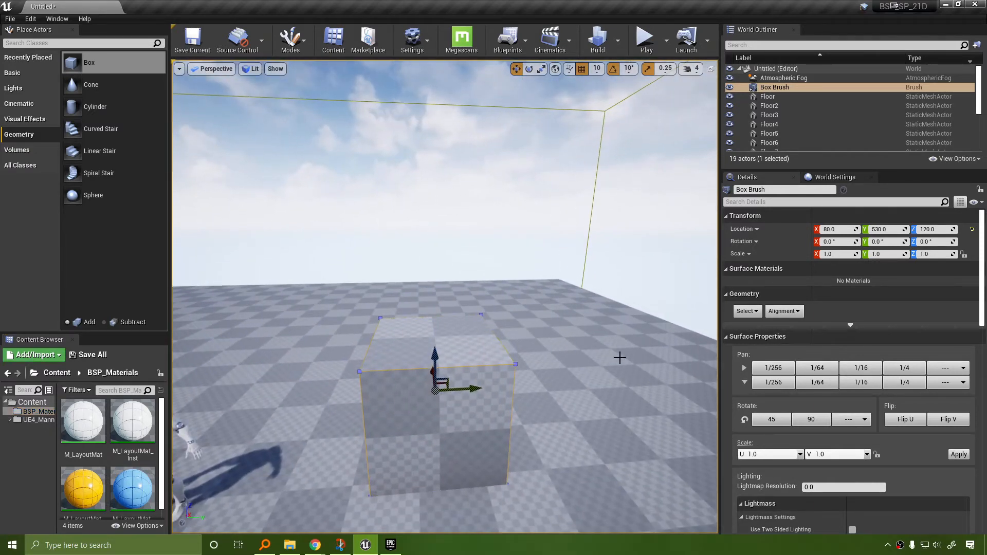
pyautogui.moveTo(617, 300); pyautogui.dragTo(597, 320, button='right')
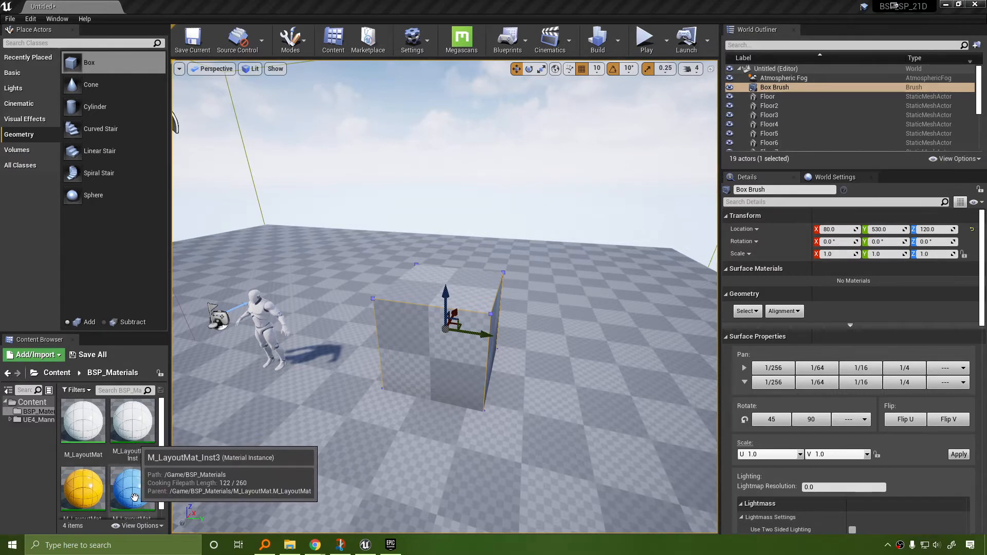
pyautogui.moveTo(139, 488)
pyautogui.mouseDown()
pyautogui.moveTo(429, 279)
pyautogui.moveTo(467, 282)
pyautogui.mouseUp()
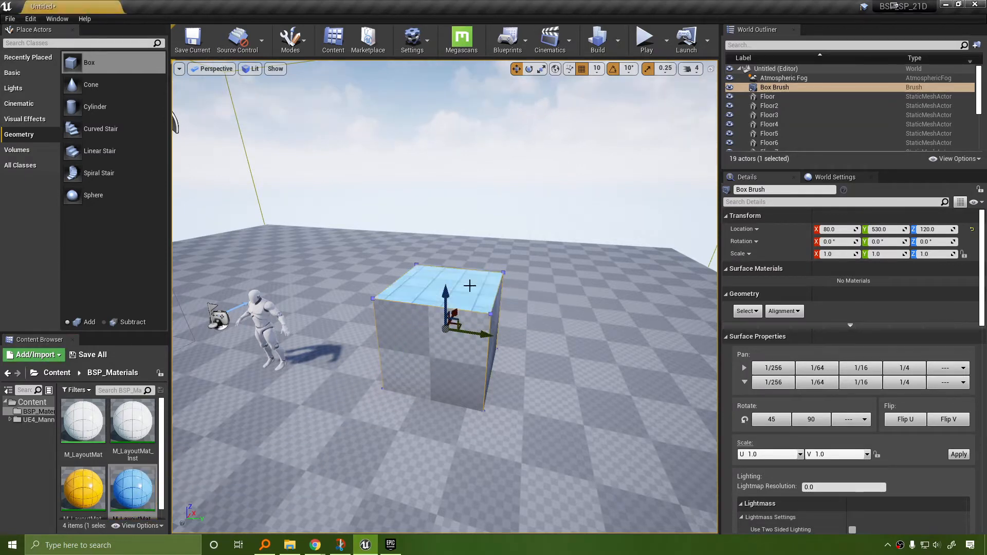
pyautogui.press('d')
pyautogui.moveTo(595, 318)
pyautogui.mouseDown(button='right')
pyautogui.moveTo(506, 323)
pyautogui.moveTo(393, 308)
pyautogui.moveTo(334, 349)
pyautogui.moveTo(431, 311)
pyautogui.moveTo(514, 295)
pyautogui.moveTo(526, 277)
pyautogui.moveTo(437, 285)
pyautogui.moveTo(422, 283)
pyautogui.moveTo(418, 249)
pyautogui.moveTo(421, 263)
pyautogui.mouseUp(button='right')
pyautogui.press('w')
pyautogui.press('s')
pyautogui.press('a')
pyautogui.press('d')
pyautogui.press('w')
pyautogui.press('w')
pyautogui.press('e')
pyautogui.hotkey('ctrl', 'z')
# Select the Box Brush, apply the blue M_LayoutMat_Inst3 material to its top face, and select that face to show its surface material.
pyautogui.click(779, 108)
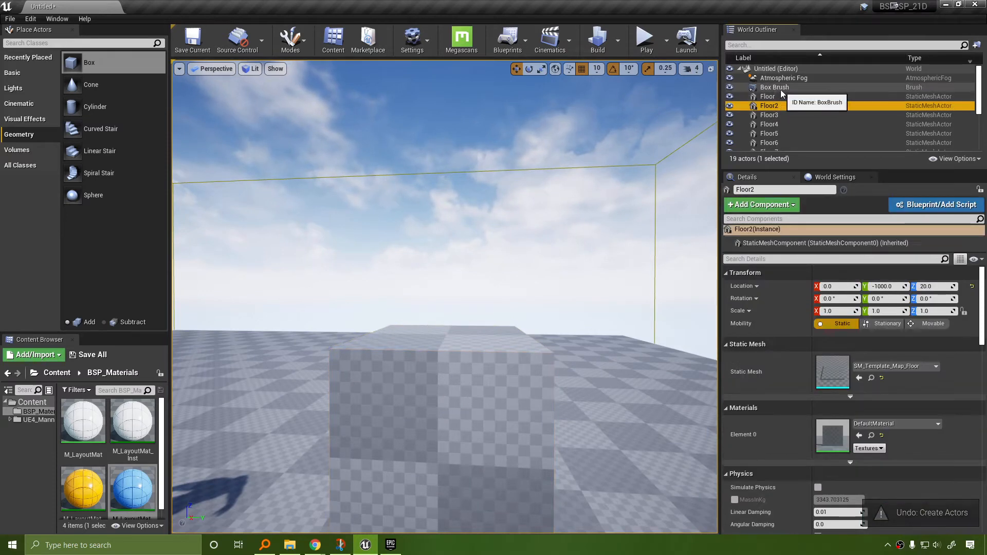
pyautogui.click(776, 89)
pyautogui.moveTo(610, 331); pyautogui.dragTo(602, 377, button='right')
pyautogui.press('s')
pyautogui.moveTo(132, 489)
pyautogui.mouseDown()
pyautogui.moveTo(511, 241)
pyautogui.moveTo(493, 234)
pyautogui.mouseUp()
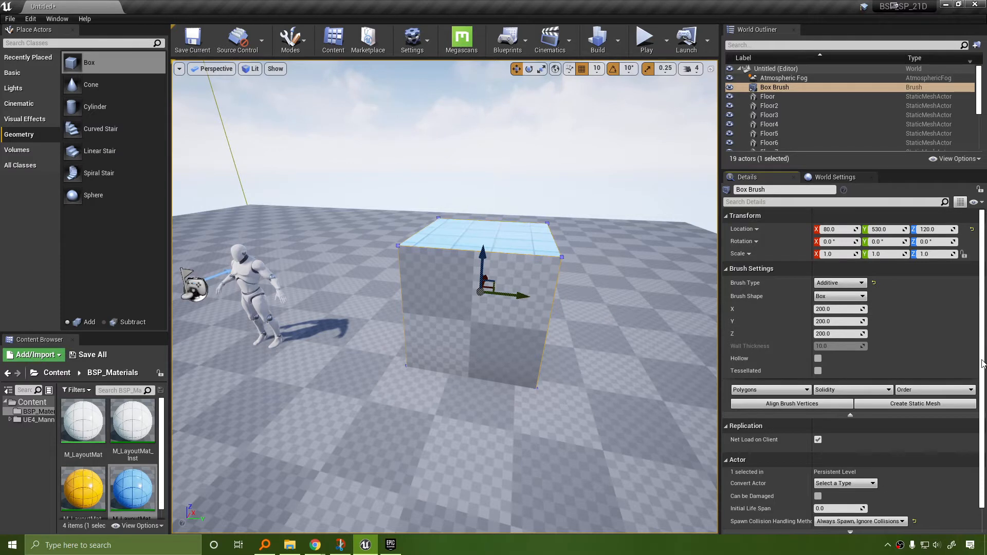
pyautogui.scroll(-2, 980, 326)
pyautogui.scroll(2, 980, 326)
pyautogui.click(527, 239)
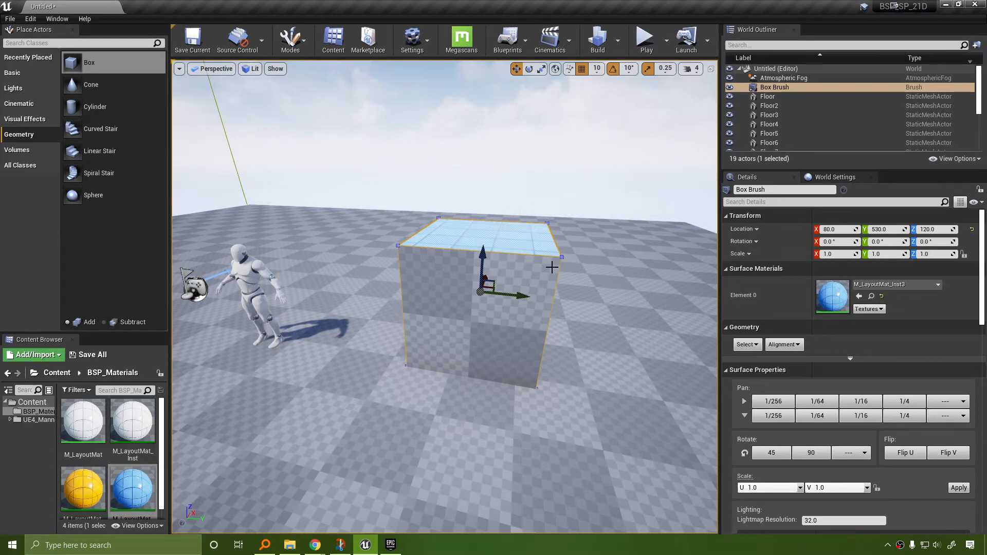
# Apply the yellow M_LayoutMat_Inst2 material to the front side face of the box.
pyautogui.moveTo(83, 488)
pyautogui.mouseDown()
pyautogui.moveTo(465, 399)
pyautogui.moveTo(442, 322)
pyautogui.mouseUp()
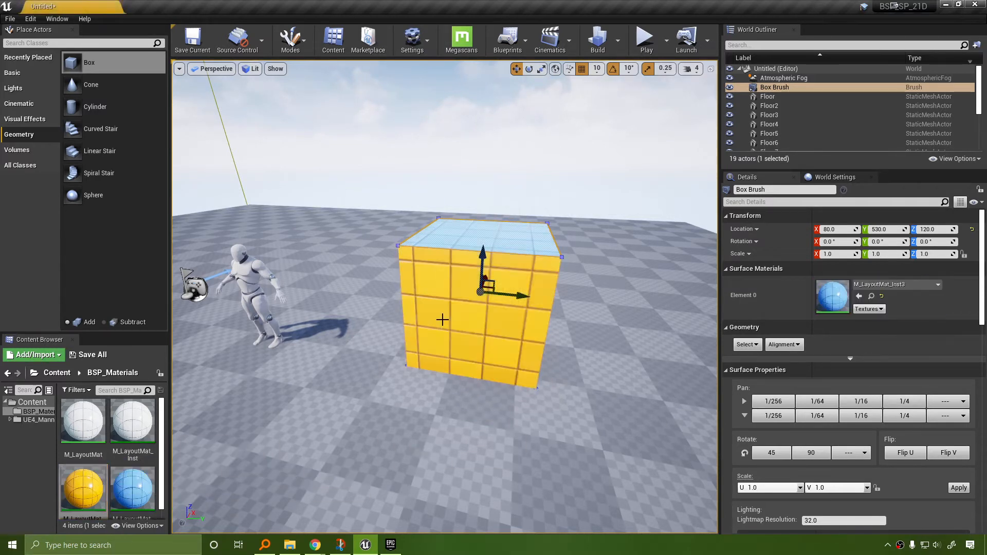
pyautogui.click(544, 275)
pyautogui.click(538, 247)
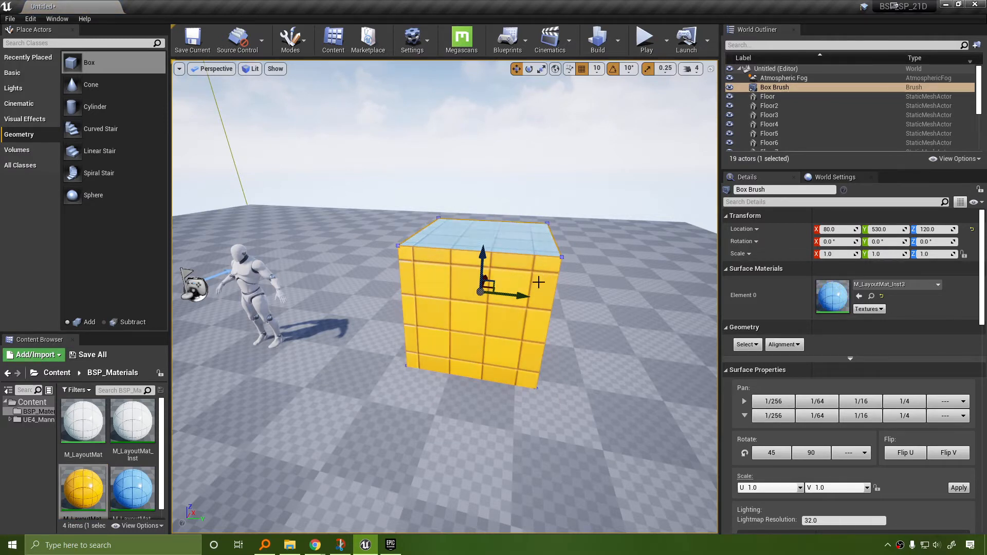
pyautogui.click(538, 281)
pyautogui.click(540, 249)
# Replace the front side face's material with the white M_LayoutMat_Inst.
pyautogui.moveTo(132, 427); pyautogui.dragTo(477, 319)
pyautogui.press('d')
pyautogui.moveTo(473, 317); pyautogui.dragTo(308, 316, button='right')
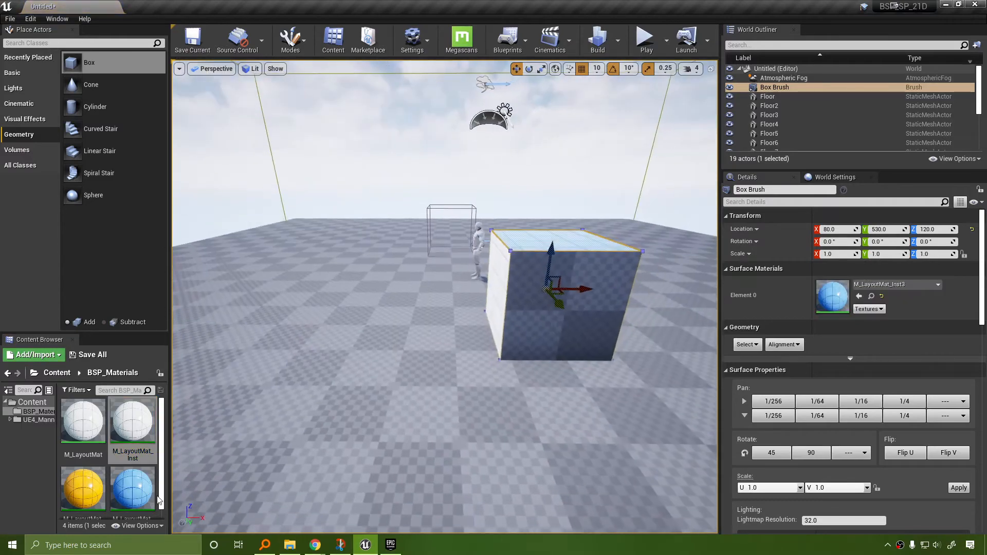
# Apply the yellow M_LayoutMat_Inst2 material to the side face adjacent to the white one, and deselect the brush.
pyautogui.moveTo(85, 487); pyautogui.dragTo(615, 286)
pyautogui.moveTo(614, 286); pyautogui.dragTo(781, 293, button='right')
pyautogui.press('a')
pyautogui.press('d')
pyautogui.moveTo(515, 344)
pyautogui.mouseDown(button='right')
pyautogui.moveTo(437, 375)
pyautogui.moveTo(427, 421)
pyautogui.moveTo(515, 344)
pyautogui.mouseUp(button='right')
pyautogui.press('s')
pyautogui.press('a')
pyautogui.press('Escape')
# Examine the materials on the box's faces from close up and from a distance.
pyautogui.moveTo(606, 301)
pyautogui.mouseDown(button='right')
pyautogui.moveTo(560, 272)
pyautogui.moveTo(519, 319)
pyautogui.moveTo(452, 319)
pyautogui.mouseUp(button='right')
pyautogui.press('w')
pyautogui.press('s')
pyautogui.press('a')
pyautogui.moveTo(462, 272); pyautogui.dragTo(596, 244, button='right')
pyautogui.press('s')
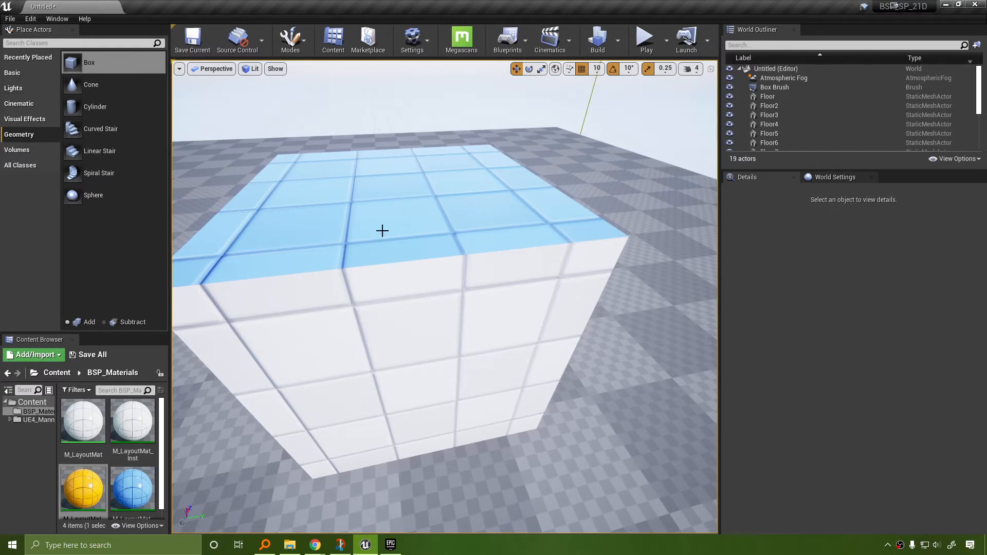
pyautogui.moveTo(601, 338); pyautogui.dragTo(599, 293, button='right')
pyautogui.press('s')
pyautogui.press('d')
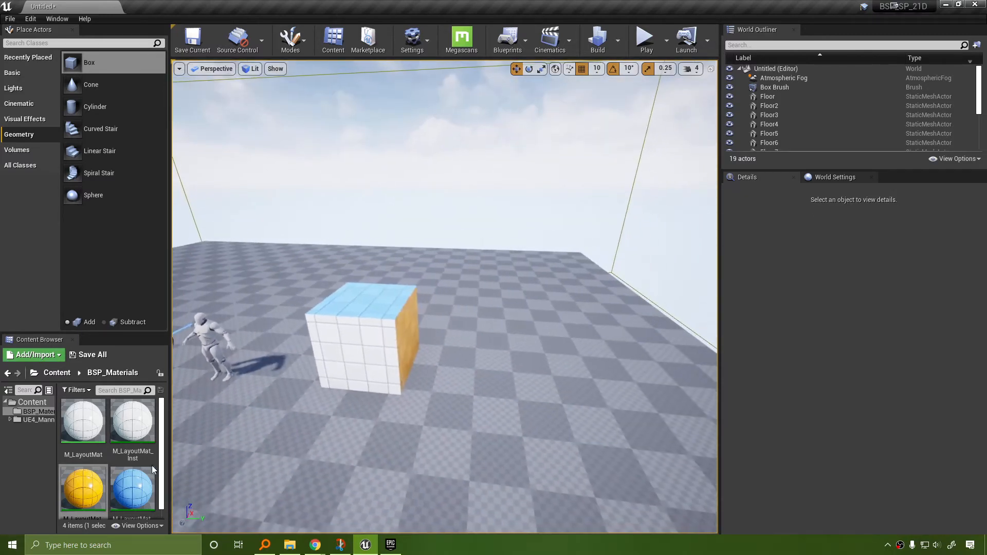
# Apply the yellow M_LayoutMat_Inst2 material to the central floor tile beneath the mannequin.
pyautogui.moveTo(403, 451); pyautogui.dragTo(368, 460, button='right')
pyautogui.press('s')
pyautogui.moveTo(83, 488); pyautogui.dragTo(464, 360)
pyautogui.press('s')
pyautogui.moveTo(464, 360); pyautogui.dragTo(472, 375, button='right')
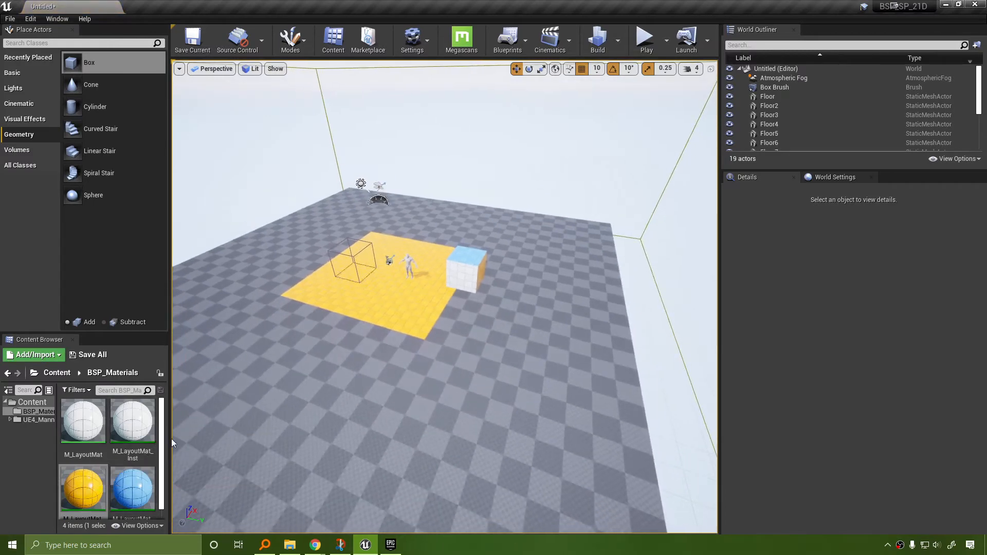
# Filter the scene actors by "floor", select all the floor tiles, assign the yellow M_LayoutMat_Inst2 material to them, and clear the selection.
pyautogui.click(259, 269)
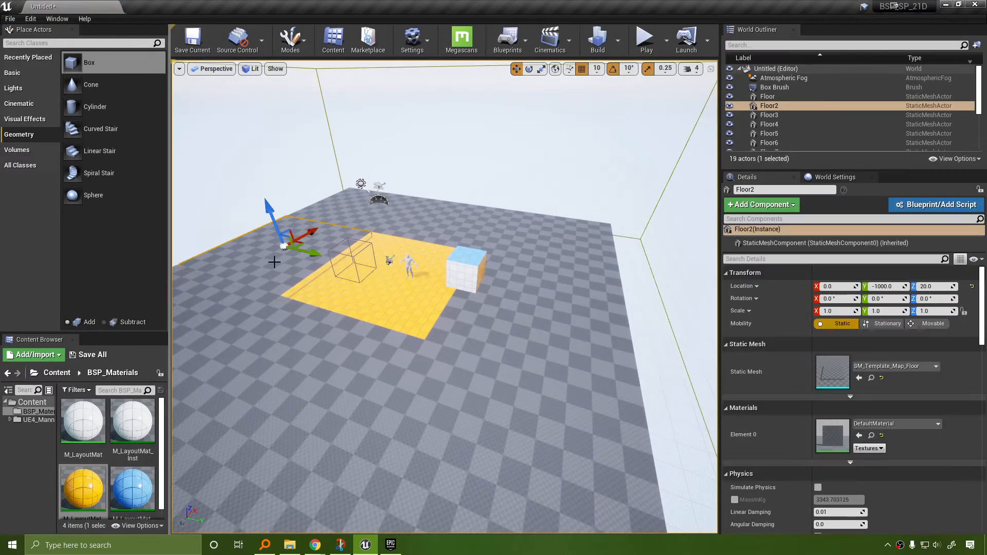
pyautogui.click(811, 45)
pyautogui.write('floor')
pyautogui.press('Return')
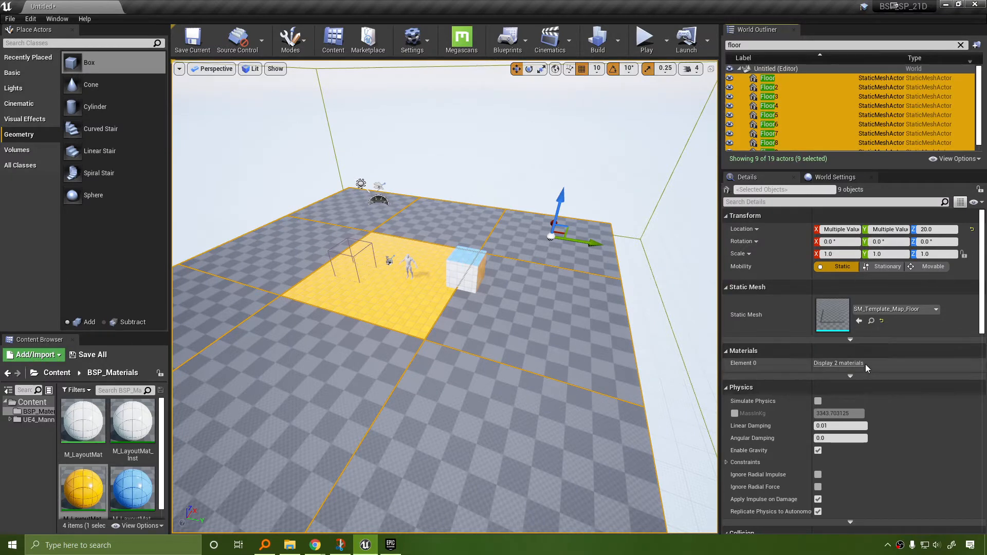
pyautogui.click(845, 364)
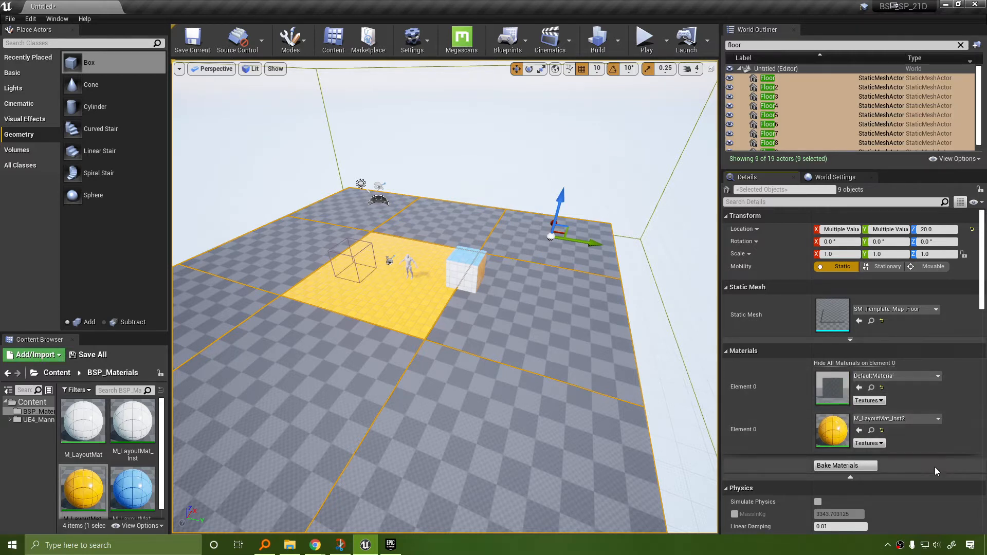
pyautogui.click(861, 431)
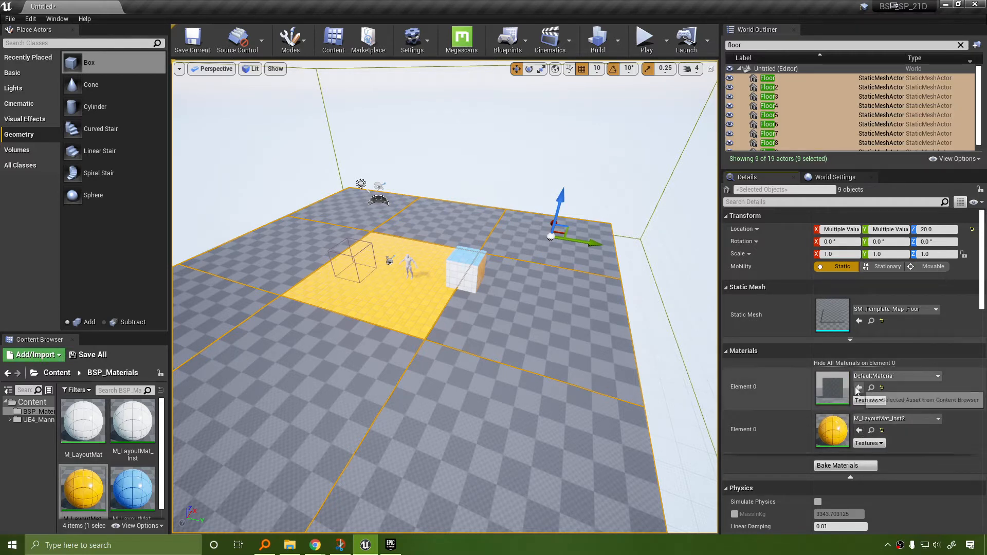
pyautogui.moveTo(602, 291); pyautogui.dragTo(586, 268)
pyautogui.moveTo(602, 291); pyautogui.dragTo(555, 264, button='right')
pyautogui.click(619, 350)
pyautogui.moveTo(618, 371)
pyautogui.mouseDown(button='right')
pyautogui.moveTo(591, 368)
pyautogui.moveTo(663, 349)
pyautogui.moveTo(586, 347)
pyautogui.moveTo(648, 352)
pyautogui.moveTo(555, 360)
pyautogui.moveTo(606, 360)
pyautogui.moveTo(606, 401)
pyautogui.moveTo(601, 370)
pyautogui.moveTo(596, 396)
pyautogui.moveTo(719, 378)
pyautogui.moveTo(622, 383)
pyautogui.moveTo(627, 406)
pyautogui.moveTo(709, 406)
pyautogui.moveTo(658, 380)
pyautogui.moveTo(663, 390)
pyautogui.moveTo(637, 411)
pyautogui.moveTo(637, 427)
pyautogui.moveTo(630, 308)
pyautogui.moveTo(668, 354)
pyautogui.moveTo(648, 380)
pyautogui.moveTo(606, 374)
pyautogui.mouseUp(button='right')
pyautogui.press('Escape')
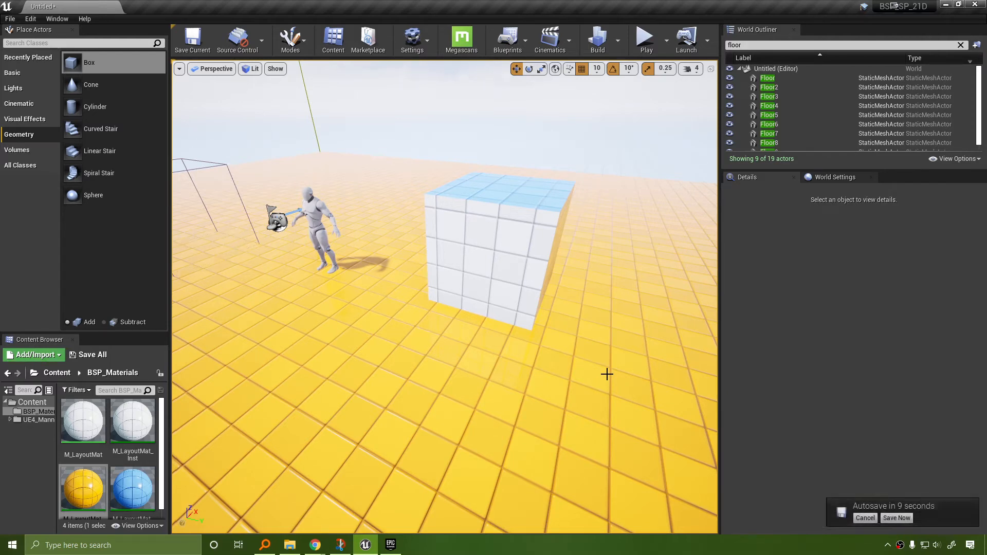
# Select the box's top and side faces one after another to check the surface material assigned to each.
pyautogui.moveTo(607, 374); pyautogui.dragTo(533, 330, button='right')
pyautogui.press('d')
pyautogui.press('a')
pyautogui.click(513, 277)
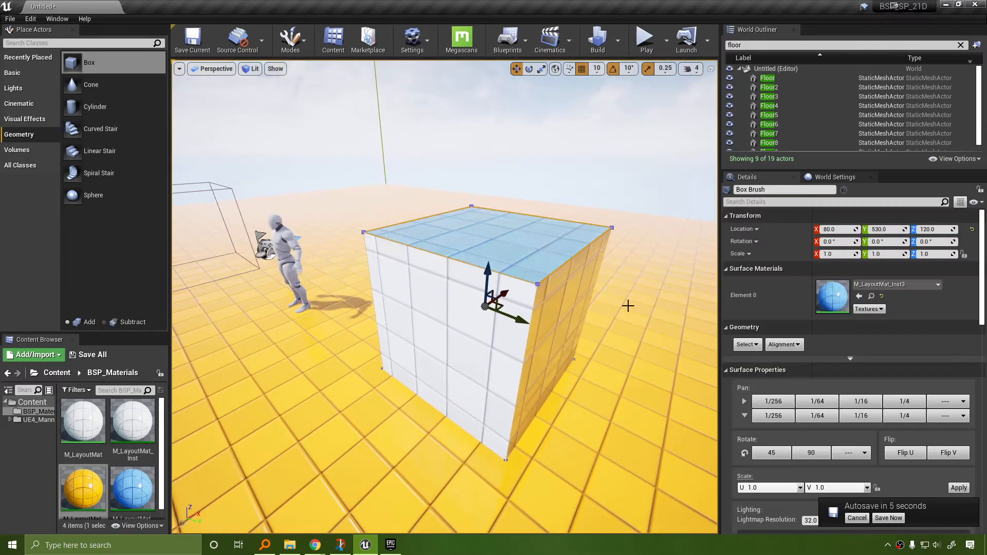
pyautogui.press('d')
pyautogui.moveTo(628, 304); pyautogui.dragTo(575, 292, button='right')
pyautogui.press('s')
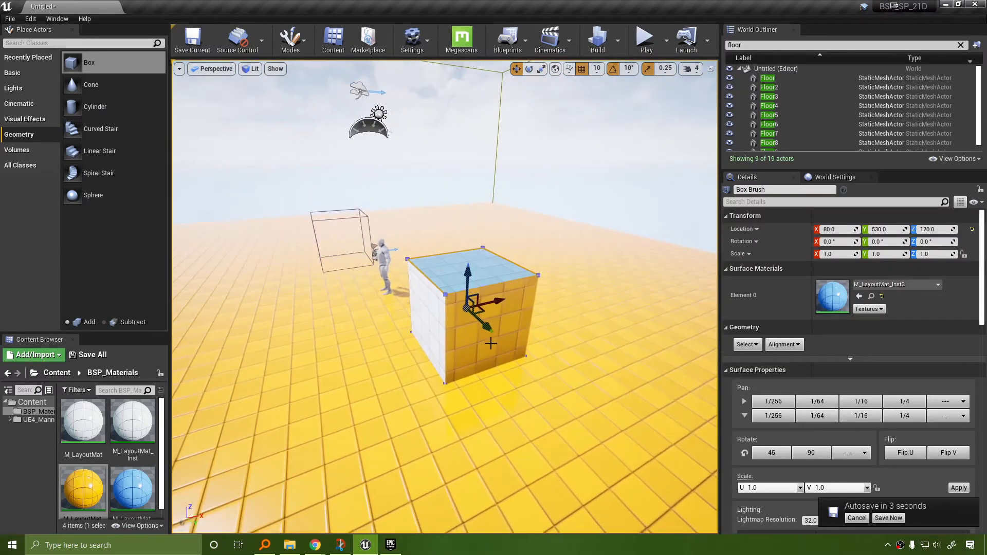
pyautogui.click(468, 344)
pyautogui.click(428, 314)
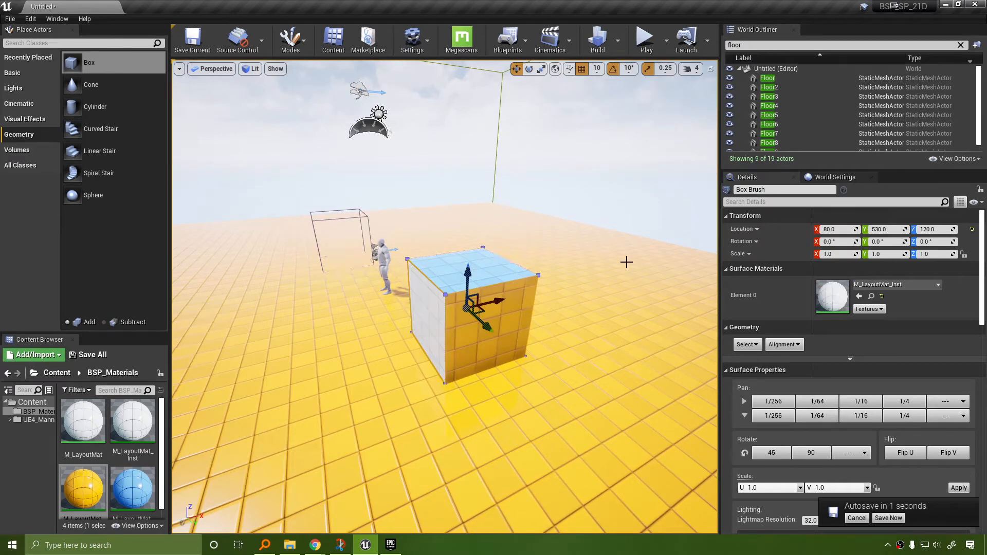
# Examine the first box brush and the surrounding floor from several angles and distances.
pyautogui.press('w')
pyautogui.press('a')
pyautogui.moveTo(626, 263)
pyautogui.mouseDown(button='right')
pyautogui.moveTo(656, 263)
pyautogui.moveTo(616, 257)
pyautogui.moveTo(626, 264)
pyautogui.mouseUp(button='right')
pyautogui.press('d')
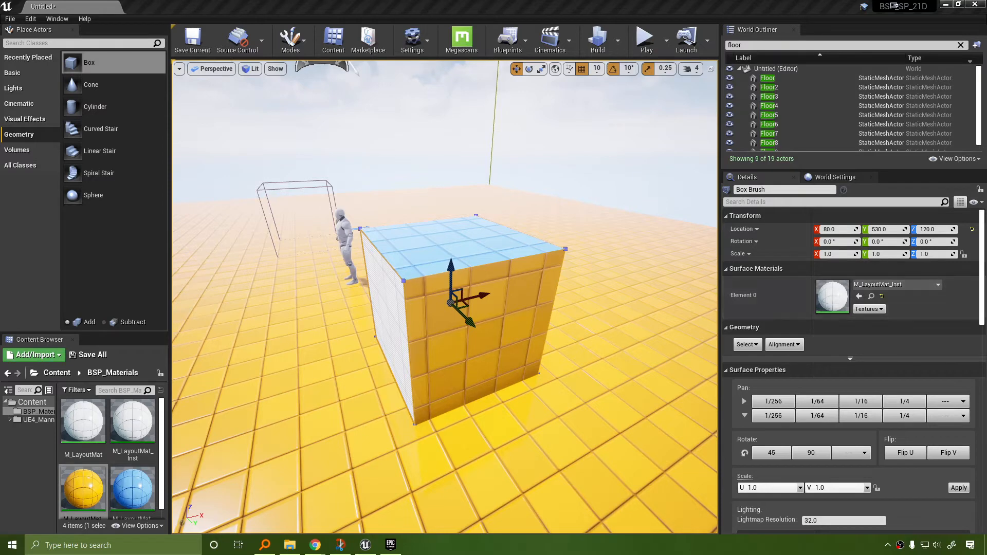
pyautogui.moveTo(629, 254); pyautogui.dragTo(637, 288, button='right')
pyautogui.moveTo(141, 484); pyautogui.dragTo(368, 421)
pyautogui.moveTo(368, 421); pyautogui.dragTo(521, 311, button='right')
pyautogui.press('s')
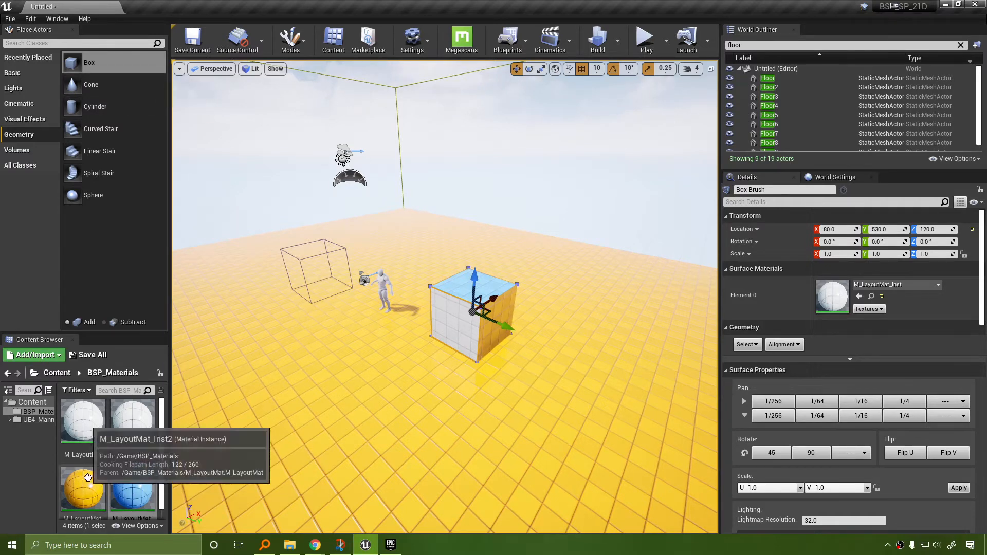
# Place a second box brush on the floor beside the first one, using the blue M_LayoutMat_Inst3 material.
pyautogui.click(133, 455)
pyautogui.click(131, 490)
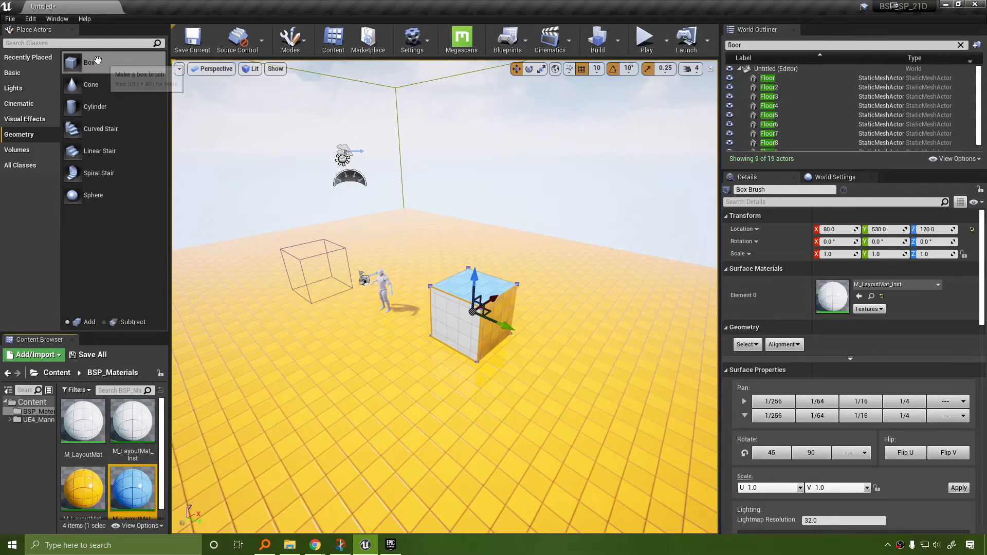
pyautogui.moveTo(87, 62); pyautogui.dragTo(493, 270)
pyautogui.moveTo(578, 309)
pyautogui.mouseDown()
pyautogui.moveTo(571, 360)
pyautogui.moveTo(596, 367)
pyautogui.mouseUp()
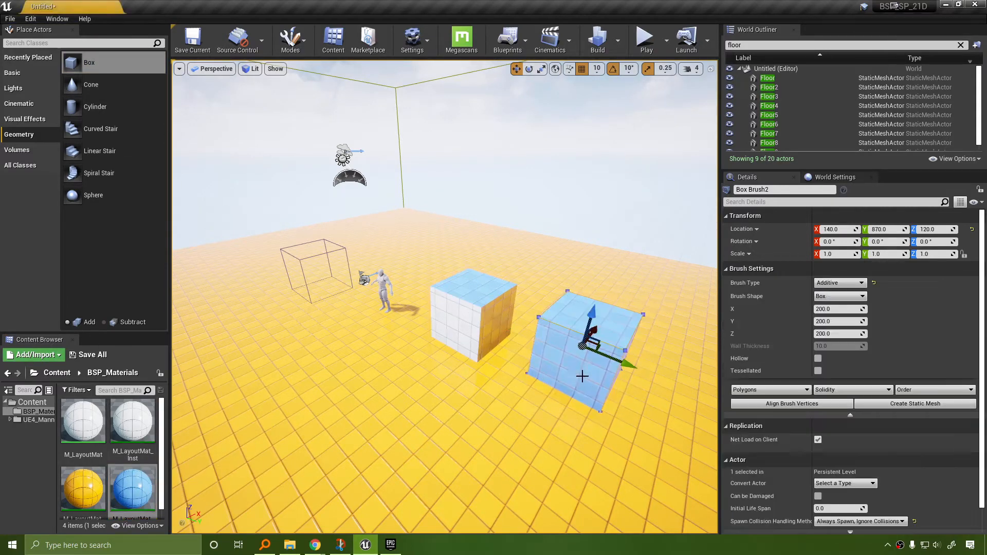
pyautogui.moveTo(660, 446)
pyautogui.mouseDown(button='right')
pyautogui.moveTo(691, 442)
pyautogui.moveTo(596, 452)
pyautogui.moveTo(663, 441)
pyautogui.mouseUp(button='right')
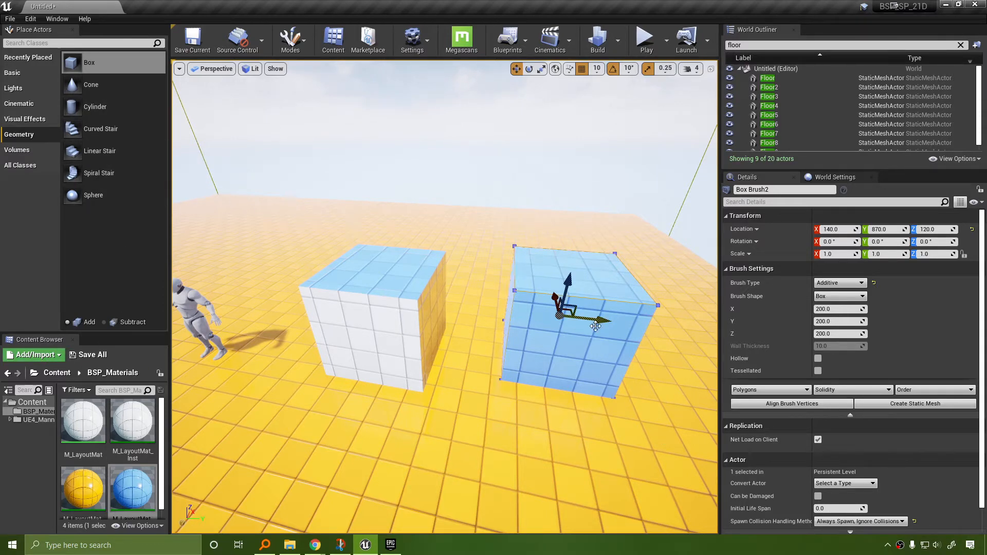
pyautogui.moveTo(573, 390)
pyautogui.mouseDown(button='right')
pyautogui.moveTo(589, 428)
pyautogui.moveTo(577, 407)
pyautogui.mouseUp(button='right')
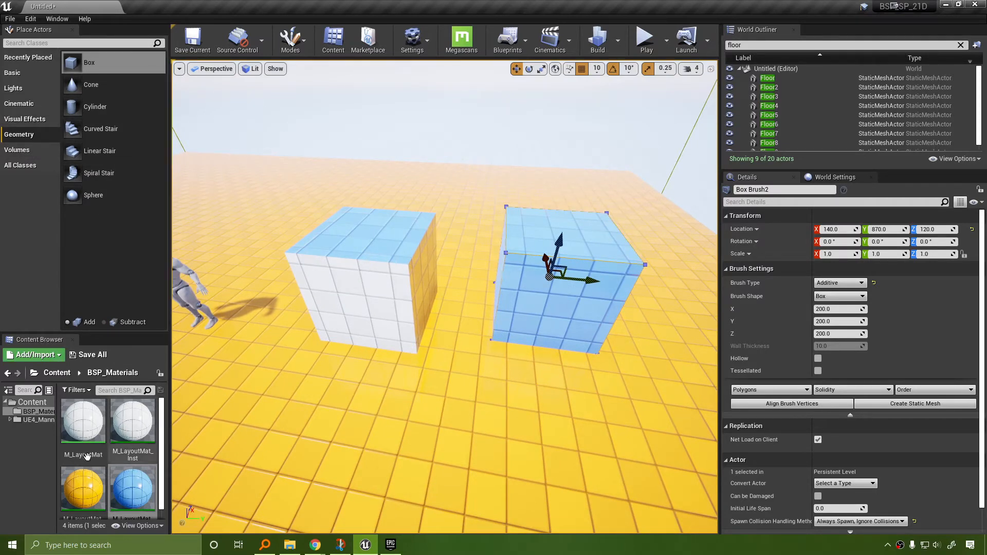
# Add a third box brush behind the other two, using the white M_LayoutMat_Inst material.
pyautogui.click(78, 492)
pyautogui.moveTo(366, 198); pyautogui.dragTo(370, 237, button='right')
pyautogui.press('s')
pyautogui.click(132, 426)
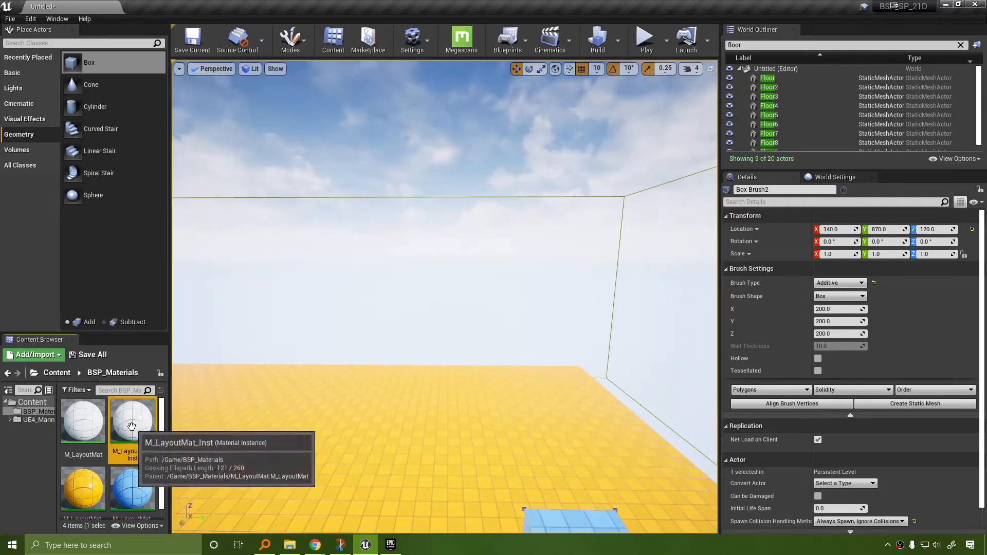
pyautogui.moveTo(77, 62)
pyautogui.mouseDown()
pyautogui.moveTo(399, 411)
pyautogui.moveTo(472, 506)
pyautogui.moveTo(451, 507)
pyautogui.mouseUp()
pyautogui.moveTo(551, 458)
pyautogui.mouseDown(button='right')
pyautogui.moveTo(554, 501)
pyautogui.moveTo(522, 494)
pyautogui.moveTo(401, 509)
pyautogui.moveTo(406, 473)
pyautogui.moveTo(514, 478)
pyautogui.moveTo(557, 458)
pyautogui.mouseUp(button='right')
pyautogui.press('d')
pyautogui.press('a')
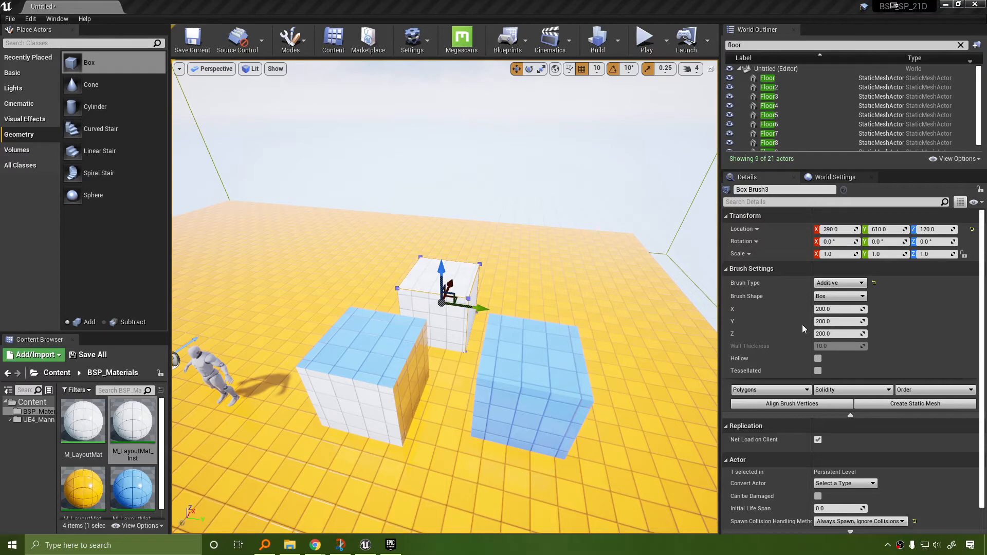
# Compare the three boxes from different sides and select faces of the first box to check their surface materials.
pyautogui.press('d')
pyautogui.moveTo(555, 222); pyautogui.dragTo(471, 241, button='right')
pyautogui.press('s')
pyautogui.moveTo(594, 244)
pyautogui.mouseDown(button='right')
pyautogui.moveTo(609, 226)
pyautogui.moveTo(625, 239)
pyautogui.moveTo(595, 243)
pyautogui.mouseUp(button='right')
pyautogui.press('w')
pyautogui.press('a')
pyautogui.moveTo(641, 281)
pyautogui.mouseDown(button='right')
pyautogui.moveTo(704, 262)
pyautogui.moveTo(655, 277)
pyautogui.moveTo(635, 271)
pyautogui.mouseUp(button='right')
pyautogui.press('d')
pyautogui.click(473, 335)
pyautogui.moveTo(472, 335)
pyautogui.mouseDown(button='right')
pyautogui.moveTo(577, 380)
pyautogui.moveTo(469, 283)
pyautogui.mouseUp(button='right')
pyautogui.press('d')
pyautogui.press('a')
pyautogui.click(458, 251)
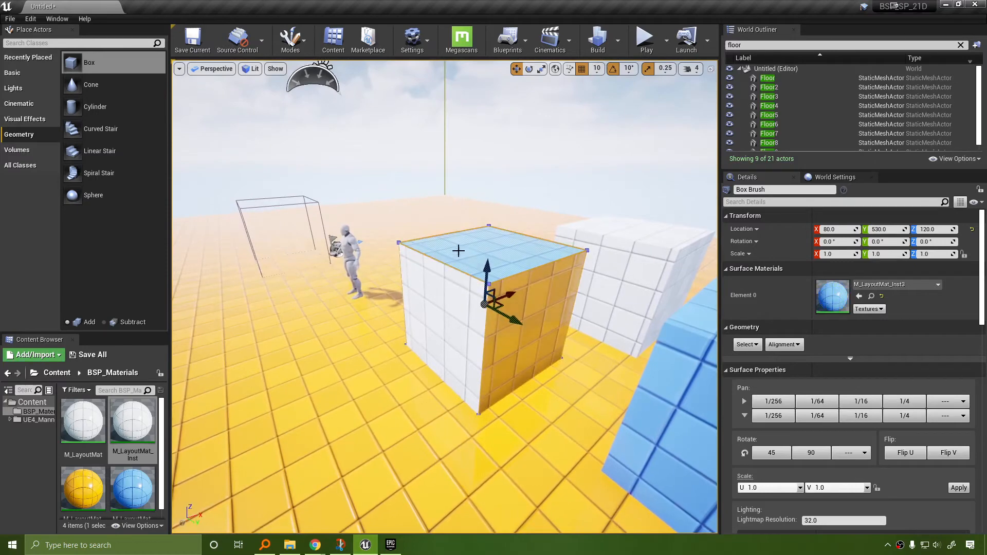
# Select the first box's top face and review its available surface alignment and selection options.
pyautogui.press('a')
pyautogui.moveTo(458, 335); pyautogui.dragTo(475, 309, button='right')
pyautogui.press('w')
pyautogui.press('d')
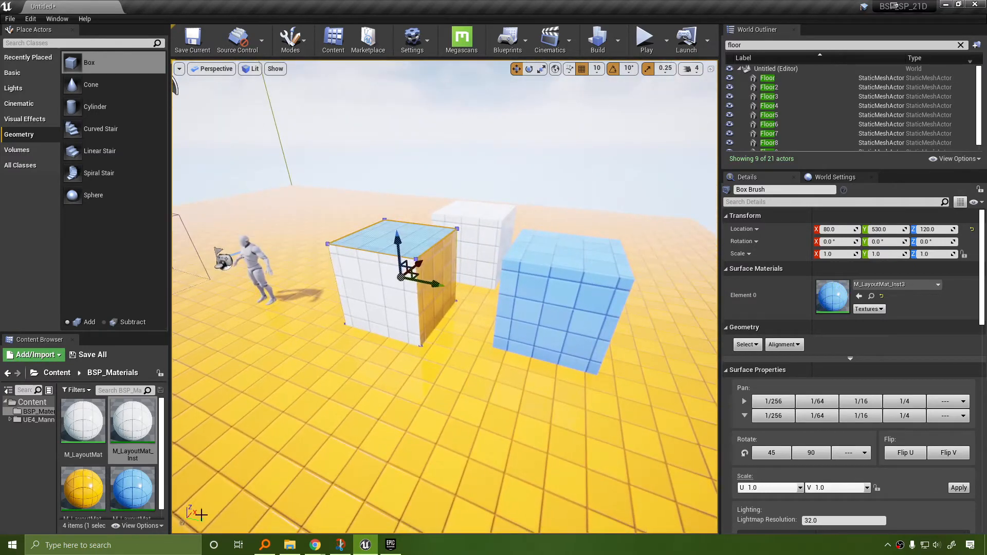
pyautogui.moveTo(387, 398); pyautogui.dragTo(241, 71, button='right')
pyautogui.press('d')
pyautogui.moveTo(416, 368); pyautogui.dragTo(388, 383, button='right')
pyautogui.click(395, 354)
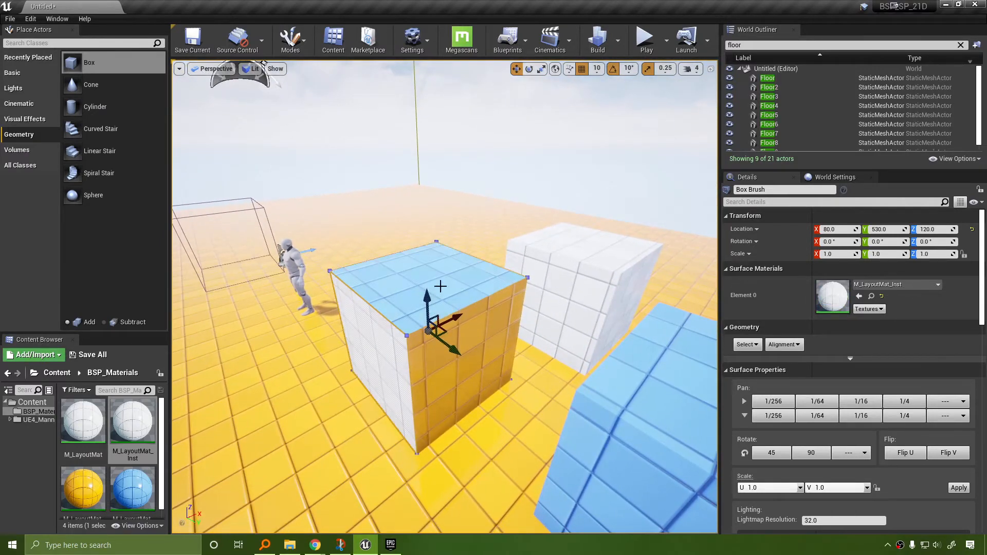
pyautogui.click(439, 286)
pyautogui.click(784, 345)
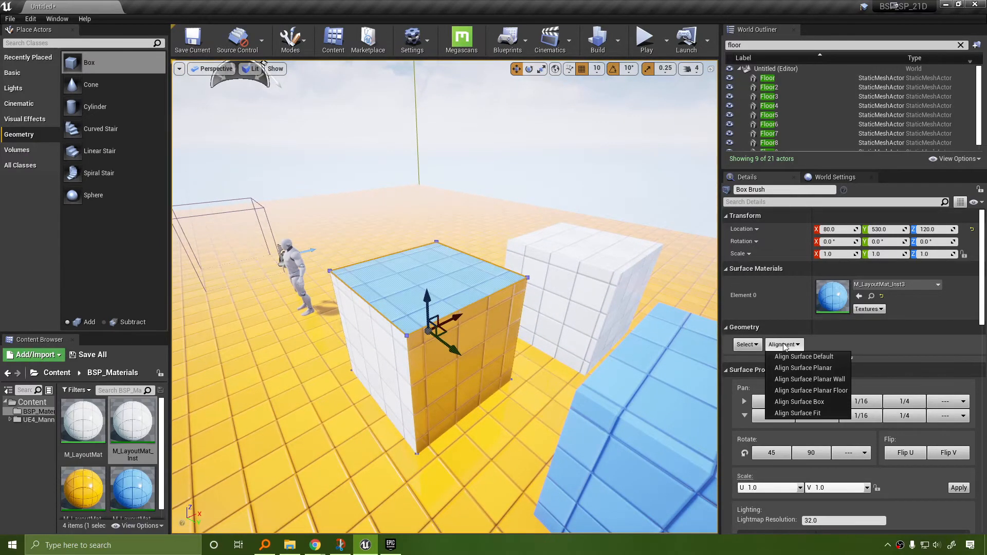
pyautogui.click(778, 345)
pyautogui.click(747, 347)
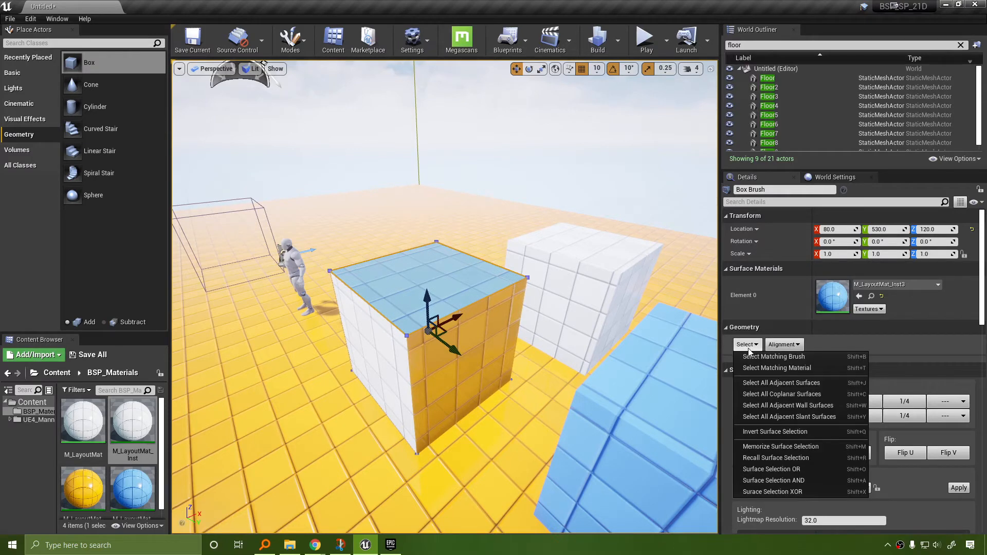
pyautogui.click(796, 345)
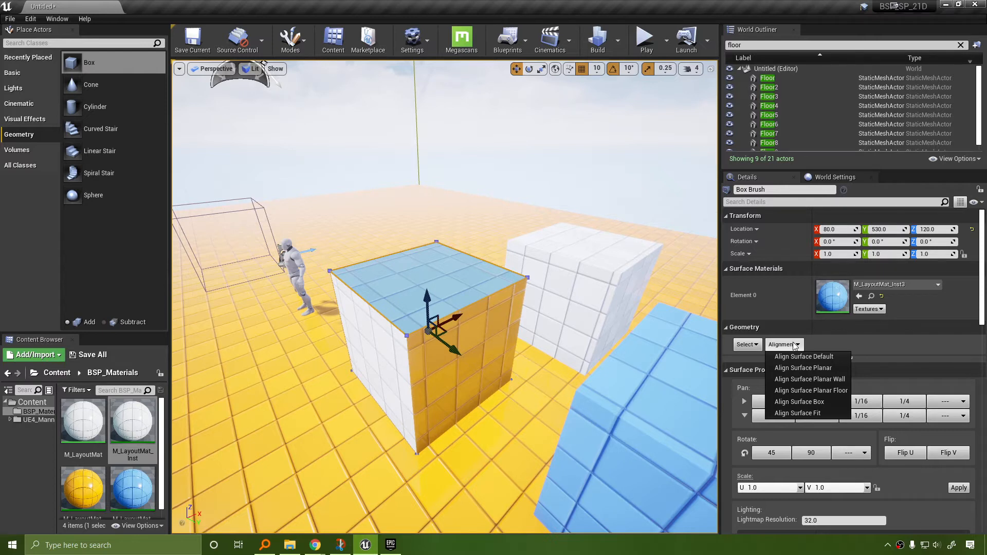
# Apply the M_UE4Man_Body material from the mannequin's Materials folder to the first box's top face.
pyautogui.click(37, 419)
pyautogui.doubleClick(83, 420)
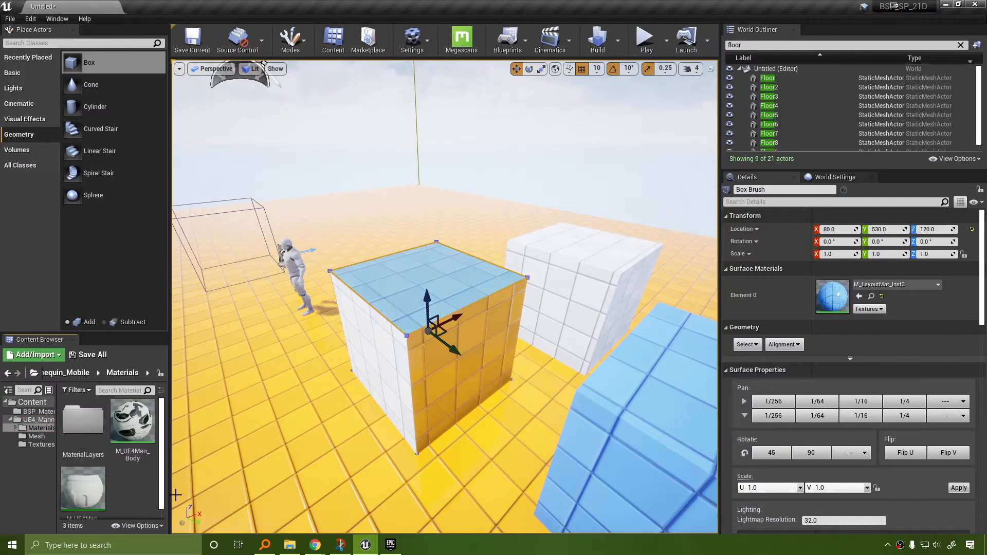
pyautogui.moveTo(132, 424); pyautogui.dragTo(458, 282)
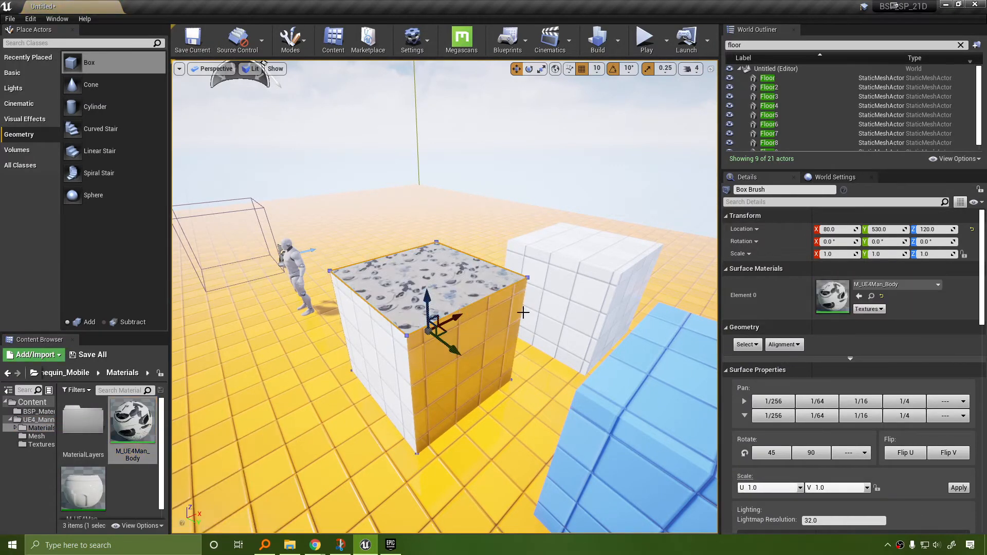
# Try the Planar Floor, Fit and Default alignments on the top face, ending with Align Surface Planar.
pyautogui.click(783, 345)
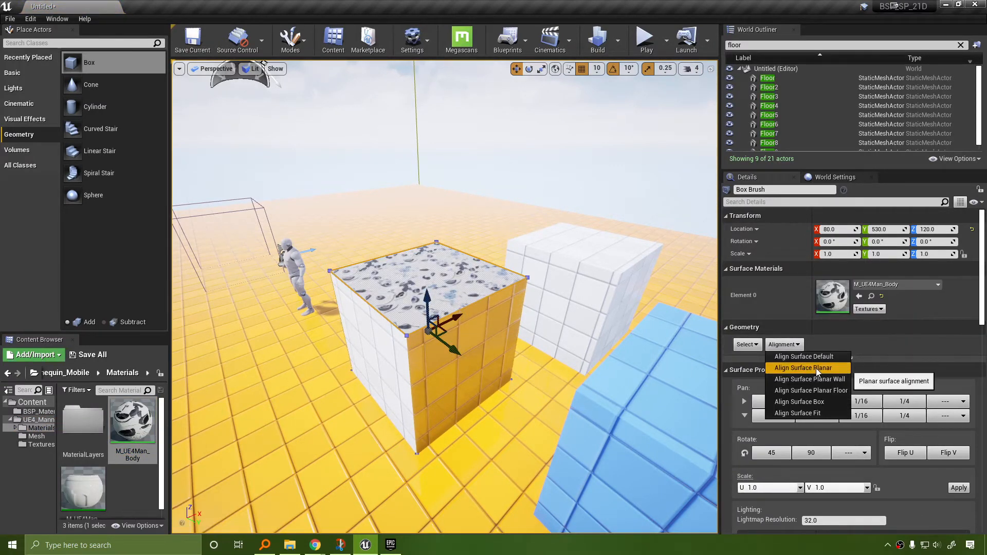
pyautogui.click(831, 390)
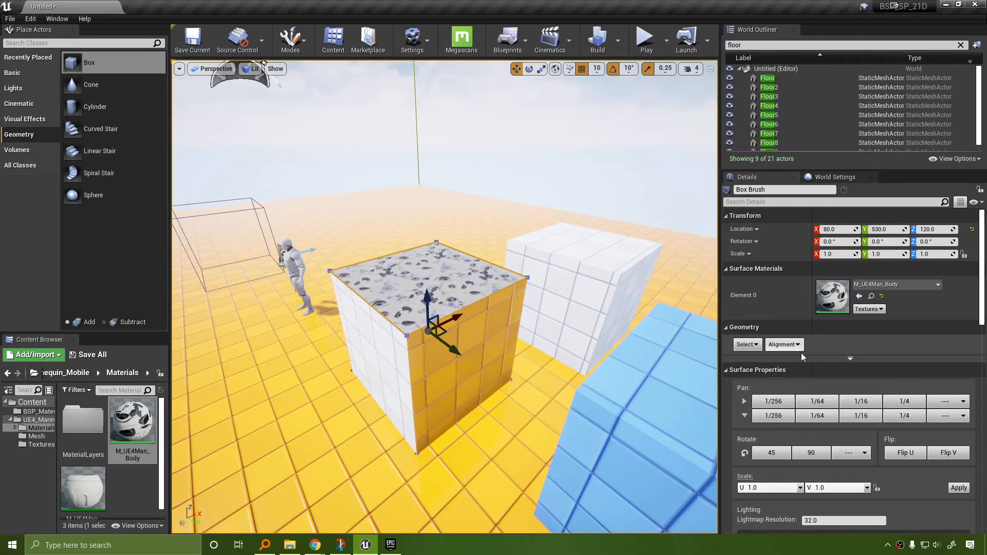
pyautogui.click(788, 345)
pyautogui.click(819, 413)
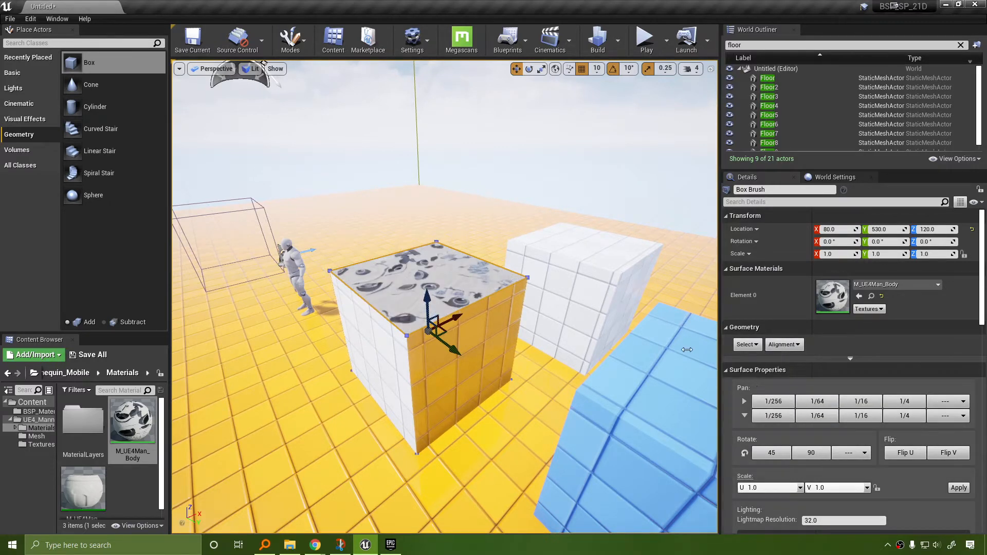
pyautogui.click(796, 345)
pyautogui.click(803, 357)
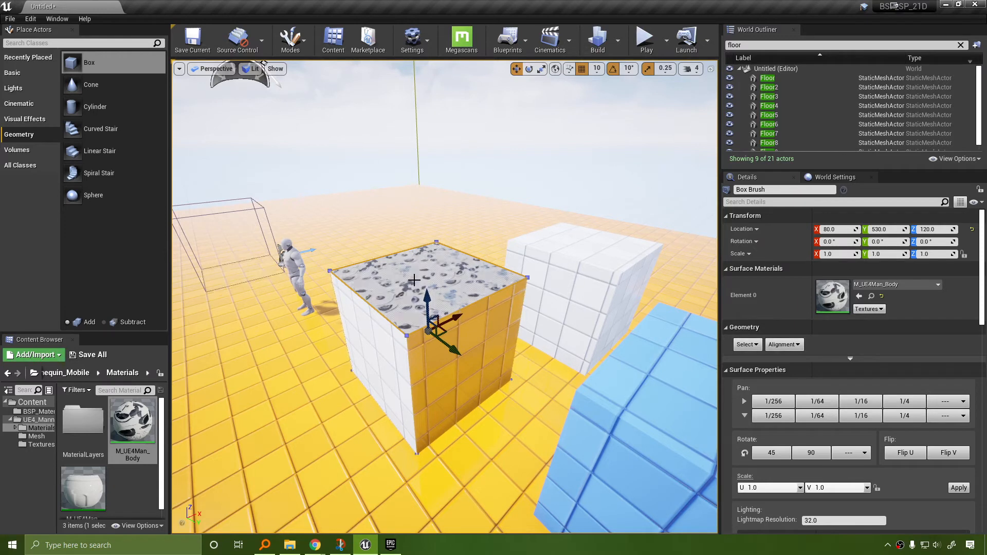
pyautogui.click(783, 344)
pyautogui.click(817, 369)
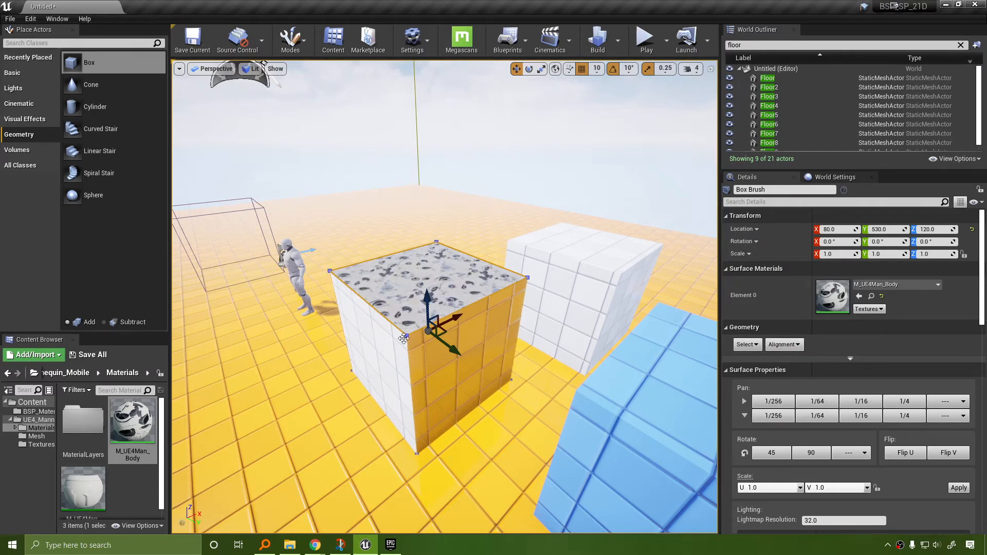
# Locate the white side face's material in the content folders and apply the blue M_LayoutMat_Inst3 to the top face.
pyautogui.click(388, 354)
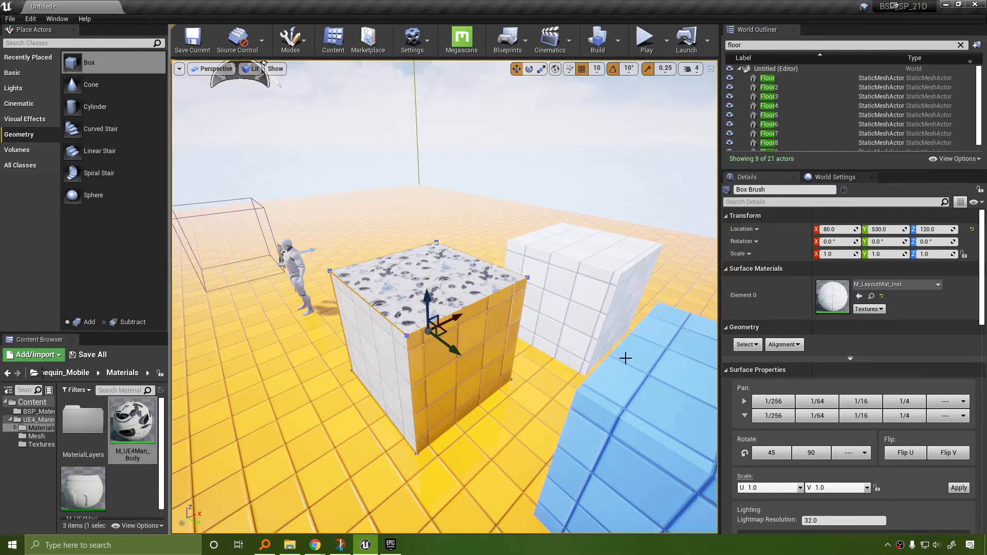
pyautogui.click(870, 296)
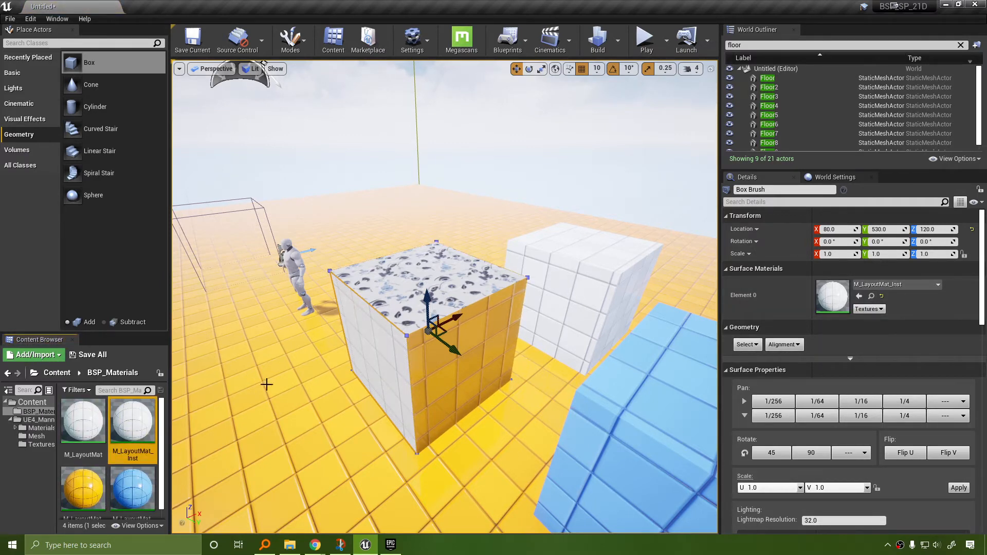
pyautogui.moveTo(133, 489); pyautogui.dragTo(421, 308)
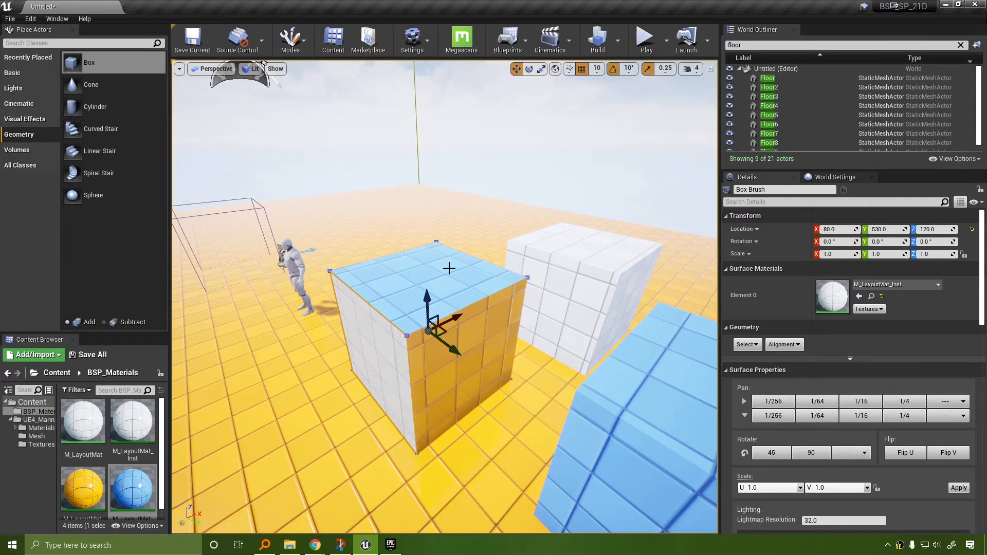
# Select the first box's top face again and display the surface selection options.
pyautogui.moveTo(579, 251)
pyautogui.mouseDown(button='right')
pyautogui.moveTo(591, 280)
pyautogui.moveTo(588, 273)
pyautogui.moveTo(653, 247)
pyautogui.moveTo(559, 281)
pyautogui.mouseUp(button='right')
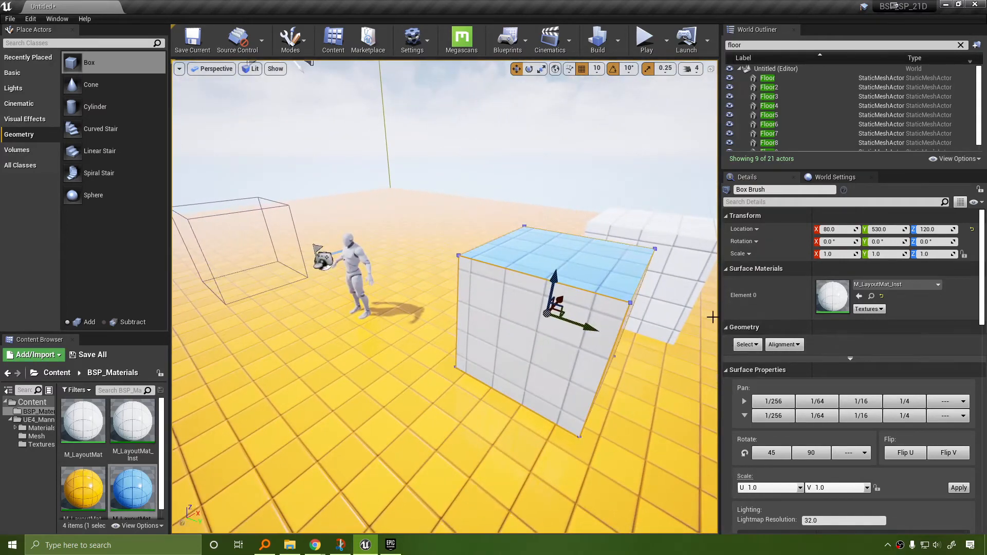
pyautogui.moveTo(606, 252); pyautogui.dragTo(523, 238, button='right')
pyautogui.click(523, 238)
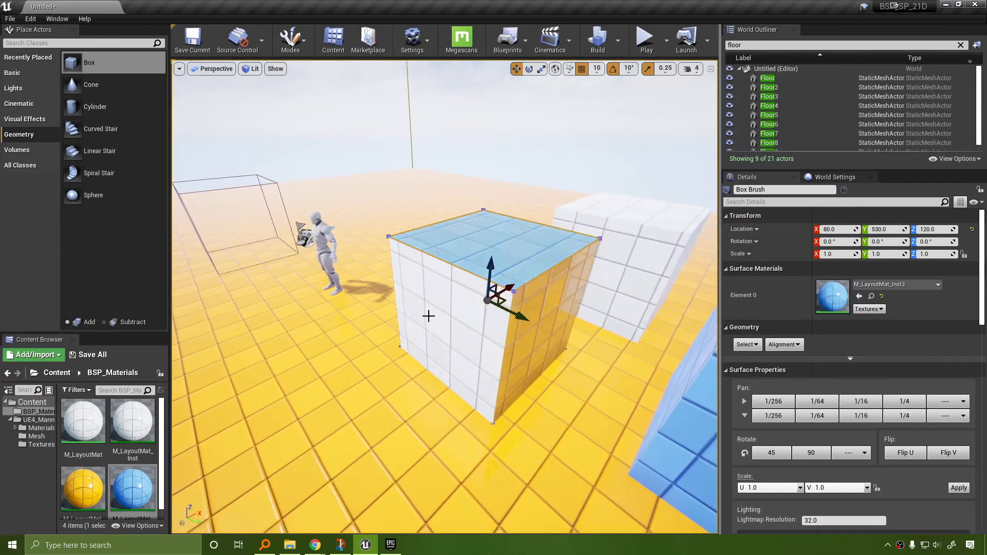
pyautogui.click(756, 344)
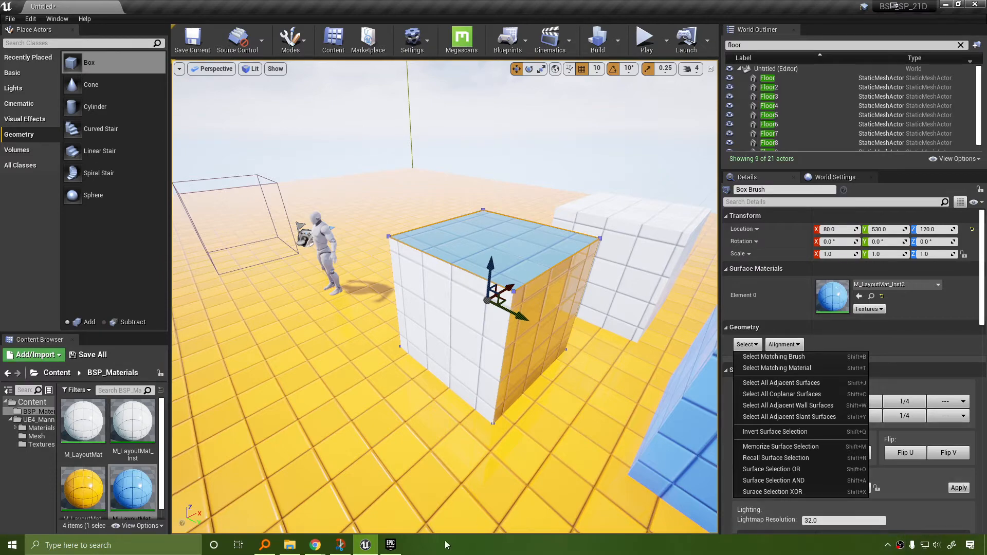
# Switch to the Epic Games Launcher and search the library's Vault for "level".
pyautogui.click(389, 544)
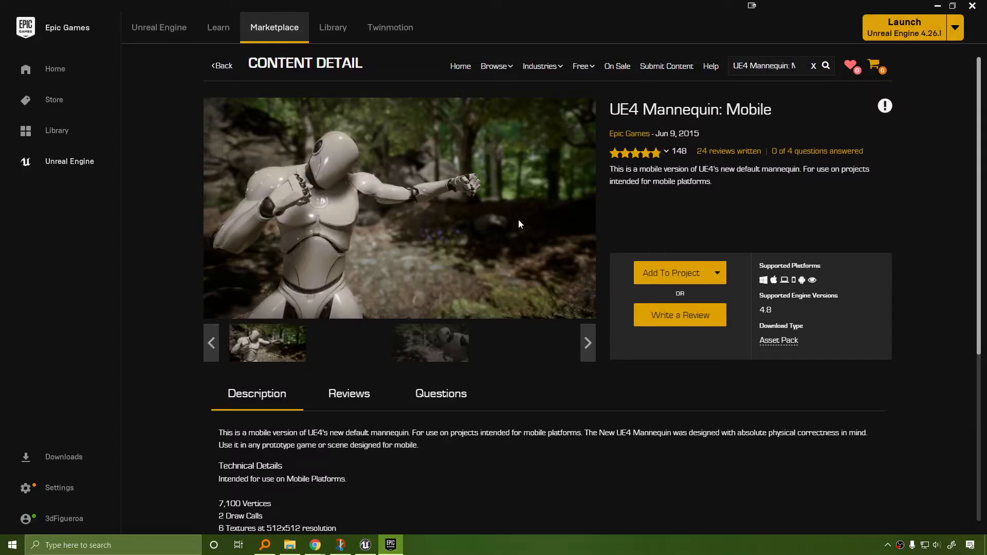
pyautogui.click(335, 32)
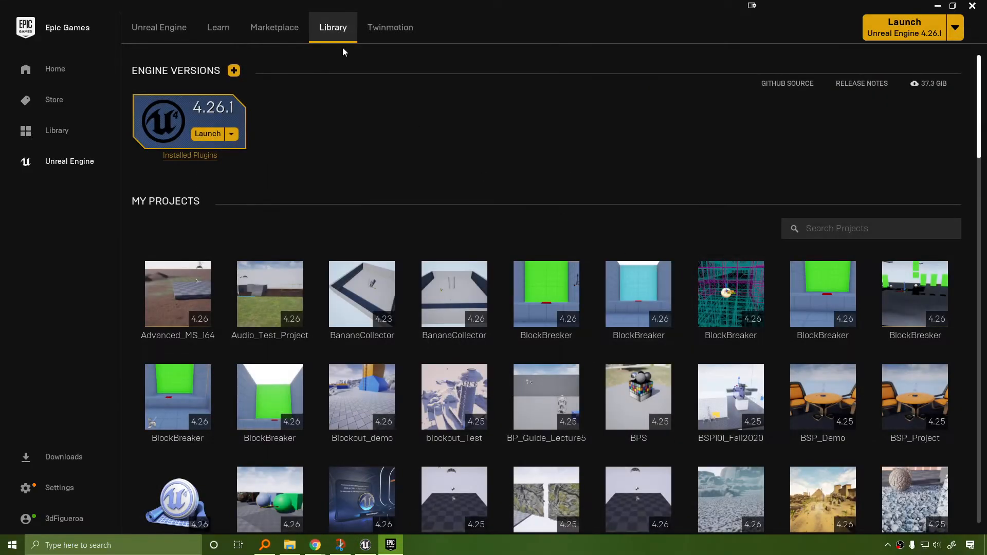
pyautogui.scroll(-5, 725, 287)
pyautogui.scroll(-20, 755, 301)
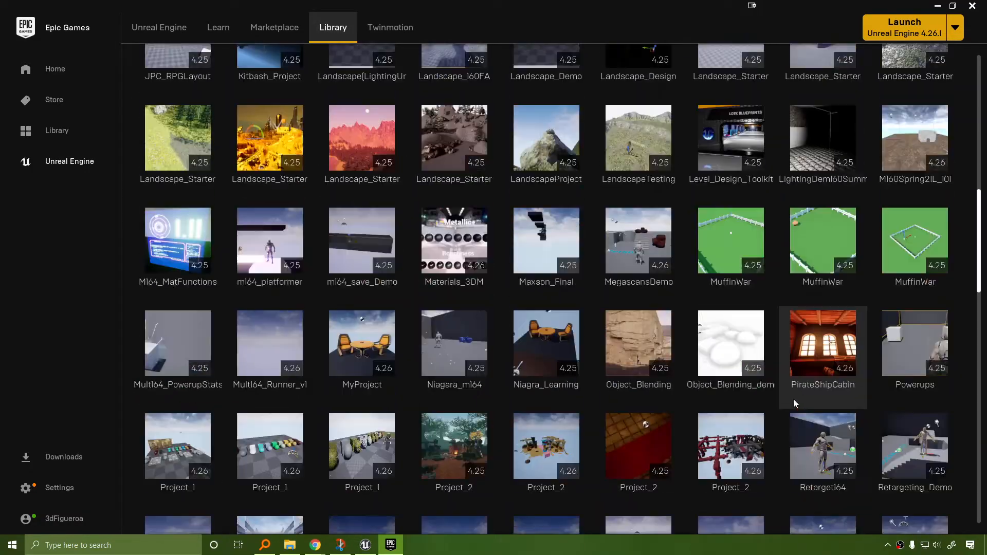
pyautogui.scroll(-12, 805, 374)
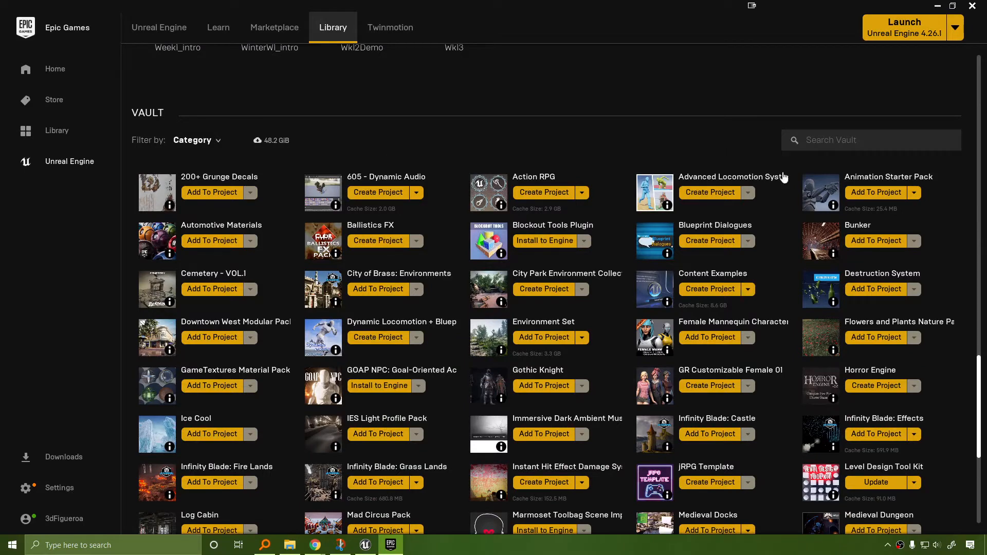
pyautogui.click(851, 141)
pyautogui.write('level')
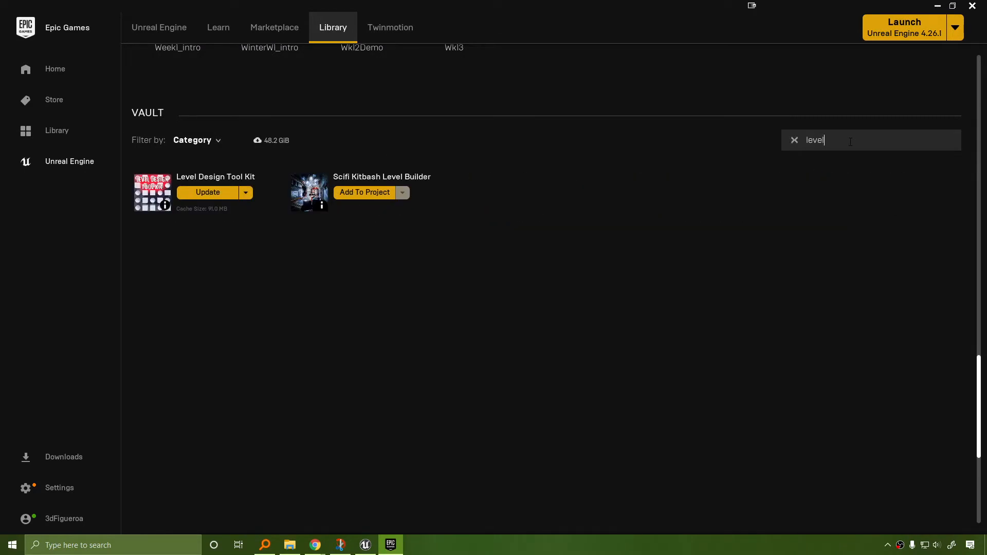
# Open the Level Design Tool Kit product page and read its description, technical details and feature list.
pyautogui.click(204, 191)
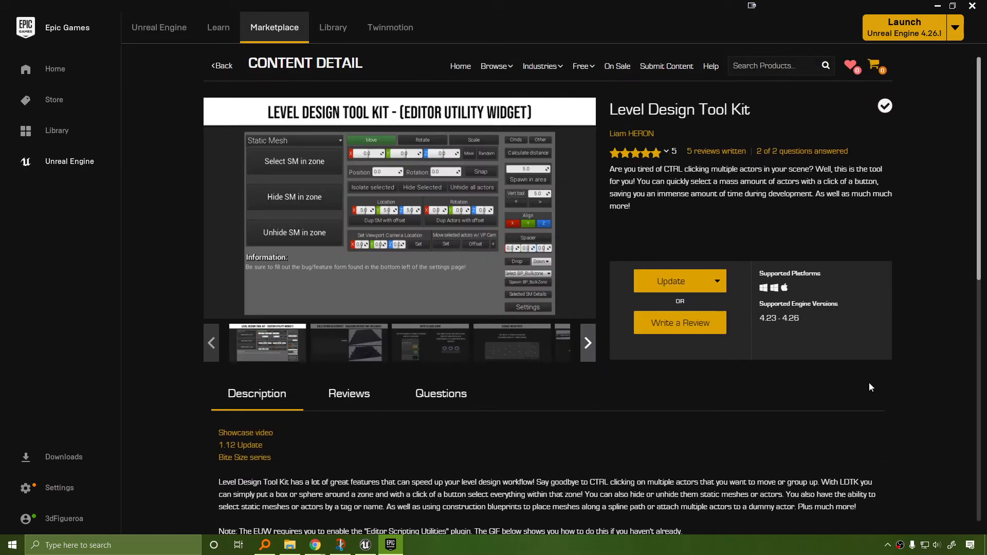
pyautogui.scroll(-4, 840, 344)
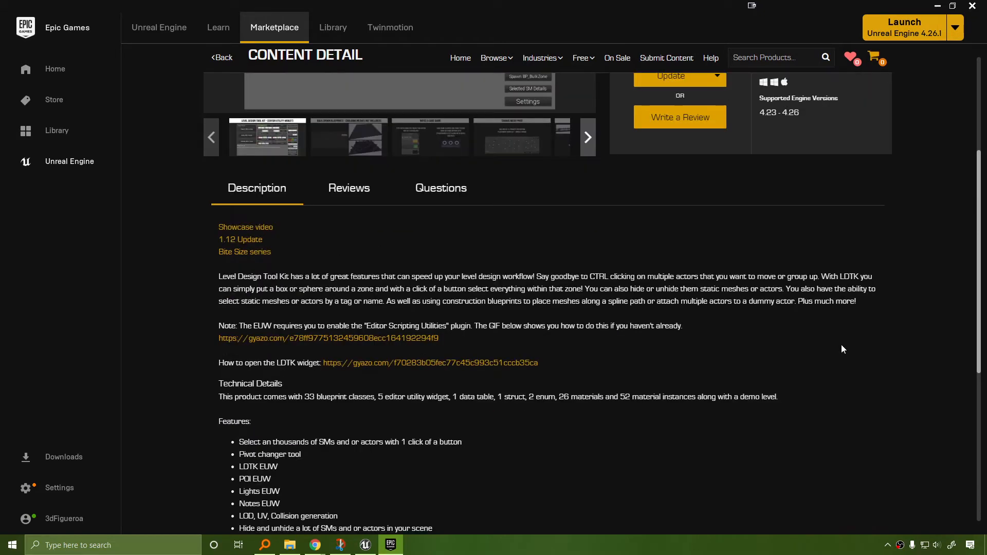
pyautogui.scroll(-6, 842, 346)
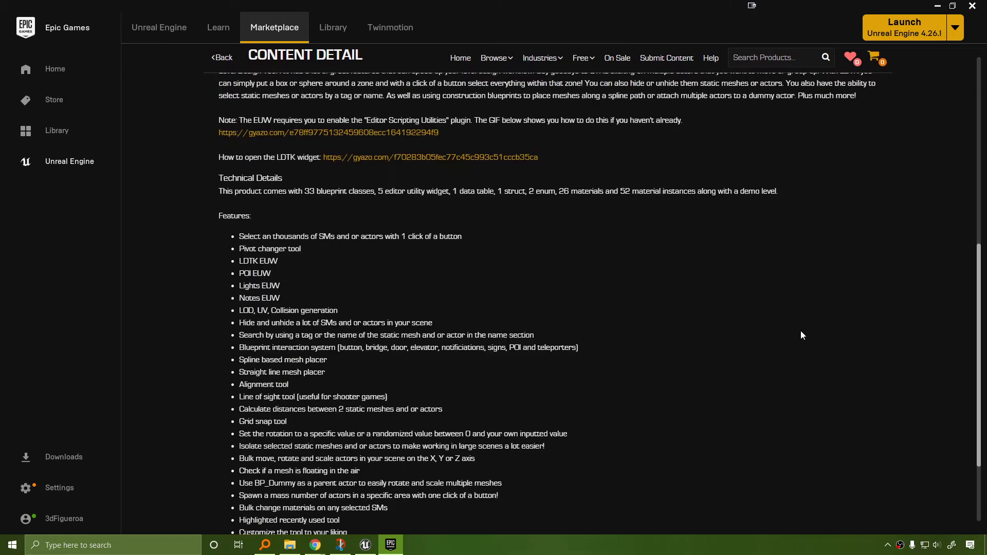
# Look through the Level Design Tool Kit's preview images up to the two bulk zone shapes and the example map.
pyautogui.scroll(10, 806, 300)
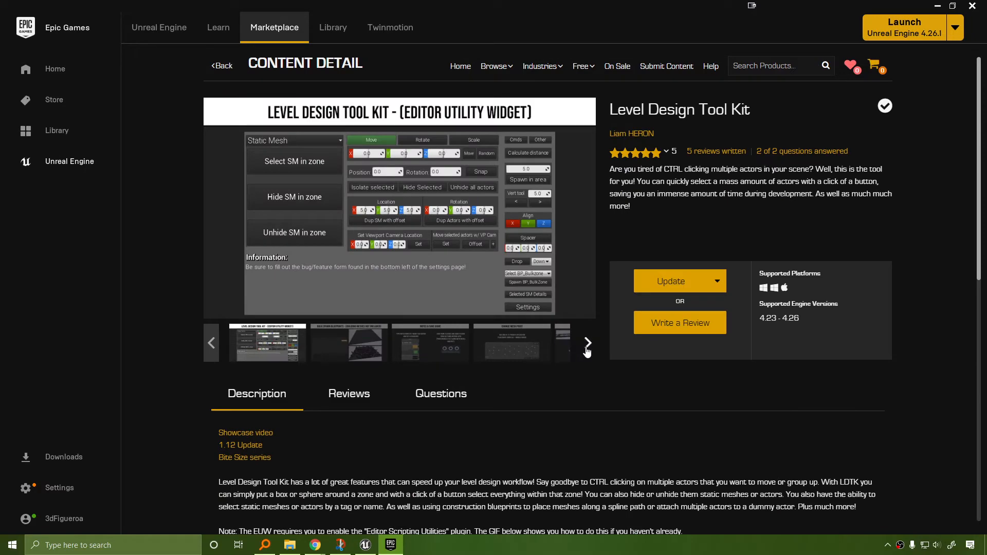
pyautogui.click(587, 343)
pyautogui.click(435, 355)
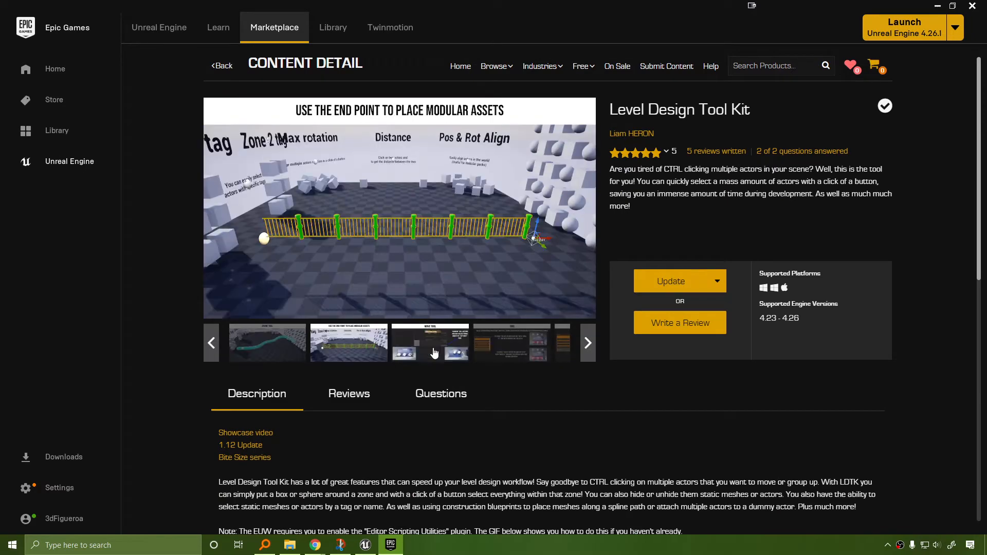
pyautogui.click(496, 350)
pyautogui.click(587, 346)
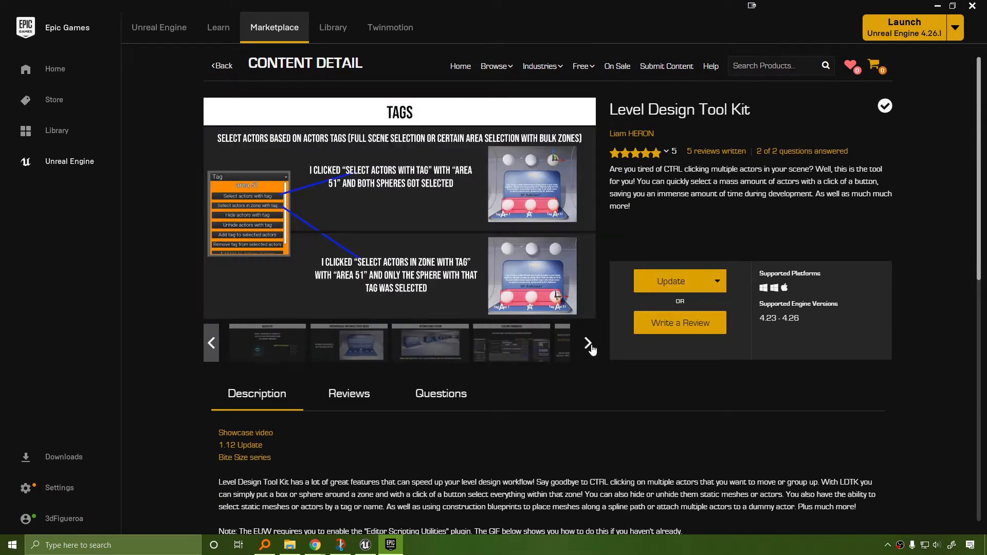
pyautogui.click(589, 344)
pyautogui.click(589, 344)
pyautogui.click(445, 360)
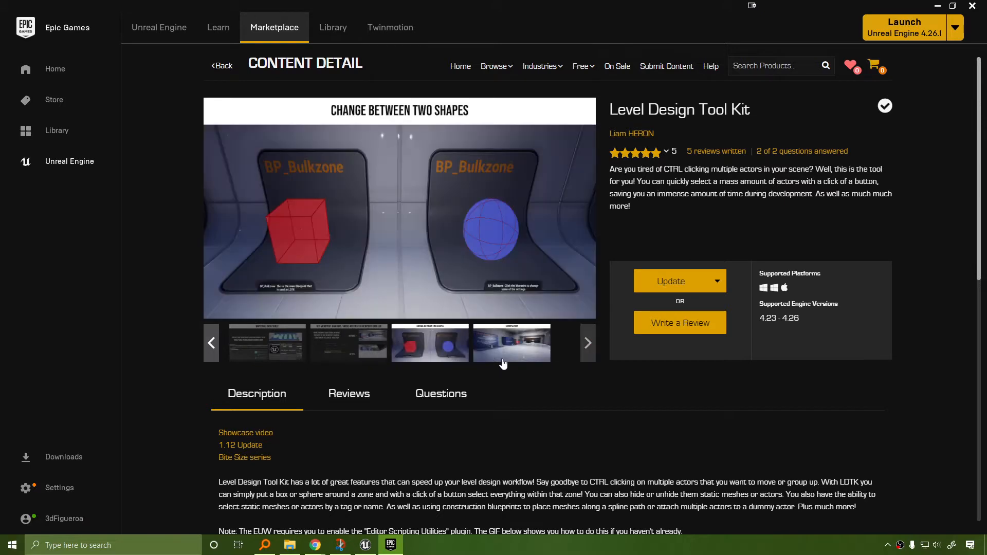
pyautogui.click(521, 353)
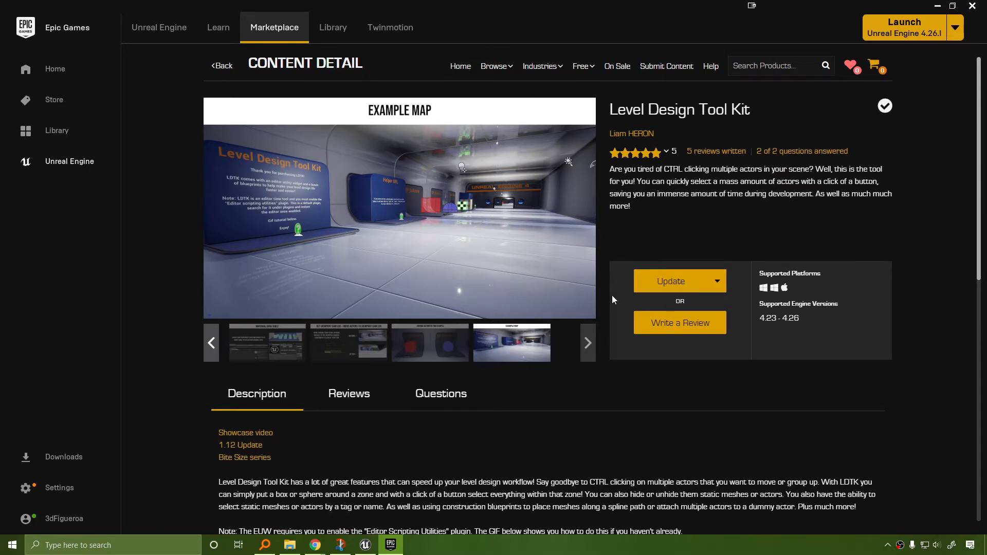
# Review the Level Design Tool Kit's description, technical details and feature list once more.
pyautogui.scroll(-8, 668, 313)
pyautogui.scroll(5, 679, 319)
pyautogui.scroll(3, 682, 322)
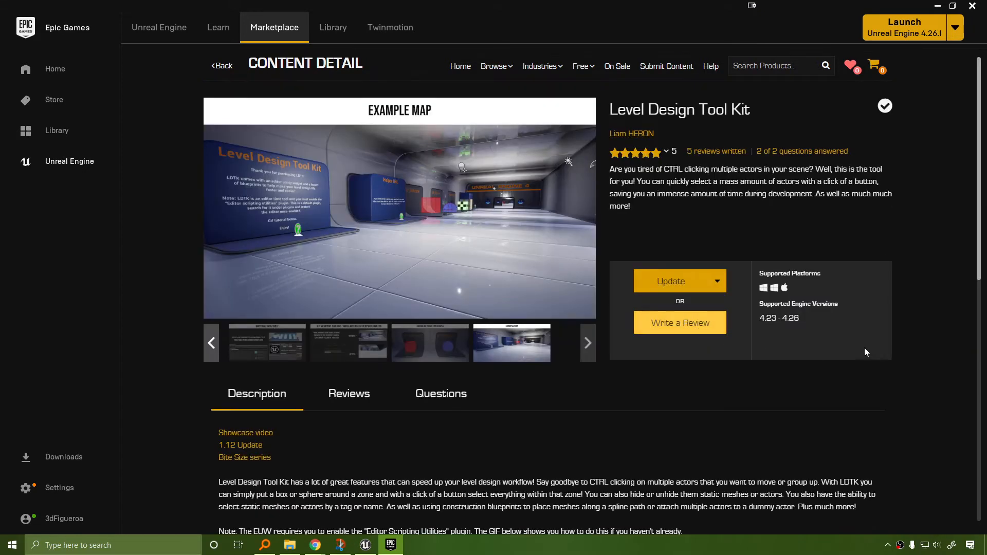
pyautogui.scroll(-4, 680, 360)
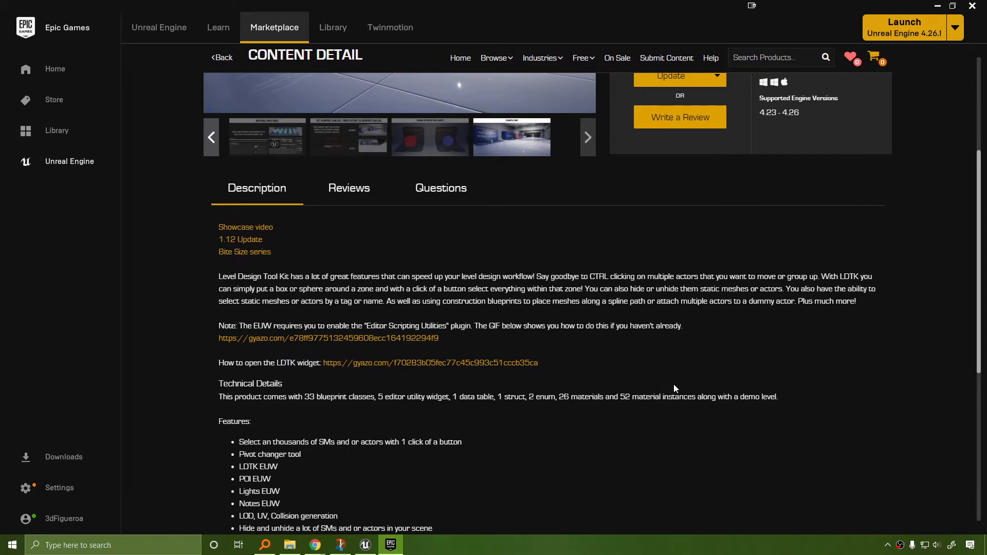
pyautogui.scroll(-5, 675, 388)
pyautogui.scroll(9, 705, 342)
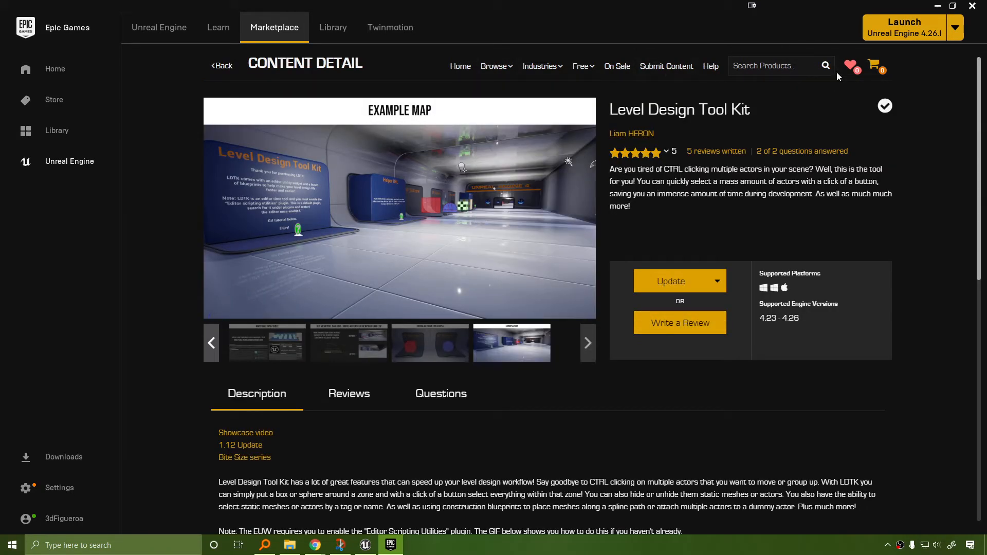
# Search the Marketplace for "bsp".
pyautogui.click(789, 67)
pyautogui.write('bsp')
pyautogui.press('Return')
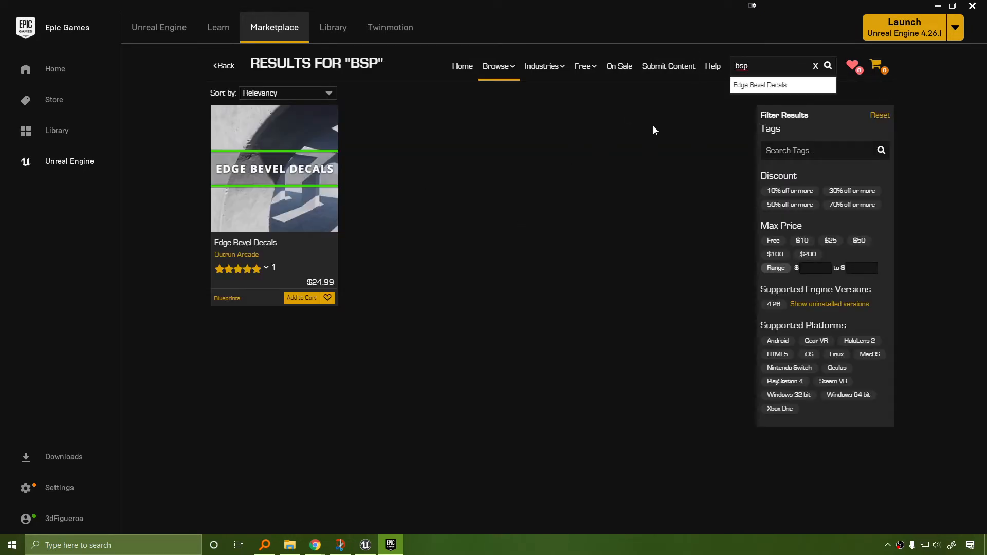
# Replace the Marketplace search with "level design" and look through the resulting products.
pyautogui.hotkey('ctrl', 'a')
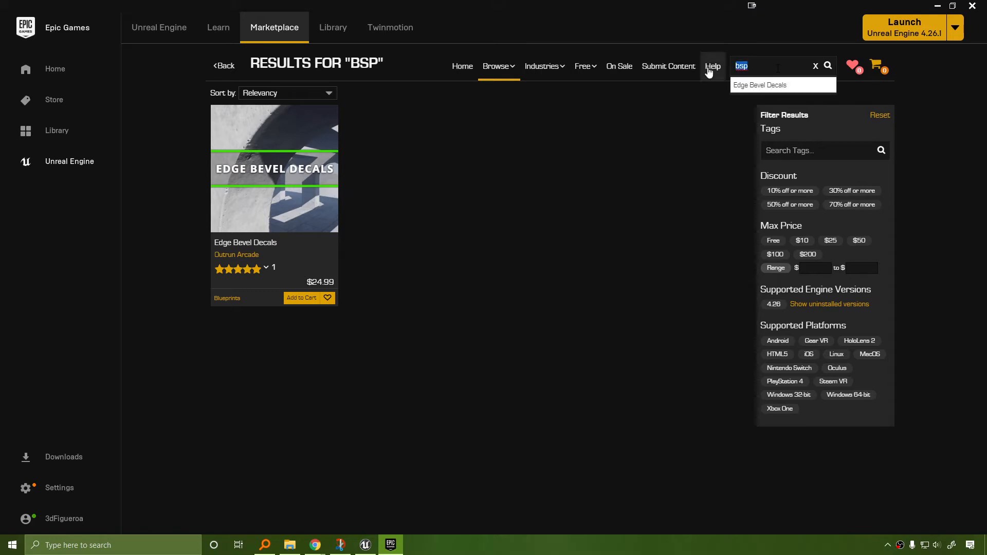
pyautogui.write('level design')
pyautogui.press('Return')
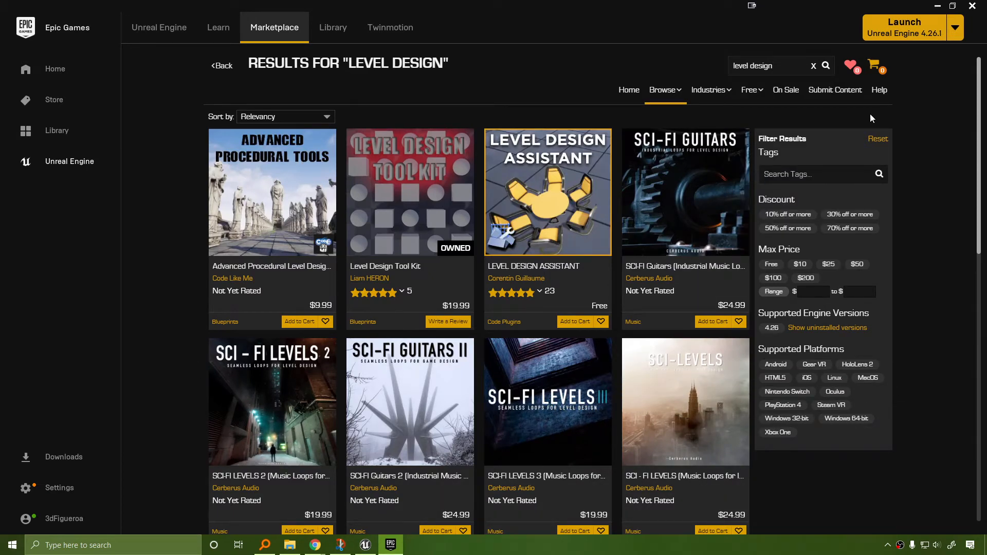
pyautogui.moveTo(667, 92)
pyautogui.scroll(-10, 826, 323)
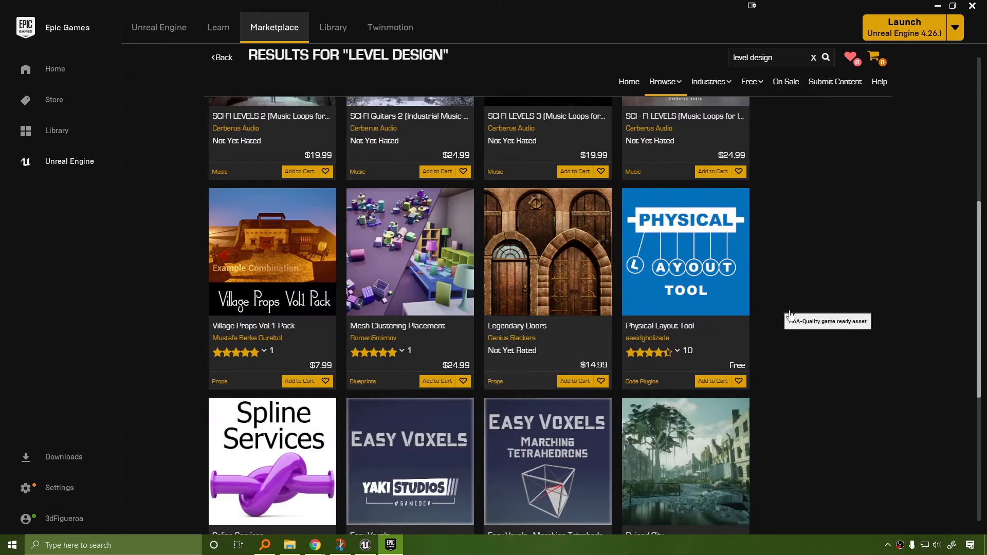
pyautogui.scroll(-3, 825, 317)
pyautogui.scroll(13, 783, 310)
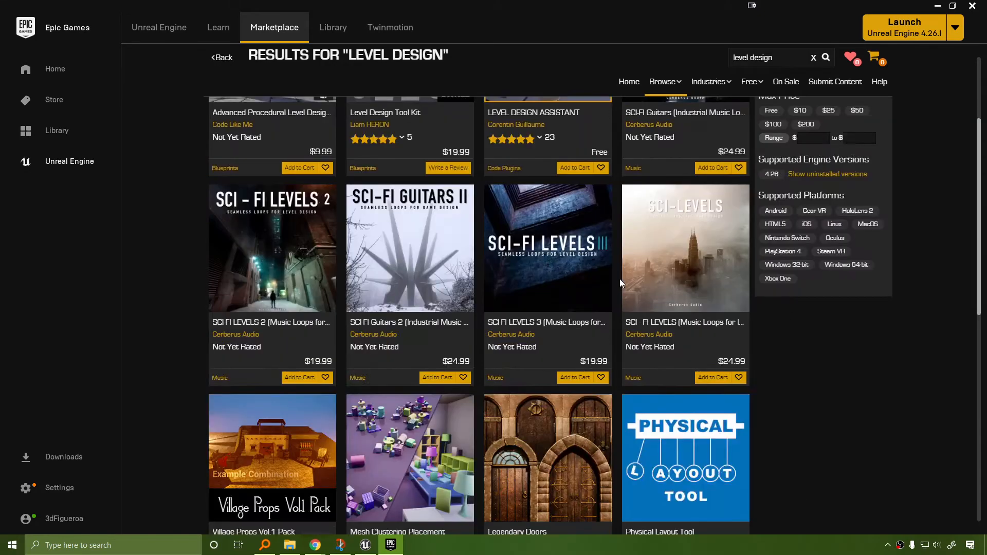
# Extend the Marketplace search to "level design tool" and look through the listed products.
pyautogui.click(781, 63)
pyautogui.write('too')
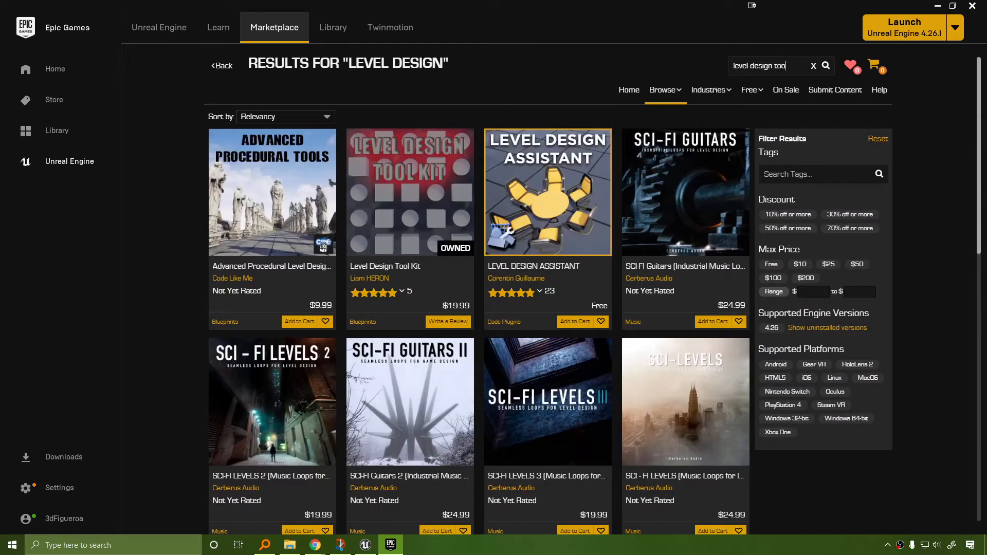
pyautogui.write('l')
pyautogui.press('Return')
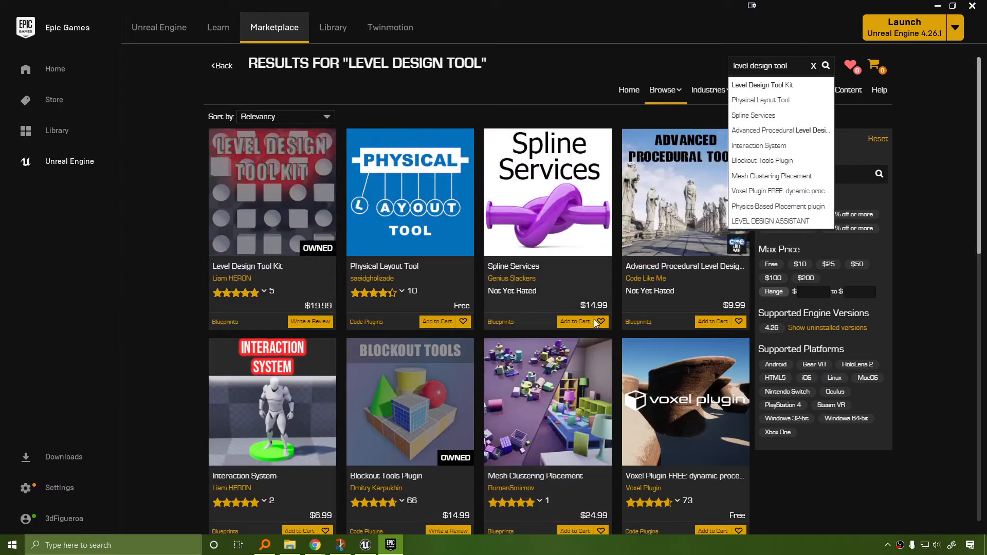
pyautogui.click(973, 296)
pyautogui.scroll(-7, 538, 378)
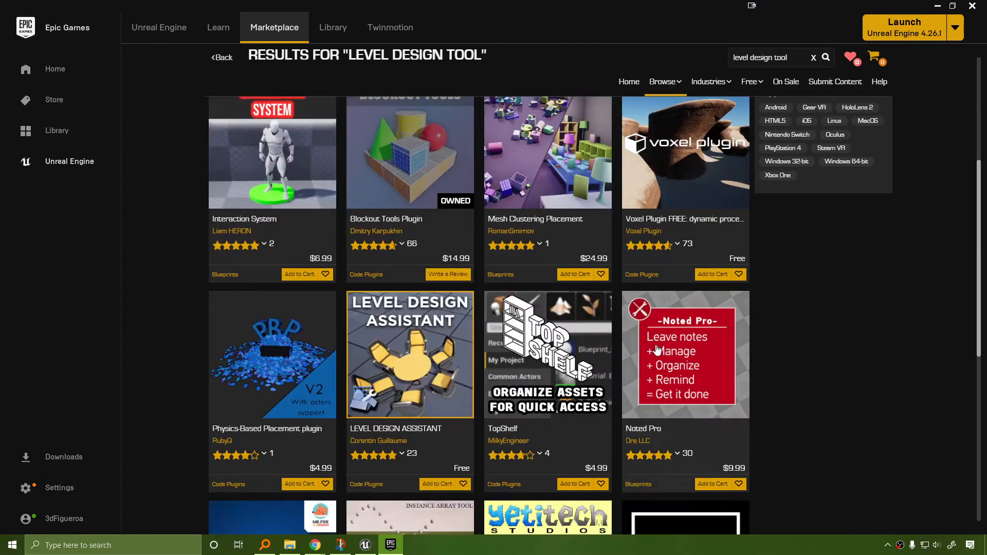
pyautogui.scroll(-6, 603, 329)
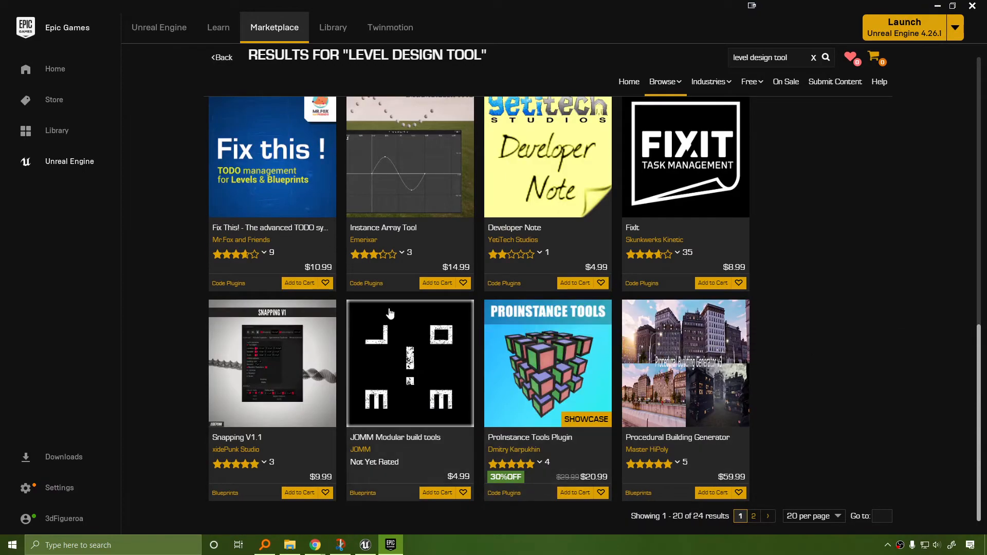
pyautogui.scroll(10, 411, 318)
pyautogui.scroll(3, 424, 320)
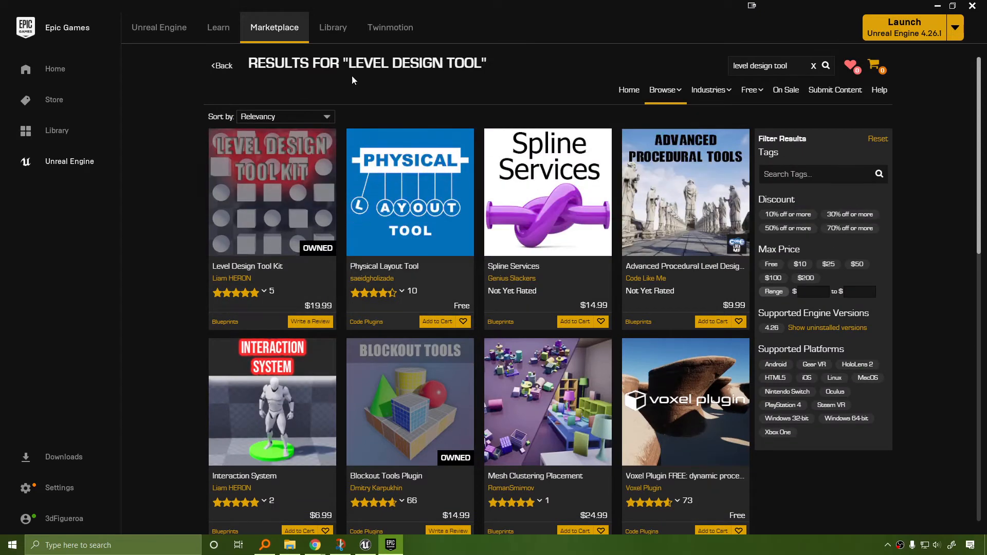
# Return to the library's Vault, clear the "level" search and look through all owned assets for a blockout tool.
pyautogui.click(340, 32)
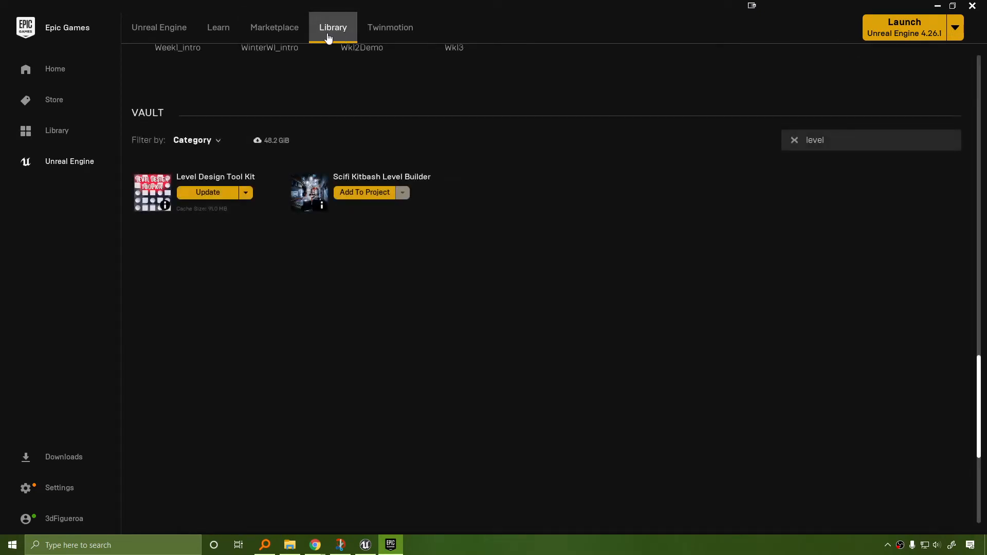
pyautogui.click(278, 29)
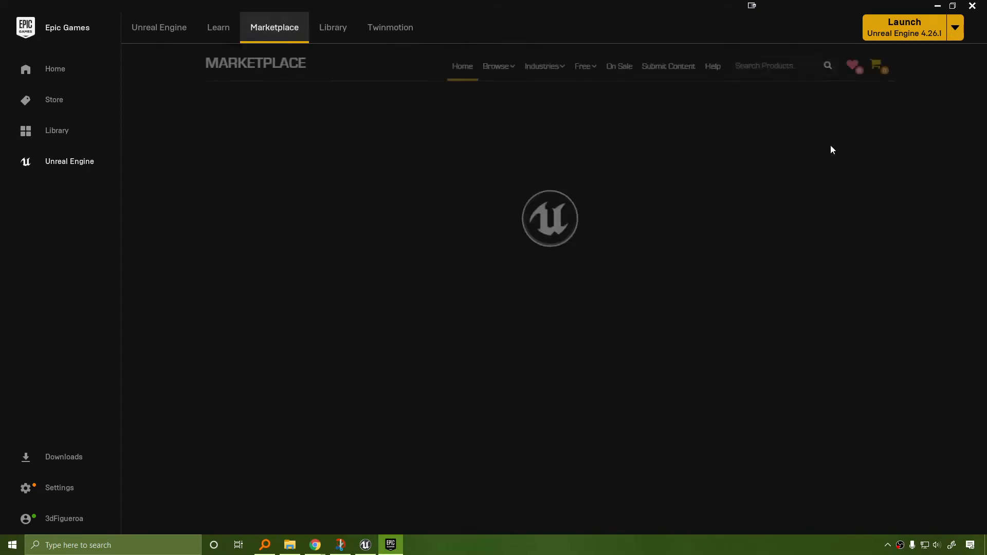
pyautogui.click(332, 33)
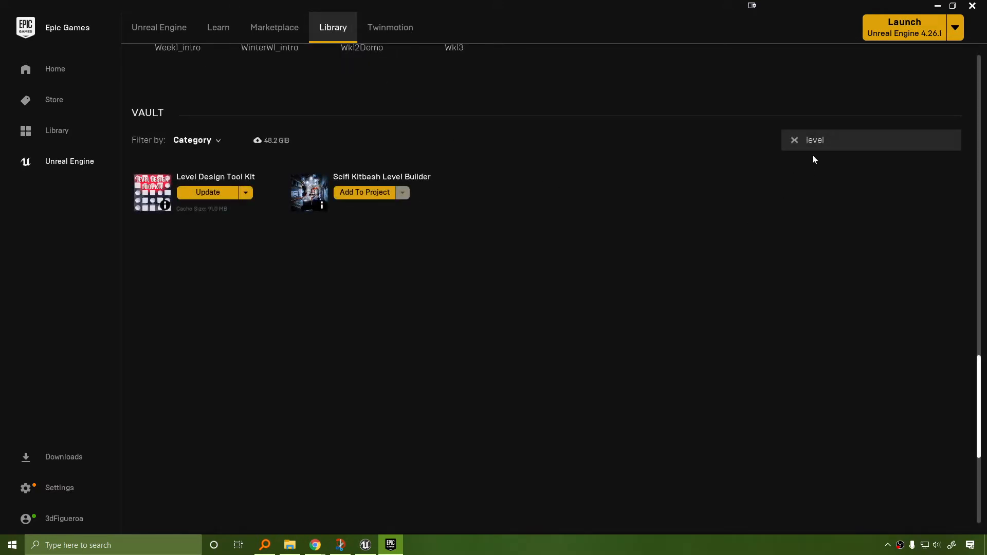
pyautogui.click(794, 140)
pyautogui.scroll(1, 635, 276)
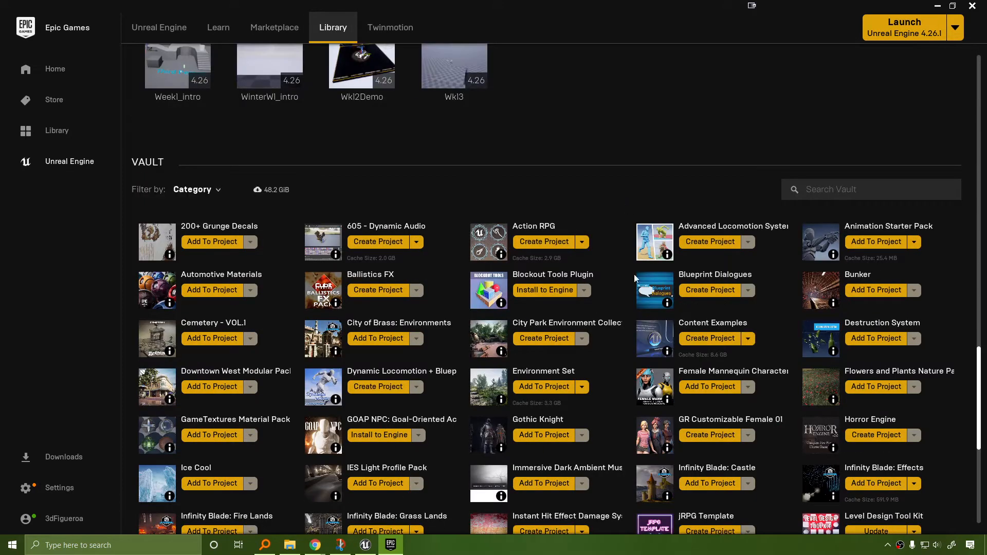
pyautogui.scroll(-6, 919, 319)
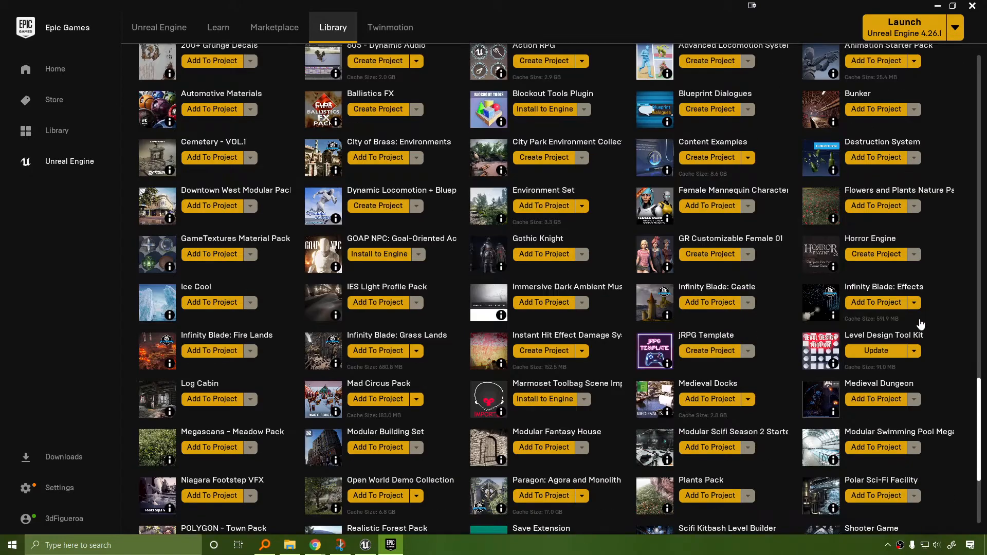
pyautogui.scroll(-2, 919, 319)
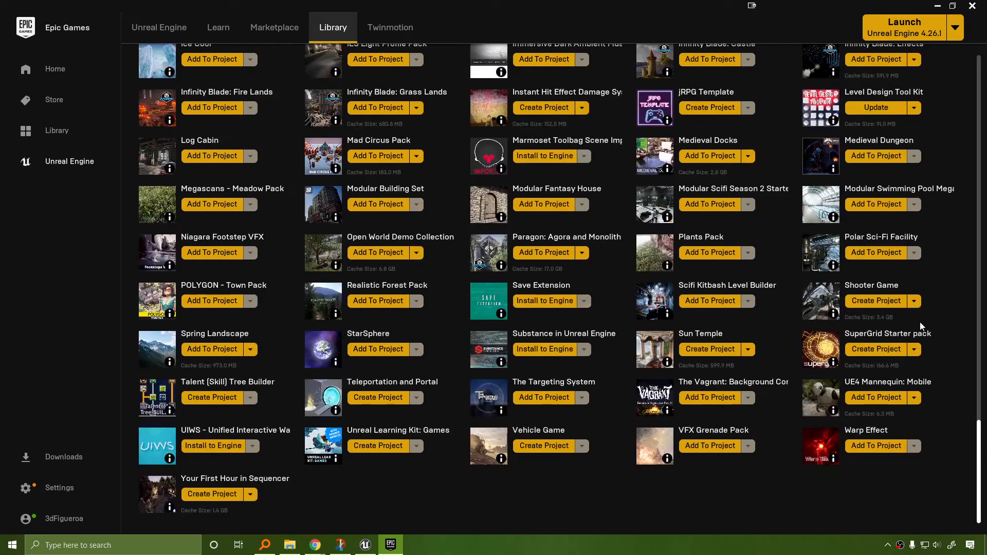
pyautogui.scroll(1, 931, 338)
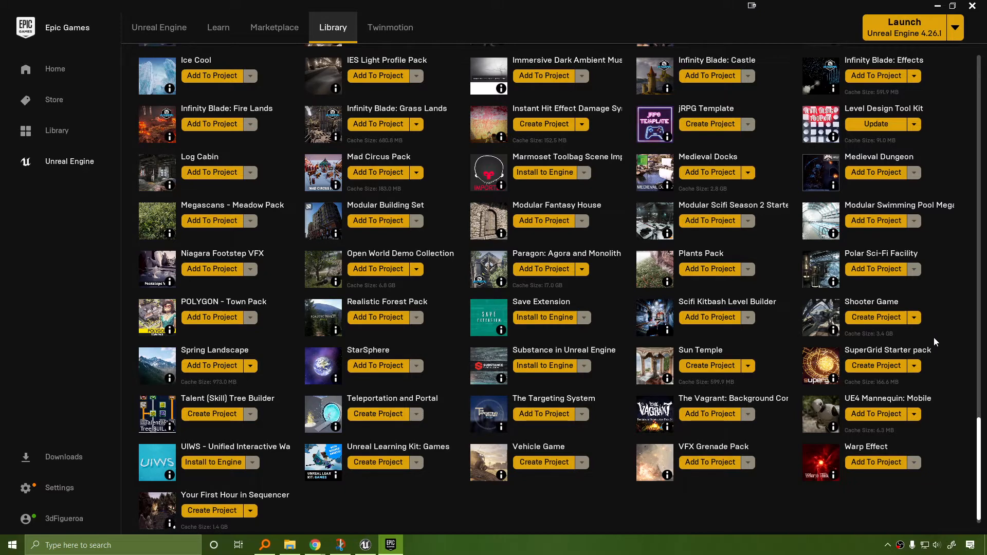
pyautogui.scroll(2, 945, 340)
pyautogui.scroll(5, 948, 340)
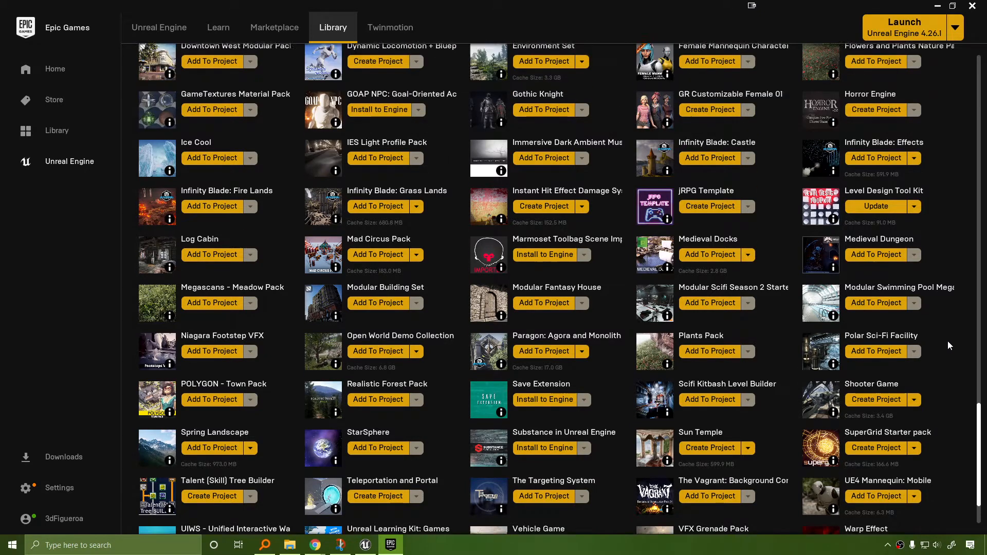
pyautogui.scroll(5, 924, 286)
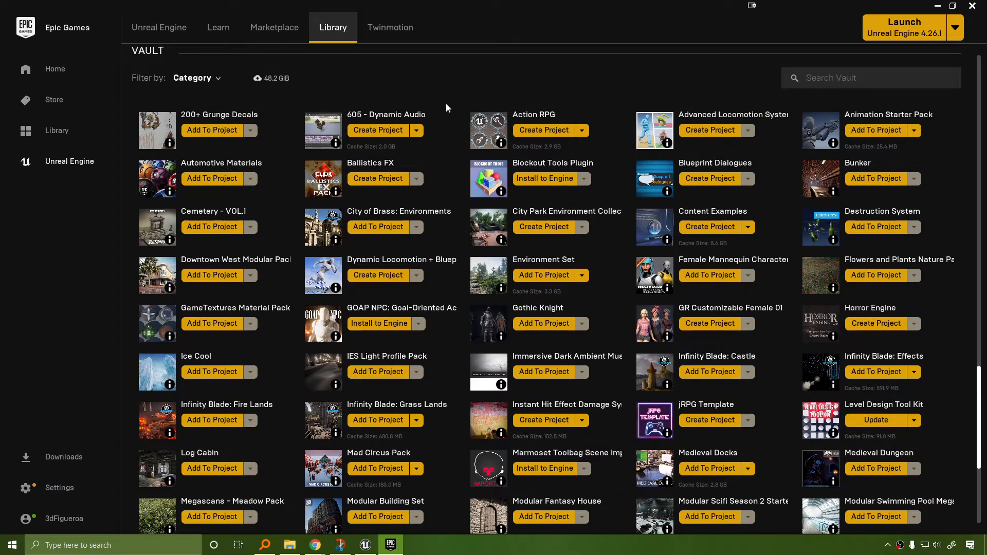
# Open the Blockout Tools Plugin product page, view its preview images and close the launcher to return to Unreal Editor.
pyautogui.click(553, 168)
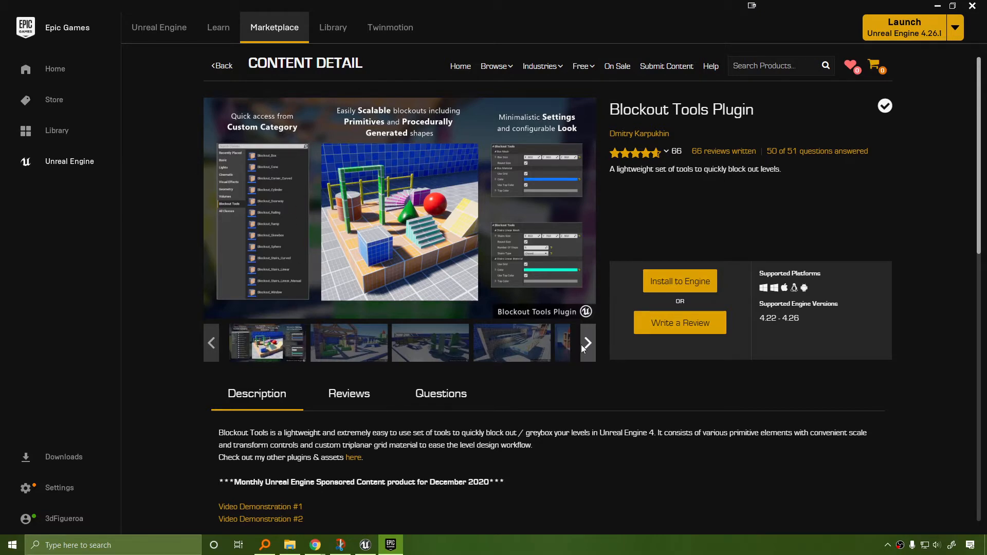
pyautogui.click(376, 345)
pyautogui.click(420, 343)
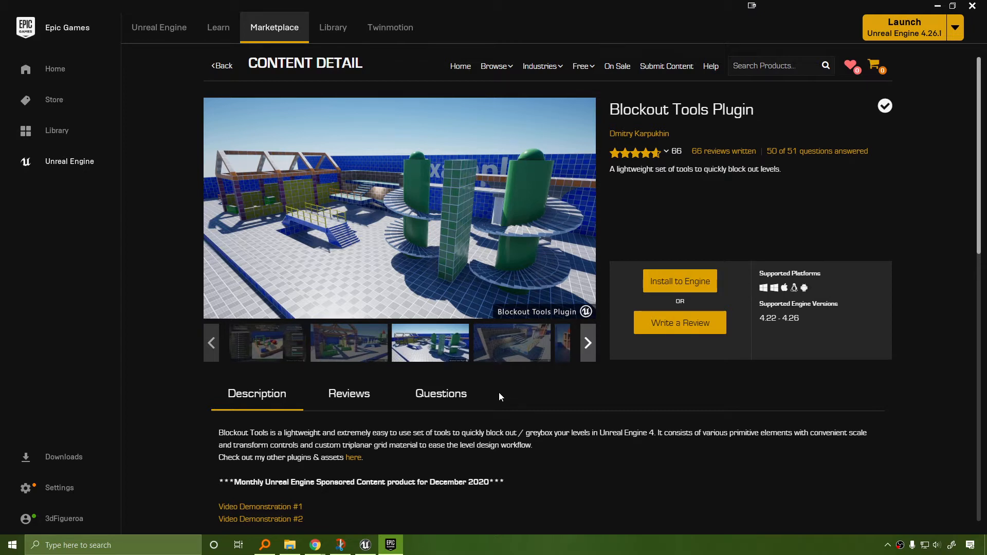
pyautogui.click(971, 5)
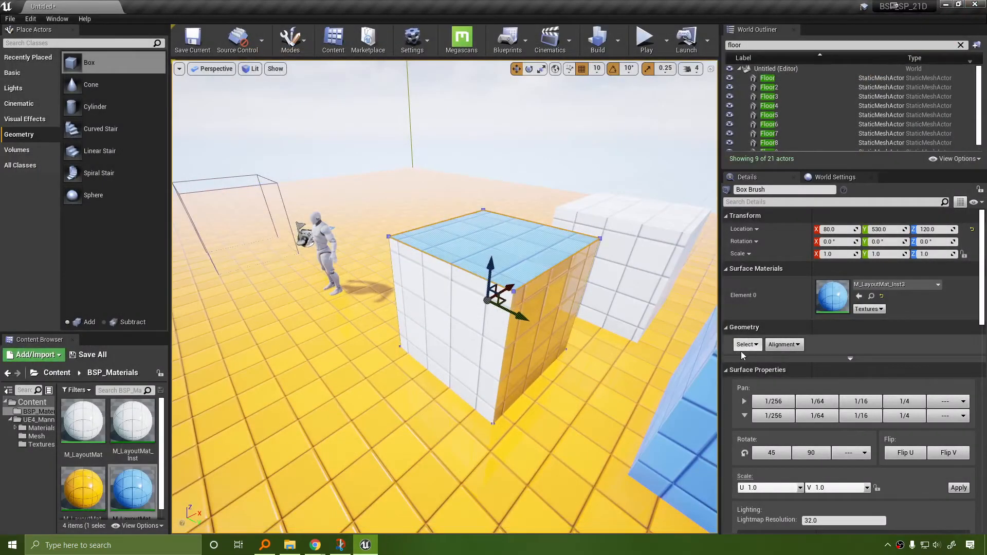
# Select all surfaces of the box brush, expand the advanced geometry options and reselect only the blue top face.
pyautogui.hotkey('shift', 'b')
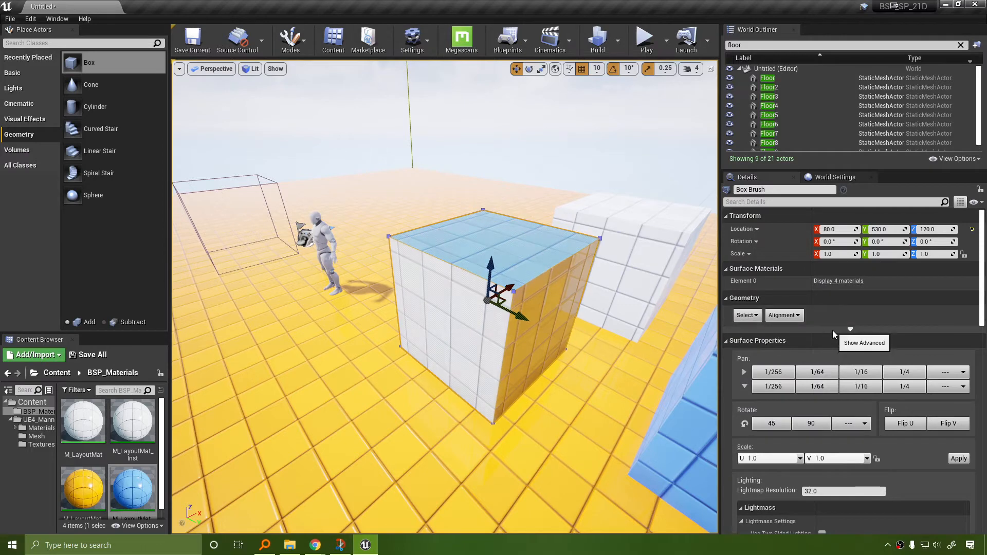
pyautogui.click(834, 329)
pyautogui.click(504, 254)
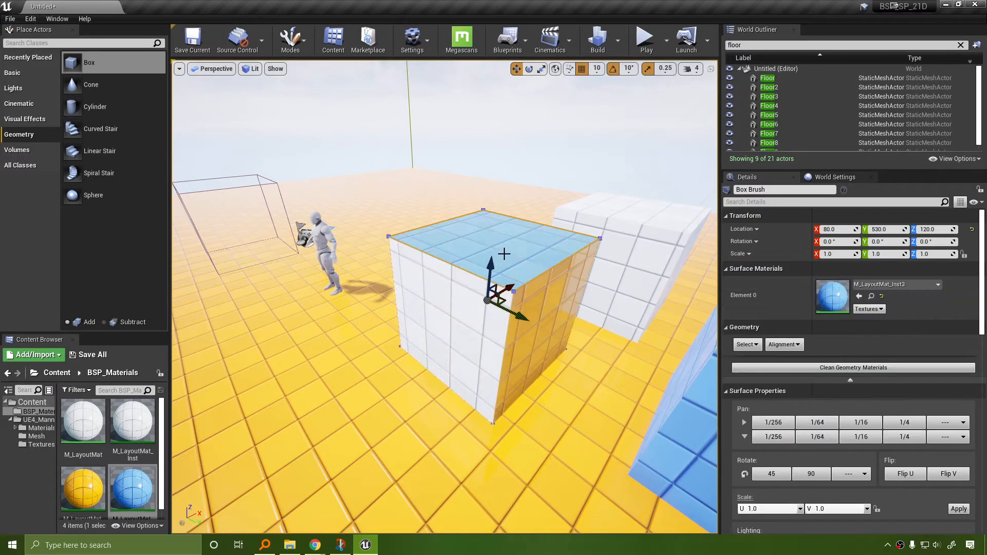
# Apply Select Matching Brush to select every face of the box, inspect them and reselect only the top face.
pyautogui.click(747, 345)
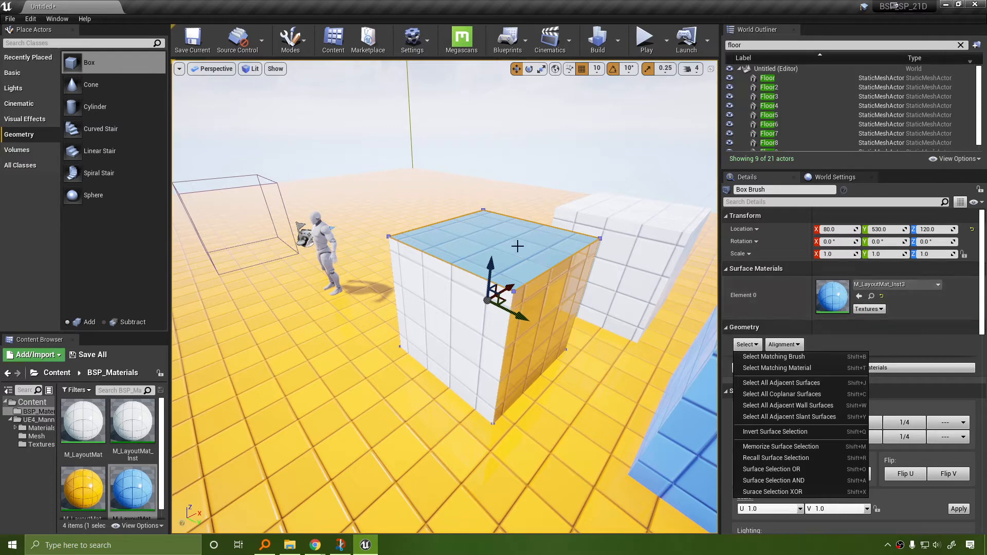
pyautogui.click(777, 359)
pyautogui.moveTo(580, 308); pyautogui.dragTo(609, 301, button='right')
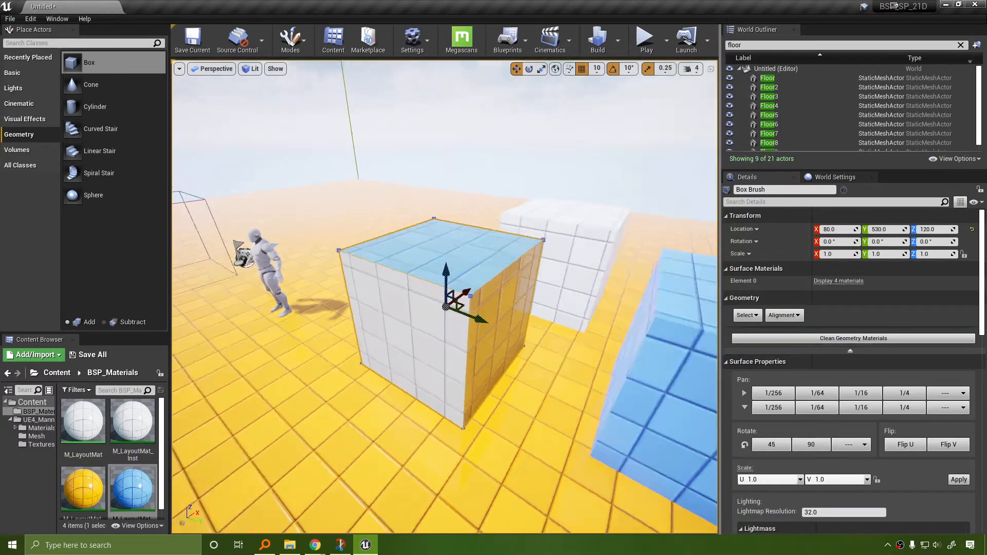
pyautogui.moveTo(415, 296); pyautogui.dragTo(380, 294, button='right')
pyautogui.click(485, 242)
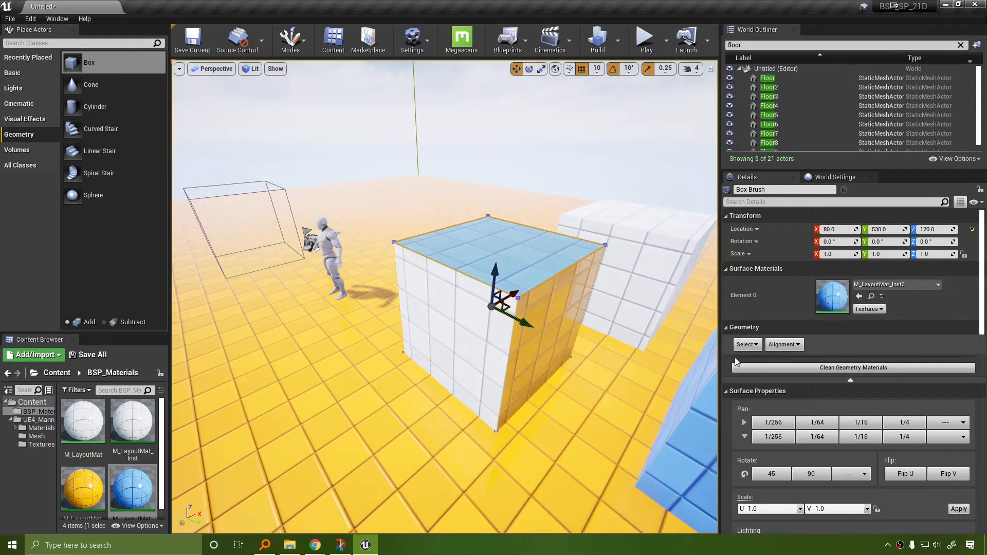
# Apply the blue layout material M_LayoutMat_Inst3 to the box brush's untextured side face.
pyautogui.click(745, 344)
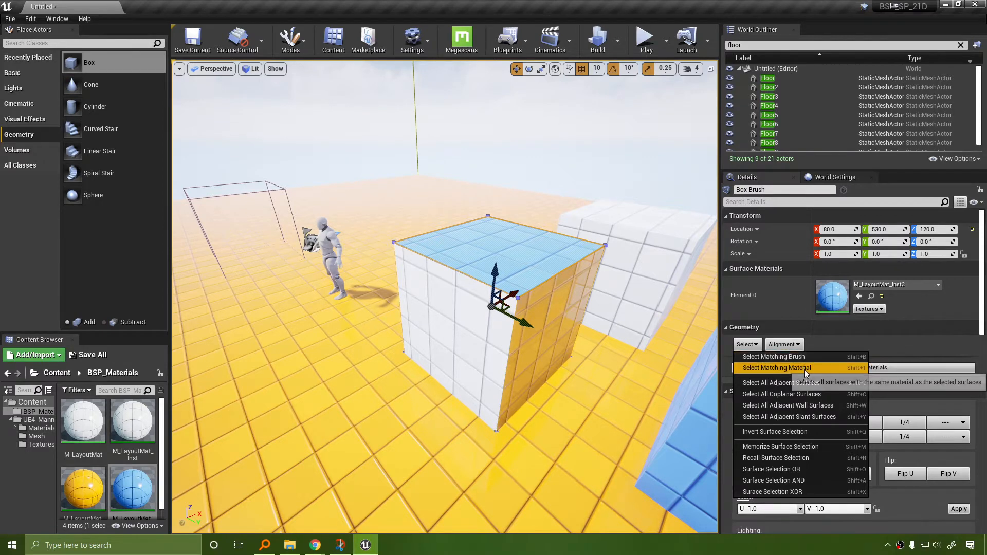
pyautogui.moveTo(551, 251); pyautogui.dragTo(709, 226, button='right')
pyautogui.press('a')
pyautogui.moveTo(378, 409); pyautogui.dragTo(328, 410, button='right')
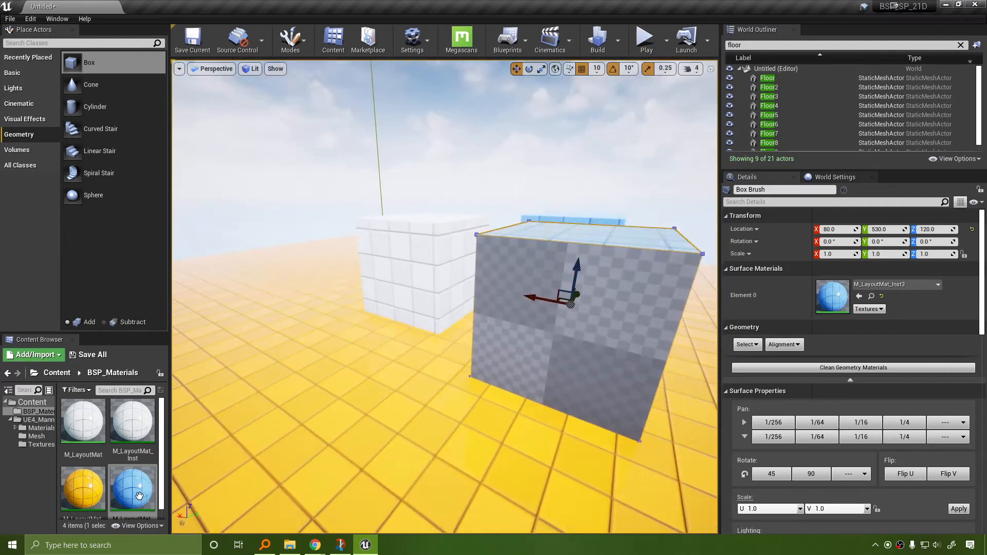
pyautogui.moveTo(138, 495); pyautogui.dragTo(627, 357)
pyautogui.moveTo(627, 357); pyautogui.dragTo(533, 368, button='right')
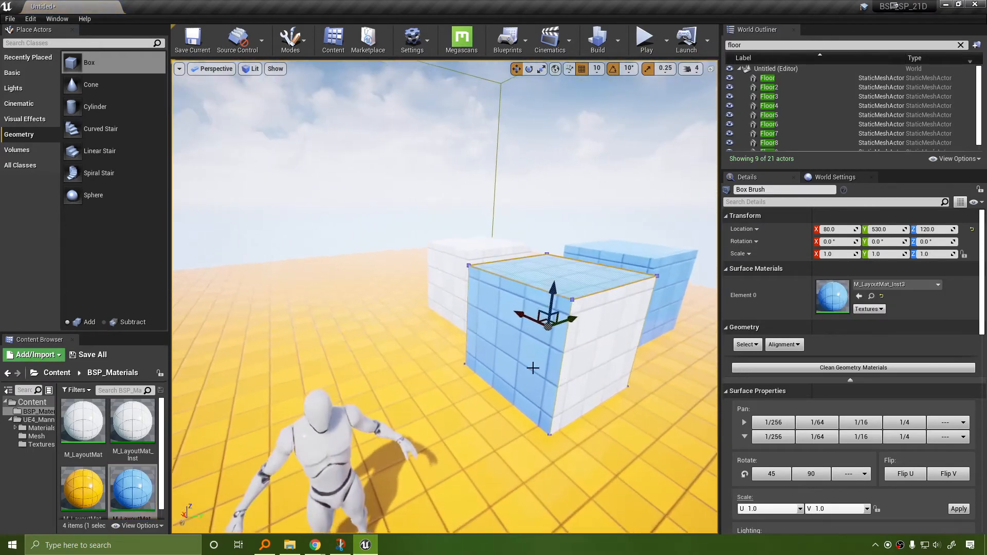
# Apply Select Matching Material to pick every surface sharing the blue material, inspect the boxes and reselect only the first box's top face.
pyautogui.click(754, 344)
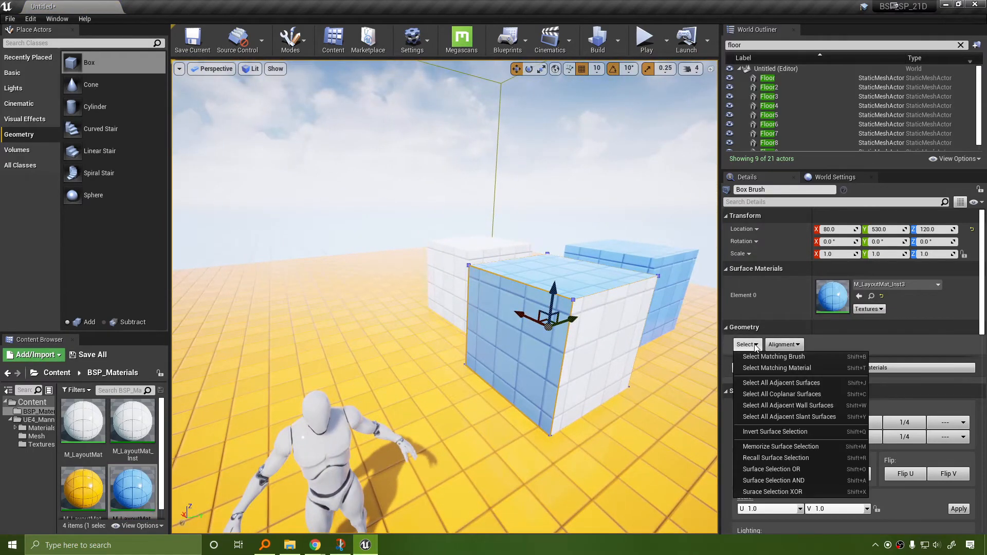
pyautogui.click(774, 368)
pyautogui.moveTo(679, 325); pyautogui.dragTo(557, 249, button='right')
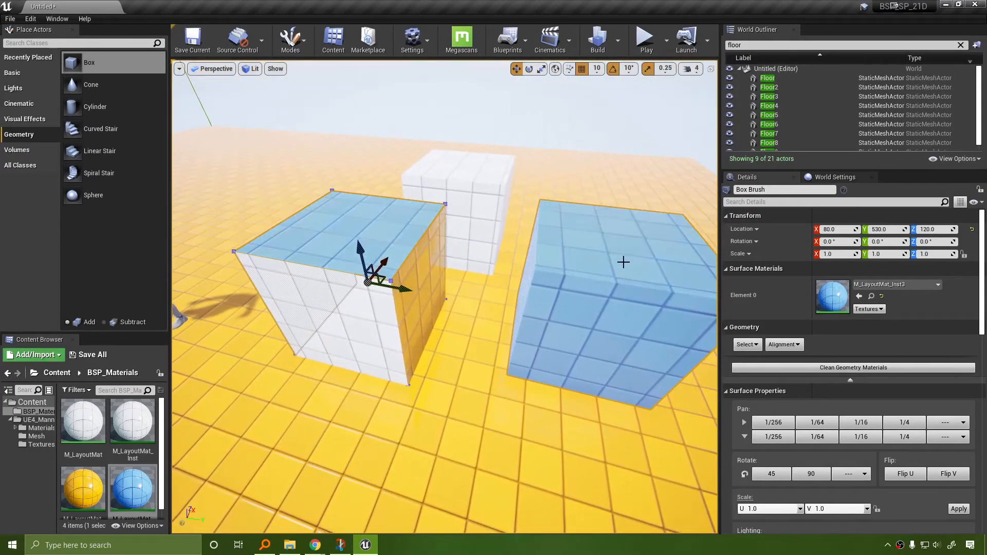
pyautogui.click(478, 172)
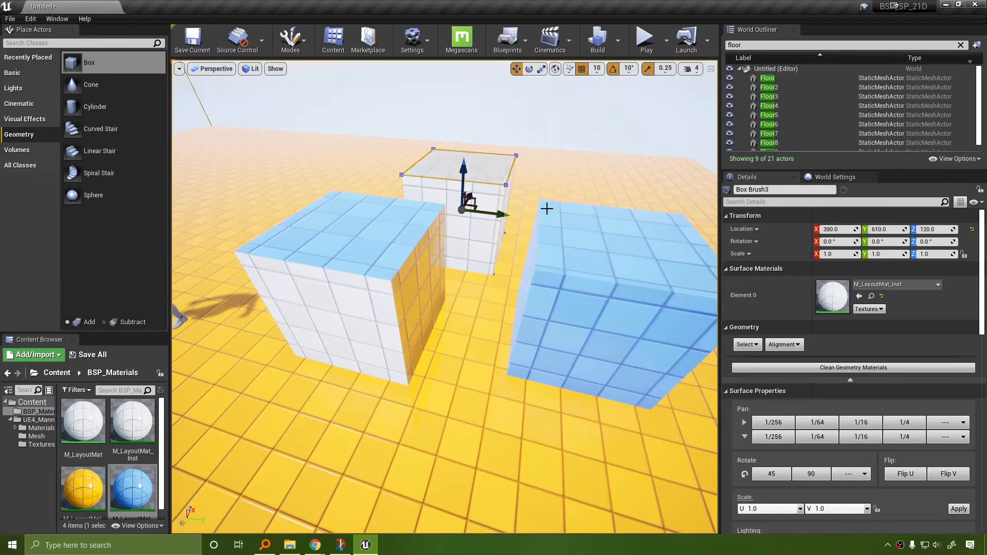
pyautogui.click(386, 218)
pyautogui.press('f')
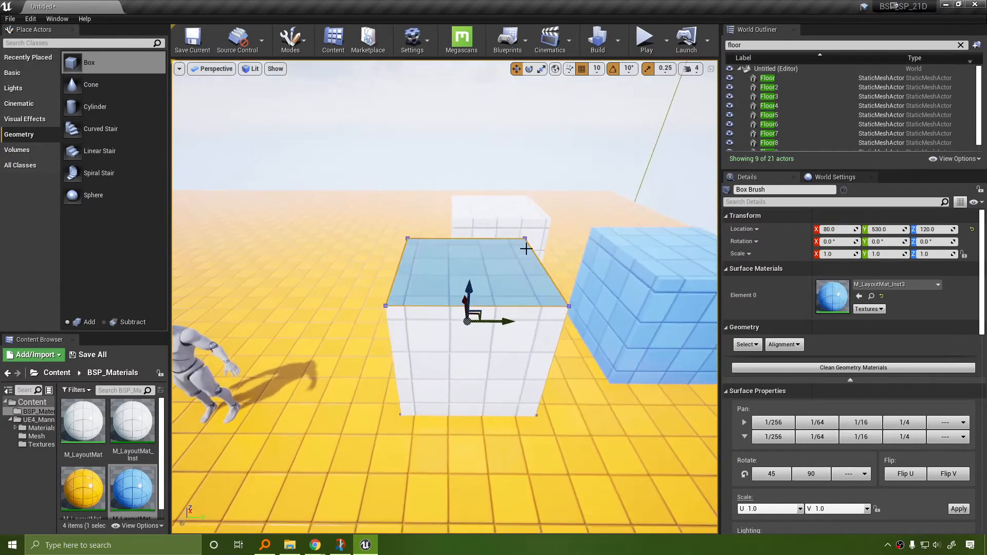
# Apply Select All Adjacent Surfaces from the box's blue top face, inspect the selected sides and reselect only the top face.
pyautogui.click(746, 344)
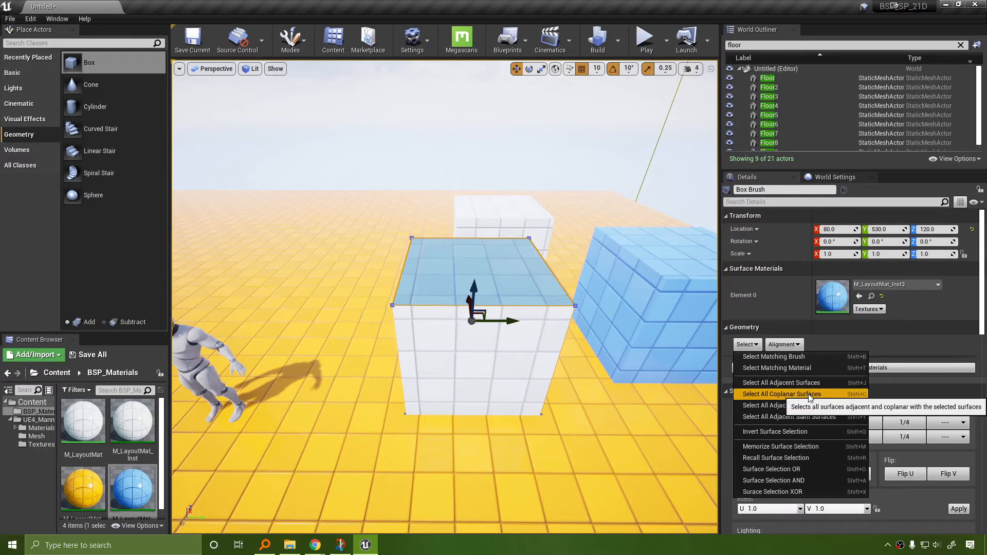
pyautogui.click(797, 357)
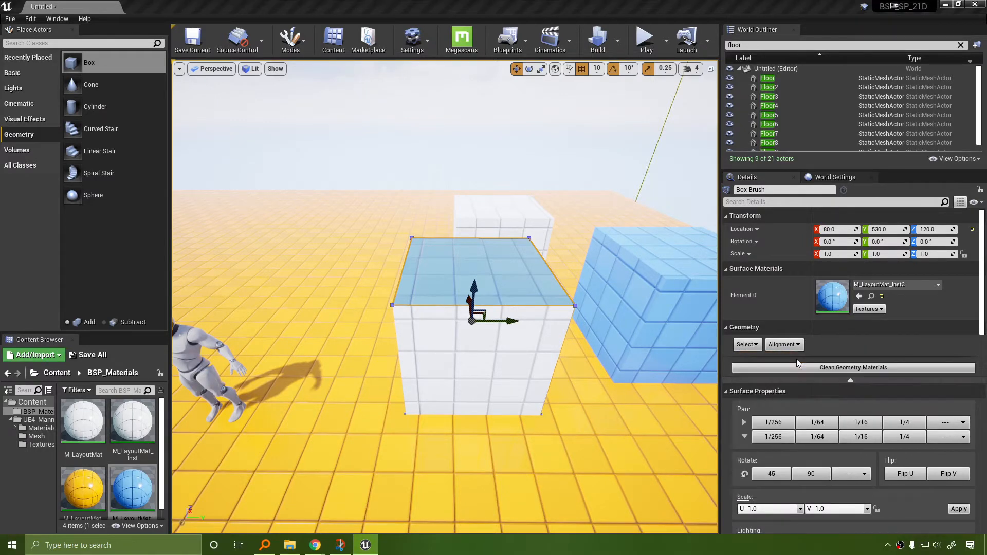
pyautogui.click(554, 274)
pyautogui.click(511, 271)
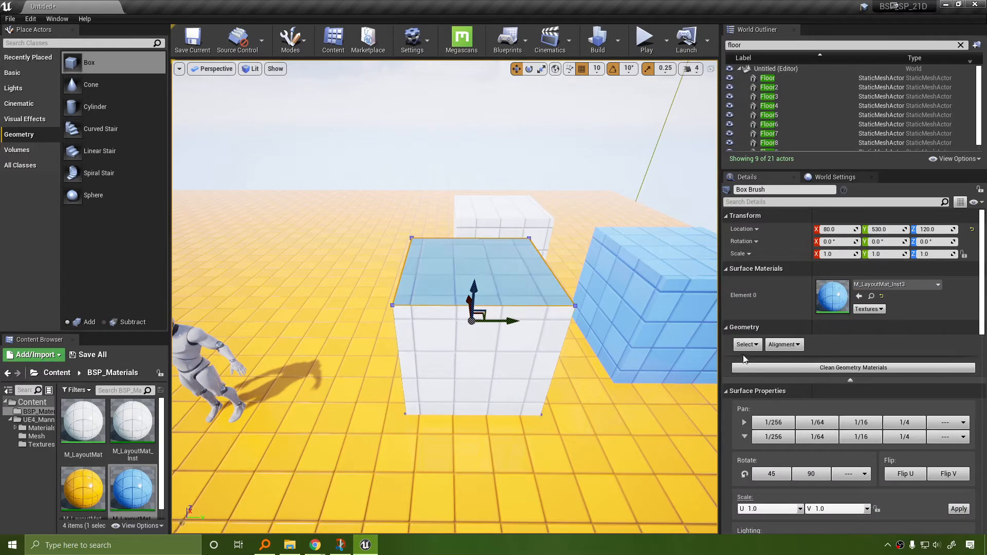
pyautogui.click(747, 344)
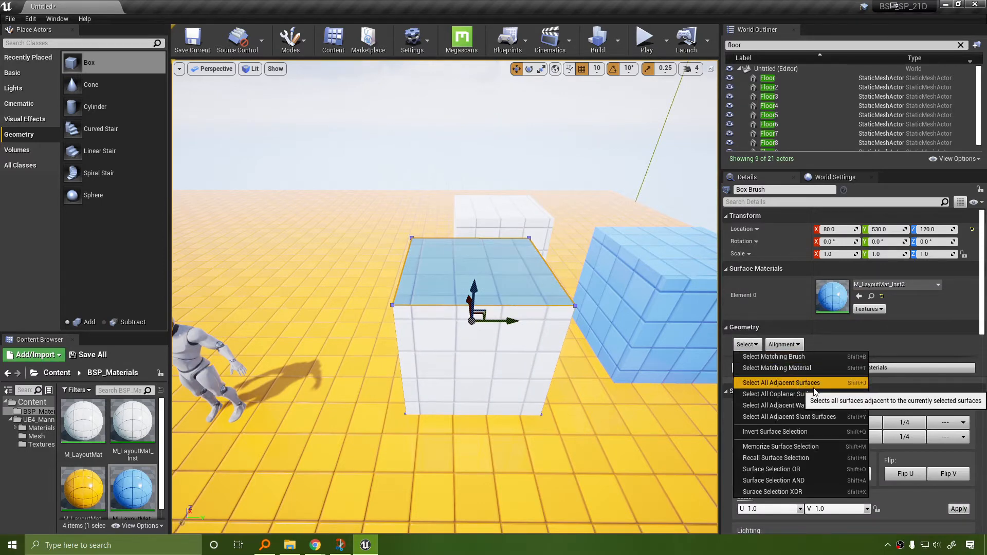
pyautogui.click(782, 382)
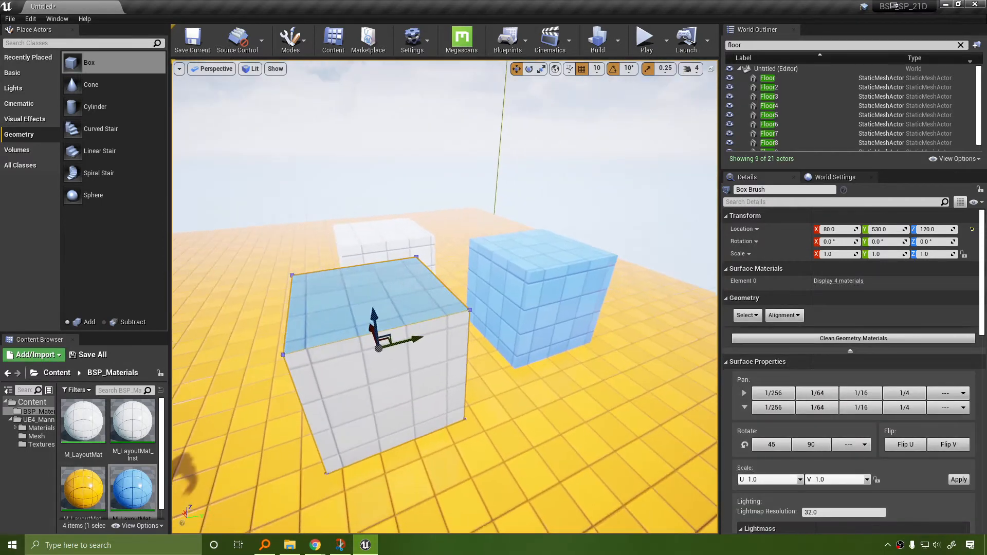
pyautogui.moveTo(445, 296); pyautogui.dragTo(623, 363, button='right')
pyautogui.click(601, 349)
pyautogui.moveTo(538, 339); pyautogui.dragTo(626, 325, button='right')
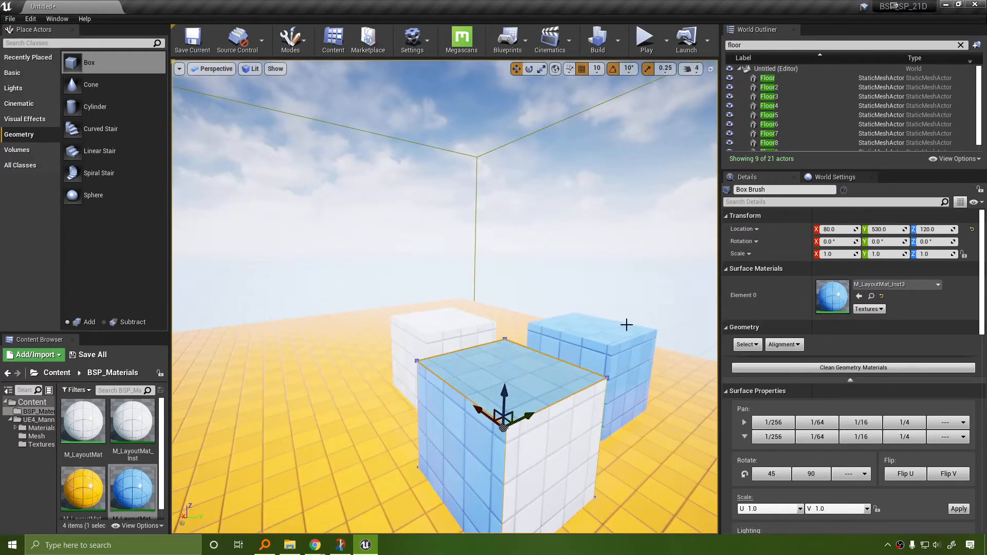
# Apply Invert Surface Selection from the top face, look around the box and reselect only its blue top face.
pyautogui.click(747, 345)
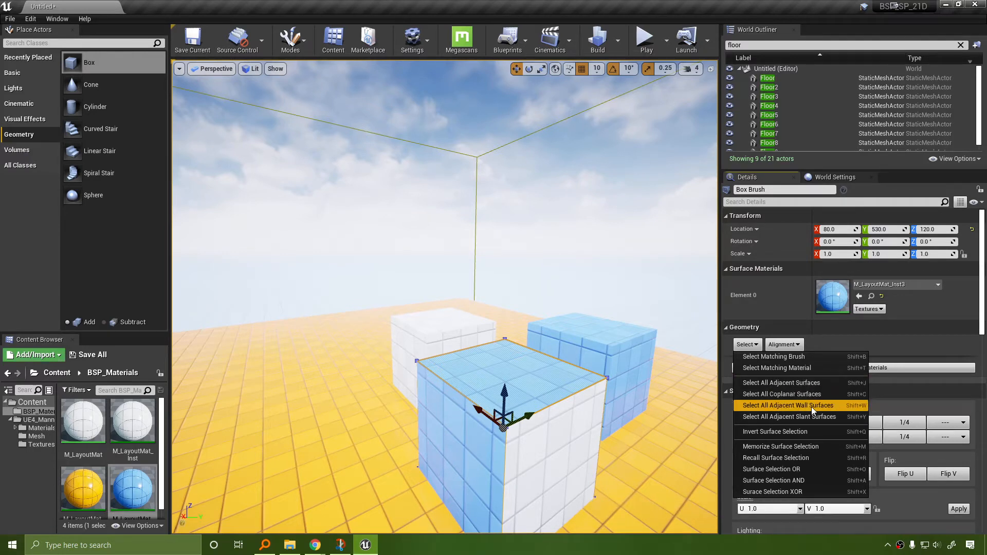
pyautogui.click(829, 433)
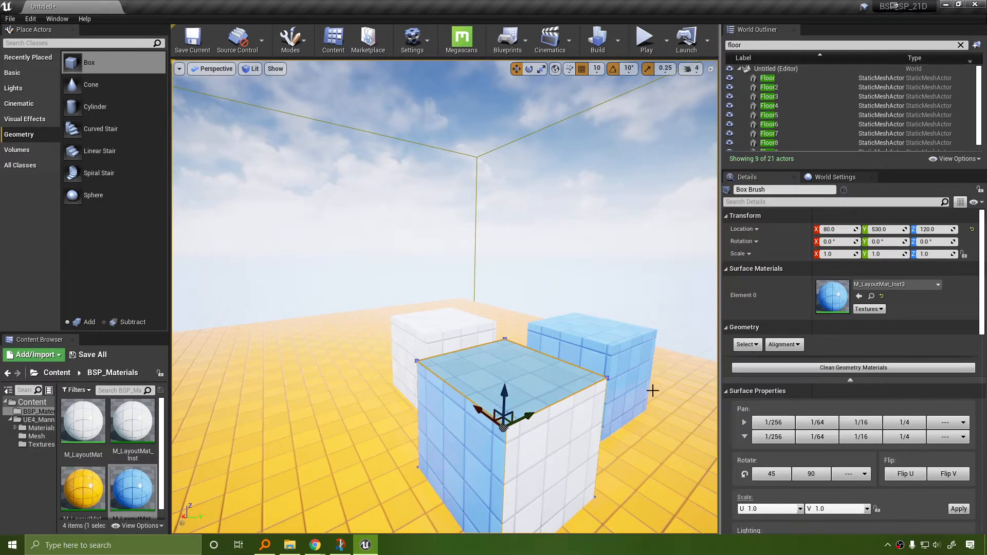
pyautogui.click(747, 344)
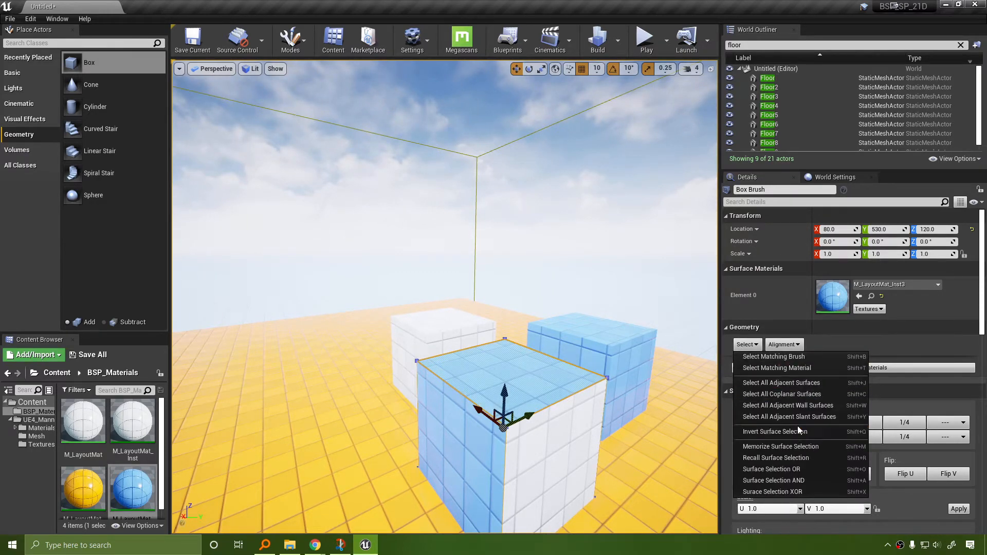
pyautogui.click(799, 431)
pyautogui.moveTo(477, 437); pyautogui.dragTo(391, 444, button='right')
pyautogui.moveTo(547, 305)
pyautogui.mouseDown(button='right')
pyautogui.moveTo(611, 320)
pyautogui.moveTo(570, 332)
pyautogui.moveTo(545, 319)
pyautogui.moveTo(547, 304)
pyautogui.mouseUp(button='right')
pyautogui.click(546, 304)
pyautogui.click(747, 345)
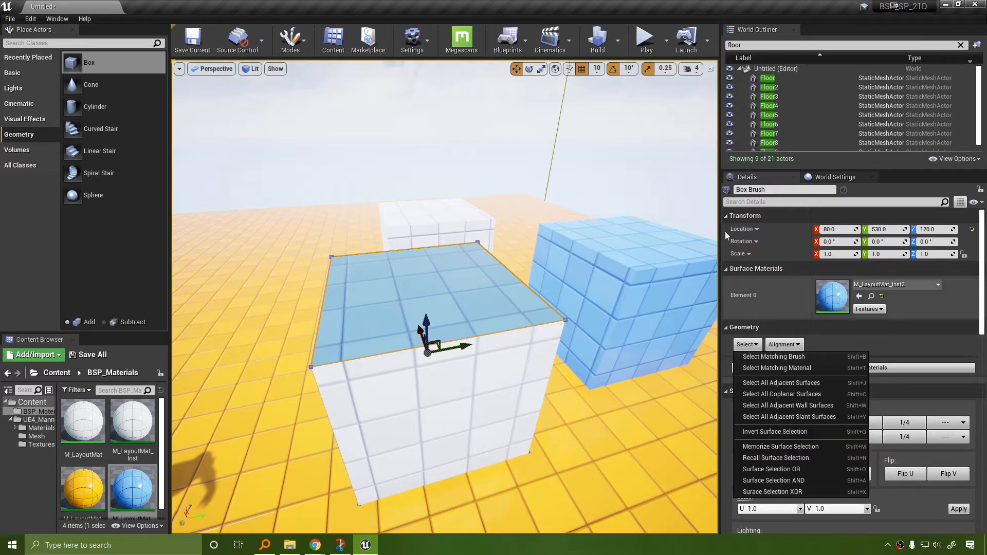
pyautogui.click(489, 299)
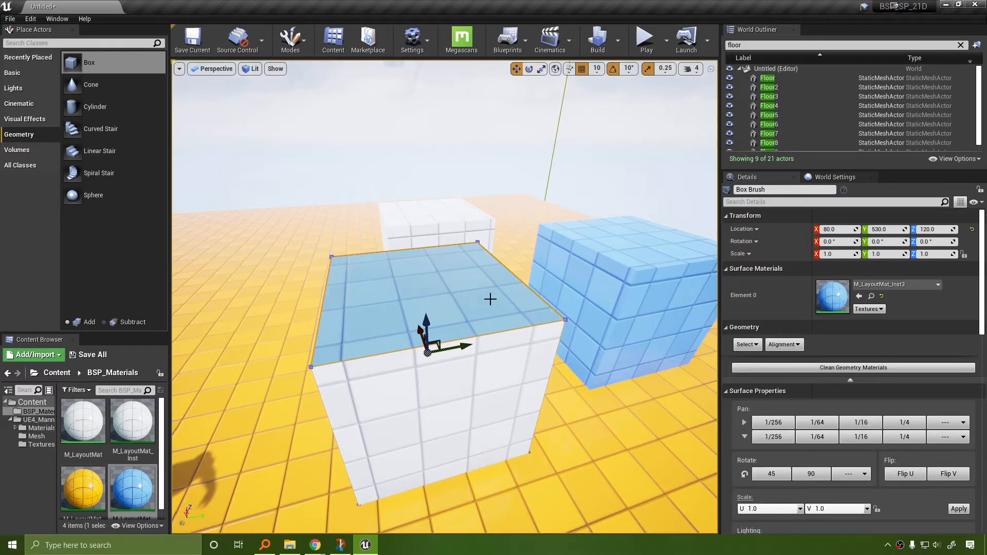
# Invert the surface selection again, inspect it across all three boxes from farther away and return to selecting only the first box's top face.
pyautogui.click(747, 345)
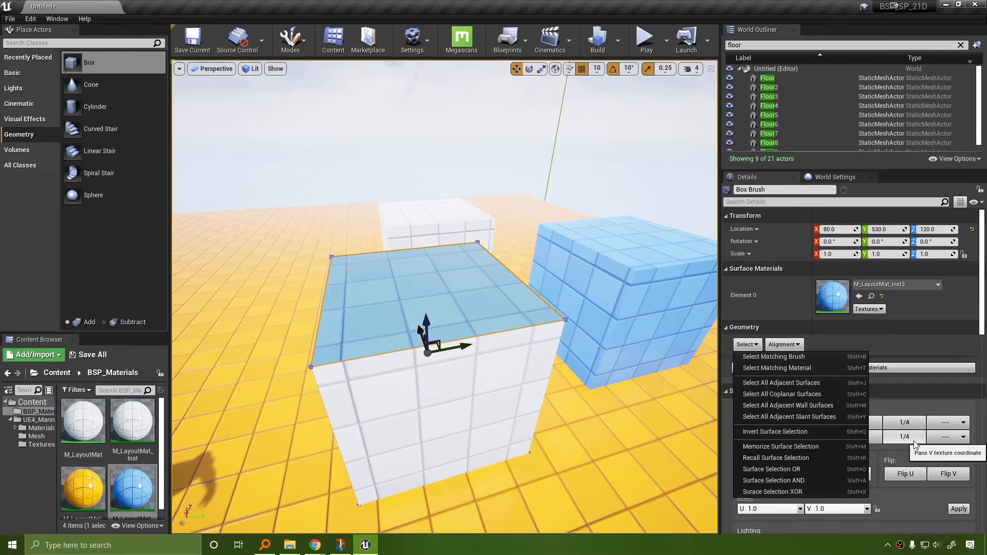
pyautogui.click(803, 432)
pyautogui.scroll(-5, 546, 287)
pyautogui.moveTo(546, 287); pyautogui.dragTo(660, 218, button='right')
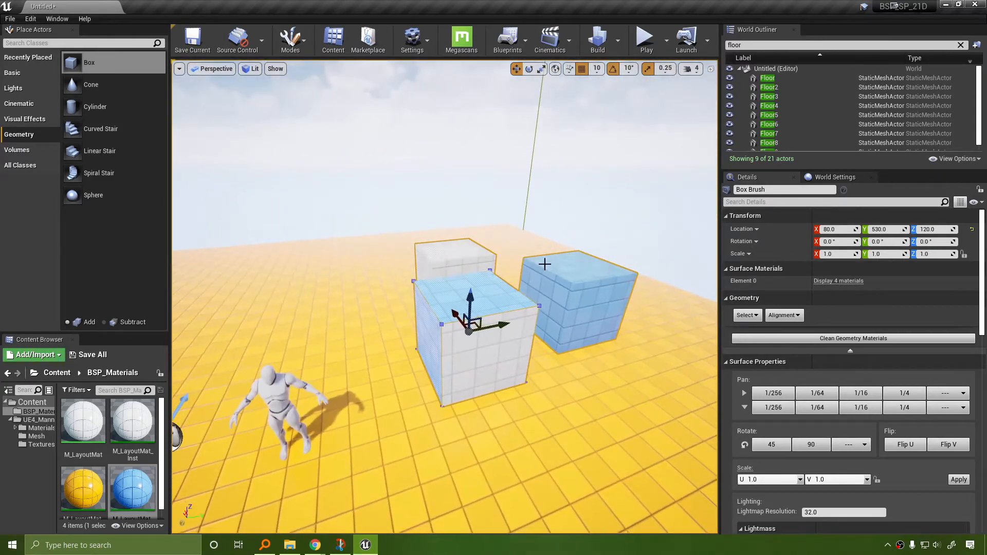
pyautogui.click(475, 267)
pyautogui.click(486, 321)
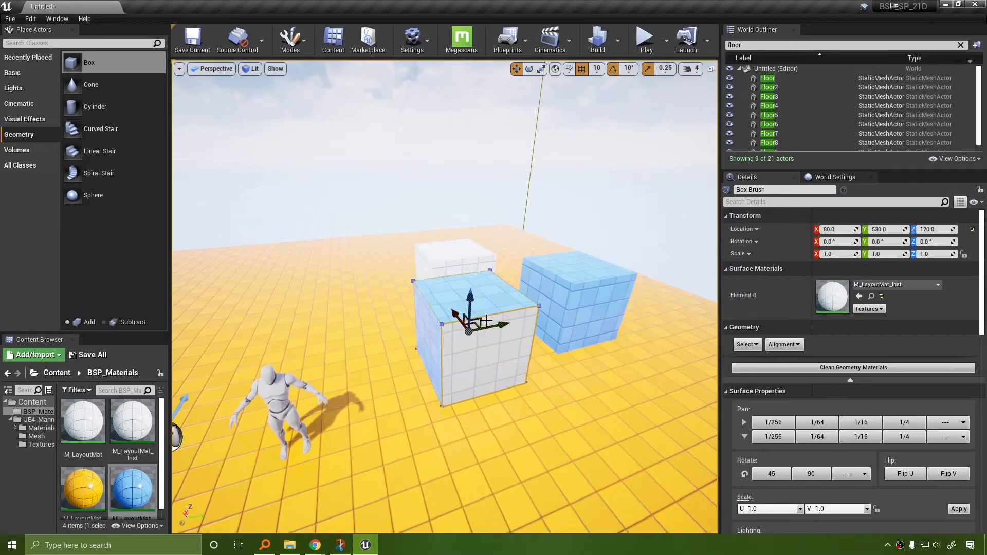
pyautogui.click(484, 253)
pyautogui.click(482, 299)
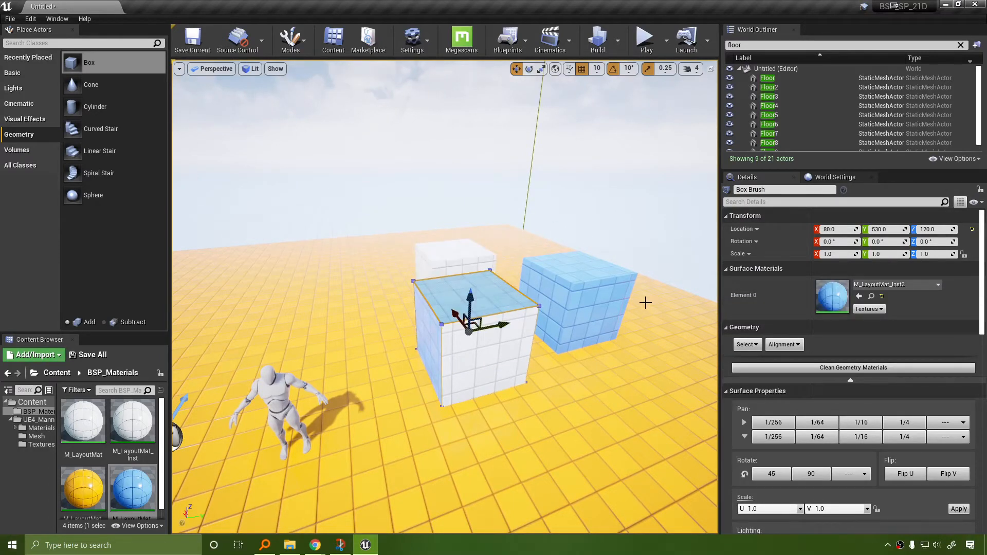
# Review the remaining surface selection options for the box's top face and bring its surface properties into view.
pyautogui.scroll(4, 642, 300)
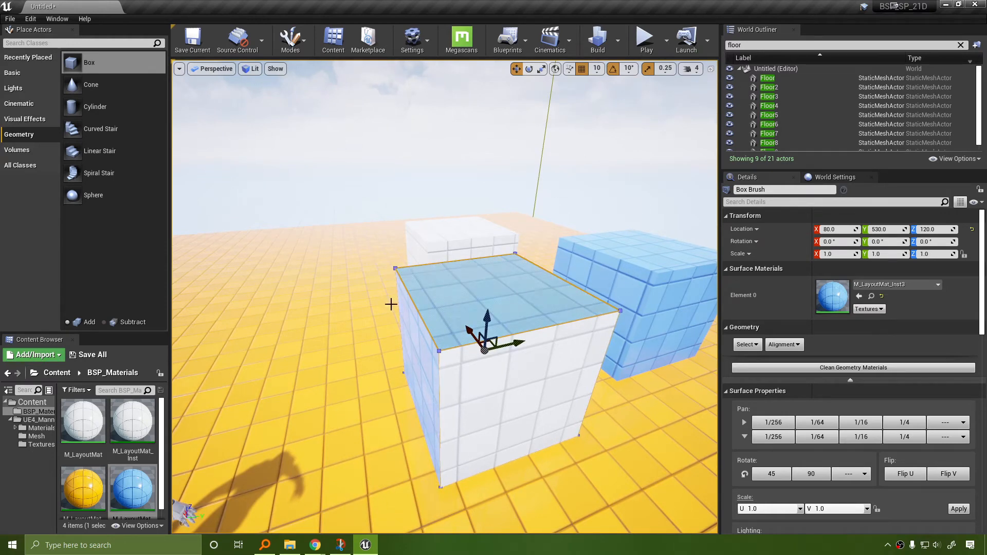
pyautogui.click(746, 344)
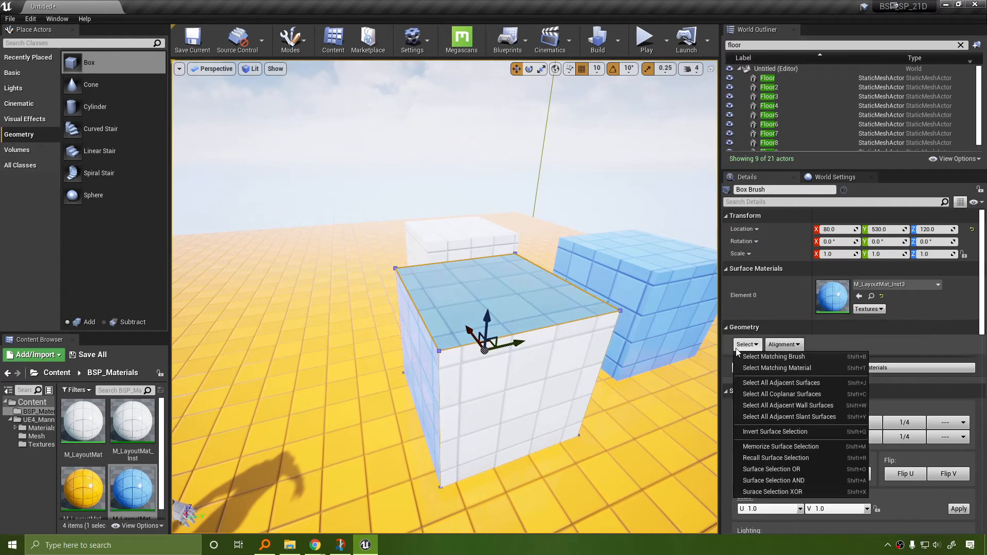
pyautogui.click(811, 436)
pyautogui.click(520, 311)
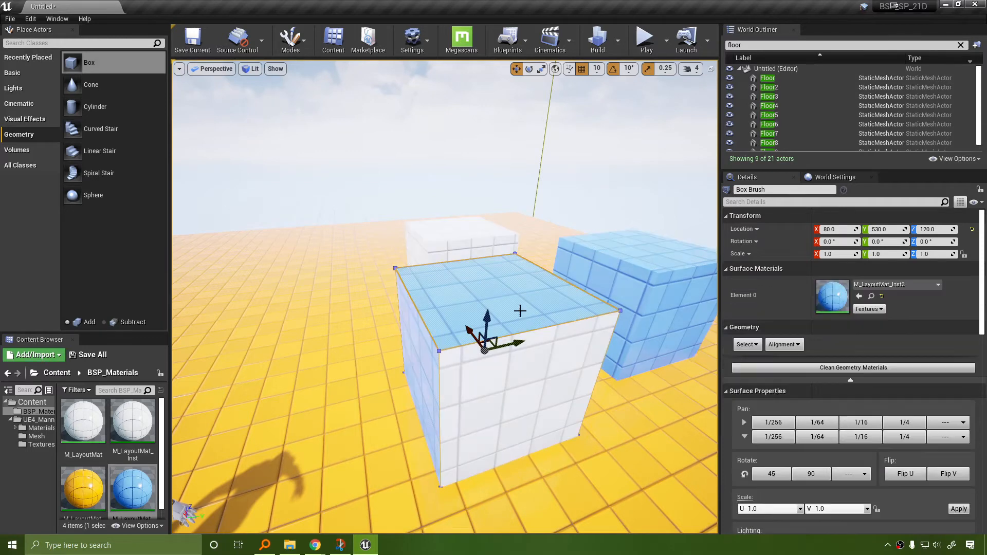
pyautogui.click(746, 345)
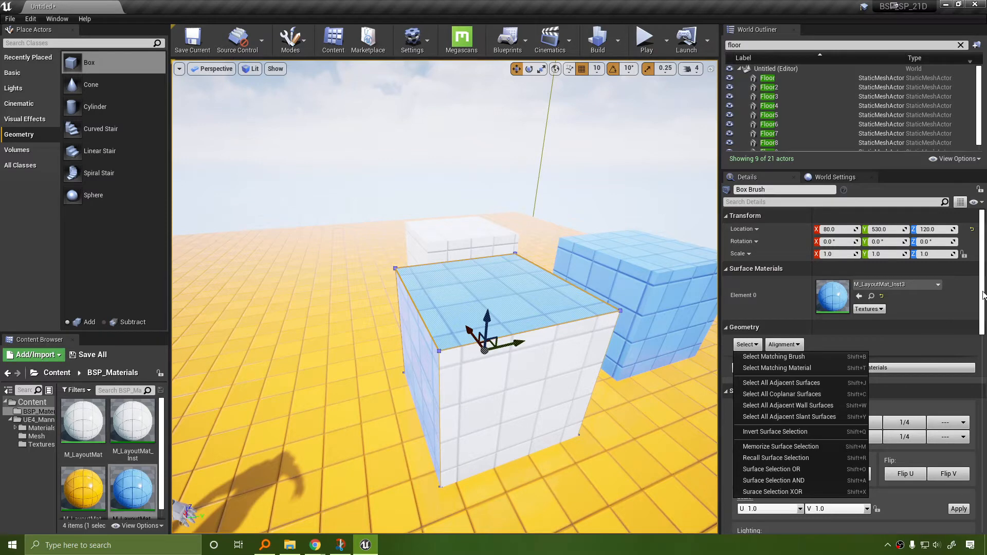
pyautogui.scroll(-5, 874, 334)
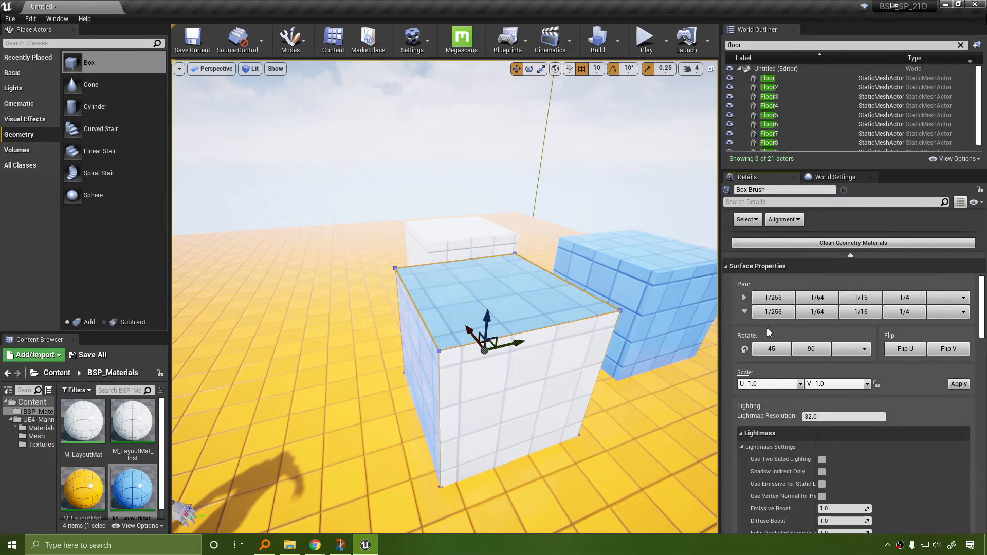
# Apply the M_UE4Man_Body material from the mannequin's Materials folder to the box's top face.
pyautogui.click(39, 420)
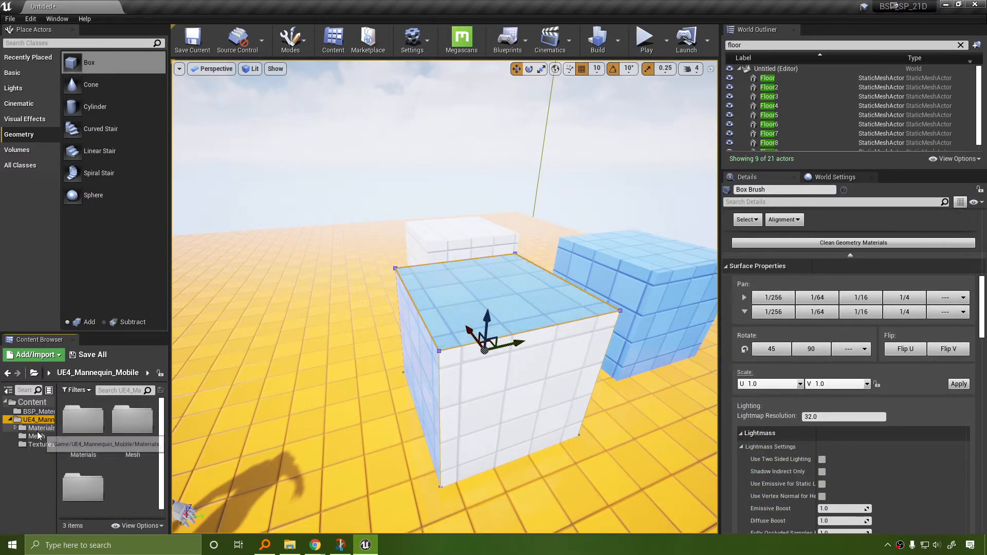
pyautogui.click(39, 429)
pyautogui.moveTo(133, 420); pyautogui.dragTo(494, 298)
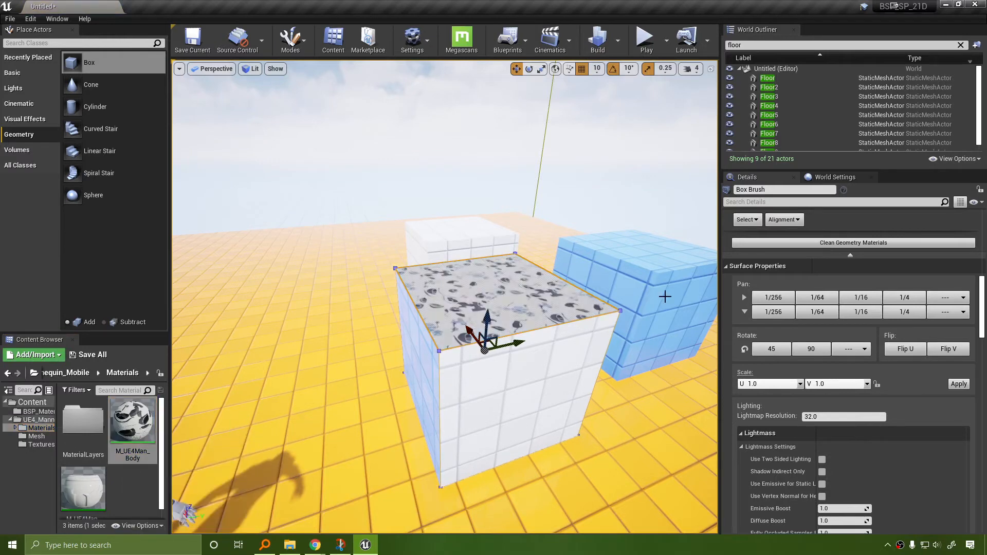
pyautogui.moveTo(569, 285); pyautogui.dragTo(571, 291, button='right')
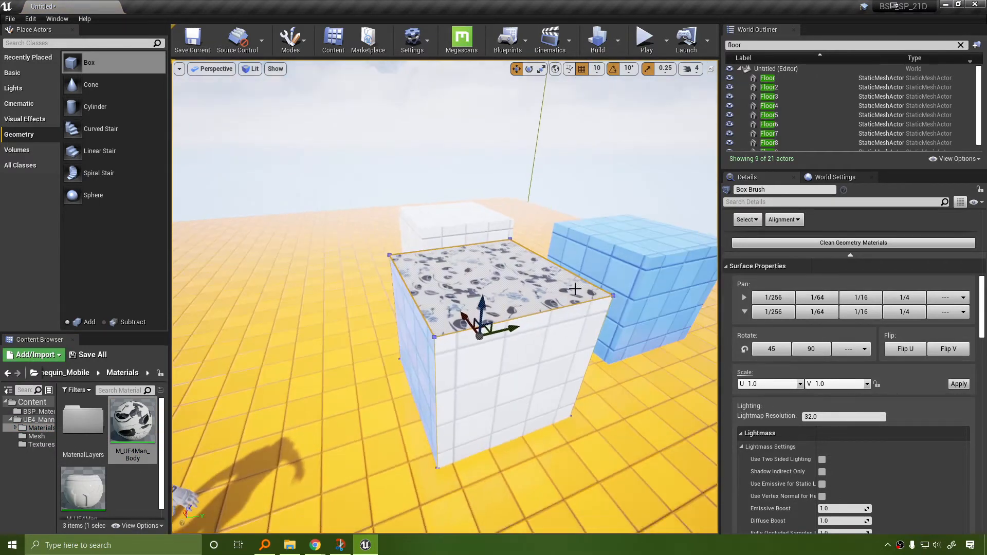
# Rotate the top face's texture by 45 degrees four times.
pyautogui.click(764, 348)
pyautogui.click(763, 348)
pyautogui.click(763, 348)
pyautogui.click(764, 349)
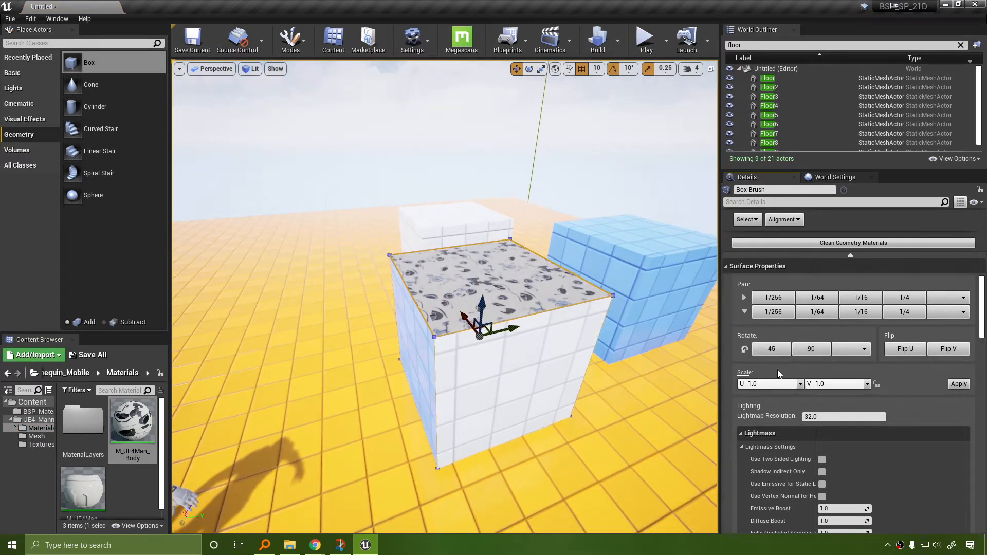
# Try a V texture scale of 0.125 on the box's top face and undo the scaling.
pyautogui.click(868, 384)
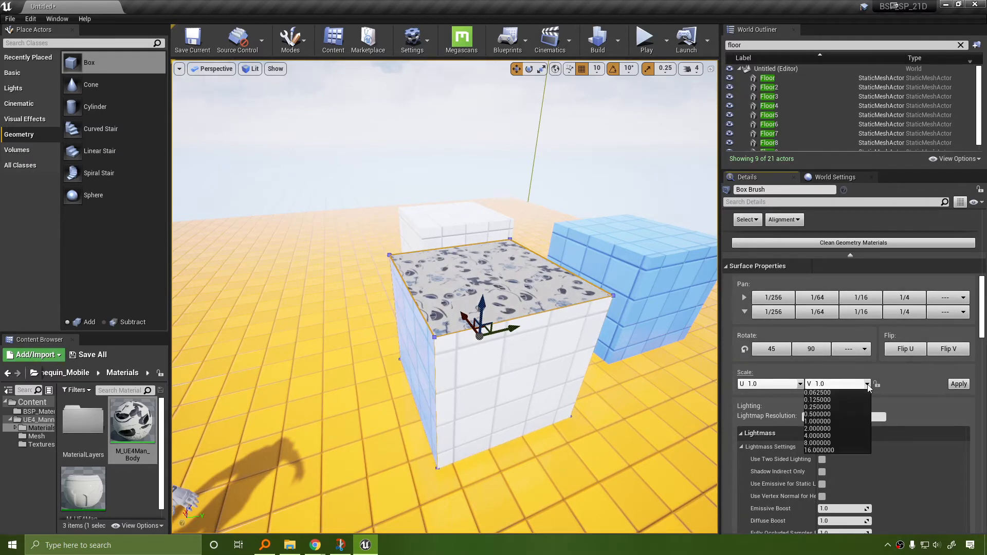
pyautogui.click(835, 400)
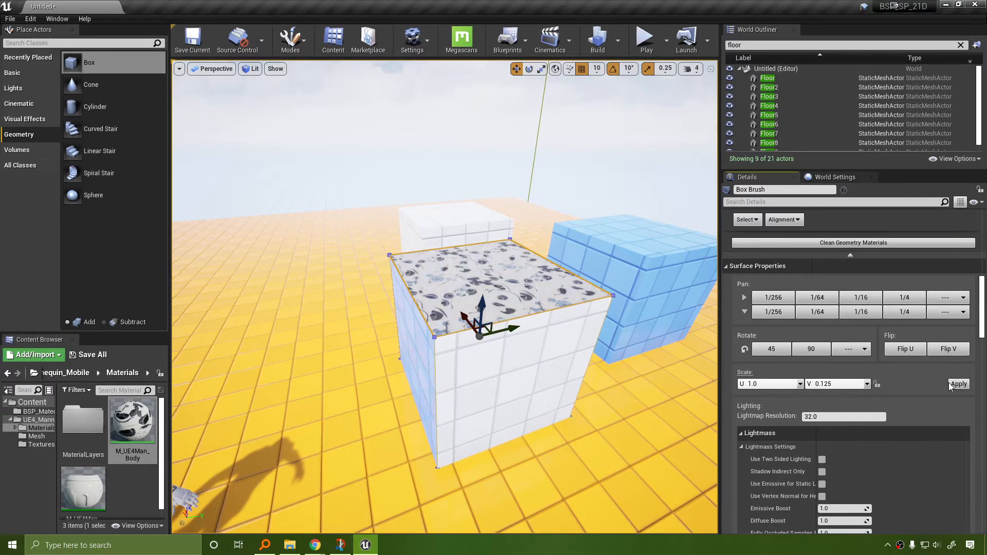
pyautogui.click(949, 384)
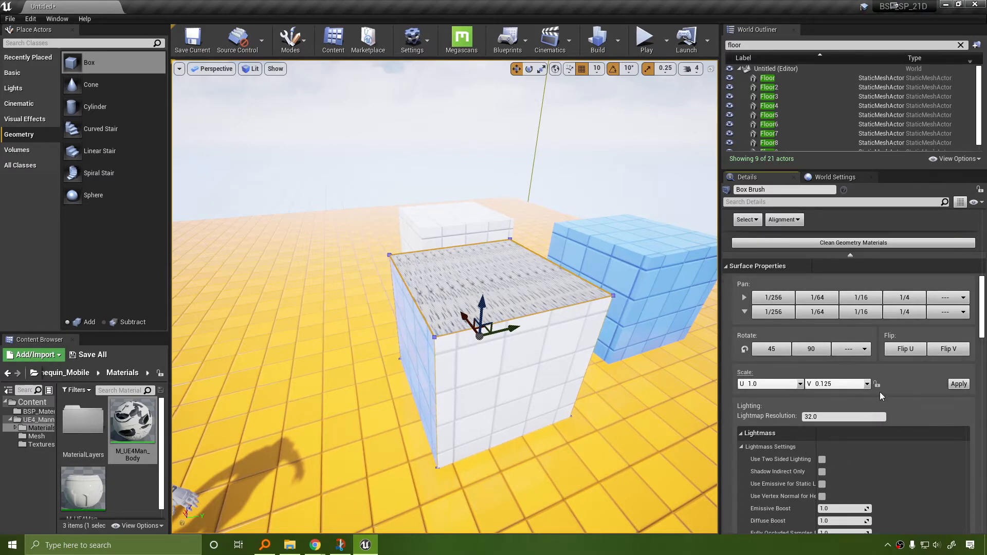
pyautogui.hotkey('ctrl', 'z')
pyautogui.hotkey('ctrl', 'z')
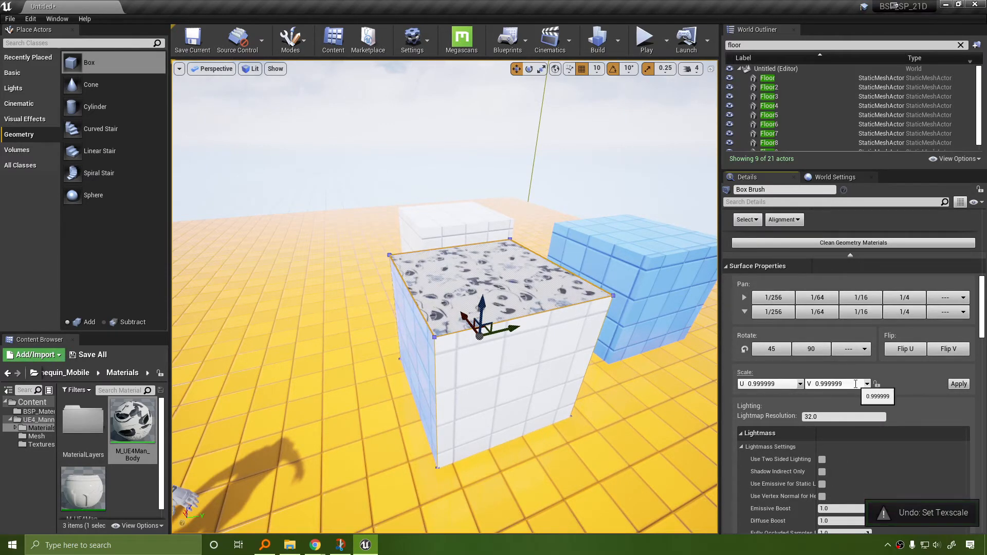
# Undo the remaining texture scale changes on the box's top face and review its Lightmass settings.
pyautogui.hotkey('ctrl', 'z')
pyautogui.hotkey('ctrl', 'z')
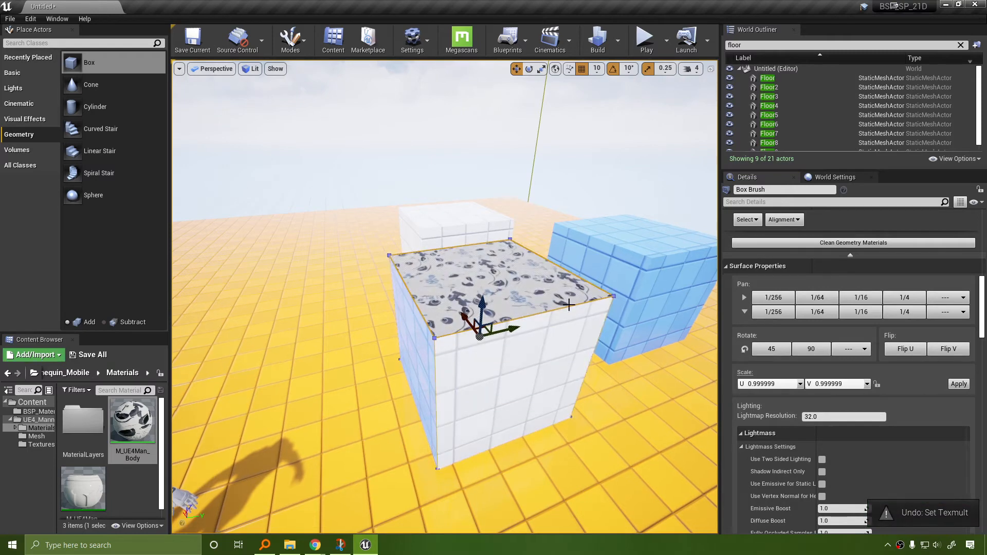
pyautogui.scroll(-11, 893, 424)
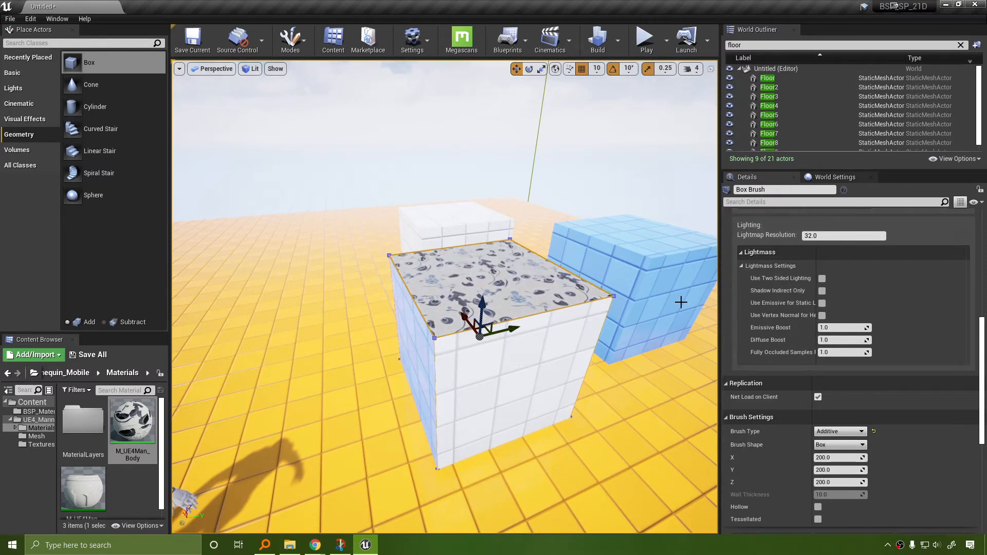
pyautogui.moveTo(815, 259); pyautogui.dragTo(845, 259)
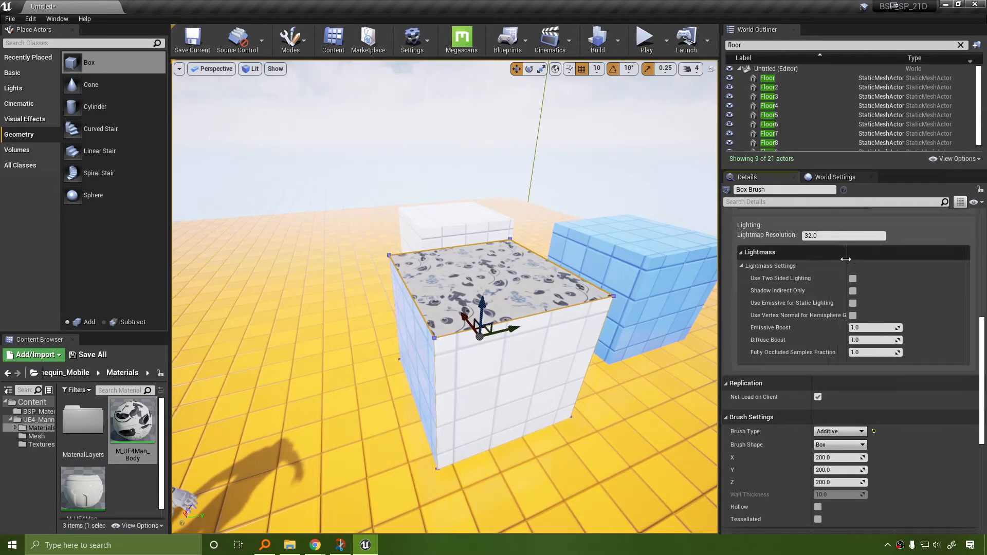
pyautogui.click(843, 177)
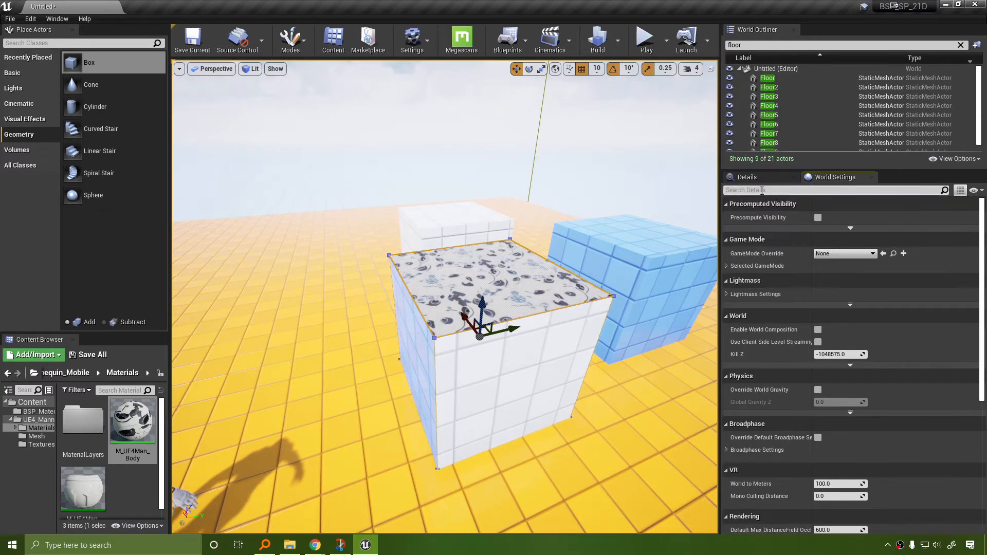
pyautogui.click(760, 180)
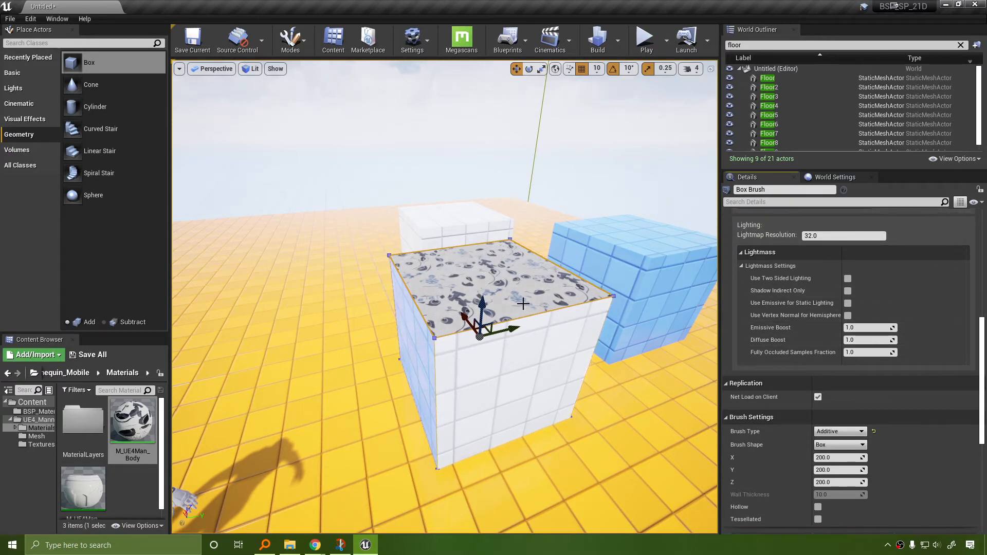
# Apply the blue layout material from the BSP_Materials folder to the box's top face.
pyautogui.click(32, 411)
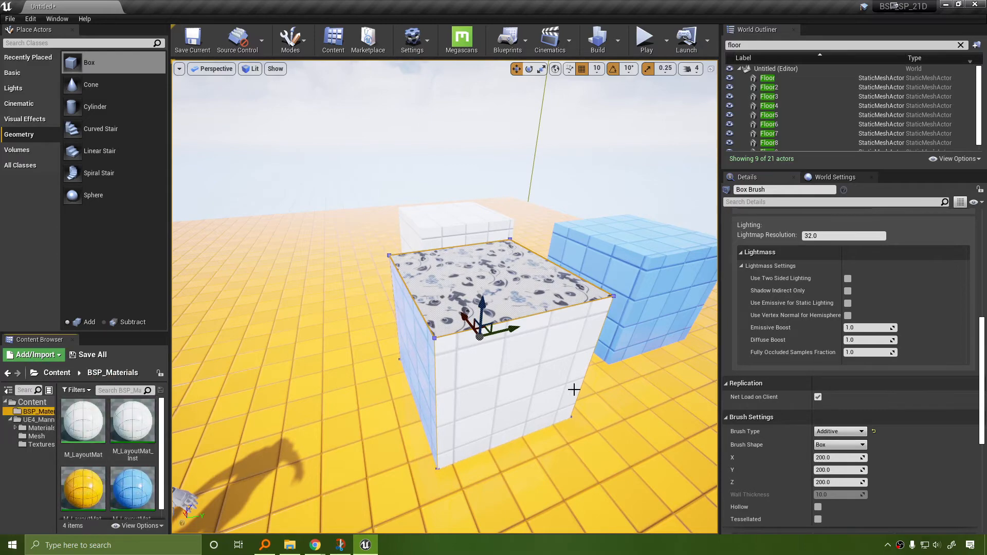
pyautogui.press('d')
pyautogui.moveTo(574, 390); pyautogui.dragTo(463, 391, button='right')
pyautogui.moveTo(132, 488); pyautogui.dragTo(349, 272)
pyautogui.press('s')
pyautogui.moveTo(497, 285)
pyautogui.mouseDown(button='right')
pyautogui.moveTo(501, 278)
pyautogui.moveTo(506, 339)
pyautogui.moveTo(478, 319)
pyautogui.moveTo(488, 283)
pyautogui.mouseUp(button='right')
pyautogui.press('w')
pyautogui.press('s')
pyautogui.press('d')
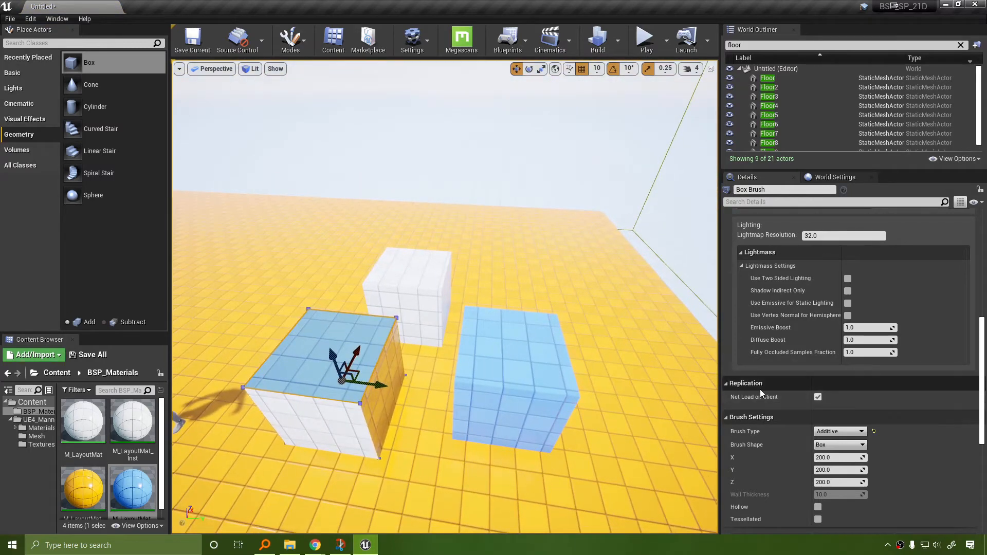
# Move the blue box away from the other boxes along the Y axis to a Y location of 1010.
pyautogui.moveTo(553, 299)
pyautogui.mouseDown(button='right')
pyautogui.moveTo(571, 277)
pyautogui.moveTo(553, 283)
pyautogui.mouseUp(button='right')
pyautogui.press('a')
pyautogui.press('d')
pyautogui.moveTo(597, 316); pyautogui.dragTo(606, 315, button='right')
pyautogui.click(448, 335)
pyautogui.moveTo(472, 356)
pyautogui.mouseDown()
pyautogui.moveTo(513, 337)
pyautogui.moveTo(678, 366)
pyautogui.mouseUp()
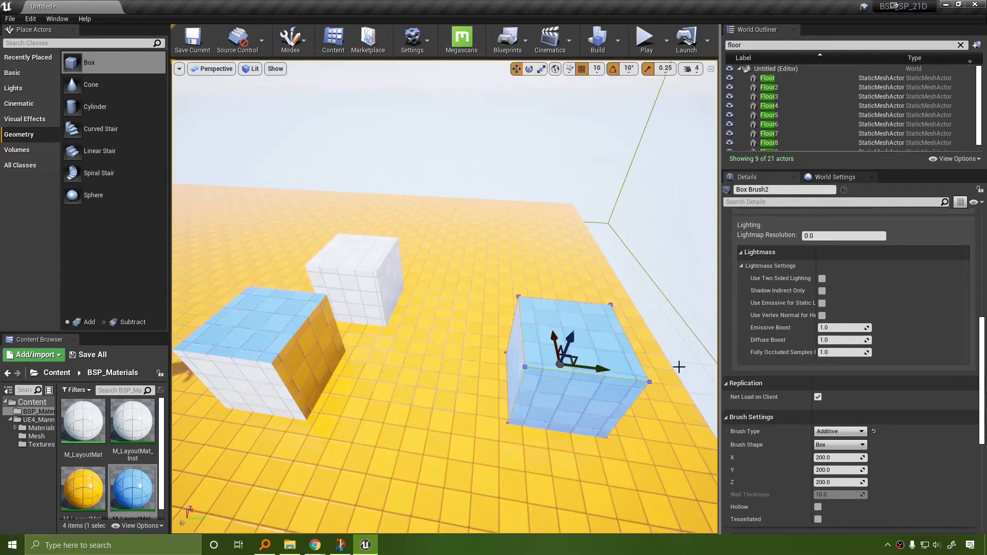
pyautogui.moveTo(664, 384); pyautogui.dragTo(686, 382, button='right')
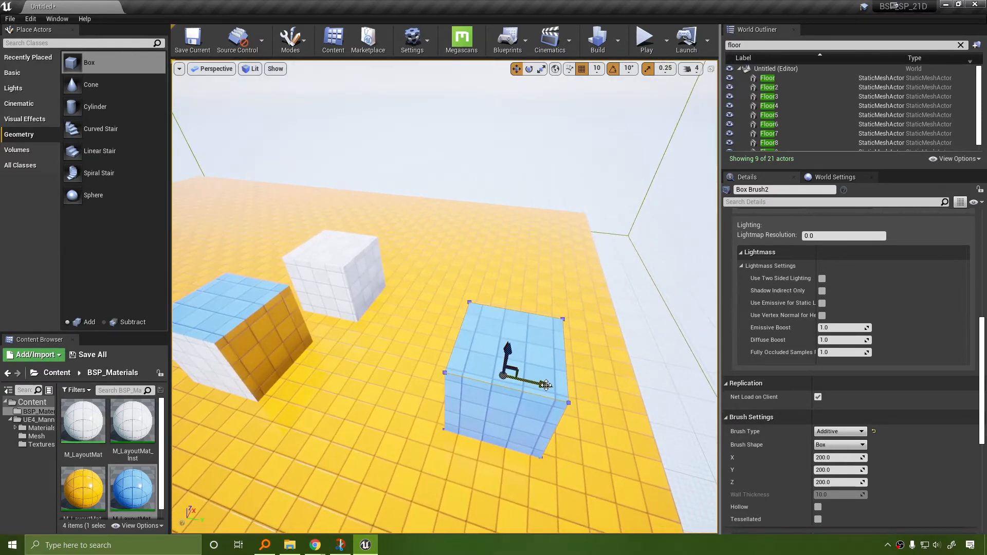
pyautogui.moveTo(543, 385)
pyautogui.keyDown('shift'); pyautogui.mouseDown()
pyautogui.moveTo(247, 329)
pyautogui.moveTo(632, 401)
pyautogui.moveTo(494, 376)
pyautogui.moveTo(518, 381)
pyautogui.mouseUp(); pyautogui.keyUp('shift')
pyautogui.moveTo(698, 318)
pyautogui.mouseDown()
pyautogui.moveTo(613, 308)
pyautogui.moveTo(681, 321)
pyautogui.moveTo(657, 329)
pyautogui.mouseUp()
pyautogui.moveTo(637, 383); pyautogui.dragTo(661, 376, button='right')
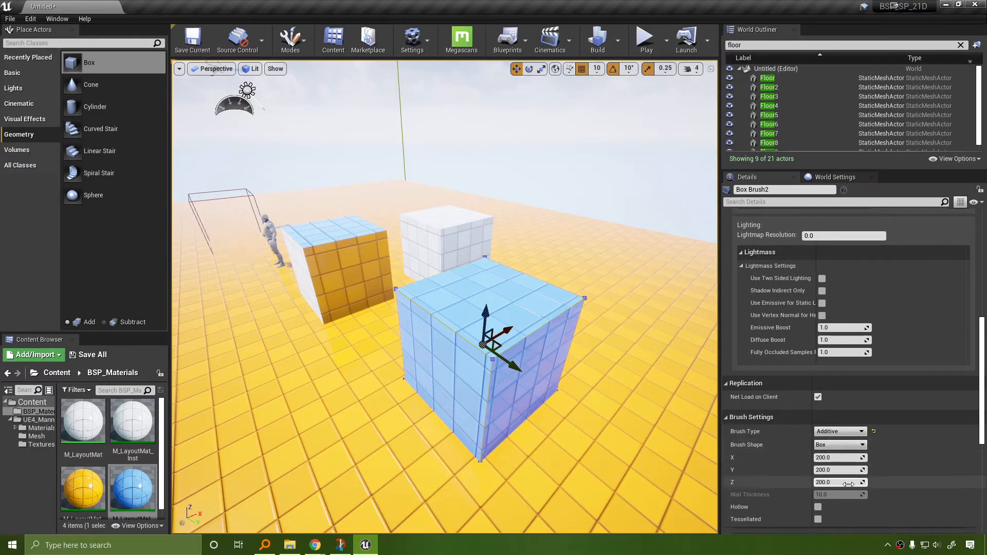
# Try scaling the blue box uniformly to 3.75.
pyautogui.scroll(8, 848, 484)
pyautogui.click(592, 315)
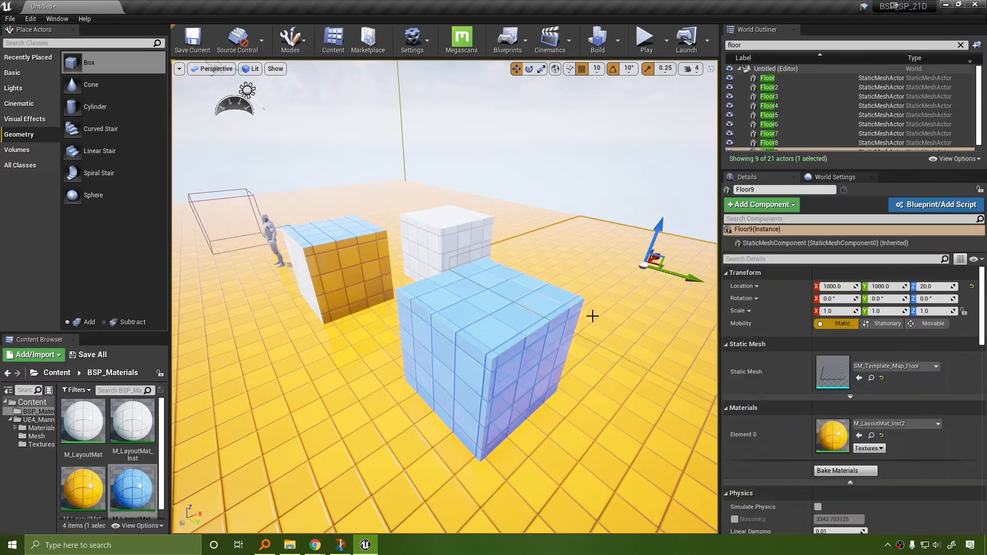
pyautogui.hotkey('ctrl', 'z')
pyautogui.moveTo(593, 370)
pyautogui.mouseDown(button='right')
pyautogui.moveTo(527, 376)
pyautogui.moveTo(519, 360)
pyautogui.moveTo(495, 354)
pyautogui.mouseUp(button='right')
pyautogui.press('r')
pyautogui.moveTo(494, 330); pyautogui.dragTo(565, 342)
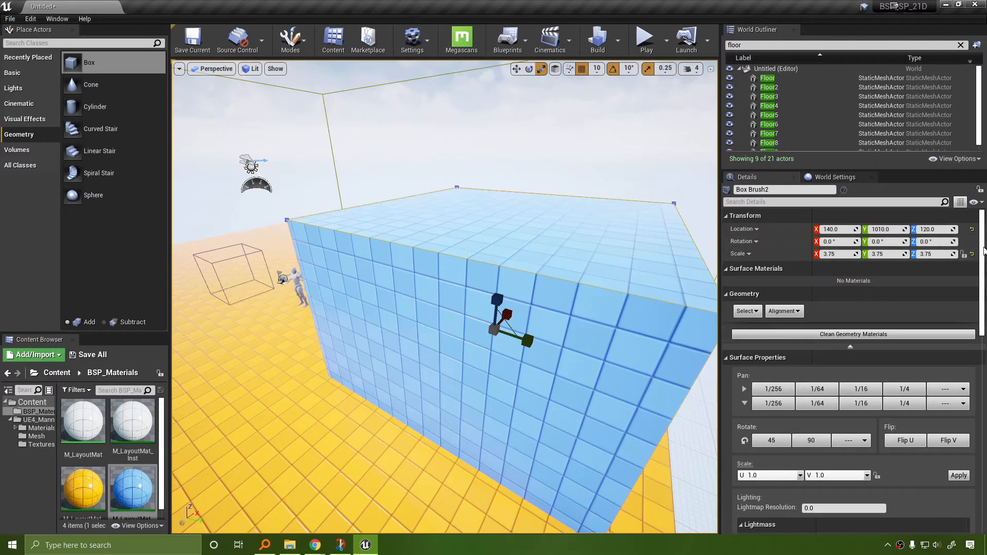
# Compare the enlarged box's Transform scale with its Brush Settings dimensions and undo the uniform scaling.
pyautogui.moveTo(983, 250); pyautogui.dragTo(976, 419)
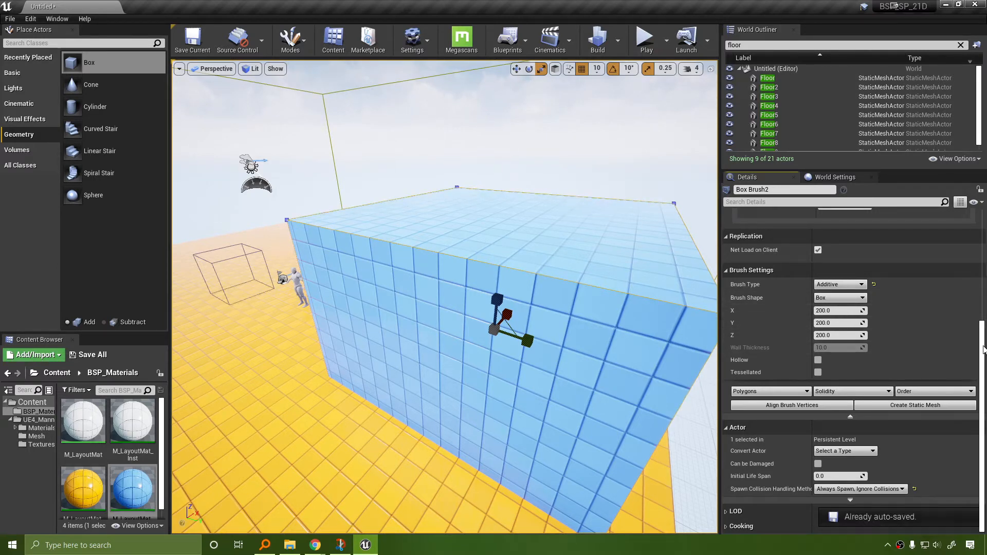
pyautogui.moveTo(982, 344)
pyautogui.mouseDown()
pyautogui.moveTo(978, 227)
pyautogui.moveTo(975, 389)
pyautogui.mouseUp()
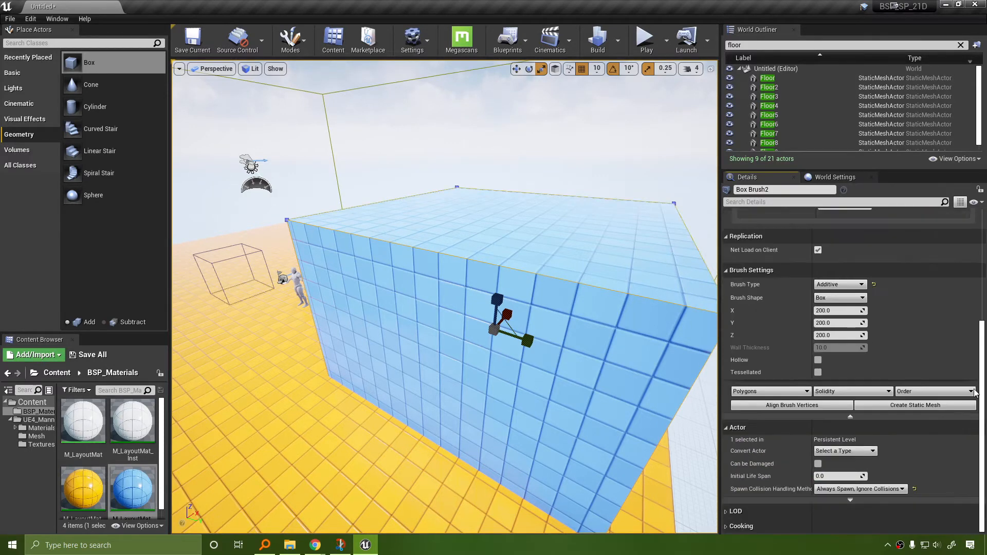
pyautogui.scroll(10, 962, 353)
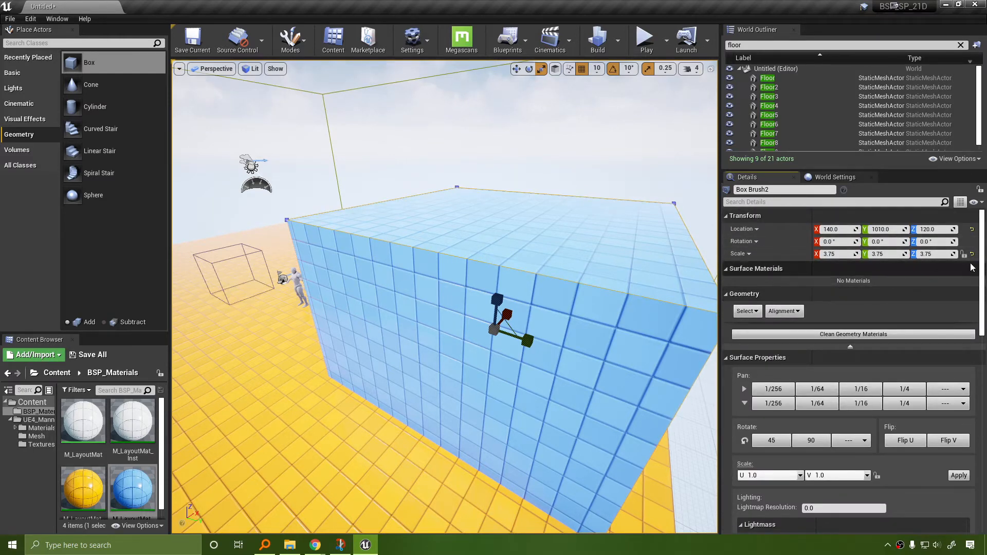
pyautogui.moveTo(982, 272); pyautogui.dragTo(985, 421)
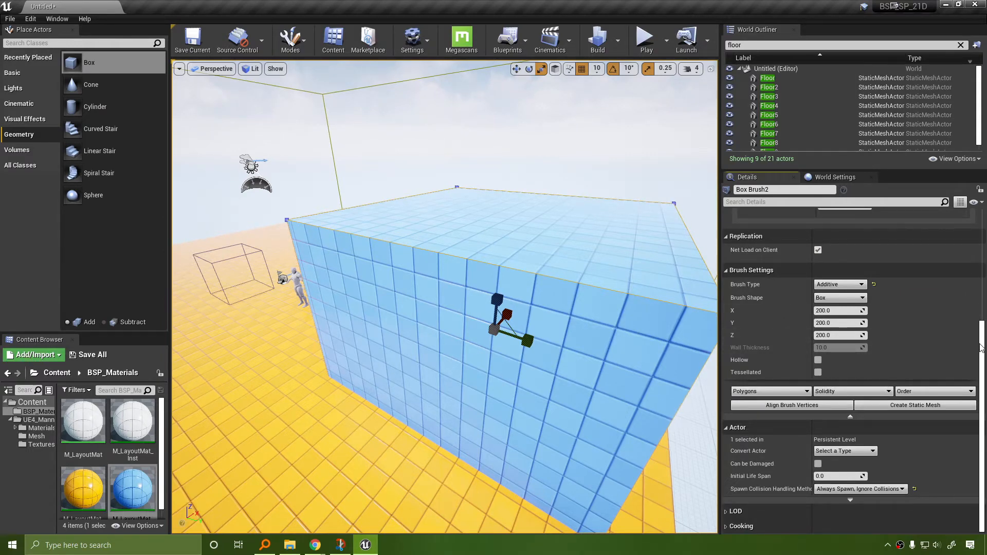
pyautogui.moveTo(981, 347); pyautogui.dragTo(980, 236)
pyautogui.moveTo(634, 254)
pyautogui.mouseDown(button='right')
pyautogui.moveTo(649, 239)
pyautogui.moveTo(646, 252)
pyautogui.mouseUp(button='right')
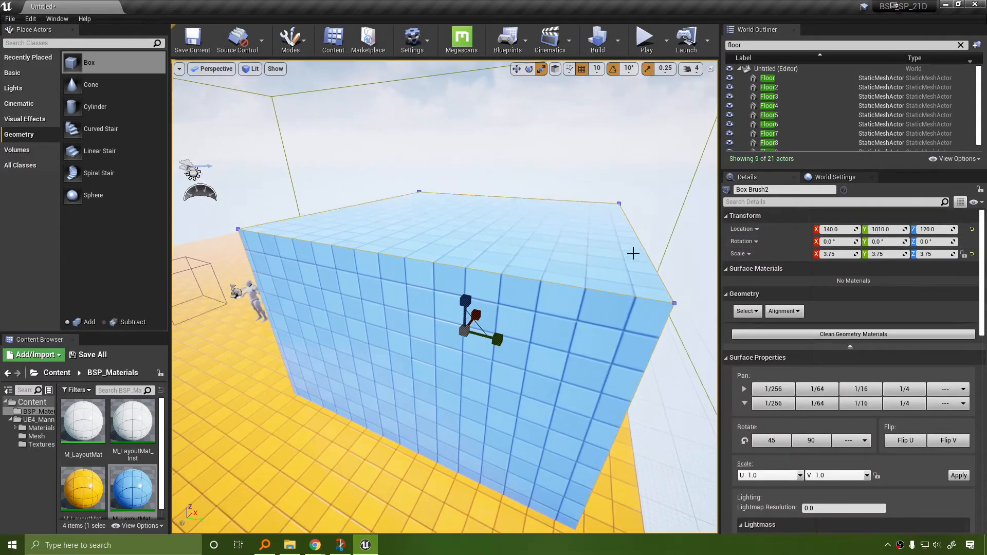
pyautogui.hotkey('ctrl', 'z')
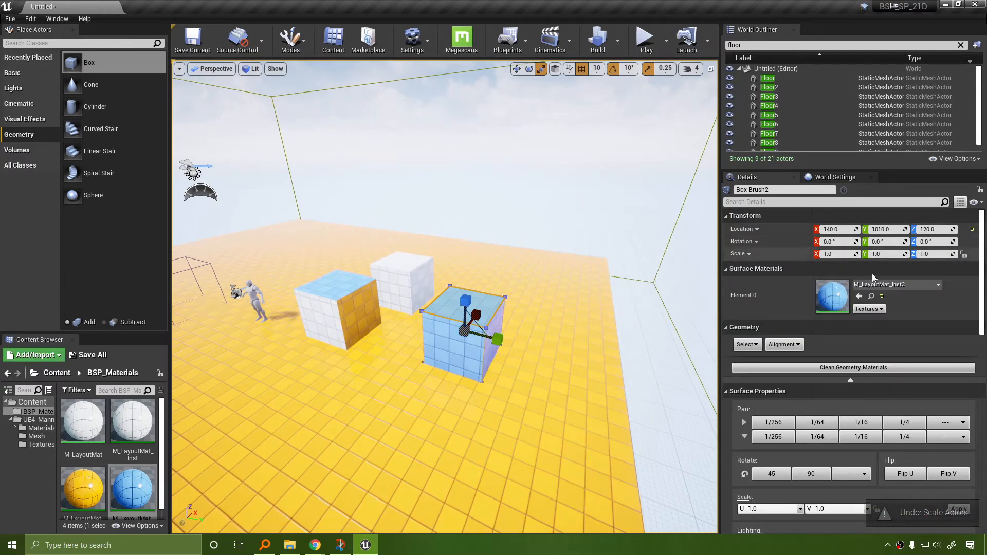
pyautogui.scroll(-3, 977, 369)
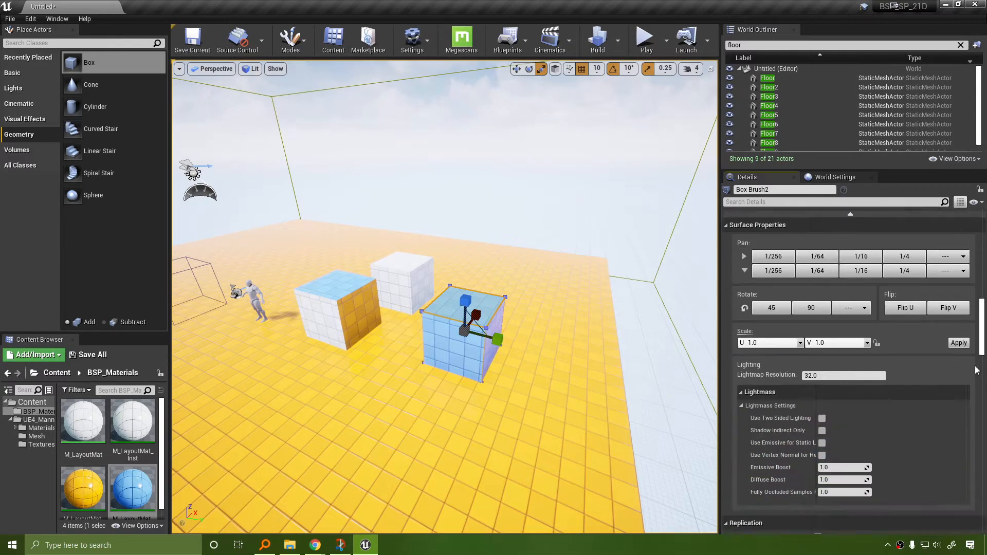
pyautogui.scroll(-5, 975, 369)
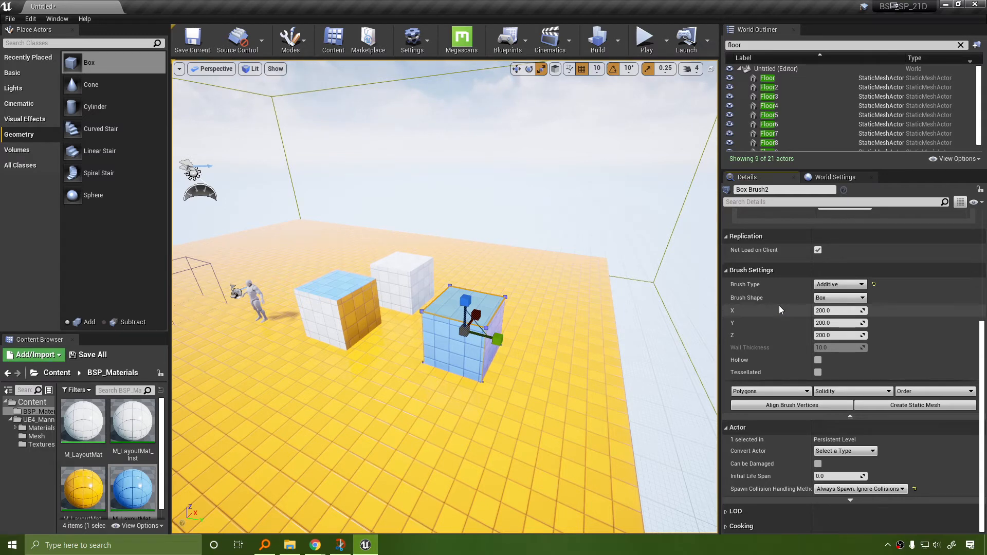
# Switch to Brush Editing mode and raise the blue box's top face to form a tall column.
pyautogui.click(286, 44)
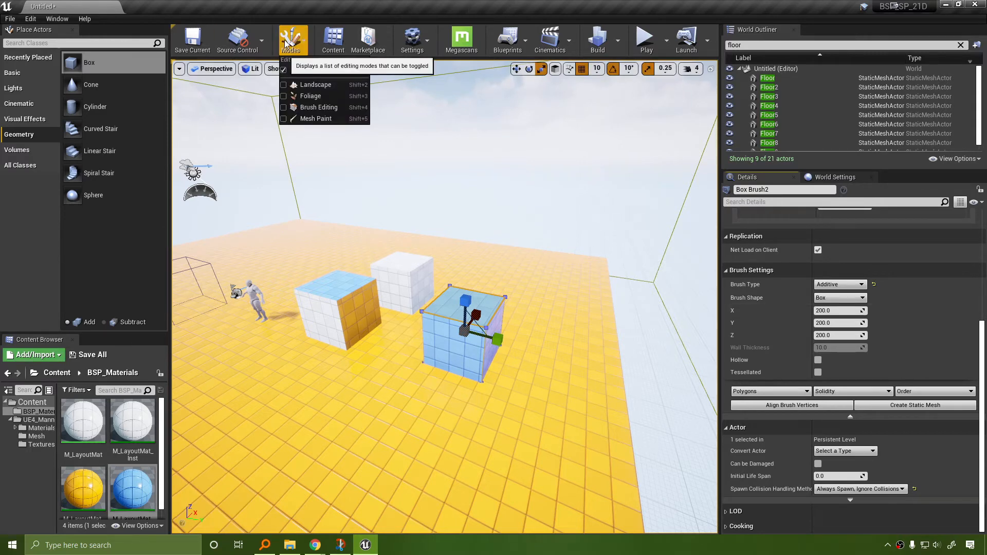
pyautogui.click(316, 107)
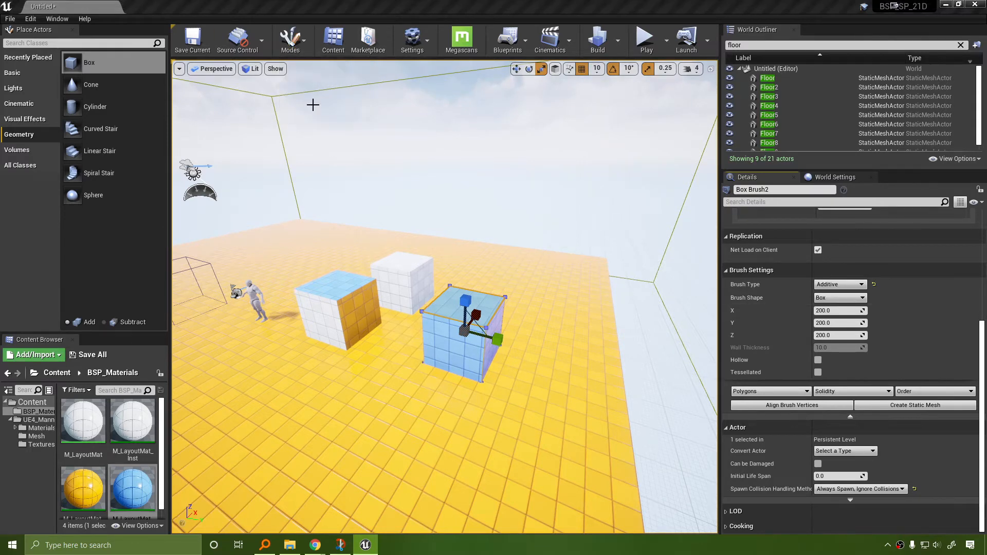
pyautogui.click(498, 310)
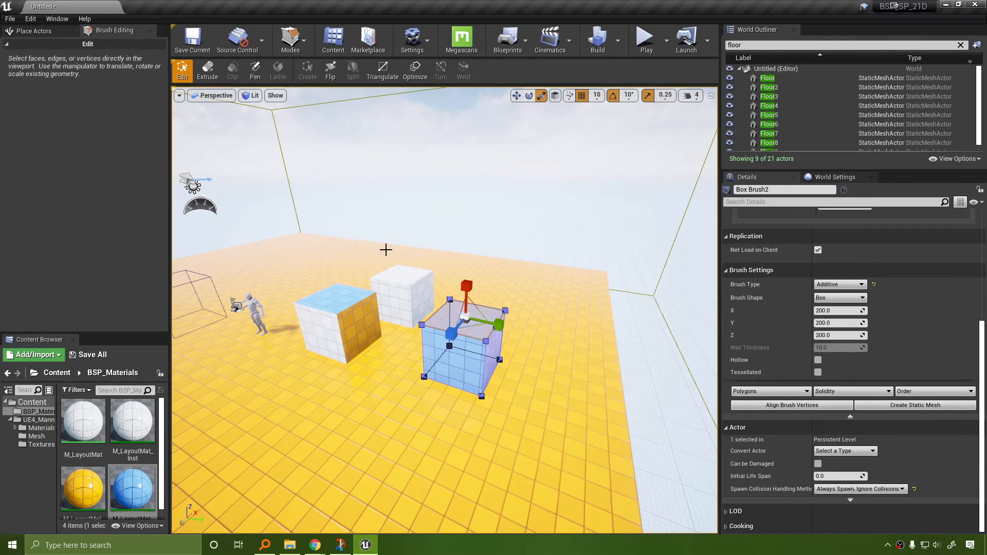
pyautogui.press('w')
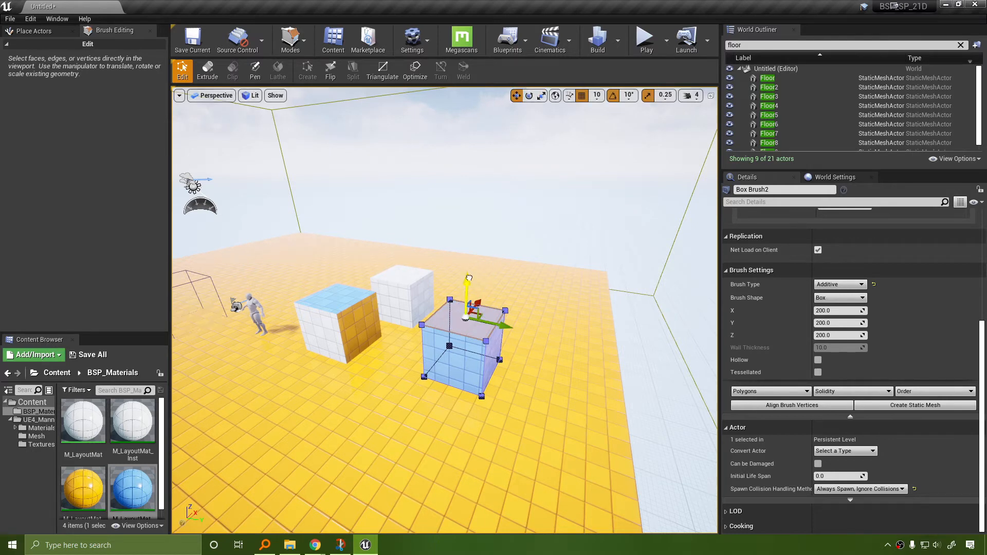
pyautogui.moveTo(469, 282); pyautogui.dragTo(470, 149)
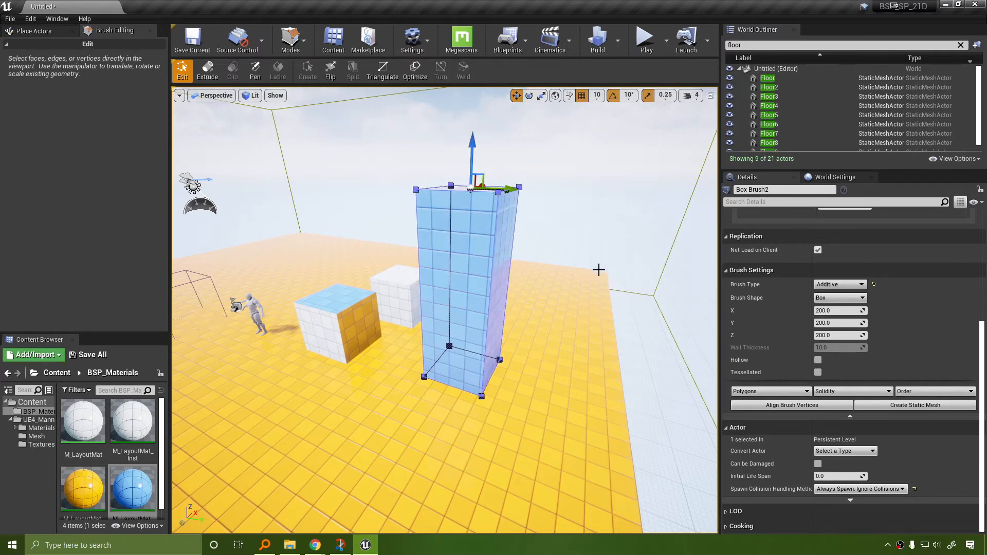
pyautogui.moveTo(316, 133)
pyautogui.mouseDown(button='right')
pyautogui.moveTo(304, 141)
pyautogui.moveTo(257, 133)
pyautogui.mouseUp(button='right')
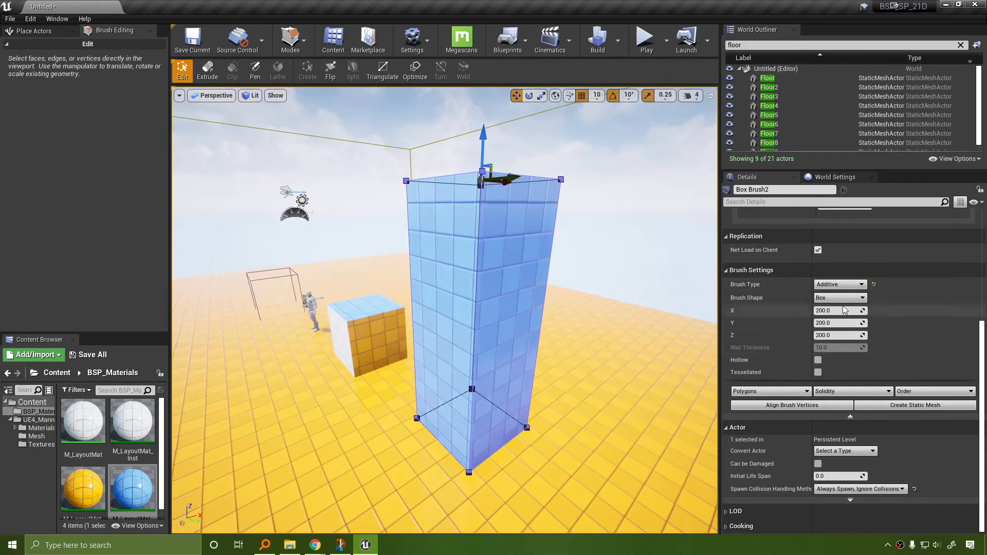
# Check the tall column's Transform scale and its Brush Settings dimensions.
pyautogui.scroll(10, 971, 349)
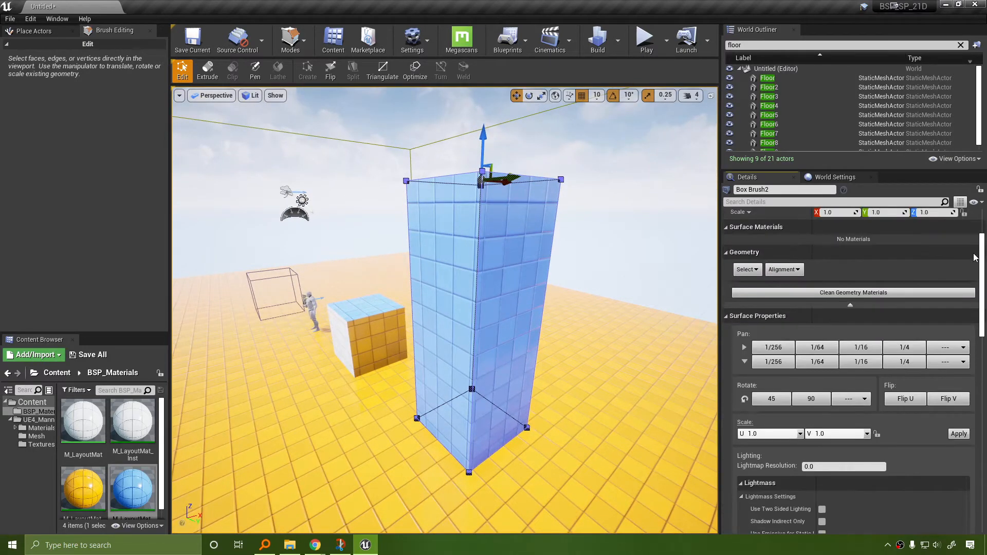
pyautogui.scroll(-10, 970, 222)
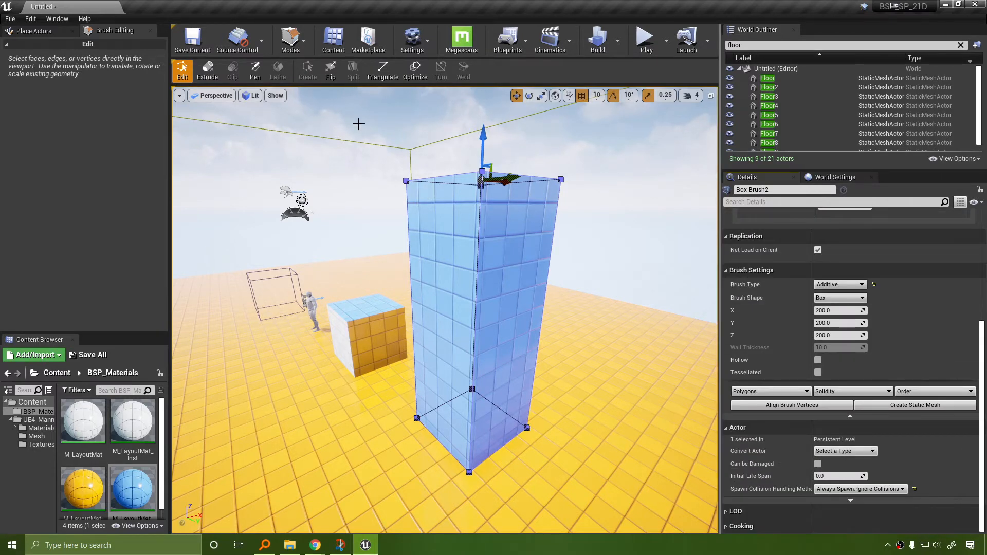
pyautogui.moveTo(595, 245); pyautogui.dragTo(602, 267, button='right')
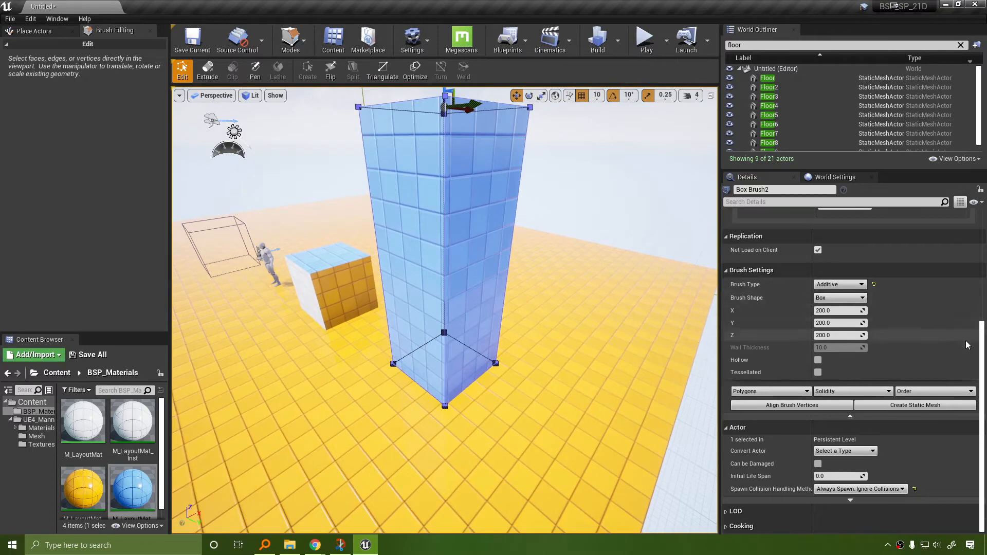
pyautogui.scroll(10, 967, 345)
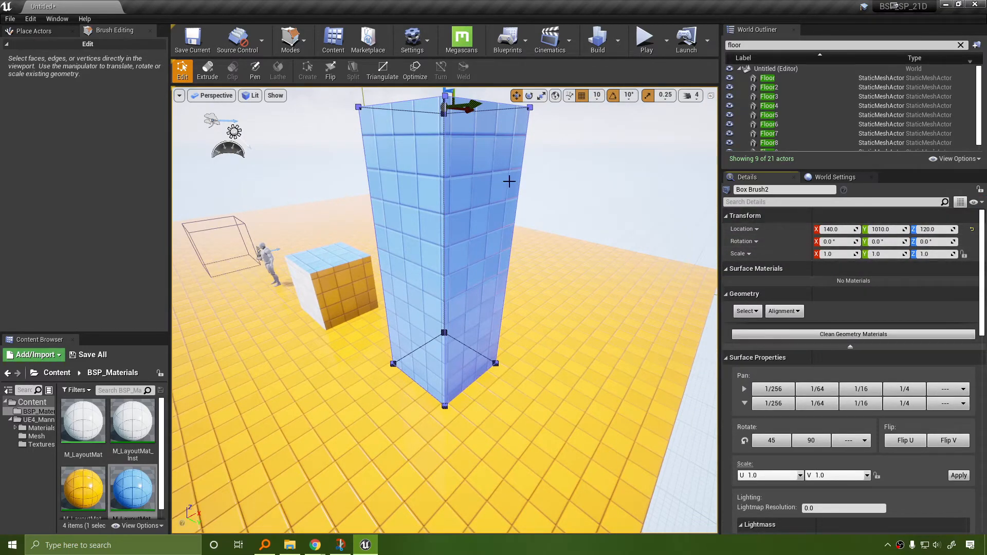
# Pull the column's side face outward along the Y axis to form a wide wall.
pyautogui.moveTo(432, 256)
pyautogui.mouseDown(button='right')
pyautogui.moveTo(453, 242)
pyautogui.moveTo(431, 256)
pyautogui.mouseUp(button='right')
pyautogui.press('s')
pyautogui.click(431, 256)
pyautogui.moveTo(452, 308); pyautogui.dragTo(523, 248)
# Extrude the wall's top face upward to add a new section above it.
pyautogui.click(519, 238)
pyautogui.click(207, 69)
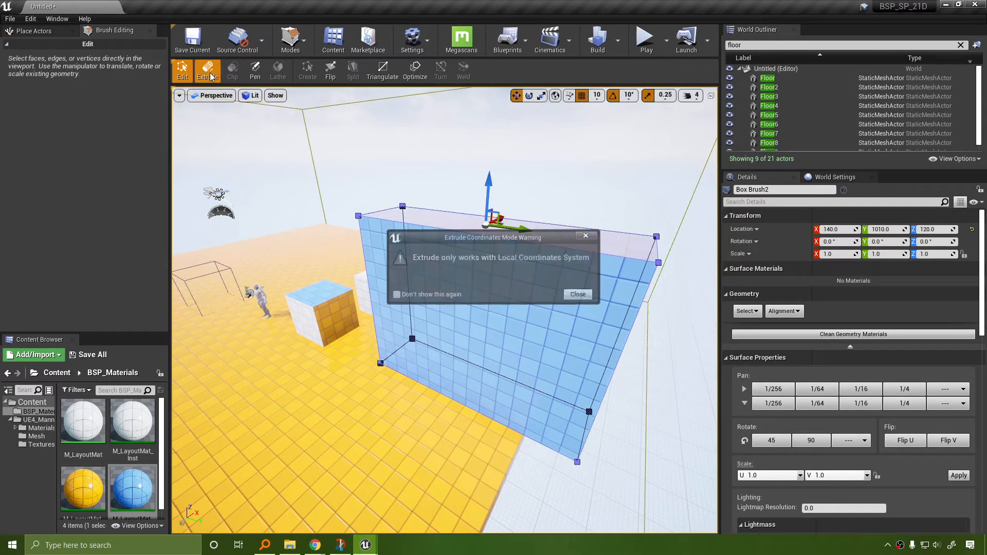
pyautogui.click(579, 295)
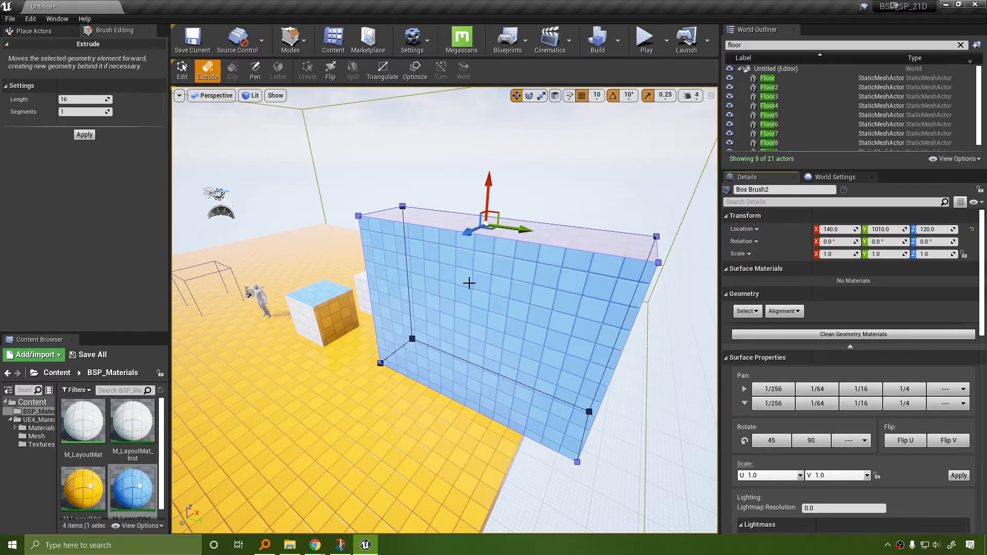
pyautogui.click(493, 277)
pyautogui.click(517, 228)
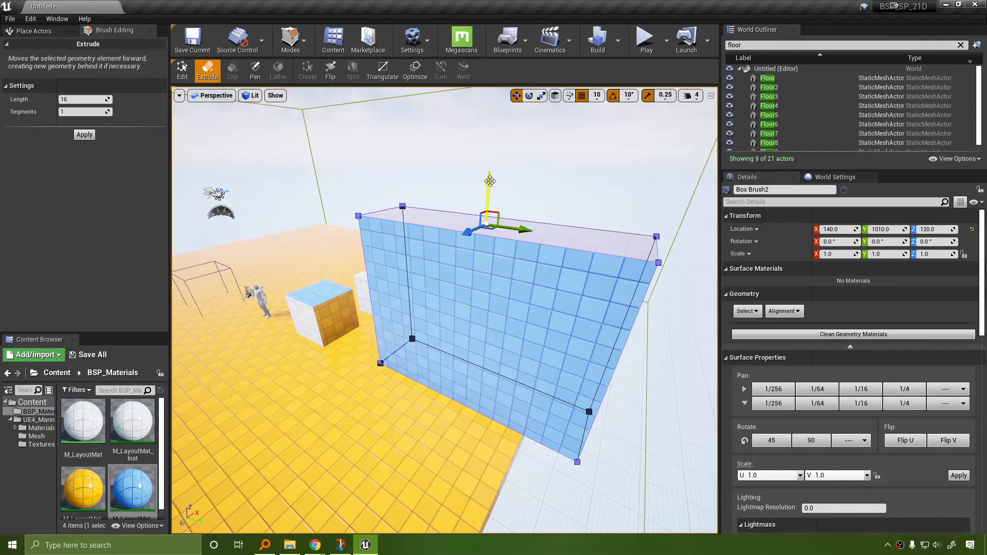
pyautogui.moveTo(490, 181); pyautogui.dragTo(492, 88)
pyautogui.moveTo(473, 247); pyautogui.dragTo(602, 236, button='right')
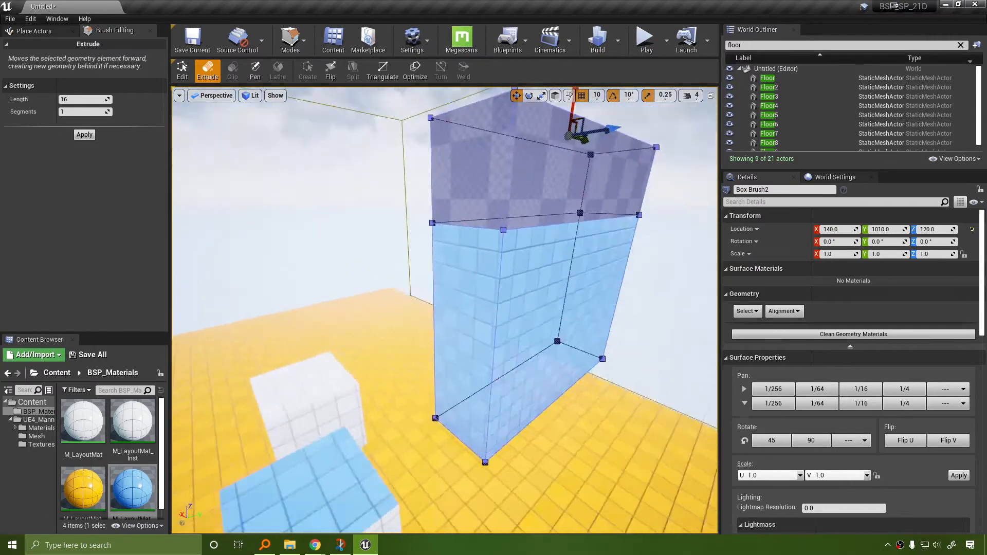
pyautogui.moveTo(643, 272); pyautogui.dragTo(568, 282, button='right')
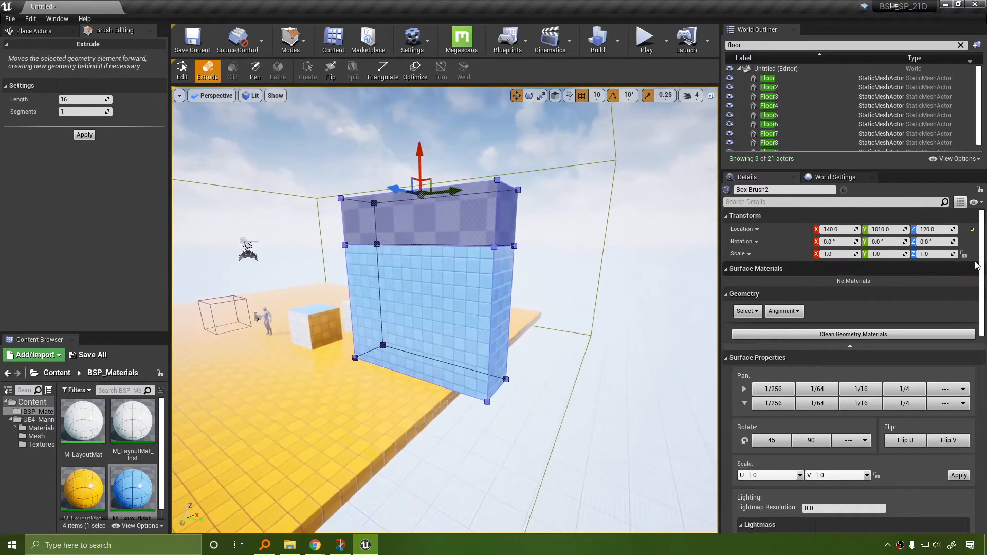
# Examine the extruded wall's Brush Settings dimensions with its lower and upper faces selected.
pyautogui.scroll(-3, 848, 247)
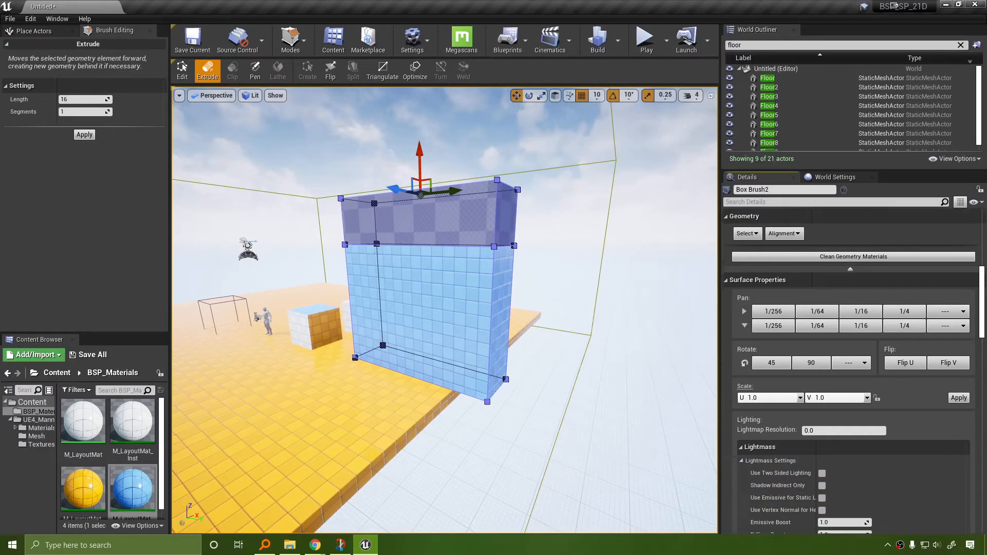
pyautogui.scroll(-5, 847, 360)
pyautogui.scroll(5, 976, 396)
pyautogui.scroll(-5, 983, 400)
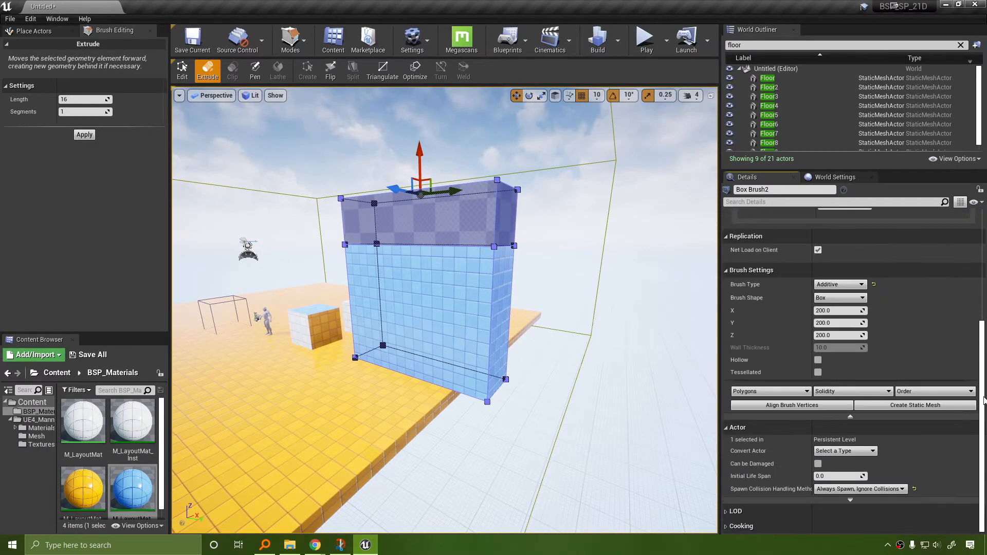
pyautogui.scroll(5, 983, 425)
pyautogui.click(436, 295)
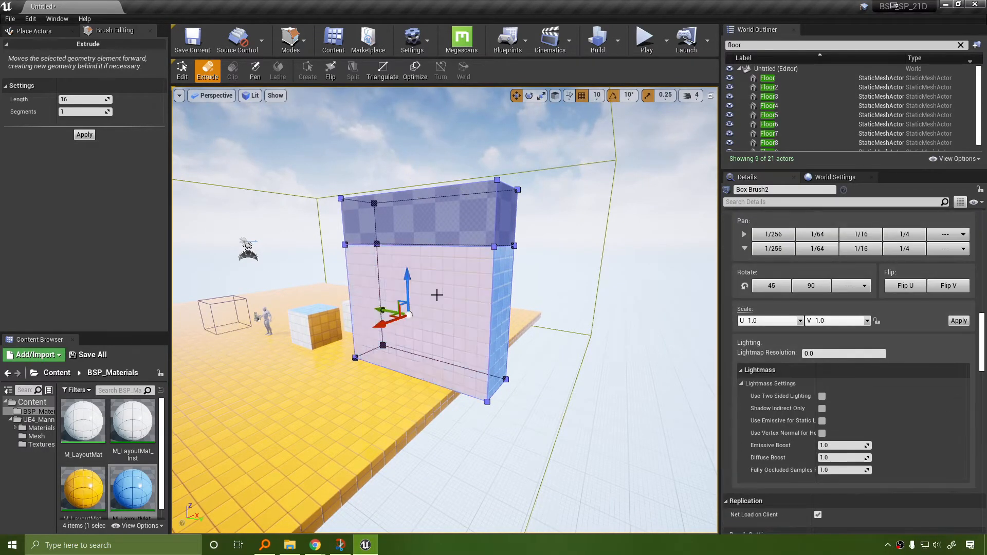
pyautogui.scroll(-5, 983, 350)
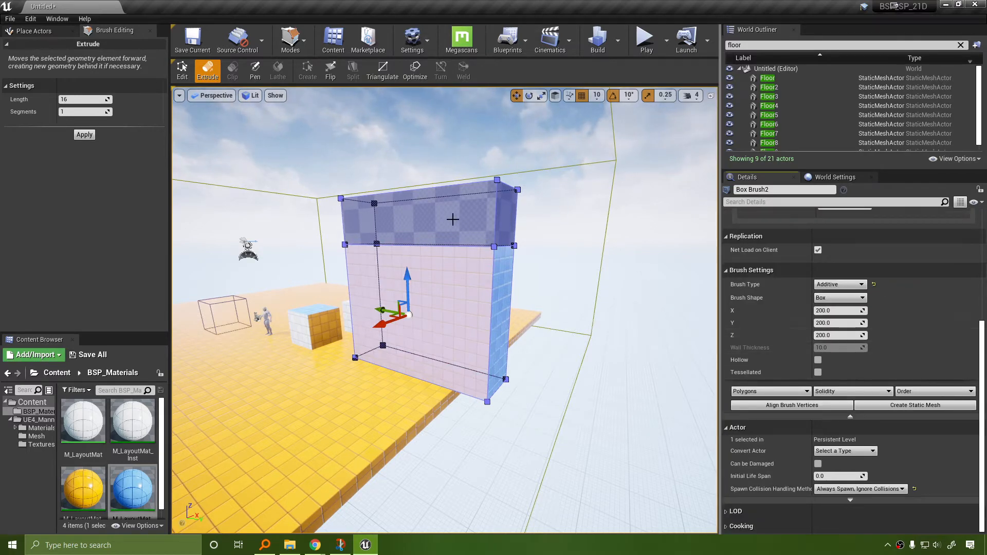
pyautogui.click(453, 221)
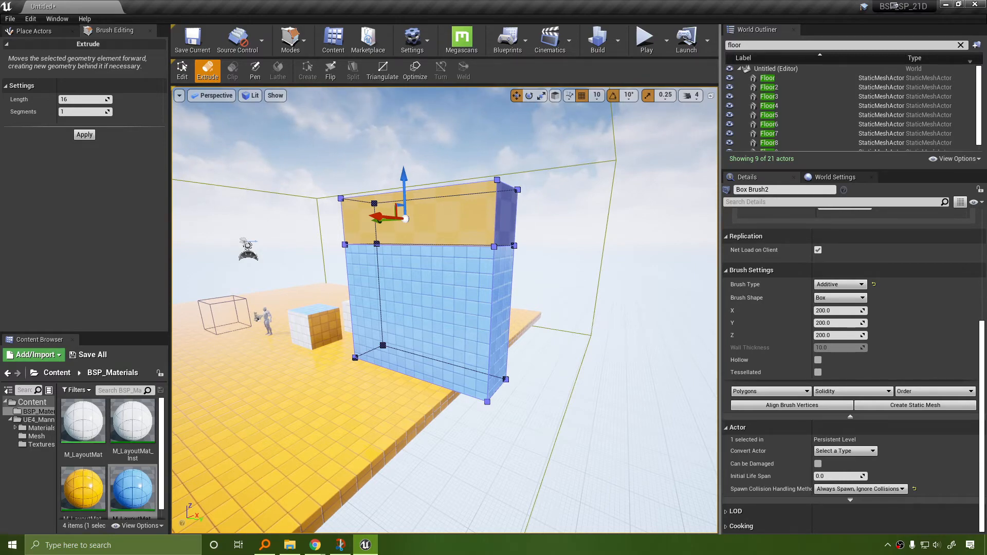
# Undo the extrusion, widening and height edits to restore the original blue box.
pyautogui.moveTo(444, 308)
pyautogui.mouseDown(button='right')
pyautogui.moveTo(367, 318)
pyautogui.moveTo(393, 340)
pyautogui.moveTo(470, 309)
pyautogui.moveTo(380, 289)
pyautogui.mouseUp(button='right')
pyautogui.press('w')
pyautogui.press('s')
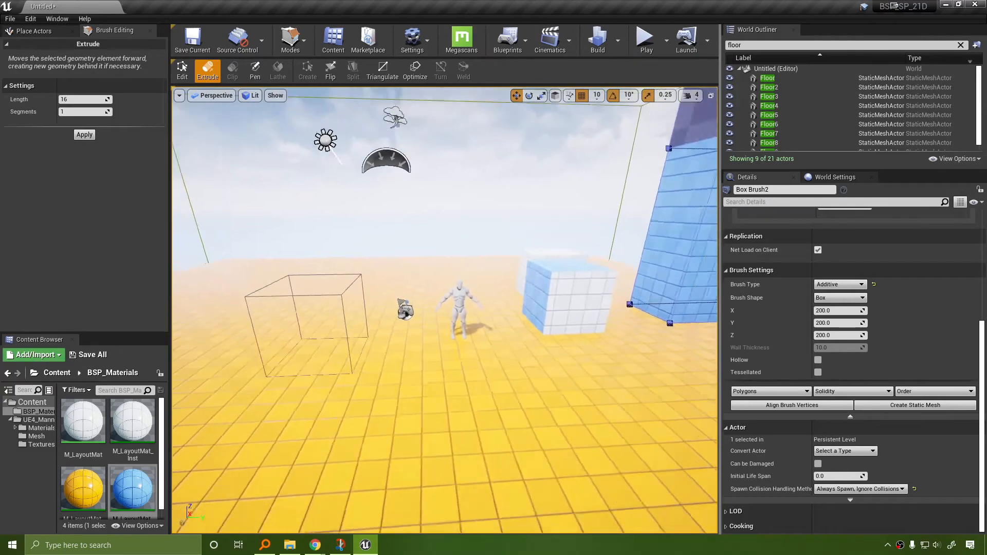
pyautogui.moveTo(476, 262); pyautogui.dragTo(574, 257, button='right')
pyautogui.moveTo(546, 295); pyautogui.dragTo(500, 299, button='right')
pyautogui.press('d')
pyautogui.click(580, 249)
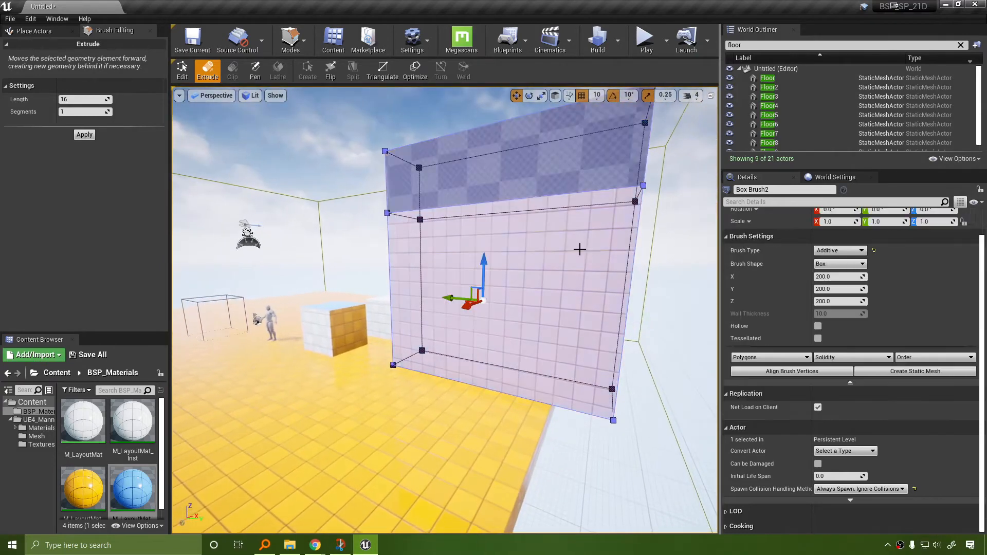
pyautogui.hotkey('ctrl', 'z')
pyautogui.hotkey('ctrl', 'z')
pyautogui.hotkey('ctrl', 'z')
pyautogui.hotkey('ctrl', 'z')
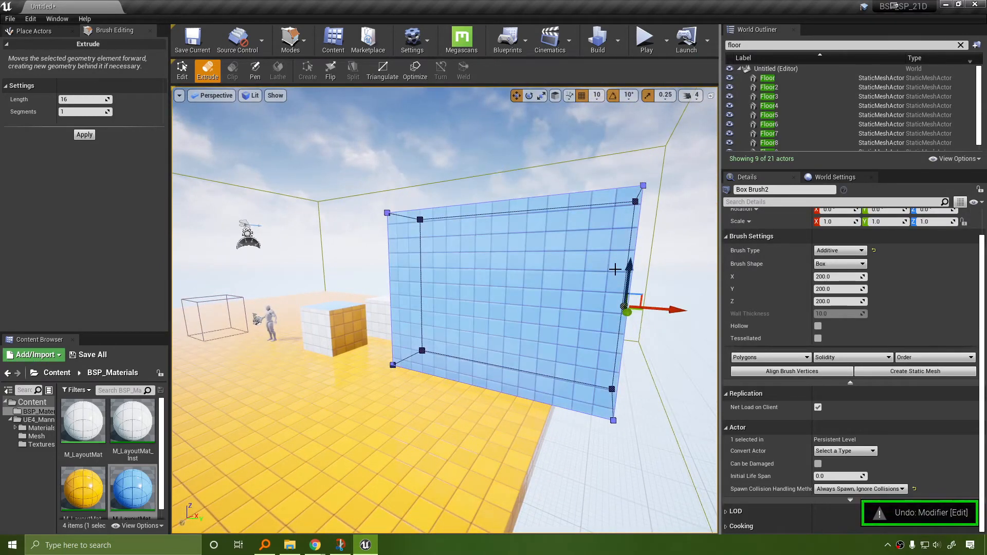
pyautogui.hotkey('ctrl', 'z')
pyautogui.hotkey('ctrl', 'z')
pyautogui.hotkey('ctrl', 'z')
pyautogui.hotkey('ctrl', 'z')
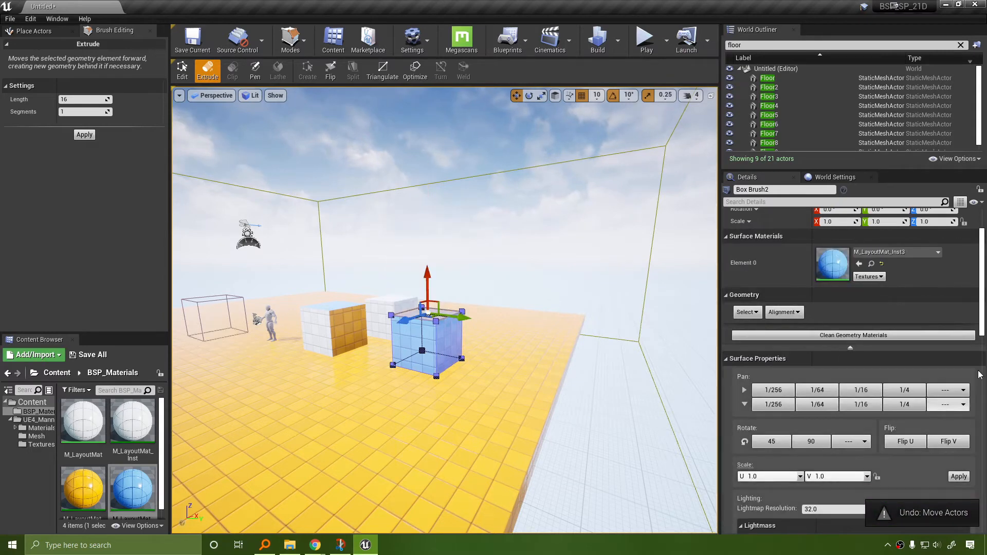
# Check the blue box's Brush Settings, reselect the box and switch from Brush Editing to Select mode.
pyautogui.scroll(-10, 979, 374)
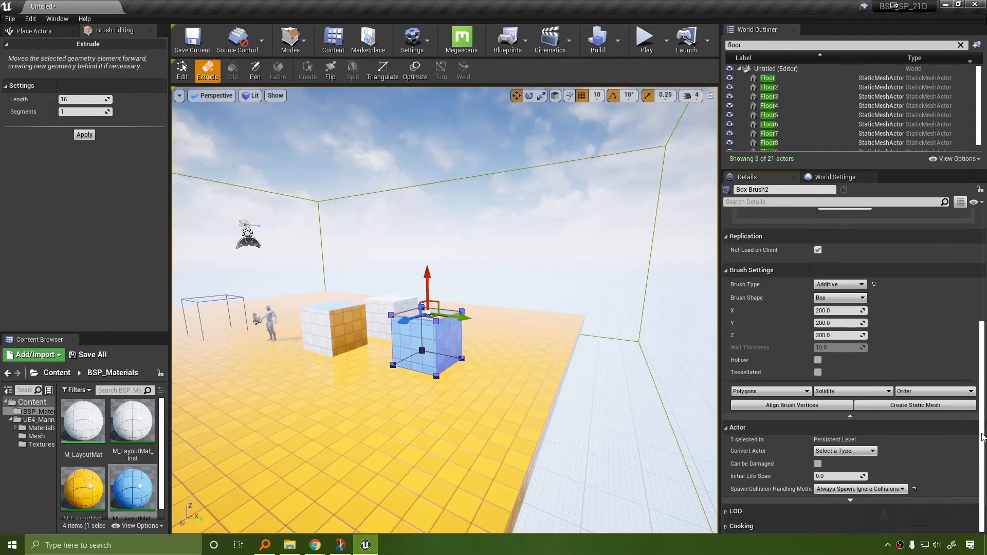
pyautogui.moveTo(983, 437); pyautogui.dragTo(983, 410)
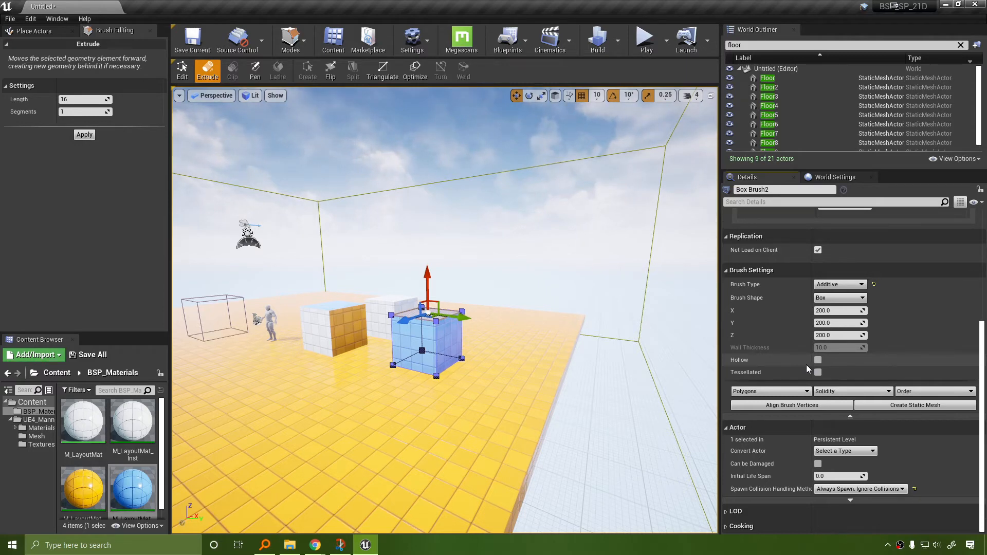
pyautogui.click(267, 324)
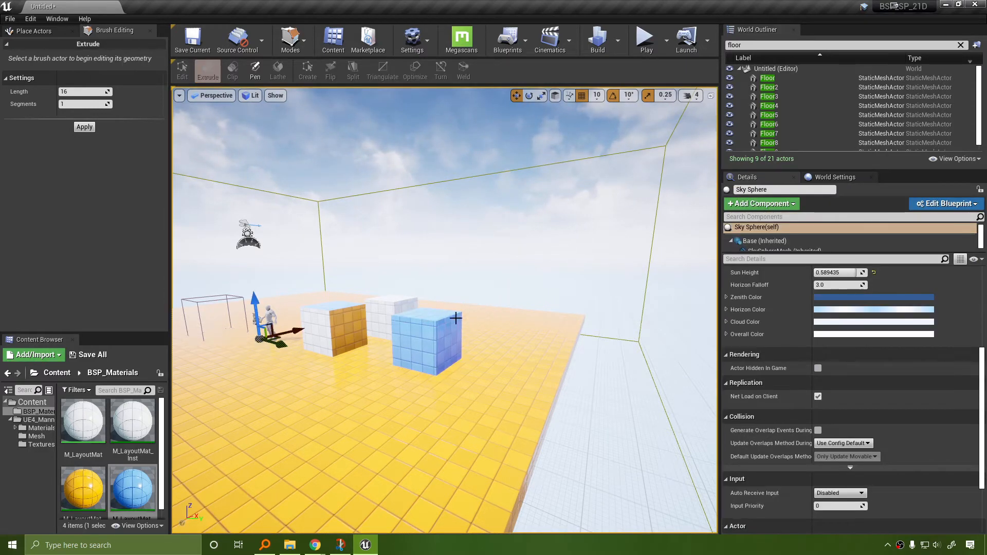
pyautogui.click(429, 314)
pyautogui.click(291, 39)
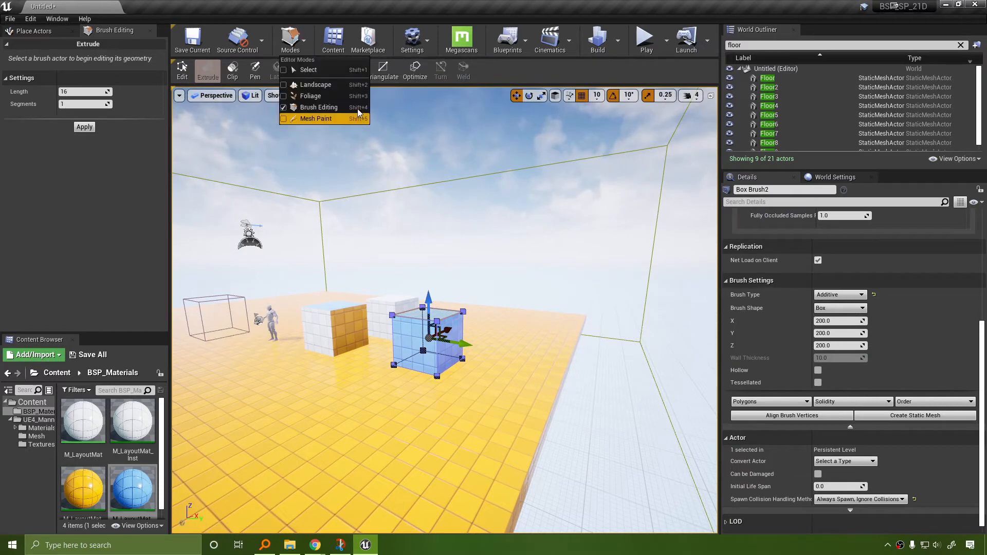
pyautogui.click(308, 70)
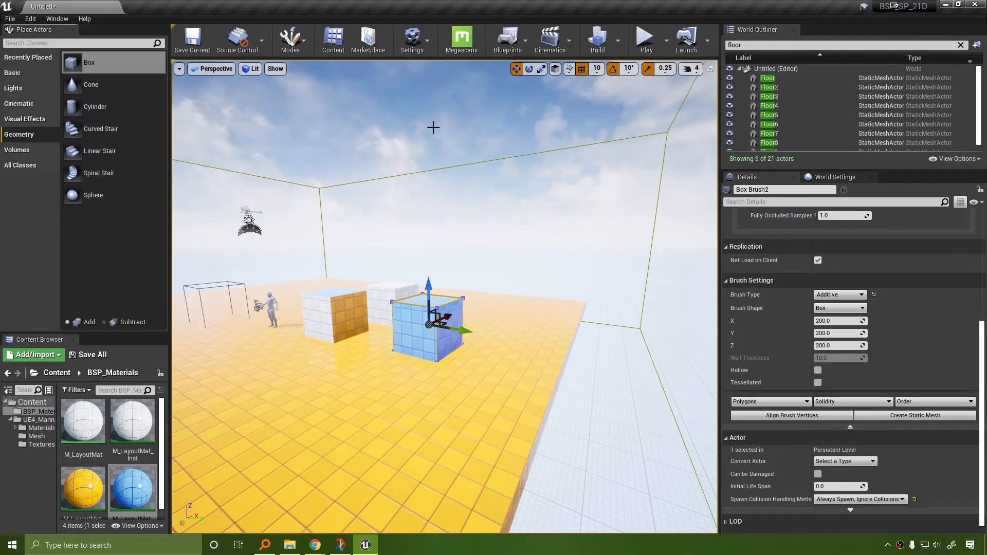
# Duplicate the blue box and move the copy along the Y axis to an open area past the wireframe box.
pyautogui.moveTo(598, 256)
pyautogui.mouseDown(button='right')
pyautogui.moveTo(589, 257)
pyautogui.moveTo(596, 288)
pyautogui.moveTo(597, 256)
pyautogui.mouseUp(button='right')
pyautogui.press('w')
pyautogui.press('s')
pyautogui.press('s')
pyautogui.moveTo(627, 206); pyautogui.dragTo(578, 215, button='right')
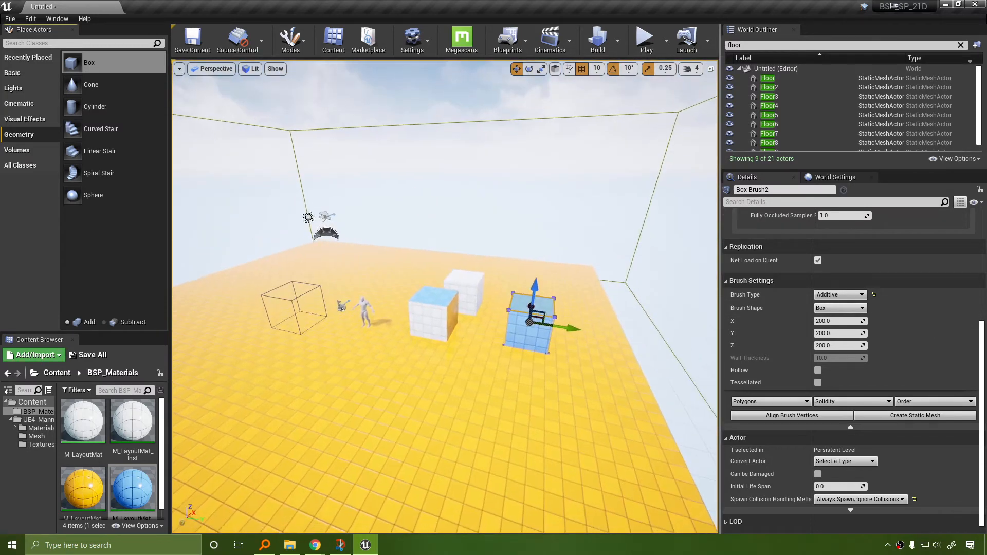
pyautogui.click(584, 331)
pyautogui.click(537, 318)
pyautogui.hotkey('ctrl', 'w')
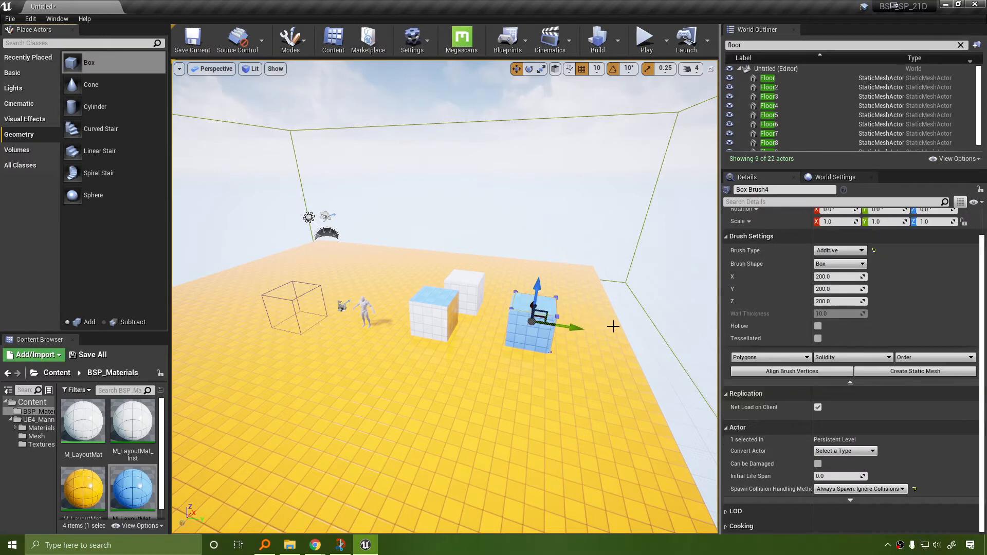
pyautogui.moveTo(581, 331); pyautogui.dragTo(319, 284)
pyautogui.press('a')
pyautogui.moveTo(386, 308); pyautogui.dragTo(386, 308, button='right')
pyautogui.click(386, 307)
pyautogui.moveTo(404, 294)
pyautogui.mouseDown()
pyautogui.moveTo(455, 256)
pyautogui.moveTo(515, 278)
pyautogui.mouseUp()
pyautogui.press('w')
pyautogui.press('a')
pyautogui.moveTo(447, 321)
pyautogui.mouseDown(button='right')
pyautogui.moveTo(446, 311)
pyautogui.moveTo(447, 322)
pyautogui.mouseUp(button='right')
pyautogui.click(448, 322)
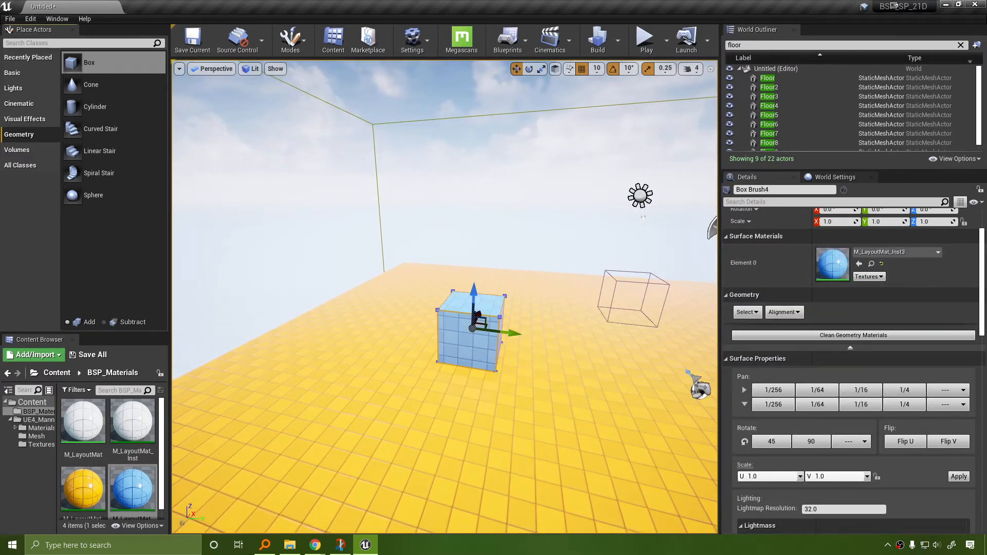
# Set the copied box's brush Z dimension to 500 and raise the box so its base rests on the floor.
pyautogui.scroll(-3, 982, 299)
pyautogui.scroll(-5, 982, 299)
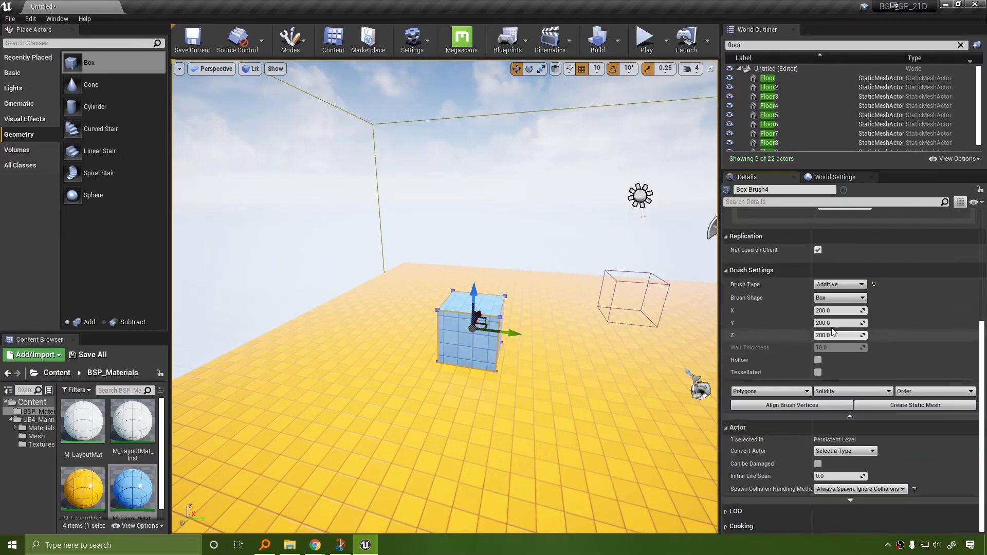
pyautogui.click(828, 311)
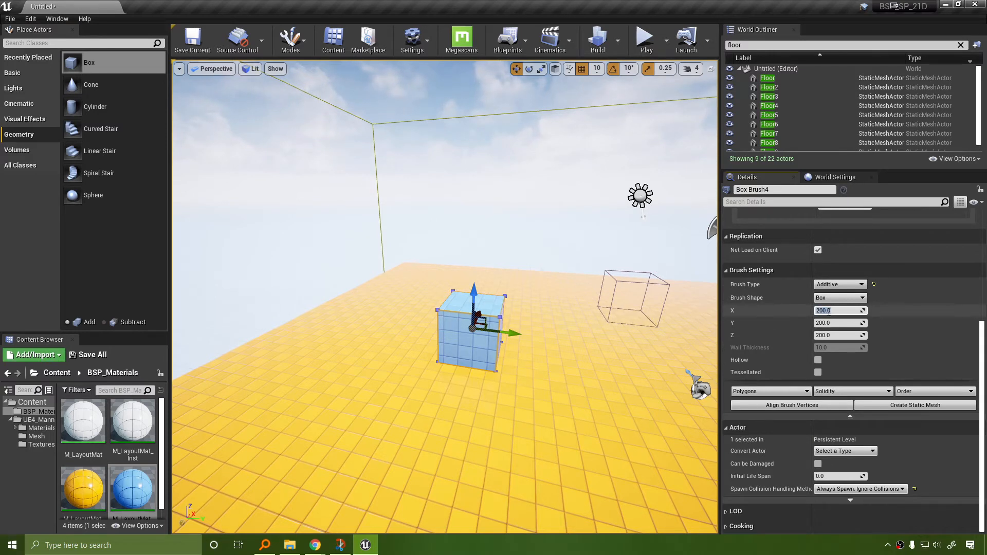
pyautogui.click(836, 335)
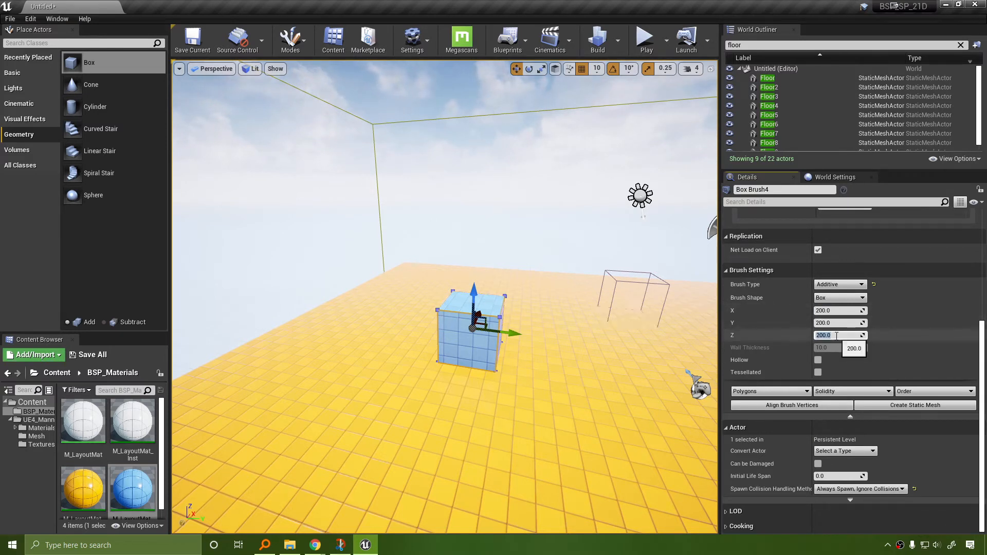
pyautogui.write('500')
pyautogui.hotkey('shift', 'Tab')
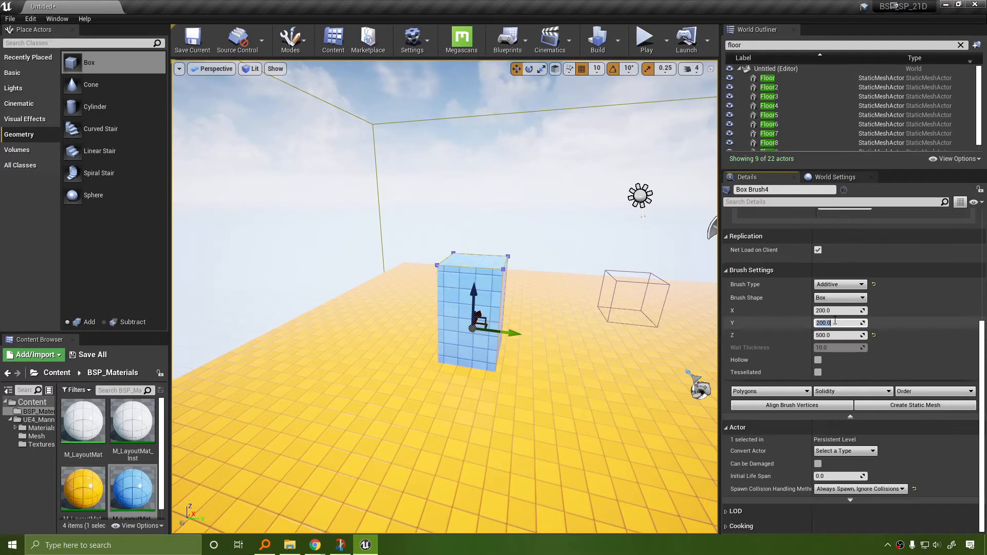
pyautogui.moveTo(475, 293); pyautogui.dragTo(484, 214)
pyautogui.press('End')
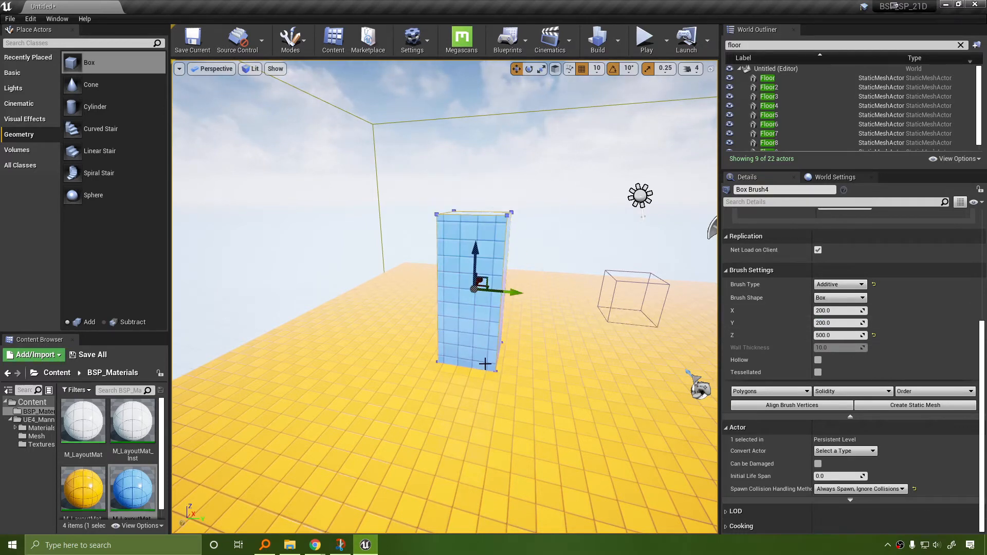
# Set the tall box's brush Y and X dimensions to 500 to form a large cube.
pyautogui.click(832, 322)
pyautogui.write('5')
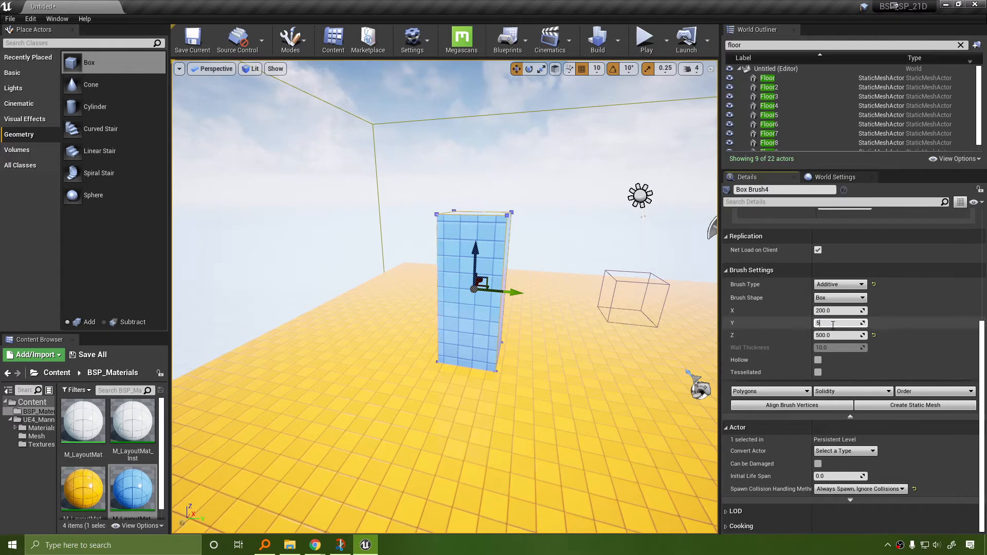
pyautogui.write('00')
pyautogui.click(832, 310)
pyautogui.write('5')
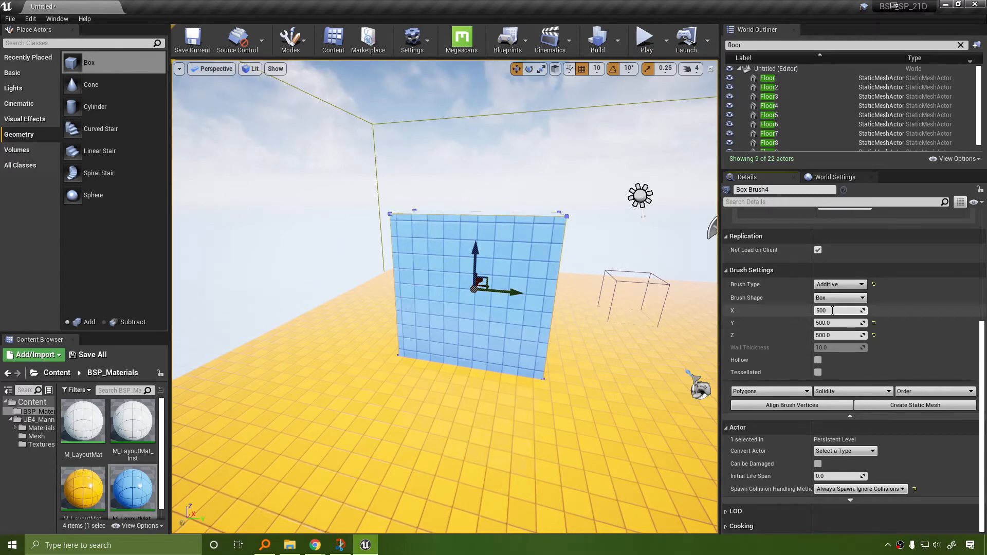
pyautogui.press('Return')
# Duplicate the remaining small blue box and move the copy along the Y axis beside the large cube.
pyautogui.moveTo(555, 303)
pyautogui.mouseDown(button='right')
pyautogui.moveTo(381, 308)
pyautogui.moveTo(566, 314)
pyautogui.moveTo(535, 311)
pyautogui.mouseUp(button='right')
pyautogui.press('d')
pyautogui.press('a')
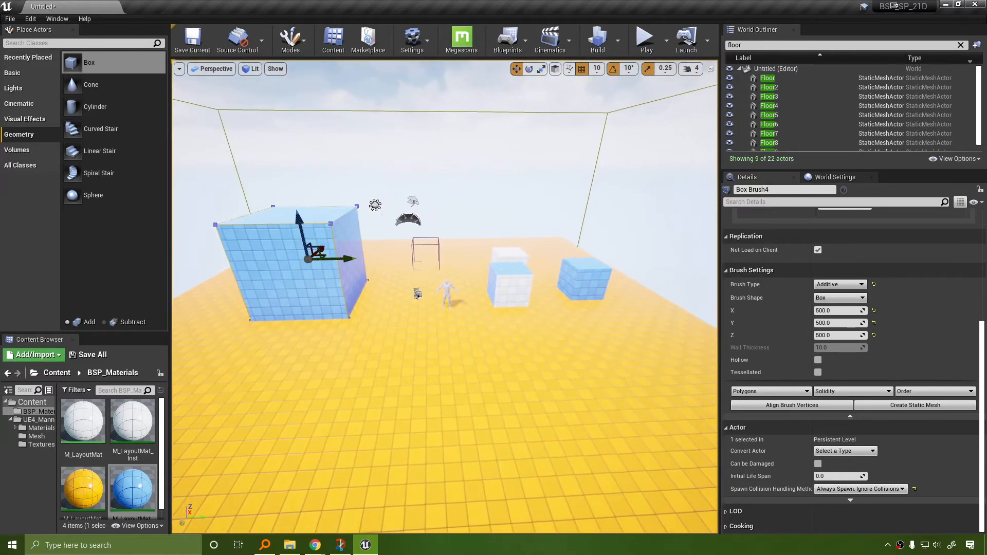
pyautogui.click(589, 279)
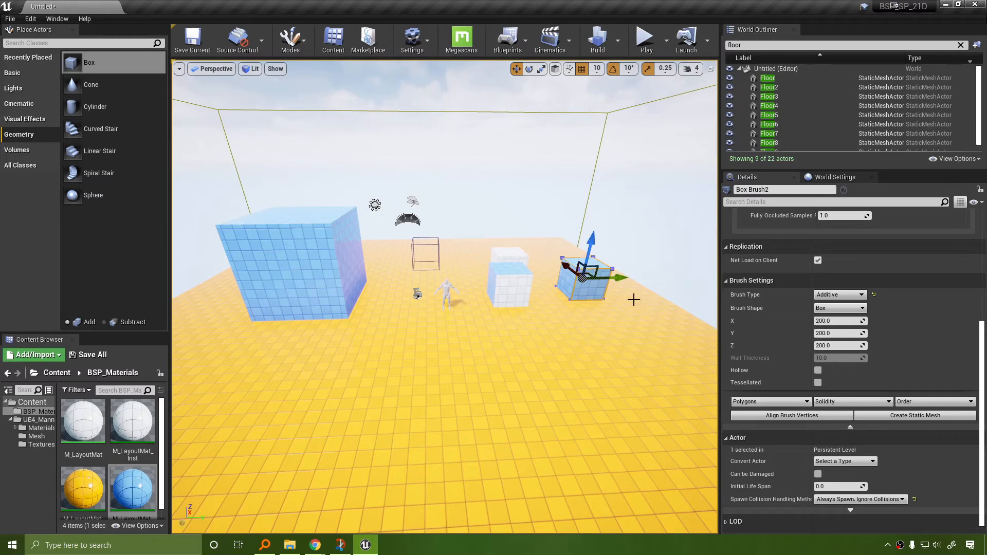
pyautogui.hotkey('ctrl', 'w')
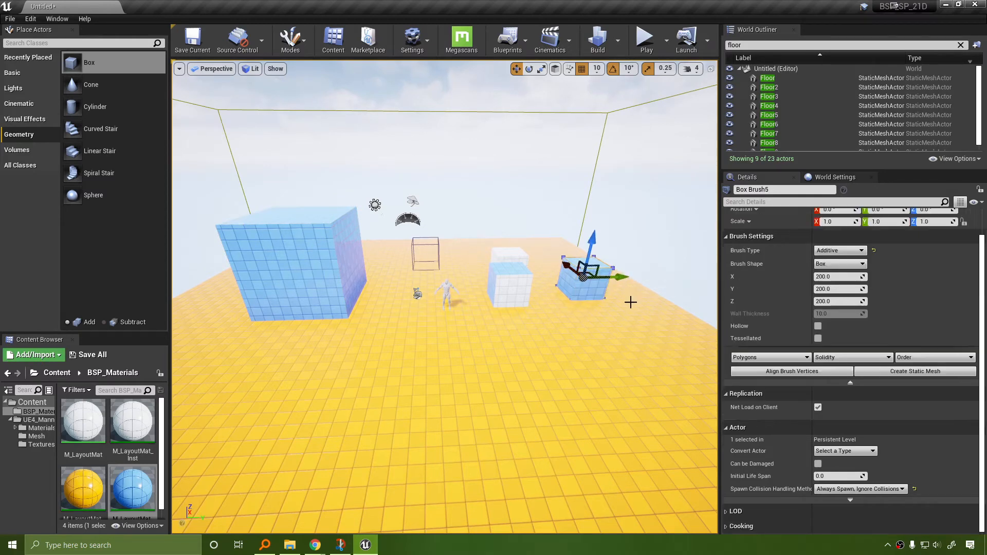
pyautogui.moveTo(623, 279); pyautogui.dragTo(406, 280)
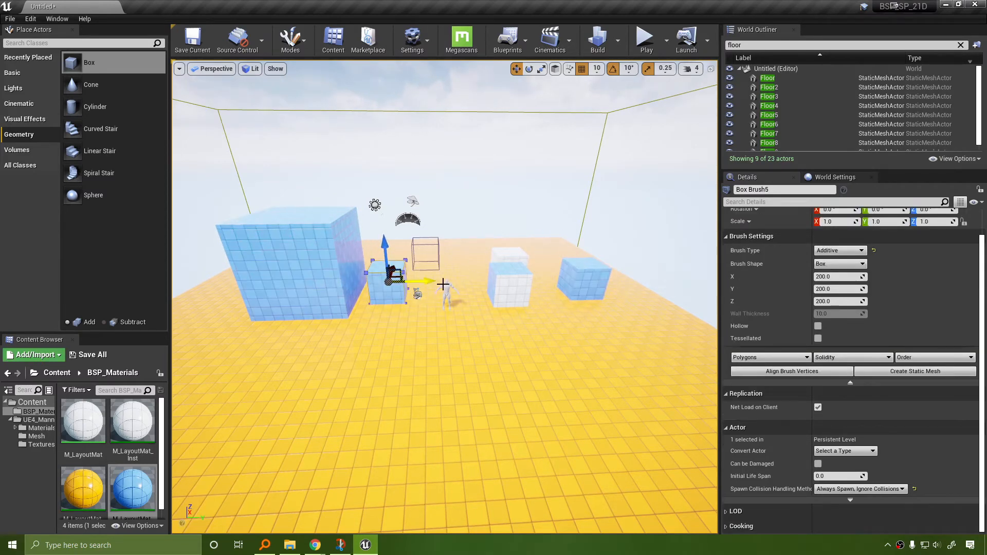
# Move the small copy in front of the large cube and centre it against the cube's face.
pyautogui.press('f')
pyautogui.moveTo(491, 339)
pyautogui.mouseDown()
pyautogui.moveTo(356, 332)
pyautogui.moveTo(487, 323)
pyautogui.moveTo(405, 334)
pyautogui.mouseUp()
pyautogui.moveTo(415, 278)
pyautogui.mouseDown()
pyautogui.moveTo(336, 308)
pyautogui.moveTo(380, 322)
pyautogui.moveTo(359, 330)
pyautogui.mouseUp()
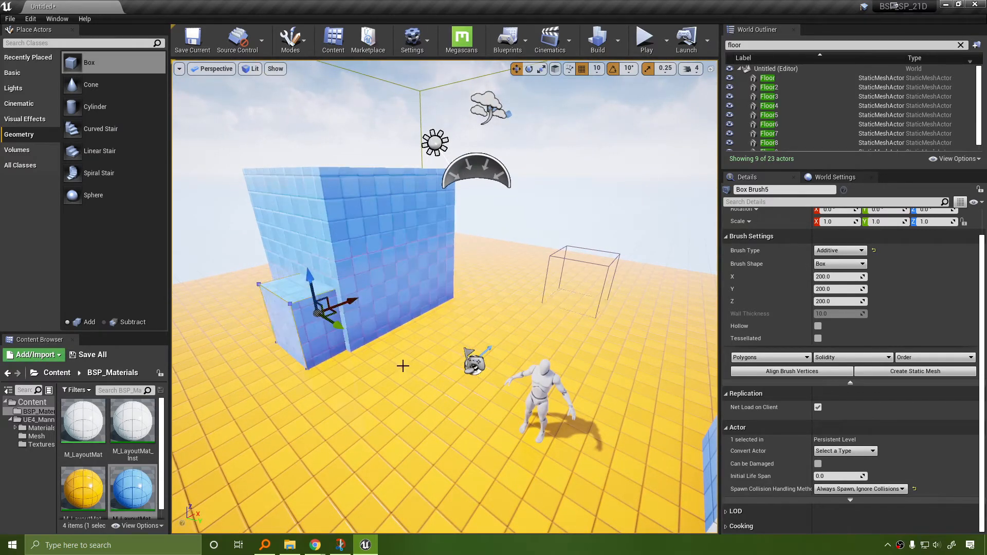
pyautogui.press('a')
pyautogui.moveTo(403, 365); pyautogui.dragTo(461, 359, button='right')
pyautogui.moveTo(436, 346)
pyautogui.keyDown('shift'); pyautogui.mouseDown()
pyautogui.moveTo(356, 337)
pyautogui.moveTo(379, 341)
pyautogui.mouseUp(); pyautogui.keyUp('shift')
pyautogui.press('a')
pyautogui.moveTo(379, 341)
pyautogui.mouseDown(button='right')
pyautogui.moveTo(419, 331)
pyautogui.moveTo(445, 394)
pyautogui.mouseUp(button='right')
pyautogui.press('d')
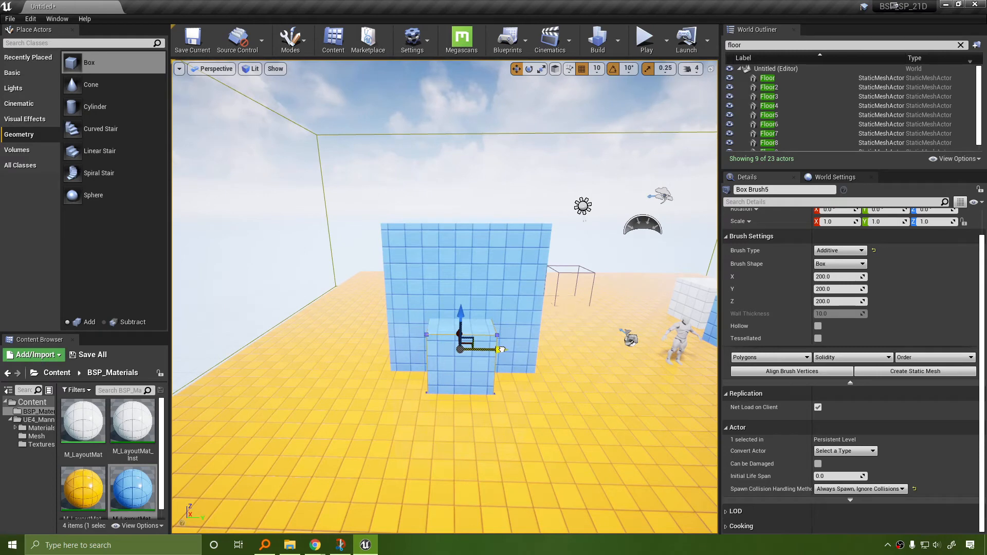
pyautogui.moveTo(502, 349); pyautogui.dragTo(504, 350)
pyautogui.press('d')
pyautogui.moveTo(504, 351); pyautogui.dragTo(355, 350, button='right')
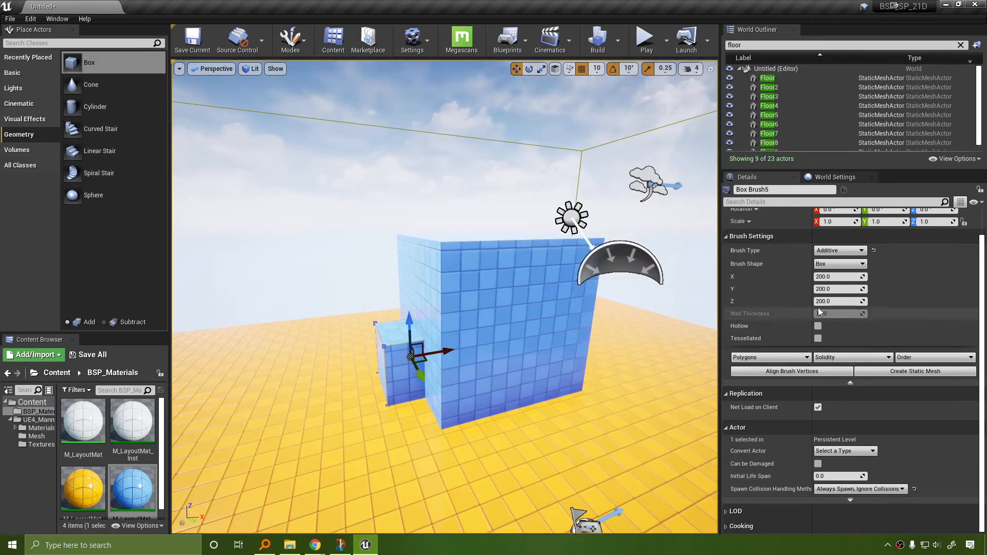
# Stretch the small box's brush X dimension to about 1699 and slide it along X through the large cube.
pyautogui.moveTo(837, 276)
pyautogui.mouseDown()
pyautogui.moveTo(858, 277)
pyautogui.moveTo(838, 276)
pyautogui.mouseUp()
pyautogui.moveTo(257, 512); pyautogui.dragTo(193, 509, button='right')
pyautogui.moveTo(459, 351); pyautogui.dragTo(543, 351)
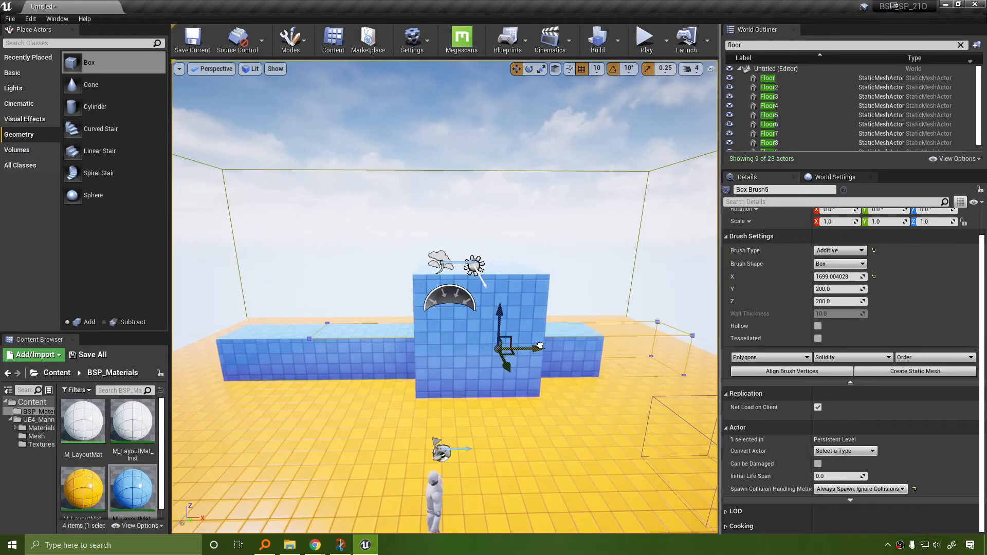
pyautogui.moveTo(534, 396)
pyautogui.mouseDown(button='right')
pyautogui.moveTo(576, 397)
pyautogui.moveTo(509, 398)
pyautogui.moveTo(537, 397)
pyautogui.mouseUp(button='right')
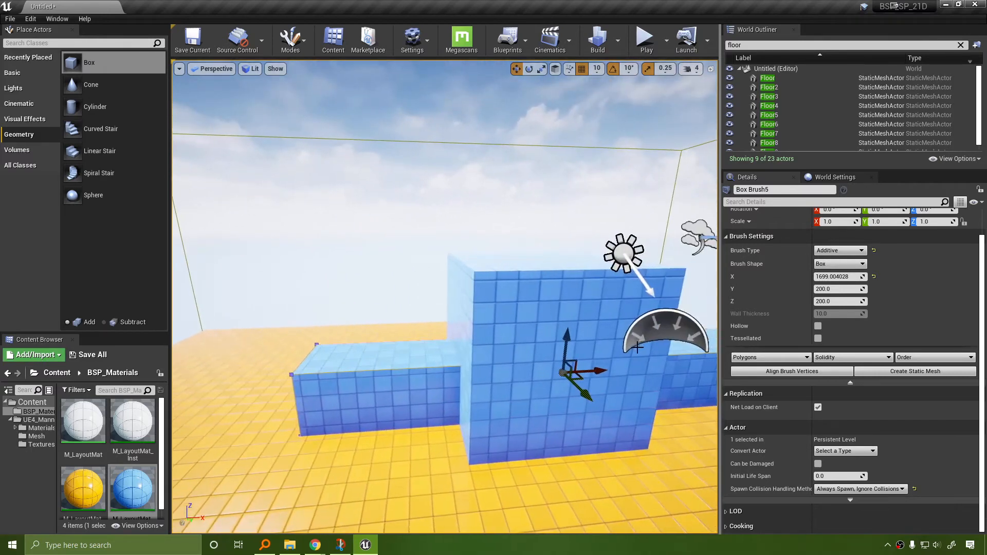
pyautogui.moveTo(605, 373); pyautogui.dragTo(576, 376)
# Set the brush type of the long bar crossing the cube to Subtractive.
pyautogui.moveTo(605, 458); pyautogui.dragTo(702, 456, button='right')
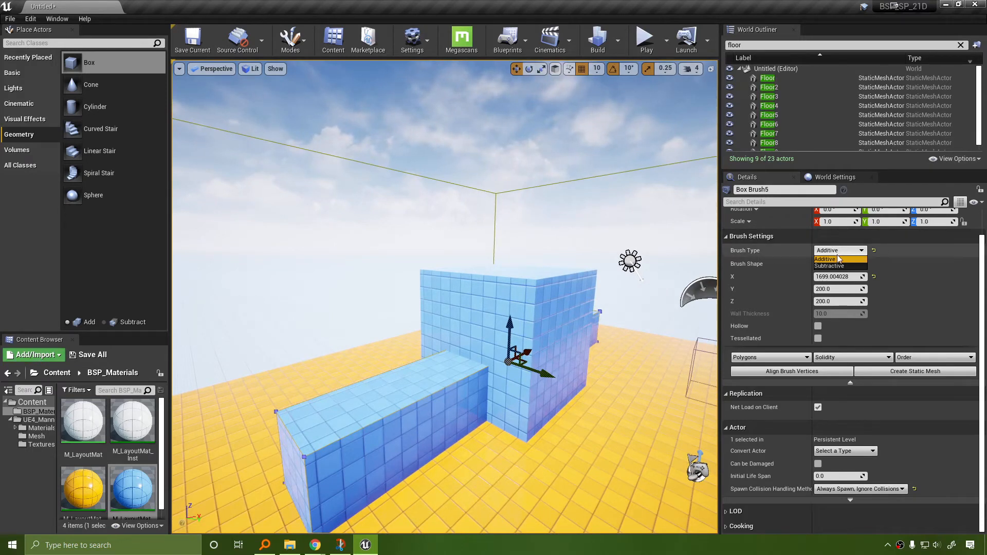
pyautogui.click(833, 251)
pyautogui.click(831, 266)
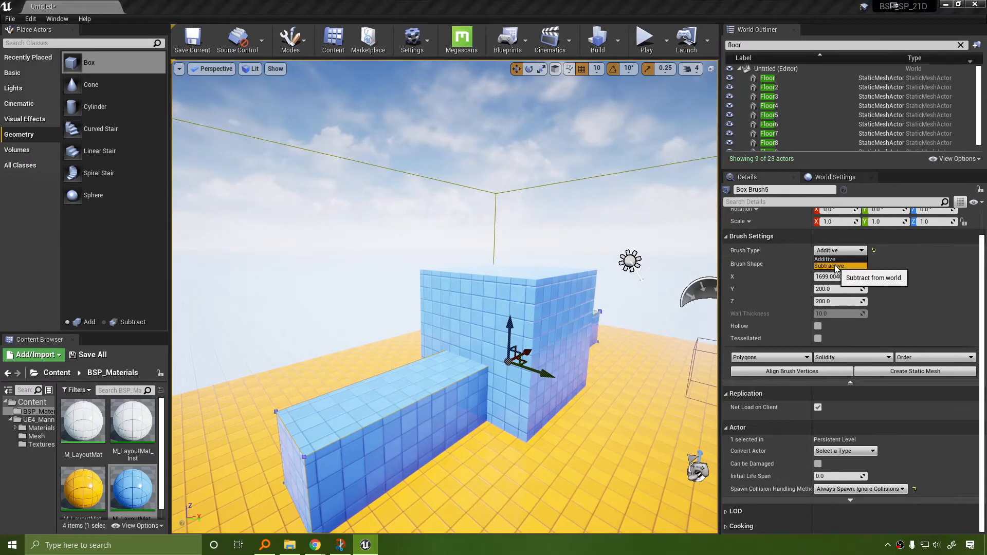
# Clear the actor search filter and rename the subtractive brush crossing the large cube as Cutout.
pyautogui.press('a')
pyautogui.moveTo(624, 451); pyautogui.dragTo(712, 447, button='right')
pyautogui.press('q')
pyautogui.moveTo(513, 285); pyautogui.dragTo(512, 285, button='right')
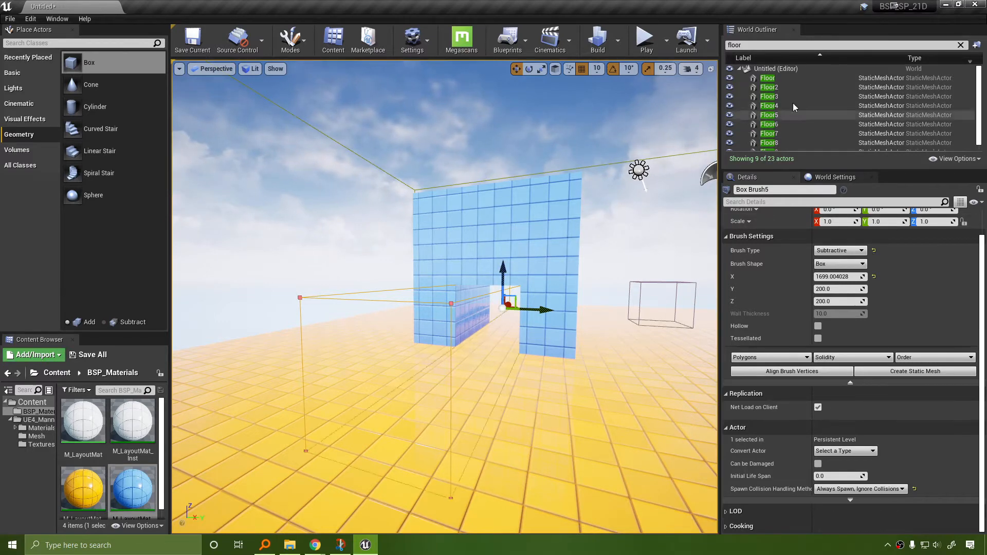
pyautogui.click(960, 45)
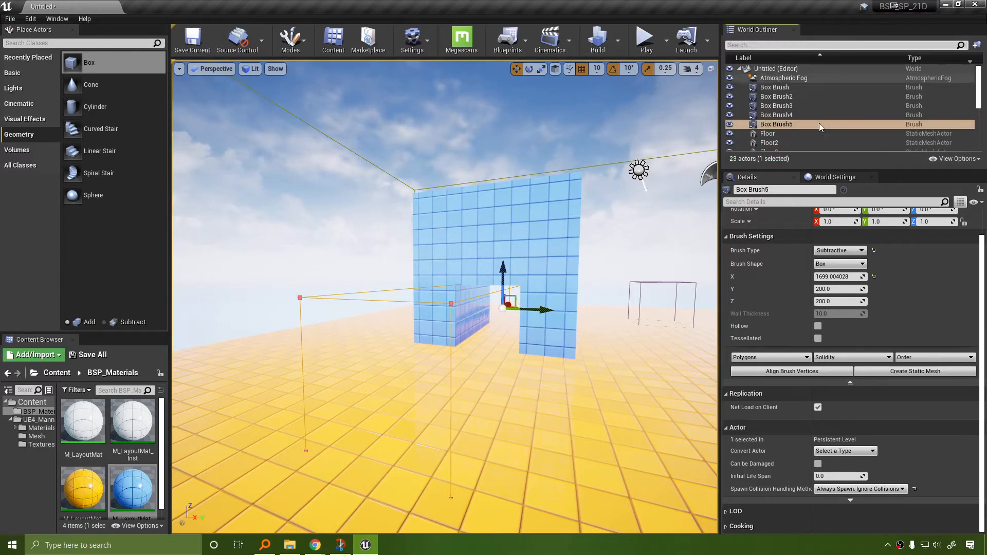
pyautogui.doubleClick(790, 125)
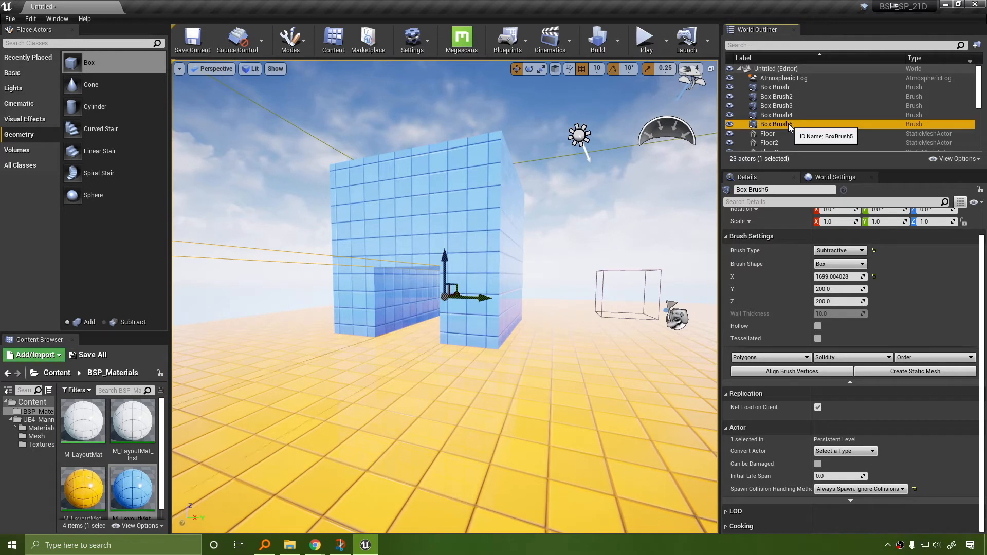
pyautogui.click(790, 125)
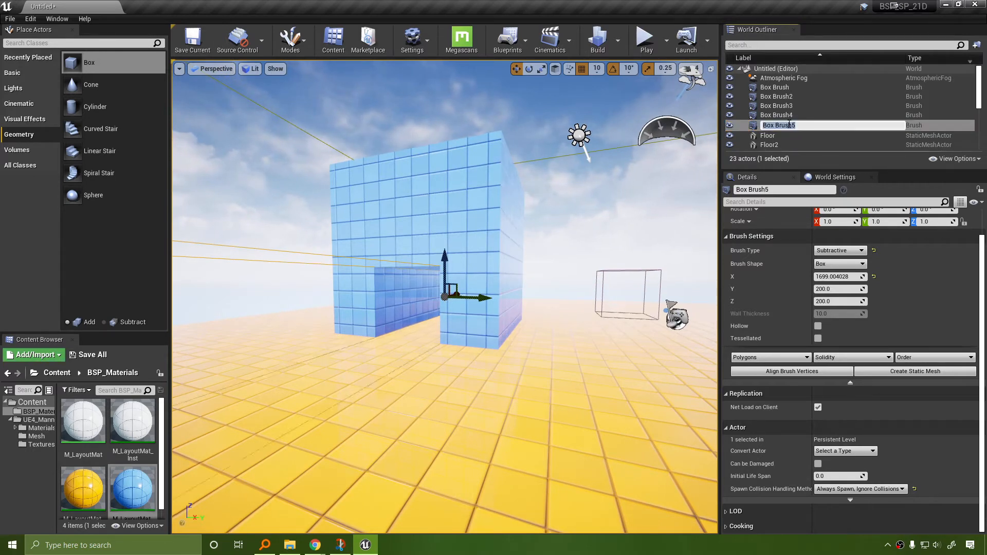
pyautogui.write('Cutout')
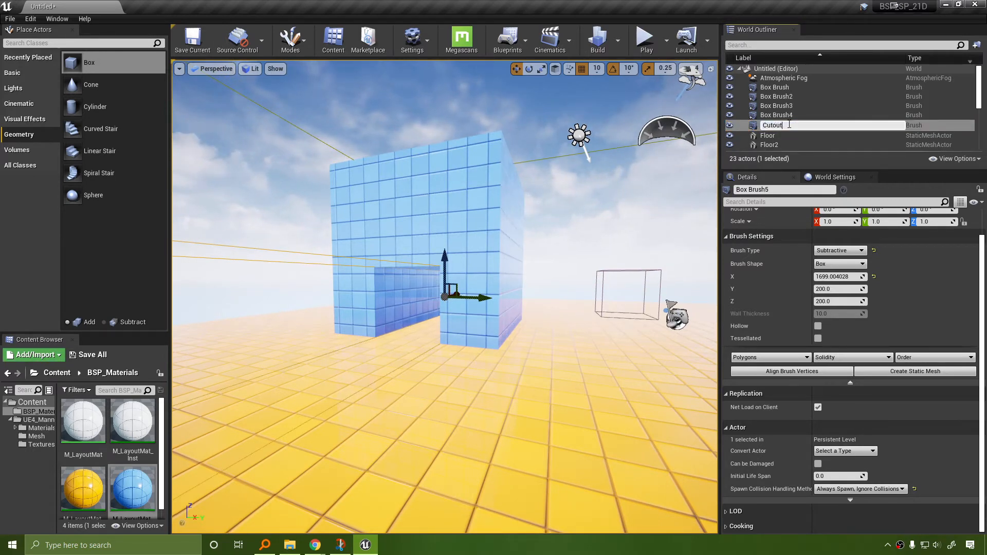
pyautogui.press('Return')
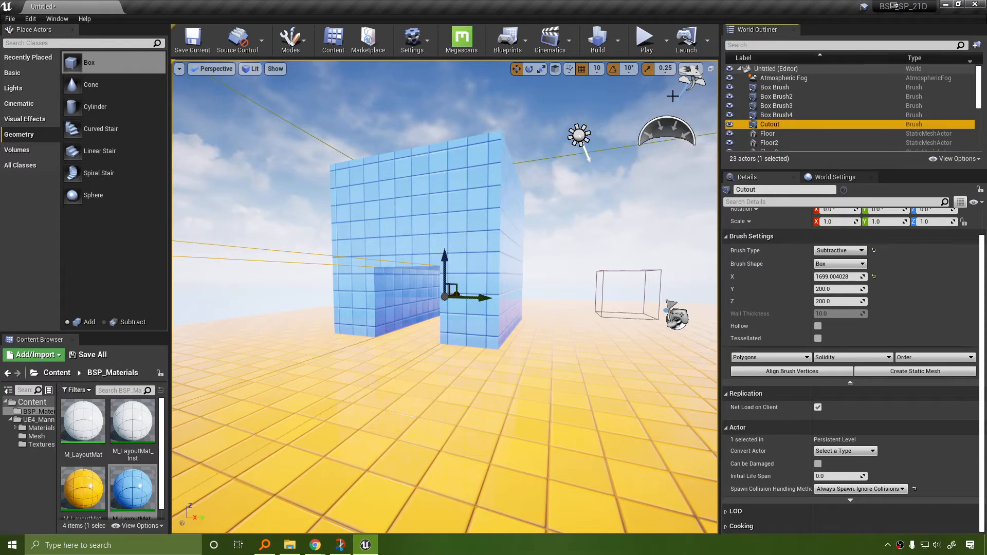
# Rename the large 500-unit cube brush as CutBox.
pyautogui.moveTo(576, 247)
pyautogui.mouseDown(button='right')
pyautogui.moveTo(591, 293)
pyautogui.moveTo(560, 272)
pyautogui.mouseUp(button='right')
pyautogui.click(772, 116)
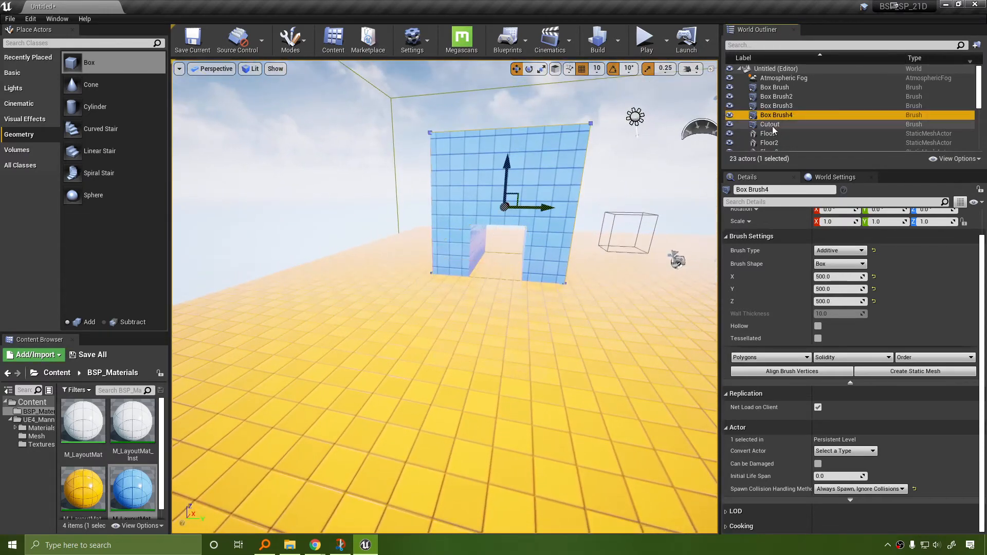
pyautogui.doubleClick(786, 115)
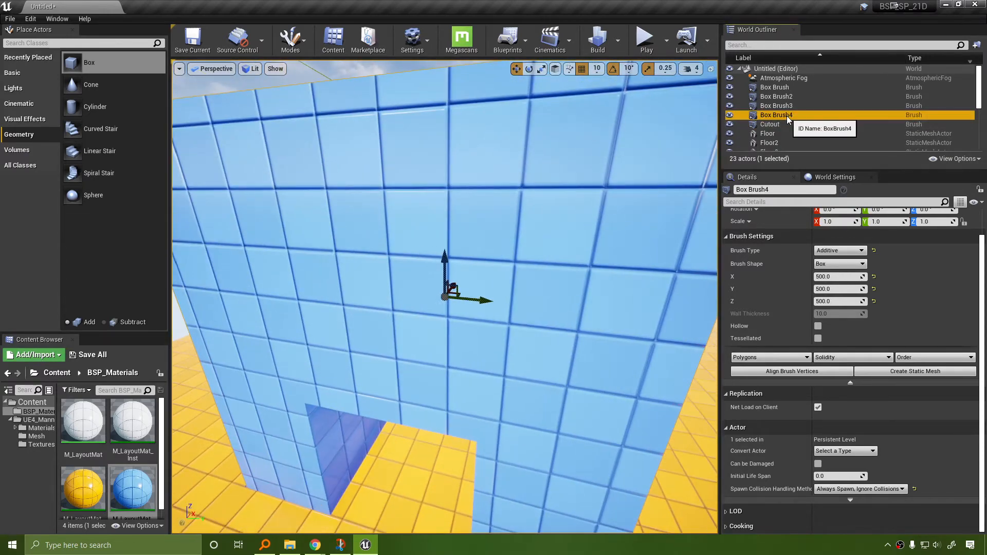
pyautogui.click(787, 116)
pyautogui.write('cut')
pyautogui.press('BackSpace')
pyautogui.press('BackSpace')
pyautogui.press('BackSpace')
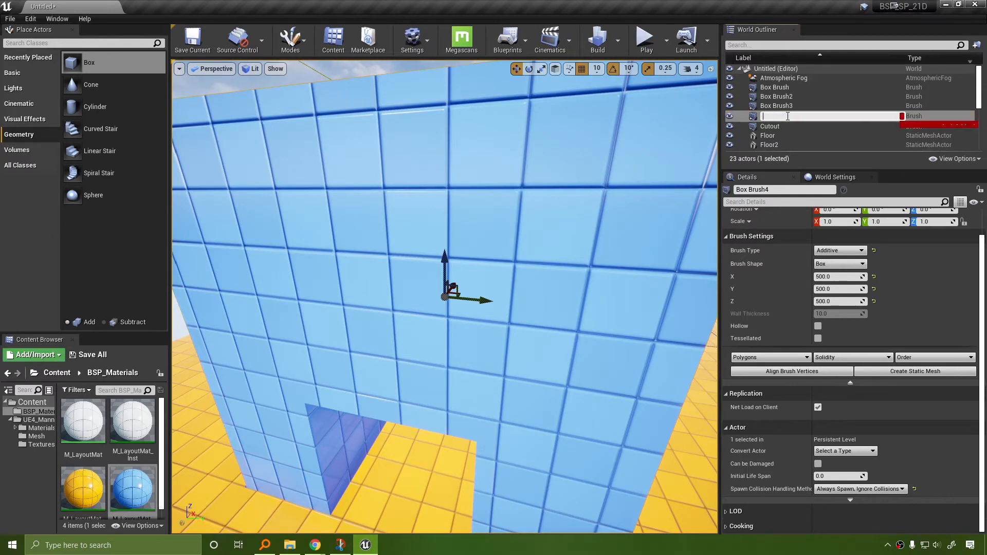
pyautogui.write('CutBox')
pyautogui.press('Return')
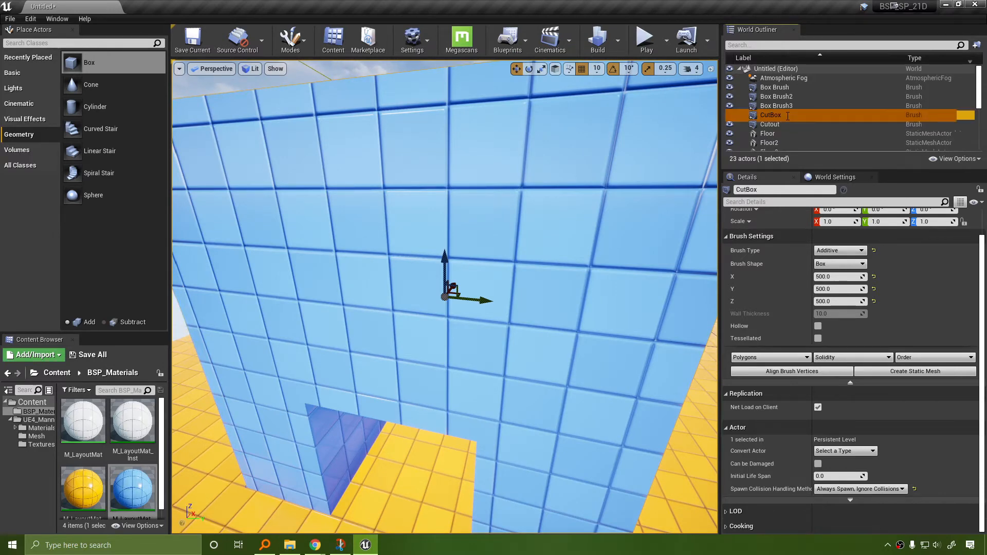
# Raise the Cutout brush along the Z axis so it cuts through the cube above the floor.
pyautogui.press('s')
pyautogui.moveTo(598, 232); pyautogui.dragTo(573, 230, button='right')
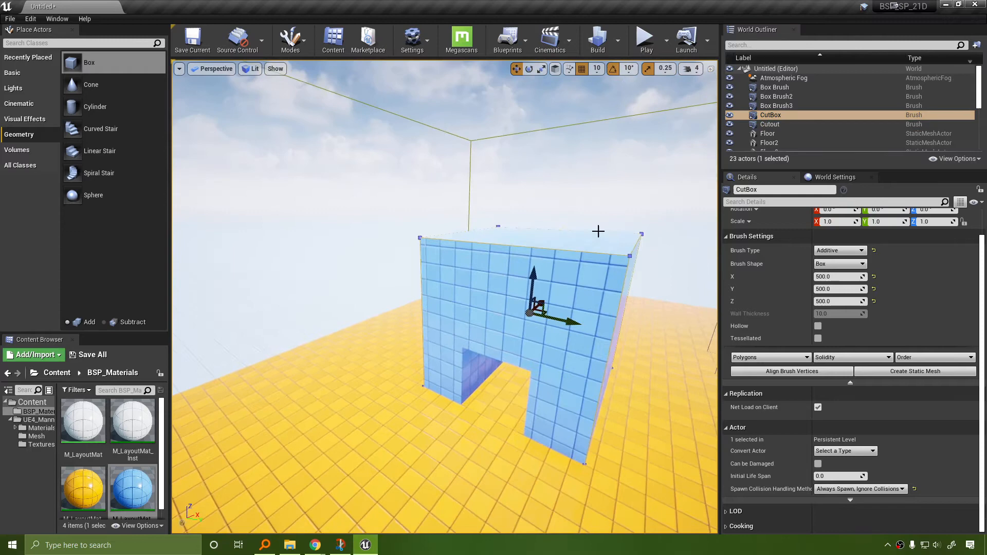
pyautogui.doubleClick(769, 124)
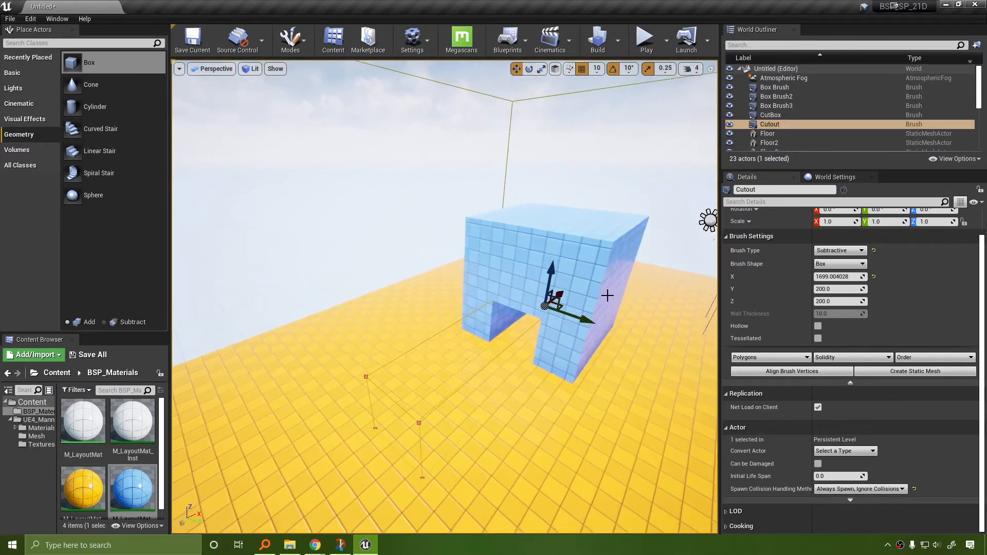
pyautogui.moveTo(565, 220); pyautogui.dragTo(565, 213)
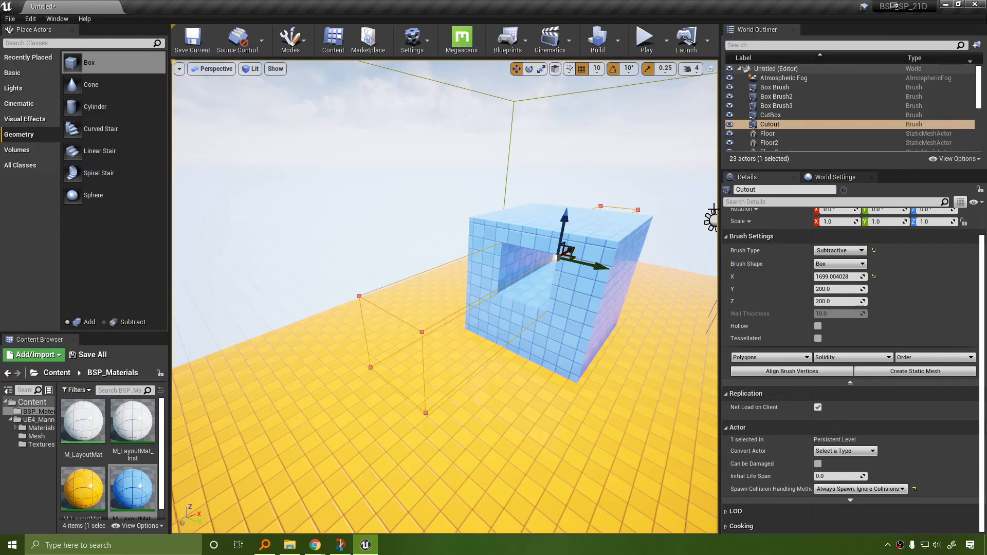
# Slide the Cutout brush along Y past the cube's side, lower it slightly, and slide it back inside the cube.
pyautogui.moveTo(637, 261); pyautogui.dragTo(561, 298)
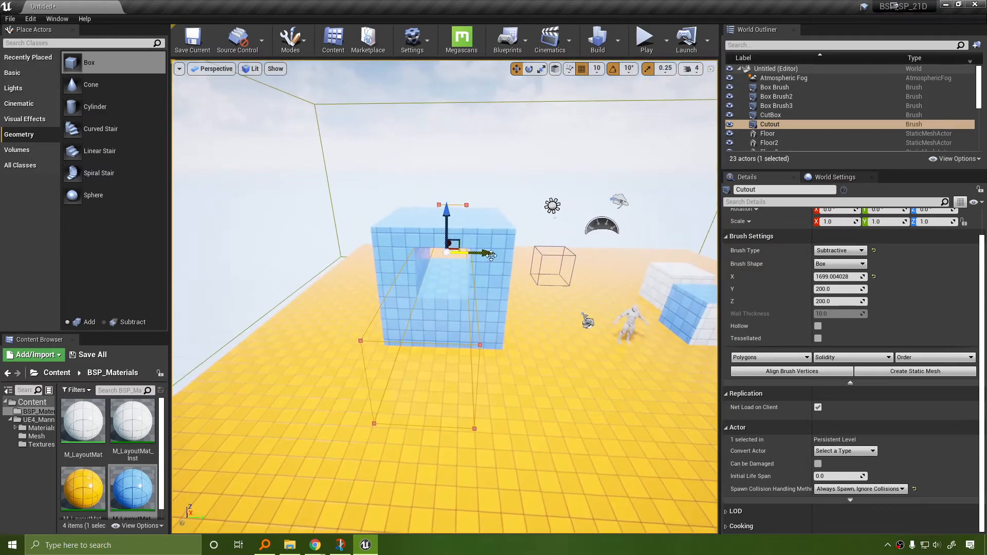
pyautogui.moveTo(452, 255)
pyautogui.mouseDown()
pyautogui.moveTo(462, 293)
pyautogui.moveTo(469, 255)
pyautogui.moveTo(529, 260)
pyautogui.mouseUp()
pyautogui.scroll(-5, 469, 255)
pyautogui.moveTo(492, 232)
pyautogui.mouseDown()
pyautogui.moveTo(491, 209)
pyautogui.moveTo(489, 254)
pyautogui.mouseUp()
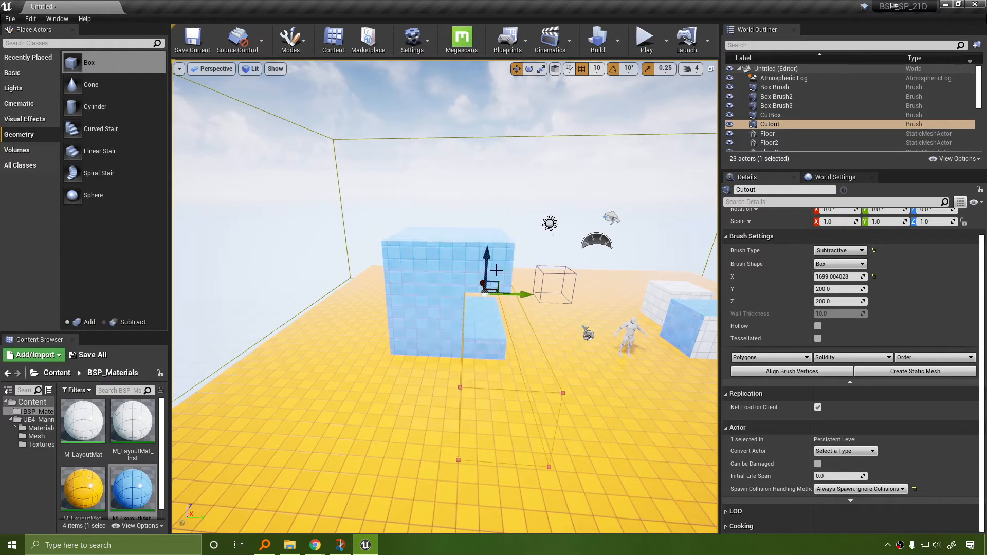
pyautogui.moveTo(525, 294); pyautogui.dragTo(480, 293)
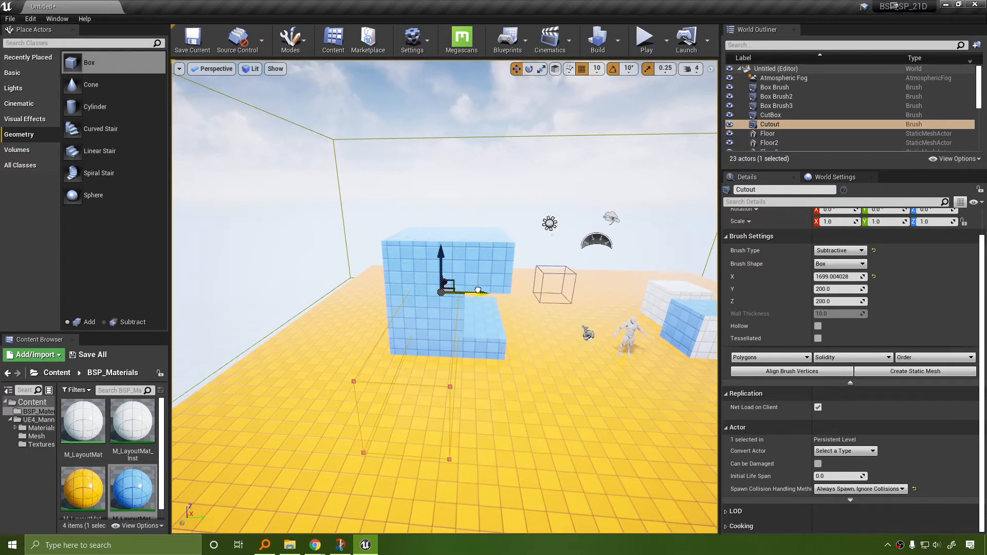
pyautogui.moveTo(479, 293)
pyautogui.mouseDown(button='right')
pyautogui.moveTo(493, 282)
pyautogui.moveTo(570, 352)
pyautogui.mouseUp(button='right')
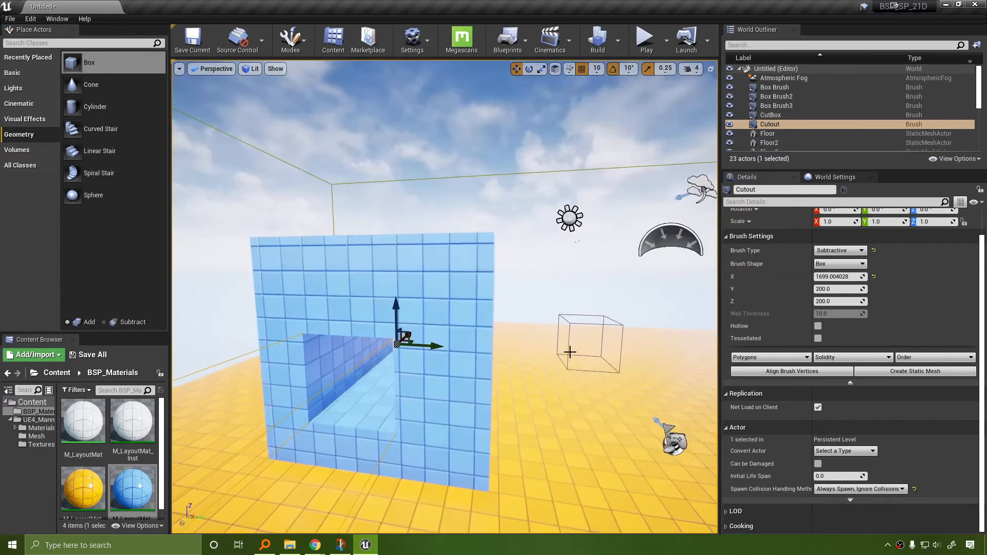
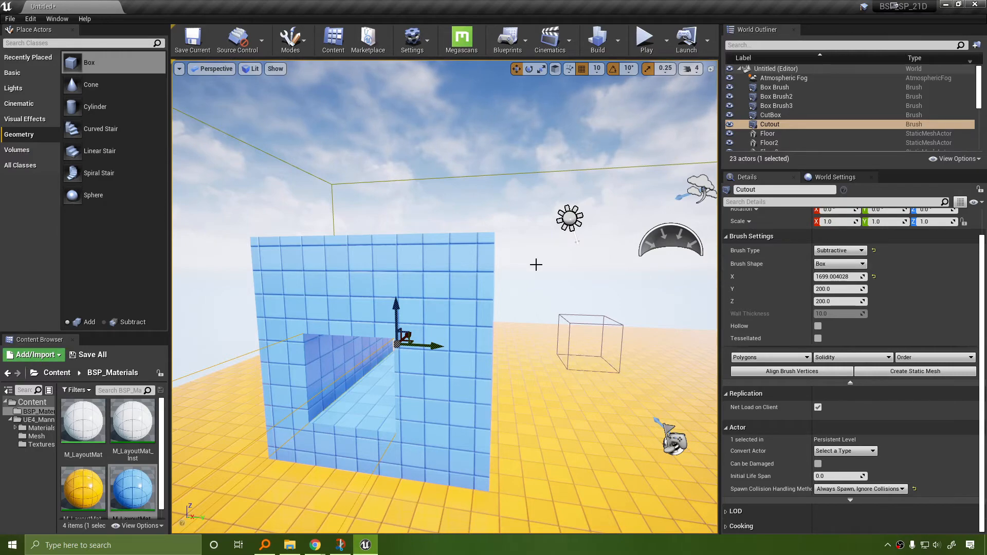
# Enter Brush Editing mode and select the front face of the CutBox cube.
pyautogui.press('s')
pyautogui.moveTo(535, 264)
pyautogui.mouseDown(button='right')
pyautogui.moveTo(519, 329)
pyautogui.moveTo(565, 318)
pyautogui.moveTo(526, 280)
pyautogui.mouseUp(button='right')
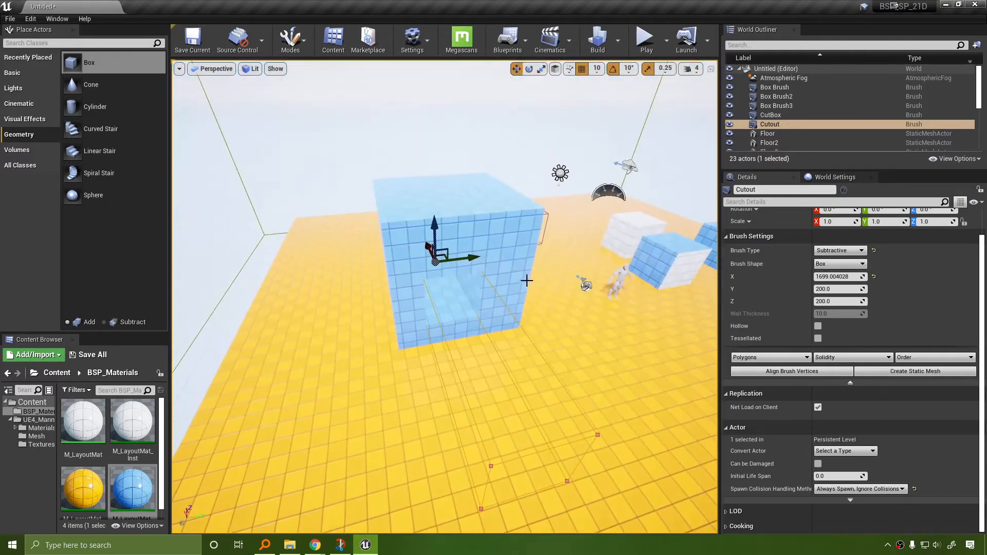
pyautogui.click(290, 38)
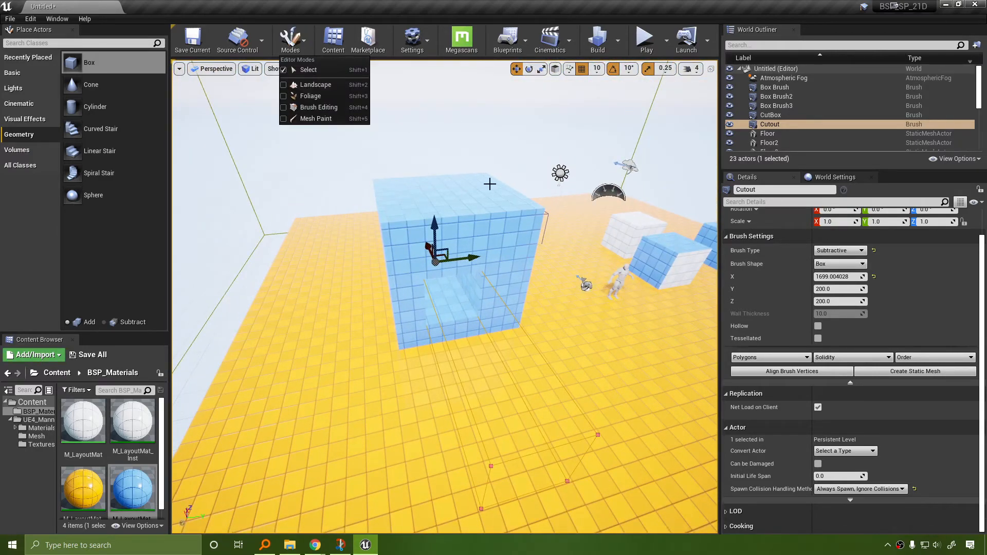
pyautogui.click(318, 107)
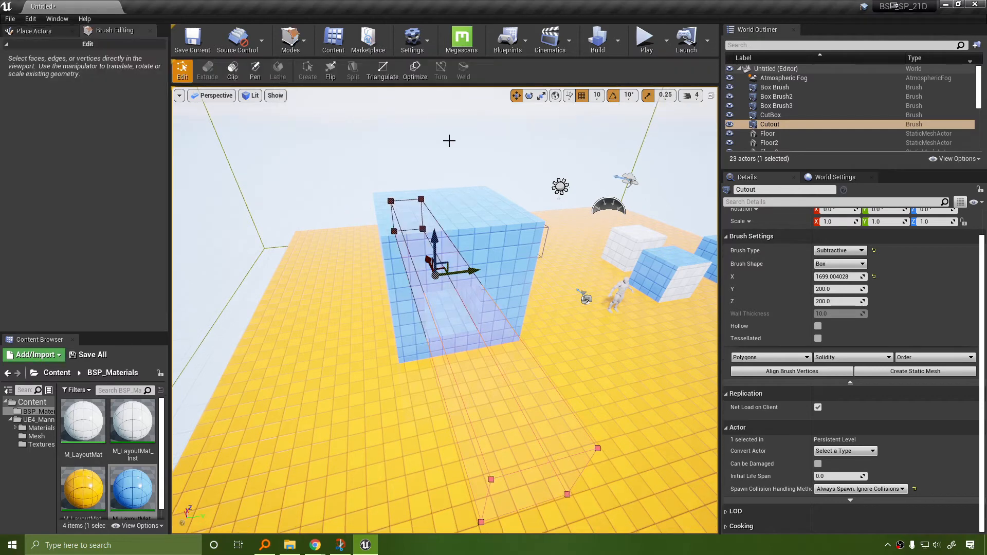
pyautogui.click(468, 204)
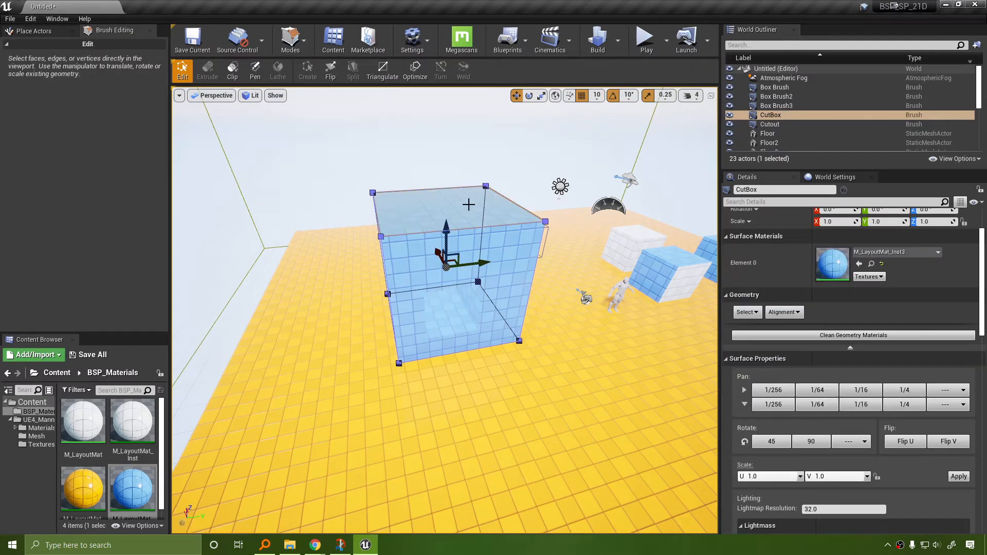
pyautogui.moveTo(468, 204)
pyautogui.mouseDown(button='right')
pyautogui.moveTo(454, 216)
pyautogui.moveTo(453, 201)
pyautogui.moveTo(447, 282)
pyautogui.moveTo(459, 270)
pyautogui.mouseUp(button='right')
pyautogui.press('w')
pyautogui.click(468, 204)
pyautogui.moveTo(592, 311); pyautogui.dragTo(481, 319, button='right')
pyautogui.click(539, 265)
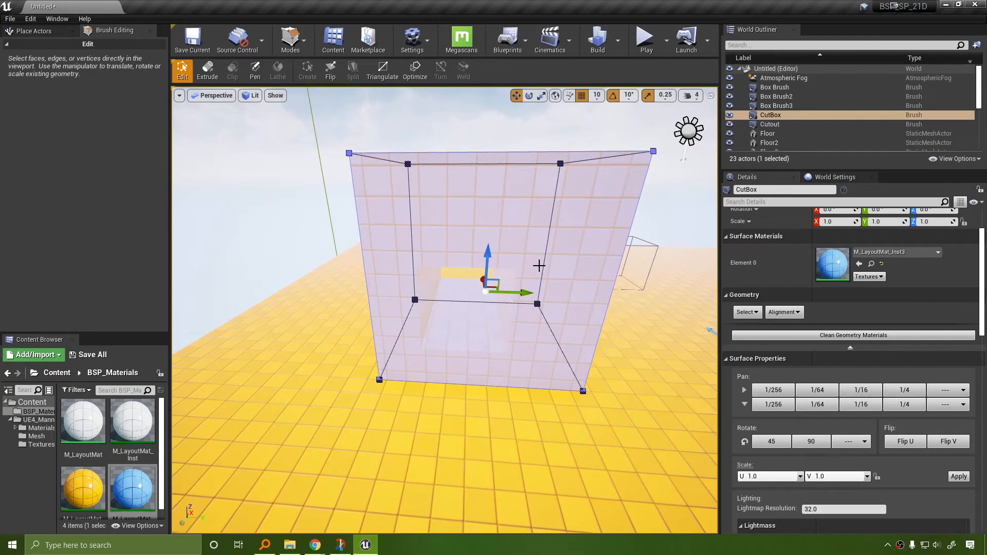
# Select the Cutout brush to inspect its editable vertices and open the list of editor modes.
pyautogui.moveTo(539, 265)
pyautogui.mouseDown(button='right')
pyautogui.moveTo(572, 300)
pyautogui.moveTo(442, 270)
pyautogui.moveTo(519, 271)
pyautogui.moveTo(553, 289)
pyautogui.mouseUp(button='right')
pyautogui.click(767, 125)
pyautogui.click(507, 278)
pyautogui.click(305, 50)
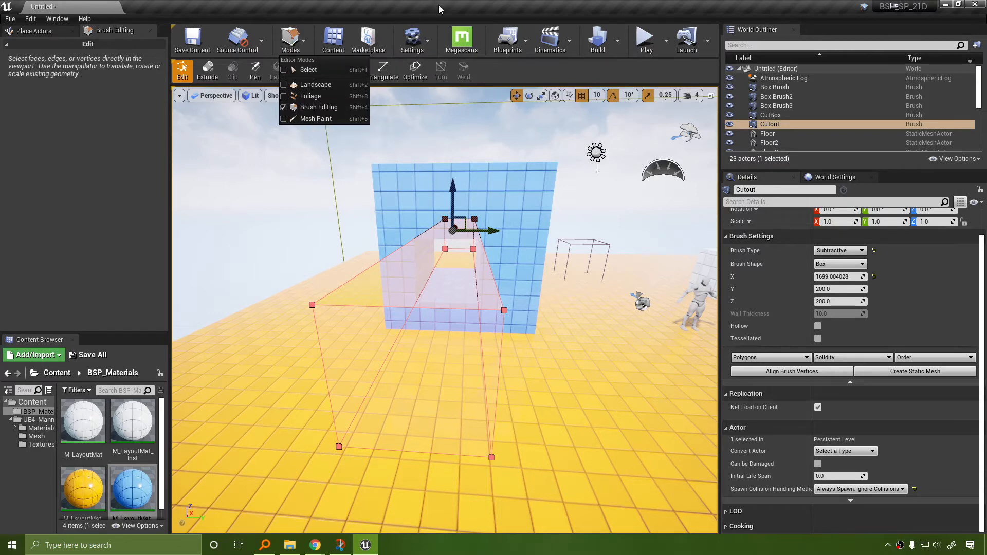
pyautogui.moveTo(535, 234); pyautogui.dragTo(478, 241, button='right')
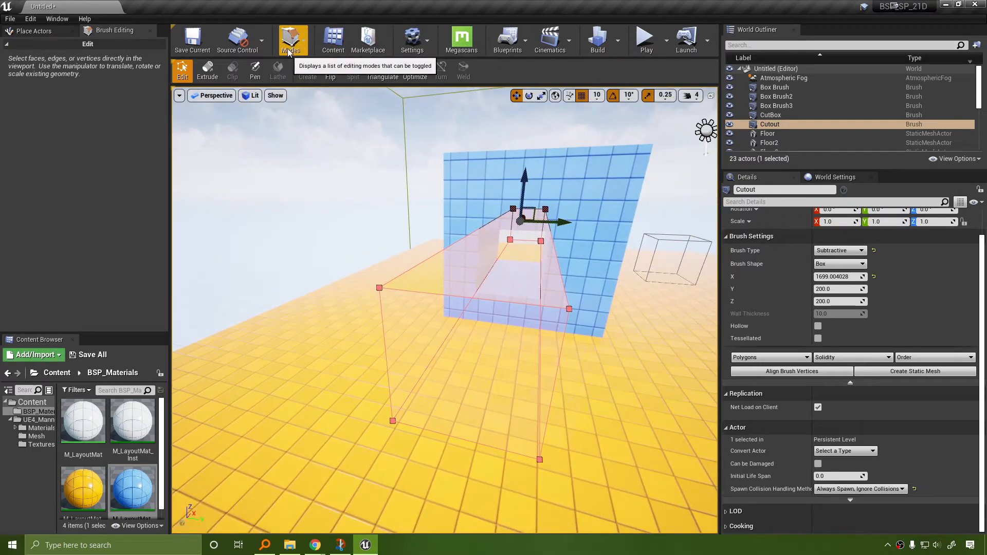
pyautogui.click(291, 40)
pyautogui.click(303, 37)
pyautogui.click(302, 39)
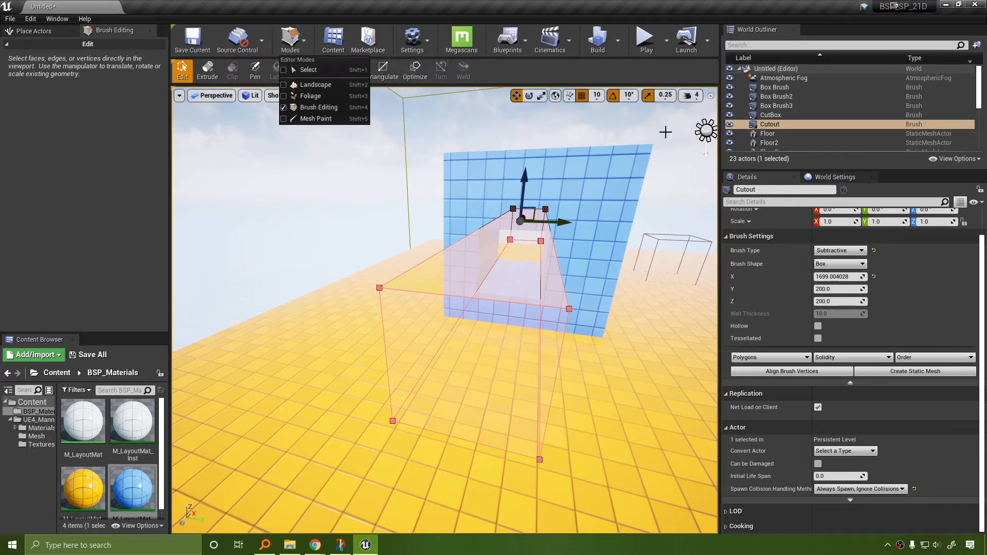
# Alternate the selection between the wireframe PostProcessVolume beside the cube and the front face of CutBox.
pyautogui.click(667, 239)
pyautogui.click(668, 240)
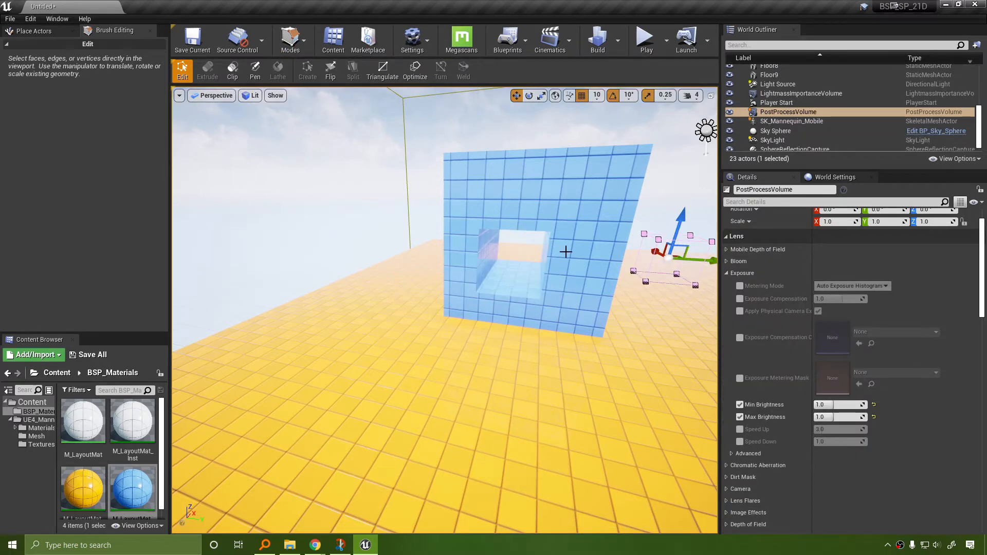
pyautogui.click(552, 196)
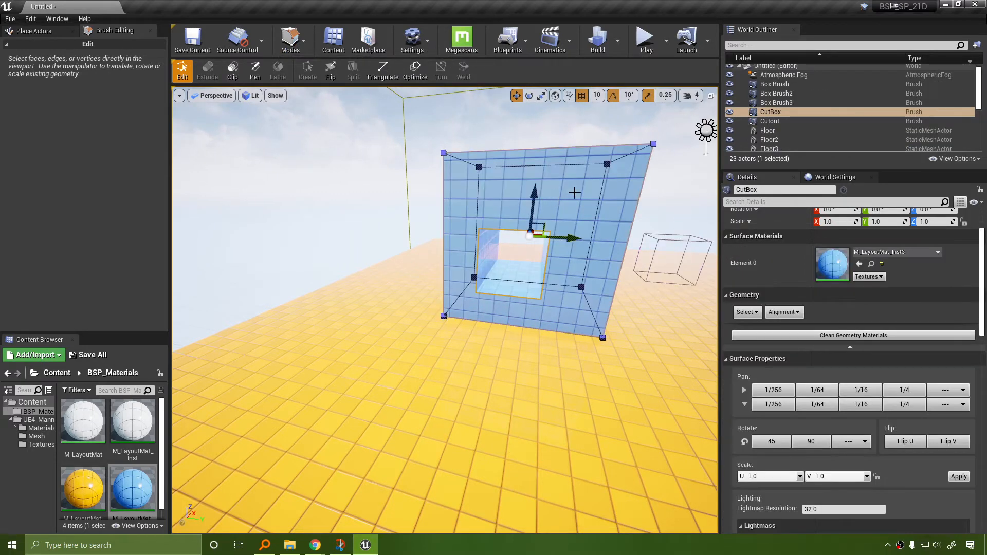
pyautogui.click(752, 113)
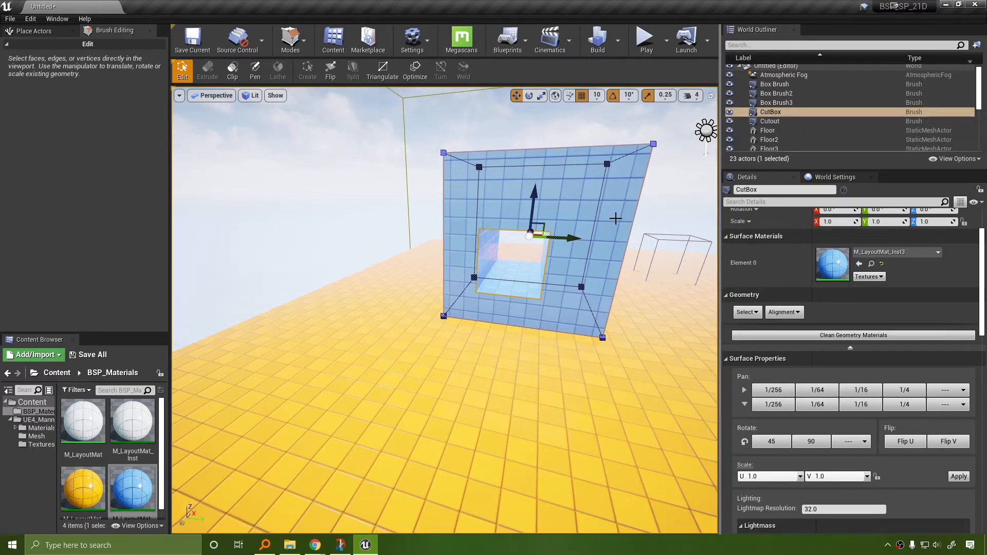
pyautogui.click(709, 241)
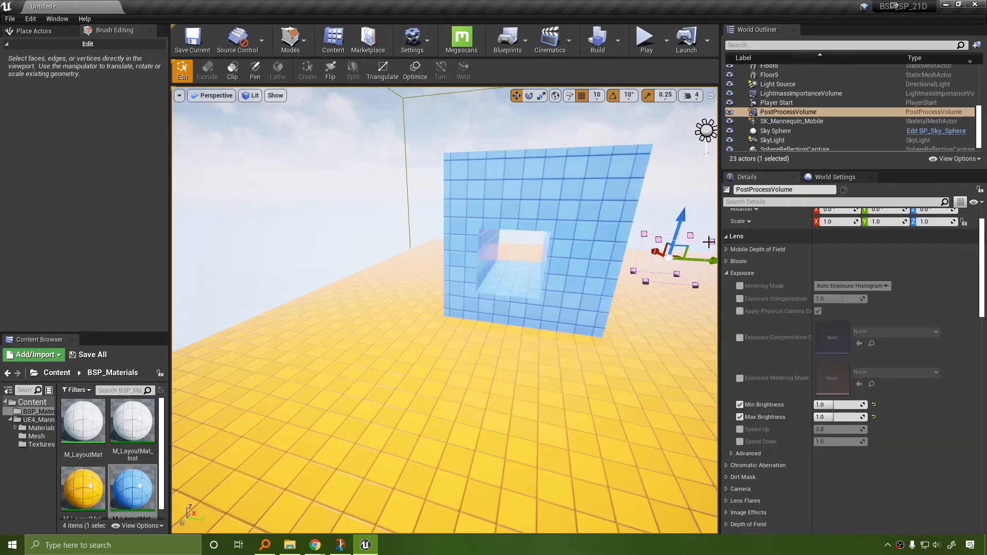
pyautogui.click(614, 164)
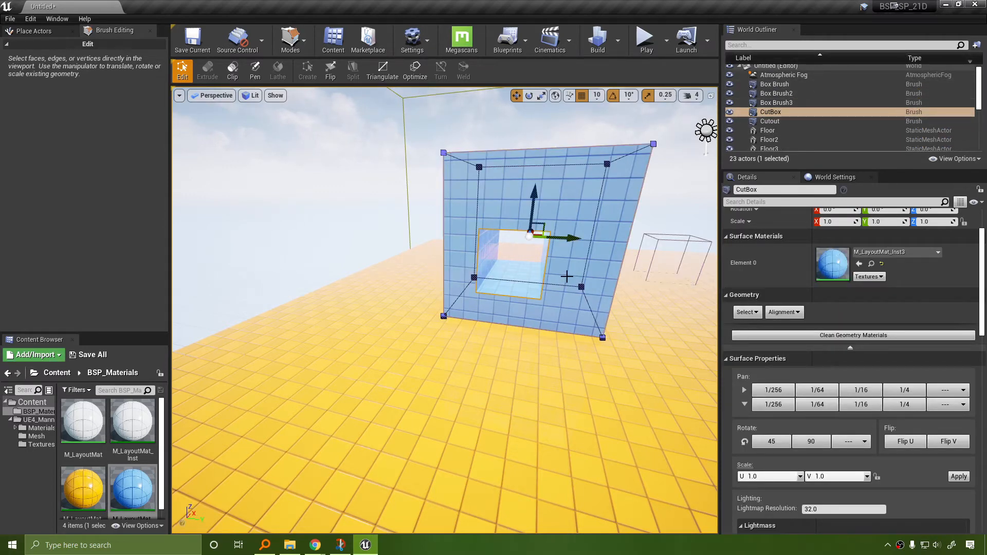
# Clear the selection, pick the Cutout brush through the opening's inner wall, and select the whole CutBox brush.
pyautogui.moveTo(566, 276); pyautogui.dragTo(540, 257, button='right')
pyautogui.click(634, 280)
pyautogui.moveTo(634, 280); pyautogui.dragTo(612, 253, button='right')
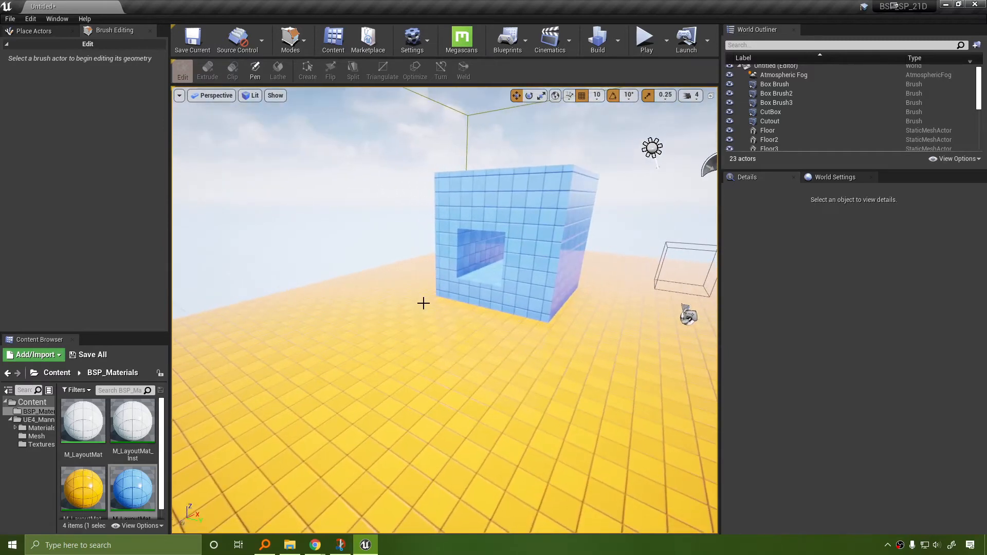
pyautogui.click(484, 253)
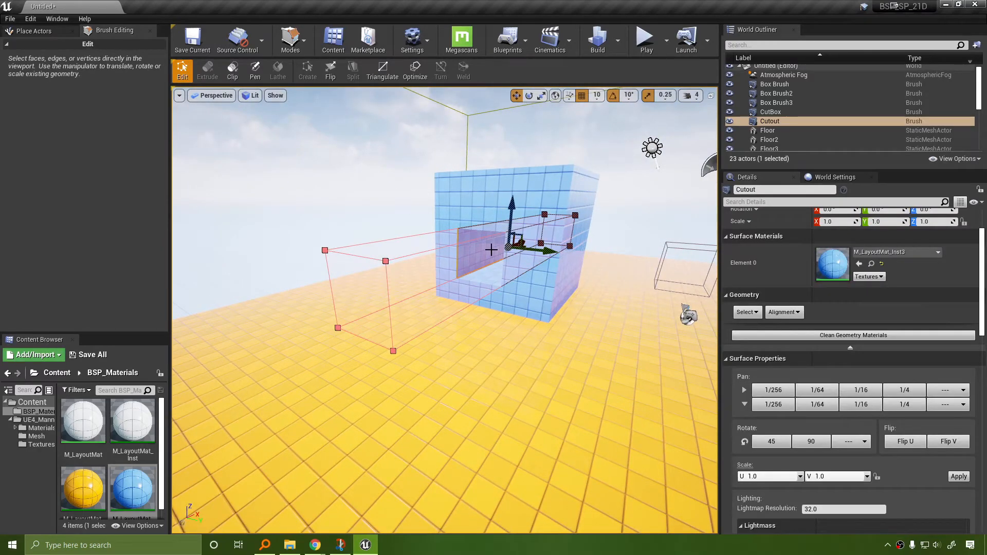
pyautogui.press('Escape')
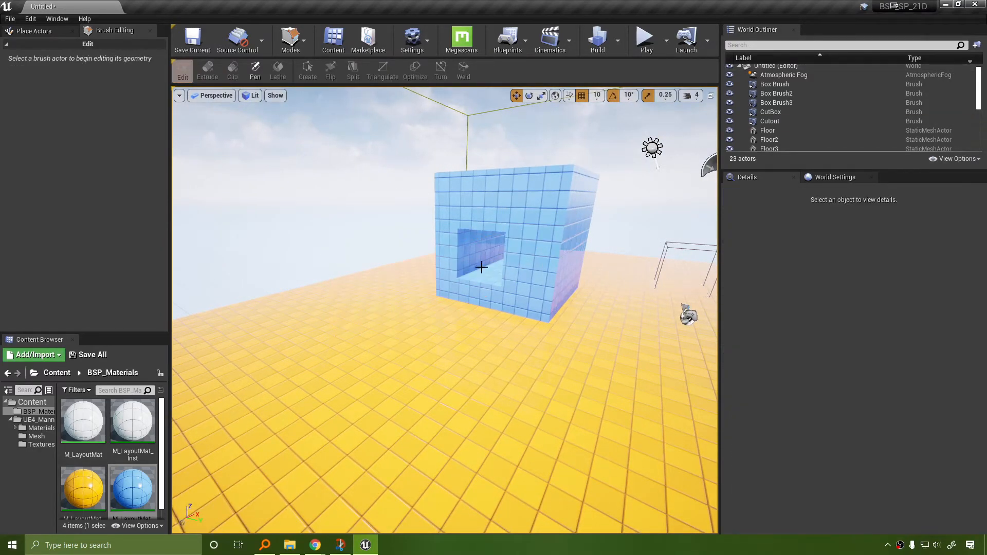
pyautogui.click(484, 253)
pyautogui.click(770, 113)
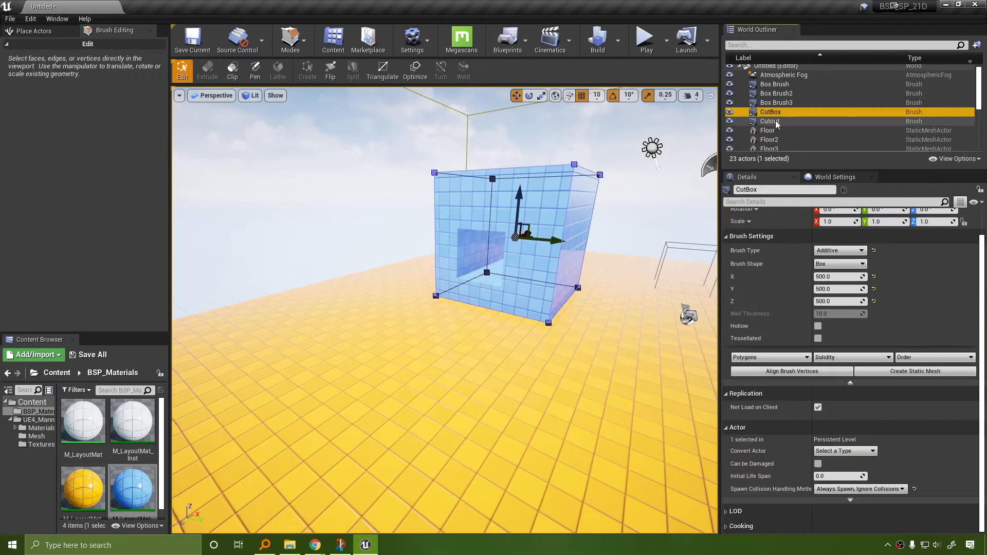
# Select the Cutout brush and switch from Brush Editing back to Select mode.
pyautogui.click(776, 124)
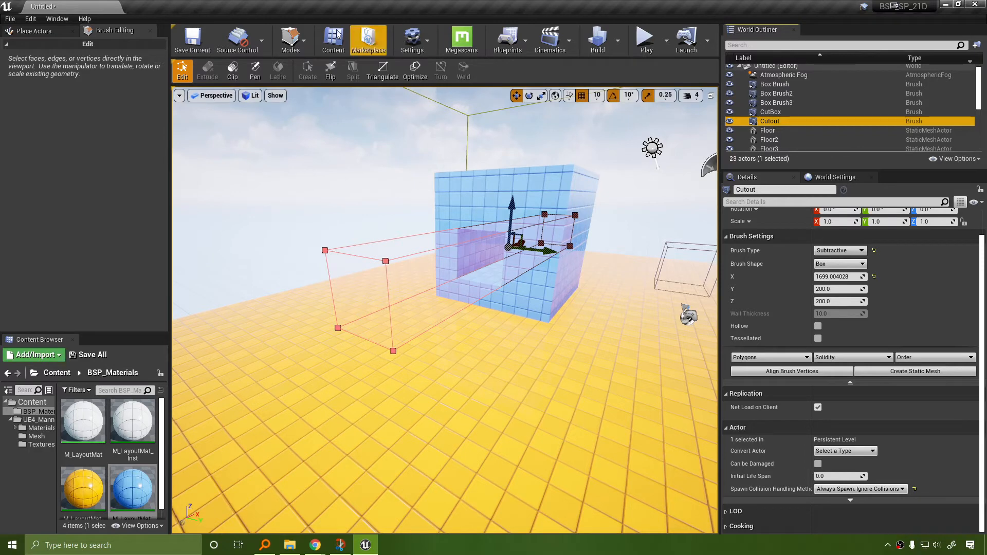
pyautogui.click(291, 37)
pyautogui.click(308, 71)
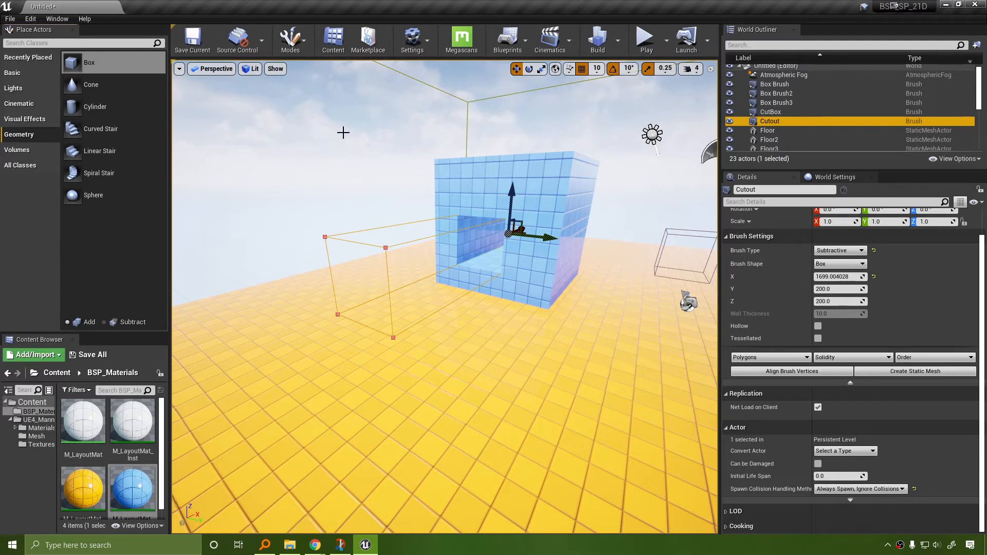
# Apply the yellow layout material to the floor of the opening cut through the CutBox cube.
pyautogui.moveTo(390, 314)
pyautogui.mouseDown(button='right')
pyautogui.moveTo(427, 313)
pyautogui.moveTo(391, 314)
pyautogui.mouseUp(button='right')
pyautogui.press('w')
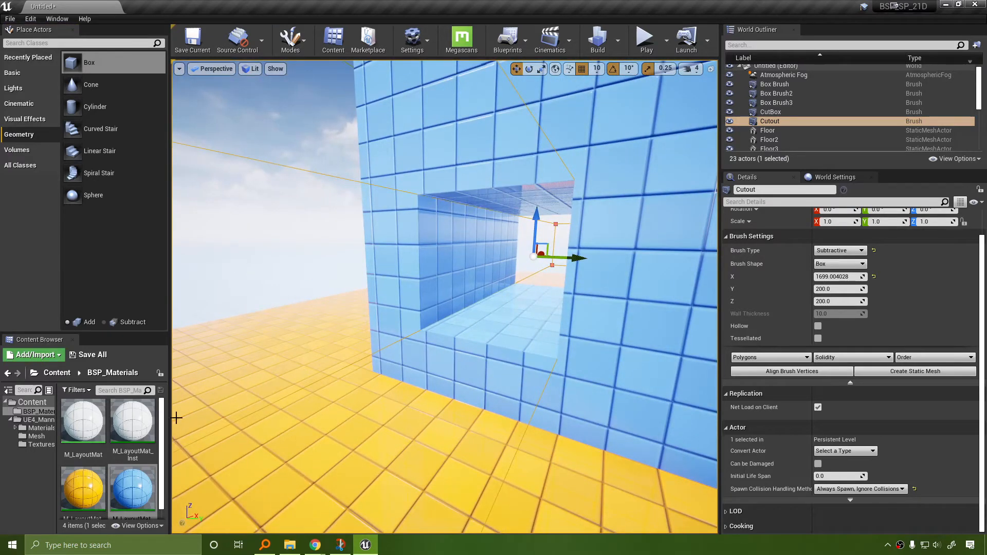
pyautogui.moveTo(83, 487); pyautogui.dragTo(538, 357)
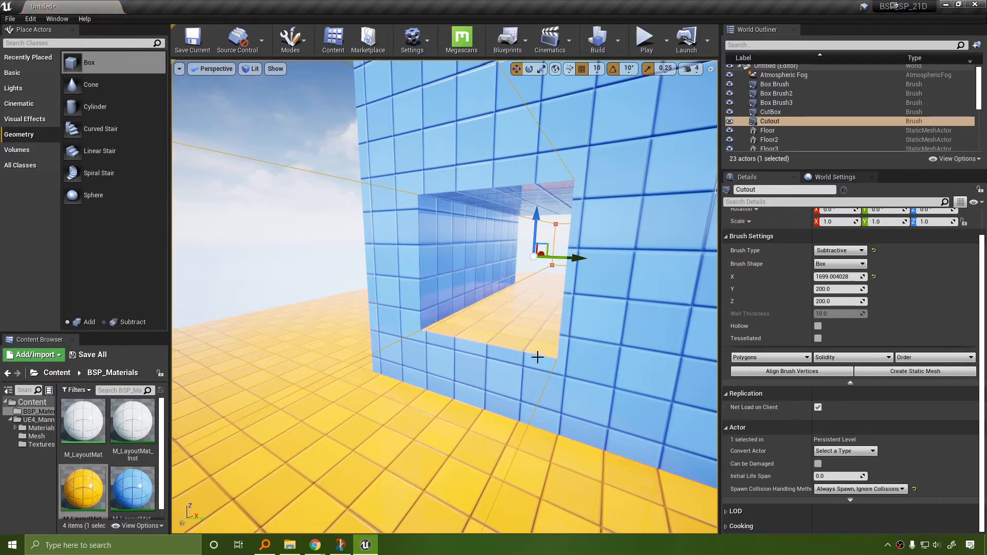
pyautogui.press('f')
pyautogui.scroll(6, 400, 332)
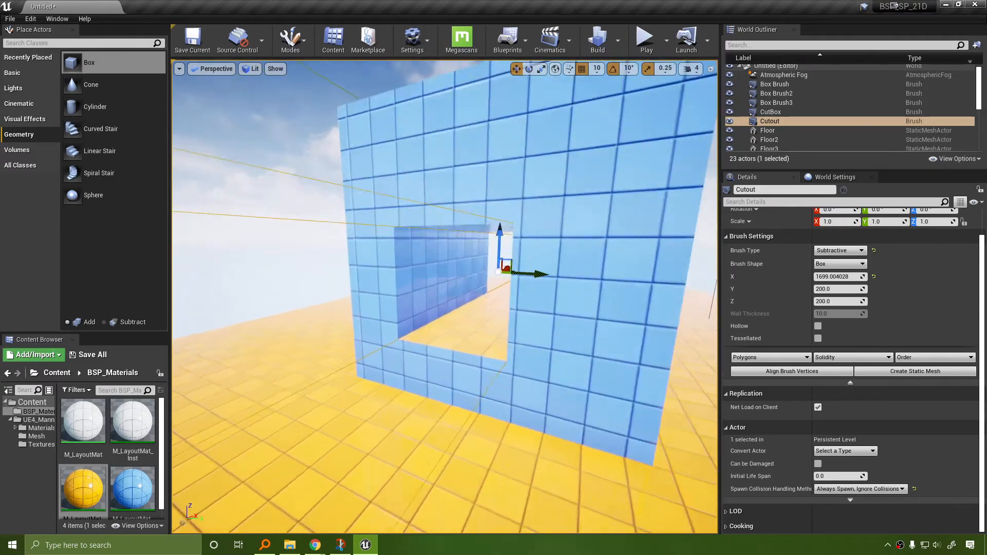
# Apply the white M_LayoutMat_Inst material to both side walls inside the CutBox opening.
pyautogui.moveTo(134, 421); pyautogui.dragTo(437, 289)
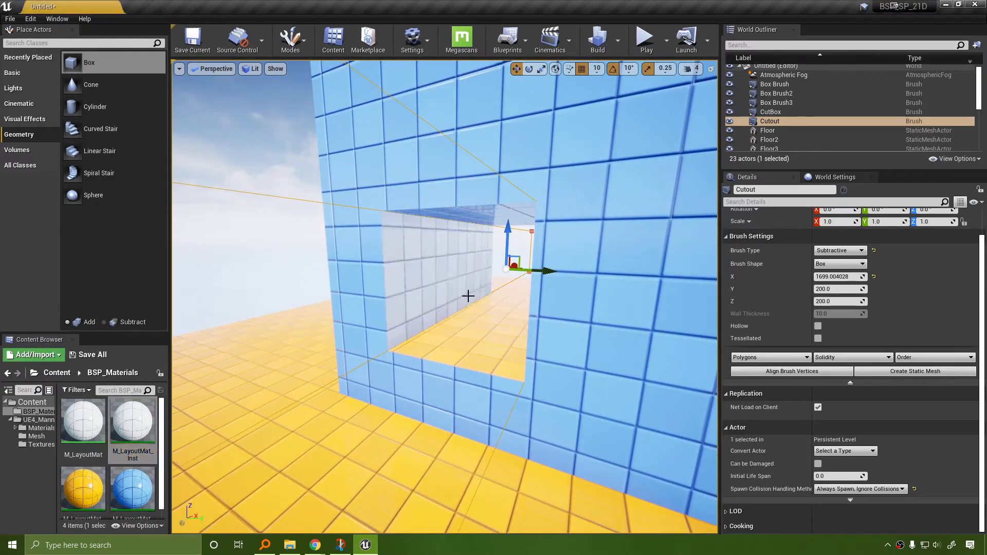
pyautogui.press('a')
pyautogui.moveTo(467, 296)
pyautogui.mouseDown(button='right')
pyautogui.moveTo(534, 290)
pyautogui.moveTo(544, 251)
pyautogui.moveTo(540, 273)
pyautogui.moveTo(478, 283)
pyautogui.moveTo(488, 293)
pyautogui.moveTo(539, 293)
pyautogui.moveTo(478, 308)
pyautogui.mouseUp(button='right')
pyautogui.press('d')
pyautogui.press('w')
pyautogui.press('s')
pyautogui.press('a')
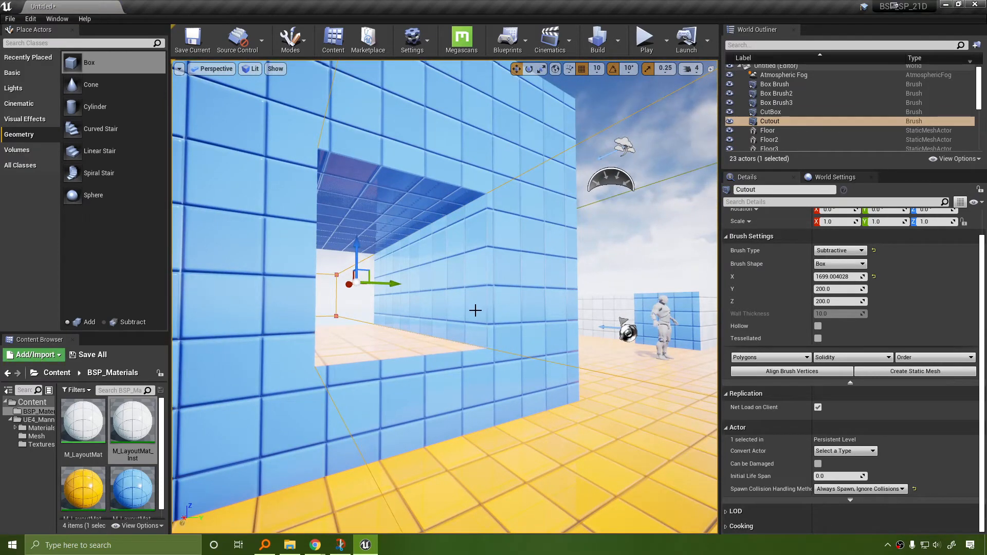
pyautogui.click(452, 278)
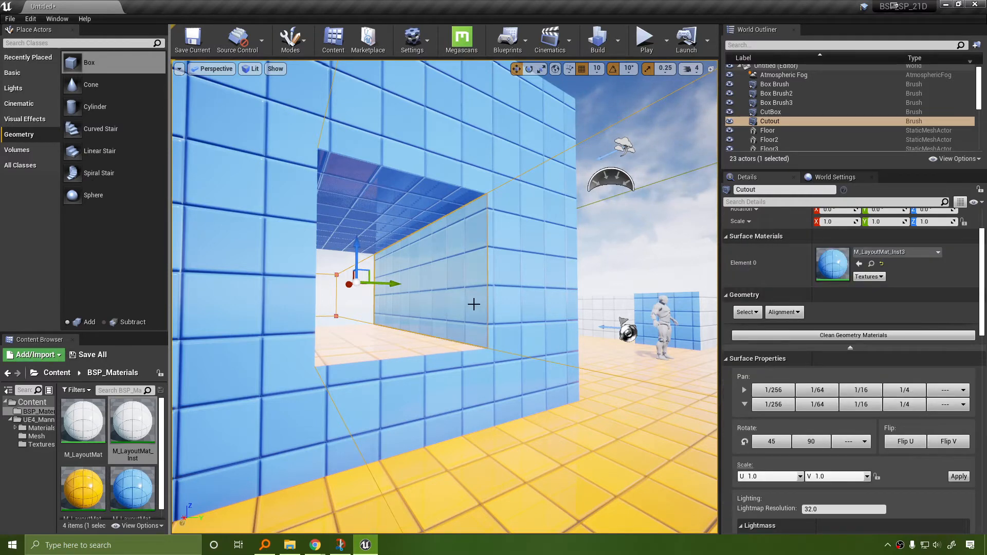
pyautogui.keyDown('alt'); pyautogui.click(453, 281); pyautogui.keyUp('alt')
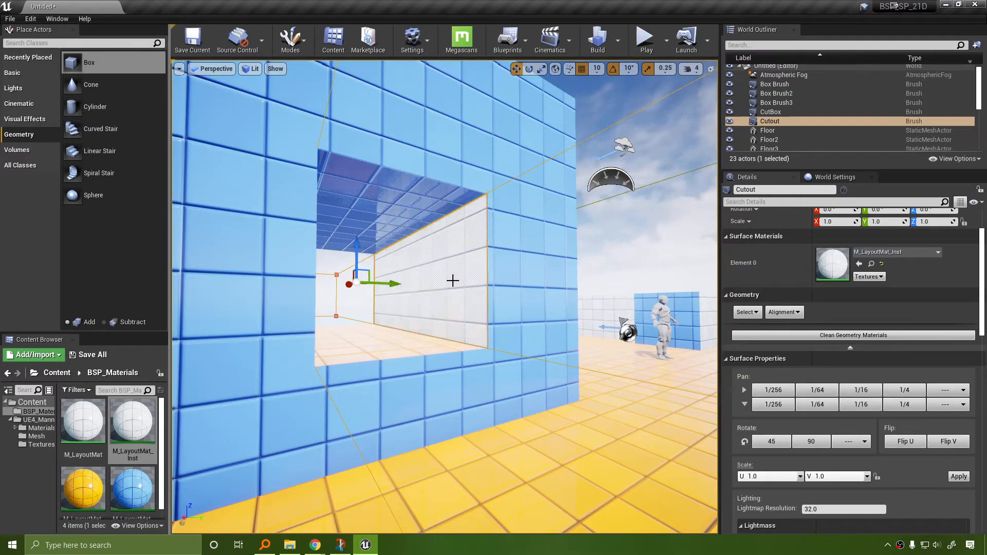
# Apply the white M_LayoutMat_Inst material to the ceiling of the CutBox opening.
pyautogui.press('d')
pyautogui.moveTo(453, 280); pyautogui.dragTo(391, 242, button='right')
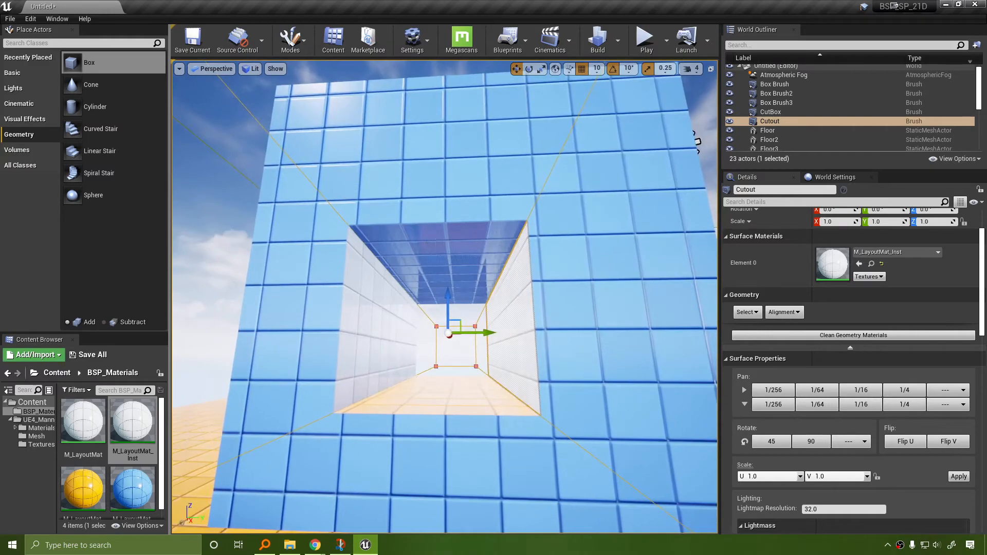
pyautogui.click(452, 281)
pyautogui.keyDown('alt'); pyautogui.click(455, 248); pyautogui.keyUp('alt')
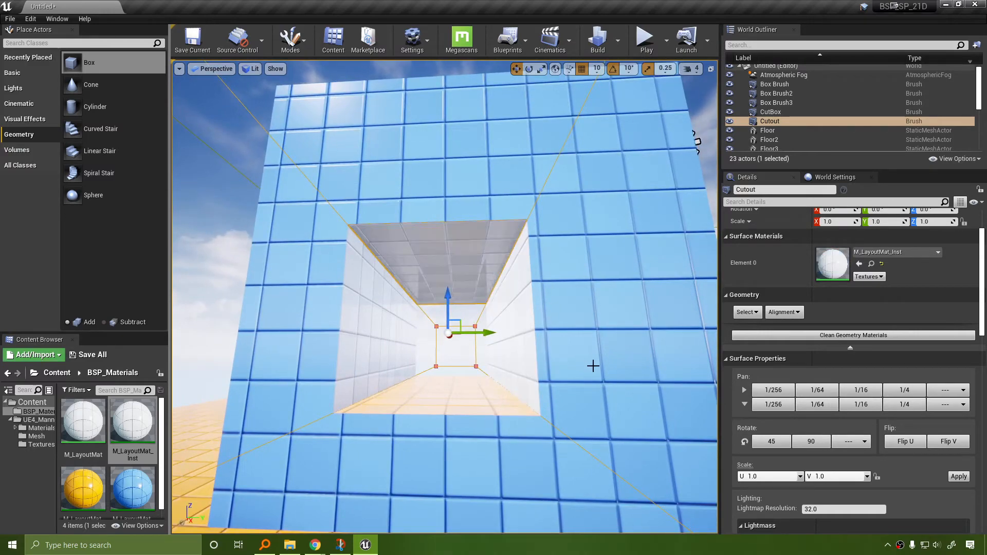
# Move the Cutout brush along its Y axis out of the side of the CutBox cube.
pyautogui.moveTo(593, 365); pyautogui.dragTo(485, 207, button='right')
pyautogui.press('s')
pyautogui.press('d')
pyautogui.press('a')
pyautogui.press('w')
pyautogui.press('s')
pyautogui.press('d')
pyautogui.press('w')
pyautogui.press('s')
pyautogui.press('s')
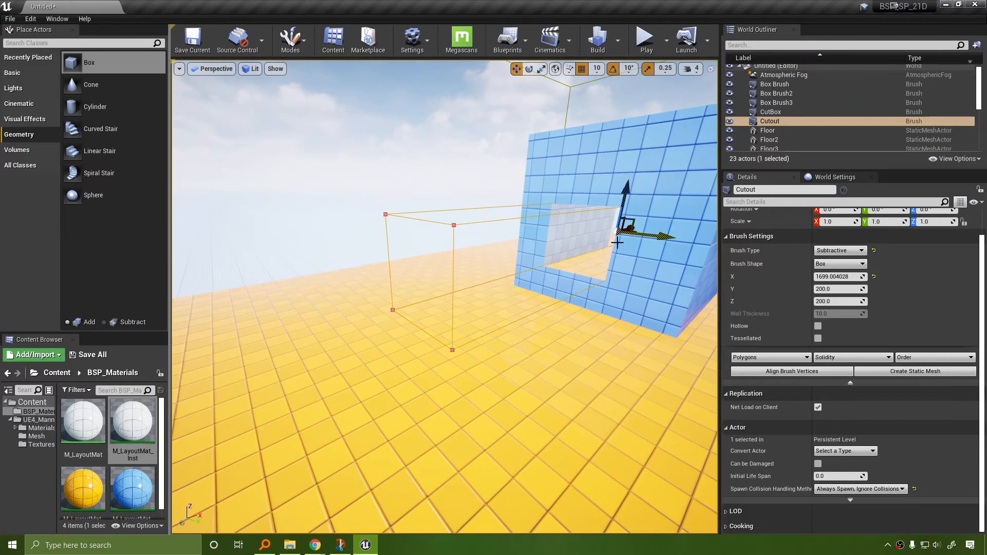
pyautogui.moveTo(616, 243); pyautogui.dragTo(660, 237, button='right')
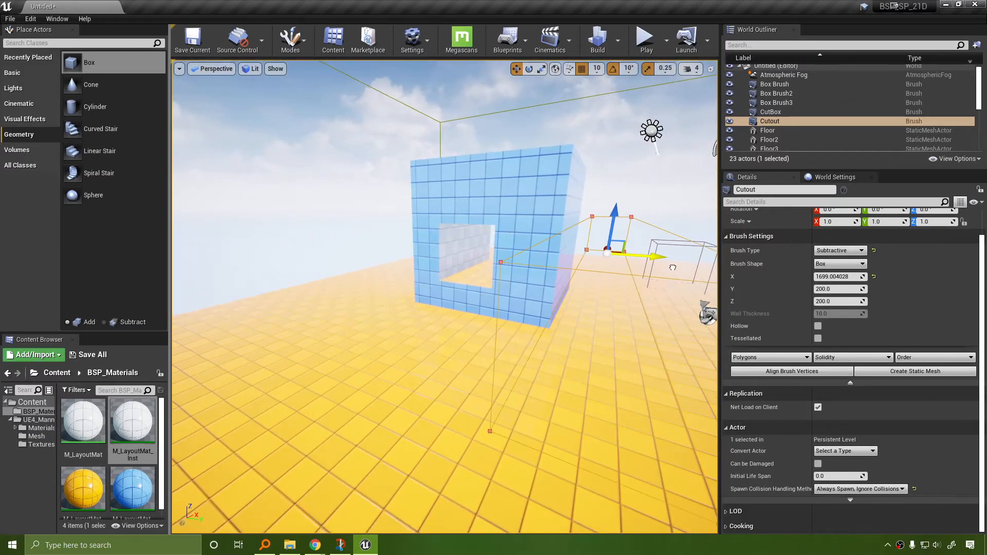
pyautogui.press('w')
pyautogui.moveTo(636, 276); pyautogui.dragTo(686, 273, button='right')
pyautogui.press('s')
# Move the Cutout brush back so that it passes through the CutBox cube.
pyautogui.moveTo(439, 256); pyautogui.dragTo(440, 257)
pyautogui.moveTo(429, 288)
pyautogui.mouseDown(button='right')
pyautogui.moveTo(403, 291)
pyautogui.moveTo(460, 285)
pyautogui.mouseUp(button='right')
pyautogui.press('w')
pyautogui.press('s')
pyautogui.moveTo(386, 268); pyautogui.dragTo(388, 268, button='right')
pyautogui.press('d')
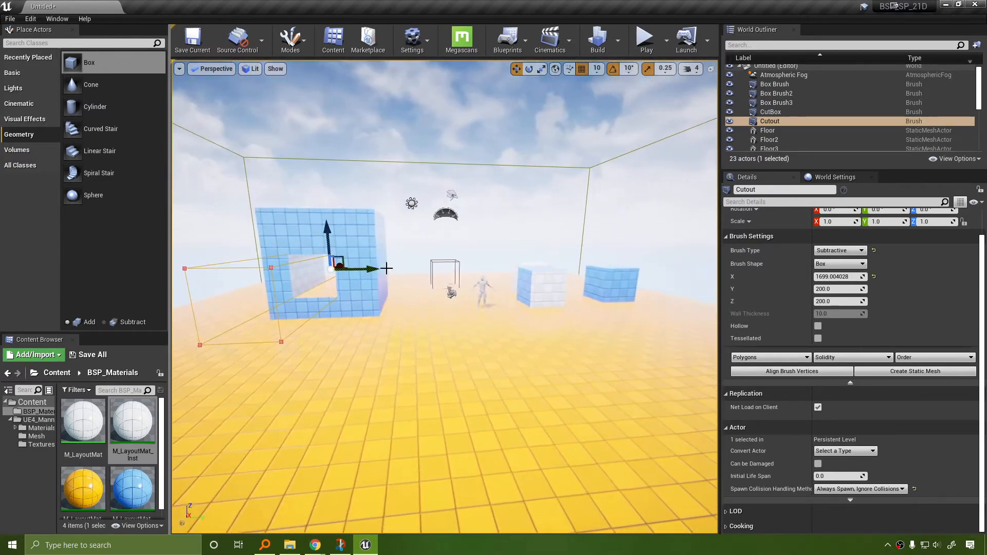
# Move the Cutout brush through the white boxes beyond the mannequin and on into the small blue box.
pyautogui.press('w')
pyautogui.moveTo(573, 310)
pyautogui.mouseDown(button='right')
pyautogui.moveTo(529, 332)
pyautogui.moveTo(561, 318)
pyautogui.mouseUp(button='right')
pyautogui.press('s')
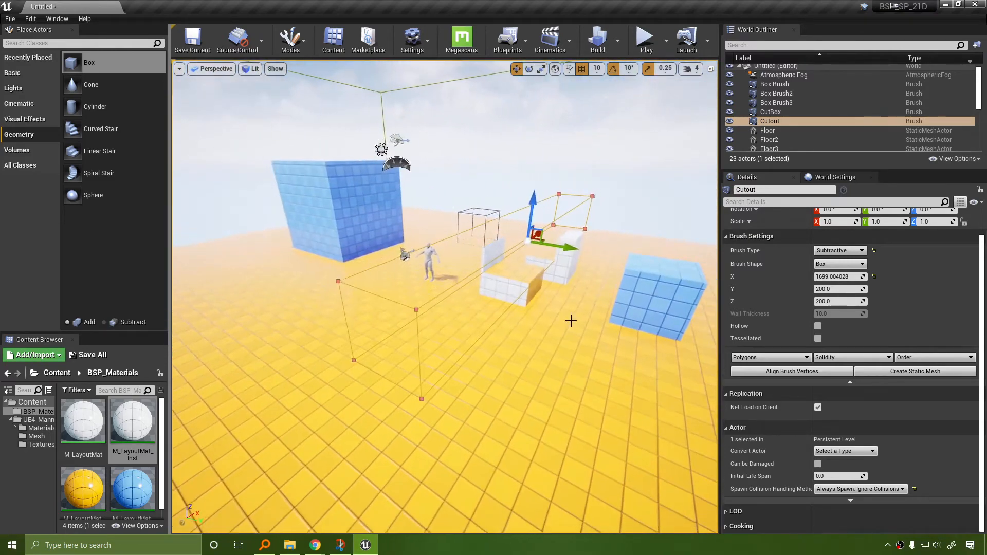
pyautogui.moveTo(571, 248); pyautogui.dragTo(695, 277)
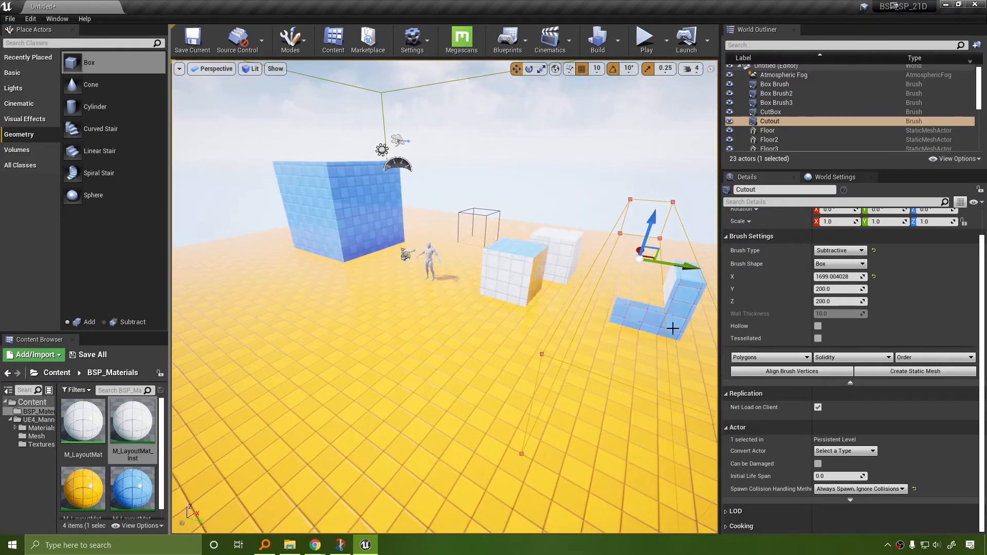
pyautogui.moveTo(637, 286); pyautogui.dragTo(642, 283, button='right')
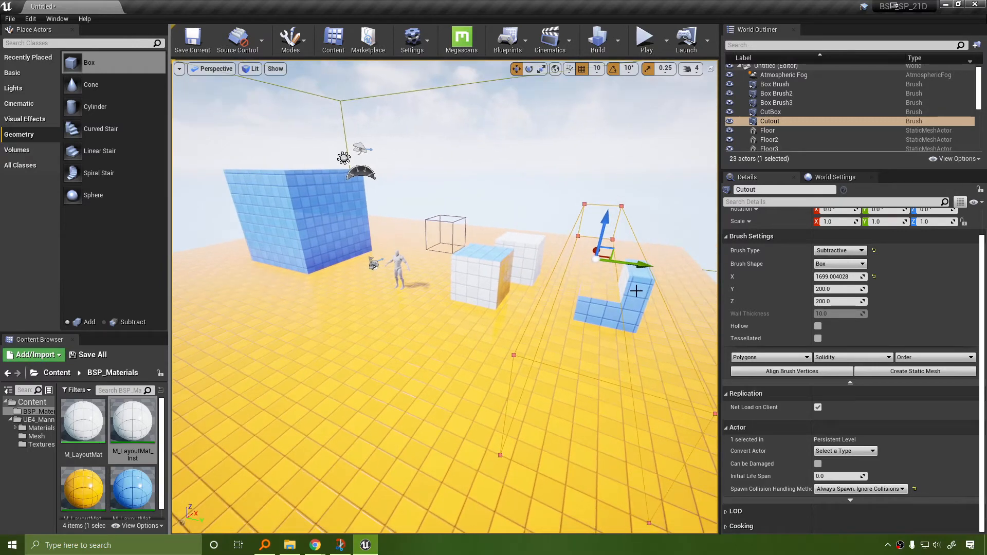
# Return the Cutout brush along Y to the CutBox cube and place its opening in the front face.
pyautogui.press('w')
pyautogui.moveTo(565, 293)
pyautogui.mouseDown(button='right')
pyautogui.moveTo(591, 283)
pyautogui.moveTo(550, 290)
pyautogui.mouseUp(button='right')
pyautogui.press('s')
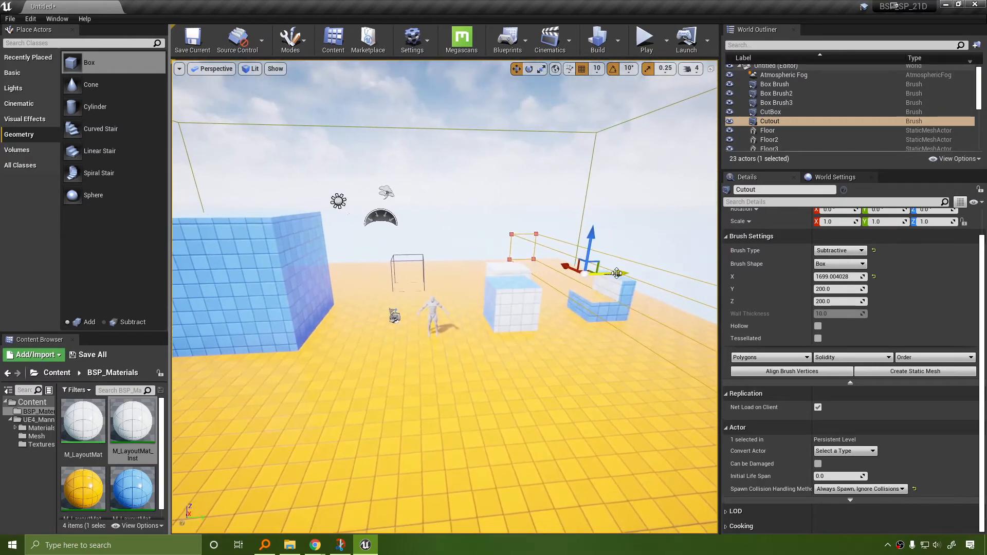
pyautogui.moveTo(621, 273); pyautogui.dragTo(318, 266)
pyautogui.press('f')
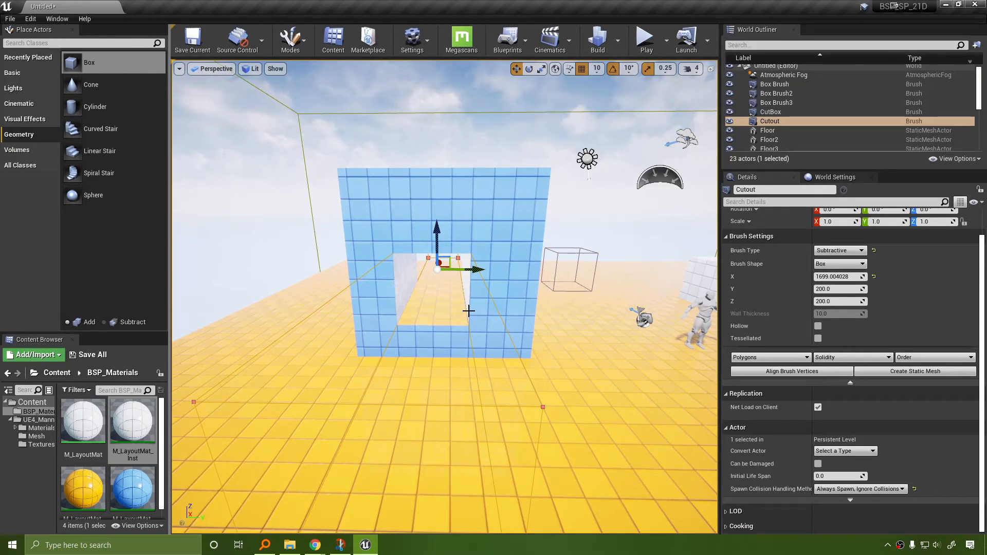
# Examine the cube from above, select the top face of CutBox, and clear the selection.
pyautogui.moveTo(551, 356); pyautogui.dragTo(237, 355, button='right')
pyautogui.press('w')
pyautogui.press('w')
pyautogui.press('s')
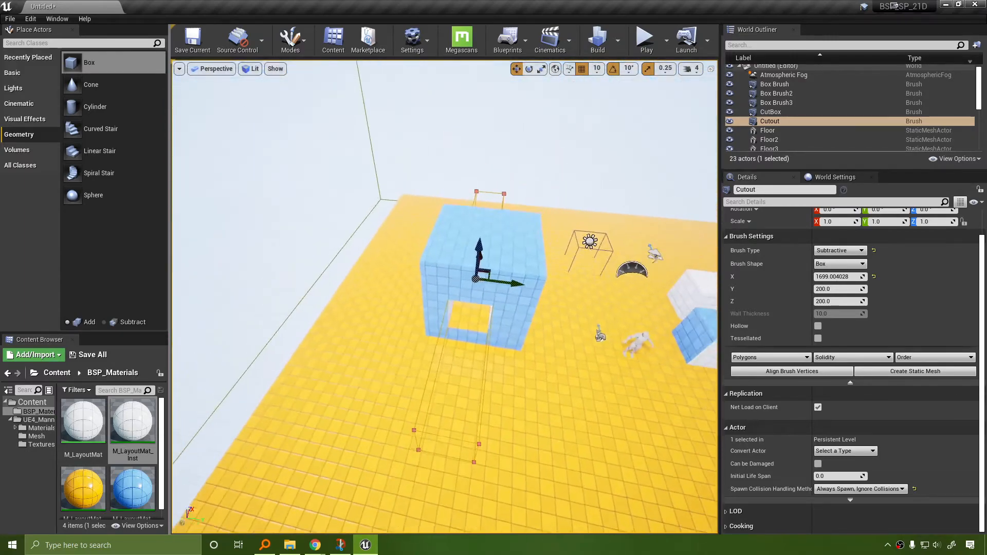
pyautogui.click(518, 261)
pyautogui.moveTo(502, 275); pyautogui.dragTo(504, 279, button='right')
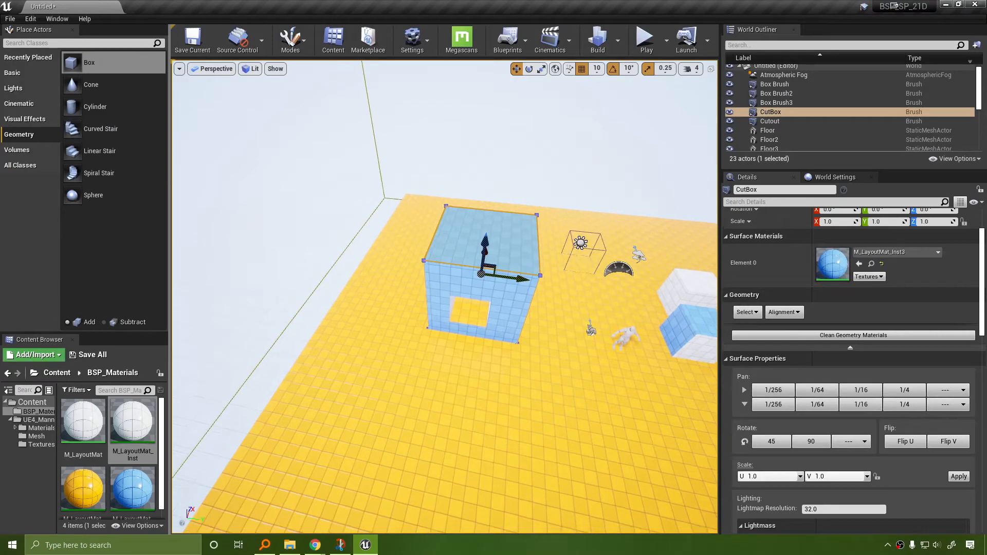
pyautogui.press('w')
pyautogui.moveTo(588, 334); pyautogui.dragTo(501, 329, button='right')
pyautogui.press('d')
pyautogui.press('Escape')
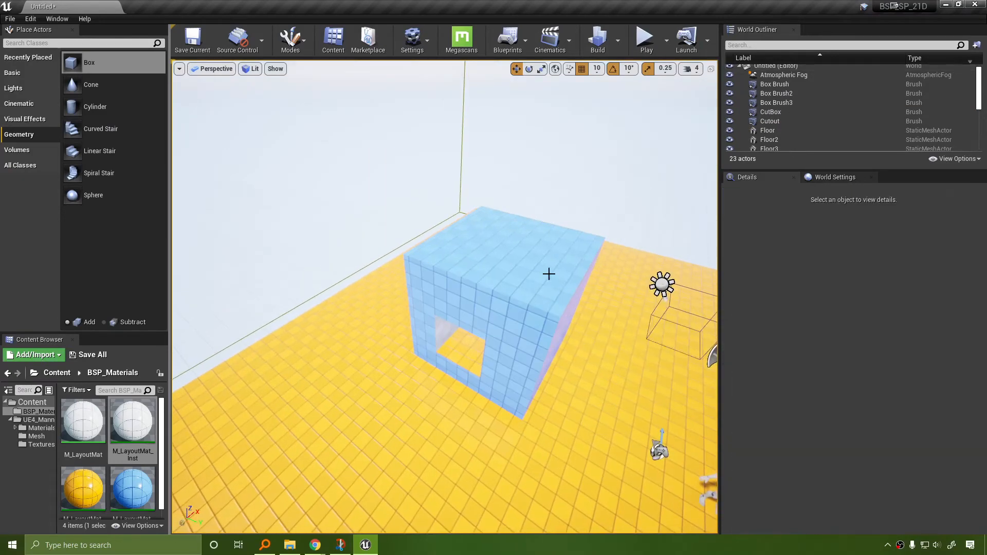
# Move only the CutBox brush vertically while Cutout stays in place, and undo both moves.
pyautogui.click(505, 246)
pyautogui.moveTo(505, 277); pyautogui.dragTo(519, 169)
pyautogui.press('a')
pyautogui.moveTo(506, 304); pyautogui.dragTo(576, 287, button='right')
pyautogui.moveTo(400, 166); pyautogui.dragTo(406, 224)
pyautogui.moveTo(537, 325); pyautogui.dragTo(483, 329, button='right')
pyautogui.hotkey('ctrl', 'z')
pyautogui.hotkey('ctrl', 'z')
pyautogui.press('d')
pyautogui.press('a')
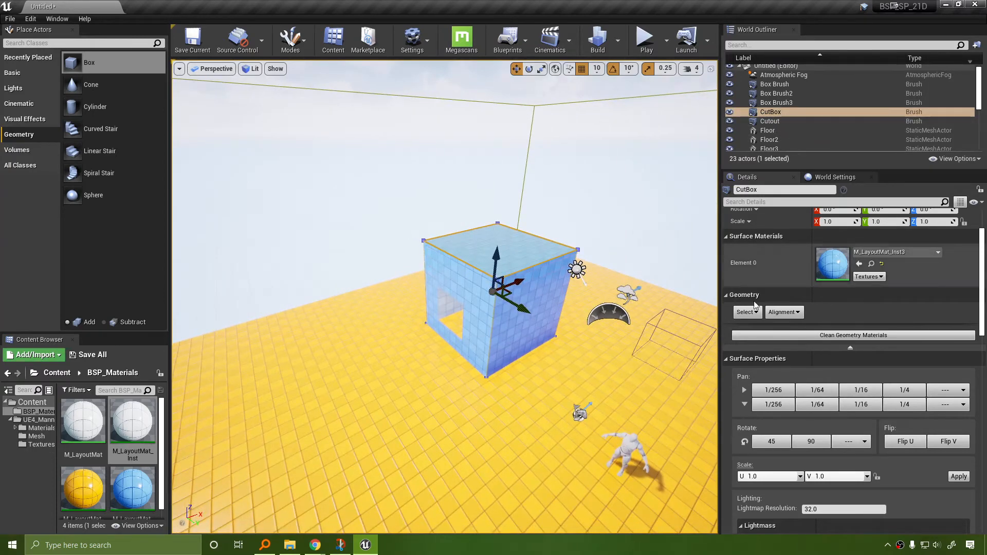
# Select the Cutout brush and try to parent it to CutBox in the outliner.
pyautogui.click(776, 119)
pyautogui.doubleClick(776, 120)
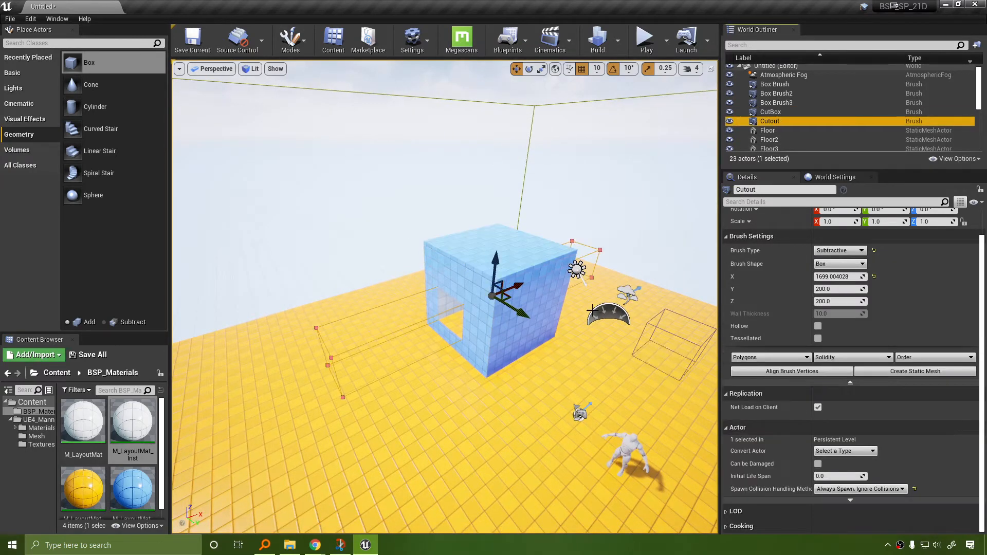
pyautogui.moveTo(765, 123); pyautogui.dragTo(778, 113)
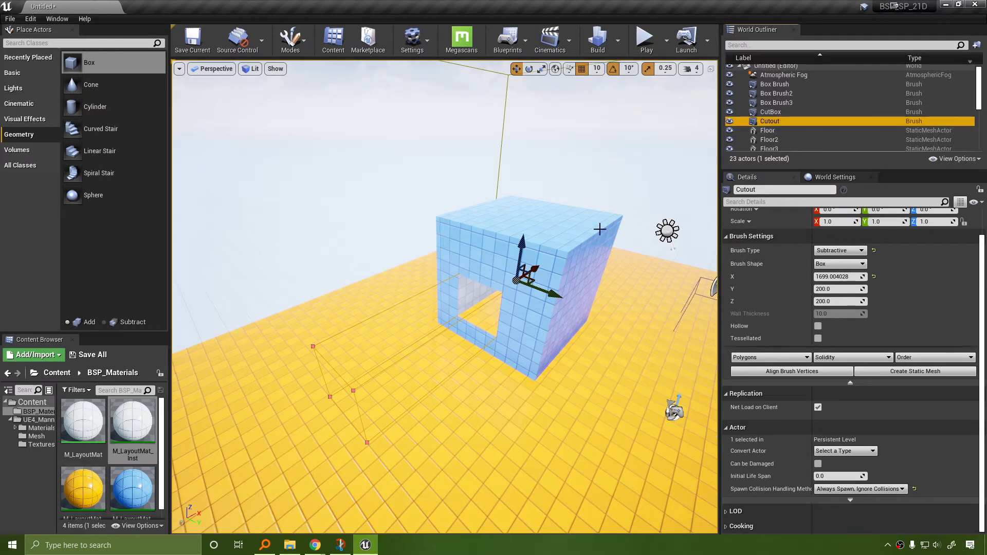
# Add CutBox to the selected Cutout brush and group the two brushes.
pyautogui.keyDown('ctrl'); pyautogui.click(771, 112); pyautogui.keyUp('ctrl')
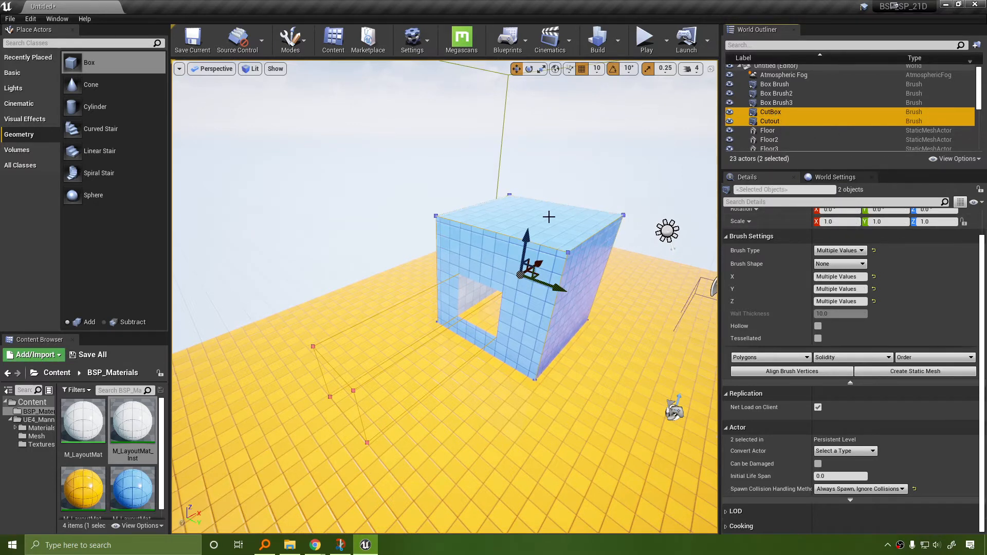
pyautogui.hotkey('ctrl', 'g')
pyautogui.press('a')
pyautogui.moveTo(635, 265)
pyautogui.mouseDown(button='right')
pyautogui.moveTo(619, 277)
pyautogui.moveTo(663, 263)
pyautogui.moveTo(635, 266)
pyautogui.mouseUp(button='right')
pyautogui.press('s')
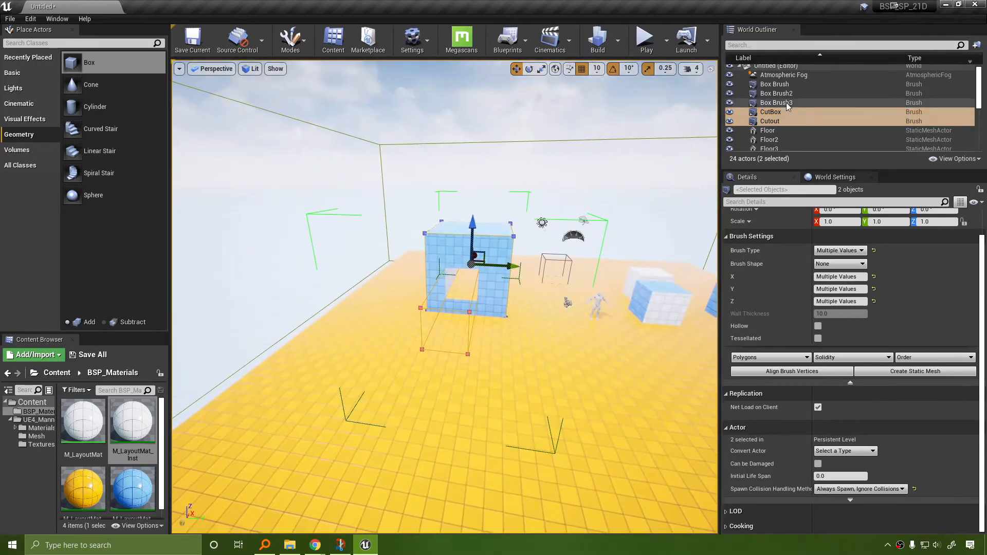
# Check the group selection by picking CutBox in the outliner and the cube's front face in the viewport.
pyautogui.click(786, 105)
pyautogui.click(780, 115)
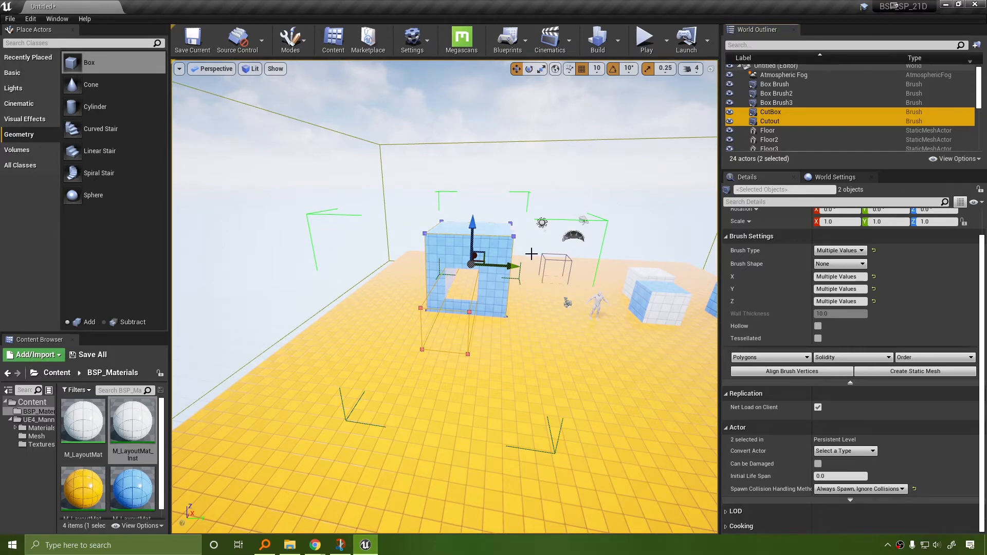
pyautogui.moveTo(513, 265)
pyautogui.mouseDown()
pyautogui.moveTo(661, 242)
pyautogui.moveTo(364, 253)
pyautogui.moveTo(491, 265)
pyautogui.moveTo(573, 246)
pyautogui.moveTo(470, 264)
pyautogui.moveTo(514, 265)
pyautogui.mouseUp()
pyautogui.click(483, 242)
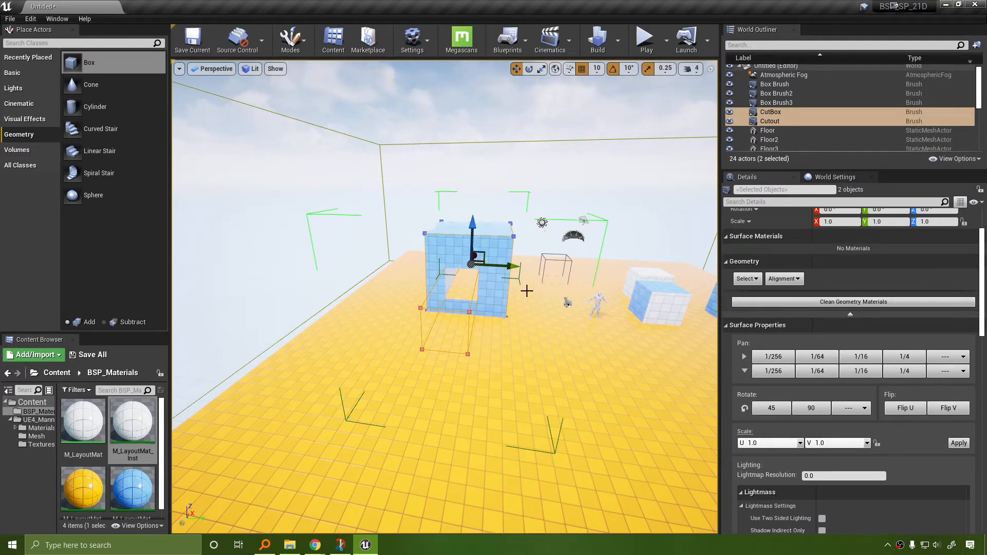
# Rotate the grouped CutBox and Cutout brushes together about the vertical axis, and undo the rotation.
pyautogui.press('e')
pyautogui.moveTo(571, 278)
pyautogui.mouseDown(button='right')
pyautogui.moveTo(519, 259)
pyautogui.moveTo(552, 277)
pyautogui.mouseUp(button='right')
pyautogui.press('w')
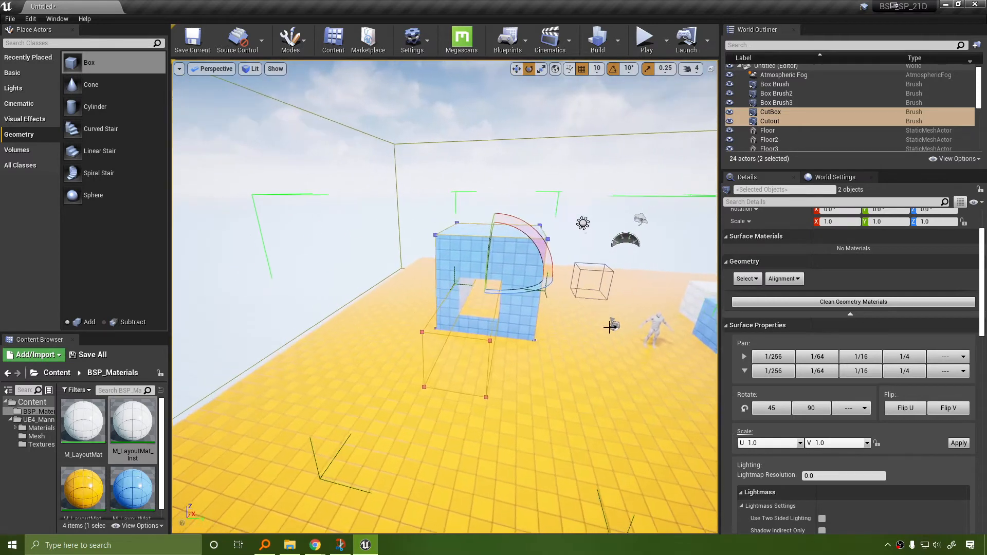
pyautogui.moveTo(531, 291); pyautogui.dragTo(465, 295)
pyautogui.moveTo(539, 304)
pyautogui.mouseDown(button='right')
pyautogui.moveTo(442, 304)
pyautogui.moveTo(560, 326)
pyautogui.moveTo(911, 337)
pyautogui.mouseUp(button='right')
pyautogui.hotkey('ctrl', 'z')
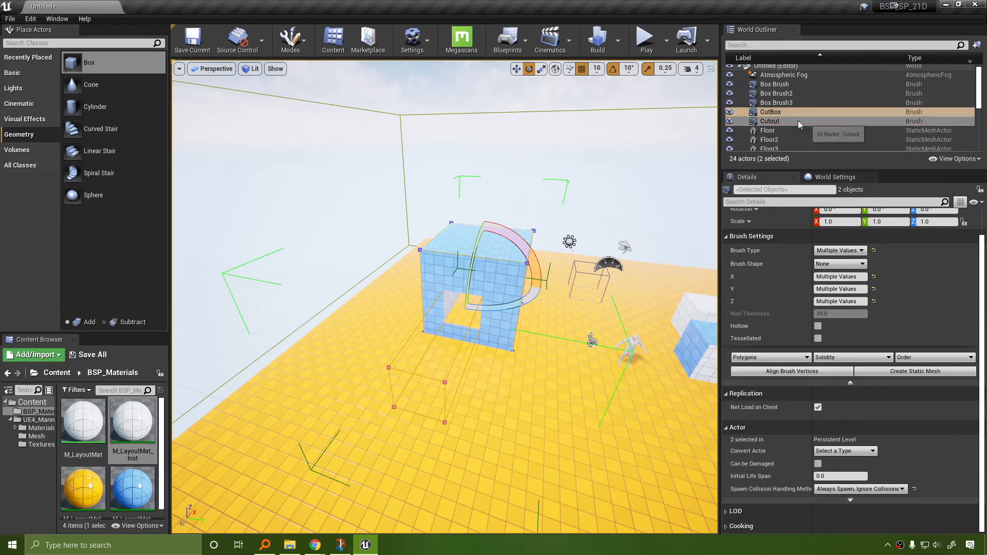
# Ungroup CutBox and Cutout, and select the brushes individually in the outliner.
pyautogui.click(777, 120)
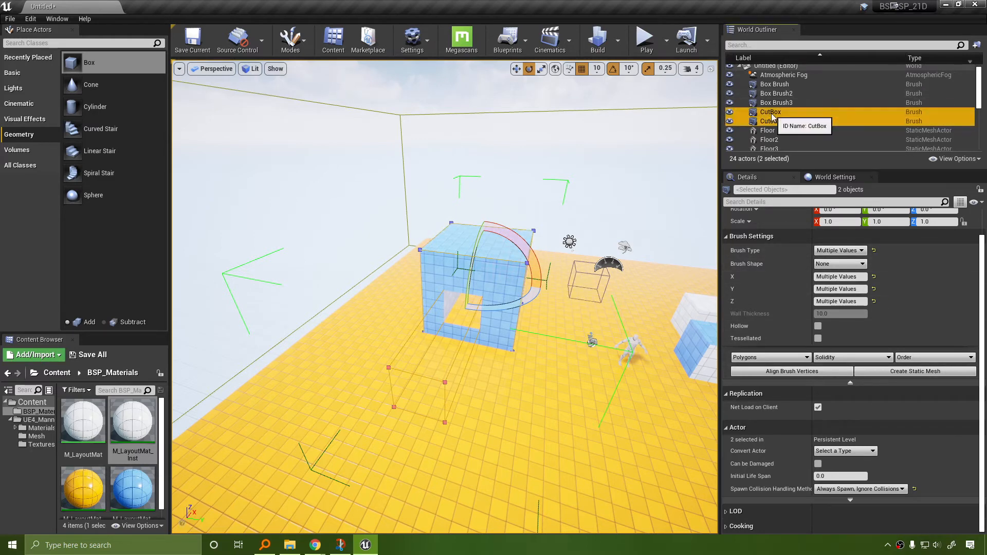
pyautogui.click(775, 141)
pyautogui.click(776, 119)
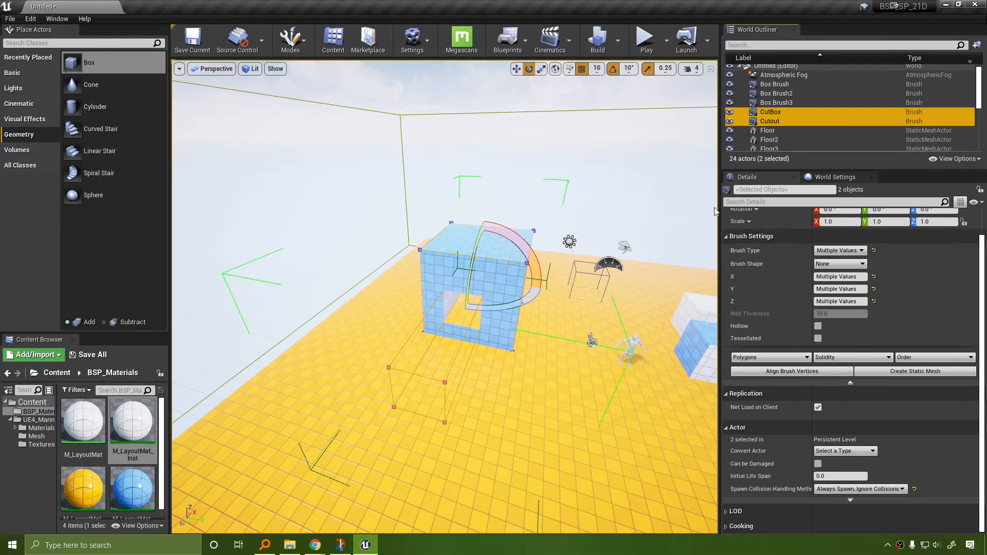
pyautogui.press('f')
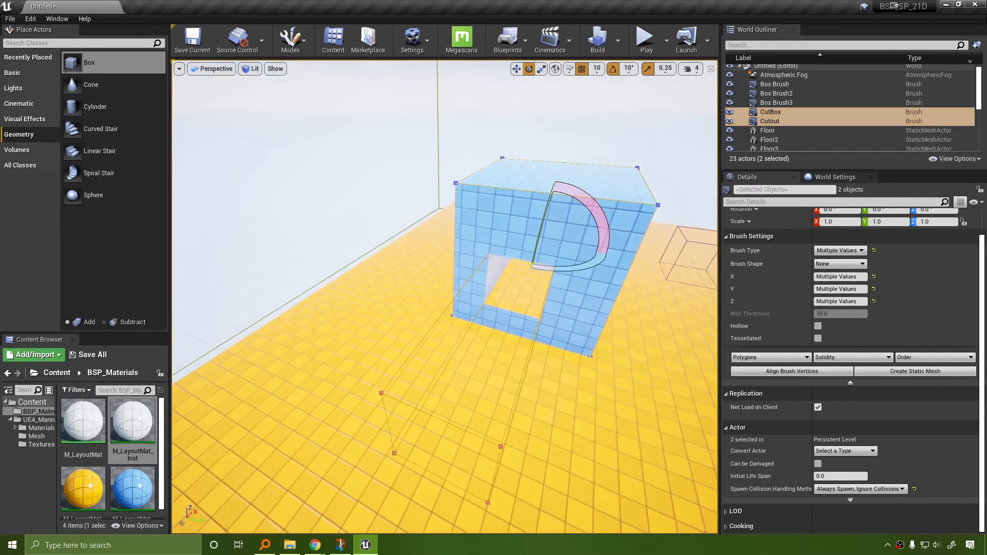
pyautogui.click(776, 102)
pyautogui.click(772, 121)
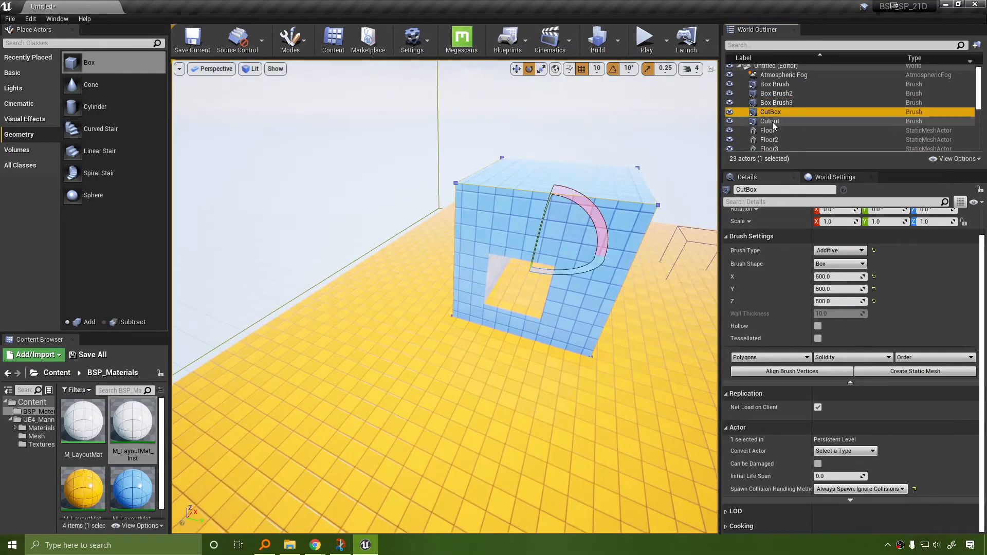
# Select the Cutout brush through the floor face inside the cube's opening and duplicate it.
pyautogui.press('f')
pyautogui.moveTo(586, 300); pyautogui.dragTo(576, 312, button='right')
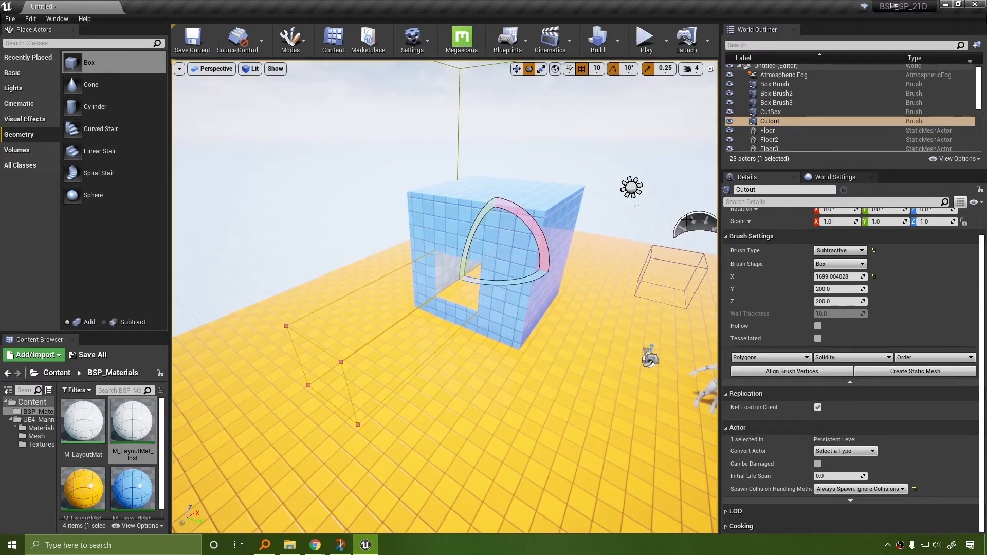
pyautogui.moveTo(565, 414)
pyautogui.mouseDown(button='right')
pyautogui.moveTo(632, 418)
pyautogui.moveTo(555, 415)
pyautogui.moveTo(488, 366)
pyautogui.mouseUp(button='right')
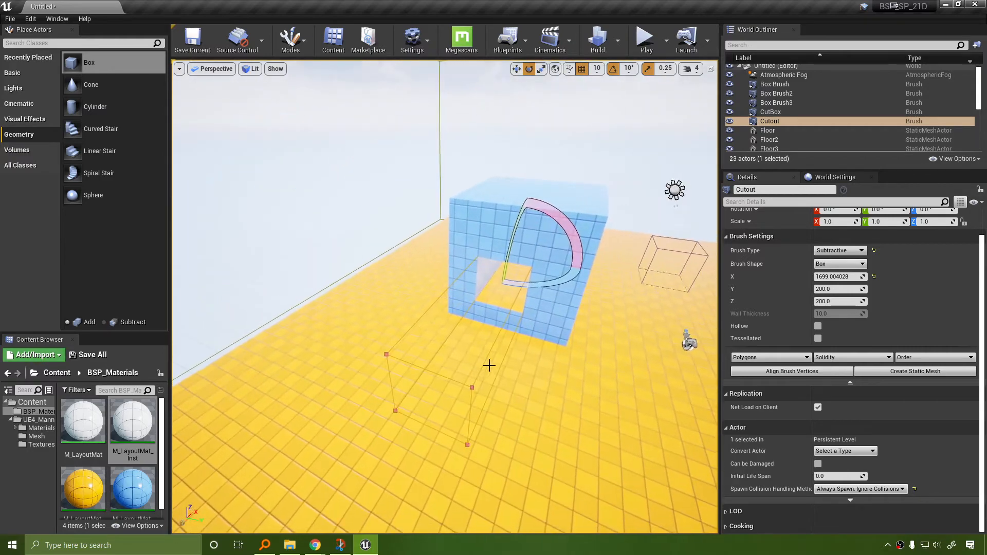
pyautogui.click(529, 340)
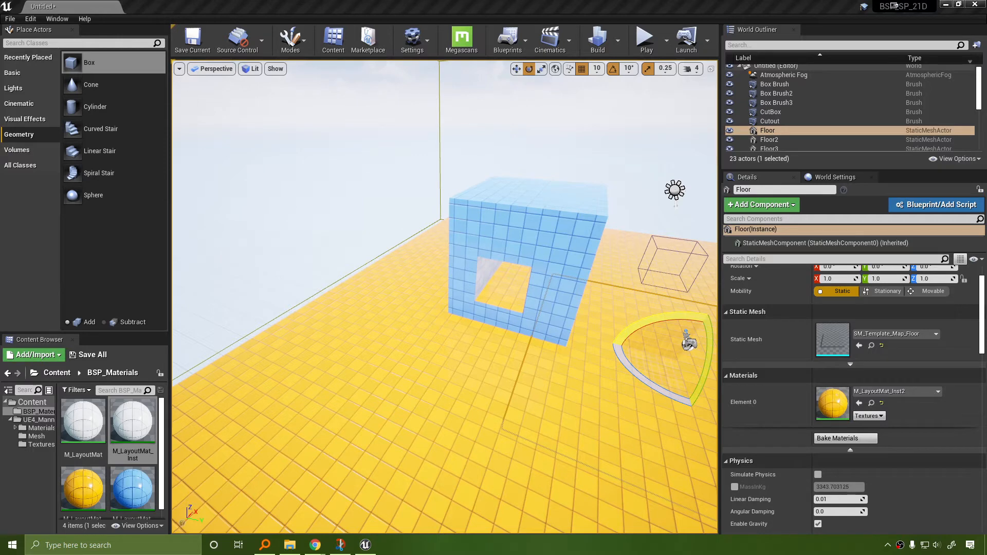
pyautogui.click(643, 421)
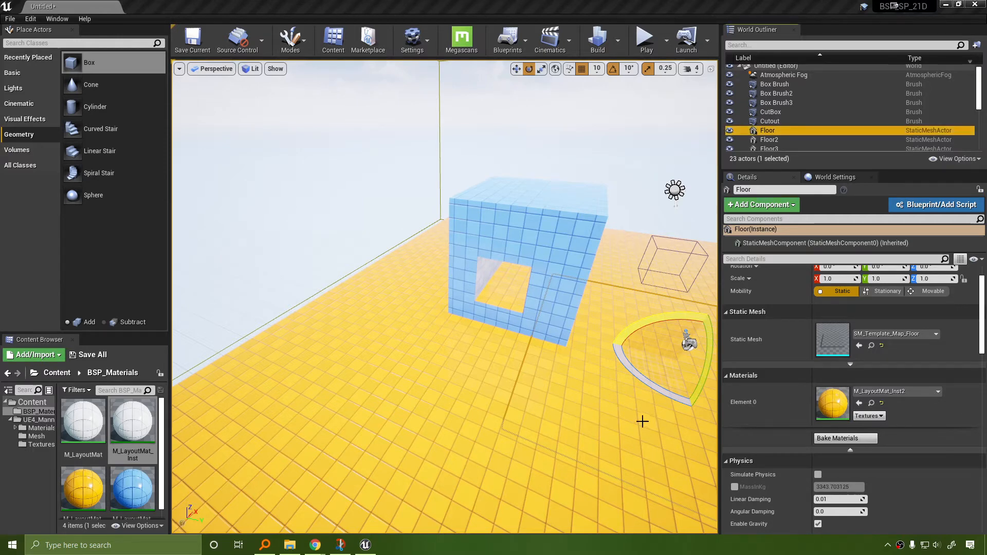
pyautogui.click(508, 297)
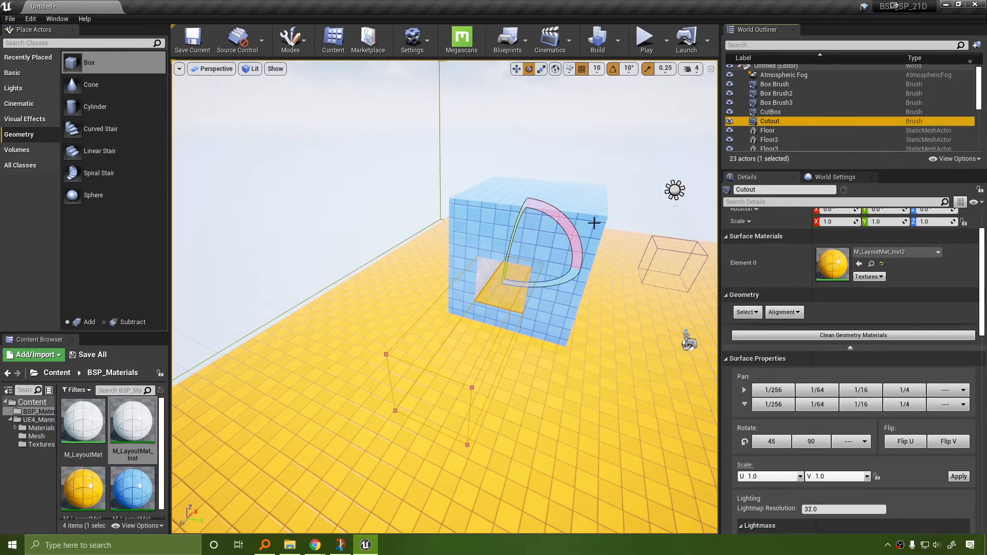
pyautogui.hotkey('ctrl', 'w')
pyautogui.moveTo(581, 372); pyautogui.dragTo(698, 220, button='right')
pyautogui.press('d')
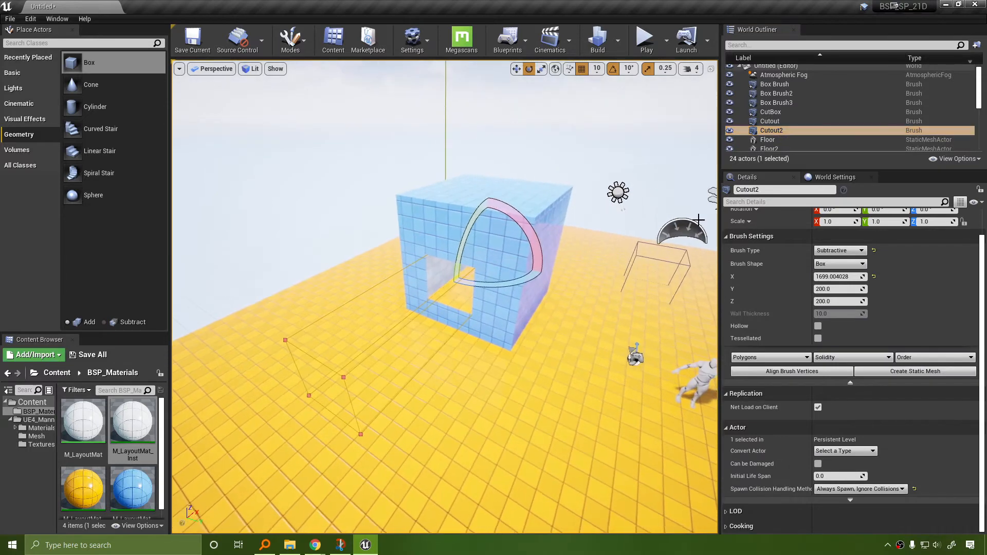
# Move the duplicated cutout brush up and sideways so it cuts a second opening overlapping the first one in the cube.
pyautogui.press('w')
pyautogui.moveTo(486, 232)
pyautogui.mouseDown()
pyautogui.moveTo(501, 111)
pyautogui.moveTo(501, 123)
pyautogui.mouseUp()
pyautogui.moveTo(524, 230); pyautogui.dragTo(524, 229, button='right')
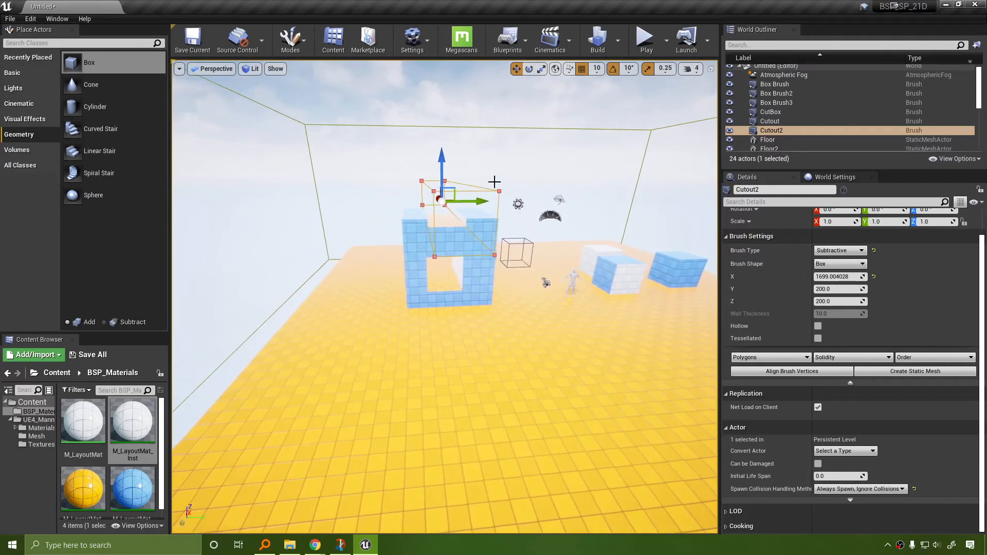
pyautogui.moveTo(477, 202); pyautogui.dragTo(507, 202)
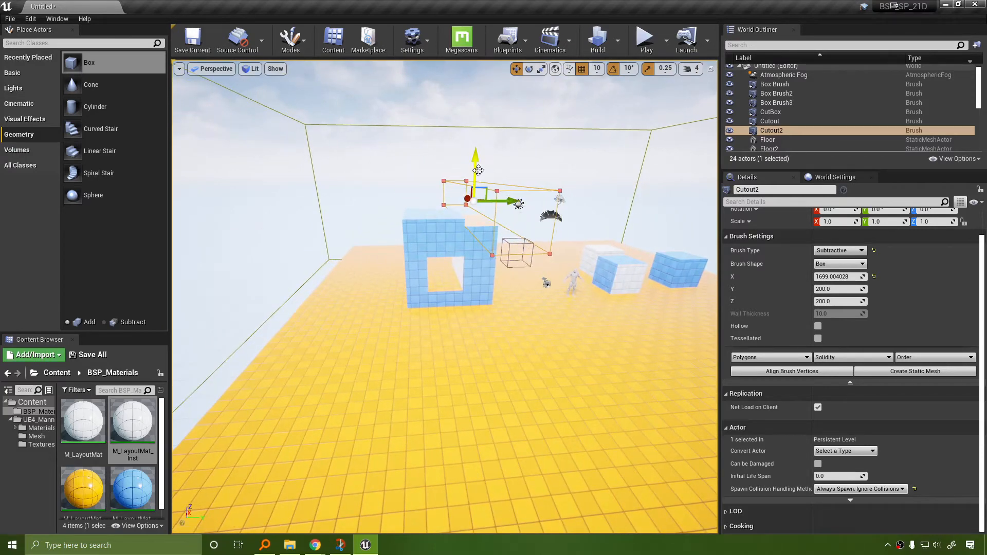
pyautogui.moveTo(478, 171); pyautogui.dragTo(481, 228)
pyautogui.moveTo(480, 228); pyautogui.dragTo(481, 227, button='right')
pyautogui.moveTo(473, 186); pyautogui.dragTo(473, 187, button='right')
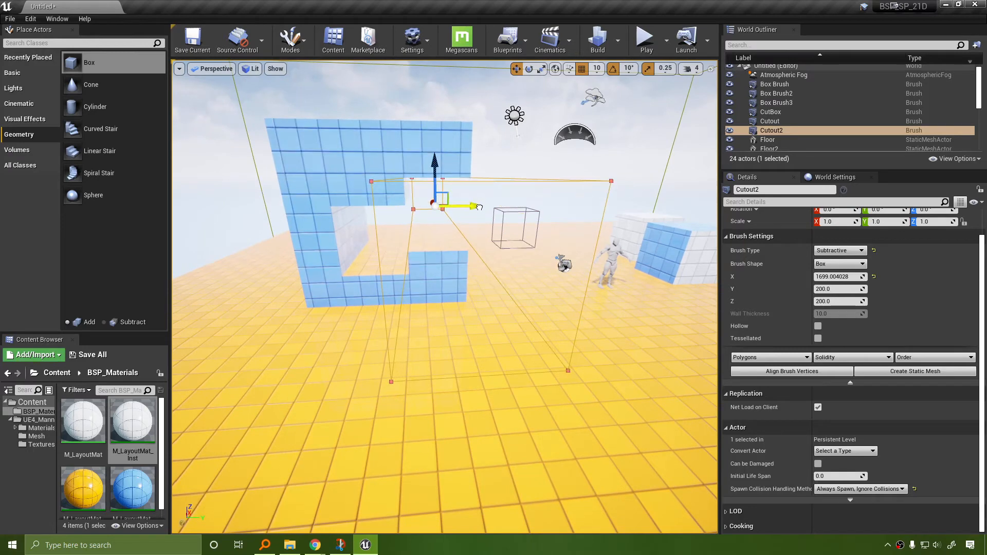
pyautogui.moveTo(468, 206); pyautogui.dragTo(450, 207)
pyautogui.moveTo(418, 167); pyautogui.dragTo(418, 159)
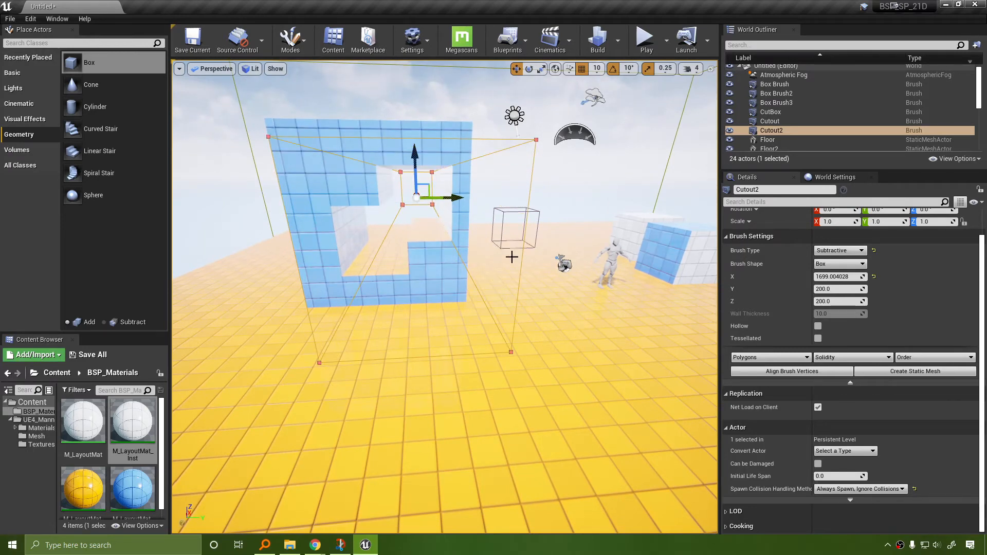
pyautogui.moveTo(511, 258); pyautogui.dragTo(513, 256, button='right')
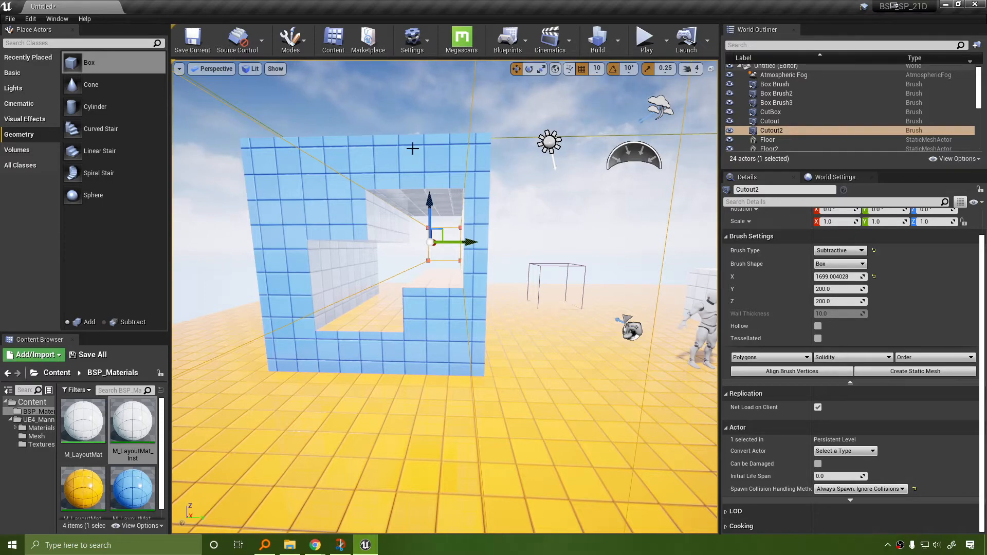
# Add a 200 × 200 × 200 additive box brush with the blue layout material on the floor in front of the cube.
pyautogui.moveTo(363, 234); pyautogui.dragTo(447, 245, button='right')
pyautogui.press('a')
pyautogui.press('d')
pyautogui.press('w')
pyautogui.press('s')
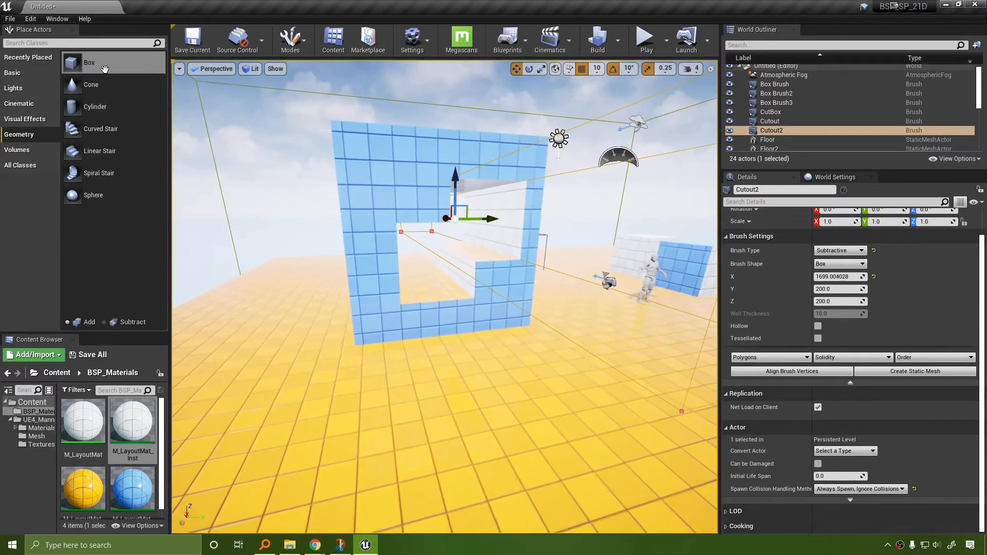
pyautogui.press('s')
pyautogui.moveTo(233, 268); pyautogui.dragTo(241, 295, button='right')
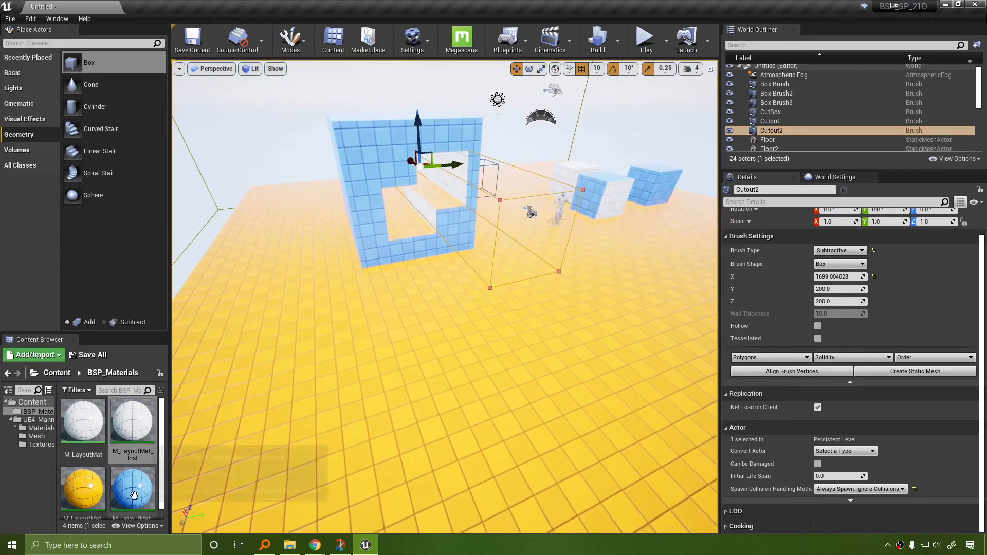
pyautogui.moveTo(78, 63); pyautogui.dragTo(440, 312)
pyautogui.moveTo(483, 352)
pyautogui.mouseDown(button='right')
pyautogui.moveTo(481, 321)
pyautogui.moveTo(501, 331)
pyautogui.moveTo(492, 328)
pyautogui.mouseUp(button='right')
pyautogui.press('w')
pyautogui.press('a')
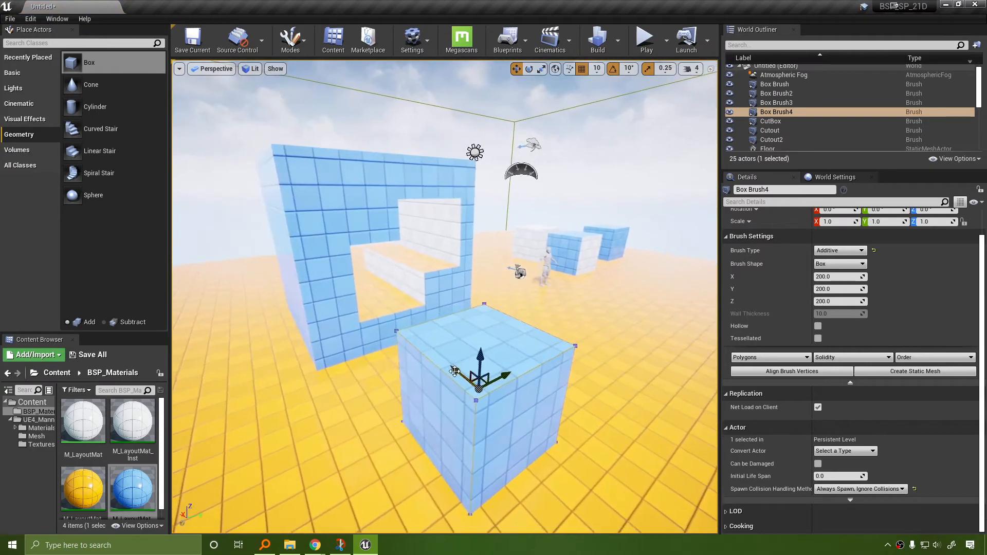
# Move the new box brush into the cube's openings and slide it back out beside the cube.
pyautogui.moveTo(454, 371)
pyautogui.mouseDown()
pyautogui.moveTo(353, 266)
pyautogui.moveTo(435, 262)
pyautogui.mouseUp()
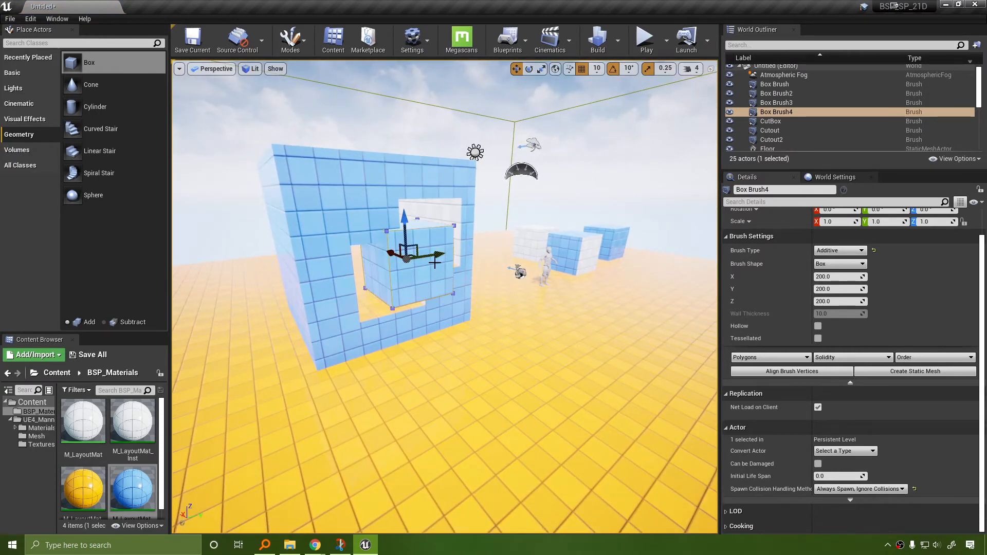
pyautogui.press('w')
pyautogui.press('d')
pyautogui.moveTo(462, 293); pyautogui.dragTo(362, 293, button='right')
pyautogui.press('s')
pyautogui.press('a')
pyautogui.moveTo(570, 290)
pyautogui.mouseDown()
pyautogui.moveTo(703, 305)
pyautogui.moveTo(695, 309)
pyautogui.mouseUp()
pyautogui.press('a')
pyautogui.moveTo(504, 312); pyautogui.dragTo(524, 310, button='right')
# Pick the opening's floor face, reselect the blue box brush and slide it sideways back into the cube's opening.
pyautogui.click(509, 299)
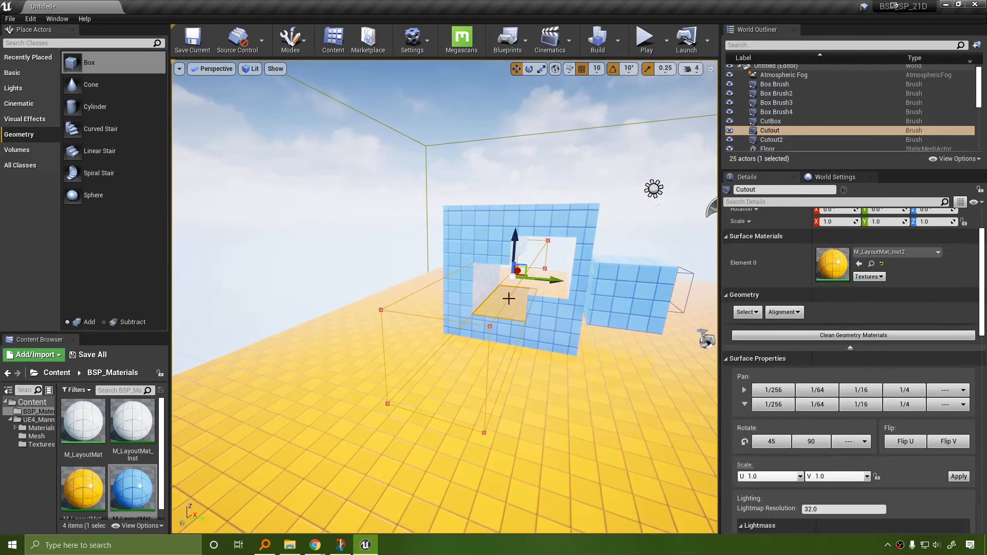
pyautogui.press('a')
pyautogui.moveTo(591, 318)
pyautogui.mouseDown(button='right')
pyautogui.moveTo(563, 291)
pyautogui.moveTo(575, 307)
pyautogui.mouseUp(button='right')
pyautogui.press('d')
pyautogui.click(541, 265)
pyautogui.press('s')
pyautogui.press('d')
pyautogui.click(558, 295)
pyautogui.press('w')
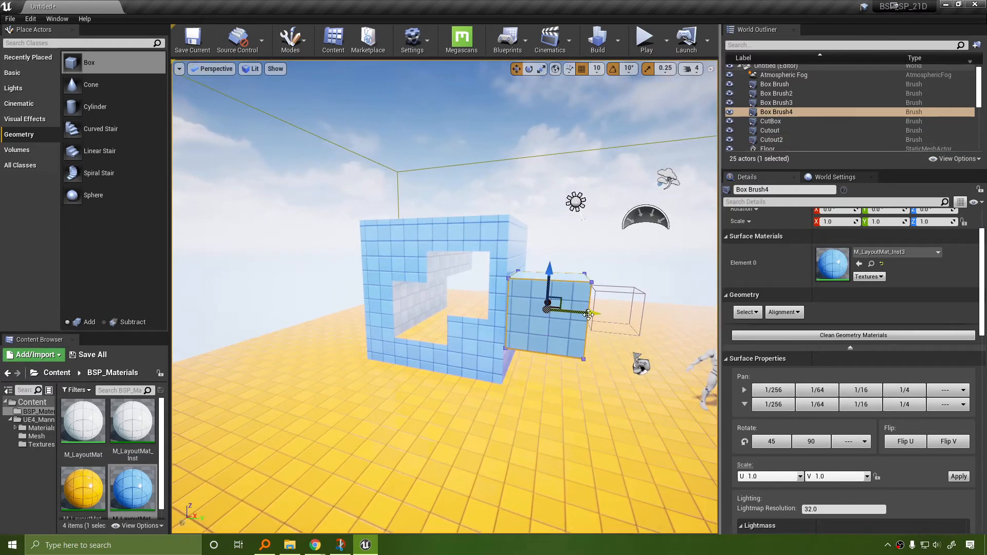
pyautogui.moveTo(588, 314); pyautogui.dragTo(469, 307)
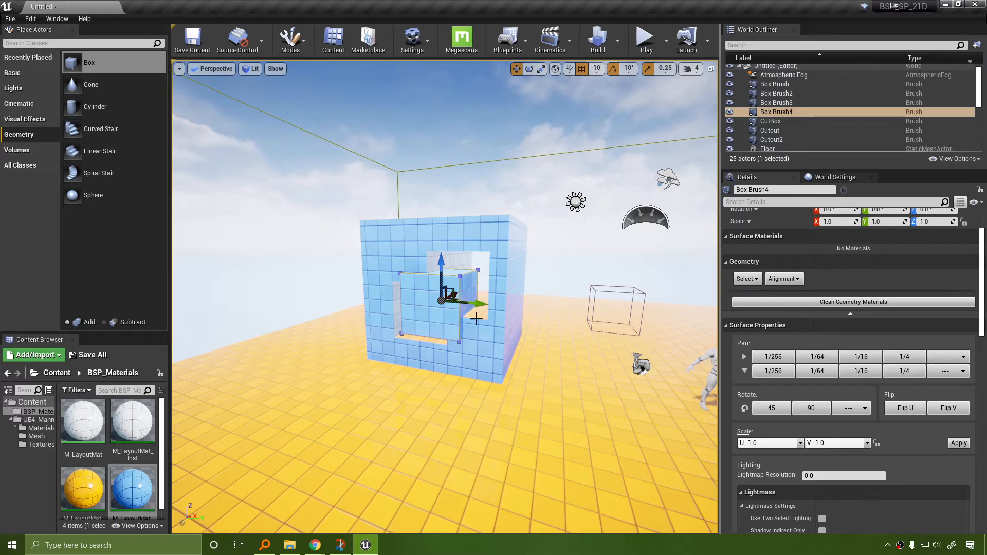
# Set the box brush's drawing order to To Last in its brush settings.
pyautogui.scroll(2, 874, 391)
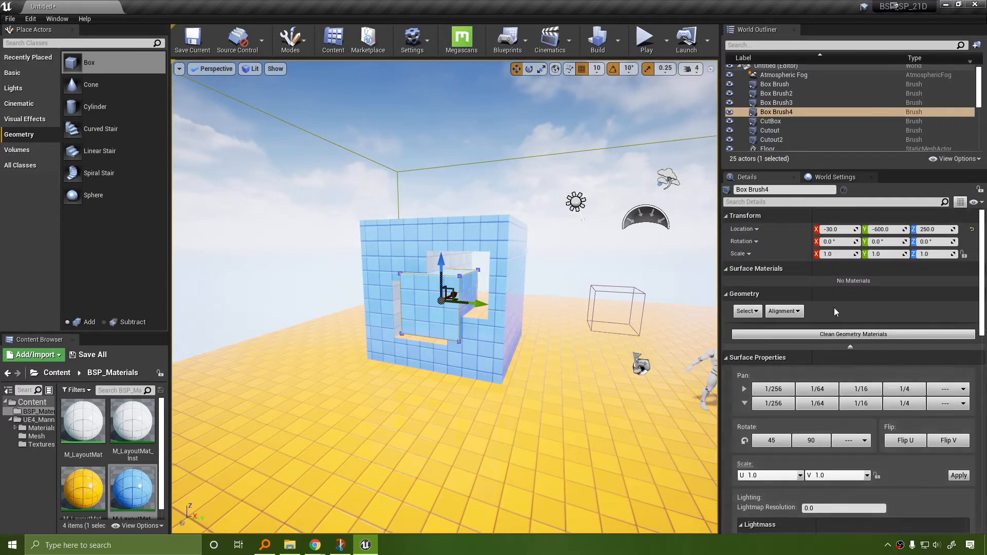
pyautogui.scroll(-2, 833, 307)
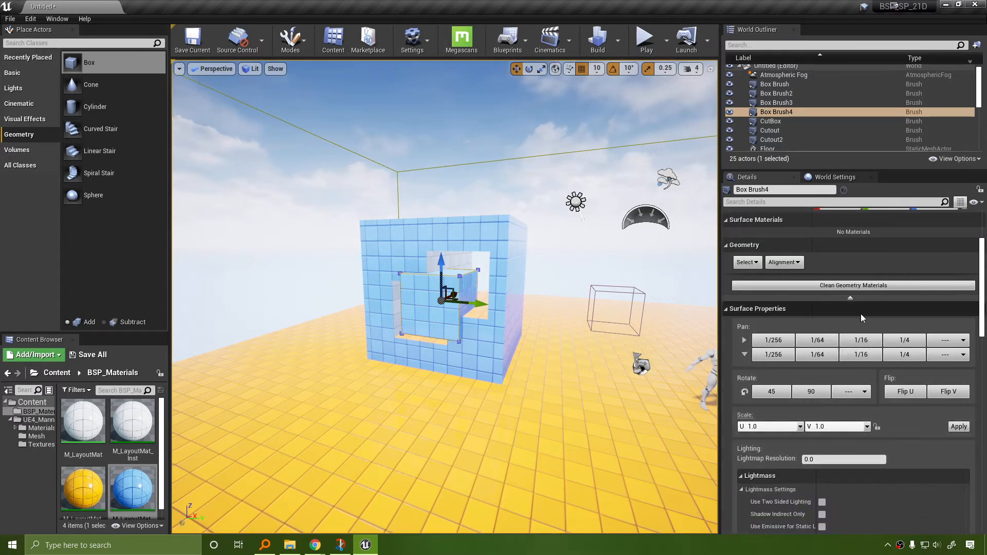
pyautogui.scroll(-12, 933, 457)
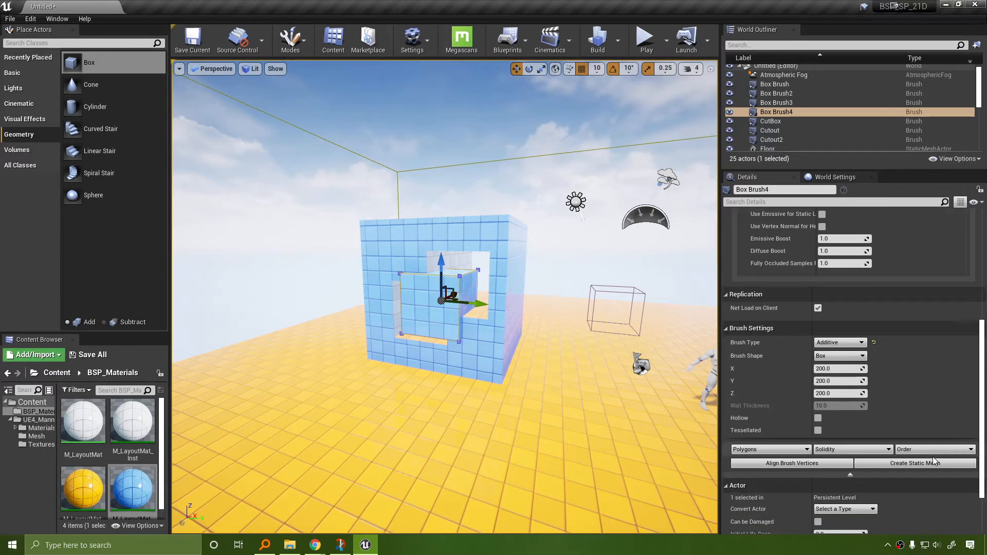
pyautogui.scroll(-2, 932, 456)
pyautogui.click(936, 392)
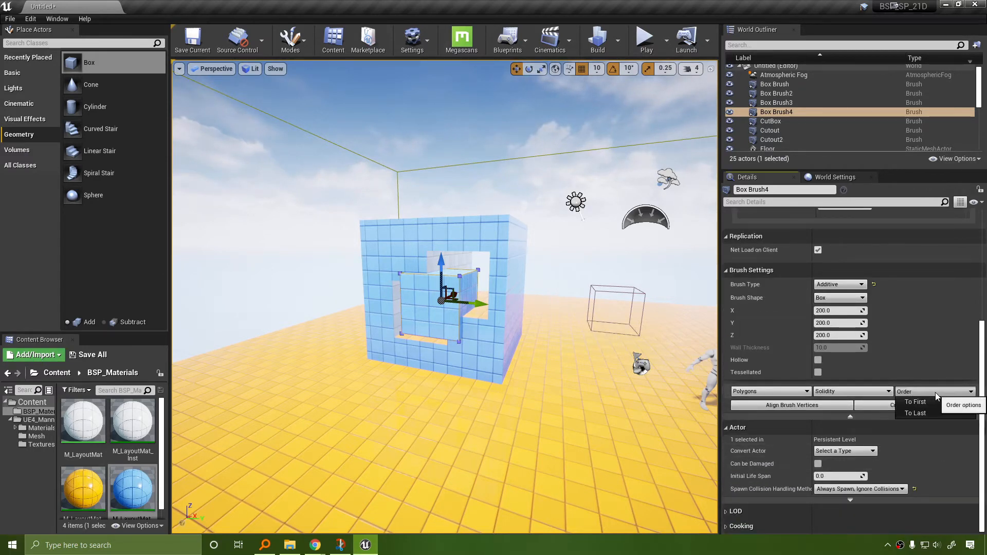
pyautogui.click(930, 414)
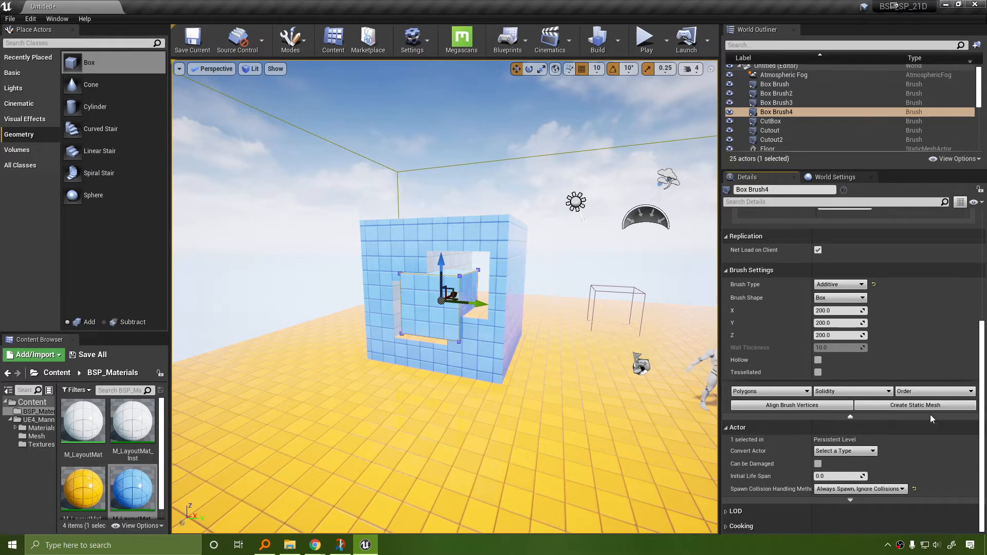
# Switch the box brush's order between To First and To Last twice, ending on To Last, to compare the openings.
pyautogui.click(922, 389)
pyautogui.click(921, 401)
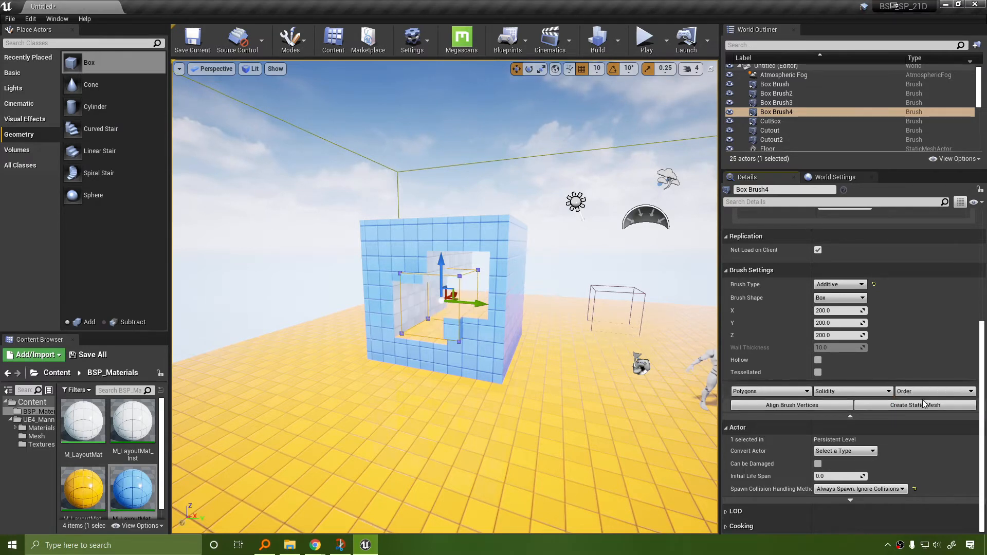
pyautogui.click(925, 389)
pyautogui.click(930, 414)
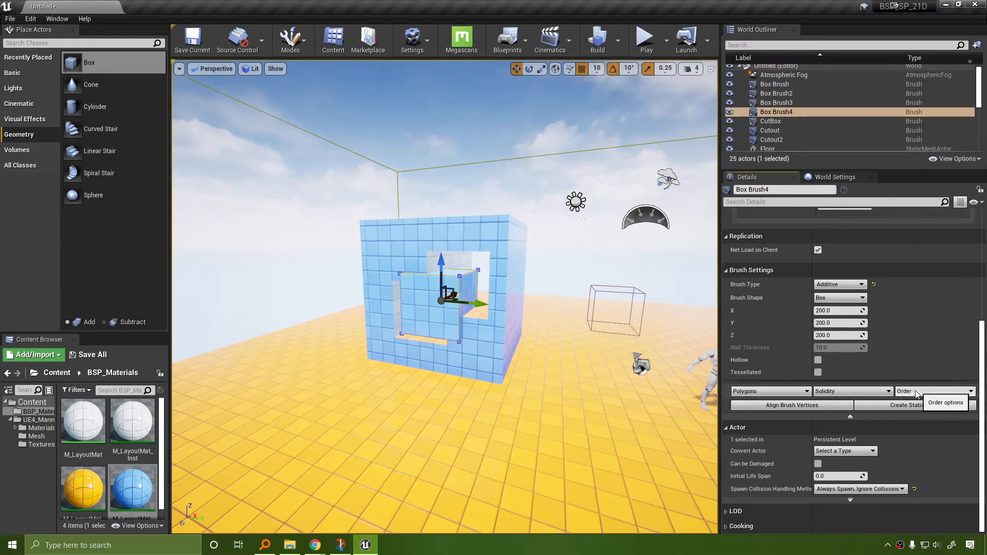
pyautogui.click(947, 389)
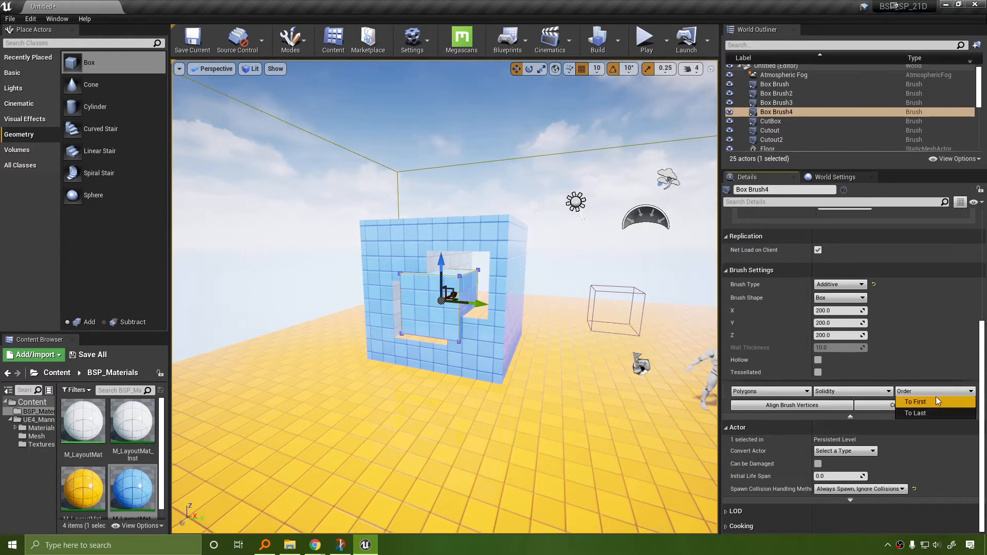
pyautogui.click(936, 400)
pyautogui.click(935, 390)
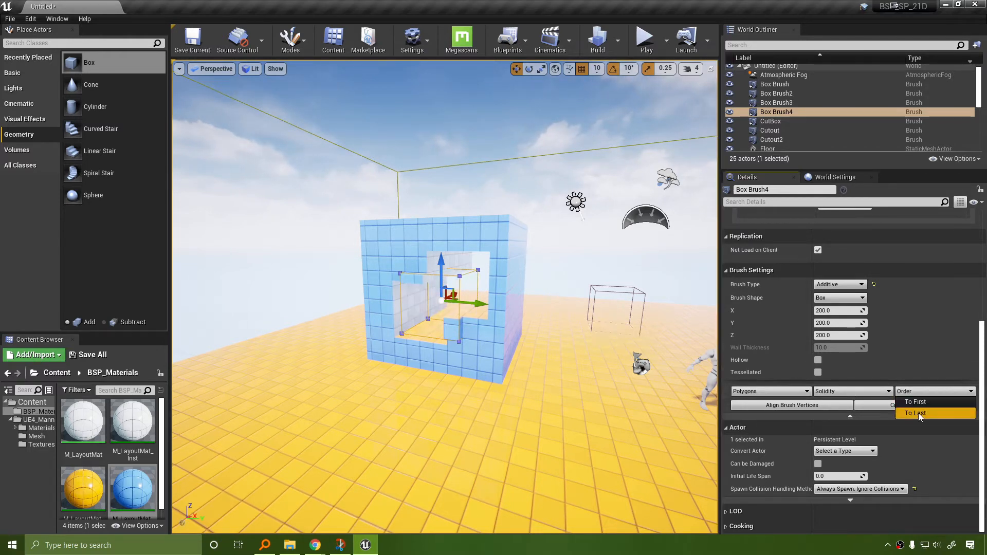
pyautogui.click(918, 413)
# Review the To First and To Last order options of the box brush without choosing one.
pyautogui.click(934, 391)
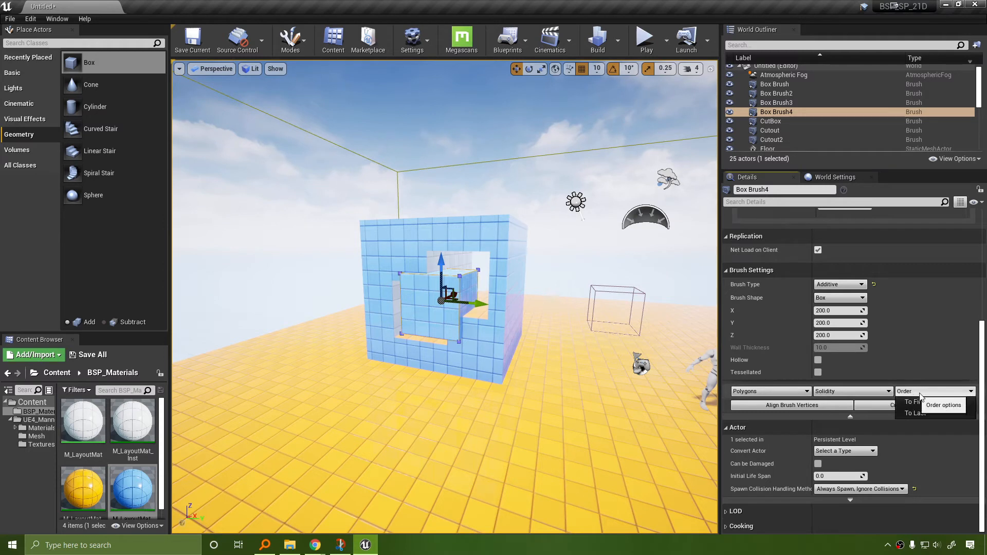
pyautogui.click(936, 392)
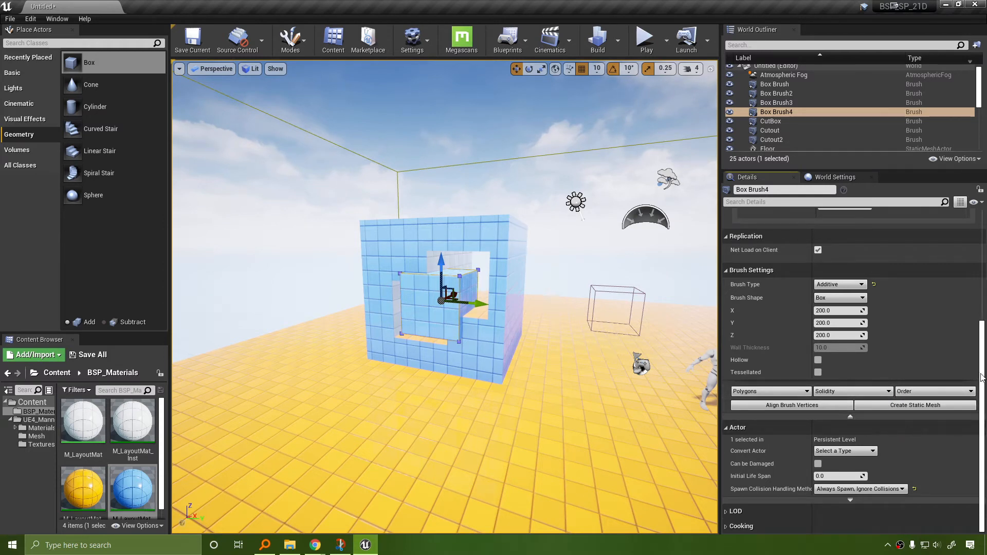
pyautogui.click(942, 390)
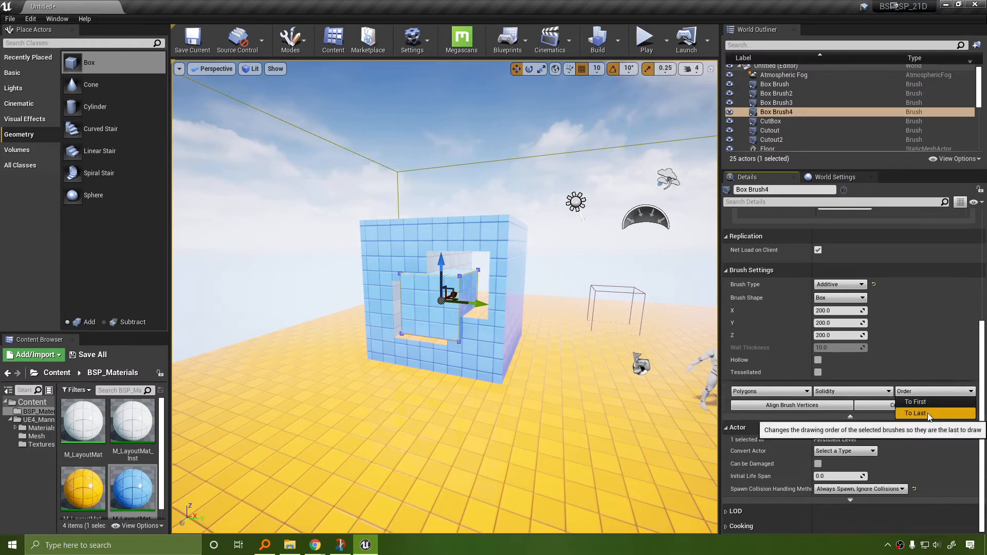
pyautogui.click(982, 347)
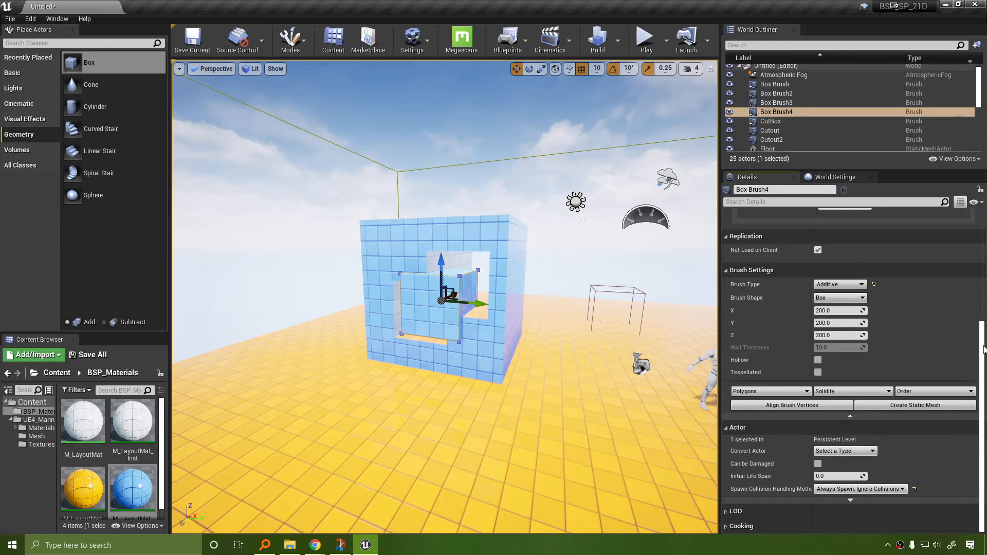
# Examine the Merge and Separate polygon options of the box brush and look at its Solidity options.
pyautogui.click(806, 391)
pyautogui.click(806, 392)
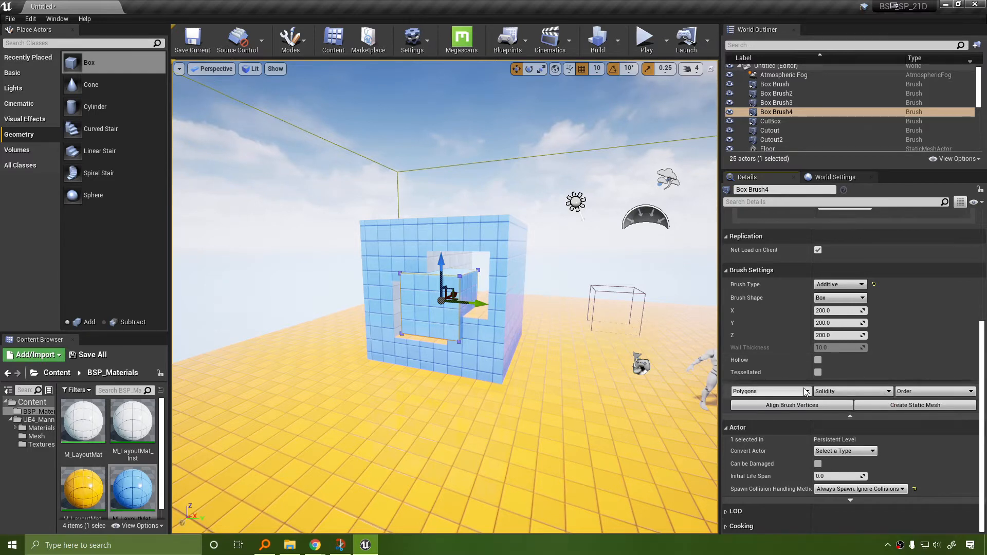
pyautogui.click(748, 393)
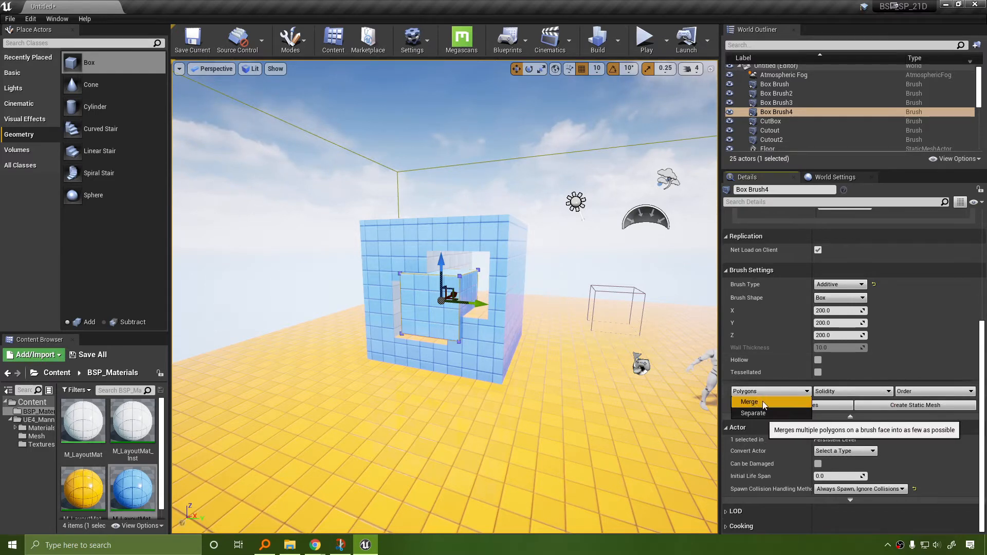
pyautogui.click(763, 401)
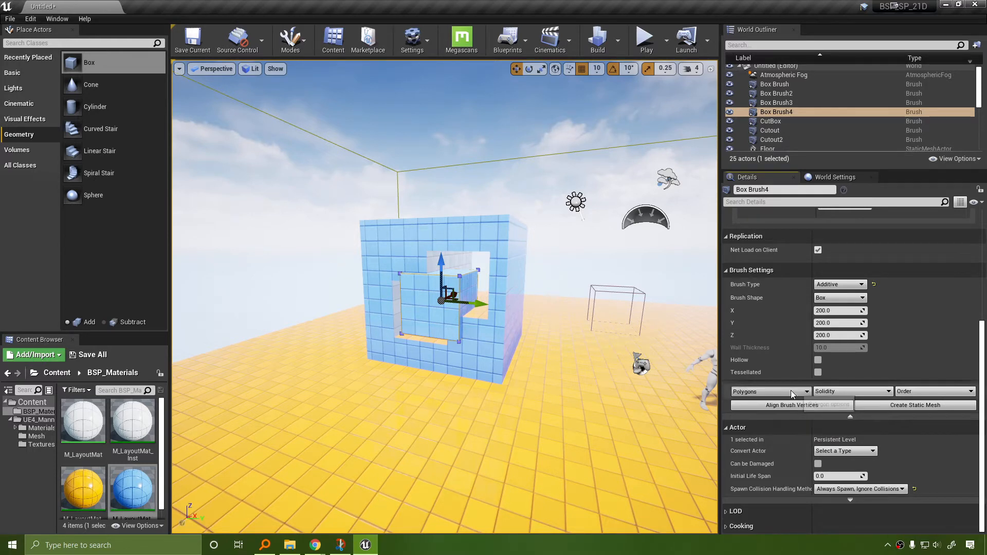
pyautogui.click(846, 391)
pyautogui.click(847, 389)
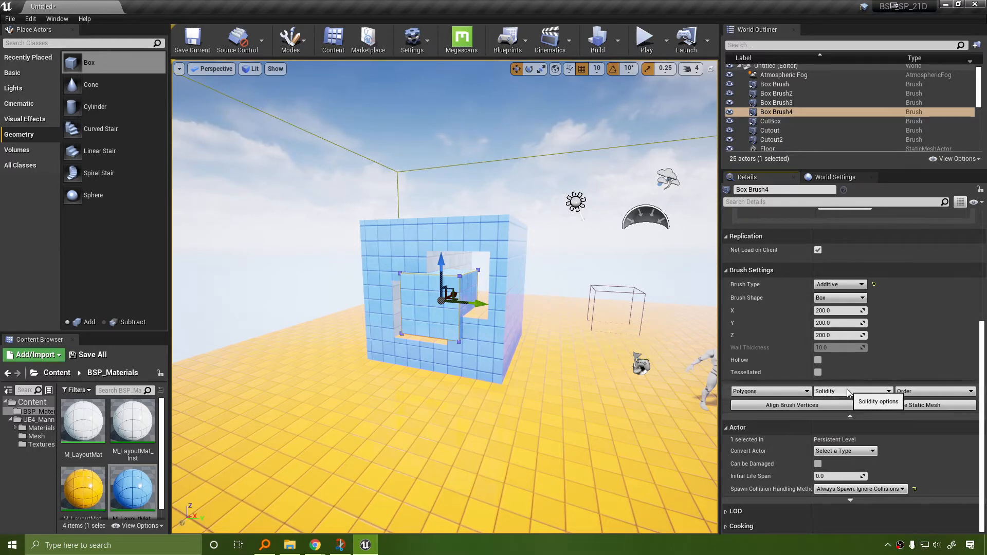
# Review the small box brush's Solidity options and move the brush along Y out of the large box to beside it.
pyautogui.click(847, 389)
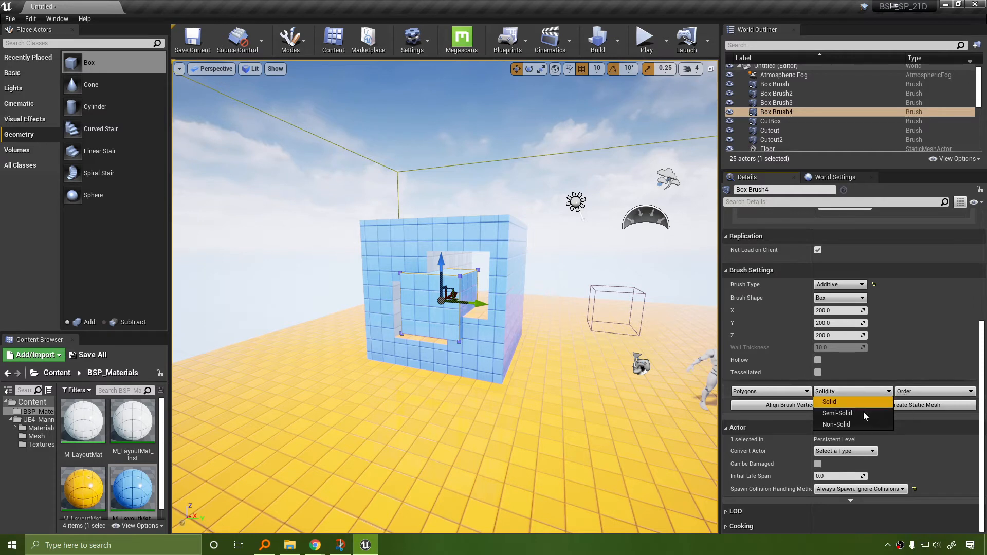
pyautogui.click(864, 391)
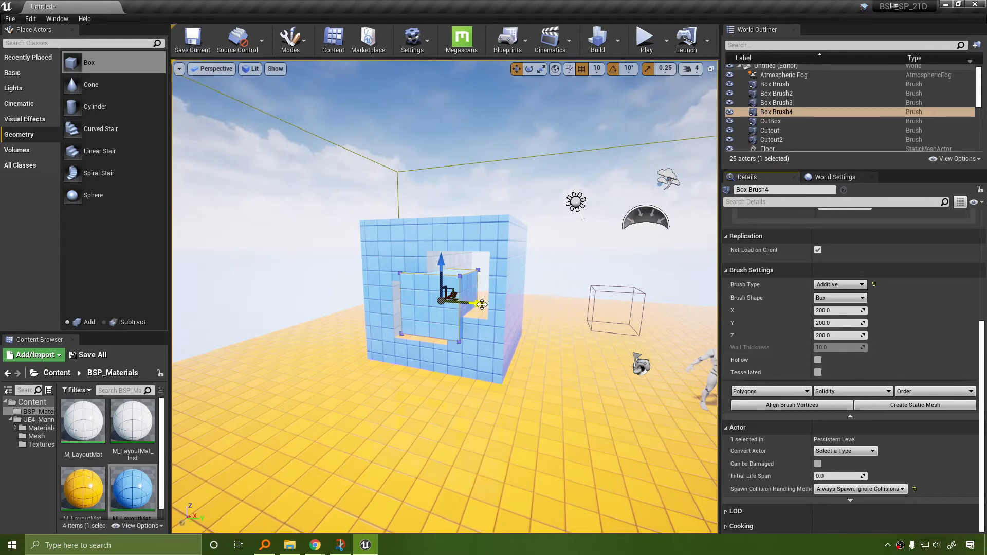
pyautogui.moveTo(481, 304); pyautogui.dragTo(599, 312)
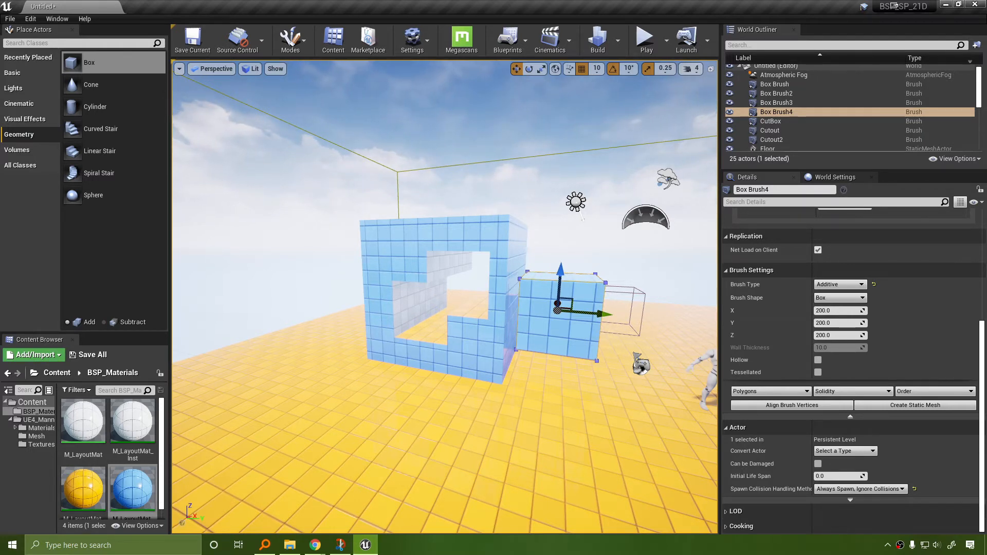
pyautogui.click(848, 390)
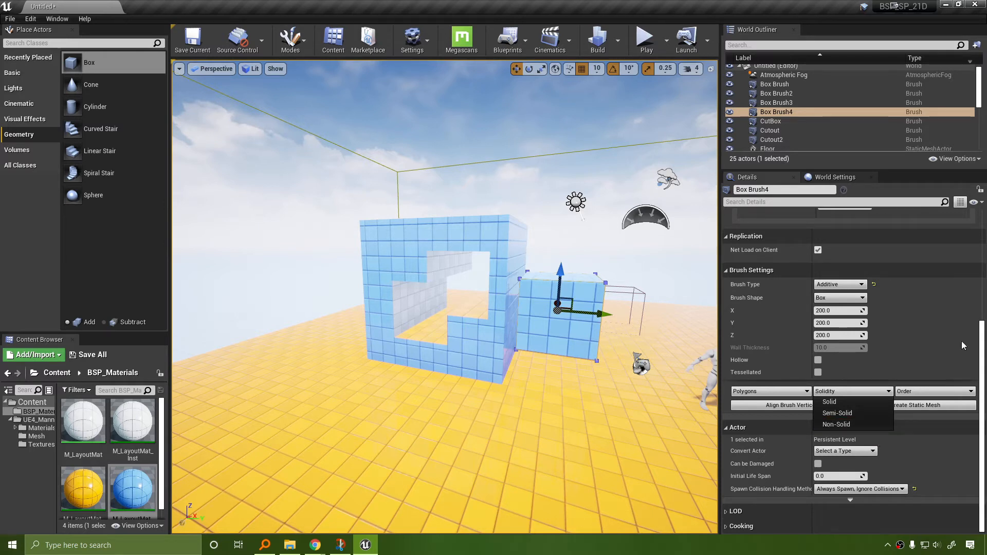
# Reposition the small box brush so that it overlaps the large box's side wall.
pyautogui.moveTo(445, 297); pyautogui.dragTo(504, 270, button='right')
pyautogui.press('s')
pyautogui.press('w')
pyautogui.press('w')
pyautogui.press('d')
pyautogui.moveTo(452, 320); pyautogui.dragTo(418, 352, button='right')
pyautogui.press('s')
pyautogui.moveTo(467, 309); pyautogui.dragTo(565, 336)
pyautogui.moveTo(495, 327); pyautogui.dragTo(465, 320)
# Set the small box brush's type to Subtractive and raise it to shape a window opening in the side wall.
pyautogui.click(840, 284)
pyautogui.click(841, 301)
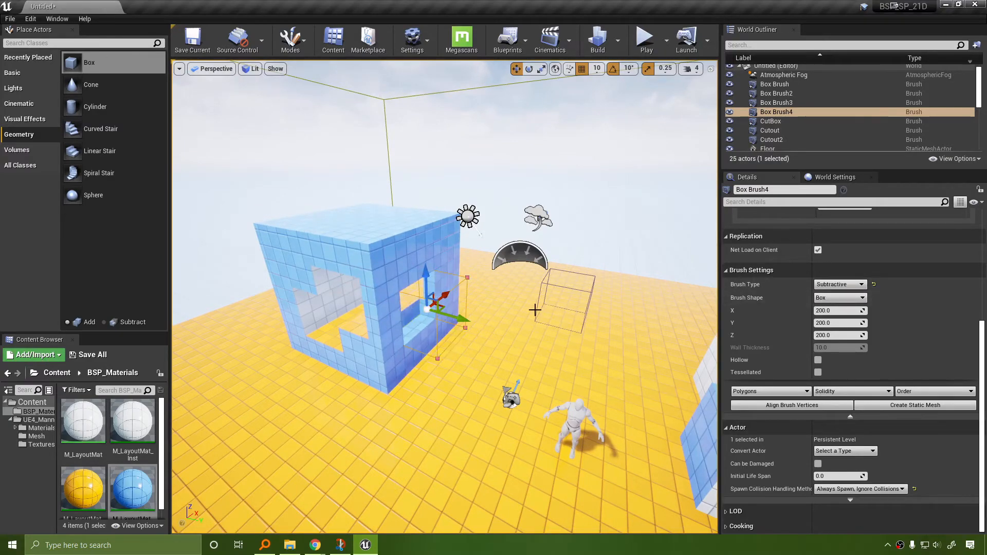
pyautogui.moveTo(442, 298); pyautogui.dragTo(486, 304, button='right')
pyautogui.moveTo(473, 250); pyautogui.dragTo(466, 214)
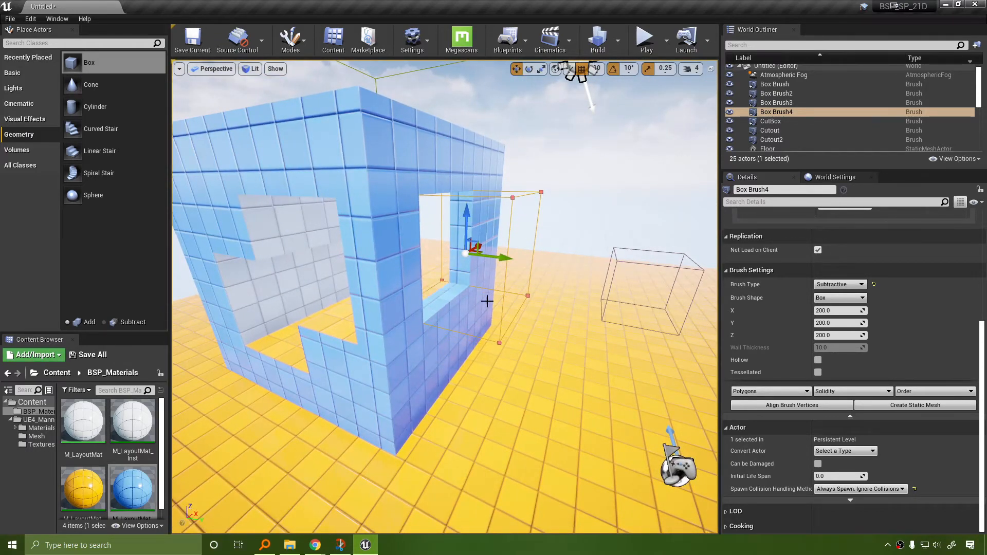
pyautogui.moveTo(486, 300)
pyautogui.mouseDown(button='right')
pyautogui.moveTo(521, 303)
pyautogui.moveTo(504, 307)
pyautogui.mouseUp(button='right')
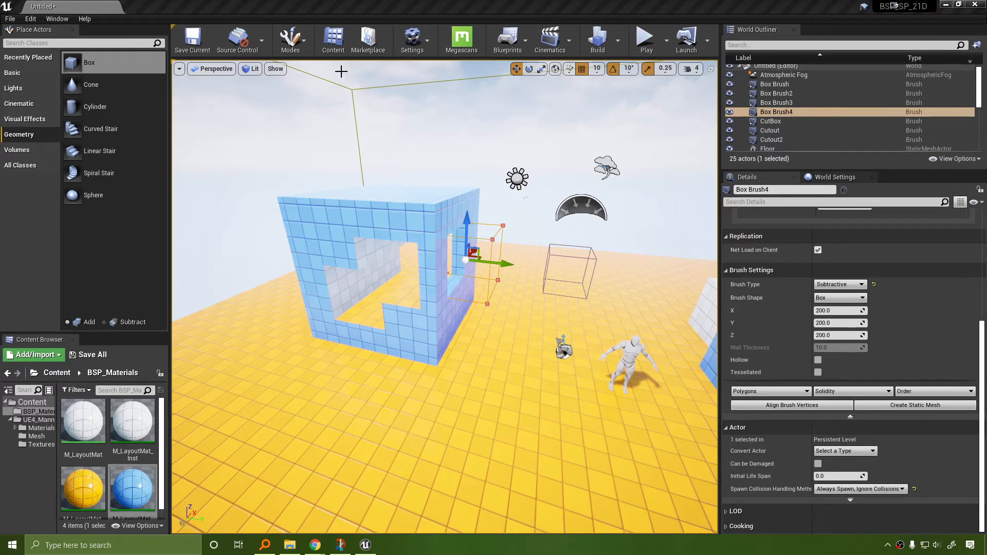
pyautogui.click(291, 41)
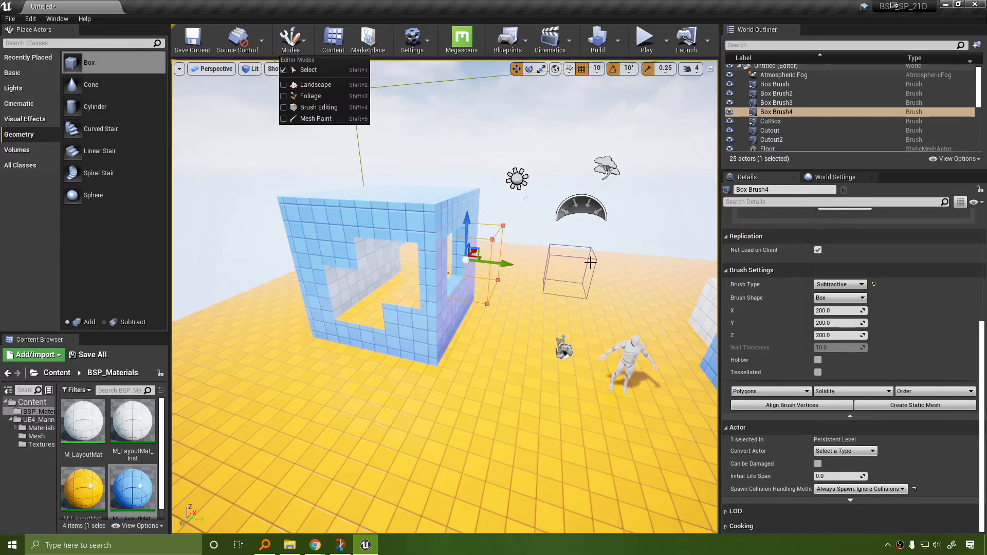
pyautogui.moveTo(560, 277); pyautogui.dragTo(453, 226, button='right')
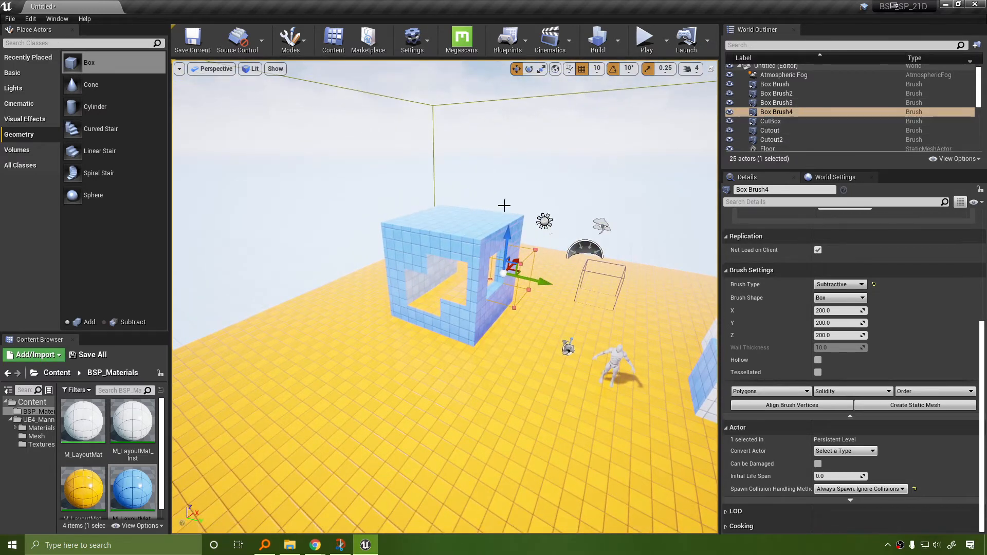
# Try scaling CutBox, Cutout and Cutout2 together uniformly to 2.75, and undo the scaling.
pyautogui.click(769, 131)
pyautogui.click(772, 122)
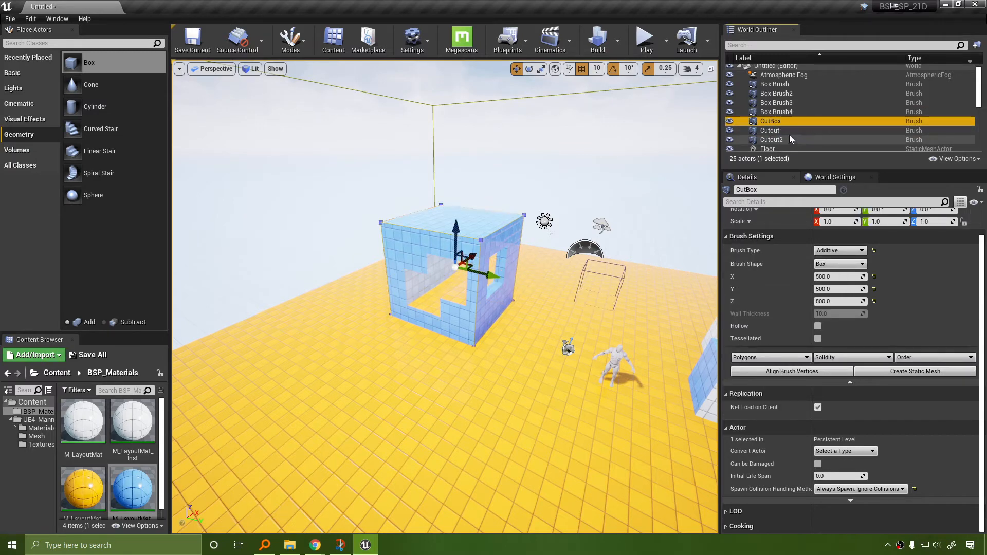
pyautogui.scroll(-2, 788, 134)
pyautogui.keyDown('ctrl'); pyautogui.click(785, 97); pyautogui.keyUp('ctrl')
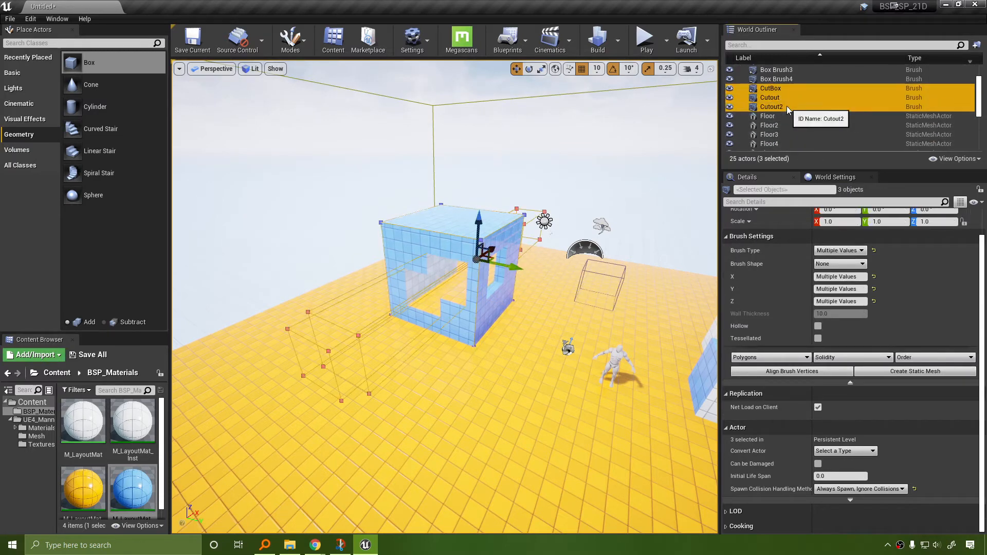
pyautogui.keyDown('ctrl'); pyautogui.click(786, 106); pyautogui.keyUp('ctrl')
pyautogui.press('f')
pyautogui.press('r')
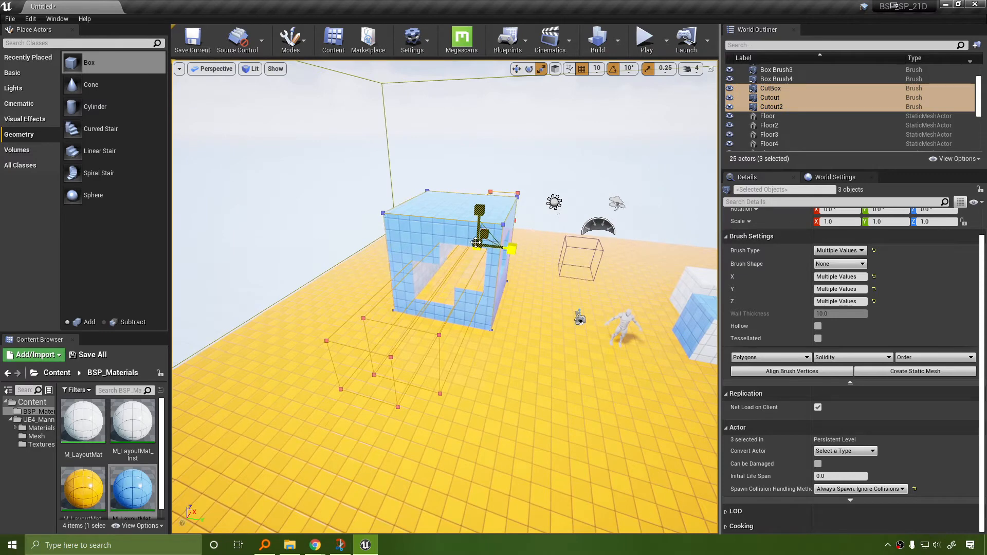
pyautogui.moveTo(485, 243); pyautogui.dragTo(498, 263)
pyautogui.scroll(-10, 557, 326)
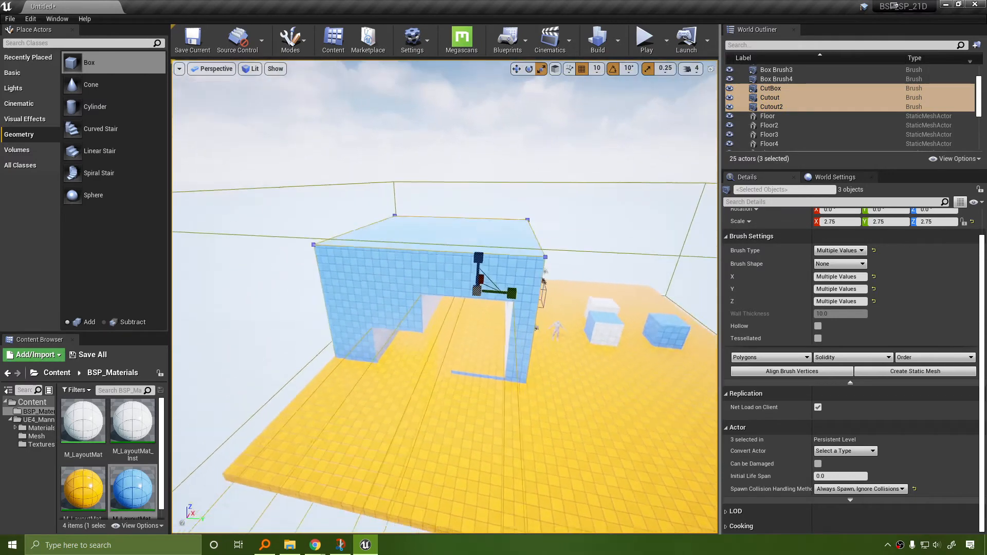
pyautogui.hotkey('ctrl', 'z')
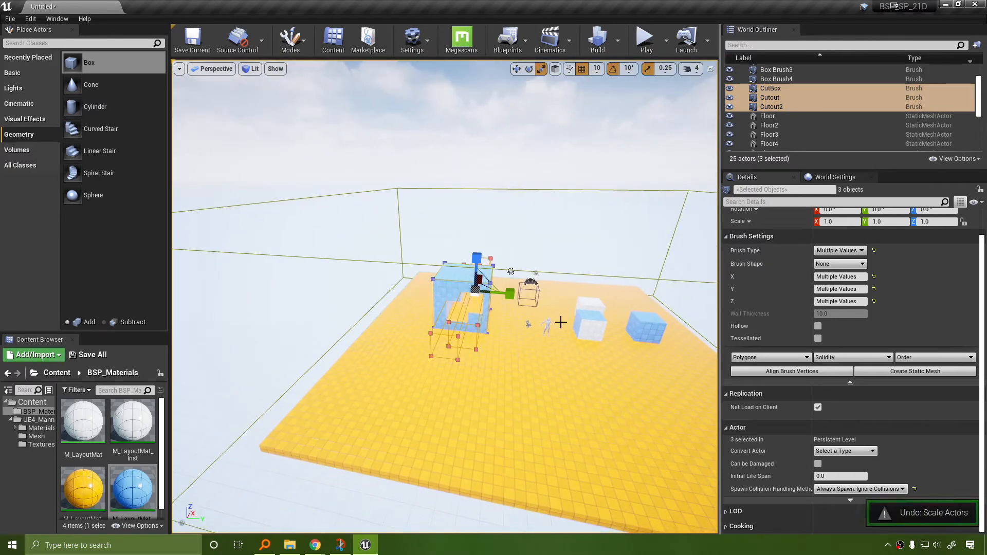
# Add Box Brush4 to the selected brushes and scale the group to X 1.75, Y 3.5, Z 1.75.
pyautogui.scroll(10, 557, 324)
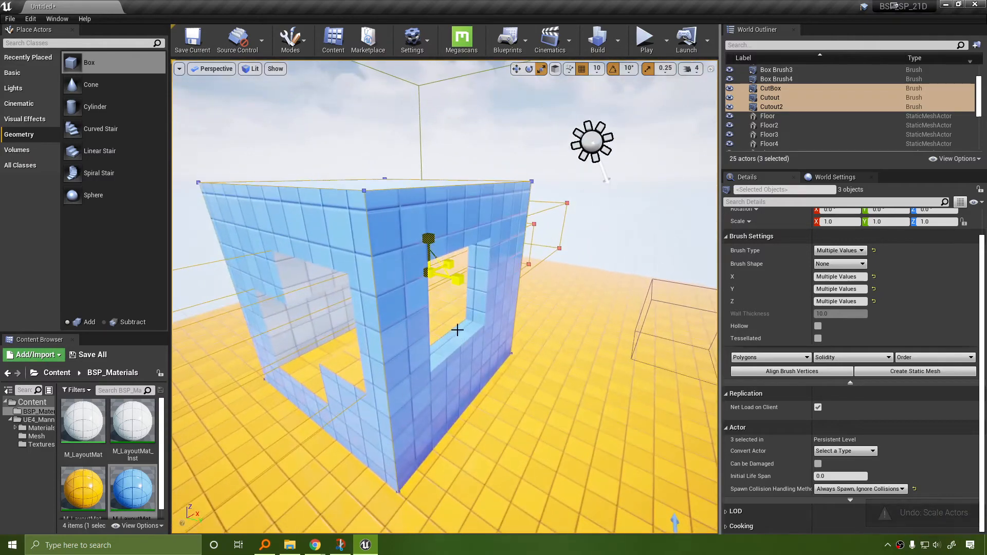
pyautogui.keyDown('ctrl'); pyautogui.click(456, 330); pyautogui.keyUp('ctrl')
pyautogui.scroll(-8, 561, 323)
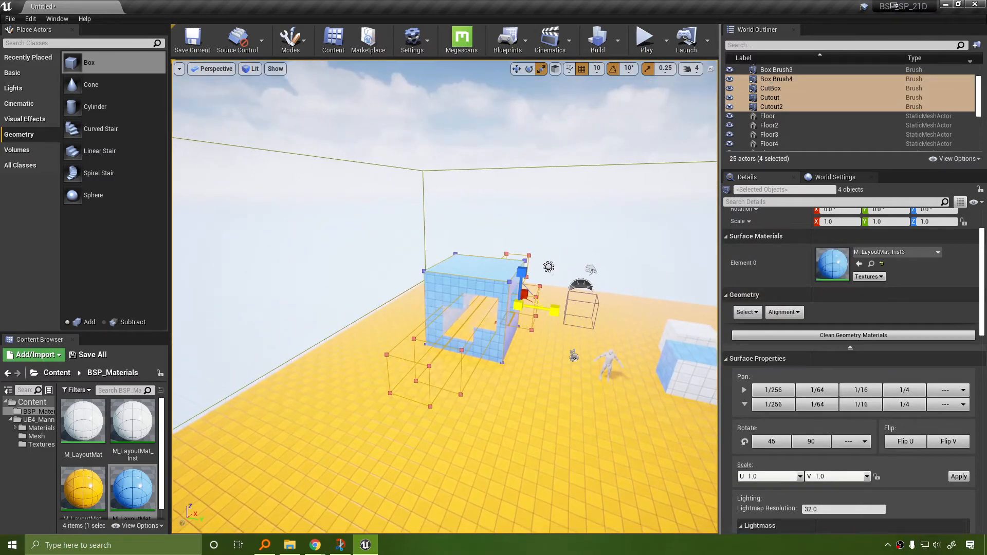
pyautogui.moveTo(555, 311); pyautogui.dragTo(592, 314)
pyautogui.moveTo(557, 316); pyautogui.dragTo(534, 316, button='right')
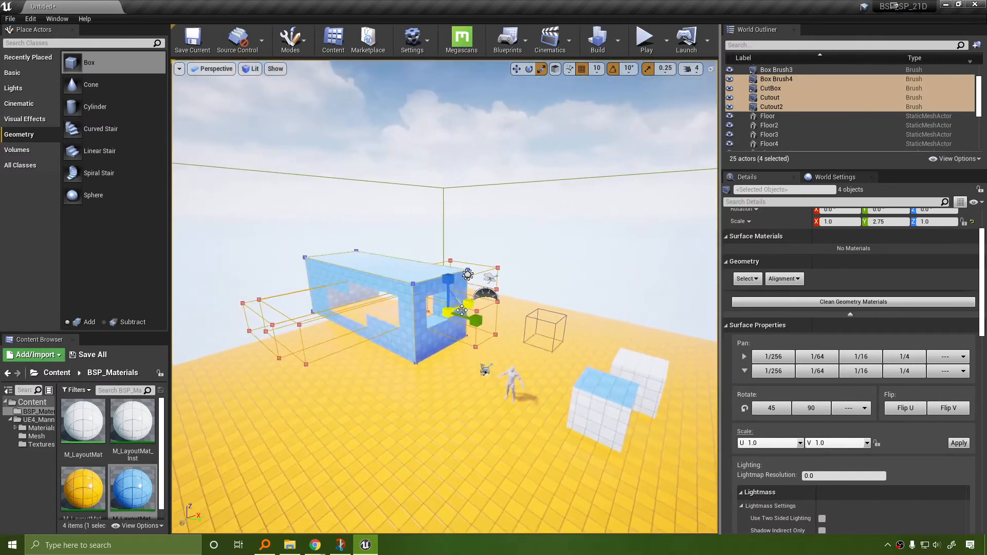
pyautogui.moveTo(448, 312); pyautogui.dragTo(464, 307)
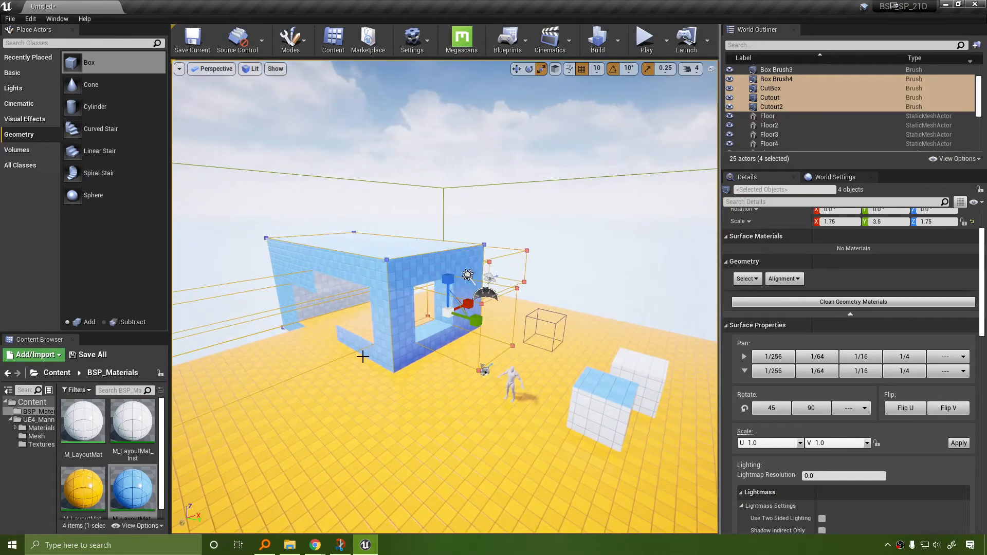
# Raise the scaled brush group above the floor, and undo the move and both scale changes.
pyautogui.moveTo(363, 356); pyautogui.dragTo(337, 354, button='right')
pyautogui.press('w')
pyautogui.moveTo(524, 257); pyautogui.dragTo(528, 214)
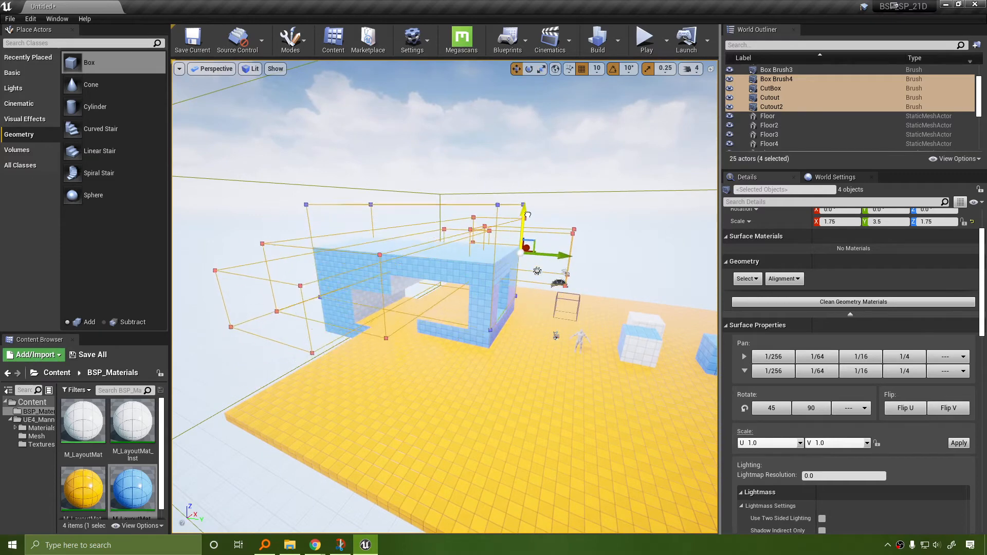
pyautogui.hotkey('ctrl', 'z')
pyautogui.hotkey('ctrl', 'z')
pyautogui.hotkey('ctrl', 'z')
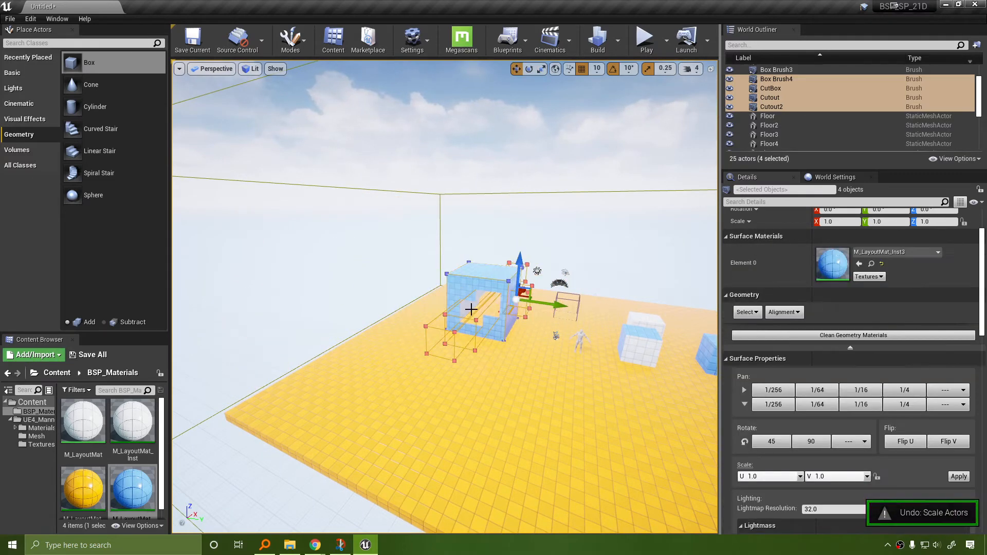
pyautogui.press('f')
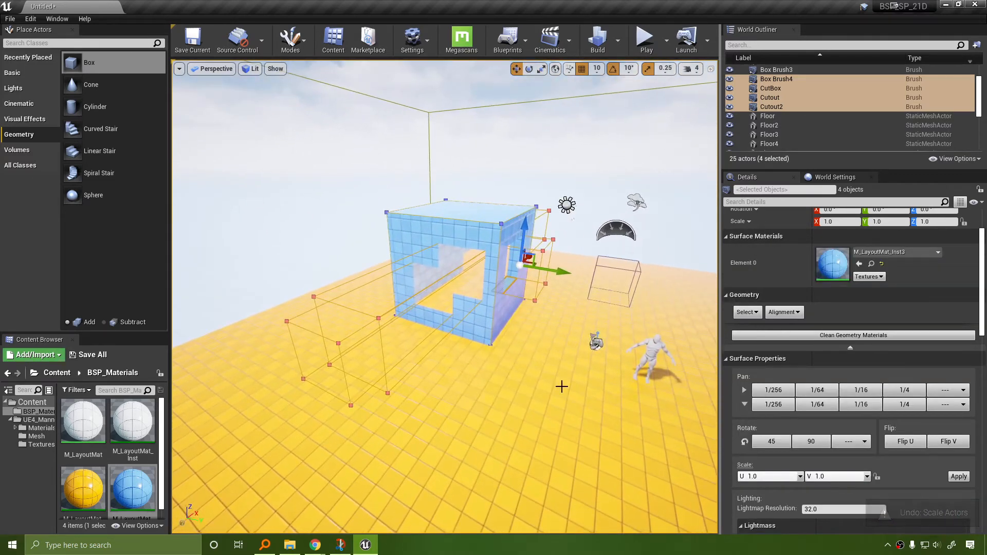
# Scale the four brushes together to X 1.5, Y 5.25, Z 1.5 and raise the group.
pyautogui.moveTo(490, 274); pyautogui.dragTo(501, 263, button='right')
pyautogui.press('s')
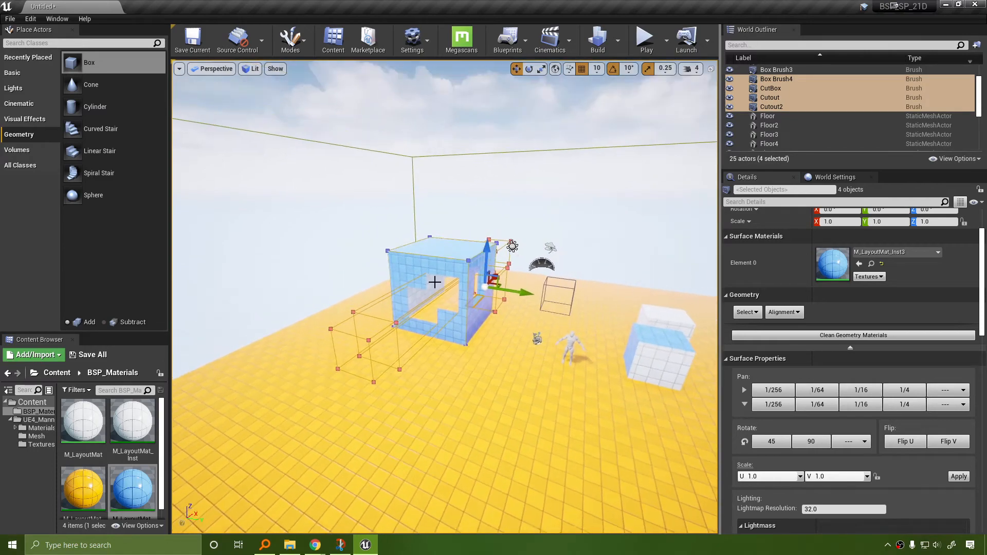
pyautogui.press('r')
pyautogui.moveTo(484, 288)
pyautogui.mouseDown()
pyautogui.moveTo(504, 275)
pyautogui.moveTo(496, 280)
pyautogui.moveTo(552, 299)
pyautogui.mouseUp()
pyautogui.moveTo(553, 298)
pyautogui.mouseDown(button='right')
pyautogui.moveTo(573, 294)
pyautogui.moveTo(503, 289)
pyautogui.mouseUp(button='right')
pyautogui.press('a')
pyautogui.press('w')
pyautogui.press('d')
pyautogui.press('s')
pyautogui.press('w')
pyautogui.moveTo(542, 236); pyautogui.dragTo(543, 226)
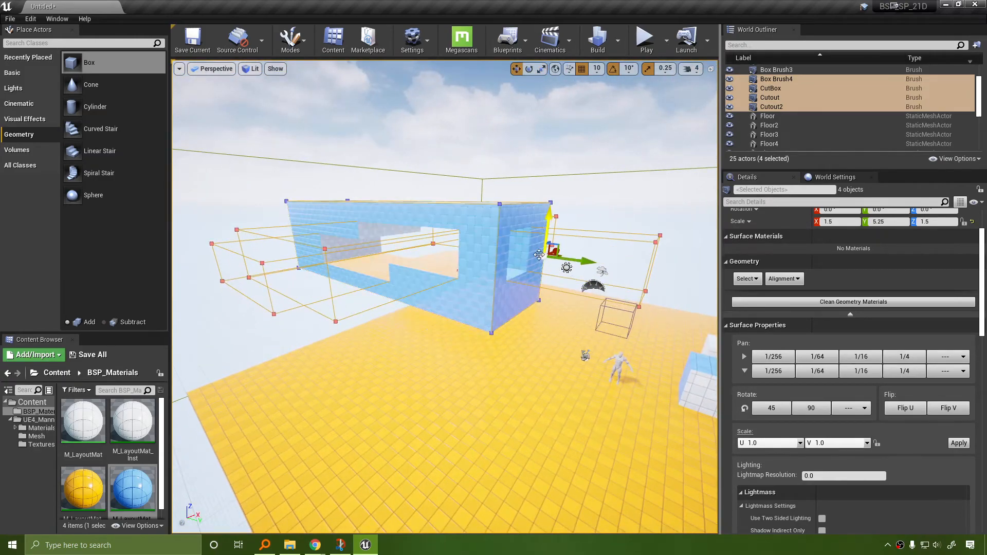
# Apply the M_UE4Man_Body material from the mannequin Materials folder to the floor inside the scaled structure.
pyautogui.moveTo(543, 227)
pyautogui.mouseDown(button='right')
pyautogui.moveTo(535, 210)
pyautogui.moveTo(581, 214)
pyautogui.moveTo(603, 187)
pyautogui.moveTo(624, 205)
pyautogui.moveTo(499, 227)
pyautogui.moveTo(506, 219)
pyautogui.moveTo(478, 325)
pyautogui.mouseUp(button='right')
pyautogui.press('w')
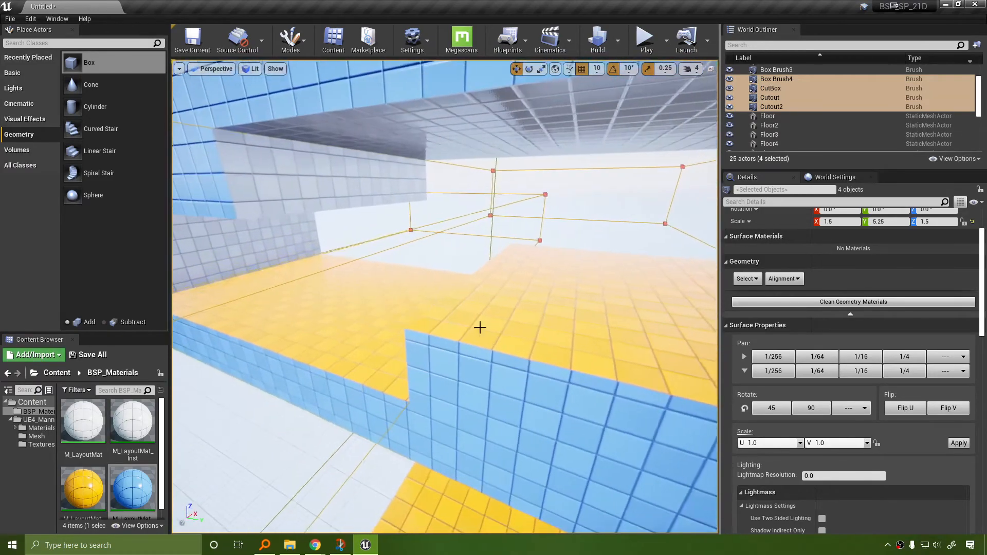
pyautogui.click(40, 428)
pyautogui.moveTo(137, 425); pyautogui.dragTo(332, 309)
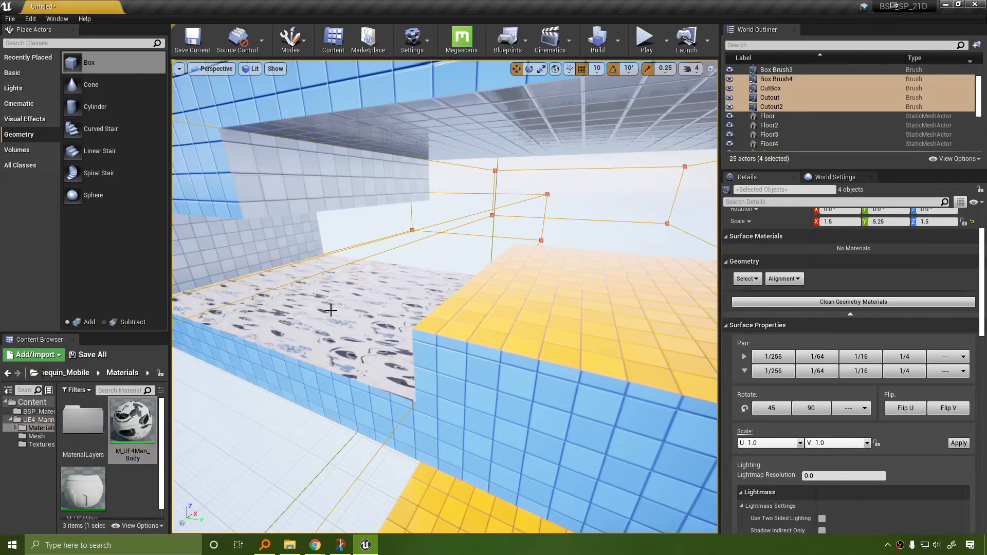
# Undo the floor material assignment along with the group's move and scaling.
pyautogui.moveTo(332, 310)
pyautogui.mouseDown(button='right')
pyautogui.moveTo(383, 373)
pyautogui.moveTo(437, 360)
pyautogui.moveTo(462, 308)
pyautogui.moveTo(487, 364)
pyautogui.moveTo(568, 359)
pyautogui.moveTo(555, 411)
pyautogui.moveTo(544, 373)
pyautogui.moveTo(552, 383)
pyautogui.moveTo(625, 323)
pyautogui.mouseUp(button='right')
pyautogui.hotkey('ctrl', 'z')
pyautogui.hotkey('ctrl', 'z')
pyautogui.hotkey('ctrl', 'z')
pyautogui.hotkey('ctrl', 'z')
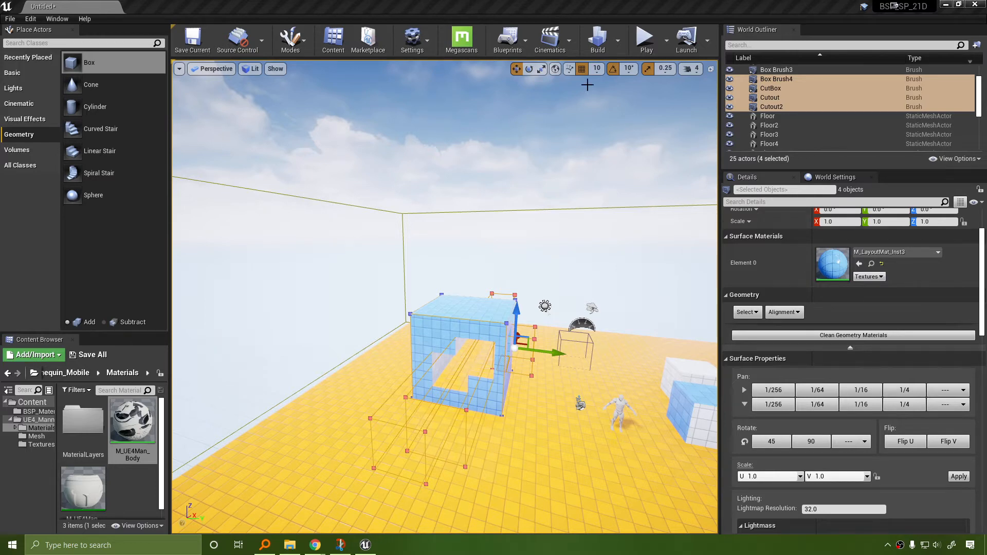
# Switch to Brush Editing mode and select only the large CutBox brush.
pyautogui.click(291, 40)
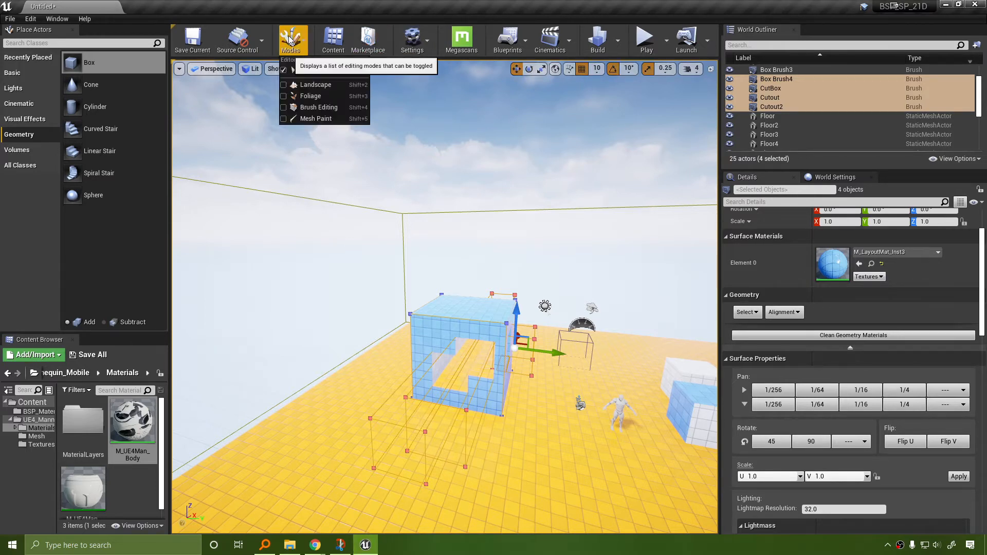
pyautogui.click(313, 108)
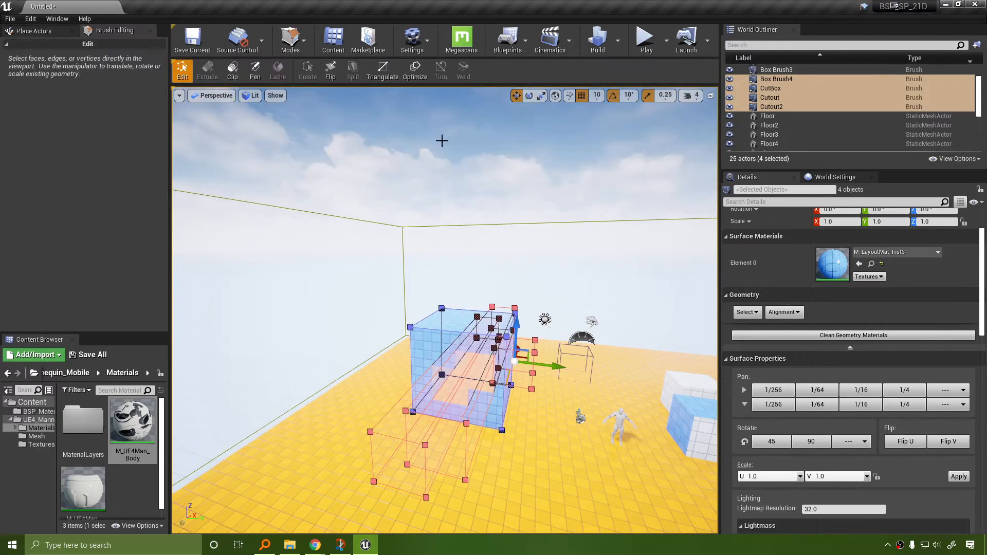
pyautogui.moveTo(577, 187); pyautogui.dragTo(587, 226, button='right')
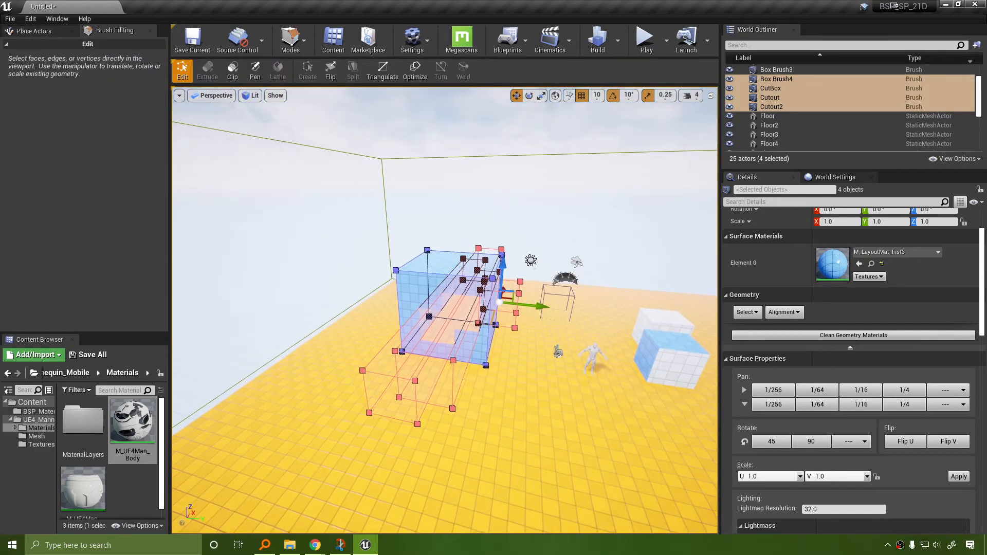
pyautogui.click(781, 79)
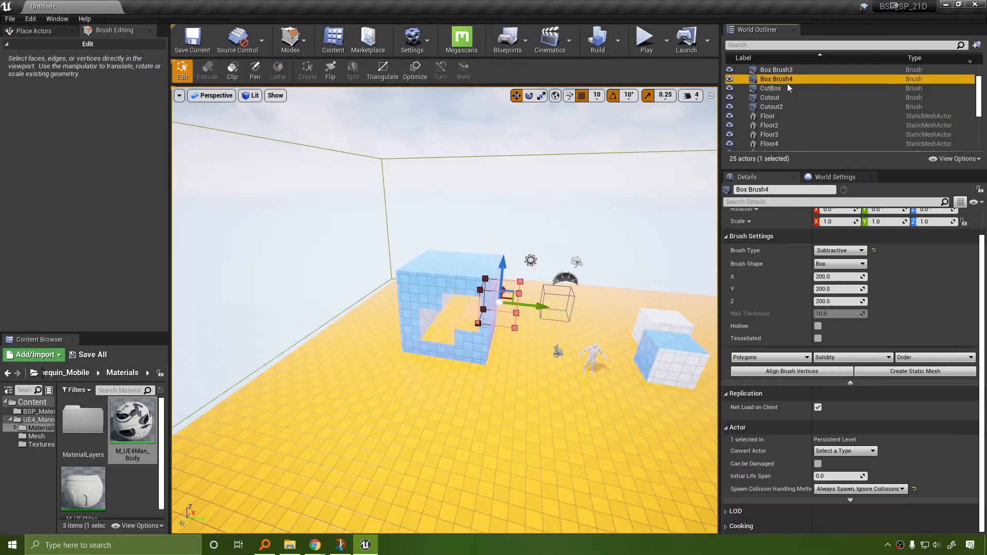
pyautogui.click(451, 266)
pyautogui.press('f')
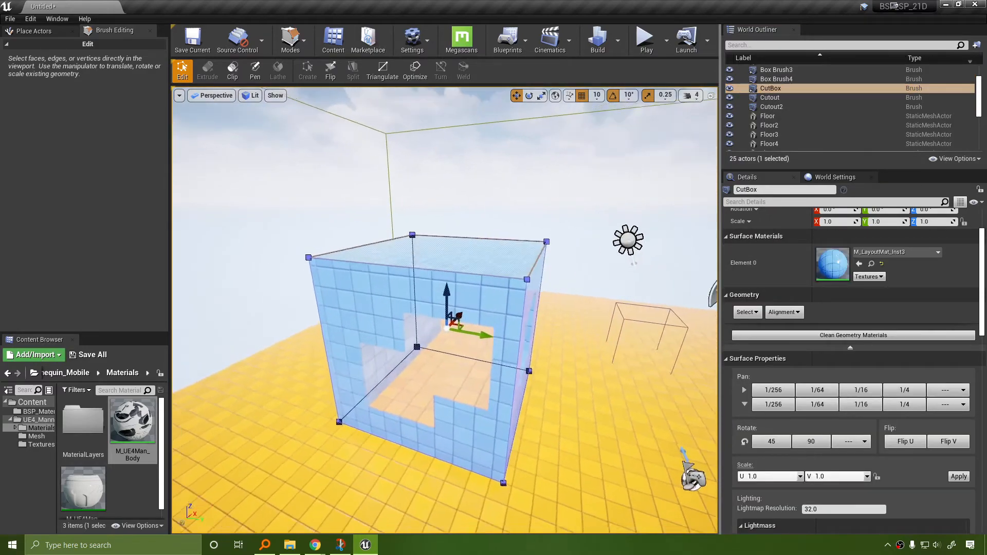
# Select the top face of the CutBox brush in Edit mode.
pyautogui.moveTo(450, 267)
pyautogui.mouseDown(button='right')
pyautogui.moveTo(451, 257)
pyautogui.moveTo(437, 270)
pyautogui.moveTo(458, 283)
pyautogui.moveTo(480, 266)
pyautogui.moveTo(438, 263)
pyautogui.mouseUp(button='right')
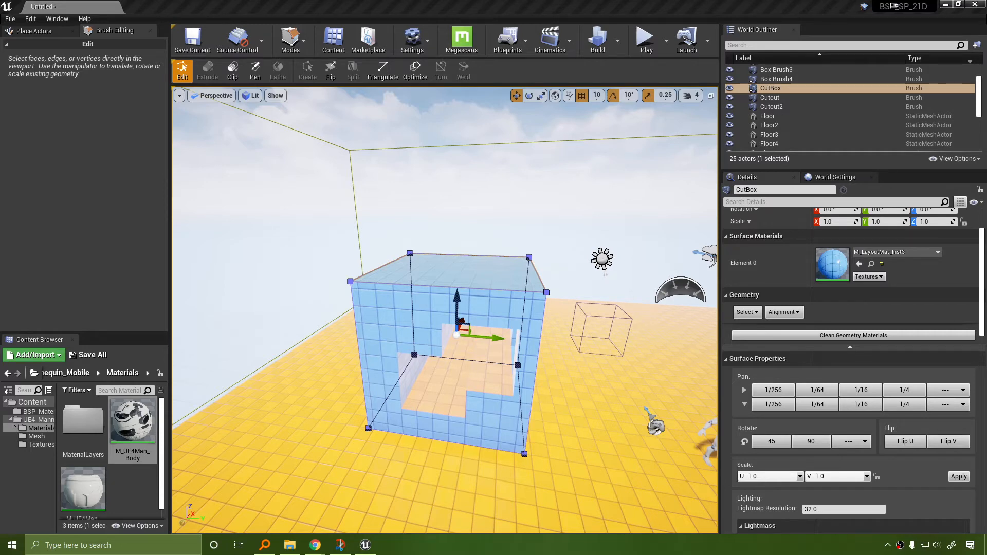
pyautogui.moveTo(468, 188); pyautogui.dragTo(468, 188, button='right')
pyautogui.click(501, 258)
pyautogui.click(500, 236)
pyautogui.click(449, 240)
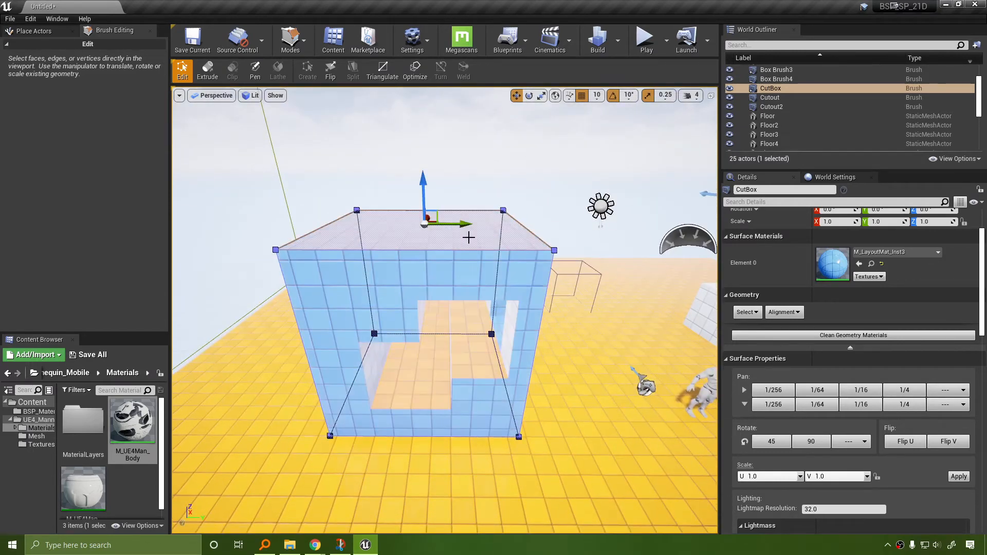
pyautogui.moveTo(467, 236); pyautogui.dragTo(467, 235, button='right')
pyautogui.click(421, 276)
pyautogui.click(465, 266)
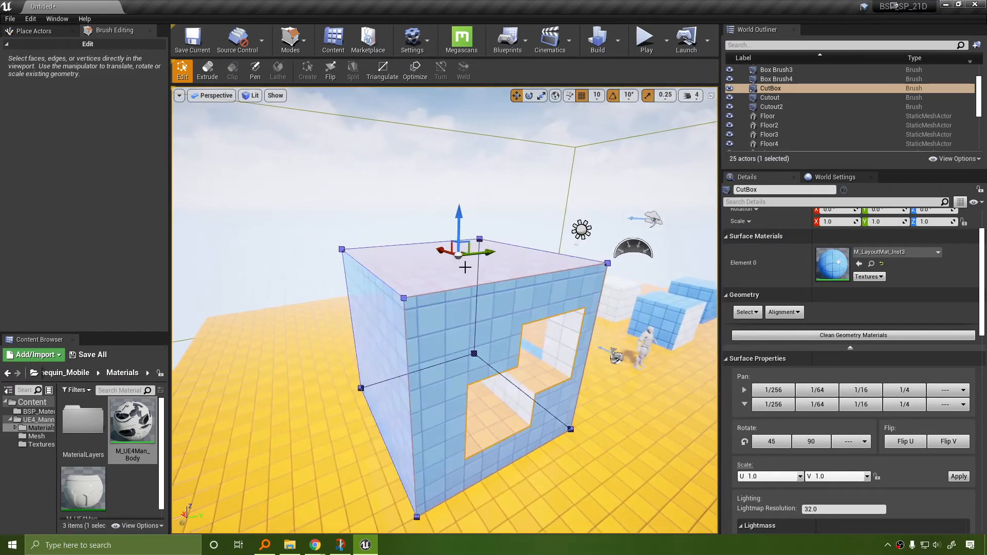
pyautogui.click(510, 268)
pyautogui.moveTo(510, 268); pyautogui.dragTo(509, 269, button='right')
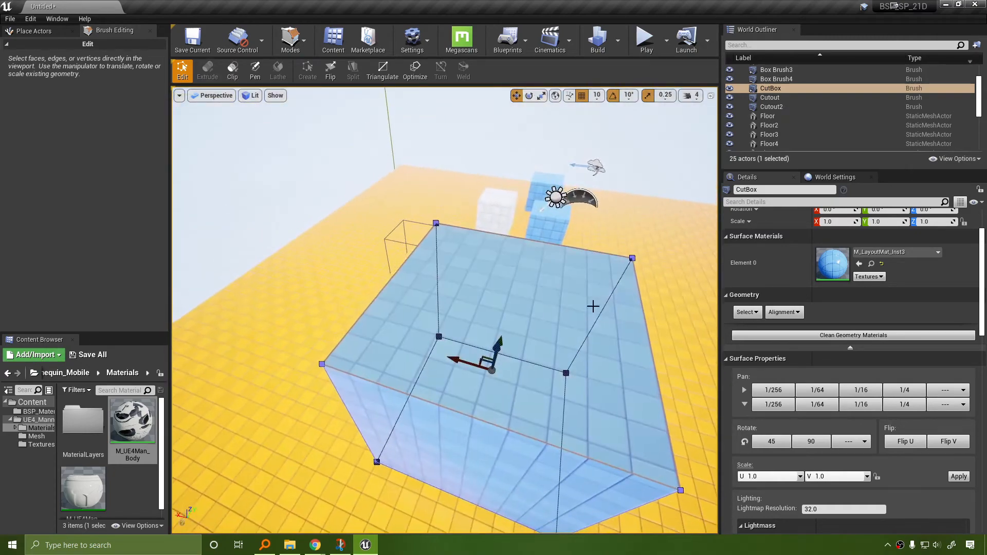
pyautogui.click(545, 302)
pyautogui.moveTo(545, 302); pyautogui.dragTo(544, 301, button='right')
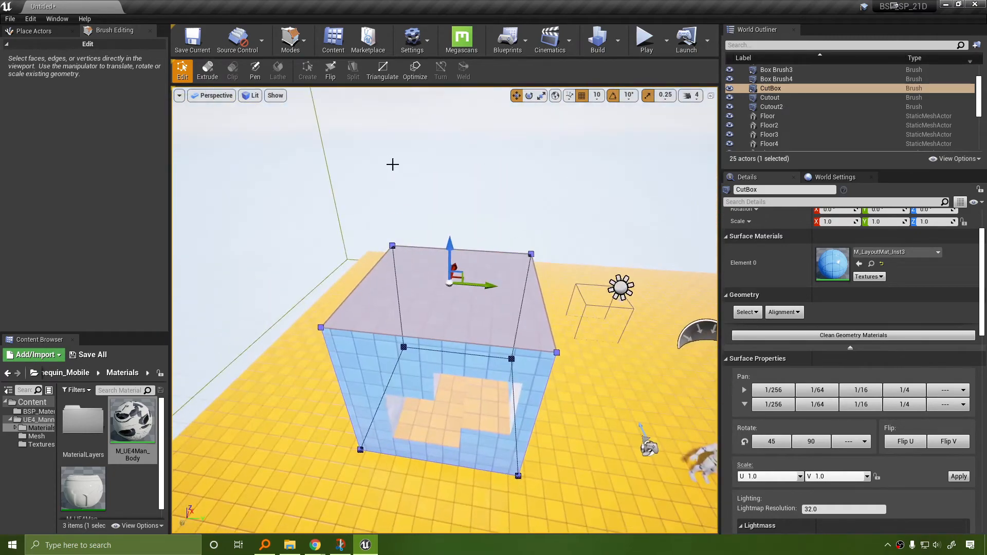
# Activate the Extrude tool for the selected top face and dismiss the coordinates mode warning.
pyautogui.click(208, 72)
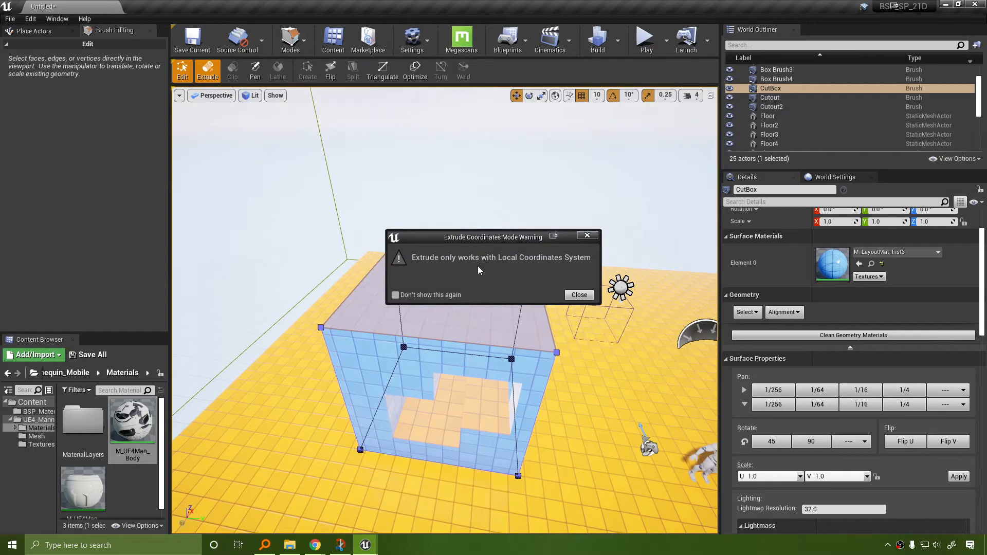
pyautogui.moveTo(489, 236); pyautogui.dragTo(443, 221)
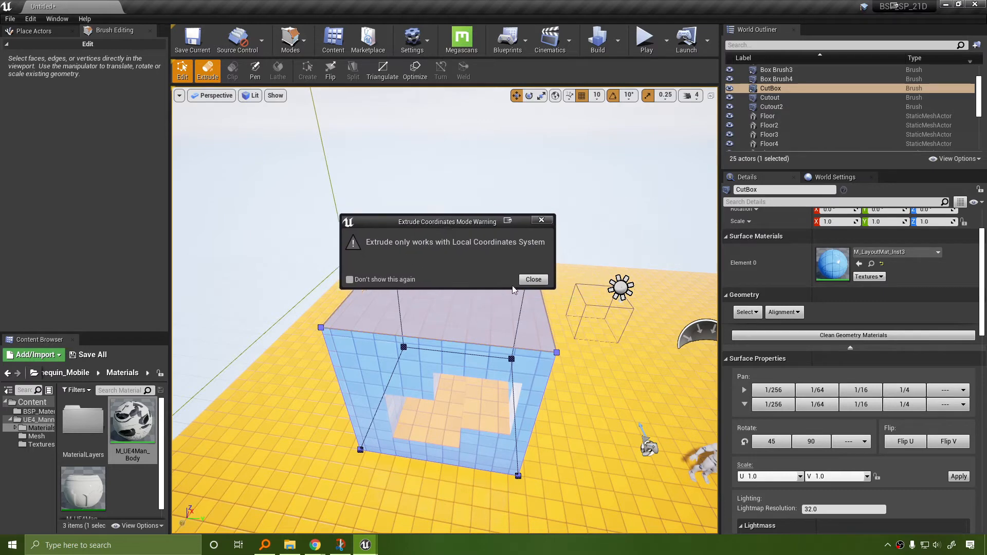
pyautogui.click(982, 280)
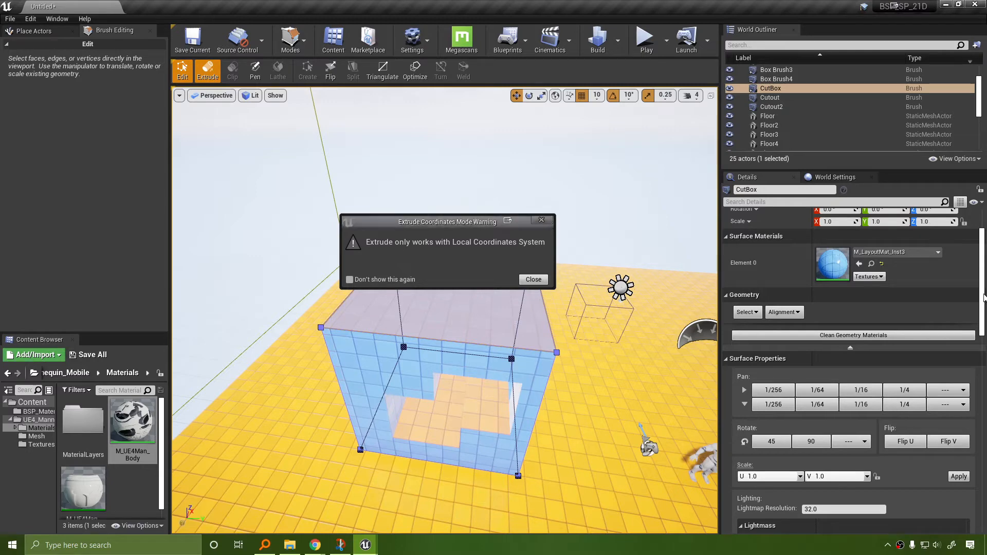
pyautogui.click(531, 282)
pyautogui.scroll(-10, 928, 296)
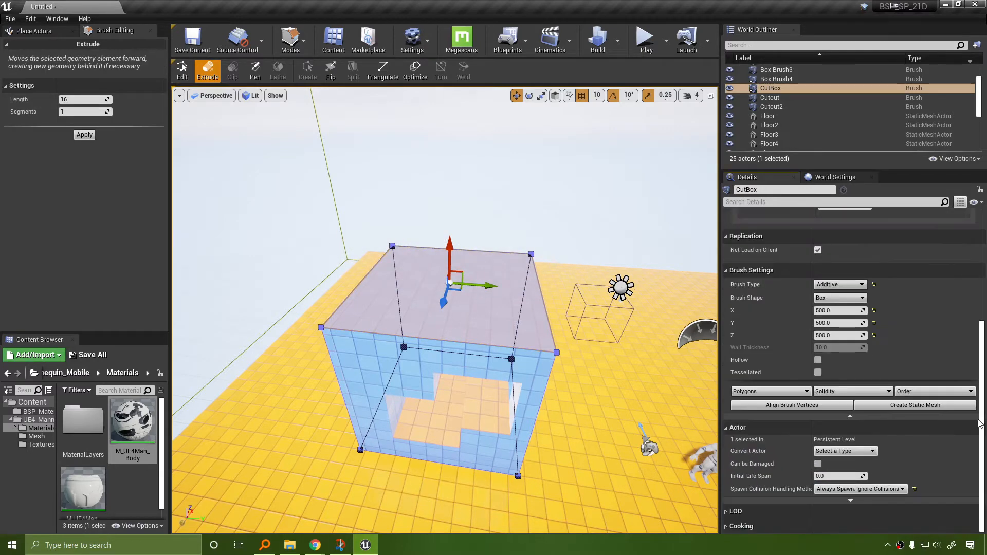
pyautogui.scroll(10, 891, 226)
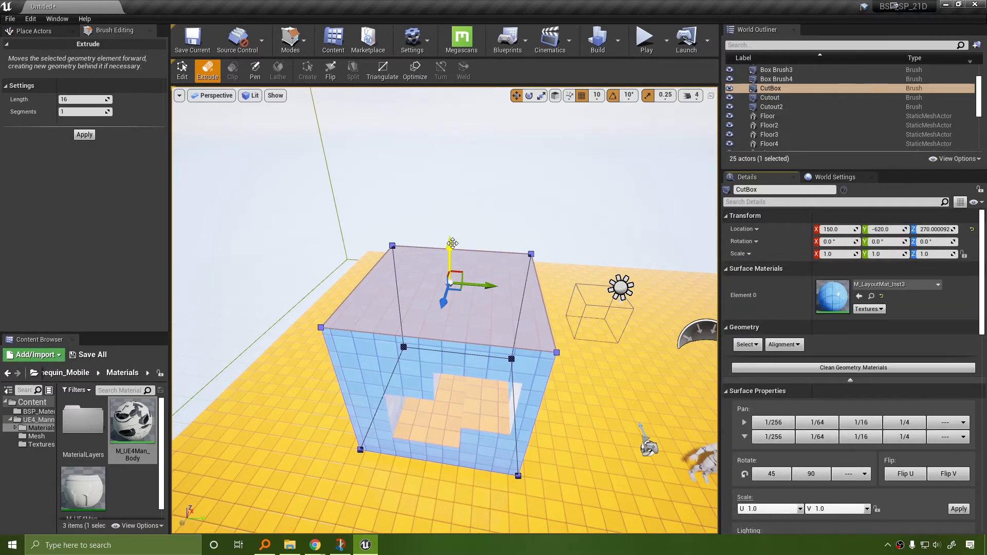
pyautogui.moveTo(450, 251); pyautogui.dragTo(451, 181)
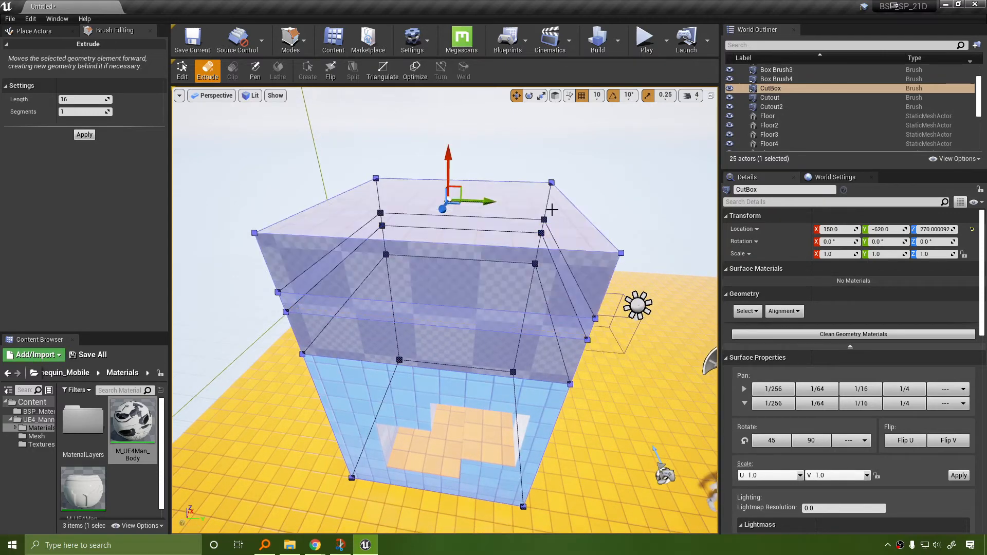
pyautogui.hotkey('ctrl', 'z')
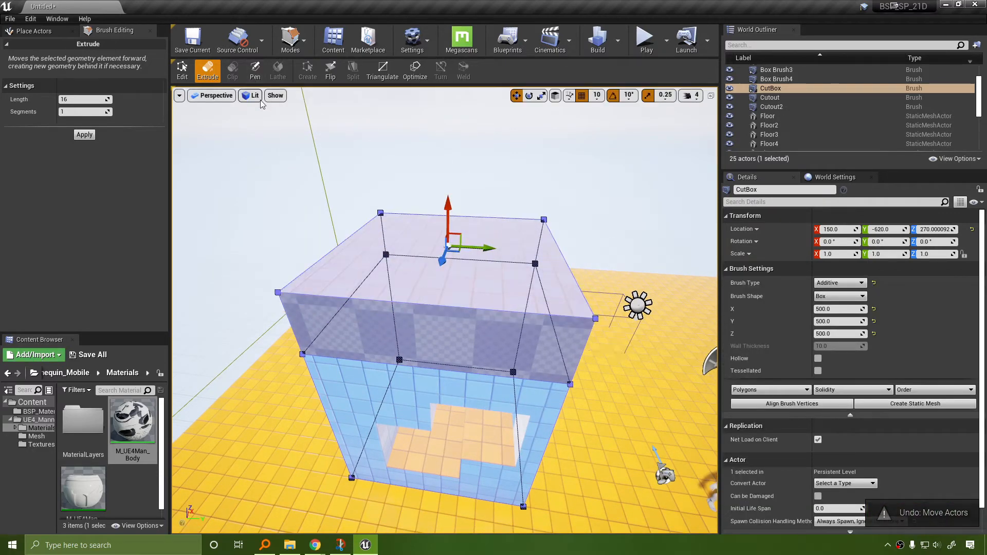
pyautogui.hotkey('ctrl', 'z')
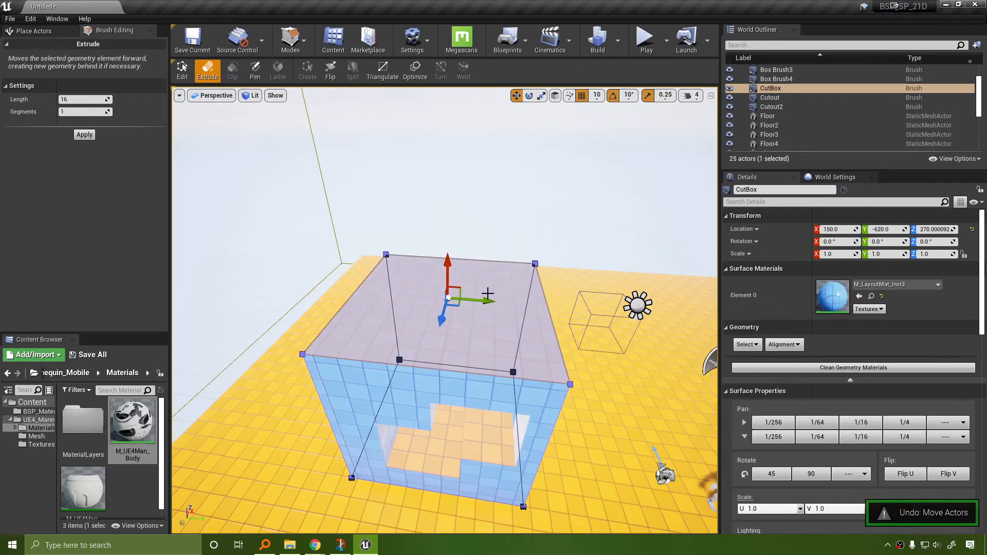
# Extrude the top face of CutBox upward twice to stack two new sections on the box.
pyautogui.moveTo(449, 271); pyautogui.dragTo(449, 185)
pyautogui.moveTo(523, 300); pyautogui.dragTo(519, 277, button='right')
pyautogui.moveTo(363, 200); pyautogui.dragTo(356, 109)
pyautogui.moveTo(386, 236); pyautogui.dragTo(255, 335, button='right')
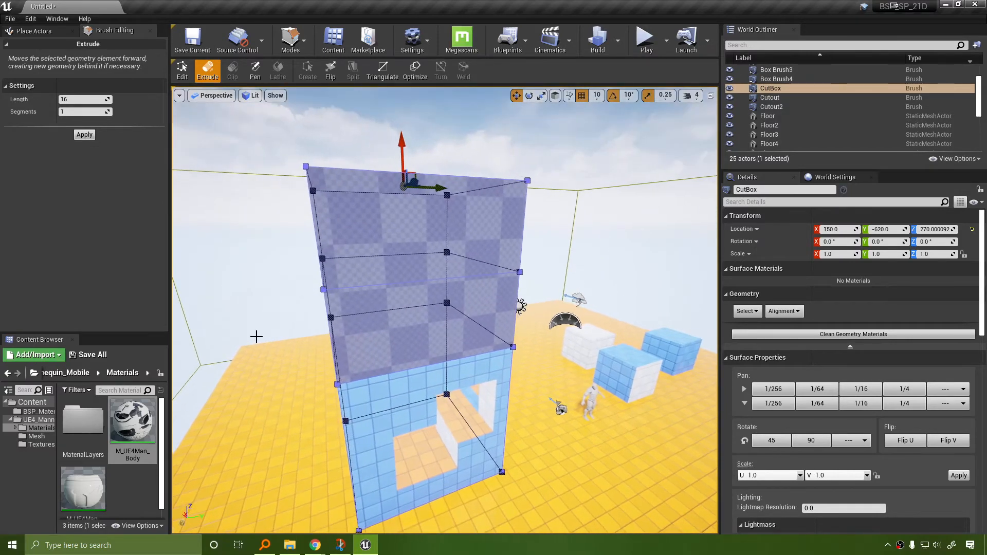
# Show the contents of the BSP_Materials folder and switch from Brush Editing to Select mode.
pyautogui.click(39, 411)
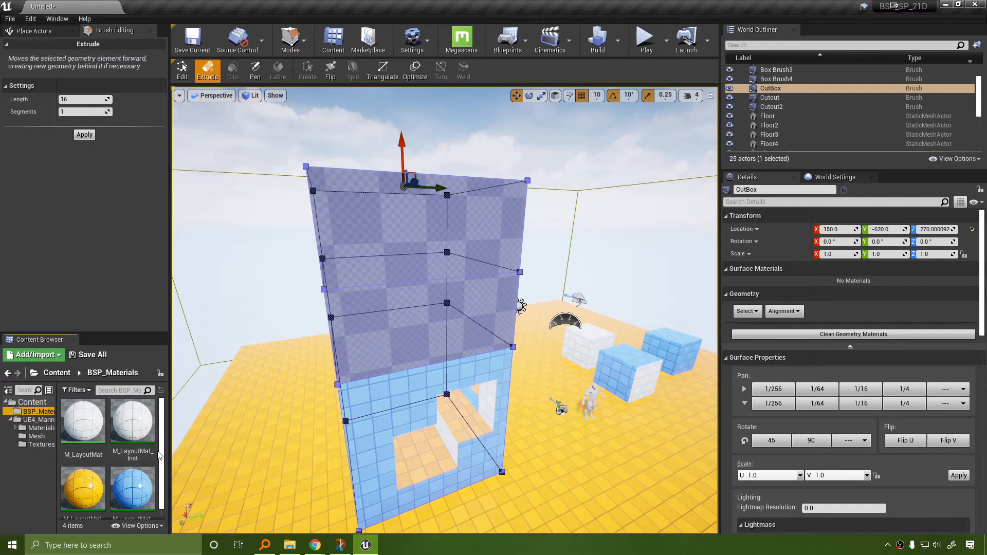
pyautogui.click(139, 427)
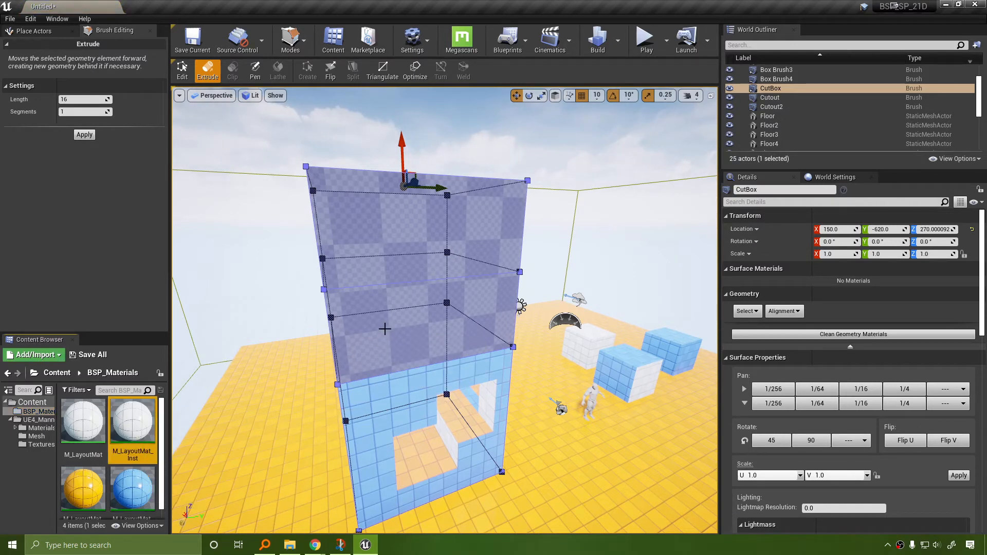
pyautogui.click(186, 77)
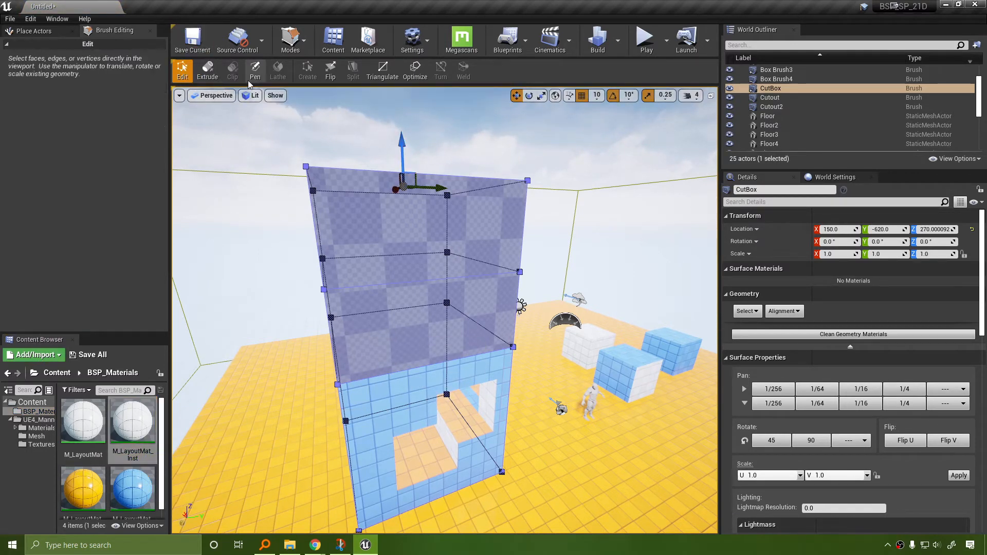
pyautogui.click(291, 40)
pyautogui.click(317, 70)
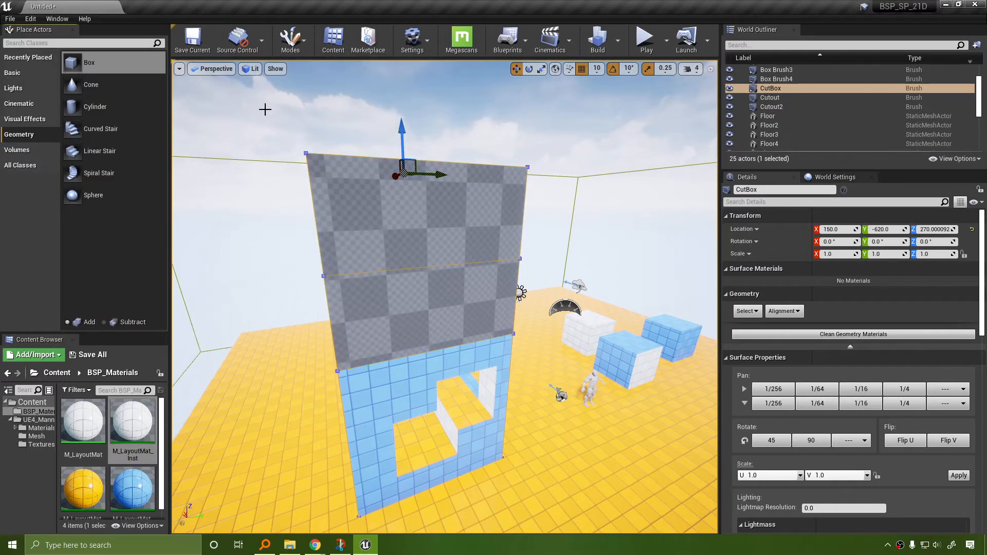
pyautogui.click(291, 40)
pyautogui.click(313, 70)
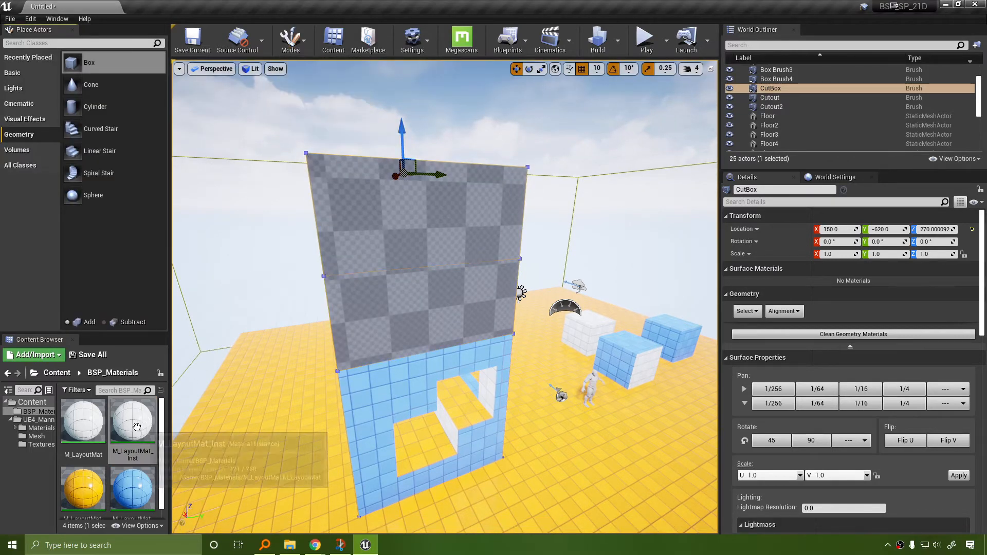
# Apply M_LayoutMat_Inst to the front face of the lower extruded section and the yellow layout material to the upper one.
pyautogui.moveTo(132, 421); pyautogui.dragTo(403, 300)
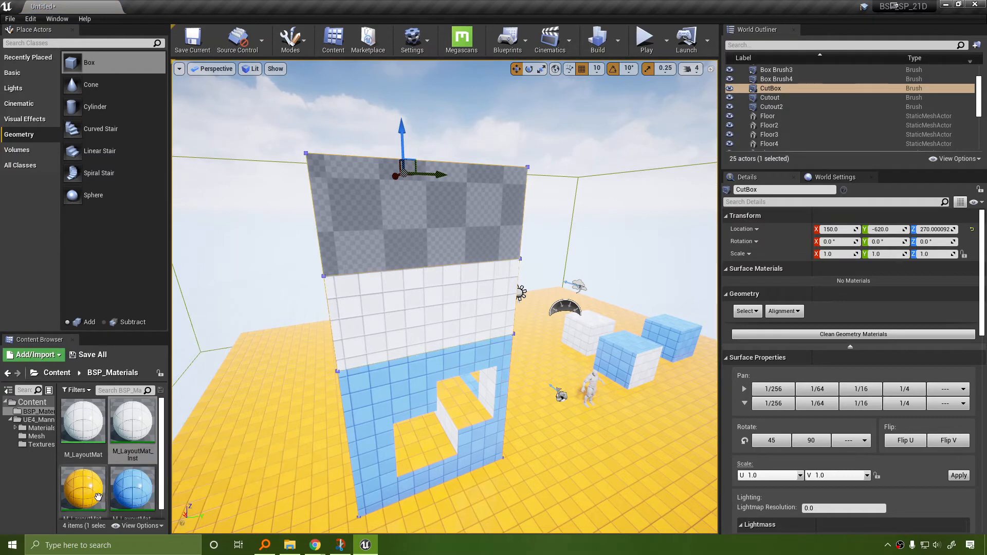
pyautogui.moveTo(82, 488); pyautogui.dragTo(401, 226)
pyautogui.moveTo(529, 401); pyautogui.dragTo(512, 405, button='right')
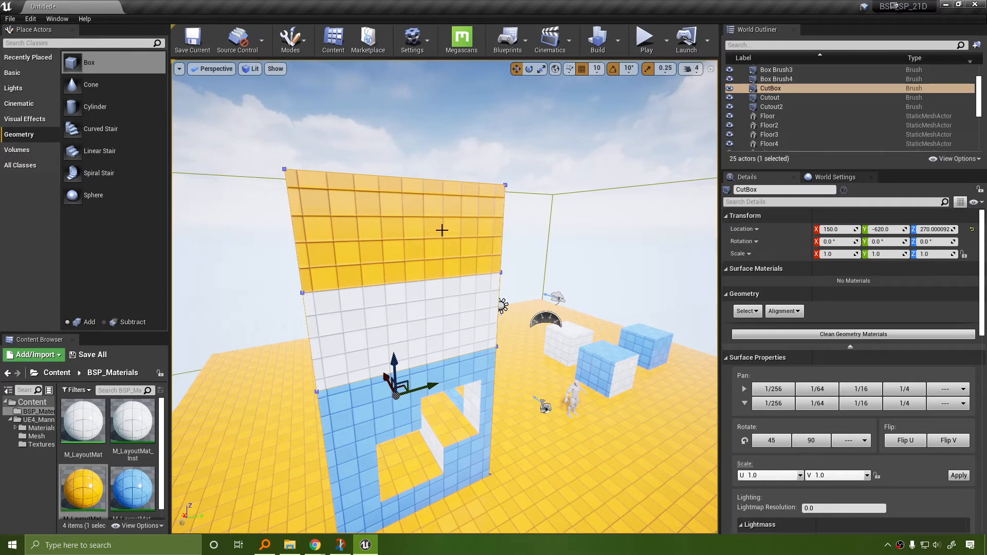
pyautogui.moveTo(463, 332)
pyautogui.mouseDown(button='right')
pyautogui.moveTo(460, 267)
pyautogui.moveTo(463, 331)
pyautogui.mouseUp(button='right')
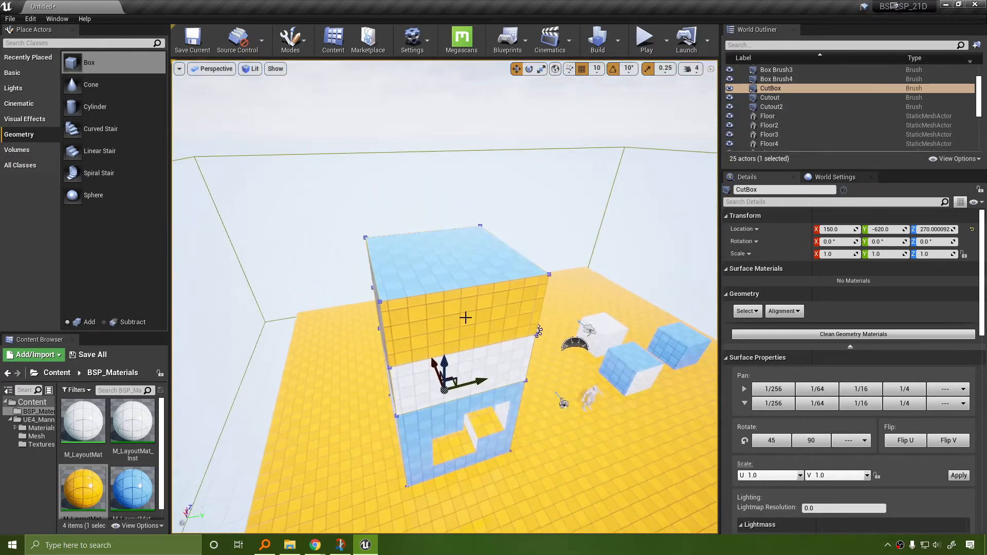
# Return to Brush Editing mode and move the top face of CutBox slightly upward without extruding it.
pyautogui.click(291, 39)
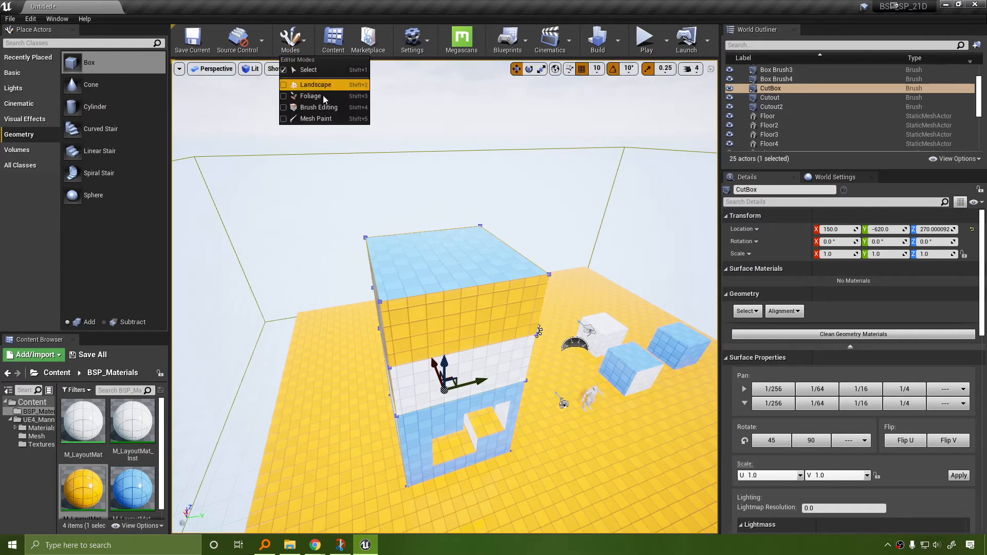
pyautogui.click(324, 109)
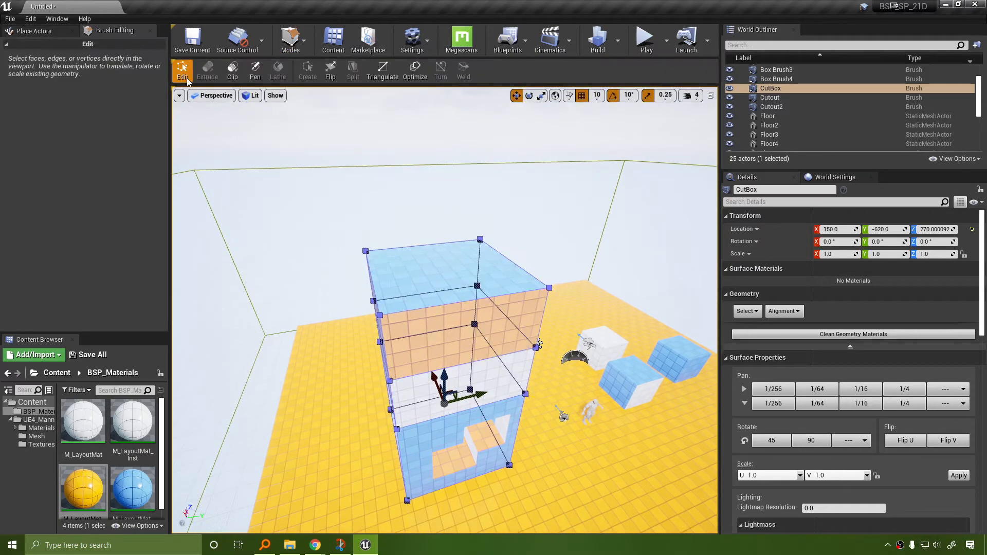
pyautogui.click(449, 268)
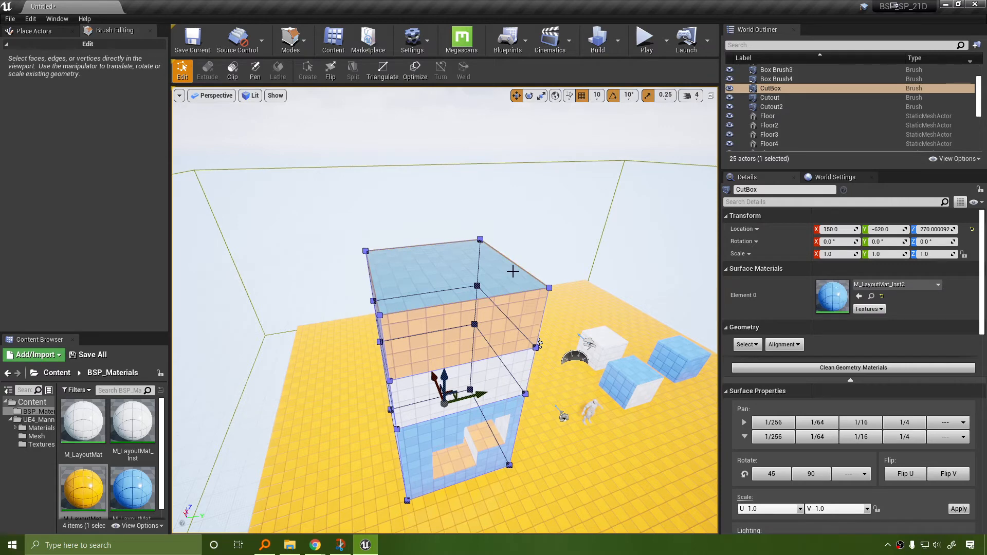
pyautogui.press('d')
pyautogui.moveTo(513, 271); pyautogui.dragTo(466, 273, button='right')
pyautogui.click(394, 309)
pyautogui.click(420, 295)
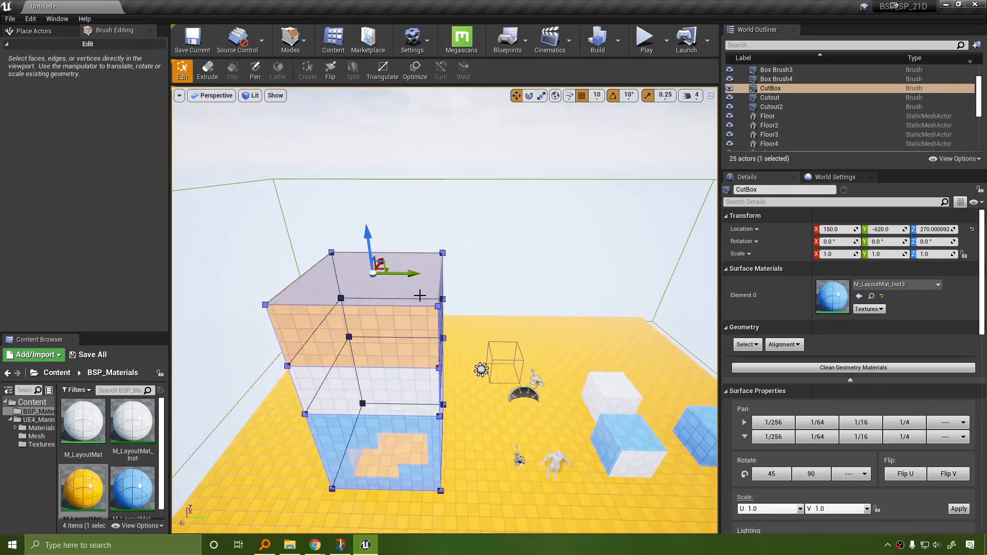
pyautogui.click(355, 326)
pyautogui.click(358, 273)
pyautogui.moveTo(379, 233)
pyautogui.mouseDown()
pyautogui.moveTo(371, 142)
pyautogui.moveTo(375, 286)
pyautogui.moveTo(359, 139)
pyautogui.moveTo(346, 159)
pyautogui.moveTo(379, 282)
pyautogui.moveTo(341, 209)
pyautogui.moveTo(373, 255)
pyautogui.mouseUp()
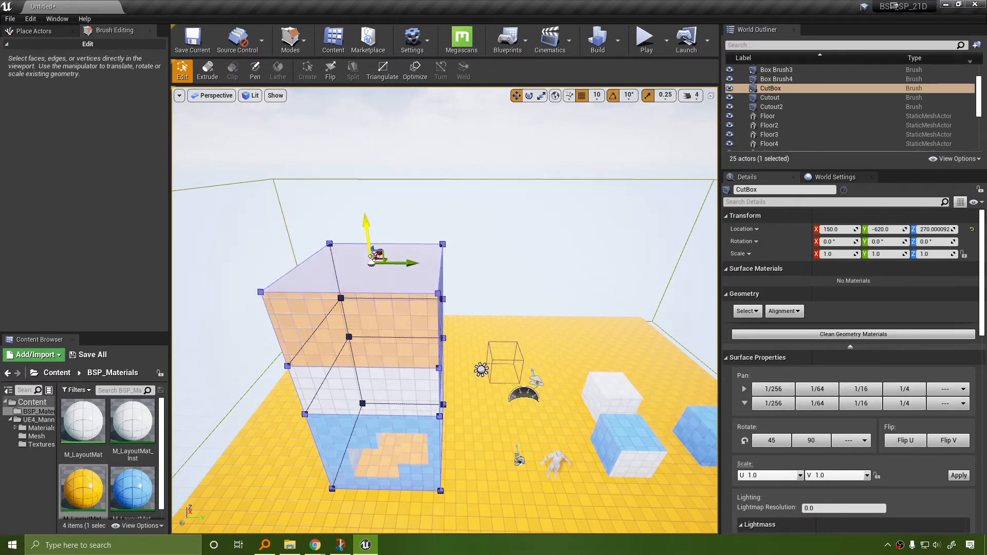
pyautogui.moveTo(565, 327); pyautogui.dragTo(617, 311, button='right')
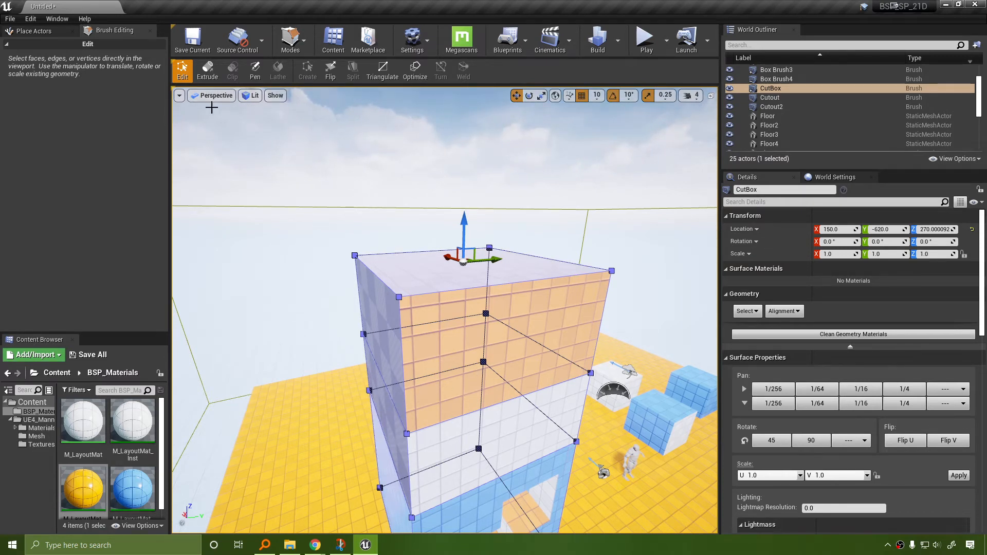
# Extrude the top face upward to add a third section, then return to the Edit tool.
pyautogui.click(208, 71)
pyautogui.click(574, 292)
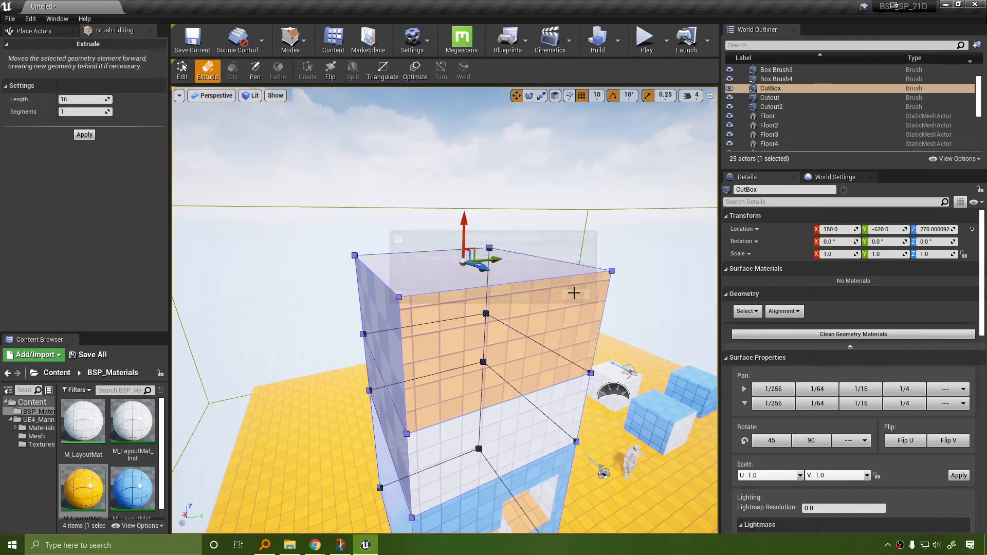
pyautogui.moveTo(464, 222); pyautogui.dragTo(465, 127)
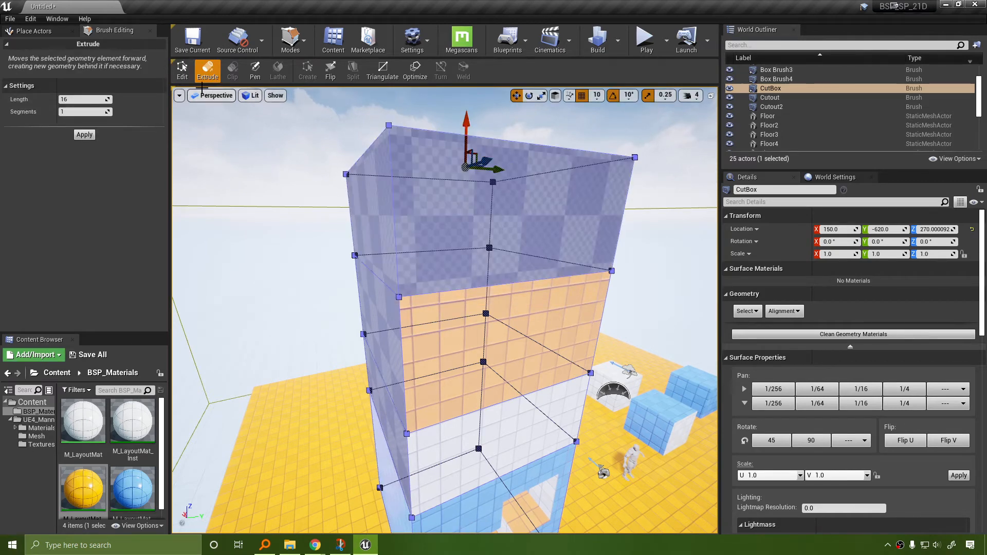
pyautogui.click(182, 71)
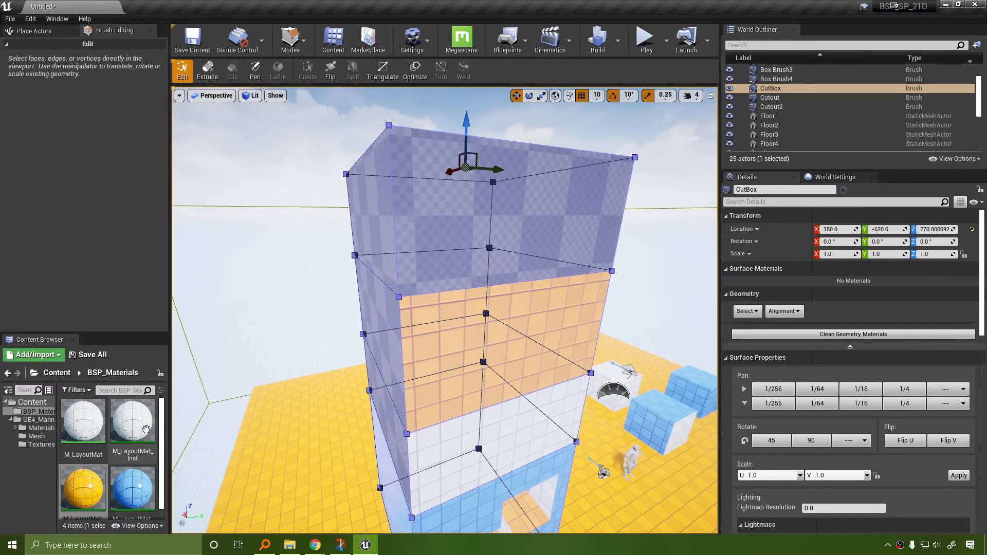
# Apply M_LayoutMat_Inst to the front face of the topmost section.
pyautogui.moveTo(146, 428); pyautogui.dragTo(468, 193)
pyautogui.keyDown('alt'); pyautogui.moveTo(450, 276); pyautogui.dragTo(452, 247); pyautogui.keyUp('alt')
pyautogui.keyDown('alt'); pyautogui.moveTo(555, 275); pyautogui.dragTo(411, 281); pyautogui.keyUp('alt')
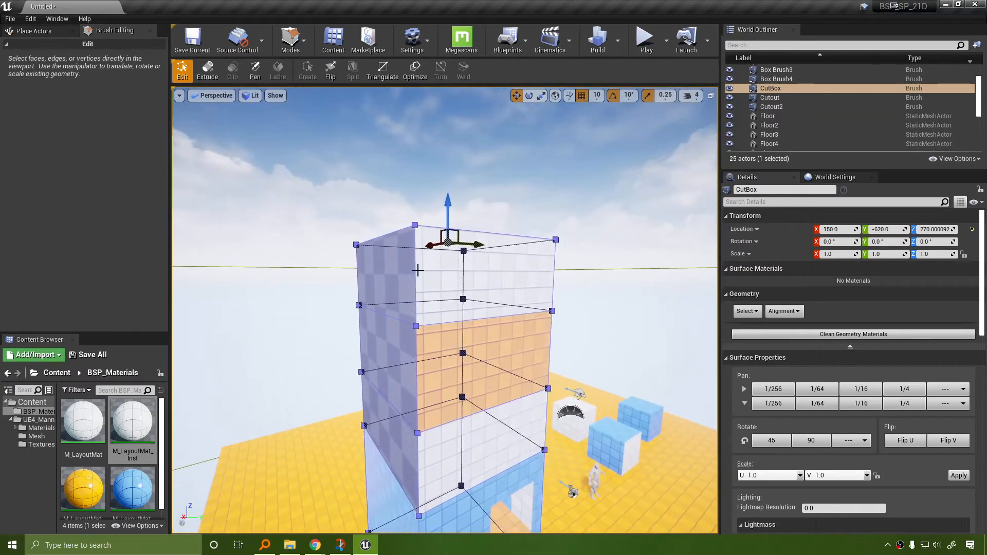
# Switch to Select mode and apply M_LayoutMat_Inst to the adjacent grey side face of the topmost section.
pyautogui.click(291, 39)
pyautogui.click(324, 66)
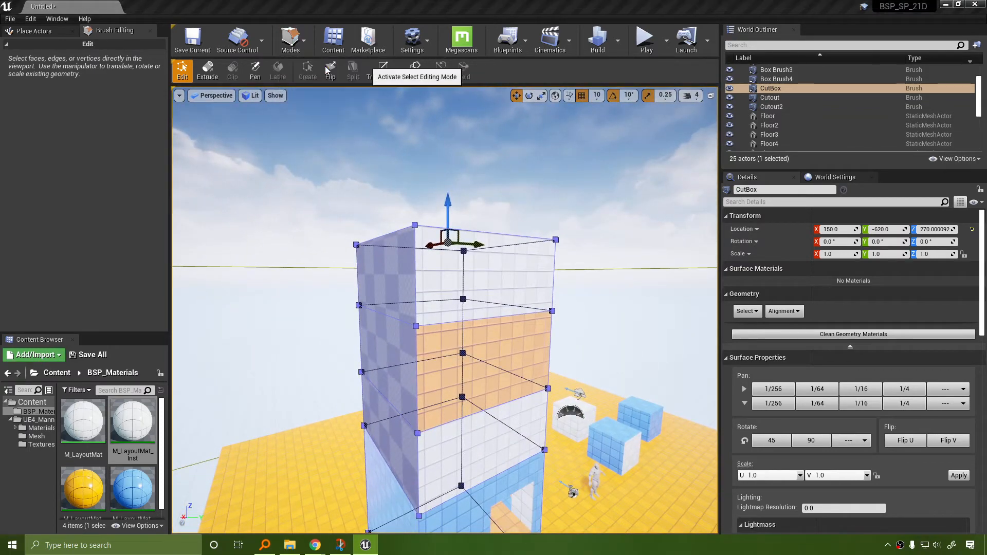
pyautogui.keyDown('alt'); pyautogui.moveTo(360, 240); pyautogui.dragTo(434, 245); pyautogui.keyUp('alt')
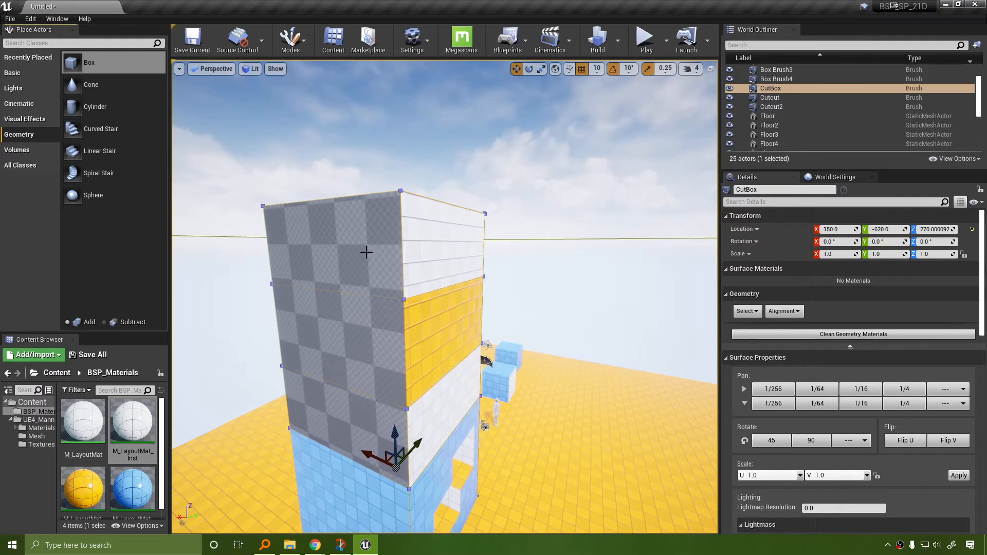
pyautogui.click(366, 252)
pyautogui.keyDown('alt'); pyautogui.click(368, 250); pyautogui.keyUp('alt')
pyautogui.keyDown('alt'); pyautogui.moveTo(357, 235); pyautogui.dragTo(411, 240); pyautogui.keyUp('alt')
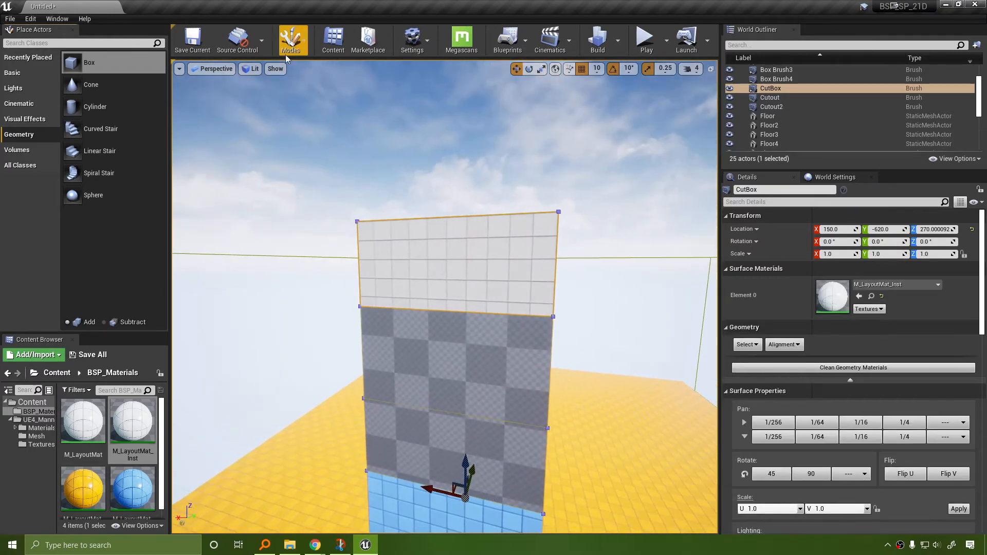
# Return to Brush Editing mode and select the side faces of CutBox's topmost section one after another.
pyautogui.click(286, 53)
pyautogui.click(312, 104)
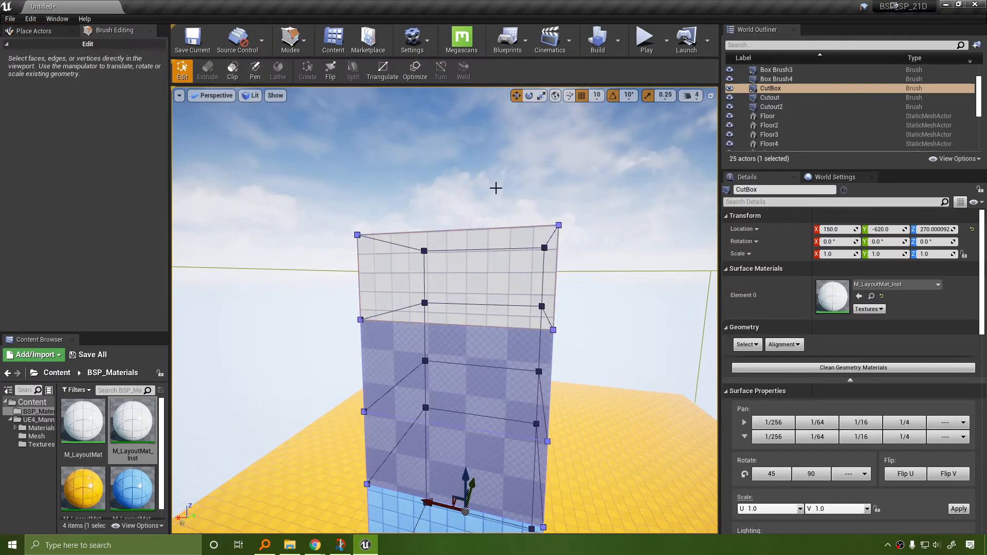
pyautogui.keyDown('alt'); pyautogui.moveTo(495, 188); pyautogui.dragTo(406, 189); pyautogui.keyUp('alt')
pyautogui.click(555, 238)
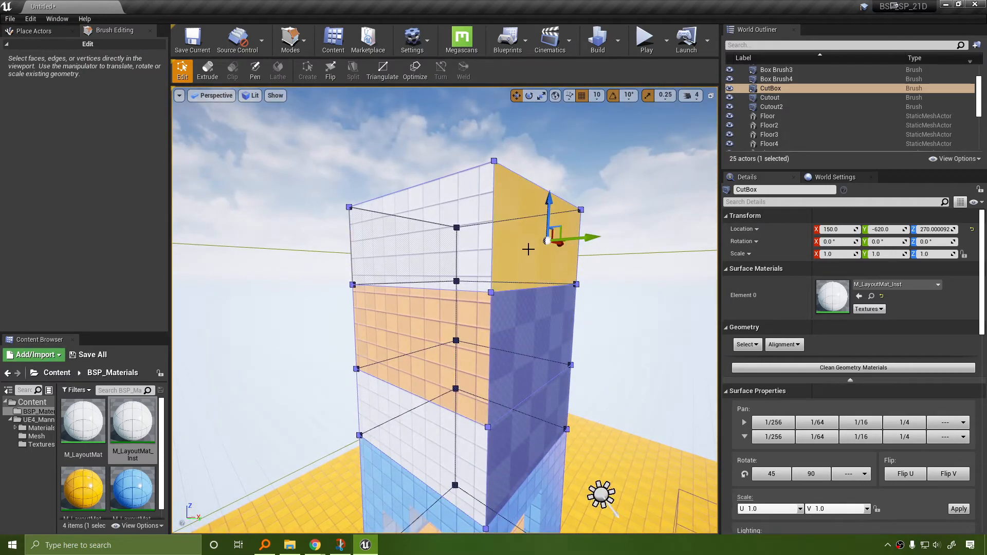
pyautogui.click(451, 241)
pyautogui.click(544, 248)
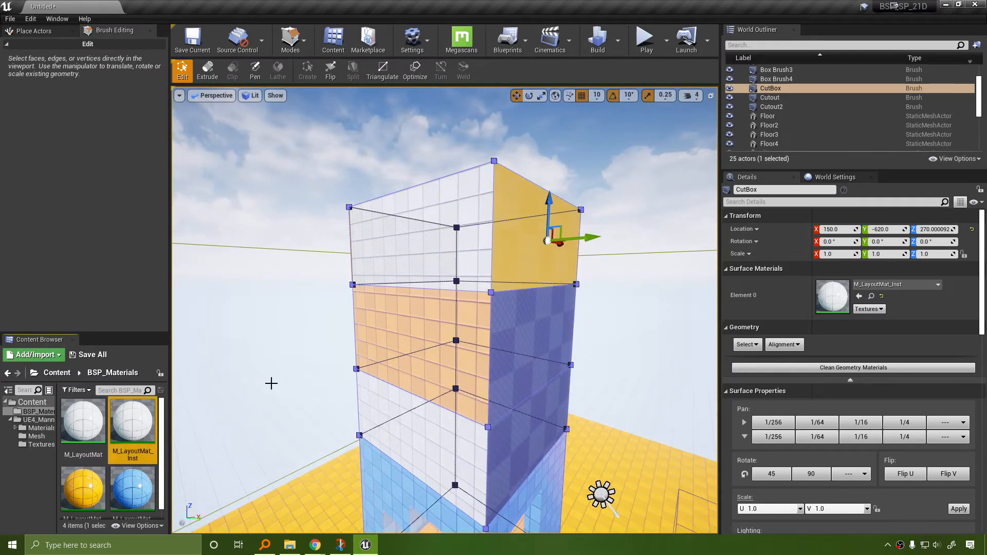
pyautogui.click(523, 237)
pyautogui.click(469, 258)
pyautogui.press('d')
pyautogui.moveTo(469, 258)
pyautogui.mouseDown(button='right')
pyautogui.moveTo(360, 249)
pyautogui.moveTo(483, 263)
pyautogui.mouseUp(button='right')
pyautogui.press('a')
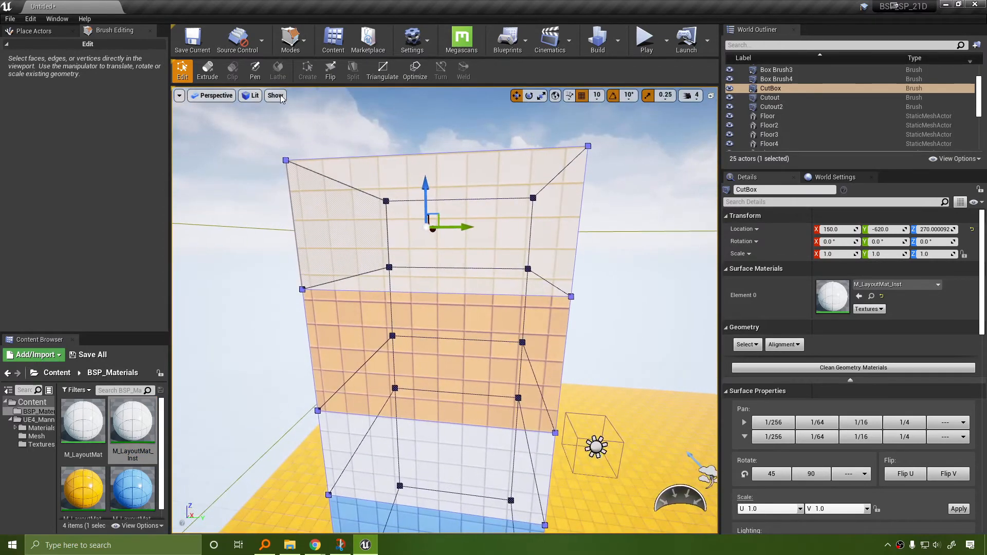
# Switch to Select mode and select the topmost section's side face, followed by the grey face directly below it.
pyautogui.click(290, 40)
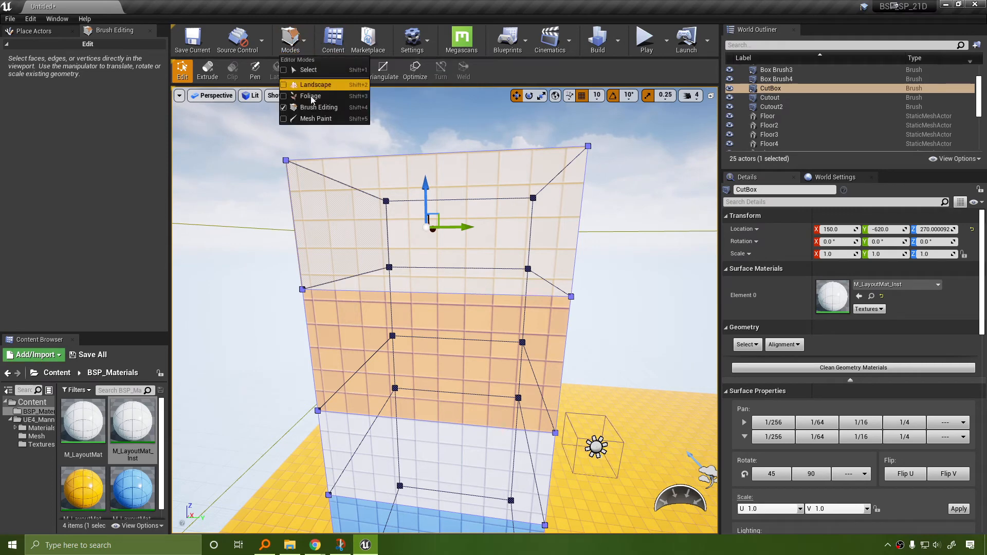
pyautogui.click(308, 69)
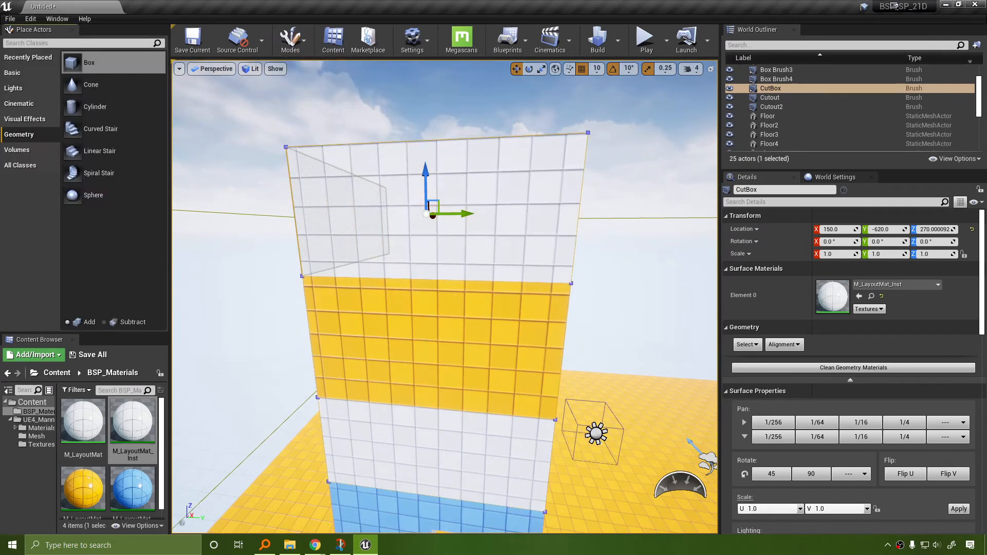
pyautogui.moveTo(483, 221); pyautogui.dragTo(527, 219, button='right')
pyautogui.click(462, 240)
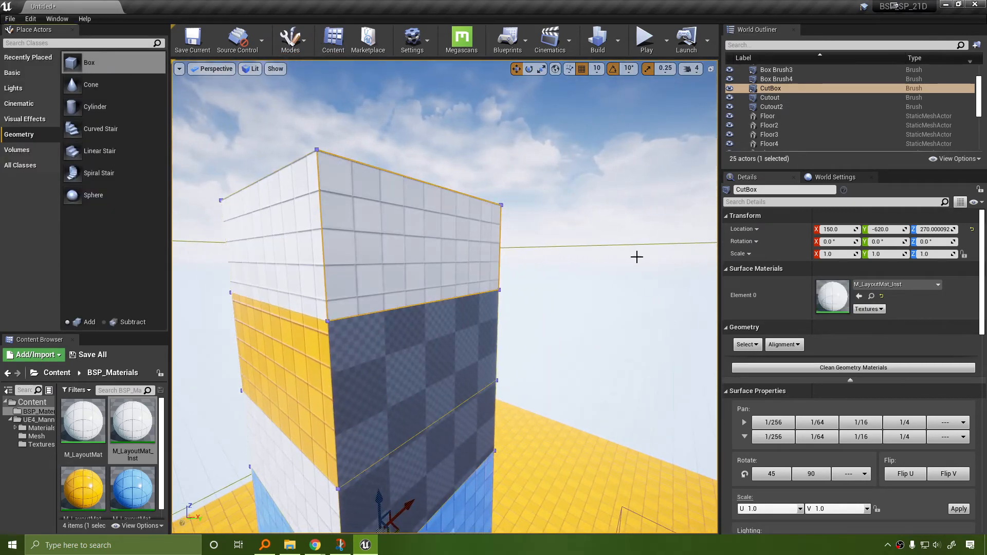
pyautogui.moveTo(500, 285)
pyautogui.mouseDown(button='right')
pyautogui.moveTo(509, 280)
pyautogui.moveTo(483, 277)
pyautogui.moveTo(463, 298)
pyautogui.moveTo(500, 287)
pyautogui.mouseUp(button='right')
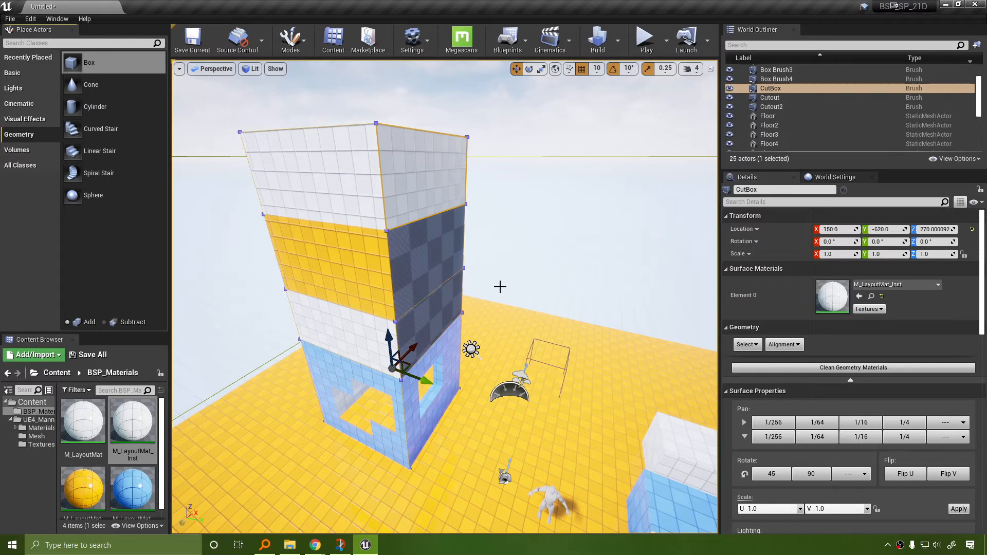
pyautogui.click(441, 247)
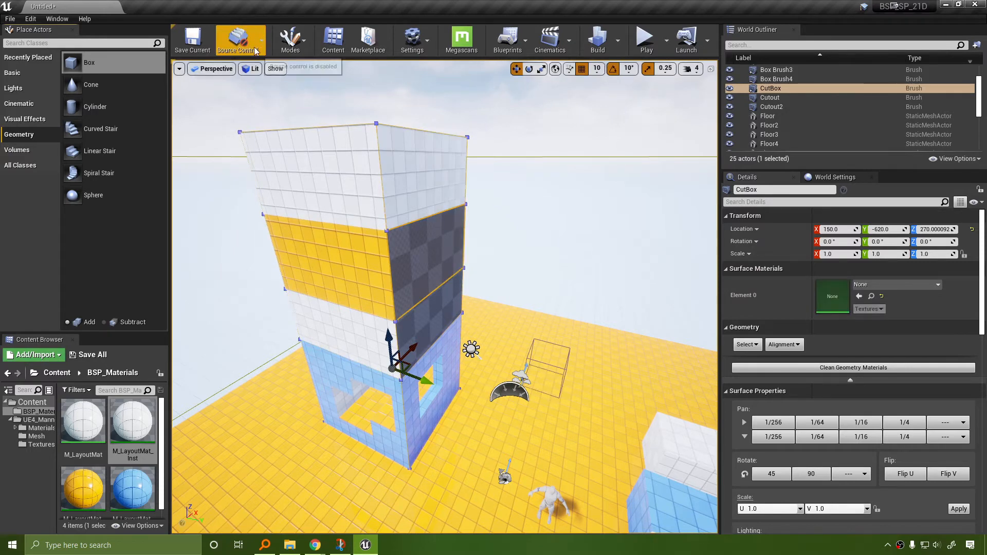
# Return to Brush Editing mode and select the grey side face of CutBox's yellow section.
pyautogui.click(290, 40)
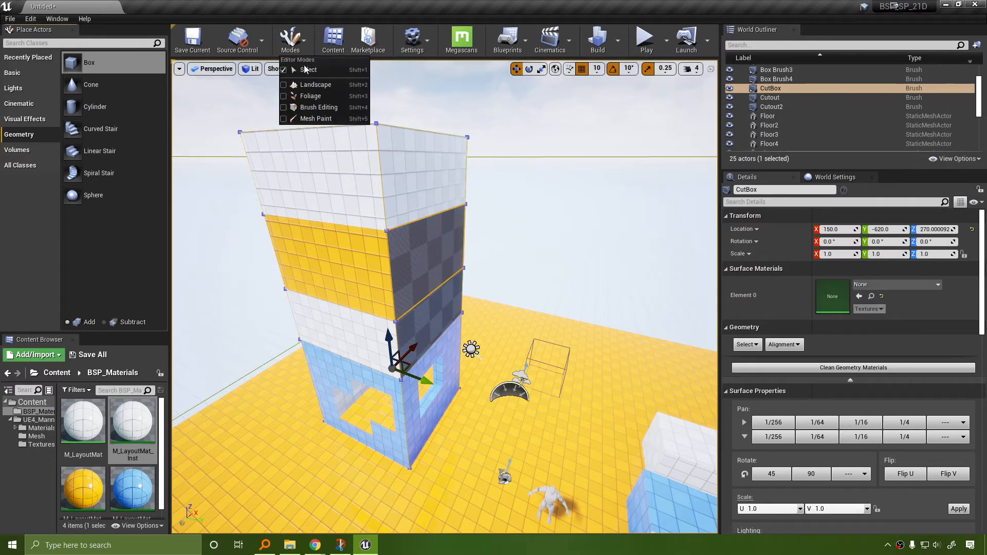
pyautogui.click(318, 107)
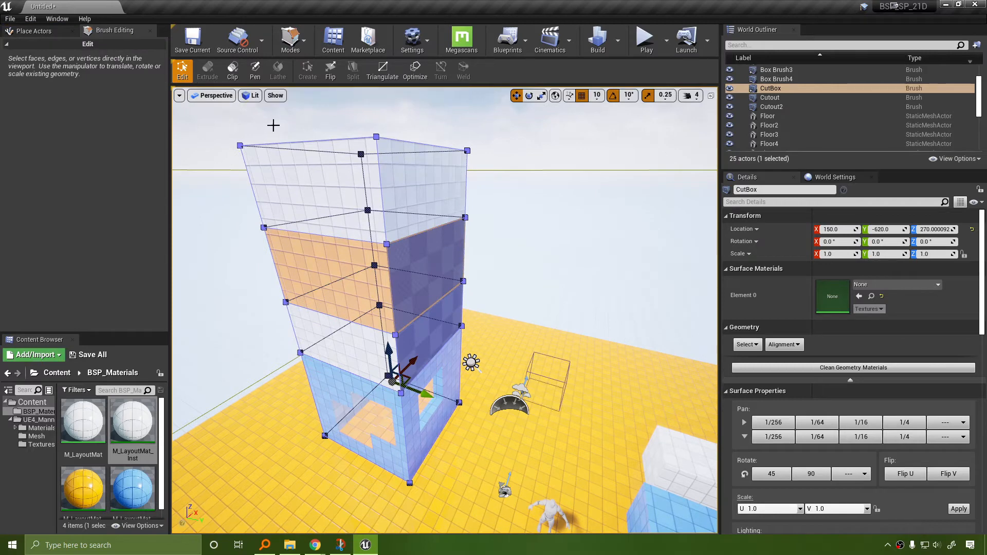
pyautogui.click(417, 279)
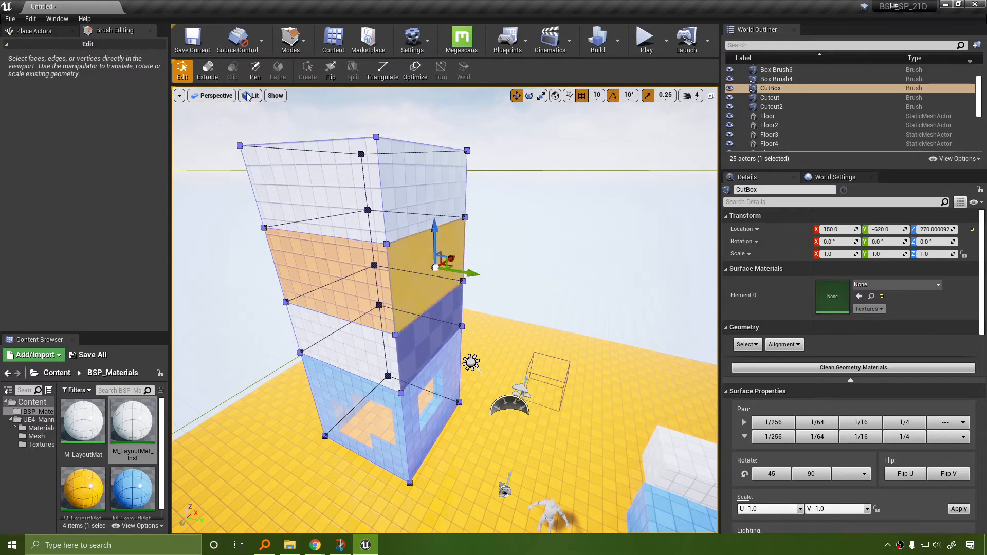
# Try moving the selected side face outward without extruding it, and undo the move.
pyautogui.moveTo(475, 271); pyautogui.dragTo(591, 292)
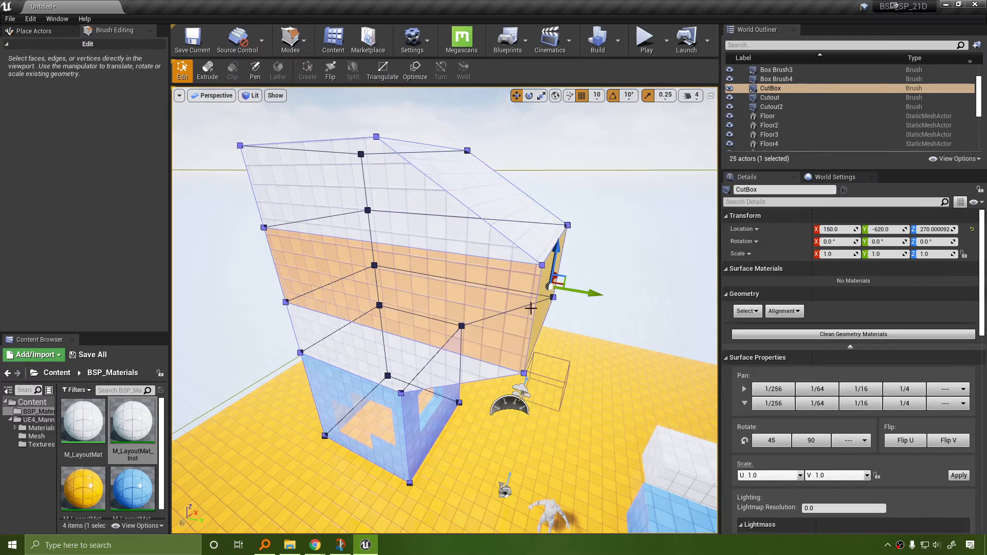
pyautogui.hotkey('ctrl', 'z')
# Extrude the selected grey side face outward to form a block projecting from the tower.
pyautogui.click(207, 70)
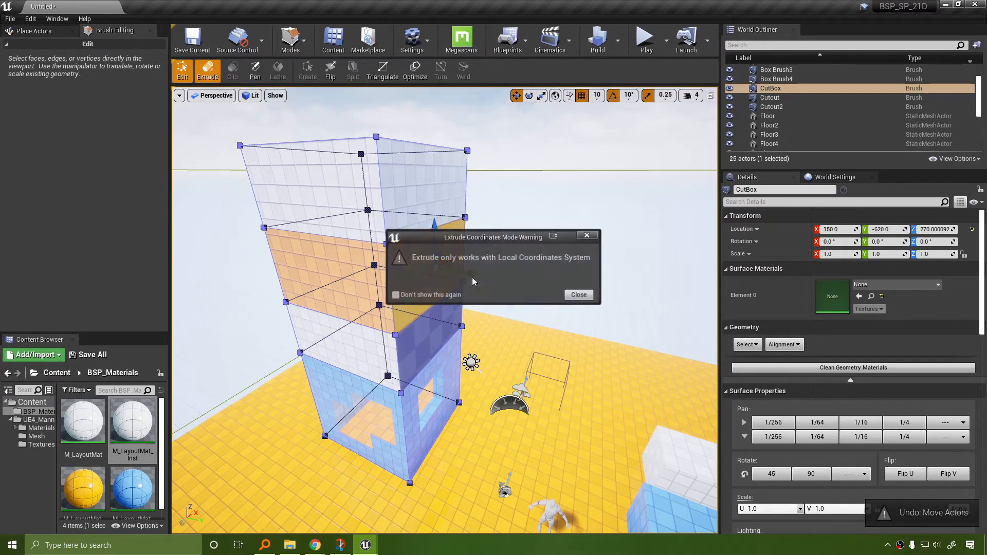
pyautogui.click(579, 294)
pyautogui.moveTo(475, 274); pyautogui.dragTo(592, 292)
pyautogui.press('a')
pyautogui.moveTo(595, 405)
pyautogui.mouseDown(button='right')
pyautogui.moveTo(658, 404)
pyautogui.moveTo(549, 391)
pyautogui.mouseUp(button='right')
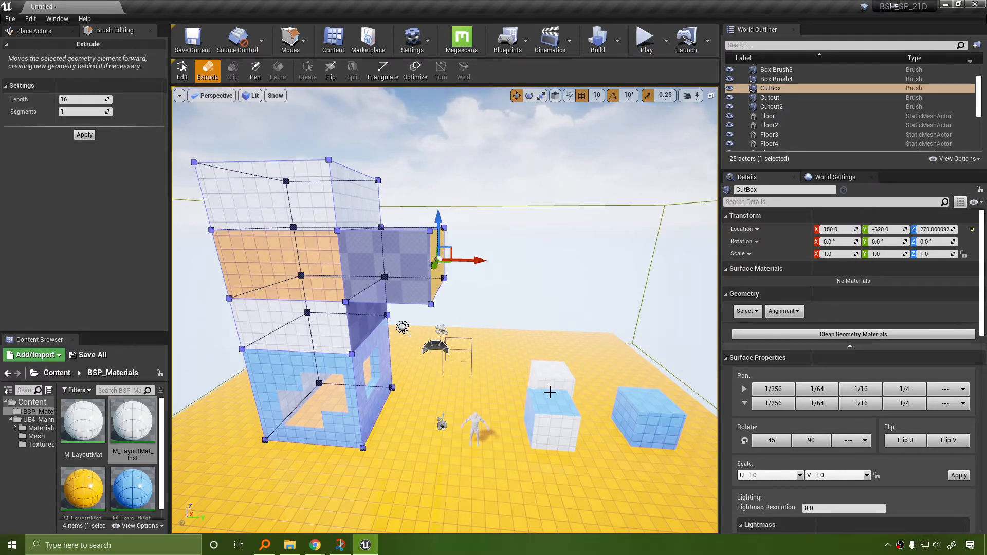
# Try scaling the projecting block's end face while the Extrude tool is still active.
pyautogui.moveTo(569, 297); pyautogui.dragTo(574, 298, button='right')
pyautogui.press('r')
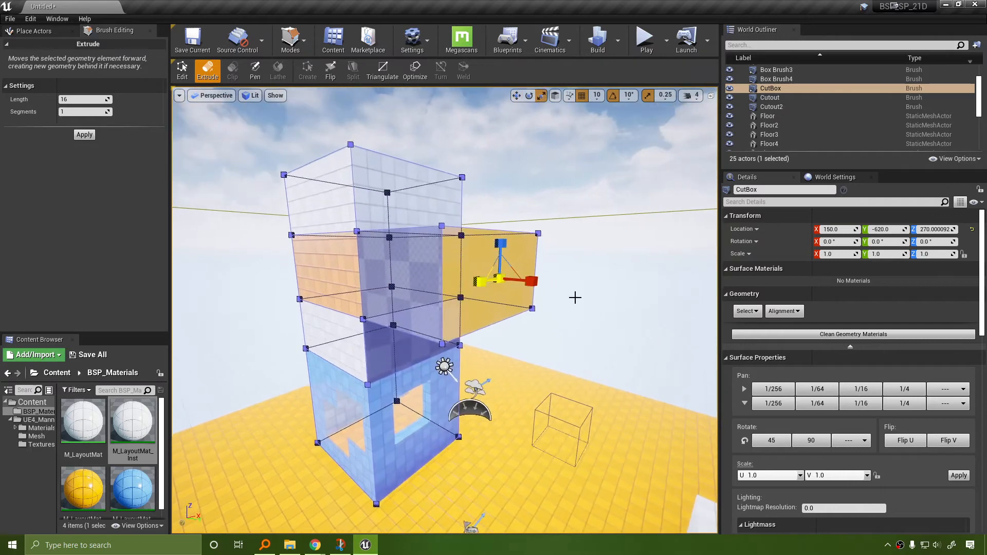
pyautogui.moveTo(478, 290); pyautogui.dragTo(438, 294, button='right')
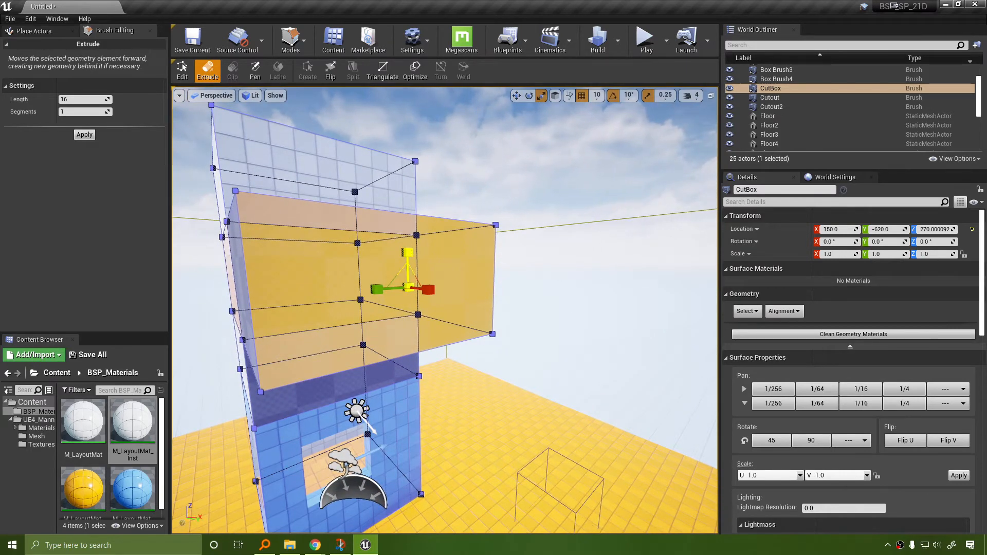
pyautogui.moveTo(407, 252); pyautogui.dragTo(408, 246)
pyautogui.moveTo(378, 291)
pyautogui.mouseDown(button='right')
pyautogui.moveTo(427, 303)
pyautogui.moveTo(385, 298)
pyautogui.mouseUp(button='right')
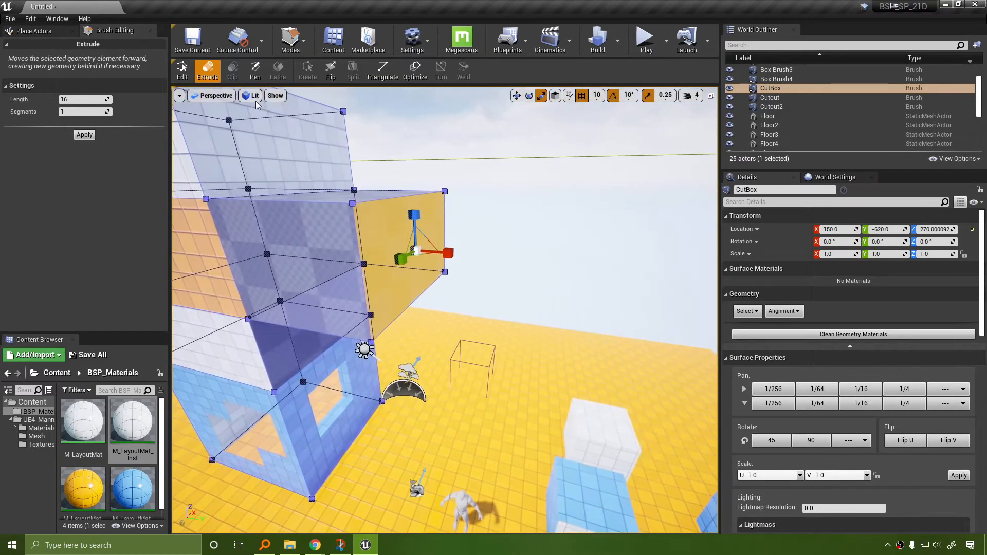
# Extrude the projecting block's end face further outward to add another segment.
pyautogui.moveTo(448, 252); pyautogui.dragTo(605, 252)
pyautogui.moveTo(457, 255); pyautogui.dragTo(551, 264)
pyautogui.moveTo(623, 276)
pyautogui.mouseDown(button='right')
pyautogui.moveTo(655, 277)
pyautogui.moveTo(567, 282)
pyautogui.mouseUp(button='right')
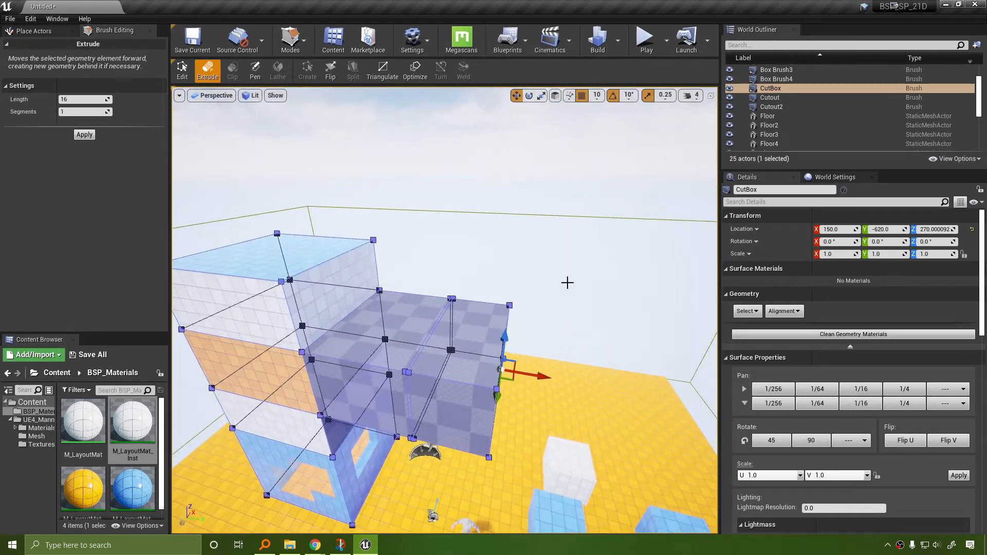
# Switch to the Edit tool and scale the projection's end face down uniformly to taper the last segment.
pyautogui.click(182, 70)
pyautogui.moveTo(493, 296); pyautogui.dragTo(467, 292, button='right')
pyautogui.press('r')
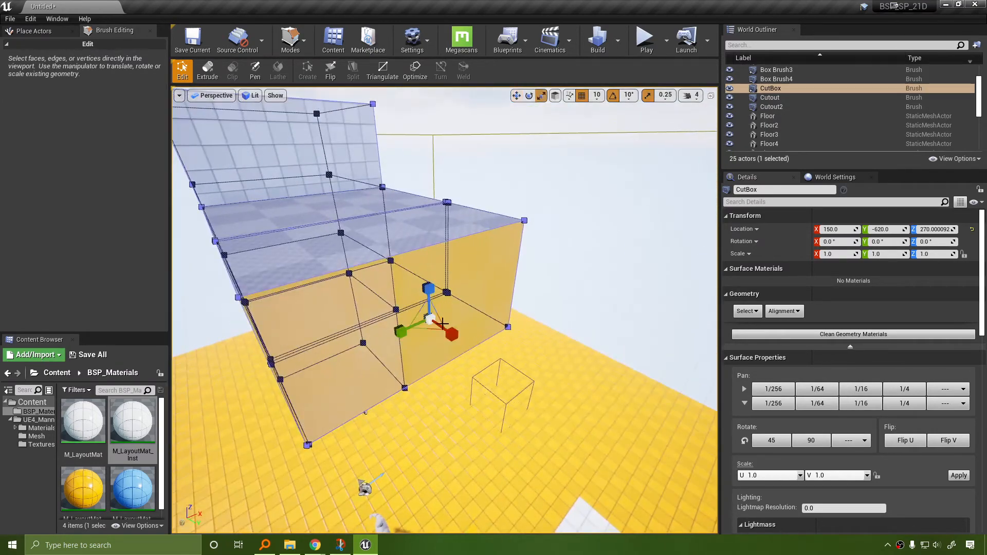
pyautogui.moveTo(432, 322)
pyautogui.mouseDown()
pyautogui.moveTo(443, 311)
pyautogui.moveTo(422, 331)
pyautogui.mouseUp()
pyautogui.moveTo(432, 322); pyautogui.dragTo(428, 322, button='right')
pyautogui.moveTo(466, 385)
pyautogui.mouseDown(button='right')
pyautogui.moveTo(506, 374)
pyautogui.moveTo(466, 386)
pyautogui.mouseUp(button='right')
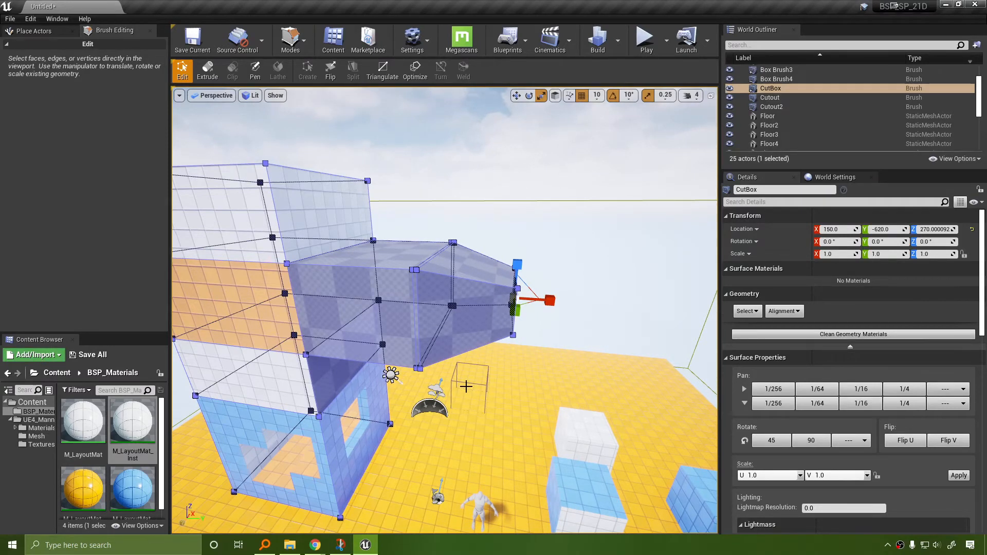
pyautogui.moveTo(590, 337)
pyautogui.mouseDown(button='right')
pyautogui.moveTo(580, 337)
pyautogui.moveTo(590, 337)
pyautogui.mouseUp(button='right')
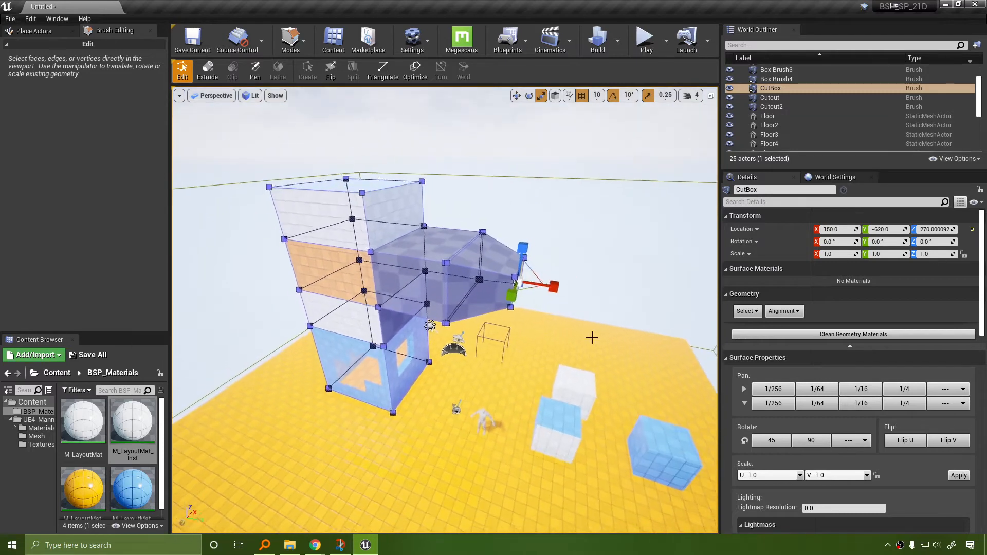
# Deselect the tapered end face and switch to Select mode.
pyautogui.click(460, 257)
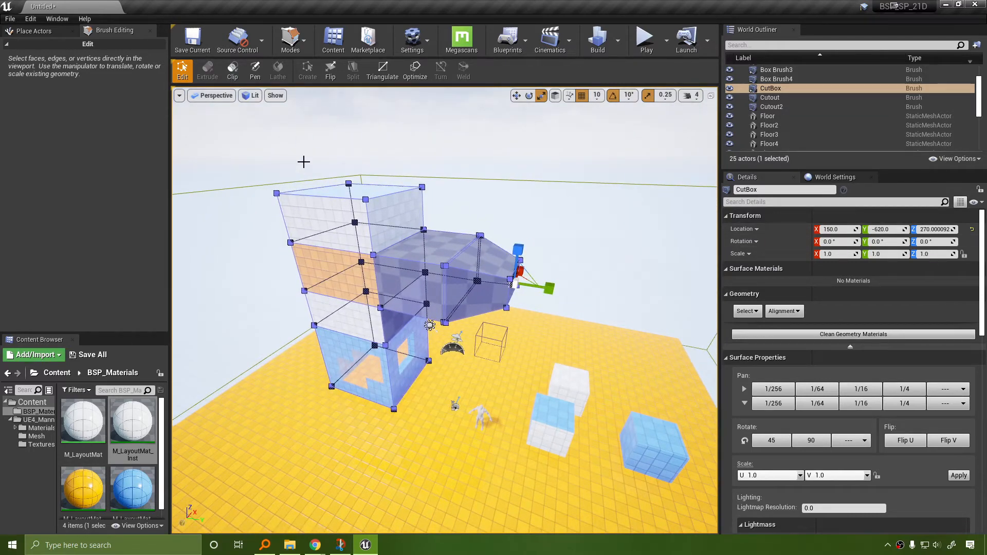
pyautogui.click(291, 38)
pyautogui.click(304, 67)
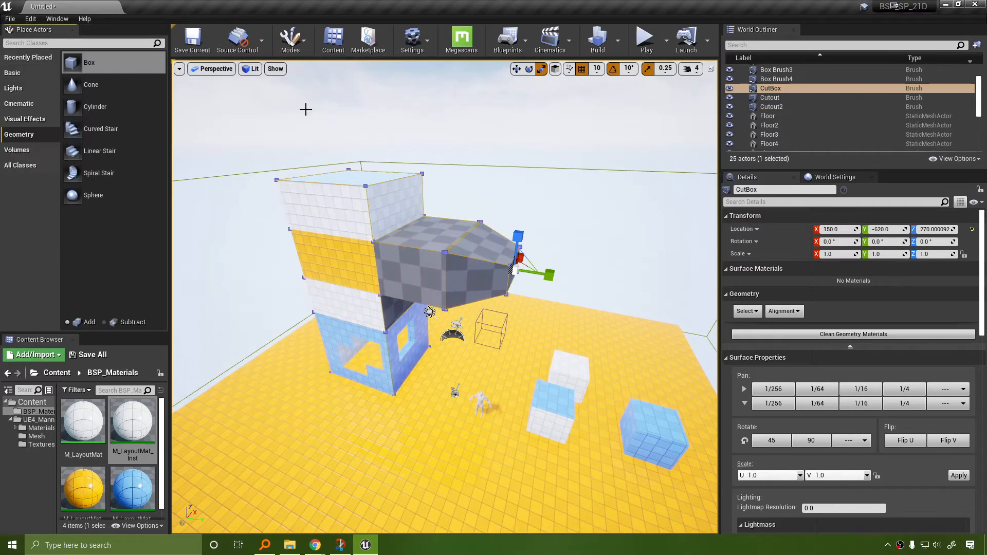
pyautogui.click(290, 39)
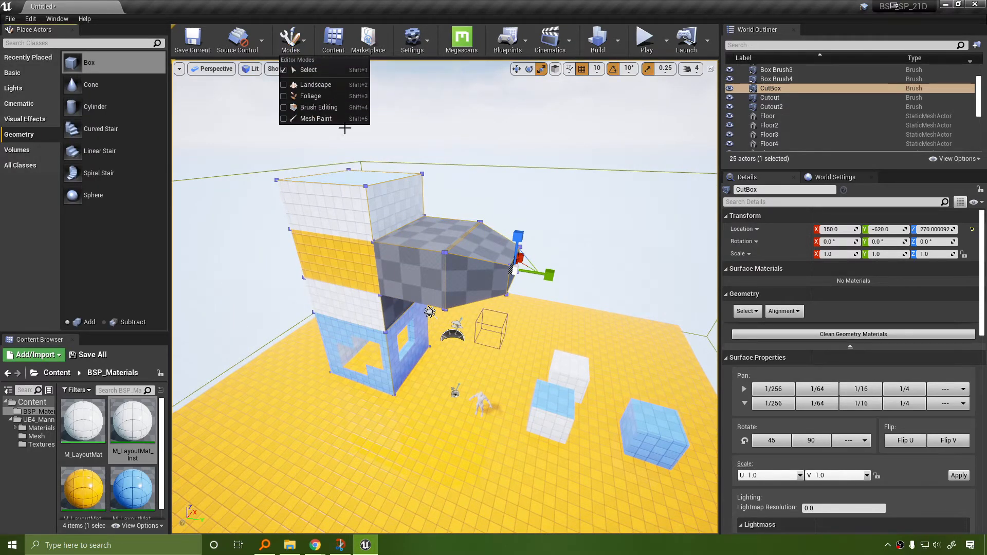
# Place a subtractive Sphere geometry brush on the blue top face of CutBox.
pyautogui.moveTo(587, 200); pyautogui.dragTo(537, 142, button='right')
pyautogui.press('w')
pyautogui.moveTo(185, 149); pyautogui.dragTo(216, 153, button='right')
pyautogui.press('a')
pyautogui.press('w')
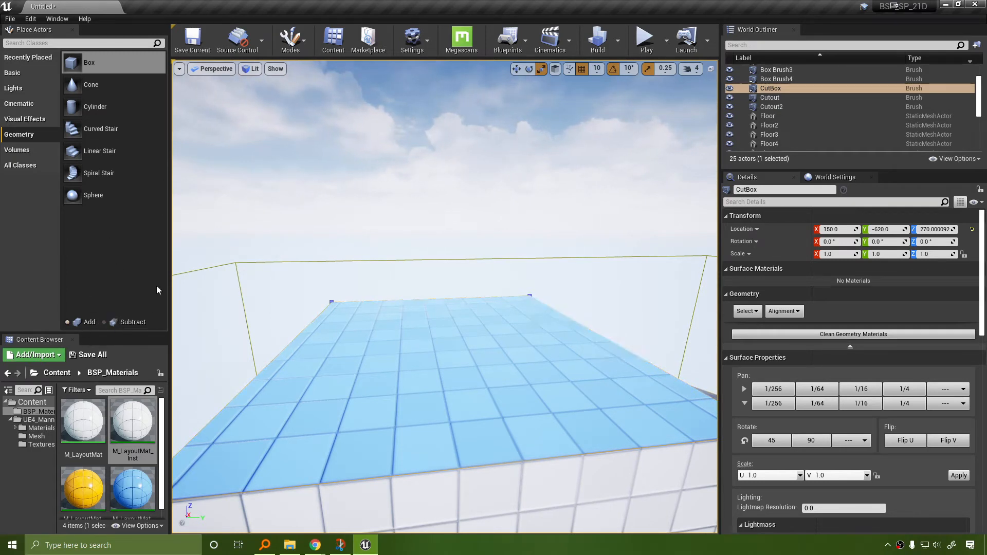
pyautogui.click(95, 195)
pyautogui.click(123, 321)
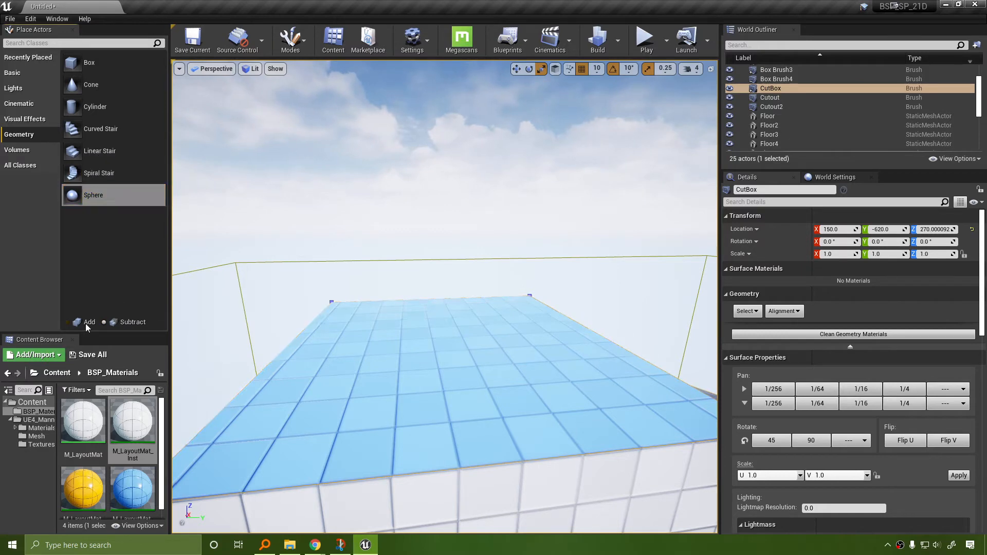
pyautogui.press('s')
pyautogui.moveTo(203, 218); pyautogui.dragTo(203, 257, button='right')
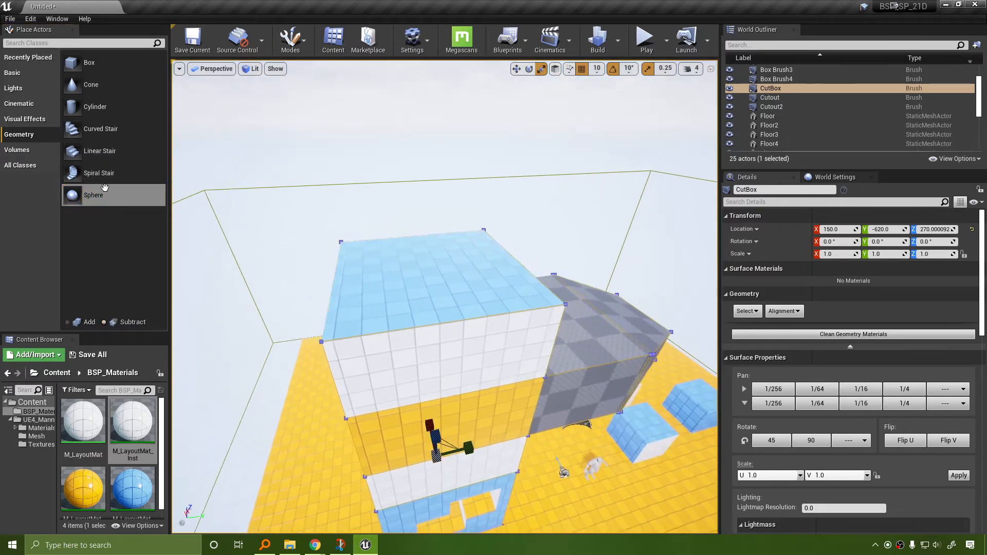
pyautogui.moveTo(104, 193)
pyautogui.mouseDown()
pyautogui.moveTo(319, 238)
pyautogui.moveTo(434, 285)
pyautogui.moveTo(429, 275)
pyautogui.moveTo(478, 243)
pyautogui.mouseUp()
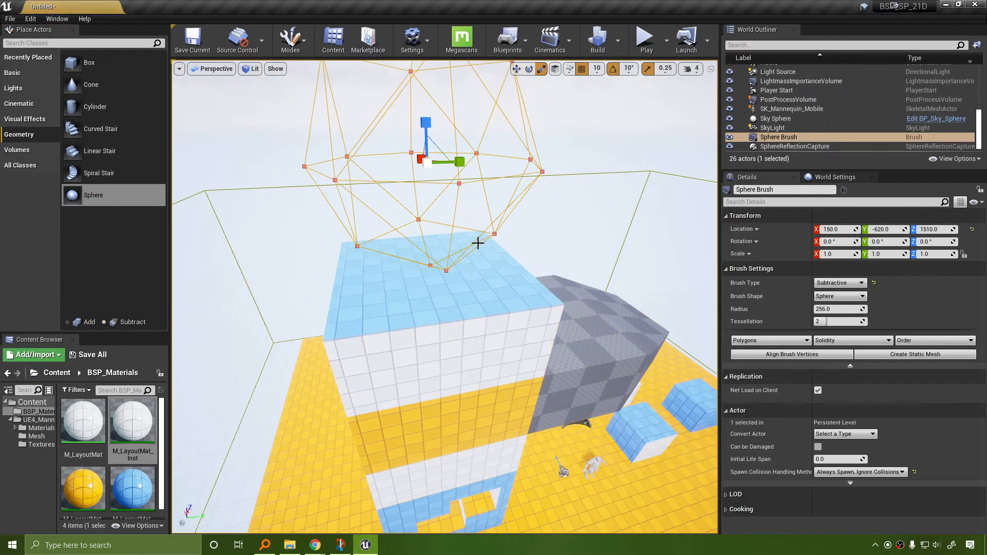
# Lower the subtractive sphere brush to Z 1300 to carve a bowl into the tower's top.
pyautogui.moveTo(426, 117); pyautogui.dragTo(427, 206)
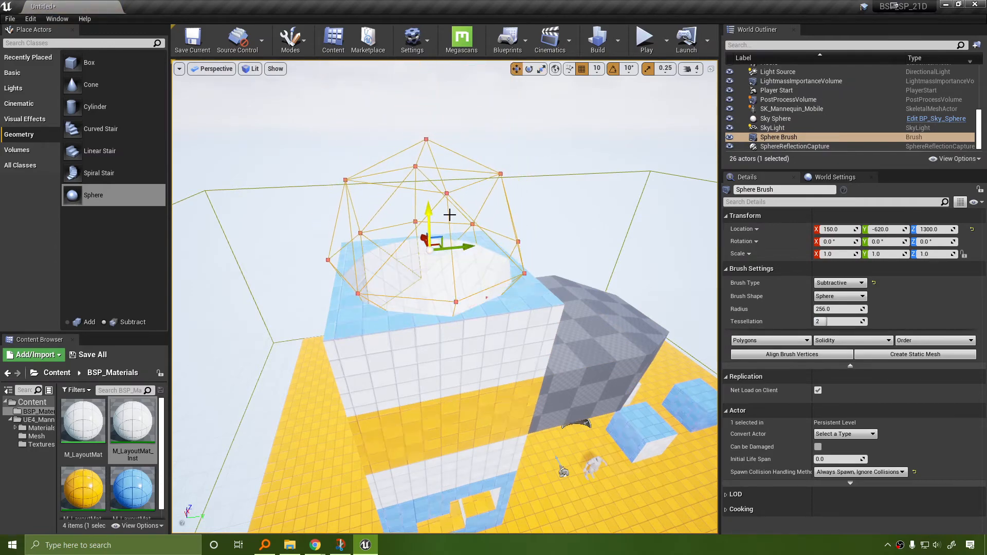
pyautogui.scroll(3, 426, 205)
pyautogui.moveTo(355, 205); pyautogui.dragTo(350, 193, button='right')
# Lower the sphere brush to Z 1170 to deepen the bowl, and raise it back to Z 1300.
pyautogui.moveTo(343, 202); pyautogui.dragTo(348, 247)
pyautogui.moveTo(349, 246)
pyautogui.mouseDown(button='right')
pyautogui.moveTo(411, 252)
pyautogui.moveTo(378, 241)
pyautogui.moveTo(391, 238)
pyautogui.mouseUp(button='right')
pyautogui.press('w')
pyautogui.press('s')
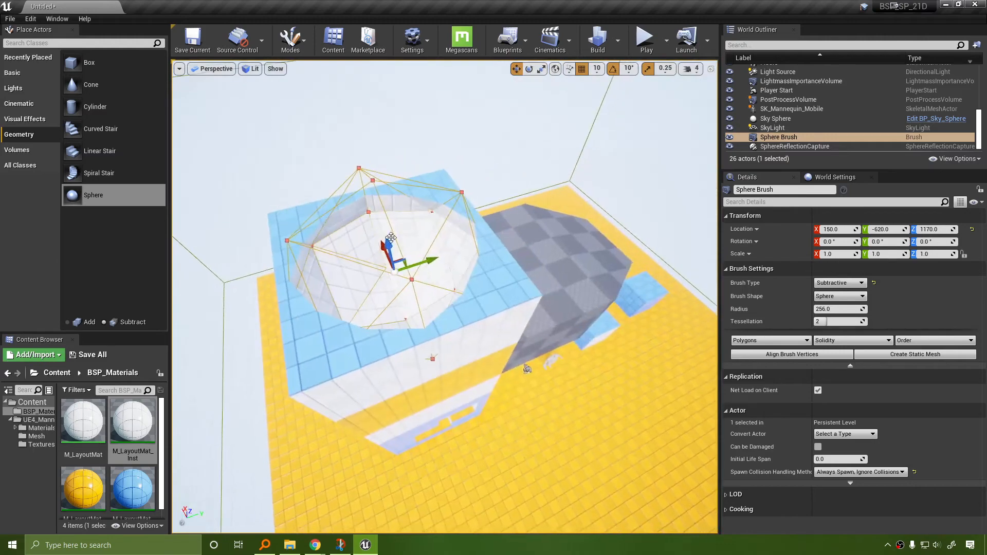
pyautogui.moveTo(387, 243); pyautogui.dragTo(385, 198)
# Apply the yellow M_LayoutMat_Inst2 material to one triangular facet inside the carved bowl.
pyautogui.moveTo(385, 198)
pyautogui.mouseDown(button='right')
pyautogui.moveTo(465, 194)
pyautogui.moveTo(457, 205)
pyautogui.moveTo(483, 231)
pyautogui.moveTo(566, 268)
pyautogui.mouseUp(button='right')
pyautogui.press('w')
pyautogui.press('s')
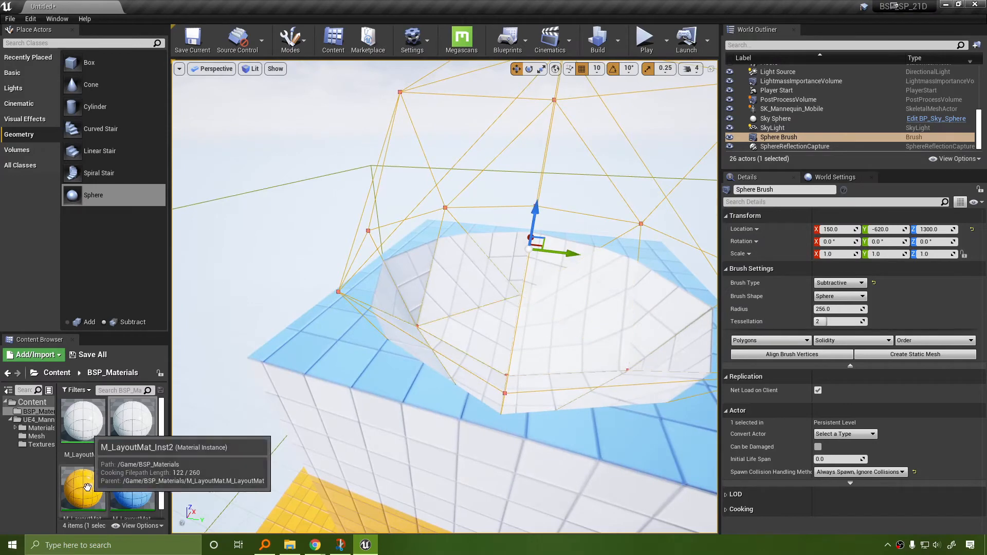
pyautogui.moveTo(86, 495)
pyautogui.mouseDown()
pyautogui.moveTo(381, 371)
pyautogui.moveTo(478, 342)
pyautogui.mouseUp()
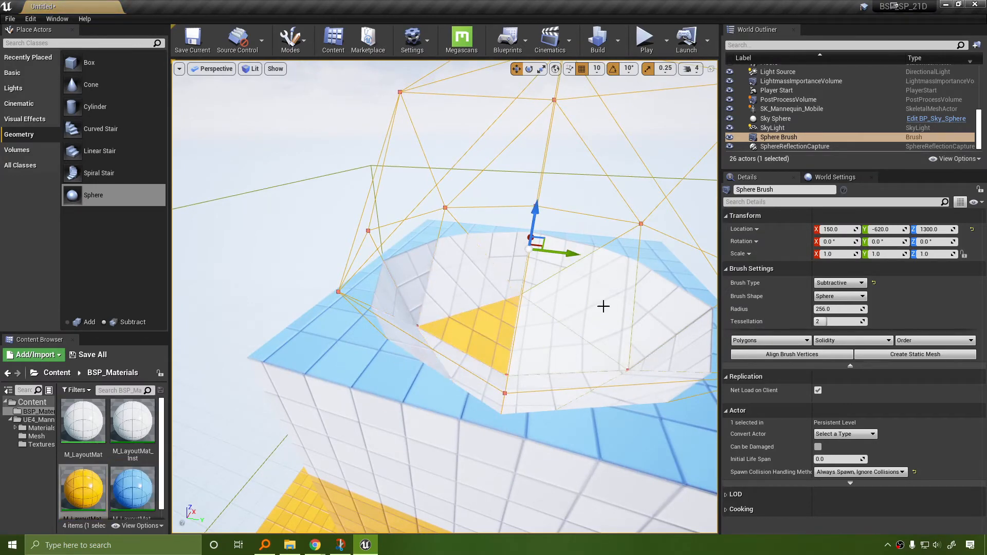
pyautogui.moveTo(564, 315); pyautogui.dragTo(568, 198, button='right')
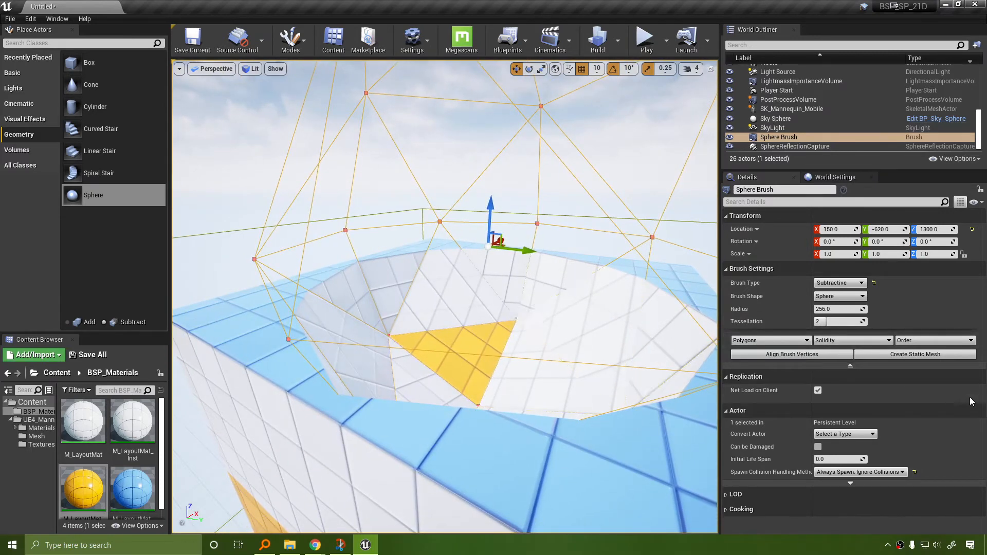
pyautogui.moveTo(590, 190); pyautogui.dragTo(591, 172, button='right')
pyautogui.moveTo(537, 199); pyautogui.dragTo(537, 203, button='right')
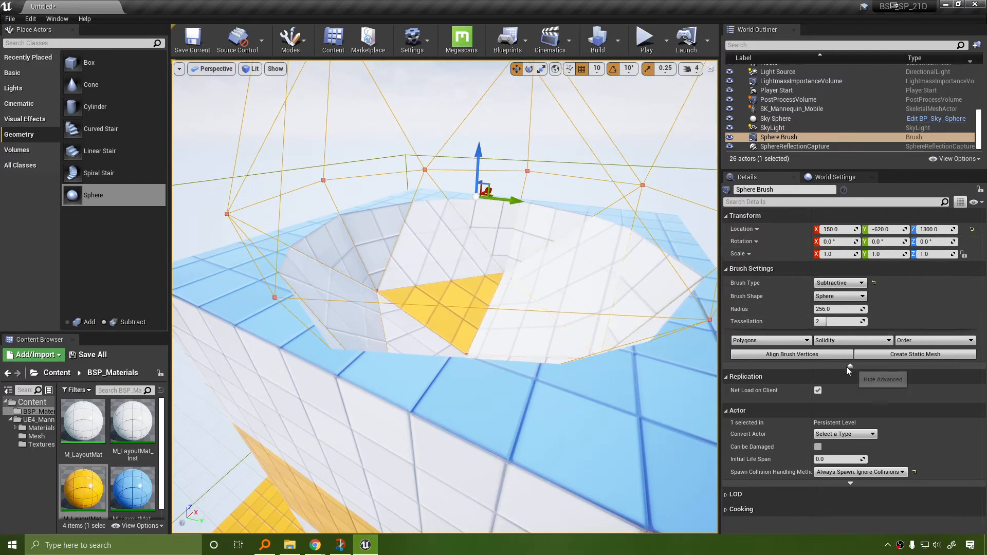
# Select all adjacent surfaces inside the carved bowl and apply the yellow M_LayoutMat_Inst2 material to them.
pyautogui.click(443, 248)
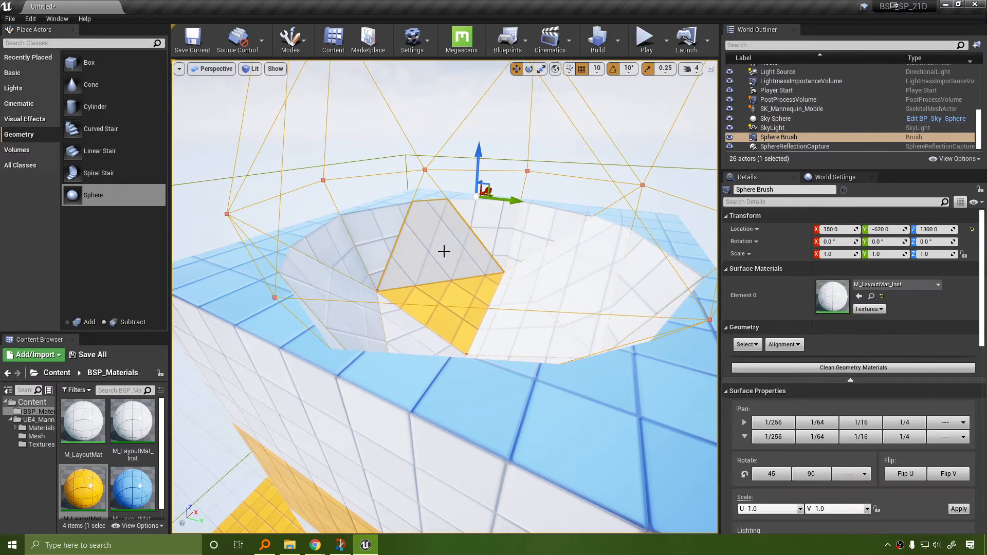
pyautogui.click(746, 344)
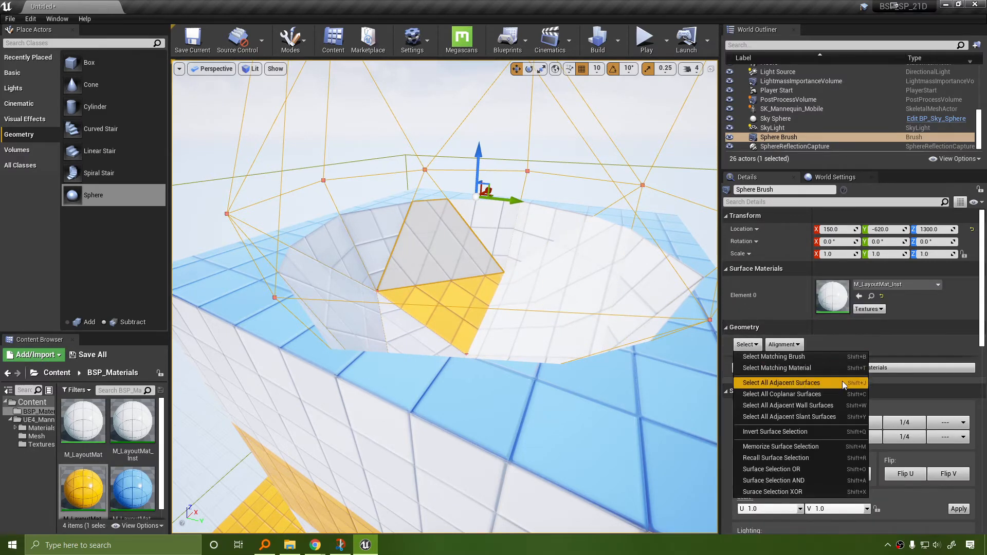
pyautogui.click(802, 380)
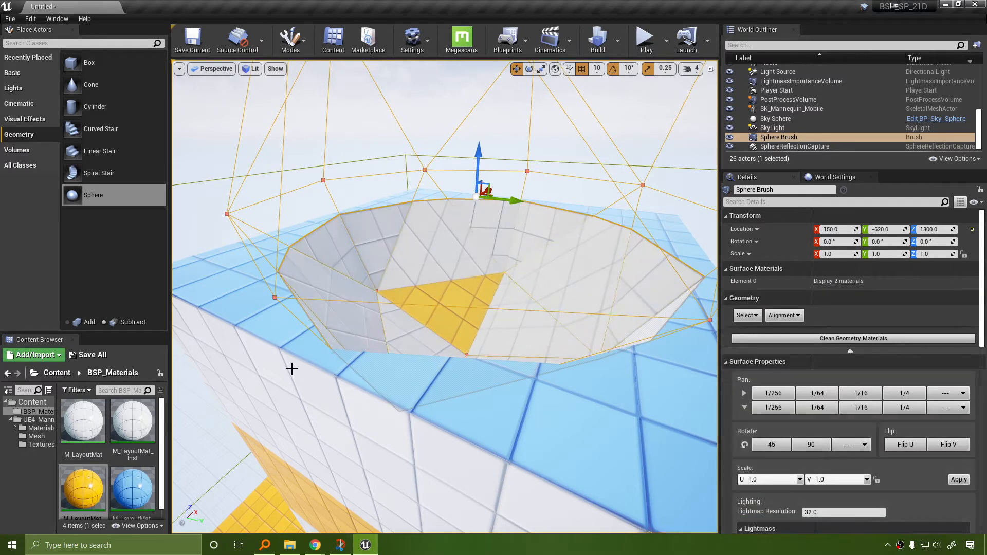
pyautogui.moveTo(83, 486); pyautogui.dragTo(628, 287)
pyautogui.moveTo(627, 286)
pyautogui.mouseDown(button='right')
pyautogui.moveTo(565, 288)
pyautogui.moveTo(611, 318)
pyautogui.moveTo(643, 321)
pyautogui.moveTo(560, 291)
pyautogui.moveTo(507, 317)
pyautogui.mouseUp(button='right')
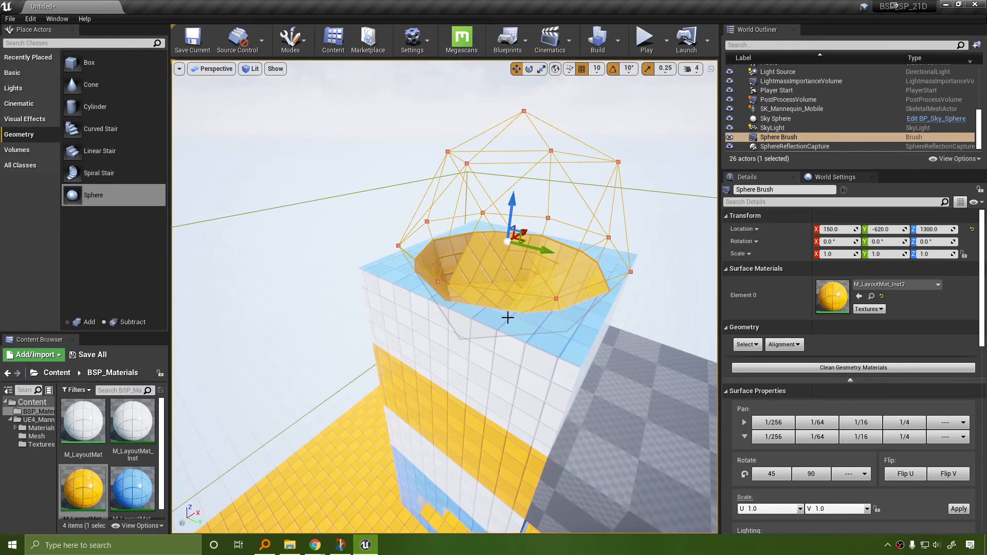
pyautogui.scroll(6, 528, 304)
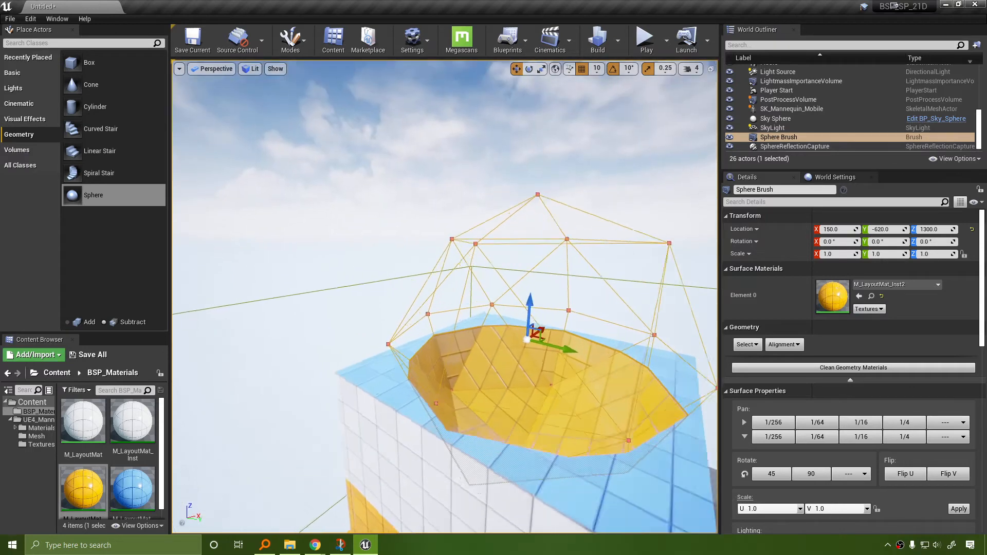
# Align the bowl's selected surfaces with Align Surface Planar Floor and inspect the grid pattern up close.
pyautogui.click(781, 345)
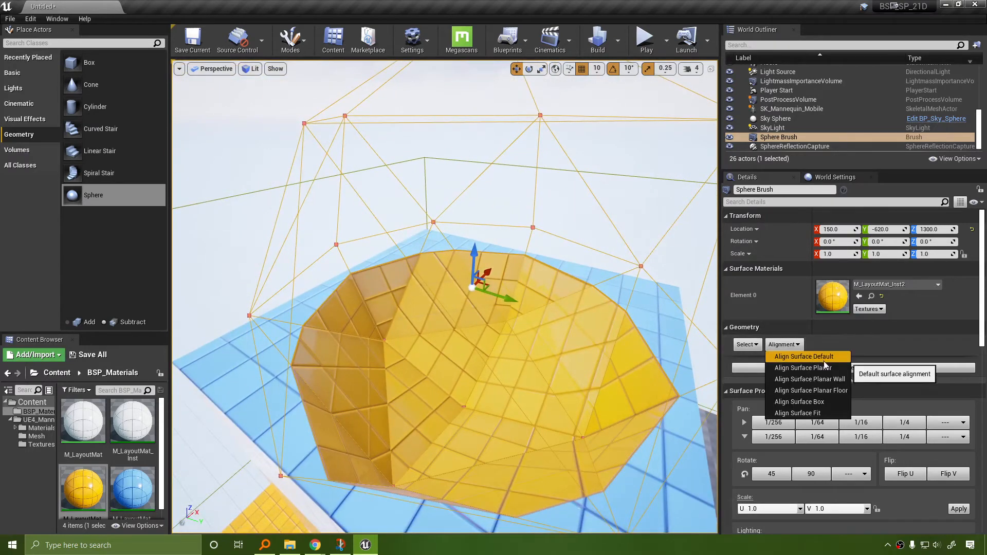
pyautogui.click(837, 389)
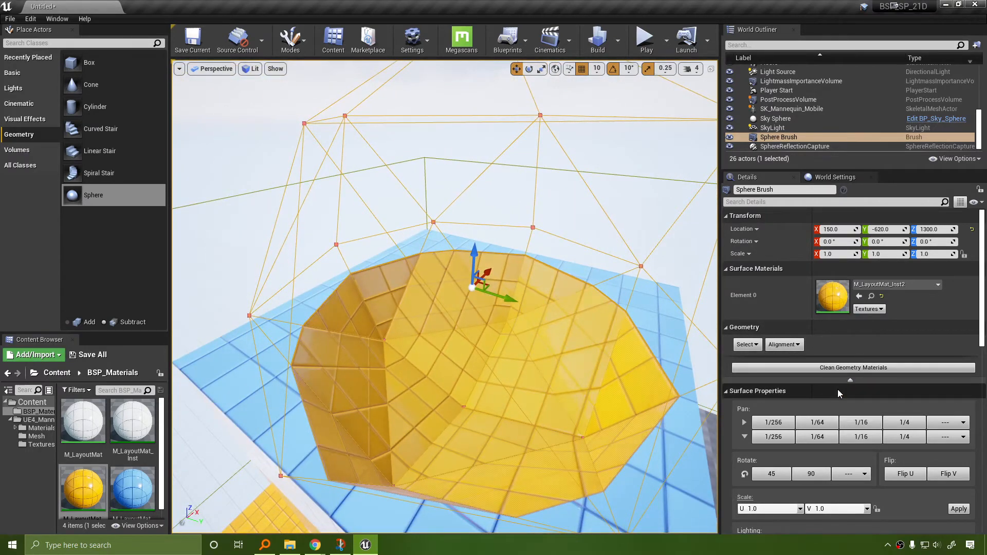
pyautogui.scroll(10, 445, 297)
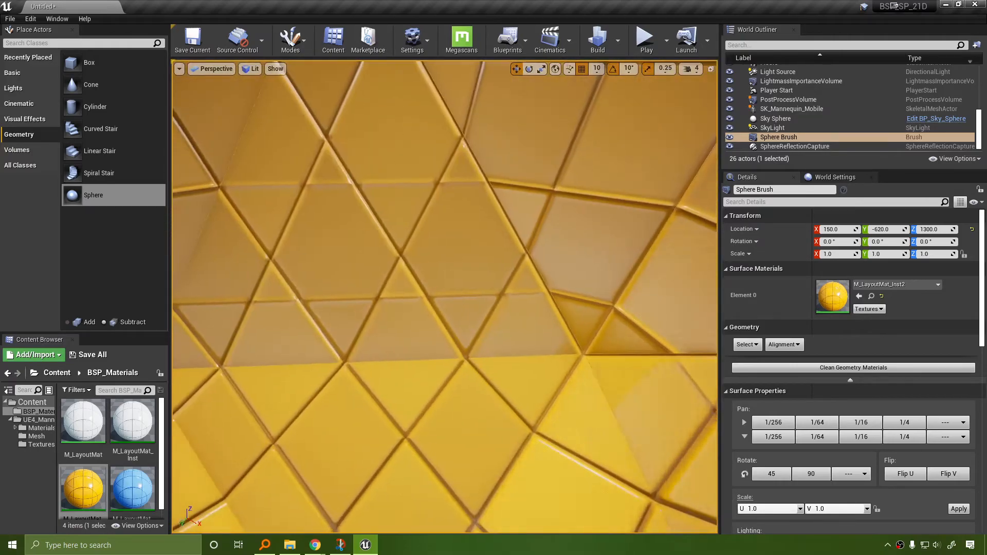
pyautogui.moveTo(444, 297)
pyautogui.mouseDown(button='right')
pyautogui.moveTo(478, 303)
pyautogui.moveTo(504, 355)
pyautogui.moveTo(452, 303)
pyautogui.moveTo(432, 319)
pyautogui.moveTo(483, 278)
pyautogui.moveTo(473, 262)
pyautogui.mouseUp(button='right')
pyautogui.moveTo(628, 361); pyautogui.dragTo(581, 318, button='right')
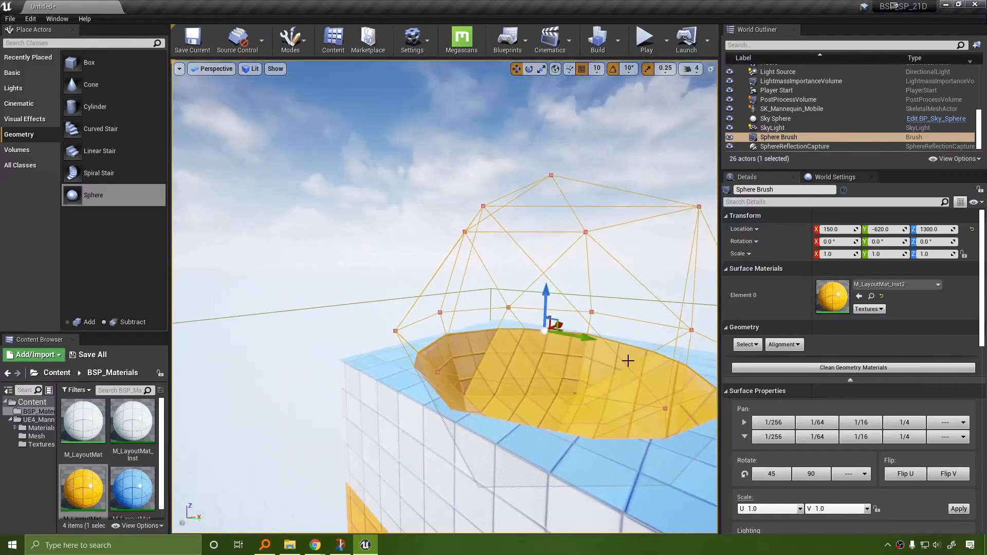
pyautogui.moveTo(578, 209); pyautogui.dragTo(493, 249, button='right')
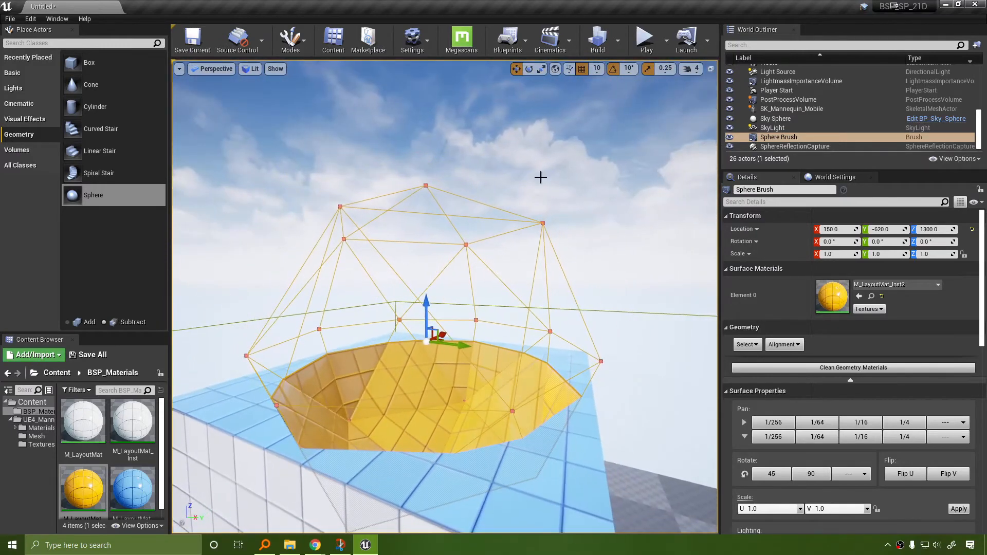
# Select the subtractive sphere brush and raise its Tessellation to 3, and on to 4.
pyautogui.click(437, 204)
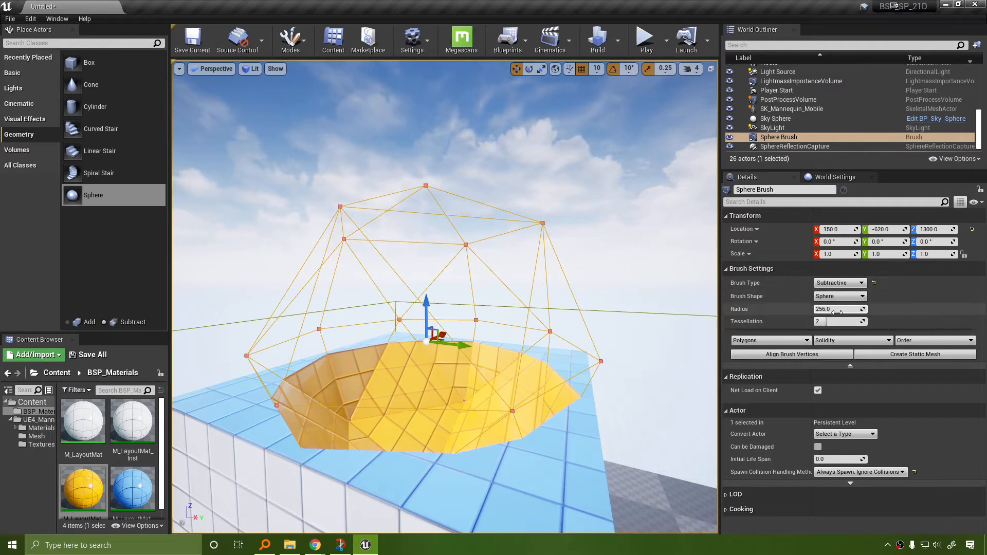
pyautogui.moveTo(826, 321); pyautogui.dragTo(828, 322)
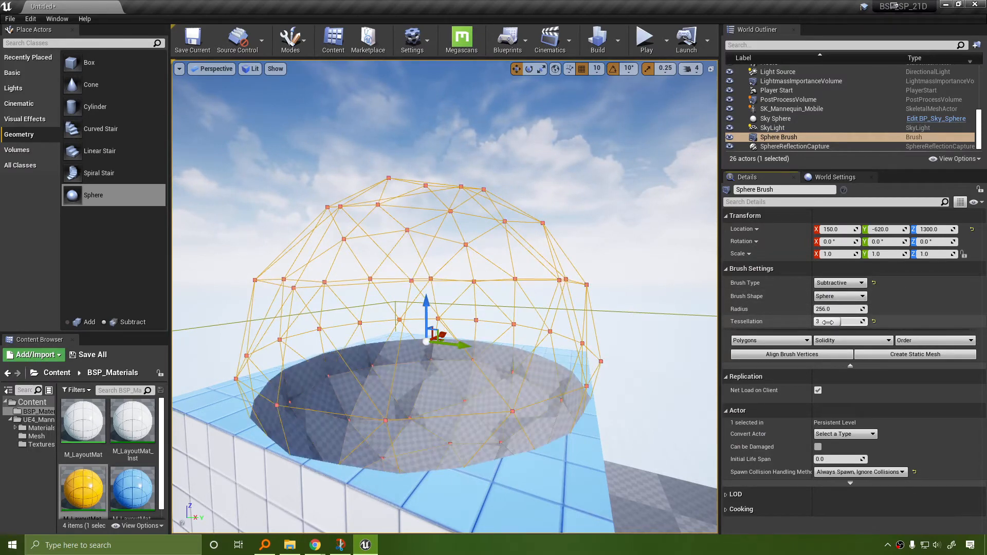
pyautogui.moveTo(482, 299); pyautogui.dragTo(482, 298, button='right')
pyautogui.press('w')
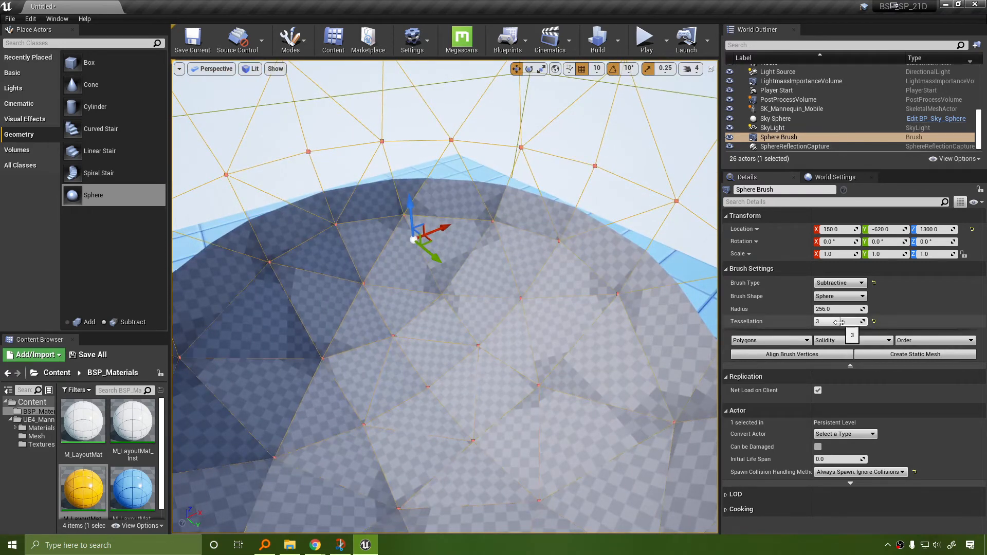
pyautogui.moveTo(826, 322); pyautogui.dragTo(840, 322)
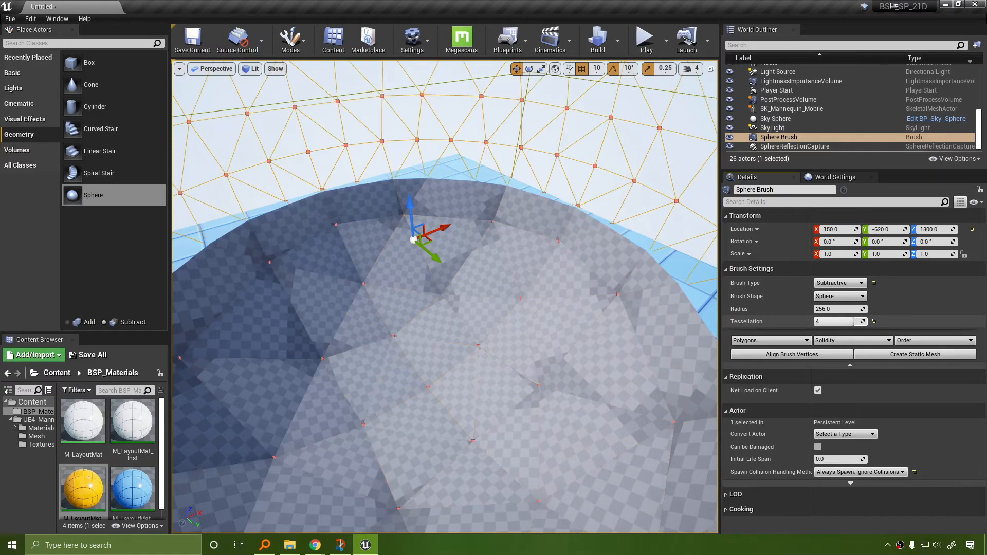
# Reduce the subtractive sphere brush's Radius to about 221.77.
pyautogui.moveTo(565, 298); pyautogui.dragTo(595, 293, button='right')
pyautogui.moveTo(857, 309); pyautogui.dragTo(839, 309)
pyautogui.moveTo(519, 272); pyautogui.dragTo(506, 242, button='right')
pyautogui.moveTo(563, 293)
pyautogui.mouseDown(button='right')
pyautogui.moveTo(601, 311)
pyautogui.moveTo(555, 288)
pyautogui.mouseUp(button='right')
pyautogui.moveTo(576, 341); pyautogui.dragTo(604, 319, button='right')
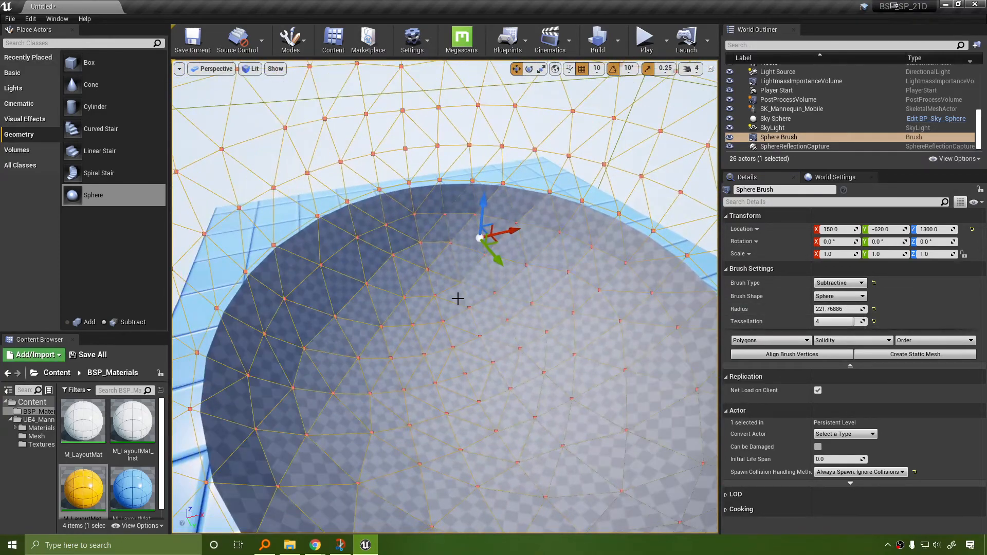
# Select all adjacent surfaces of the smoother bowl and assign the yellow M_LayoutMat_Inst2 material to them.
pyautogui.click(458, 298)
pyautogui.click(746, 344)
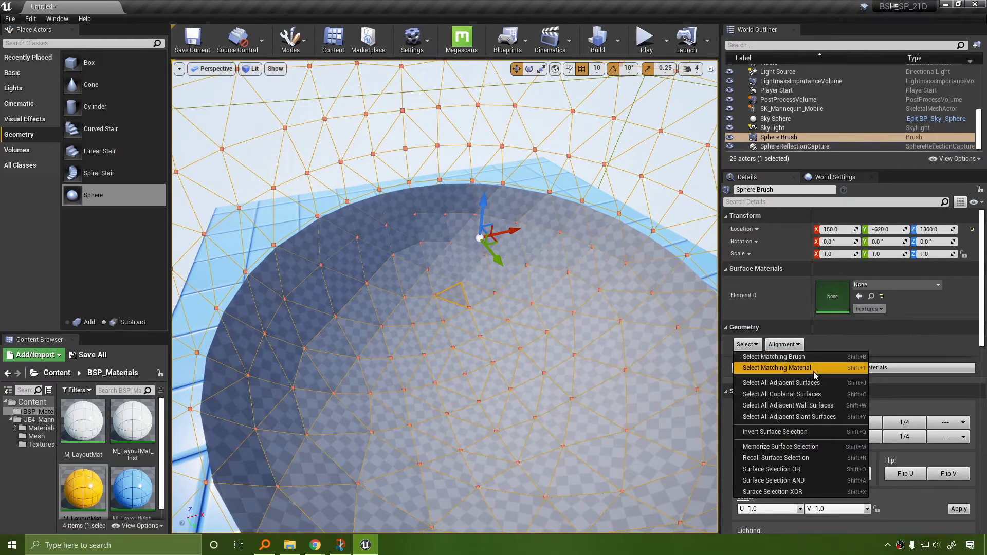
pyautogui.click(781, 382)
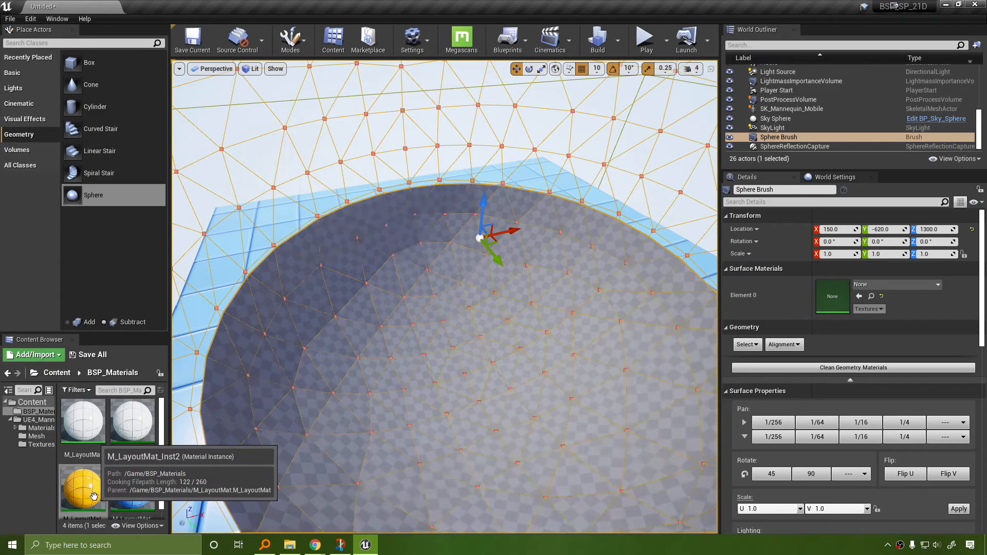
pyautogui.moveTo(94, 496); pyautogui.dragTo(832, 297)
# Align the smoother bowl's surfaces with Align Surface Planar Floor and clear the selection.
pyautogui.moveTo(425, 271)
pyautogui.mouseDown(button='right')
pyautogui.moveTo(400, 288)
pyautogui.moveTo(525, 275)
pyautogui.moveTo(524, 287)
pyautogui.moveTo(485, 267)
pyautogui.mouseUp(button='right')
pyautogui.press('s')
pyautogui.press('w')
pyautogui.click(783, 344)
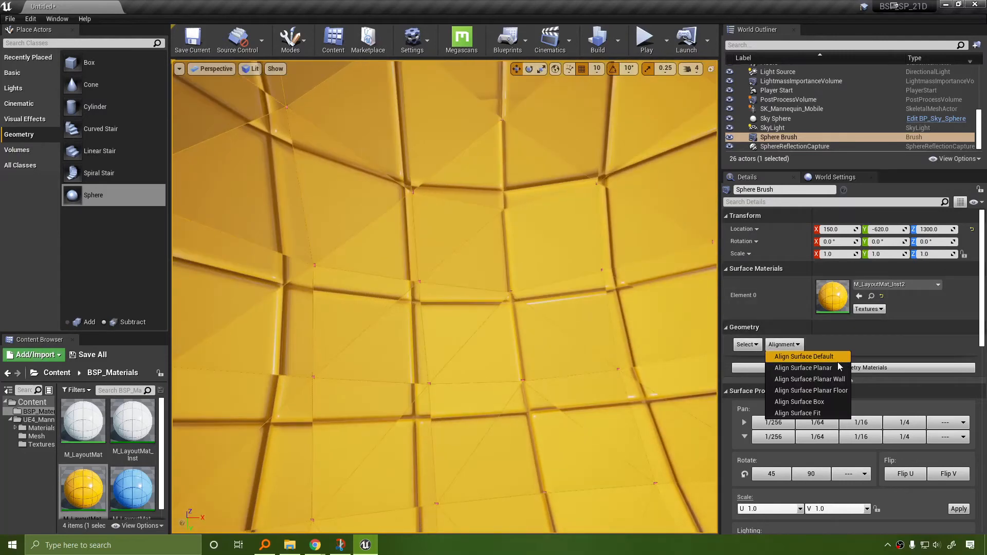
pyautogui.click(834, 391)
pyautogui.moveTo(513, 288)
pyautogui.mouseDown(button='right')
pyautogui.moveTo(509, 278)
pyautogui.moveTo(506, 298)
pyautogui.moveTo(514, 288)
pyautogui.moveTo(579, 350)
pyautogui.moveTo(575, 360)
pyautogui.moveTo(571, 349)
pyautogui.moveTo(564, 505)
pyautogui.mouseUp(button='right')
pyautogui.press('Escape')
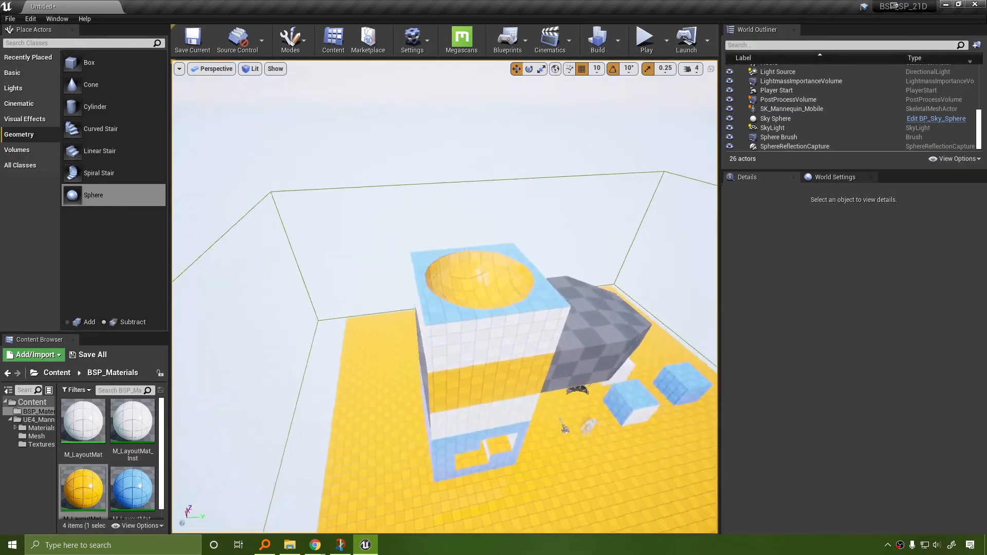
# Duplicate the white Box Brush3 and move the copy to an open part of the floor at X 1020, Y 1020, Z 120.
pyautogui.moveTo(563, 505); pyautogui.dragTo(540, 488, button='right')
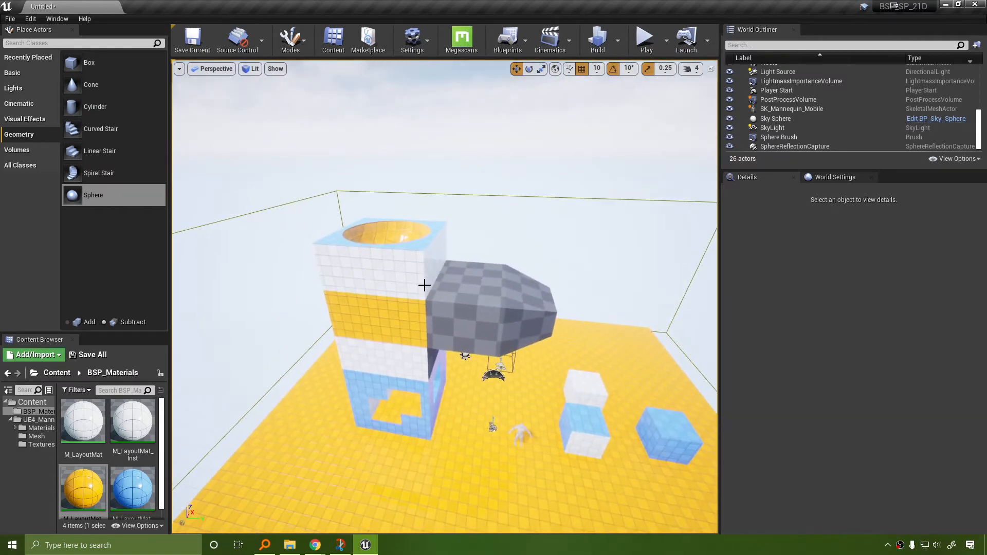
pyautogui.moveTo(424, 285); pyautogui.dragTo(424, 354, button='right')
pyautogui.press('w')
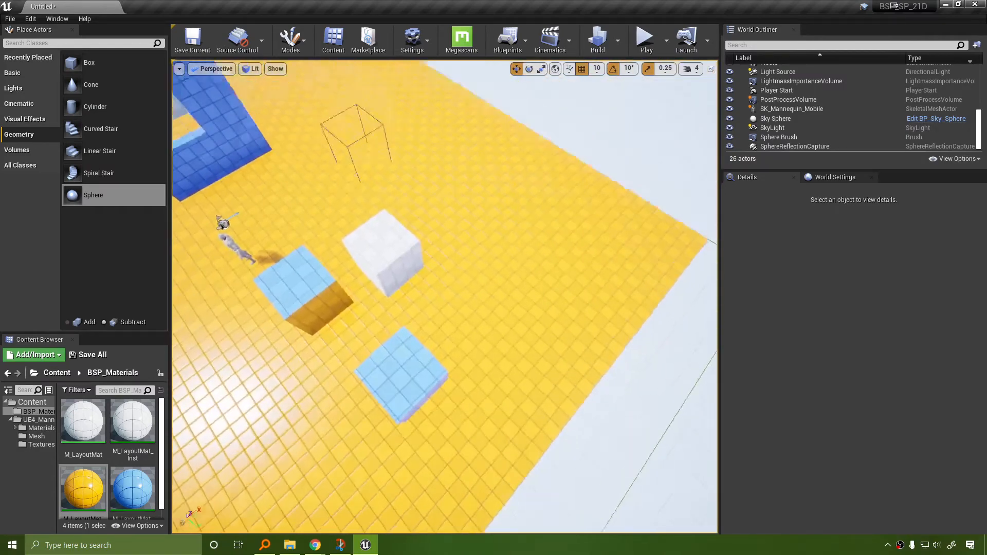
pyautogui.moveTo(590, 349); pyautogui.dragTo(587, 315, button='right')
pyautogui.moveTo(525, 323); pyautogui.dragTo(470, 242, button='right')
pyautogui.press('w')
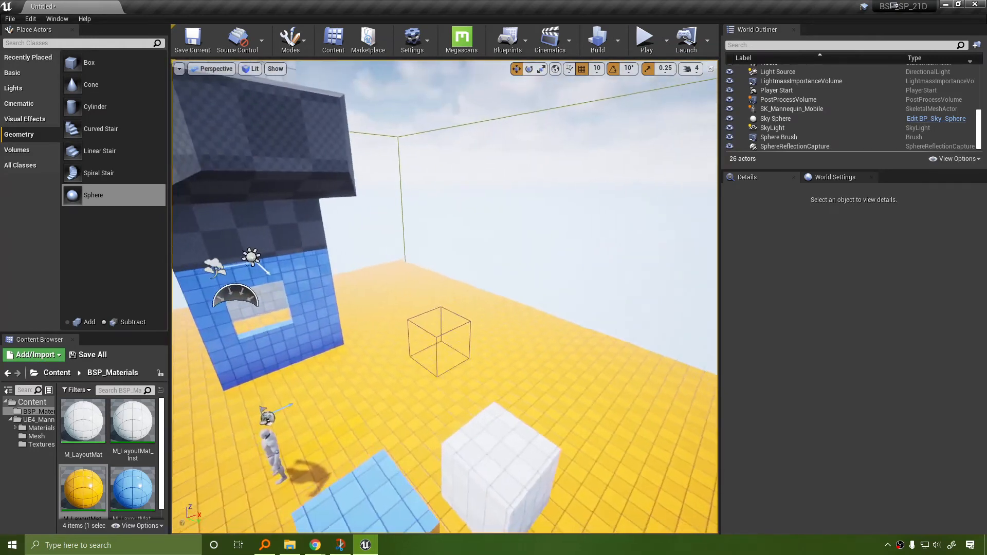
pyautogui.press('s')
pyautogui.moveTo(520, 384)
pyautogui.mouseDown(button='right')
pyautogui.moveTo(602, 436)
pyautogui.moveTo(520, 383)
pyautogui.mouseUp(button='right')
pyautogui.click(457, 347)
pyautogui.moveTo(400, 361); pyautogui.dragTo(437, 378, button='right')
pyautogui.press('d')
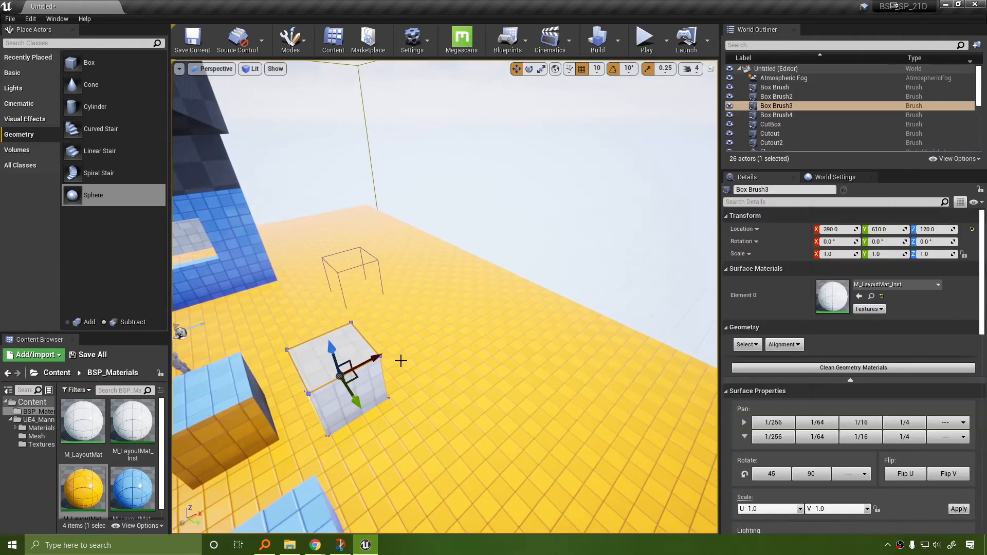
pyautogui.hotkey('ctrl', 'w')
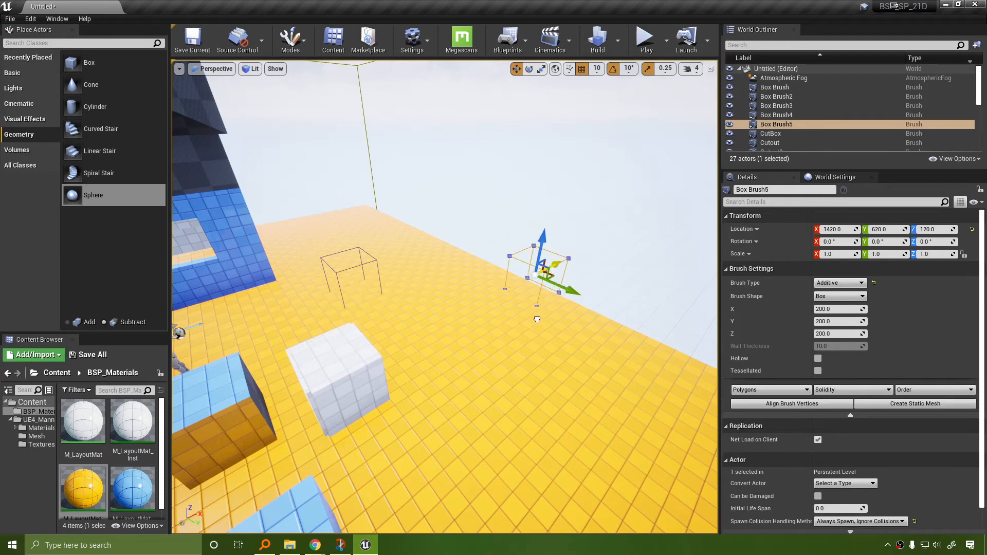
pyautogui.moveTo(628, 385); pyautogui.dragTo(629, 385)
# Enable Hollow on the duplicated white box brush and check its interior, toggling the option off and on to compare.
pyautogui.moveTo(557, 439)
pyautogui.mouseDown(button='right')
pyautogui.moveTo(622, 462)
pyautogui.moveTo(653, 411)
pyautogui.moveTo(503, 434)
pyautogui.mouseUp(button='right')
pyautogui.press('w')
pyautogui.moveTo(557, 406); pyautogui.dragTo(596, 411, button='right')
pyautogui.press('a')
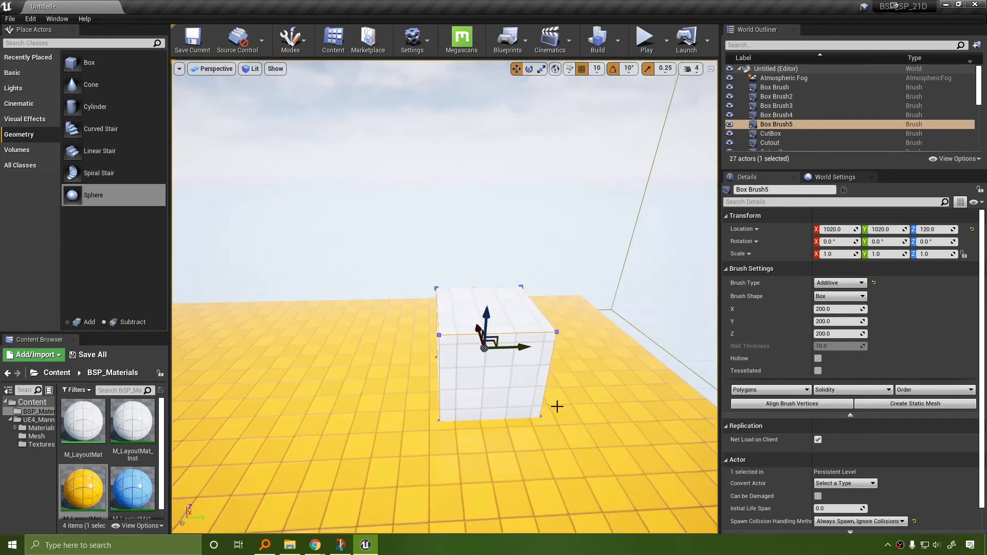
pyautogui.click(817, 358)
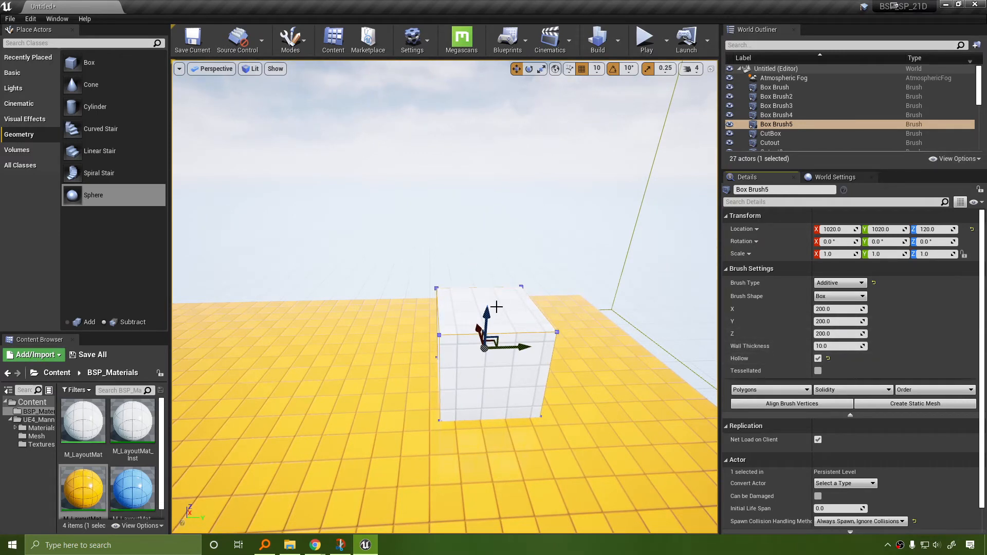
pyautogui.press('w')
pyautogui.moveTo(591, 341); pyautogui.dragTo(261, 406, button='right')
pyautogui.click(818, 359)
pyautogui.click(818, 359)
# Place a subtractive Box brush in front of the hollow white box and narrow its Y size to 50.
pyautogui.press('s')
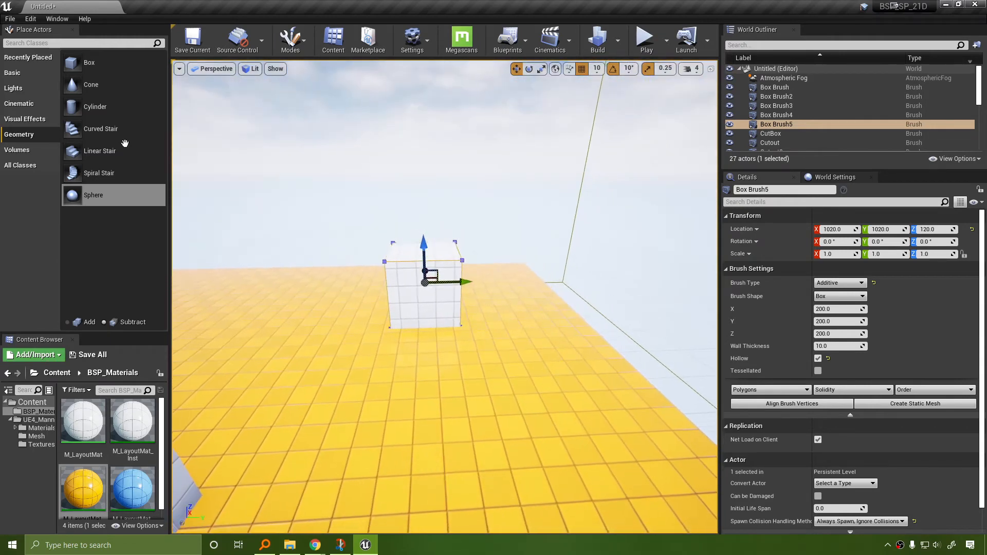
pyautogui.moveTo(88, 62)
pyautogui.mouseDown()
pyautogui.moveTo(392, 345)
pyautogui.moveTo(427, 362)
pyautogui.mouseUp()
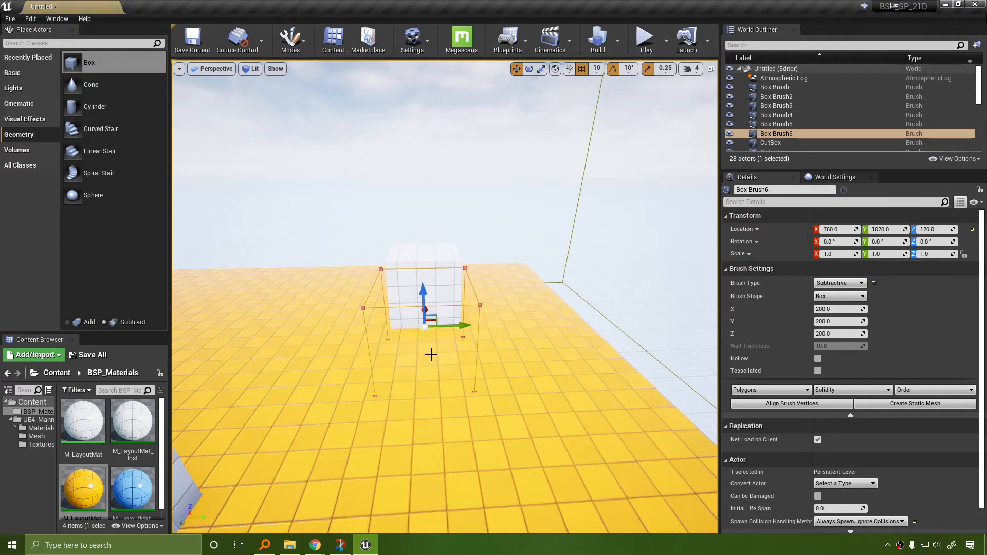
pyautogui.click(853, 323)
pyautogui.write('100')
pyautogui.press('Return')
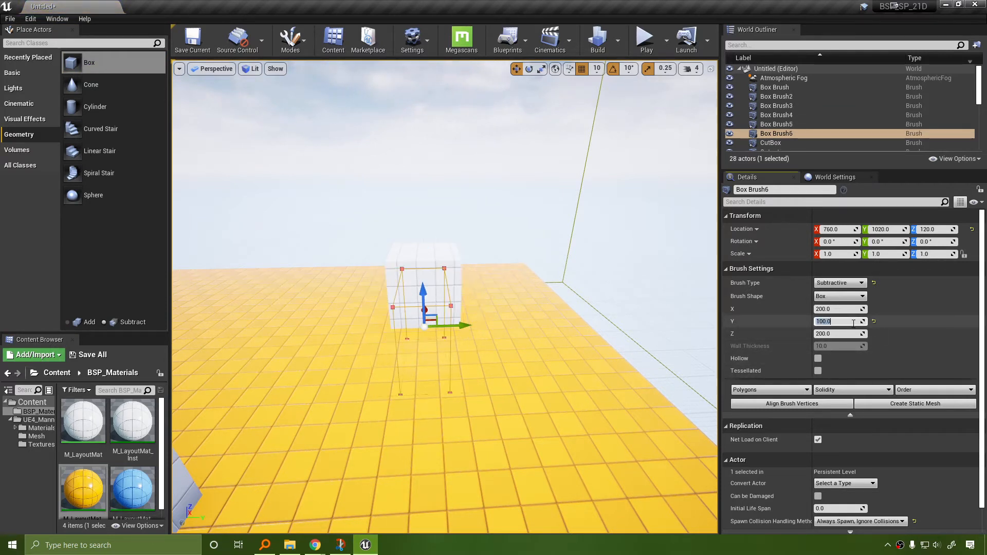
pyautogui.write('50')
pyautogui.press('Return')
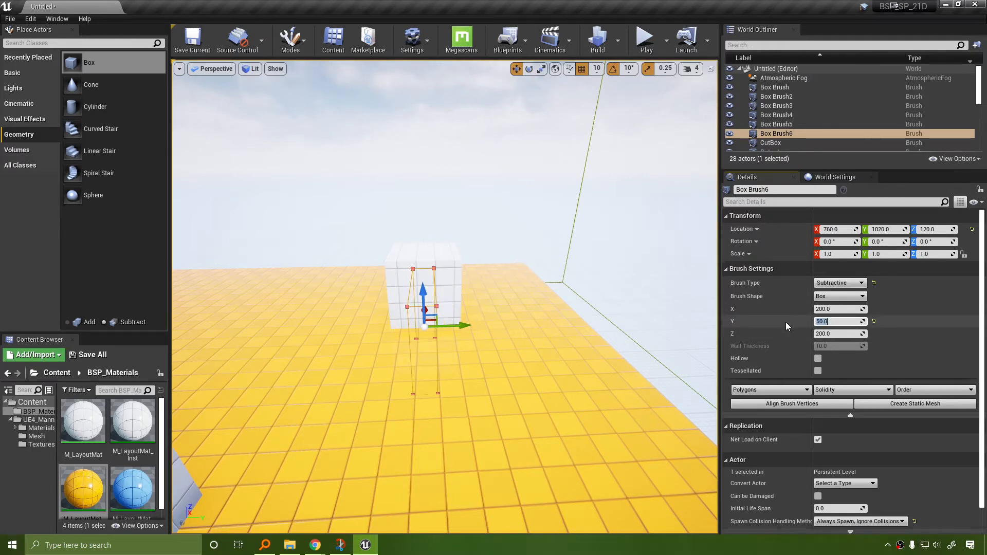
# Move the subtractive box into the hollow box at X 1030 and set its X size to 250 to cut through both walls.
pyautogui.moveTo(629, 277); pyautogui.dragTo(514, 283, button='right')
pyautogui.moveTo(520, 337); pyautogui.dragTo(631, 329)
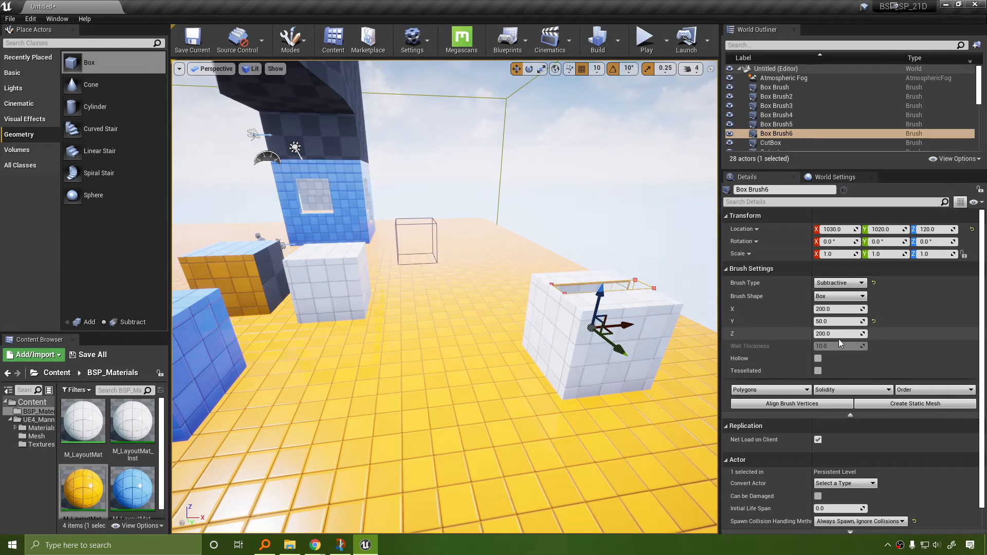
pyautogui.click(839, 309)
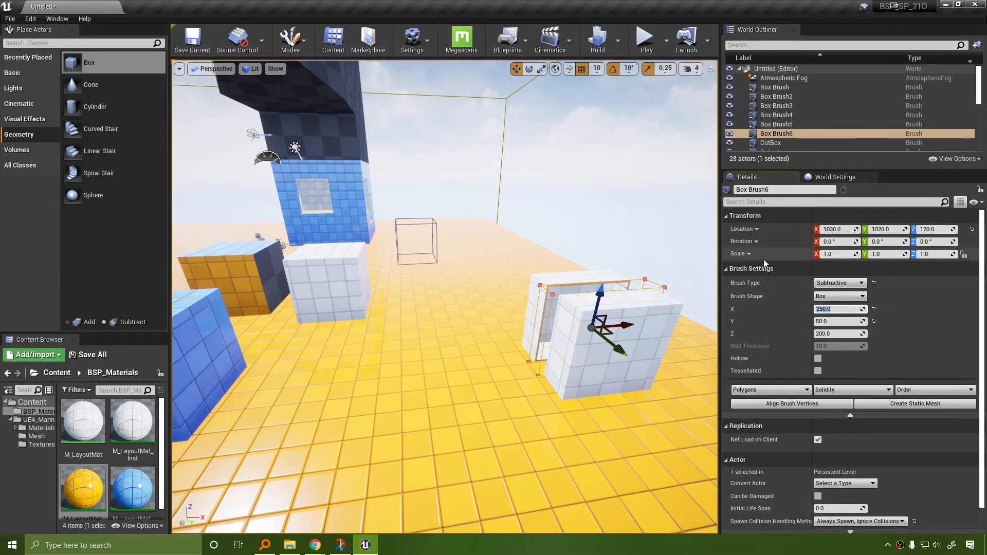
# Raise the subtractive box brush to Z 180 and shift it sideways to Y 1010.
pyautogui.press('f')
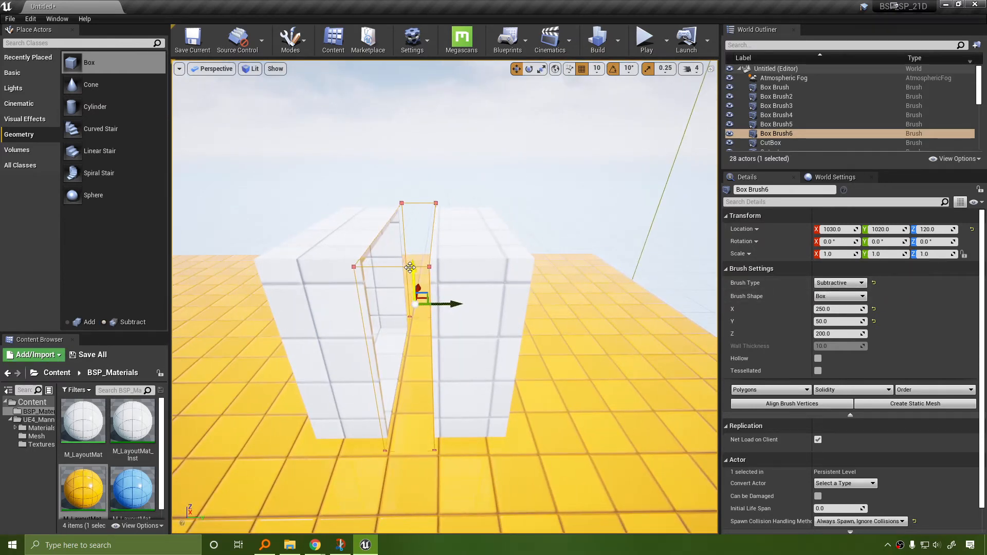
pyautogui.moveTo(409, 267)
pyautogui.mouseDown()
pyautogui.moveTo(410, 186)
pyautogui.moveTo(409, 262)
pyautogui.moveTo(409, 220)
pyautogui.mouseUp()
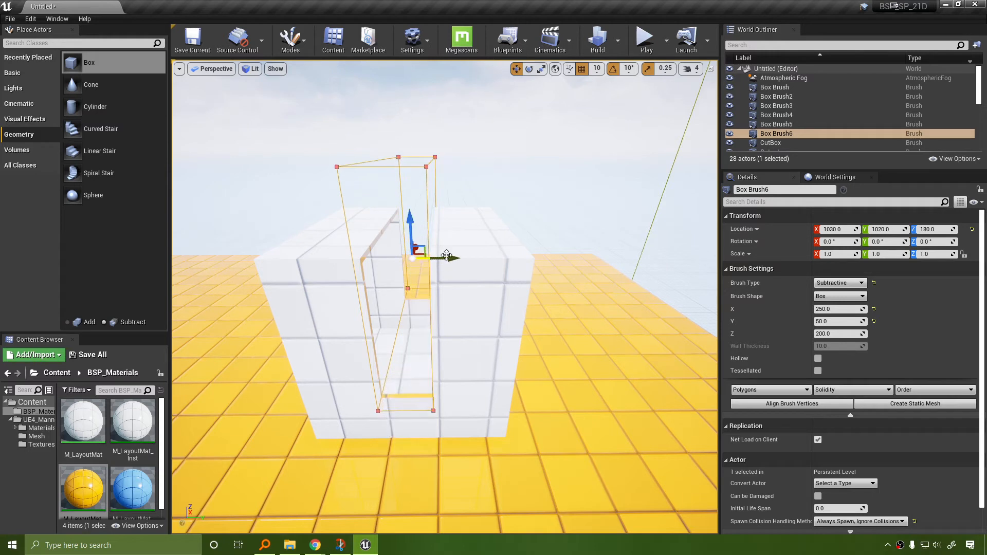
pyautogui.moveTo(445, 260)
pyautogui.mouseDown()
pyautogui.moveTo(402, 259)
pyautogui.moveTo(435, 261)
pyautogui.mouseUp()
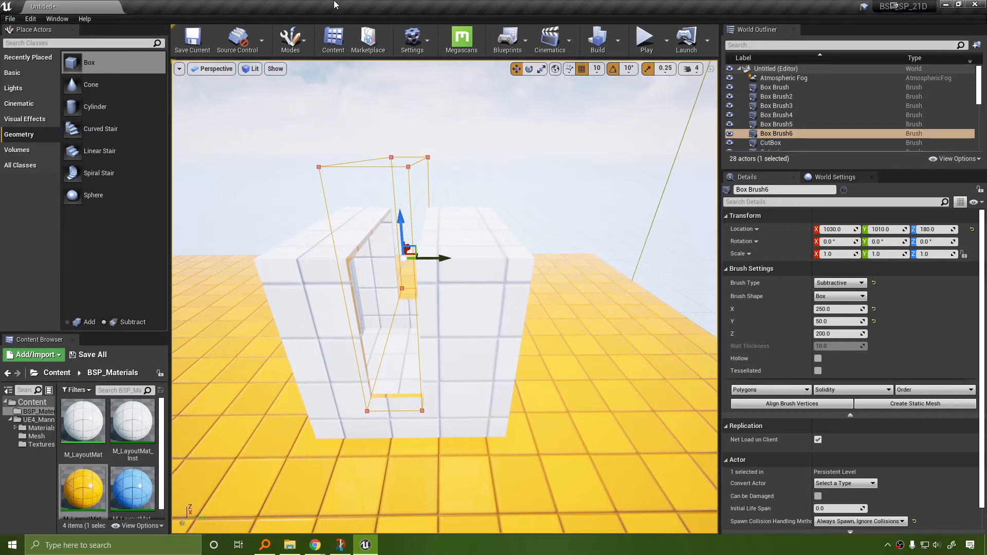
# Inspect the cut box from above, try the blue layout material on its top surfaces, and undo it.
pyautogui.moveTo(580, 178)
pyautogui.mouseDown(button='right')
pyautogui.moveTo(545, 198)
pyautogui.moveTo(493, 180)
pyautogui.moveTo(489, 160)
pyautogui.moveTo(560, 172)
pyautogui.moveTo(519, 177)
pyautogui.moveTo(333, 319)
pyautogui.mouseUp(button='right')
pyautogui.press('w')
pyautogui.press('s')
pyautogui.press('w')
pyautogui.press('s')
pyautogui.press('w')
pyautogui.scroll(-6, 492, 218)
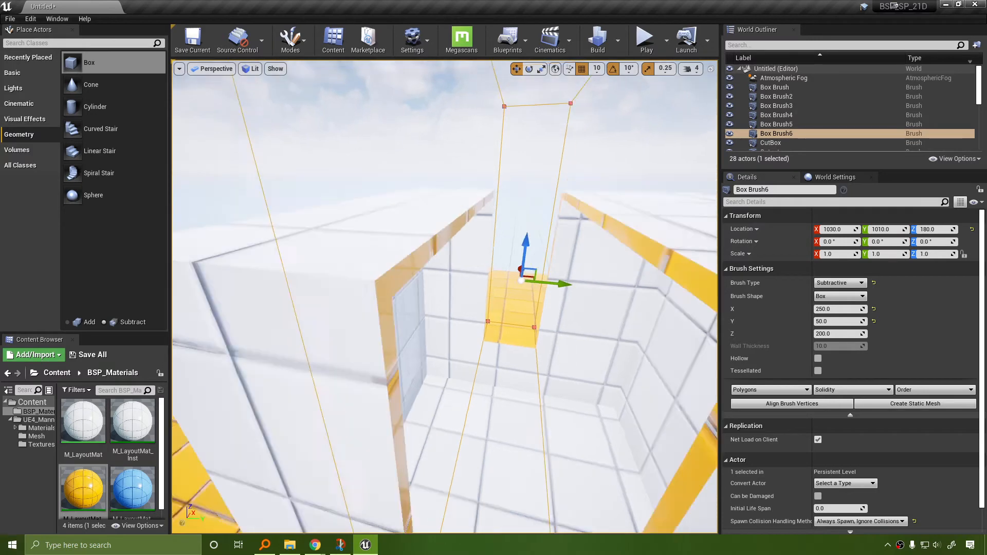
pyautogui.moveTo(148, 477); pyautogui.dragTo(461, 264)
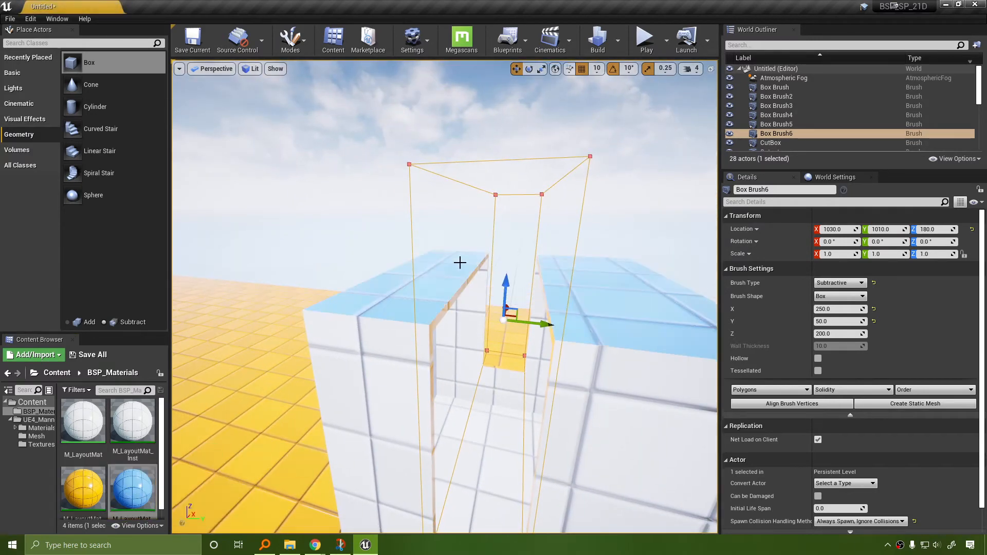
pyautogui.moveTo(519, 294); pyautogui.dragTo(523, 286, button='right')
pyautogui.hotkey('ctrl', 'z')
# Apply the blue layout material to one exposed inner face of the cut and deselect the brush.
pyautogui.moveTo(381, 434); pyautogui.dragTo(287, 436, button='right')
pyautogui.moveTo(146, 484)
pyautogui.mouseDown()
pyautogui.moveTo(343, 366)
pyautogui.moveTo(351, 330)
pyautogui.moveTo(359, 338)
pyautogui.mouseUp()
pyautogui.moveTo(359, 338)
pyautogui.mouseDown(button='right')
pyautogui.moveTo(452, 345)
pyautogui.moveTo(470, 429)
pyautogui.moveTo(657, 356)
pyautogui.mouseUp(button='right')
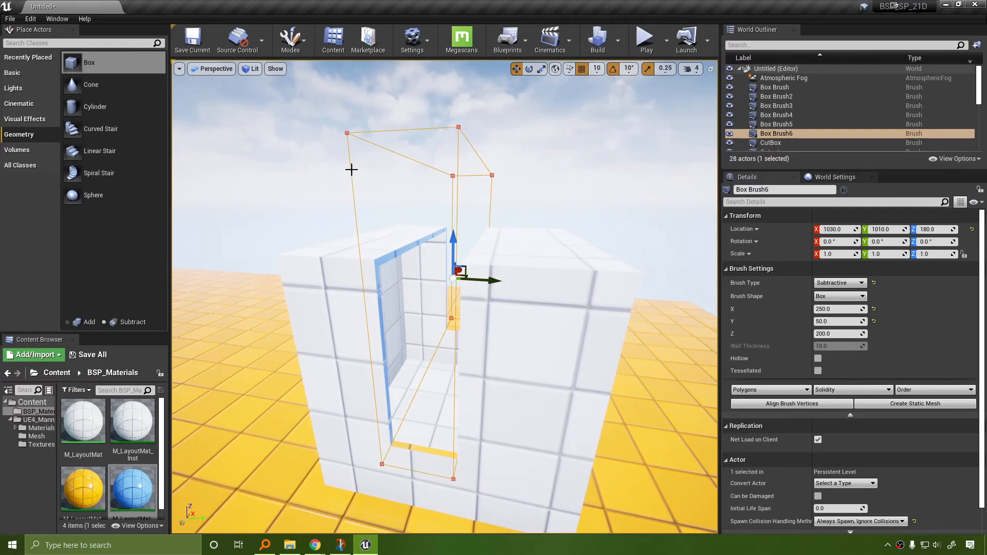
pyautogui.click(389, 219)
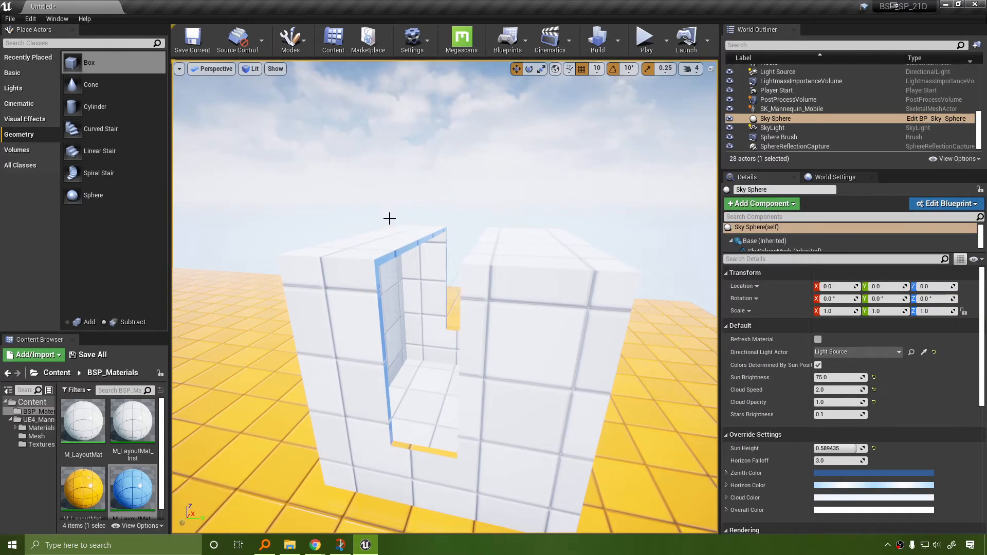
# Select all surfaces adjacent to the blue cut face and replace their yellow material with M_LayoutMat_Inst3.
pyautogui.click(391, 256)
pyautogui.click(748, 345)
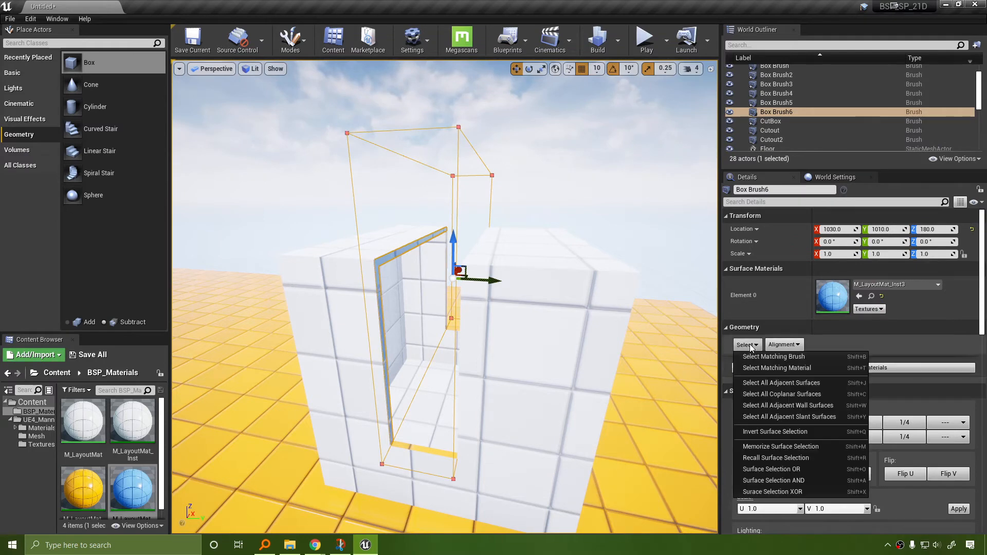
pyautogui.click(794, 384)
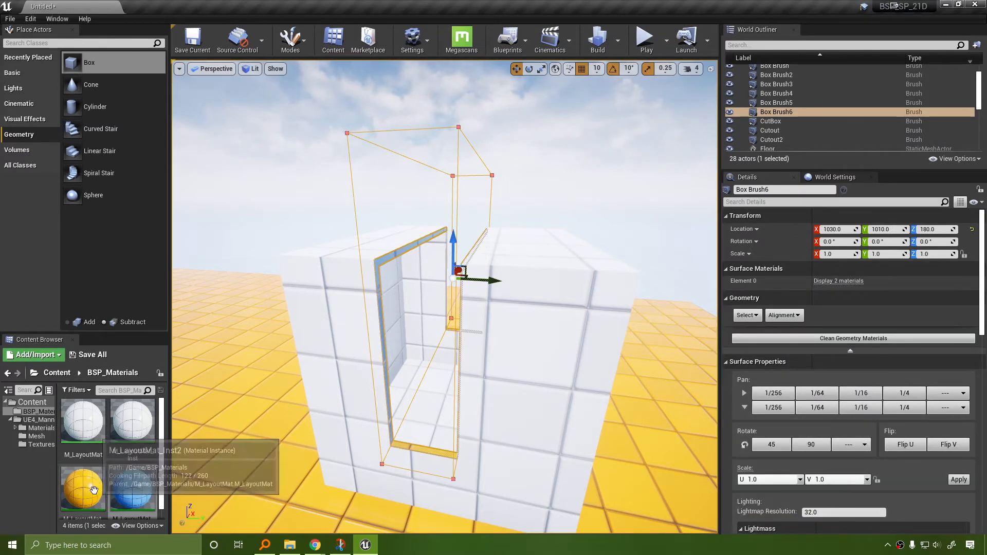
pyautogui.moveTo(83, 488)
pyautogui.mouseDown()
pyautogui.moveTo(363, 324)
pyautogui.moveTo(379, 263)
pyautogui.moveTo(137, 496)
pyautogui.moveTo(149, 480)
pyautogui.mouseUp()
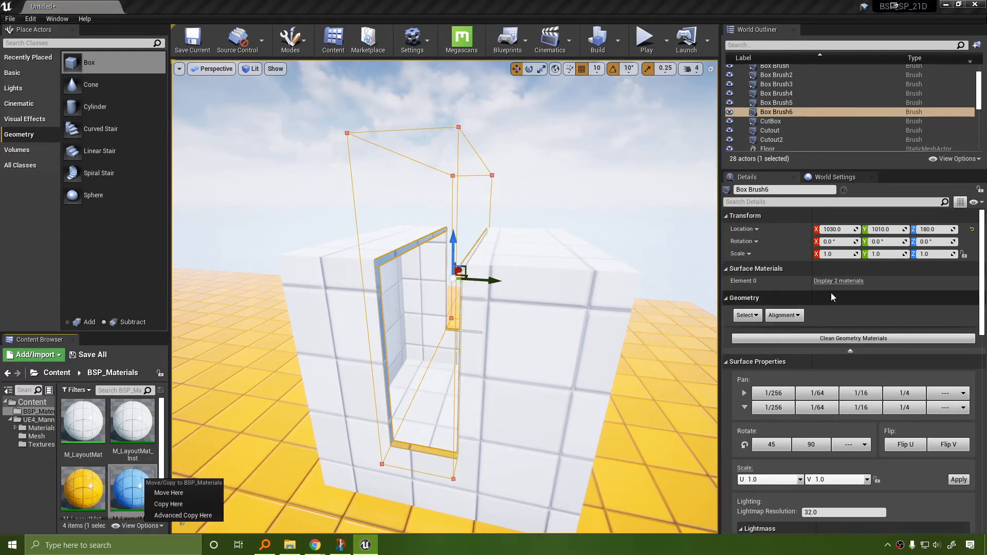
pyautogui.click(838, 280)
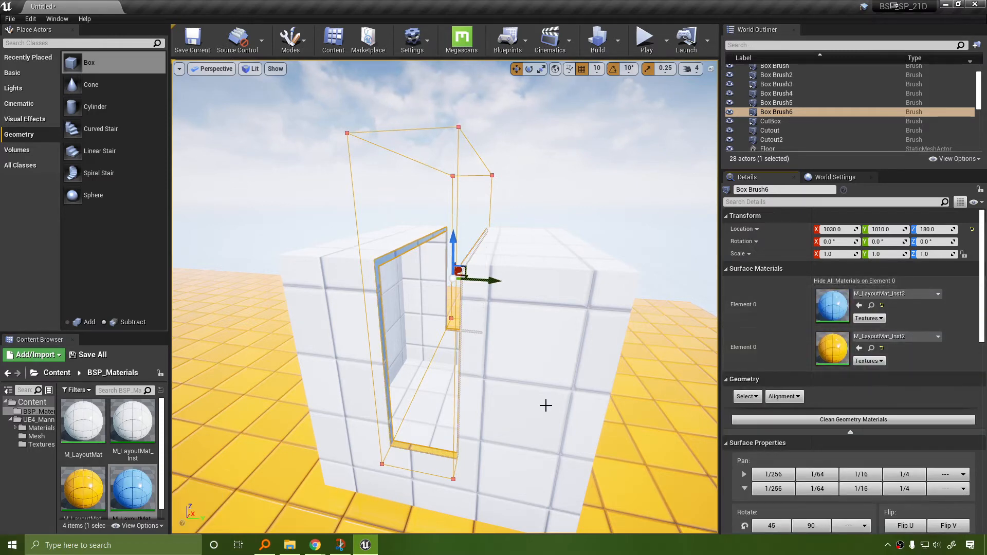
pyautogui.moveTo(152, 493); pyautogui.dragTo(836, 347)
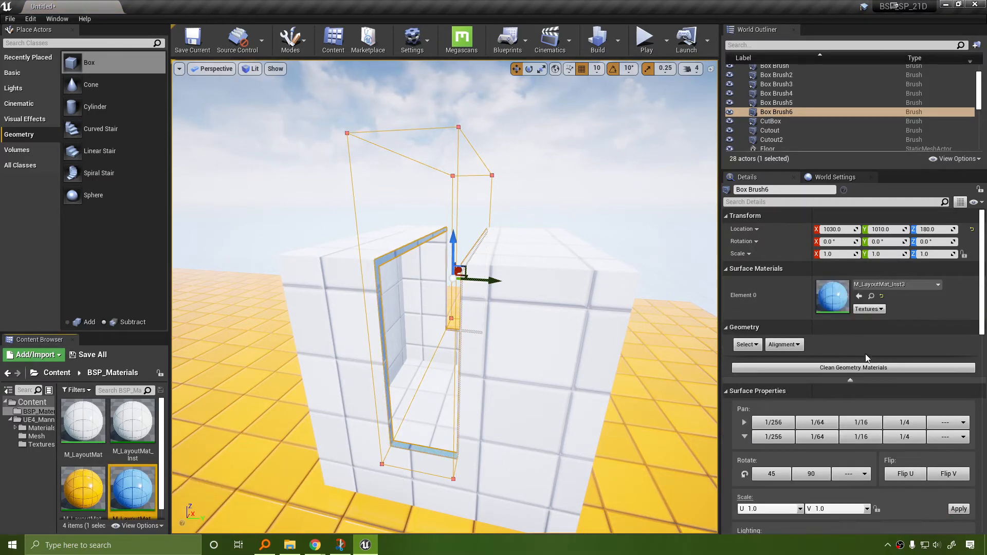
pyautogui.moveTo(498, 341)
pyautogui.mouseDown(button='right')
pyautogui.moveTo(534, 370)
pyautogui.moveTo(560, 360)
pyautogui.moveTo(545, 331)
pyautogui.moveTo(540, 342)
pyautogui.moveTo(529, 334)
pyautogui.moveTo(668, 360)
pyautogui.moveTo(637, 349)
pyautogui.moveTo(624, 362)
pyautogui.moveTo(493, 370)
pyautogui.moveTo(528, 328)
pyautogui.mouseUp(button='right')
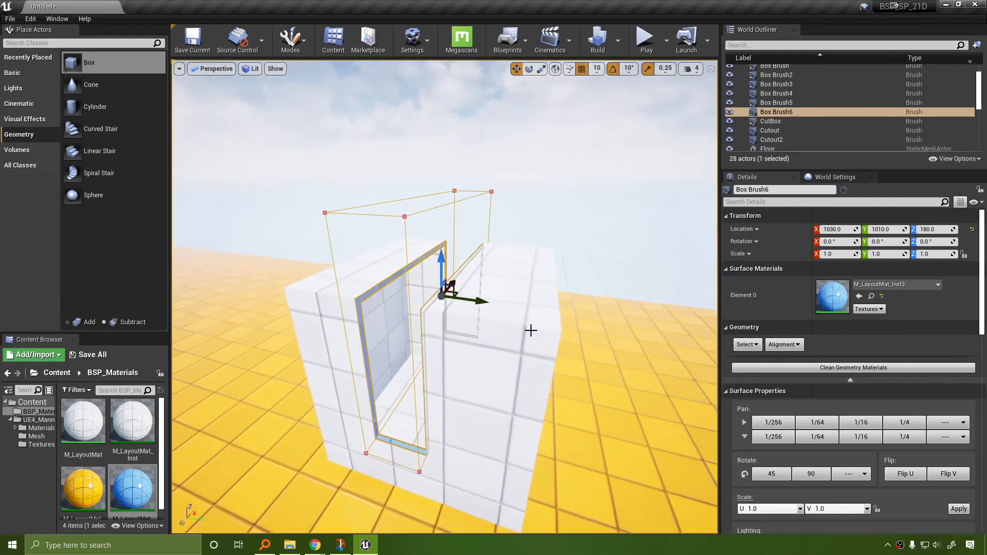
# Increase the hollow white box's wall thickness to about 83.57 and view the thicker walls from the other side.
pyautogui.click(535, 310)
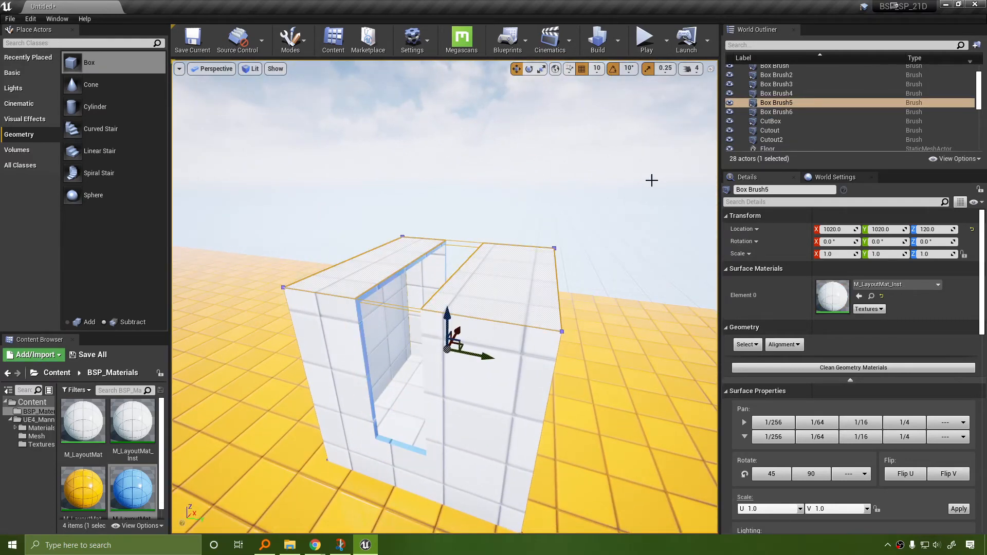
pyautogui.scroll(-3, 940, 324)
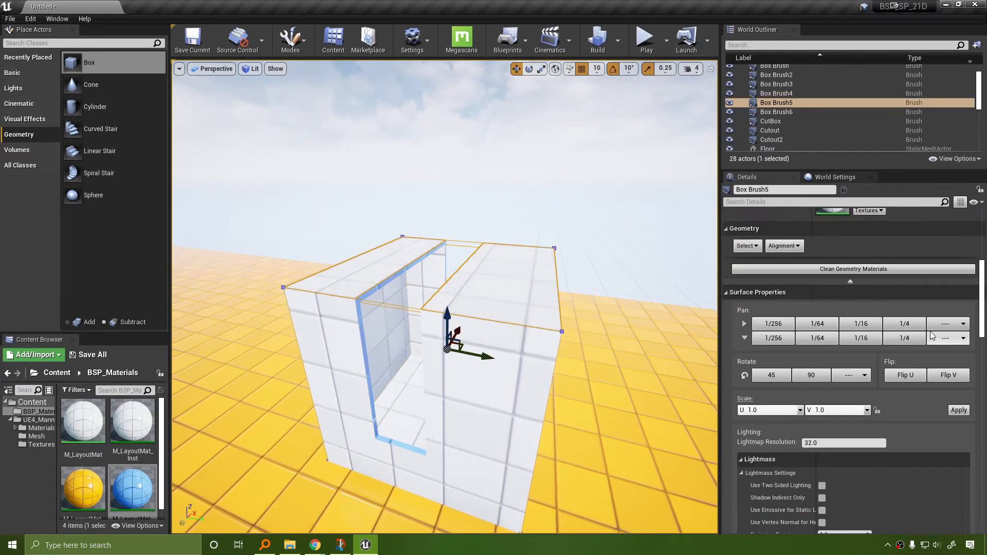
pyautogui.scroll(-5, 930, 334)
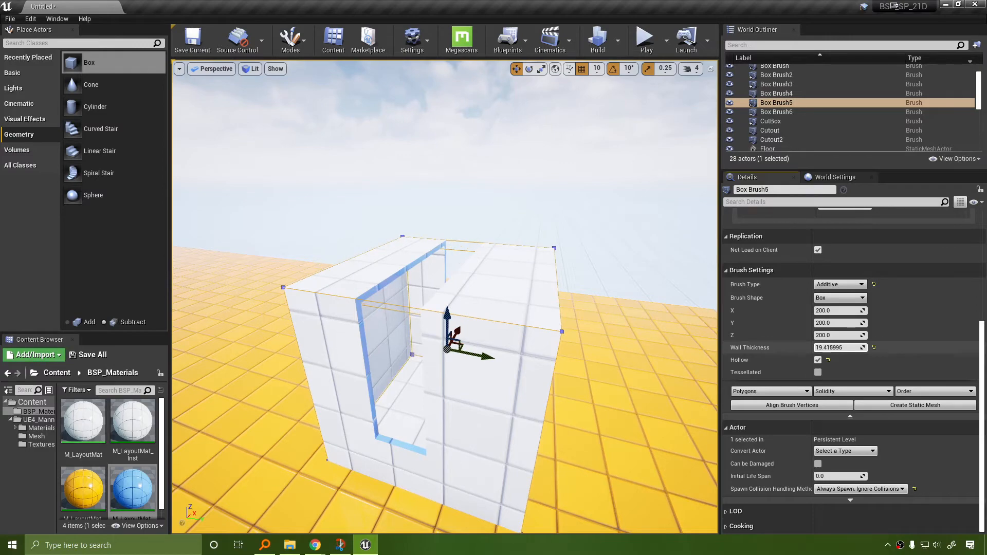
pyautogui.moveTo(840, 348); pyautogui.dragTo(859, 348)
pyautogui.moveTo(580, 319)
pyautogui.mouseDown(button='right')
pyautogui.moveTo(555, 319)
pyautogui.moveTo(575, 339)
pyautogui.moveTo(308, 344)
pyautogui.mouseUp(button='right')
pyautogui.moveTo(555, 288)
pyautogui.mouseDown(button='right')
pyautogui.moveTo(552, 259)
pyautogui.moveTo(598, 263)
pyautogui.mouseUp(button='right')
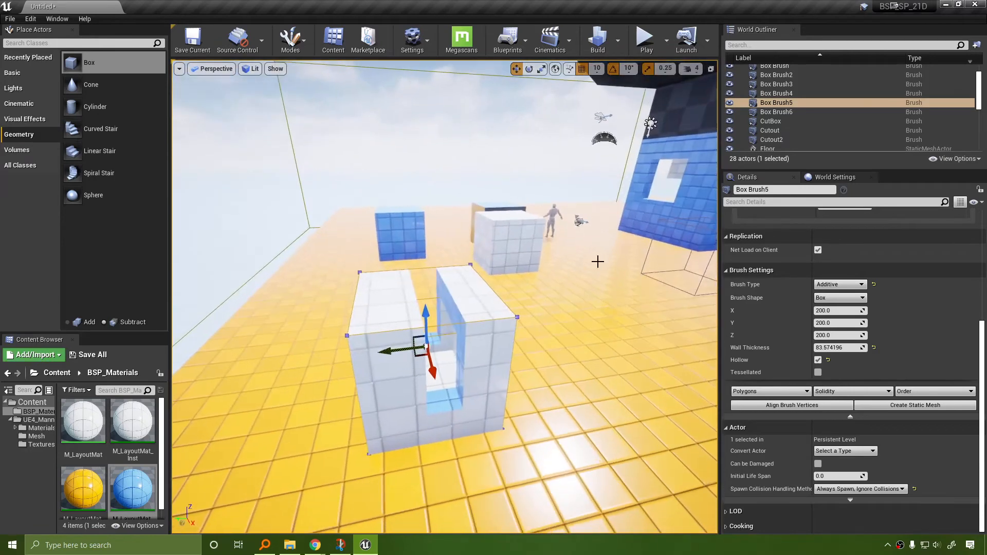
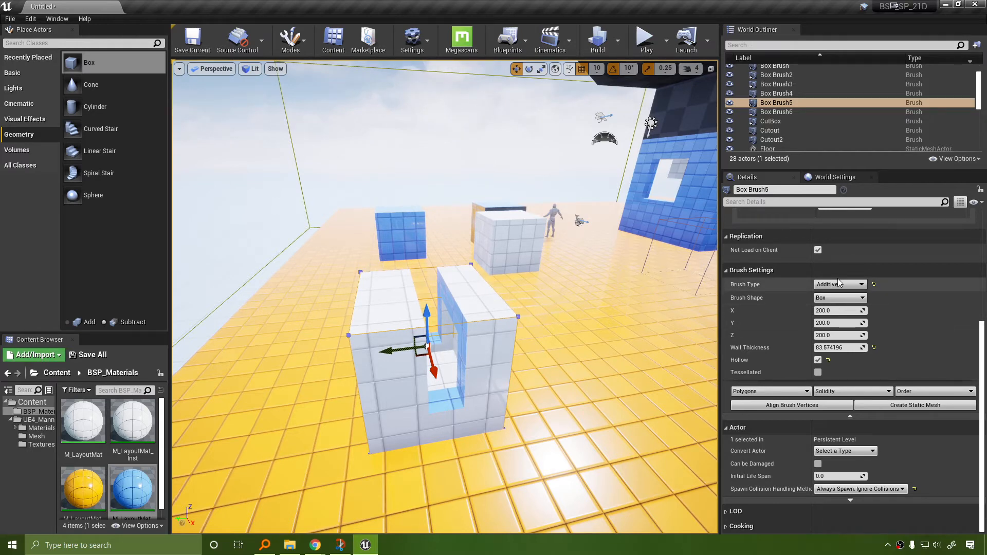
# Place an additive Box brush on the open floor in front of the blue building with the cut window.
pyautogui.moveTo(442, 318)
pyautogui.mouseDown(button='right')
pyautogui.moveTo(395, 319)
pyautogui.moveTo(432, 306)
pyautogui.mouseUp(button='right')
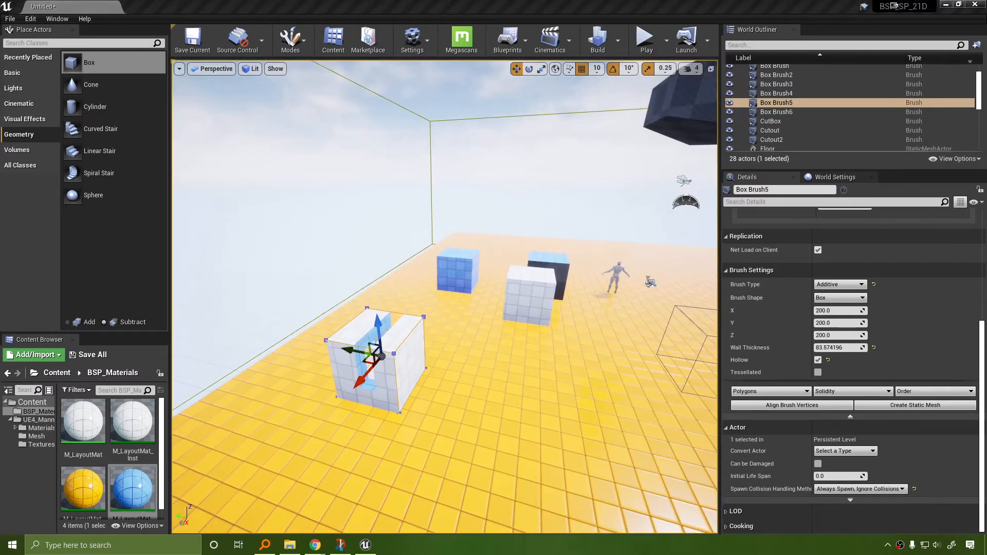
pyautogui.moveTo(573, 345); pyautogui.dragTo(527, 322, button='right')
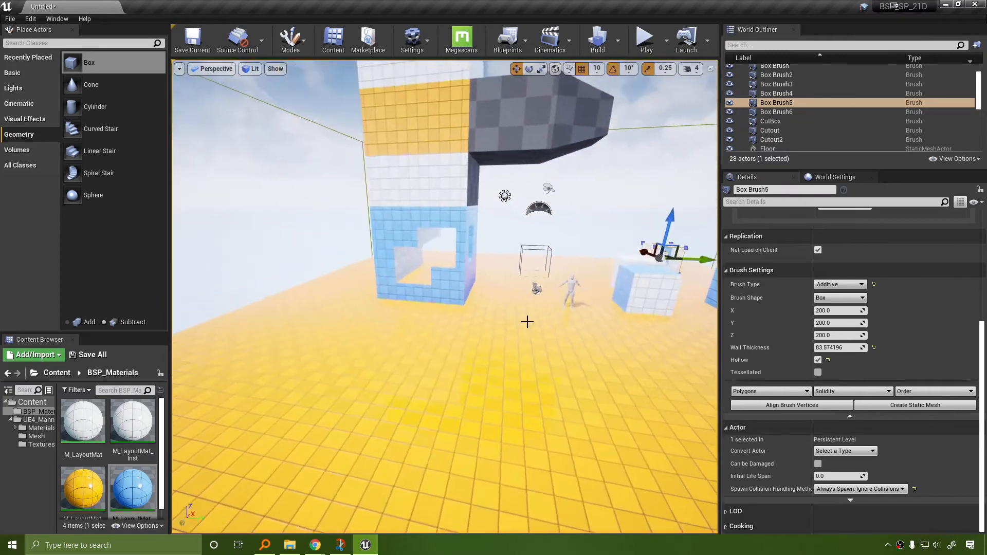
pyautogui.click(84, 321)
pyautogui.moveTo(72, 62); pyautogui.dragTo(440, 363)
pyautogui.moveTo(573, 348); pyautogui.dragTo(536, 397, button='right')
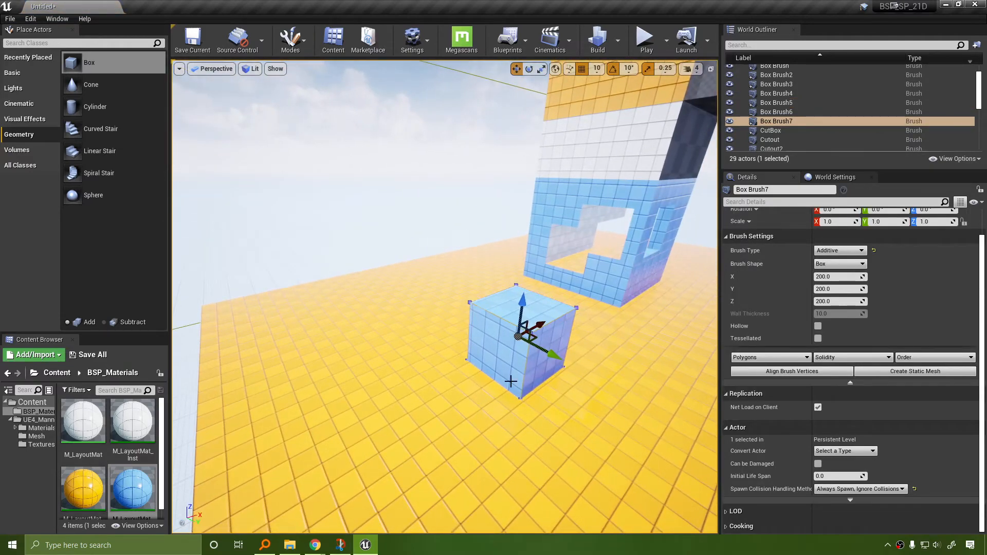
pyautogui.moveTo(659, 377)
pyautogui.mouseDown(button='right')
pyautogui.moveTo(624, 378)
pyautogui.moveTo(677, 373)
pyautogui.mouseUp(button='right')
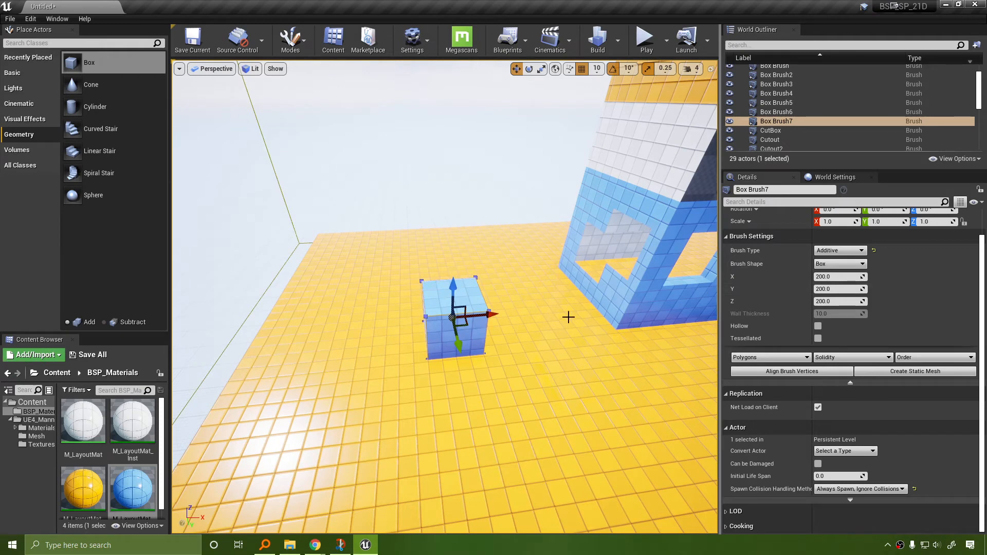
# Set the new box's X size to 100 and Z size to 500, and raise it so it stands on the floor.
pyautogui.click(852, 278)
pyautogui.write('100')
pyautogui.press('Return')
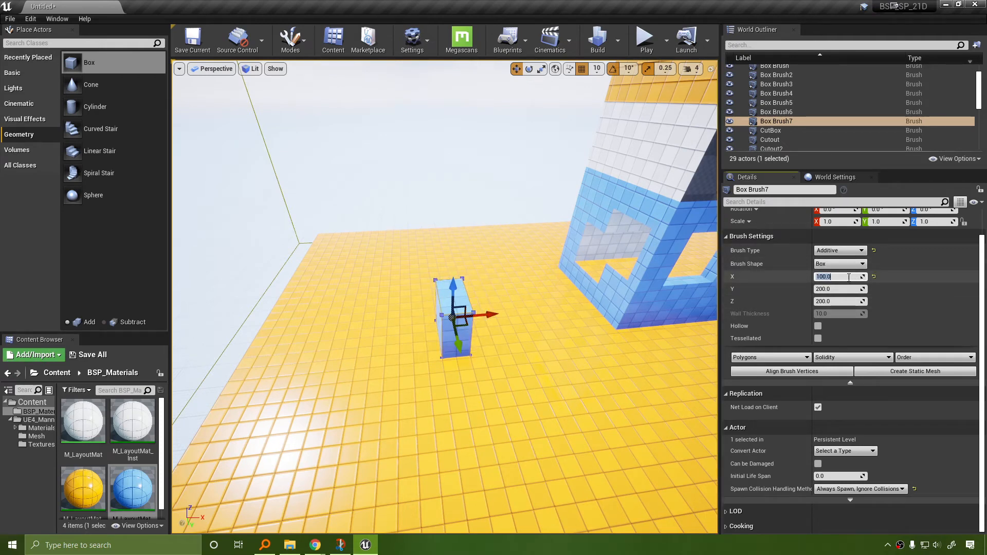
pyautogui.click(833, 302)
pyautogui.write('500')
pyautogui.press('Return')
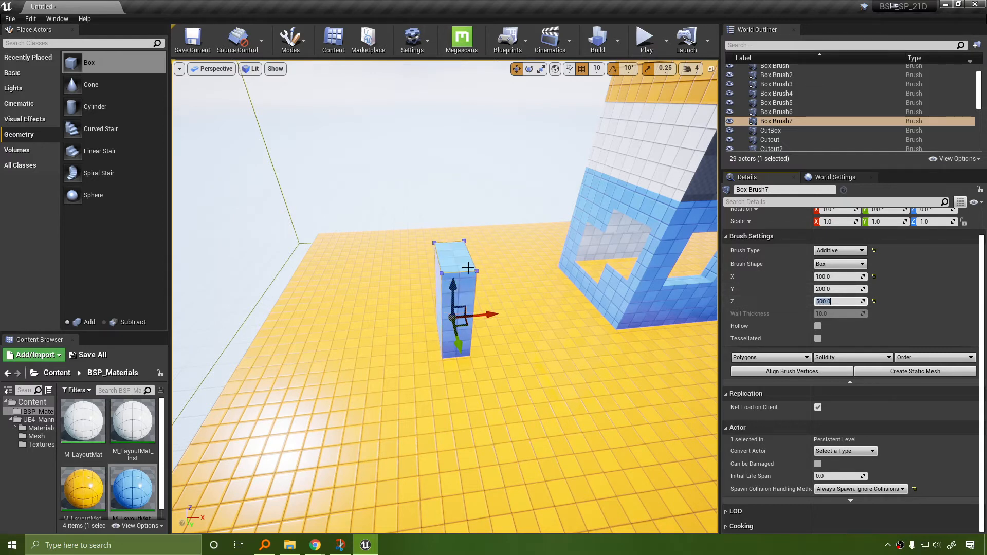
pyautogui.moveTo(457, 257); pyautogui.dragTo(469, 203)
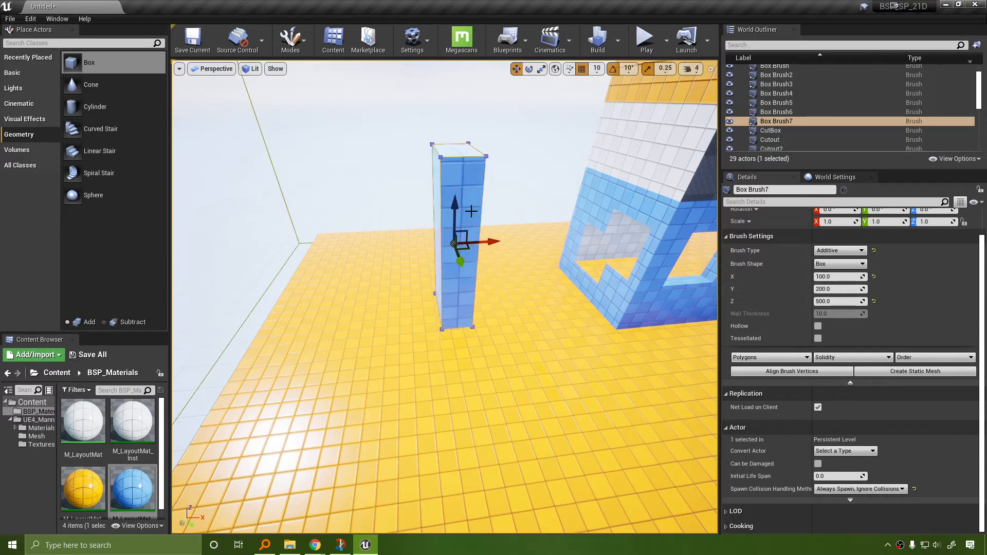
pyautogui.press('End')
# Widen the tall box in Y, trying 500, 250 and 300 before settling on 350.
pyautogui.moveTo(471, 211); pyautogui.dragTo(585, 226, button='right')
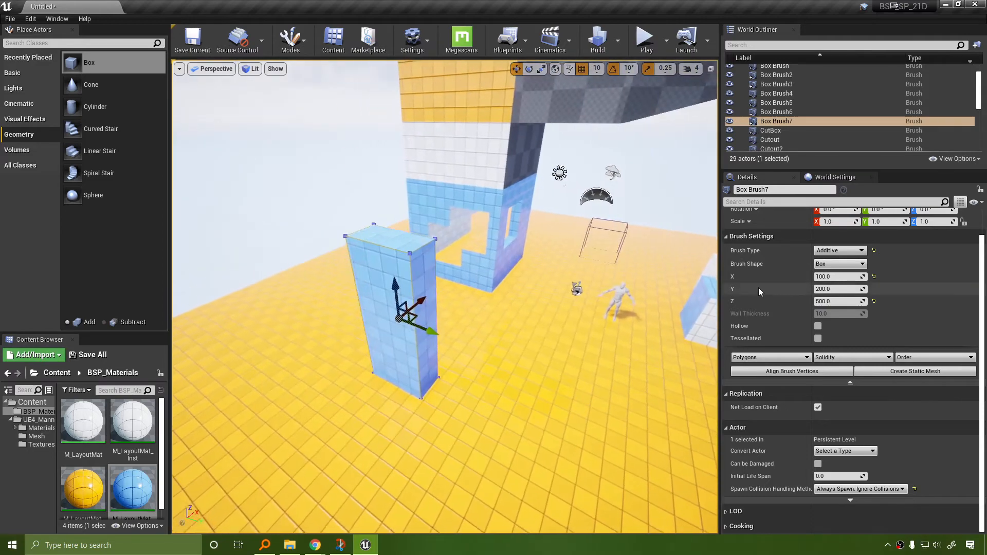
pyautogui.click(831, 289)
pyautogui.write('500')
pyautogui.press('Return')
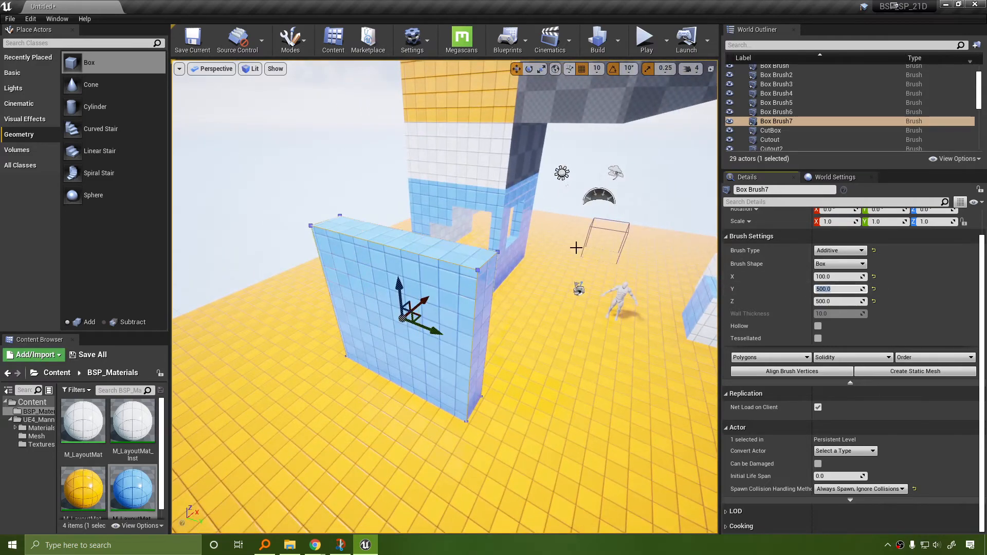
pyautogui.moveTo(577, 247)
pyautogui.mouseDown(button='right')
pyautogui.moveTo(627, 226)
pyautogui.moveTo(745, 229)
pyautogui.moveTo(583, 226)
pyautogui.moveTo(576, 252)
pyautogui.moveTo(656, 348)
pyautogui.mouseUp(button='right')
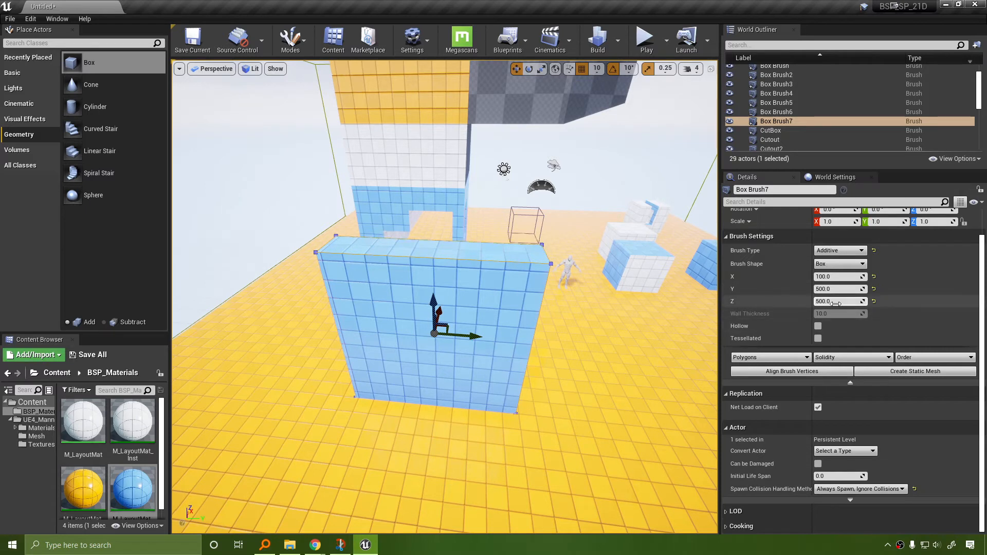
pyautogui.write('0')
pyautogui.press('Return')
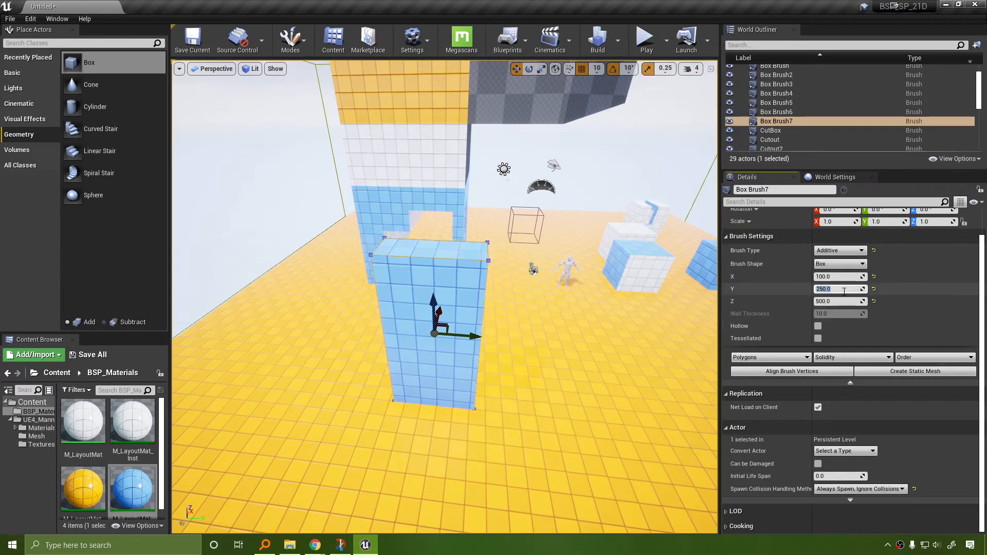
pyautogui.press('Return')
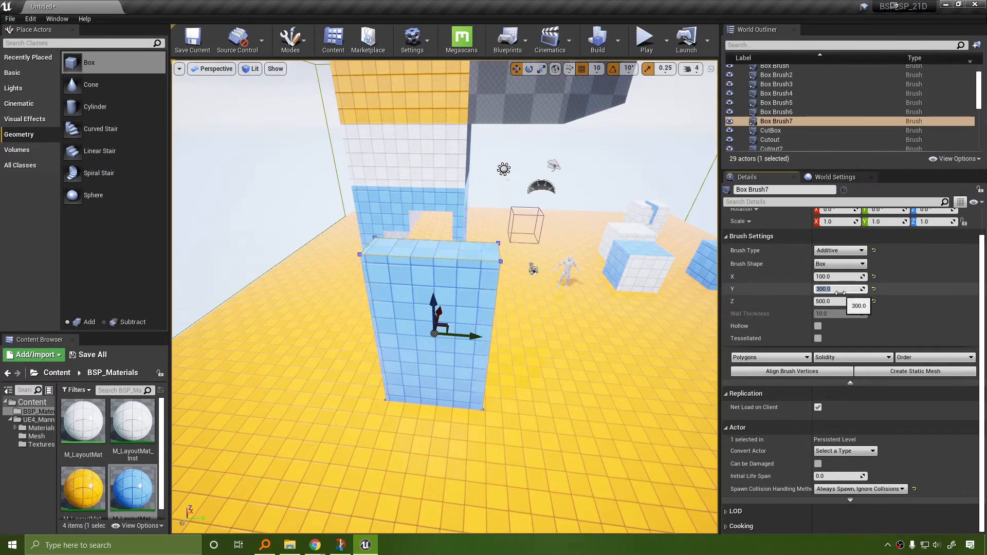
pyautogui.write('35')
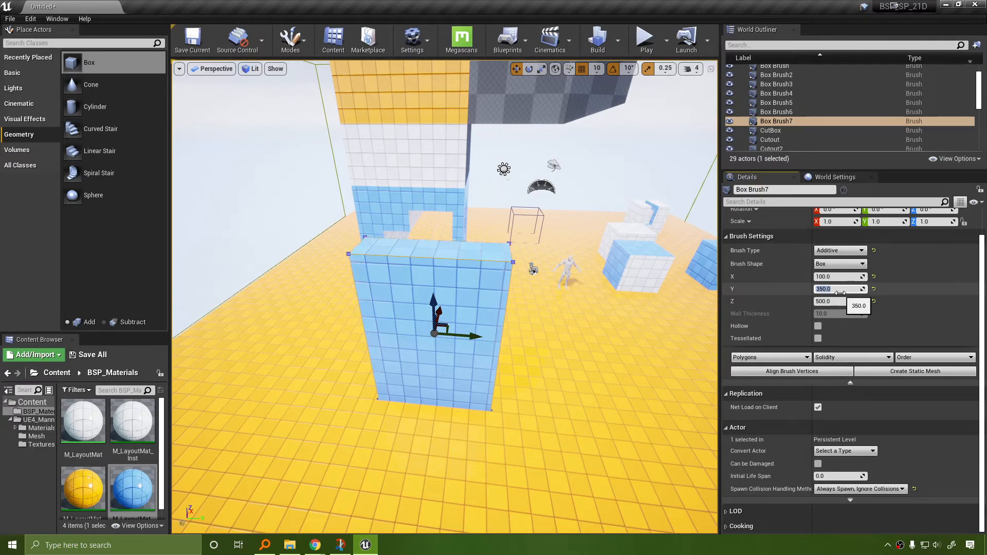
pyautogui.write('0')
pyautogui.press('Return')
# Place an additive Cylinder brush in front of the tall box and rotate it 90 degrees to lie horizontally.
pyautogui.moveTo(571, 290); pyautogui.dragTo(601, 290, button='right')
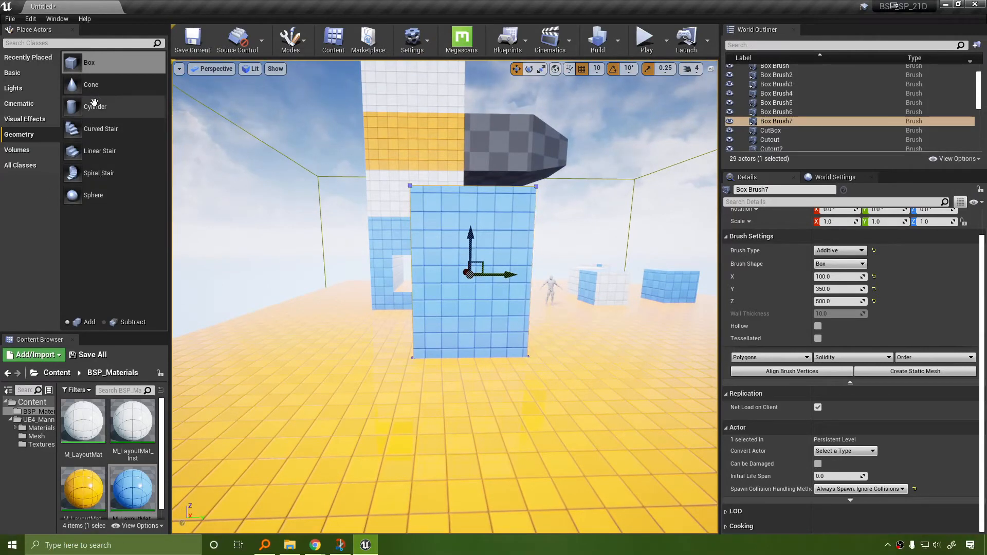
pyautogui.moveTo(95, 106)
pyautogui.mouseDown()
pyautogui.moveTo(177, 177)
pyautogui.moveTo(442, 316)
pyautogui.moveTo(473, 314)
pyautogui.moveTo(476, 295)
pyautogui.mouseUp()
pyautogui.moveTo(476, 294); pyautogui.dragTo(524, 278, button='right')
pyautogui.press('e')
pyautogui.moveTo(502, 244)
pyautogui.mouseDown()
pyautogui.moveTo(493, 288)
pyautogui.moveTo(465, 331)
pyautogui.mouseUp()
pyautogui.press('w')
pyautogui.moveTo(575, 355); pyautogui.dragTo(525, 337, button='right')
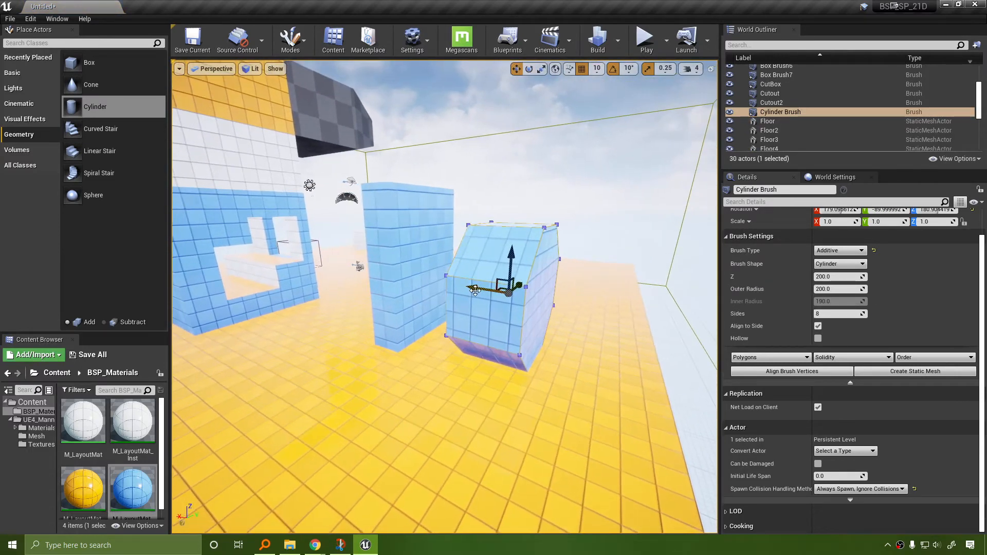
# Move the horizontal cylinder against the tall box and reduce its outer radius to about 155.89.
pyautogui.moveTo(475, 289)
pyautogui.mouseDown()
pyautogui.moveTo(391, 270)
pyautogui.moveTo(403, 271)
pyautogui.mouseUp()
pyautogui.moveTo(403, 271); pyautogui.dragTo(309, 275, button='right')
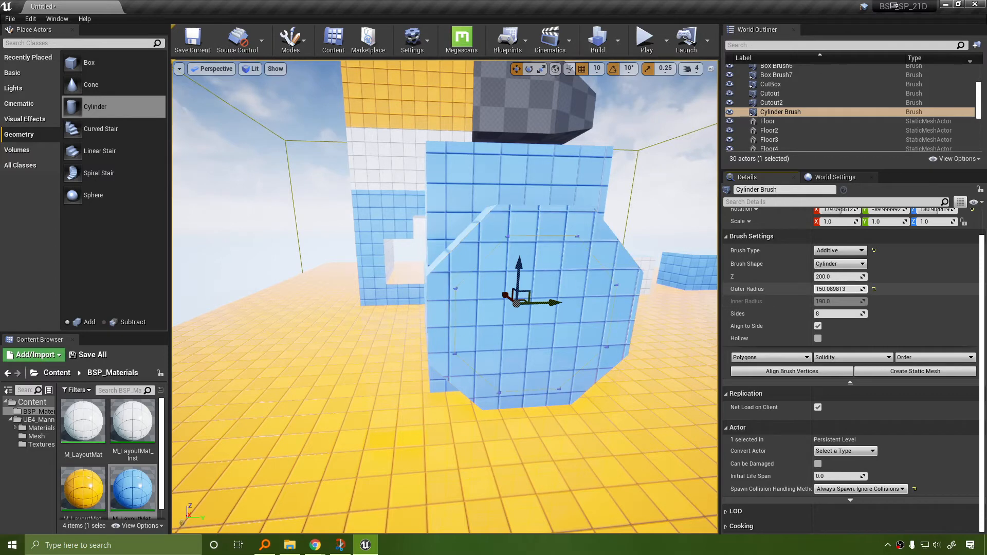
pyautogui.moveTo(860, 291); pyautogui.dragTo(864, 291)
pyautogui.moveTo(618, 307); pyautogui.dragTo(548, 309, button='right')
pyautogui.press('s')
# Switch the viewport to the Back orthographic view, zoom in on the tall box, and select the cylinder brush.
pyautogui.click(523, 230)
pyautogui.press('f')
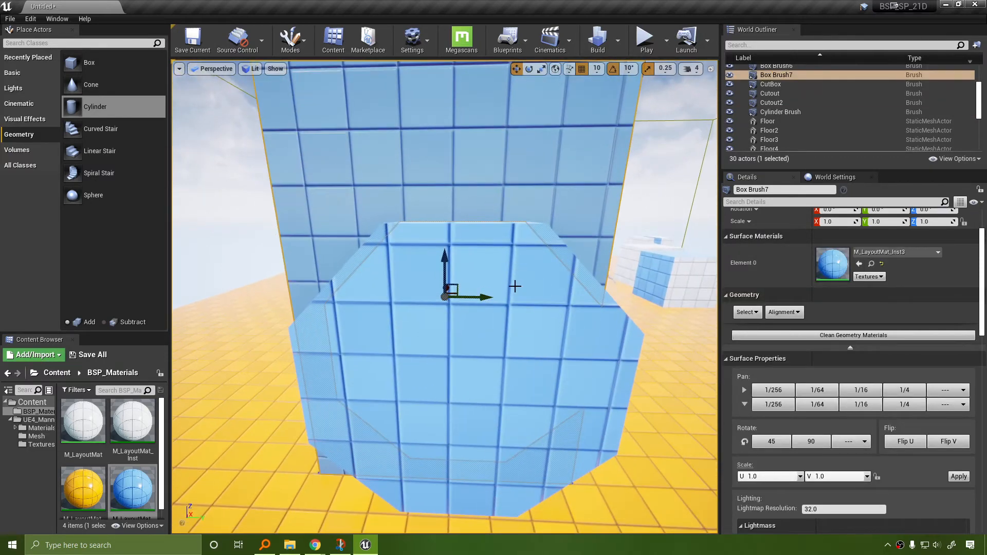
pyautogui.click(249, 69)
pyautogui.moveTo(202, 65)
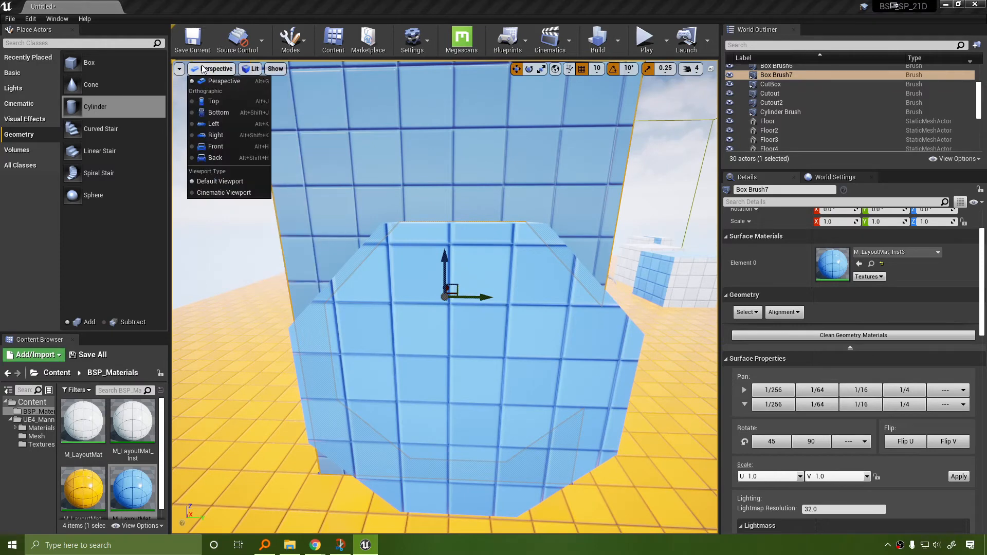
pyautogui.click(229, 155)
pyautogui.moveTo(532, 237); pyautogui.dragTo(577, 207, button='right')
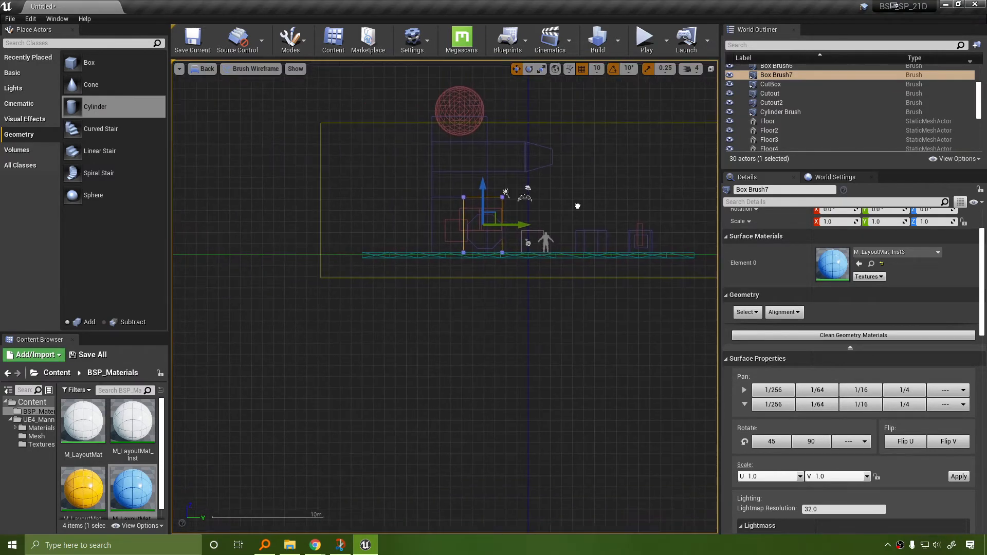
pyautogui.scroll(14, 477, 268)
pyautogui.moveTo(478, 483); pyautogui.dragTo(450, 411, button='right')
pyautogui.moveTo(482, 352)
pyautogui.mouseDown(button='right')
pyautogui.moveTo(515, 476)
pyautogui.moveTo(533, 448)
pyautogui.moveTo(536, 492)
pyautogui.mouseUp(button='right')
pyautogui.click(550, 293)
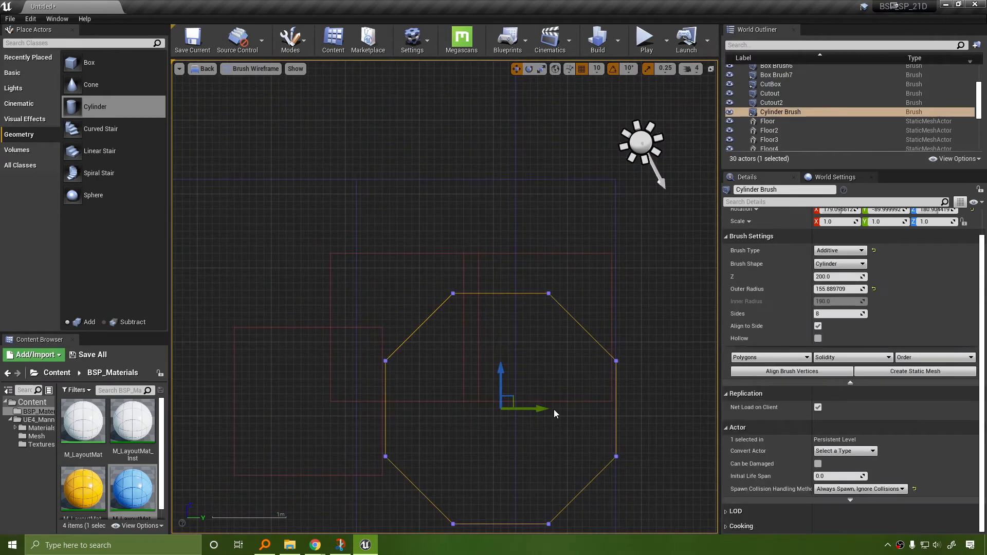
# Centre the cylinder brush on the tall box, raise it within the box outline, and return to the perspective view.
pyautogui.moveTo(539, 408); pyautogui.dragTo(524, 408)
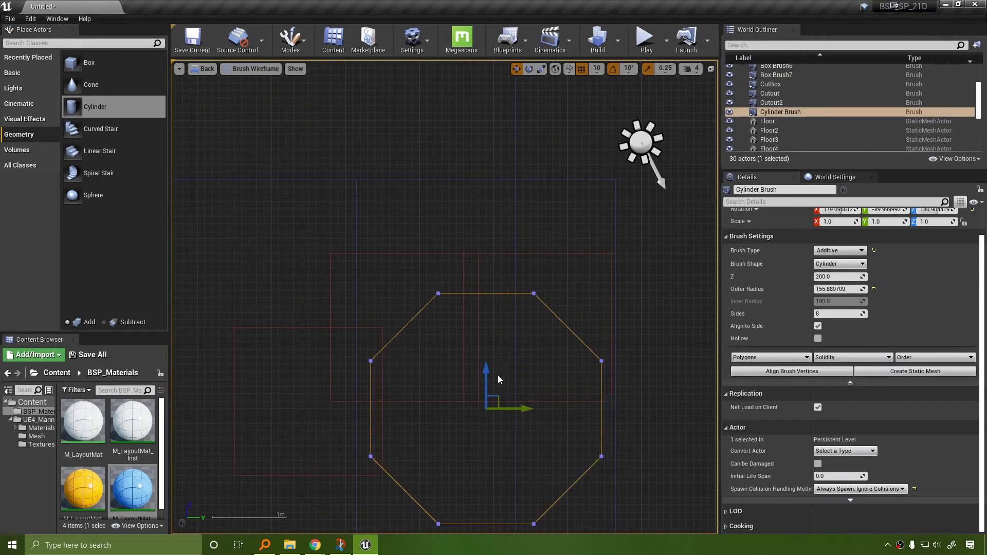
pyautogui.moveTo(481, 367); pyautogui.dragTo(481, 285)
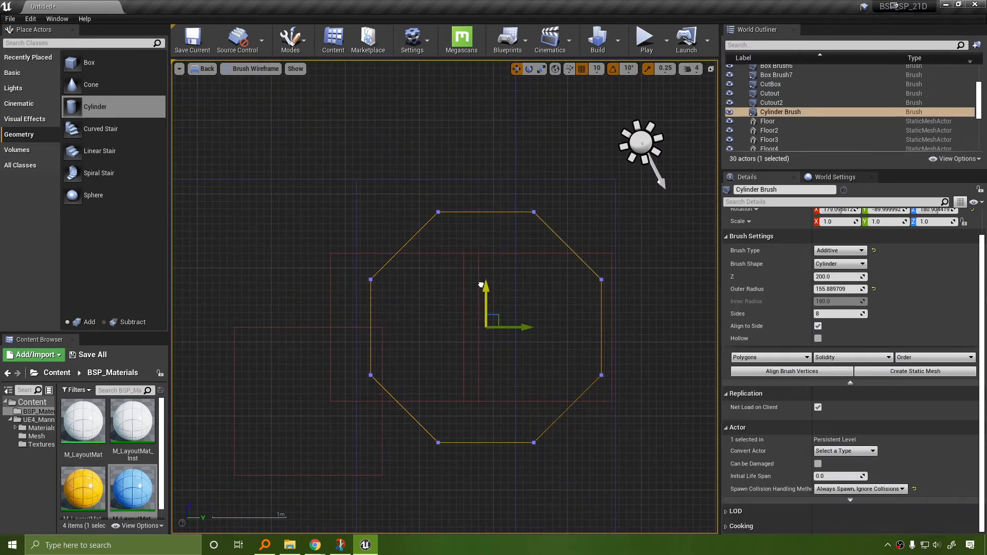
pyautogui.click(204, 68)
pyautogui.click(216, 82)
# Shift the horizontal cylinder along X so that it runs through the tall box's full thickness.
pyautogui.press('s')
pyautogui.press('a')
pyautogui.moveTo(444, 296)
pyautogui.mouseDown(button='right')
pyautogui.moveTo(468, 318)
pyautogui.moveTo(621, 306)
pyautogui.mouseUp(button='right')
pyautogui.moveTo(540, 213); pyautogui.dragTo(535, 213, button='right')
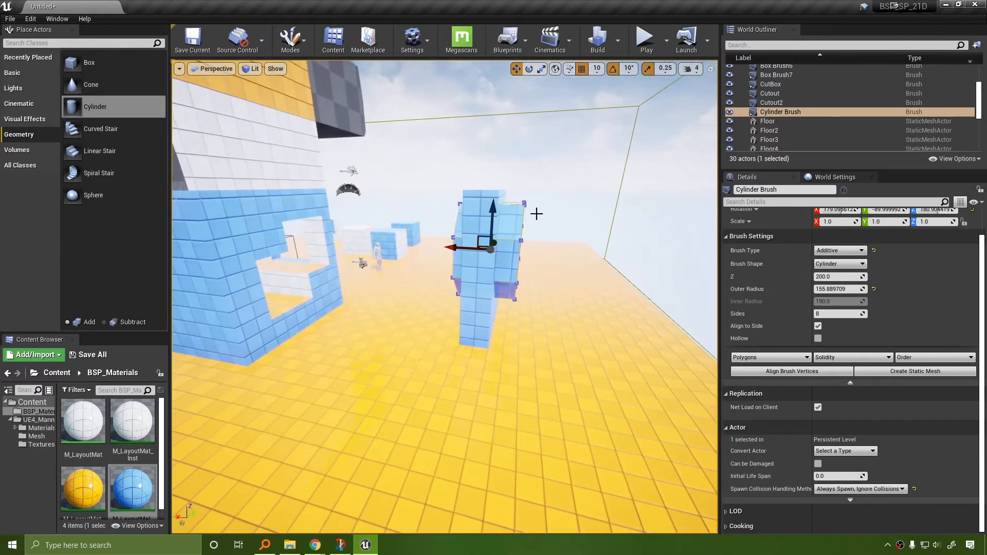
pyautogui.moveTo(454, 246); pyautogui.dragTo(450, 247)
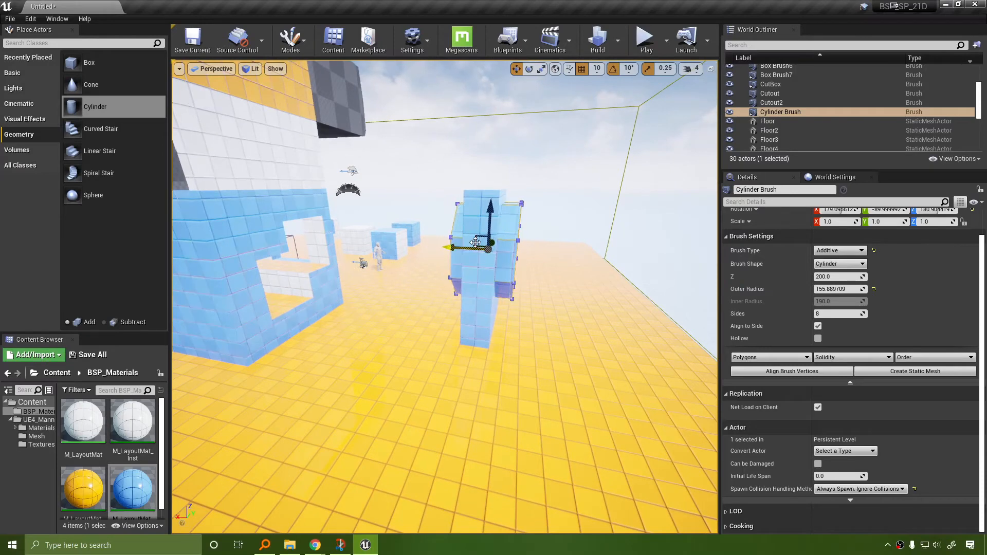
# Set the cylinder brush's number of sides to 32.
pyautogui.press('d')
pyautogui.moveTo(511, 269); pyautogui.dragTo(355, 256, button='right')
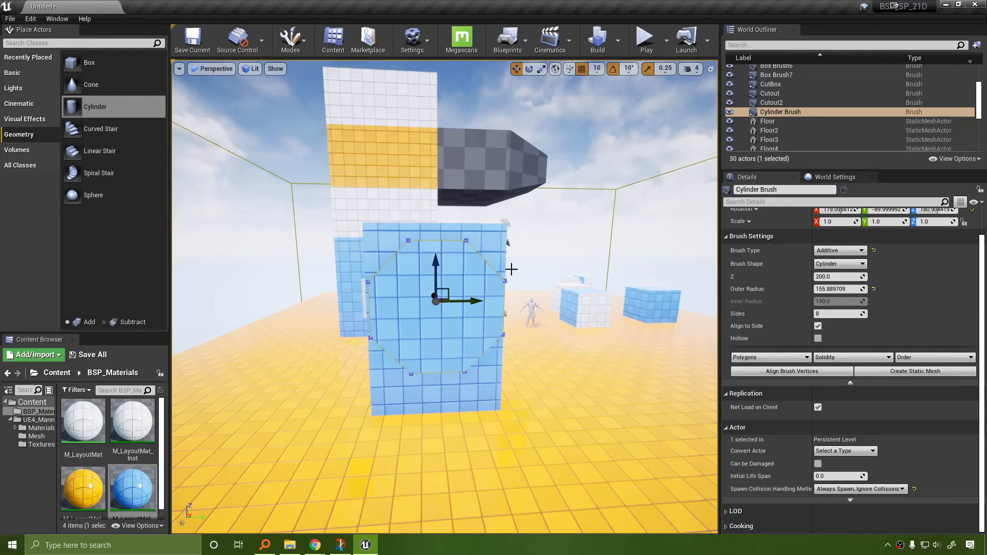
pyautogui.press('w')
pyautogui.moveTo(566, 319); pyautogui.dragTo(643, 286, button='right')
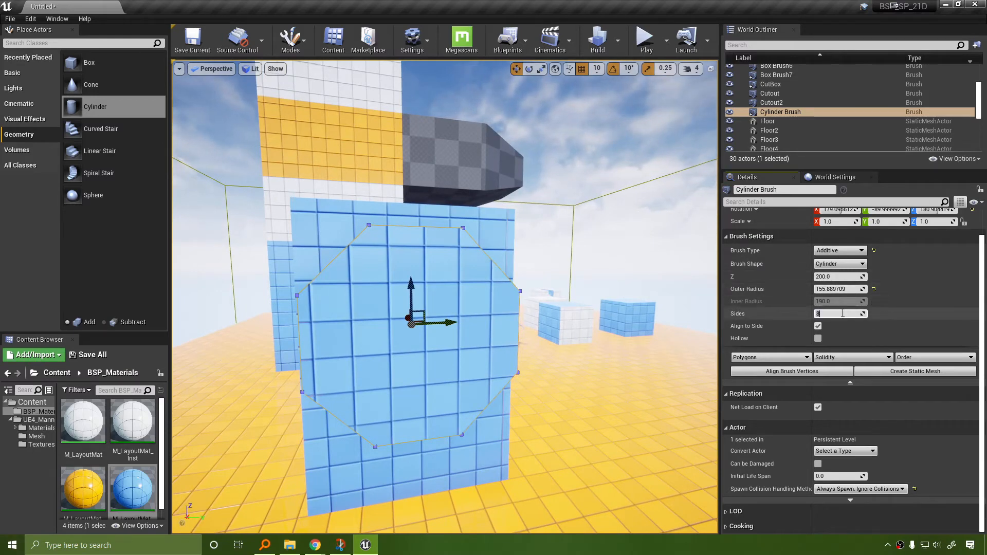
pyautogui.press('Return')
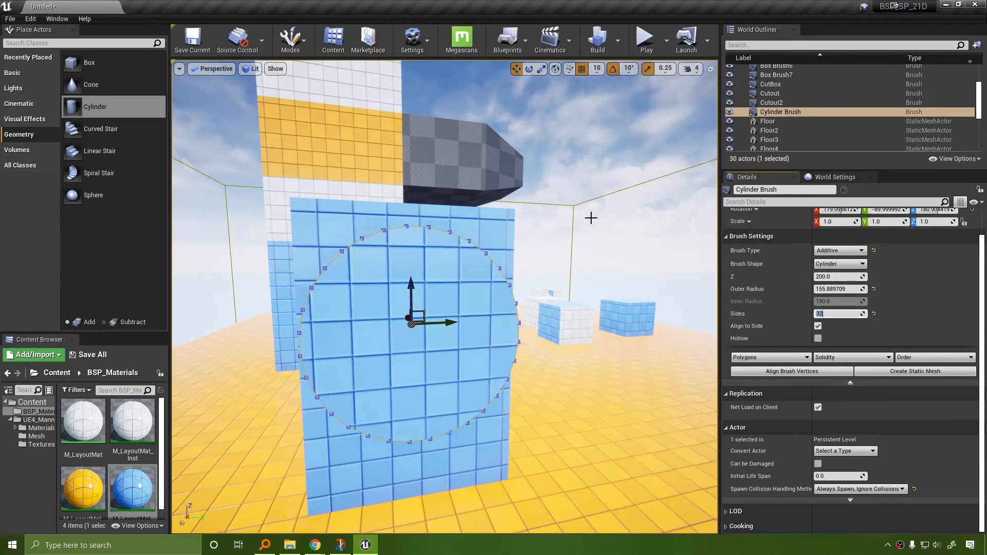
# Change the cylinder's brush type to Subtractive to cut a round hole through the tall box.
pyautogui.press('d')
pyautogui.moveTo(615, 275); pyautogui.dragTo(578, 280, button='right')
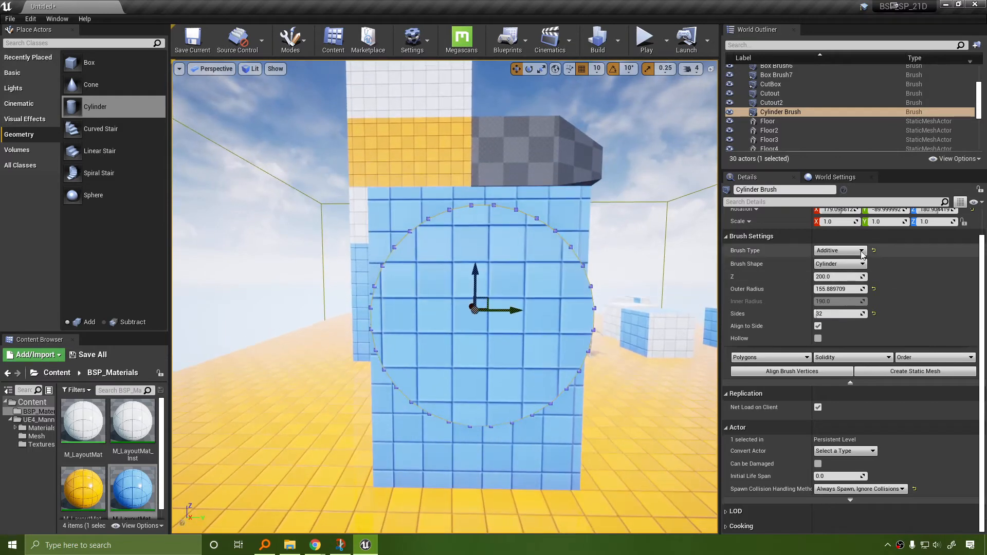
pyautogui.click(841, 266)
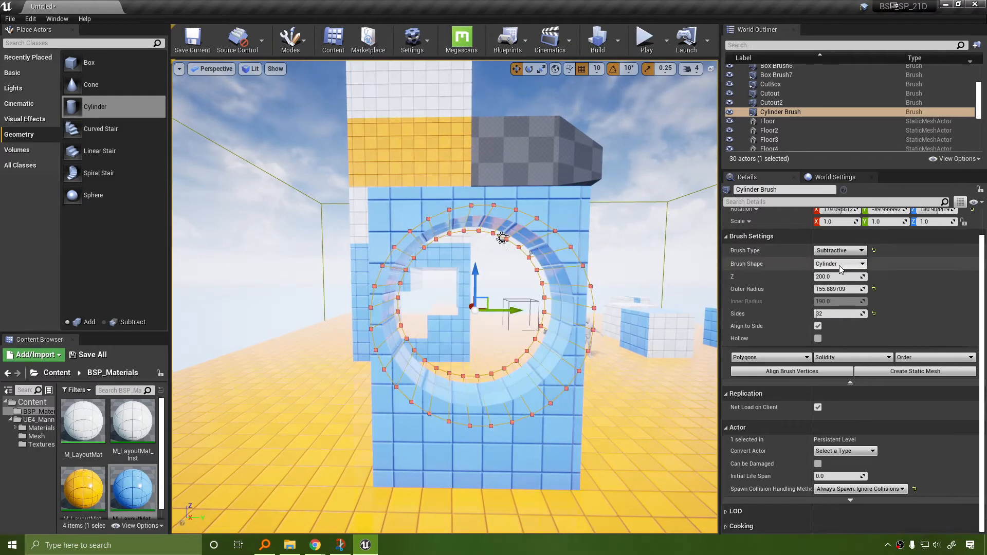
# Examine the round hole cut through the tall box from several angles.
pyautogui.moveTo(638, 261)
pyautogui.mouseDown(button='right')
pyautogui.moveTo(689, 264)
pyautogui.moveTo(643, 266)
pyautogui.moveTo(641, 278)
pyautogui.moveTo(646, 271)
pyautogui.mouseUp(button='right')
pyautogui.press('a')
pyautogui.press('d')
pyautogui.press('a')
pyautogui.press('d')
pyautogui.press('a')
pyautogui.press('s')
pyautogui.press('d')
pyautogui.press('w')
pyautogui.moveTo(426, 214); pyautogui.dragTo(452, 227)
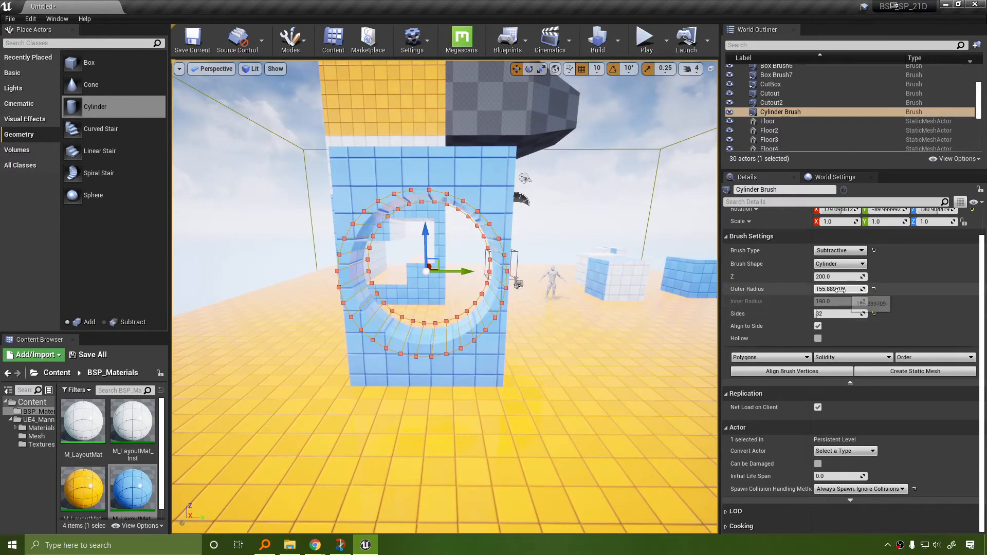
# Set the subtractive cylinder's outer radius to 125 after trying 150, and raise the hole within the tall box.
pyautogui.moveTo(843, 289); pyautogui.dragTo(822, 289)
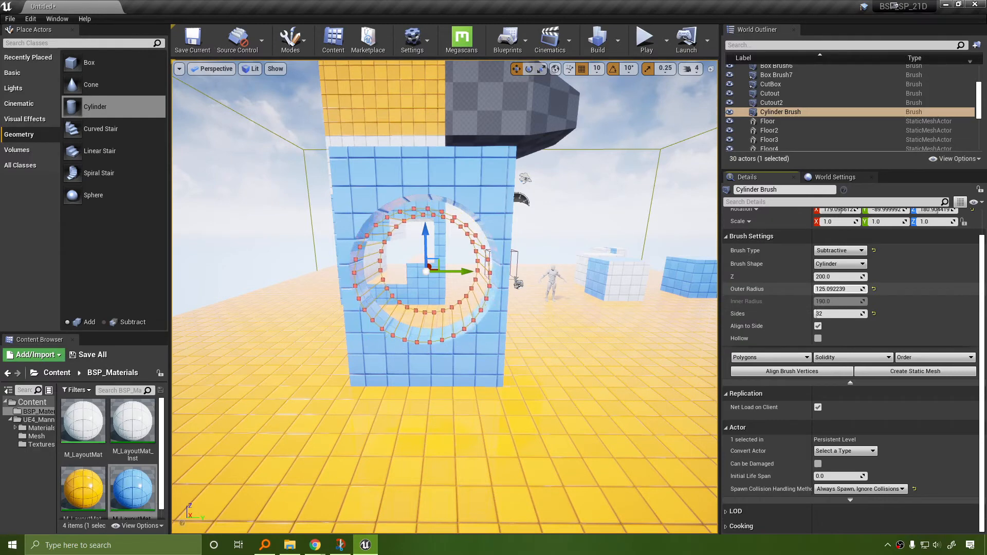
pyautogui.moveTo(643, 306)
pyautogui.mouseDown(button='right')
pyautogui.moveTo(660, 295)
pyautogui.moveTo(616, 303)
pyautogui.moveTo(643, 306)
pyautogui.mouseUp(button='right')
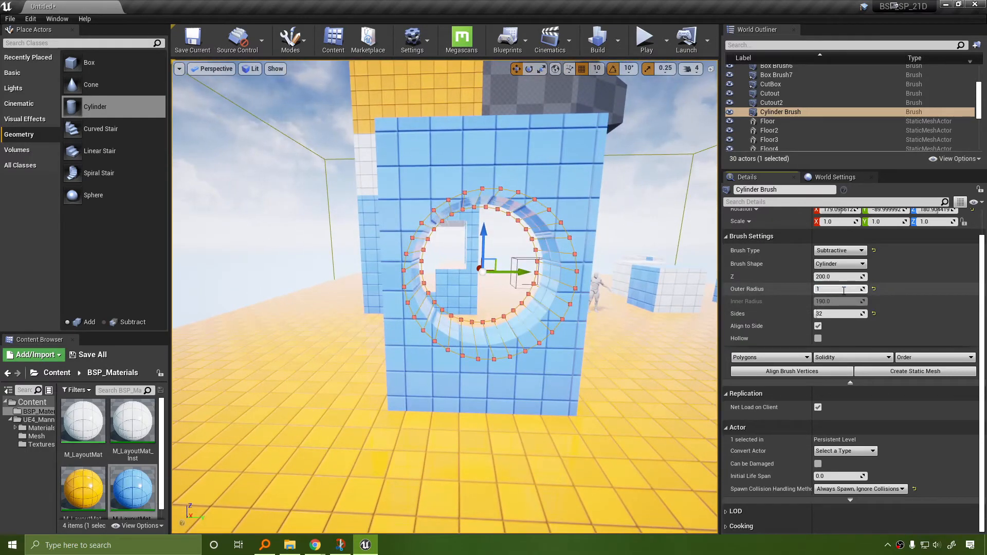
pyautogui.press('Return')
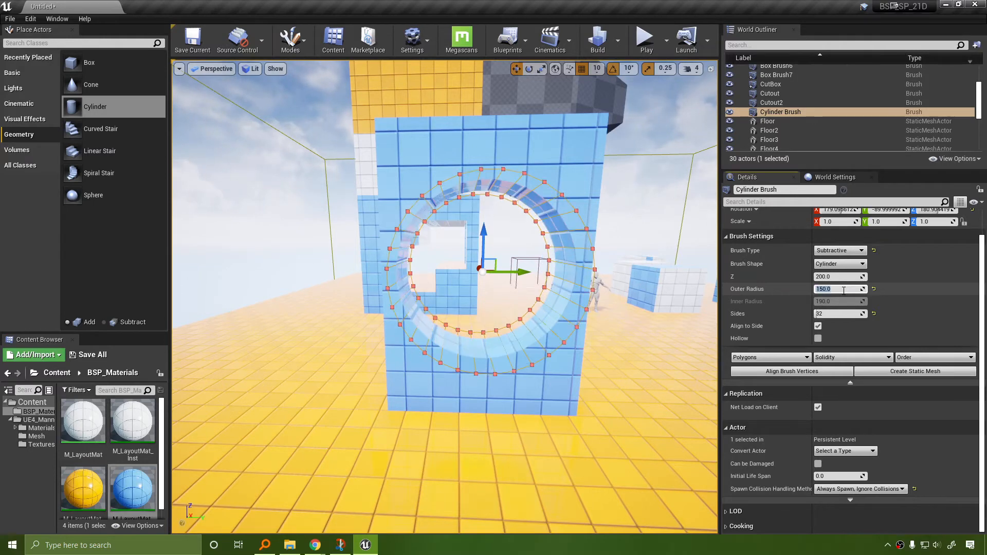
pyautogui.write('10')
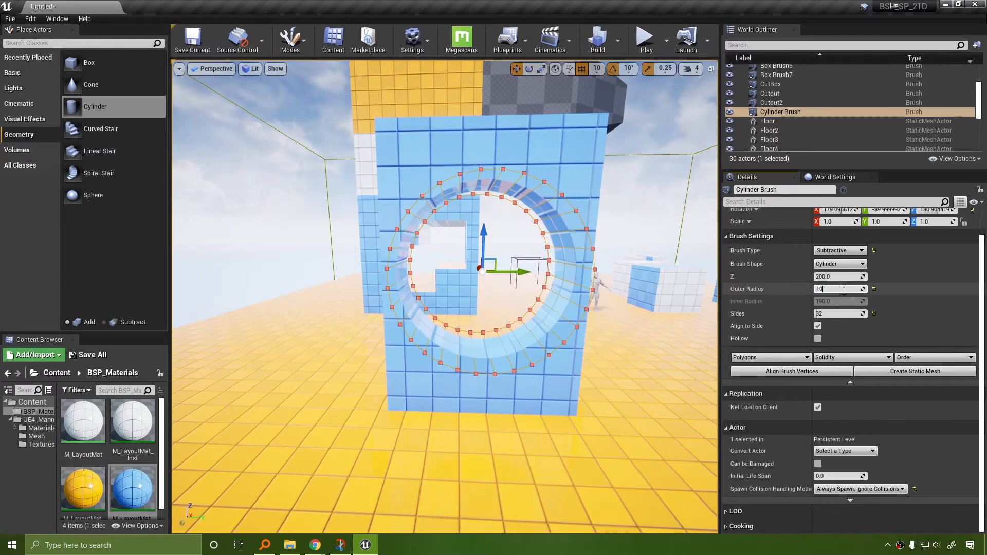
pyautogui.write('0')
pyautogui.press('Return')
pyautogui.press('Return')
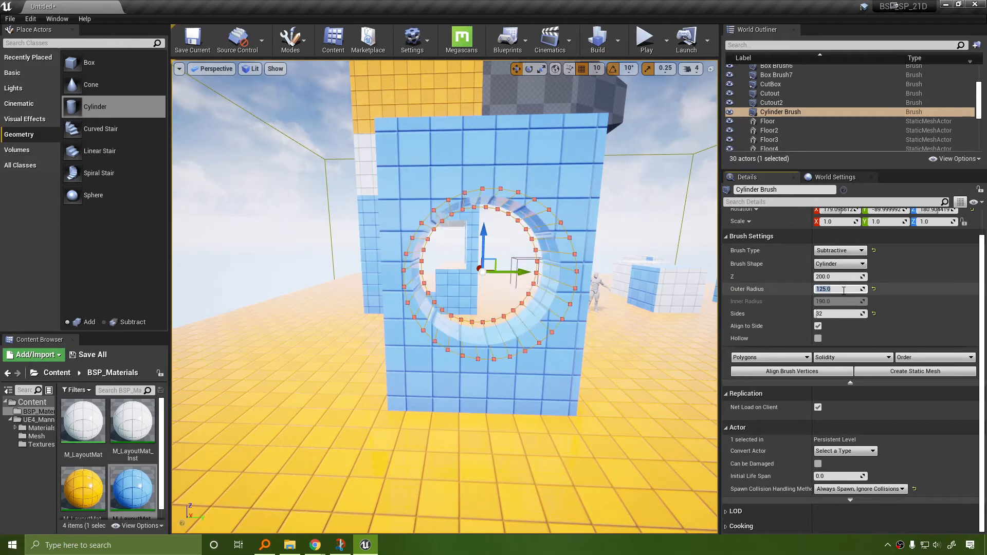
pyautogui.moveTo(582, 274); pyautogui.dragTo(578, 278, button='right')
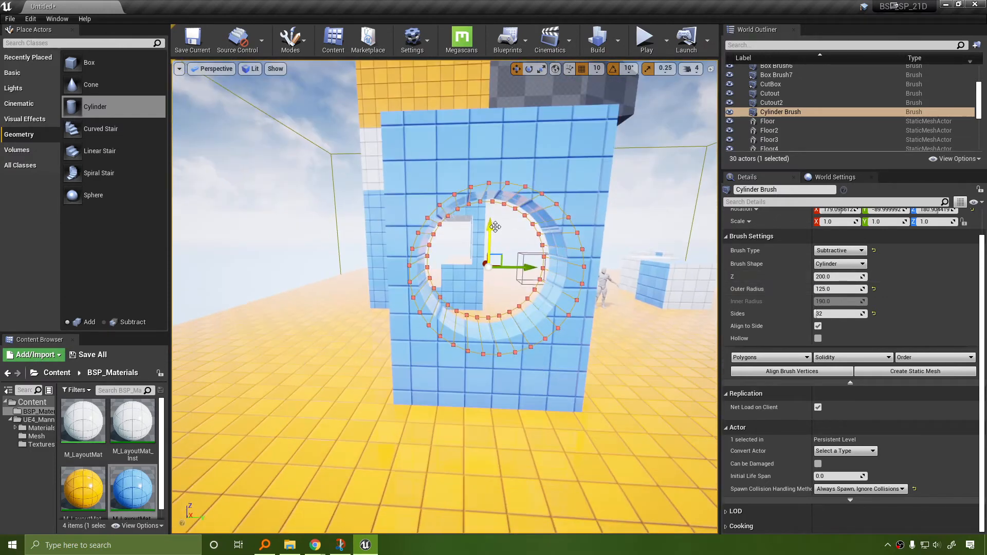
pyautogui.moveTo(491, 224); pyautogui.dragTo(492, 206)
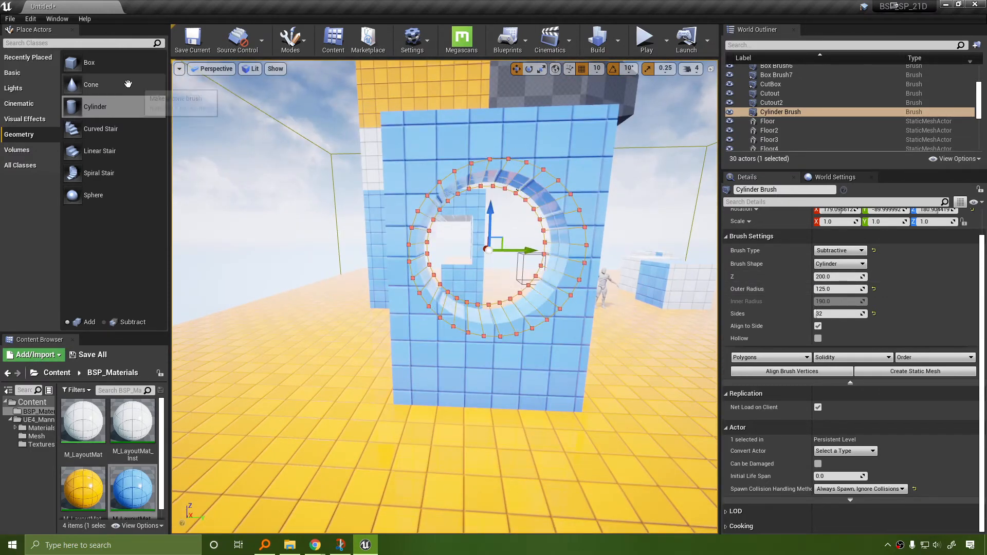
# Place a Box brush in front of the tall box and change its brush type to Subtractive.
pyautogui.moveTo(100, 72)
pyautogui.mouseDown()
pyautogui.moveTo(418, 396)
pyautogui.moveTo(505, 401)
pyautogui.mouseUp()
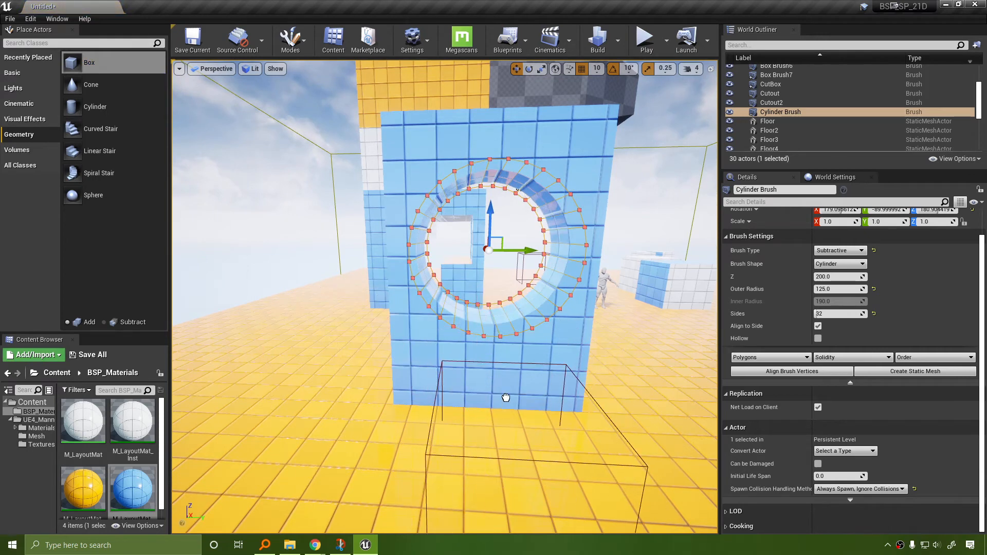
pyautogui.moveTo(504, 401)
pyautogui.mouseDown(button='right')
pyautogui.moveTo(312, 236)
pyautogui.moveTo(272, 238)
pyautogui.mouseUp(button='right')
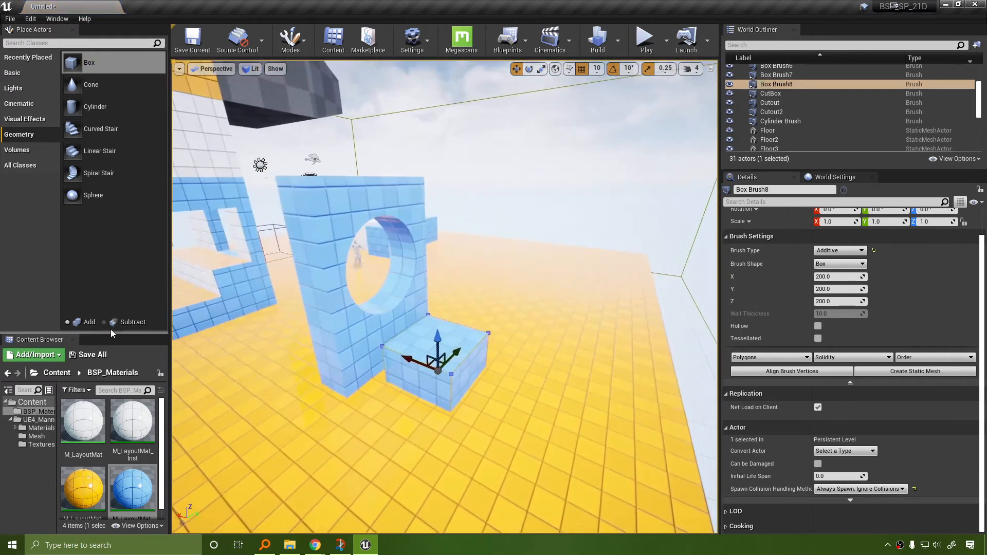
pyautogui.click(843, 251)
pyautogui.click(848, 266)
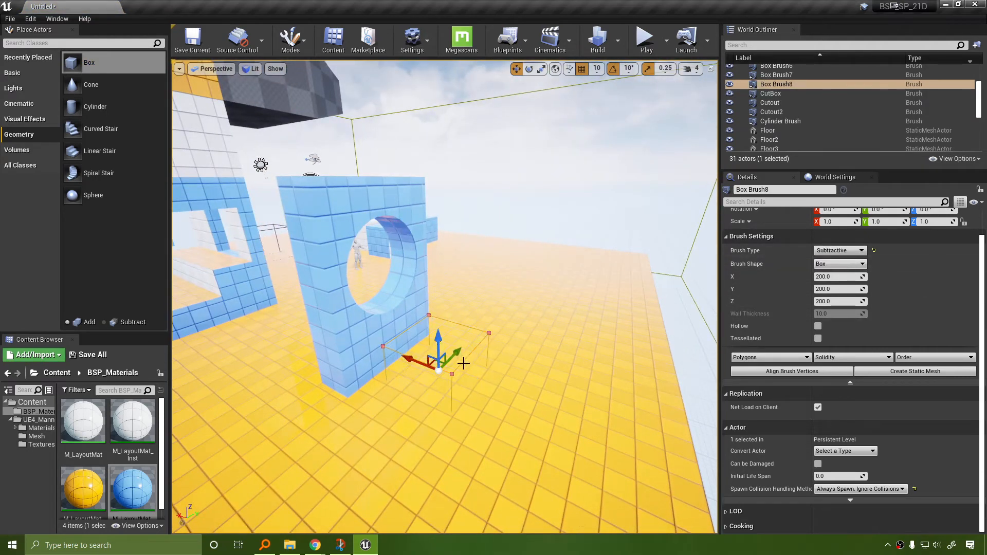
# Stand the subtractive box on the floor and centre it beneath the round hole in the Back orthographic view.
pyautogui.moveTo(439, 340); pyautogui.dragTo(445, 251)
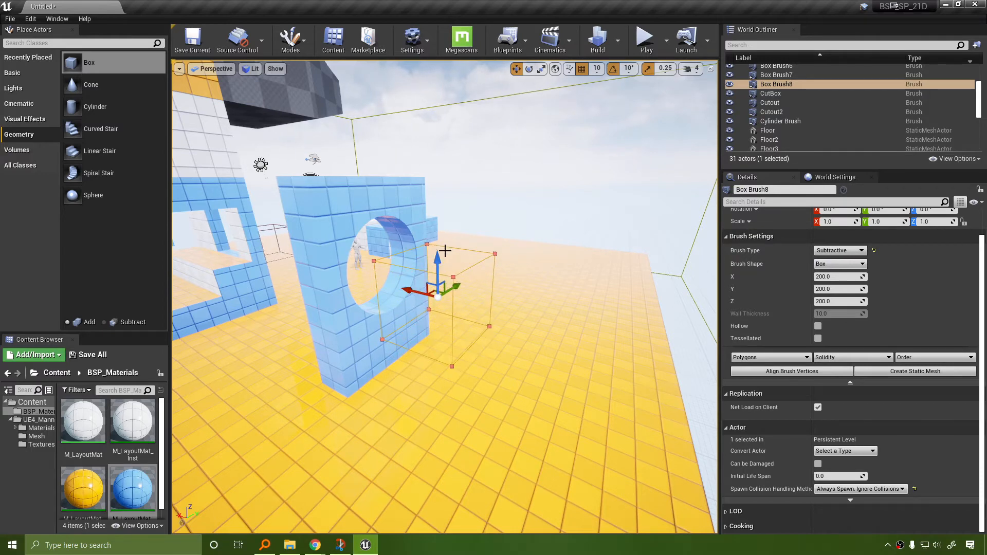
pyautogui.press('End')
pyautogui.moveTo(544, 290)
pyautogui.mouseDown(button='right')
pyautogui.moveTo(462, 257)
pyautogui.moveTo(248, 93)
pyautogui.mouseUp(button='right')
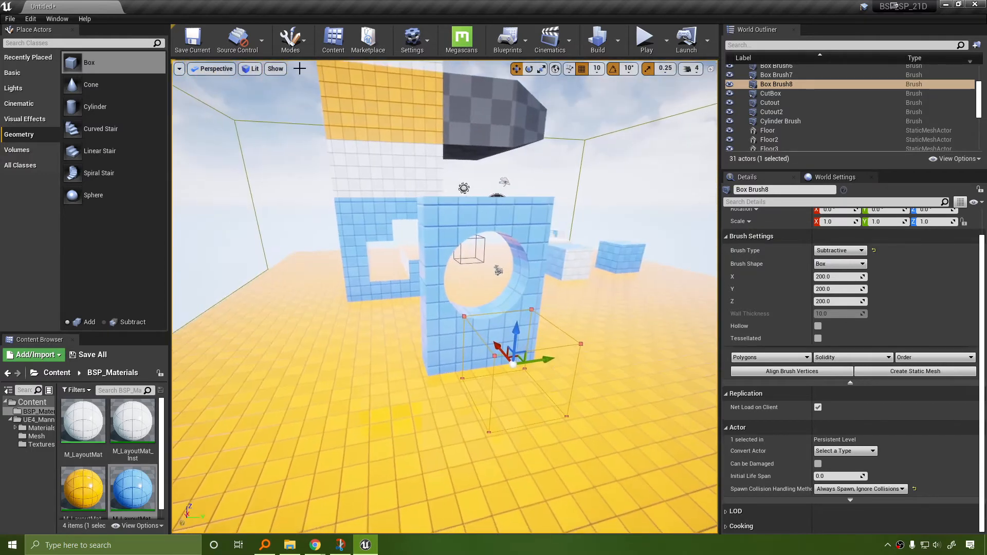
pyautogui.click(231, 75)
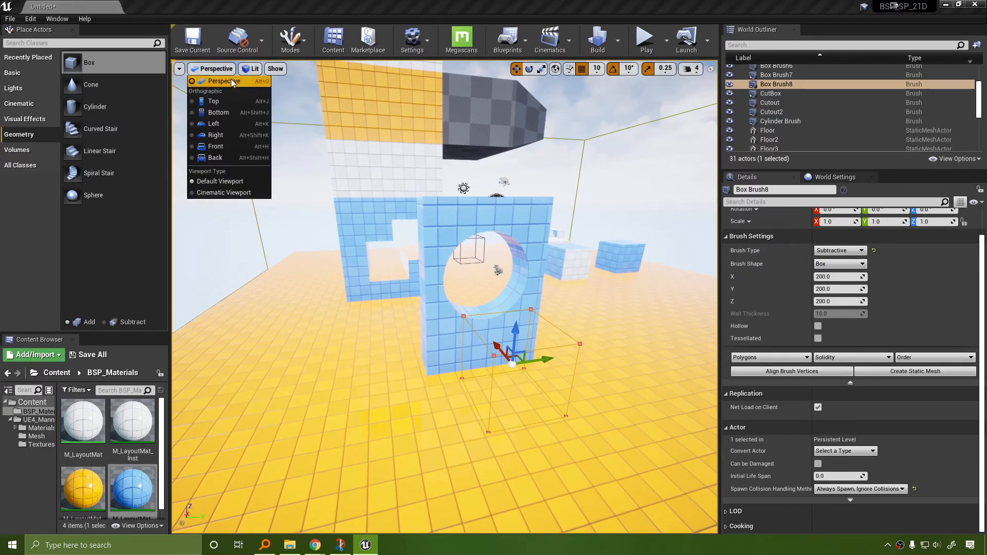
pyautogui.click(241, 150)
pyautogui.moveTo(565, 240)
pyautogui.mouseDown(button='right')
pyautogui.moveTo(544, 232)
pyautogui.moveTo(599, 303)
pyautogui.moveTo(566, 88)
pyautogui.moveTo(557, 117)
pyautogui.mouseUp(button='right')
pyautogui.moveTo(530, 348); pyautogui.dragTo(509, 346)
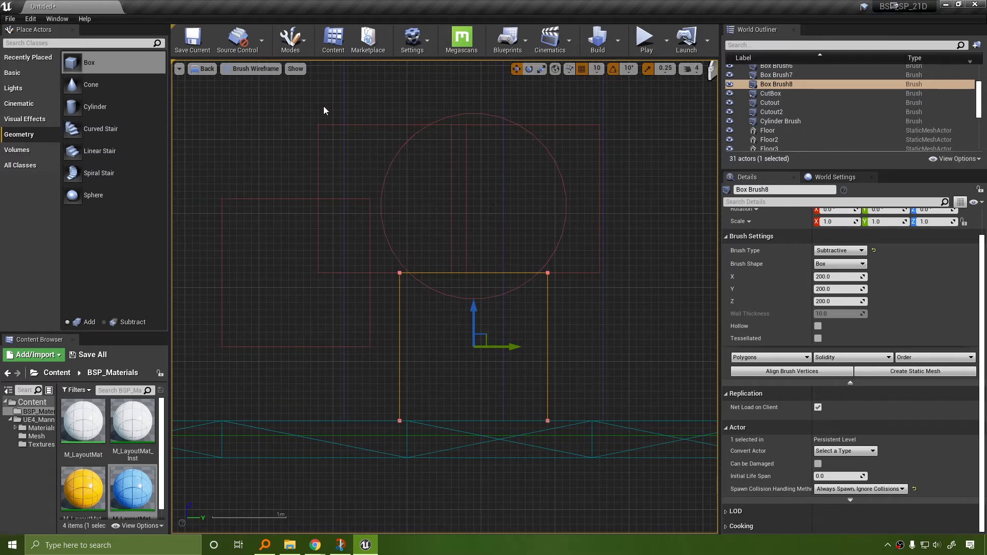
# Return to the perspective view and push the subtractive box into the tall box to cut an opening below the round hole.
pyautogui.click(205, 68)
pyautogui.click(219, 80)
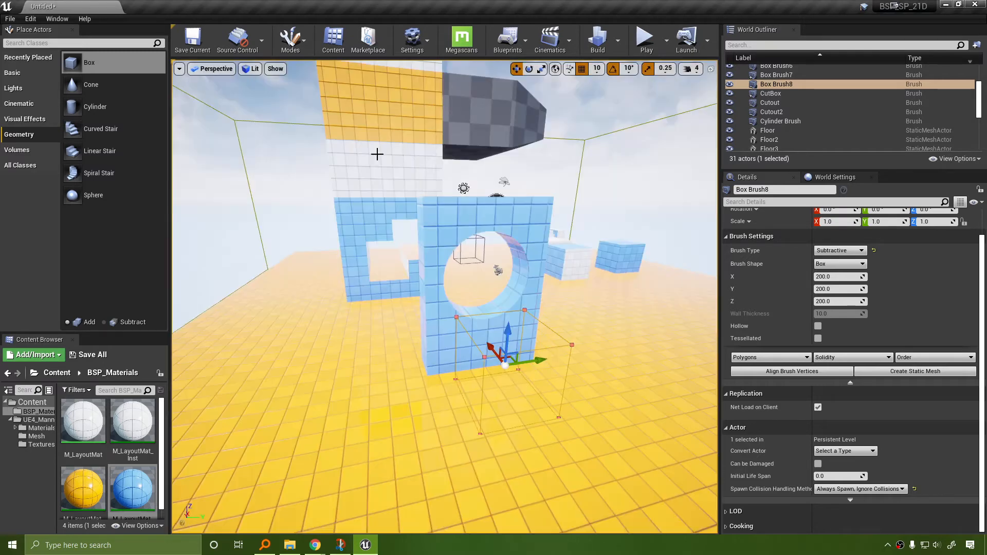
pyautogui.press('f')
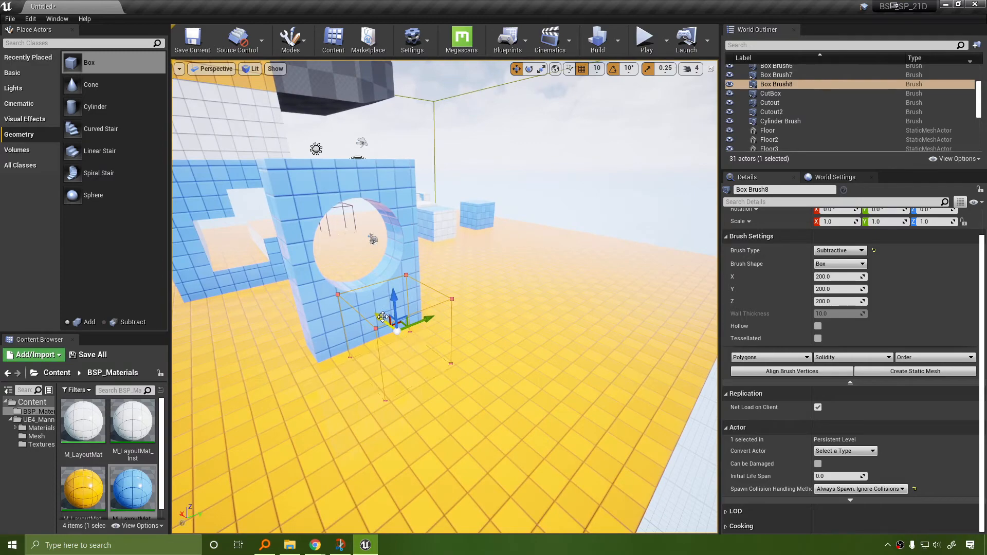
pyautogui.keyDown('shift'); pyautogui.moveTo(382, 317); pyautogui.dragTo(357, 303); pyautogui.keyUp('shift')
pyautogui.press('w')
pyautogui.moveTo(520, 337); pyautogui.dragTo(448, 328, button='right')
pyautogui.press('d')
pyautogui.press('s')
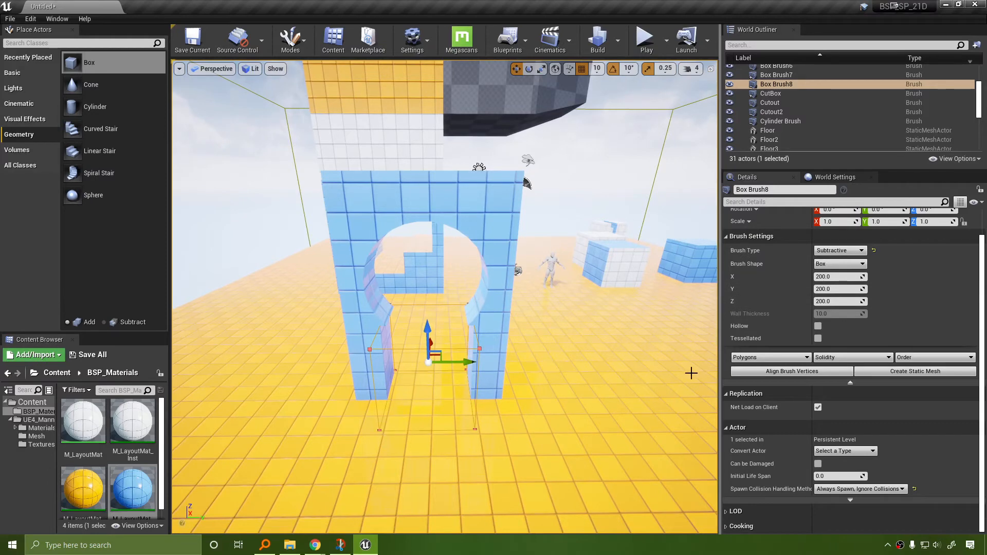
# Raise the subtractive box over the round hole and set its Y size to 250.
pyautogui.moveTo(423, 332); pyautogui.dragTo(427, 238)
pyautogui.press('q')
pyautogui.moveTo(586, 376); pyautogui.dragTo(585, 376, button='right')
pyautogui.press('a')
pyautogui.press('w')
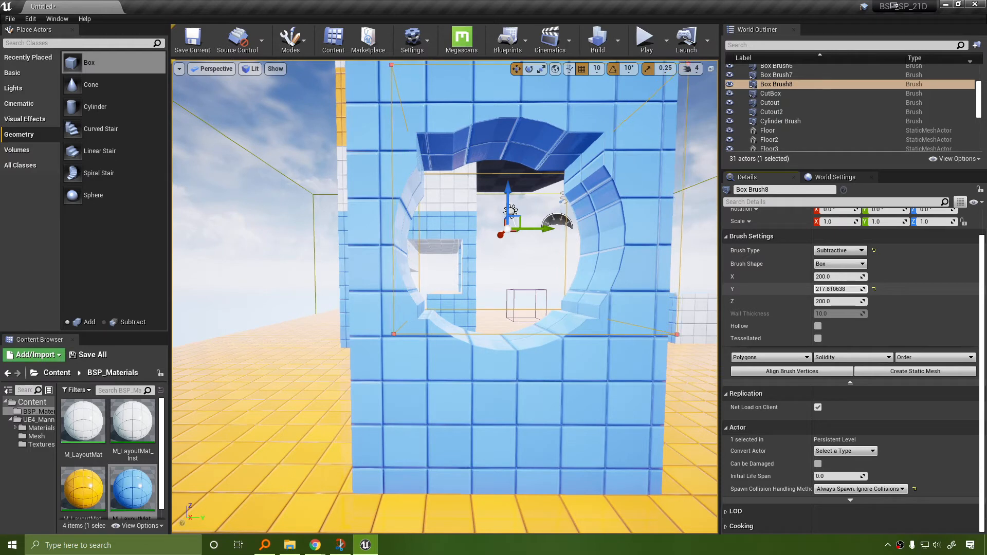
pyautogui.moveTo(838, 289); pyautogui.dragTo(844, 290)
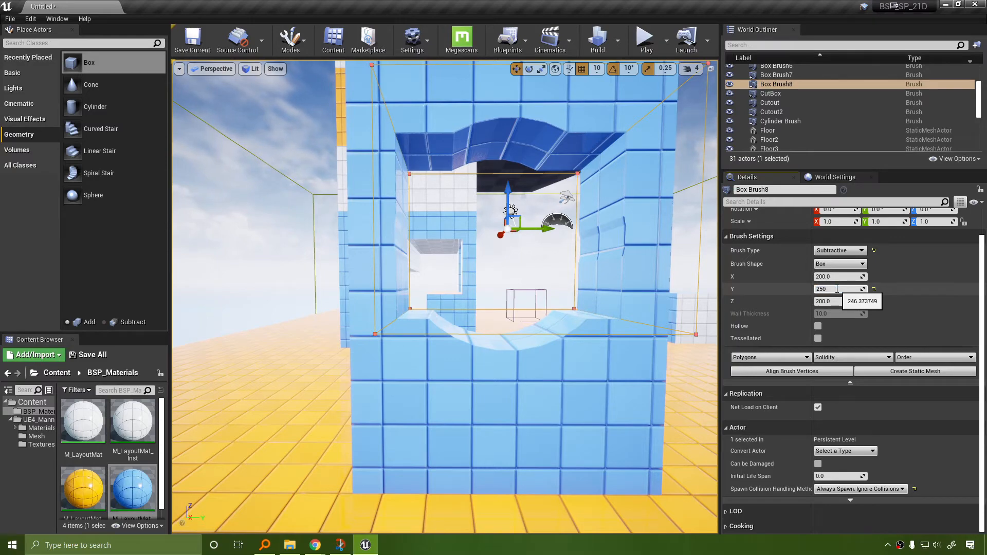
pyautogui.press('Return')
# Lower the subtractive box so its upper edge meets the round hole's middle, leaving a rounded arch above.
pyautogui.moveTo(472, 182)
pyautogui.mouseDown(button='right')
pyautogui.moveTo(471, 211)
pyautogui.moveTo(519, 190)
pyautogui.moveTo(471, 181)
pyautogui.mouseUp(button='right')
pyautogui.press('s')
pyautogui.press('a')
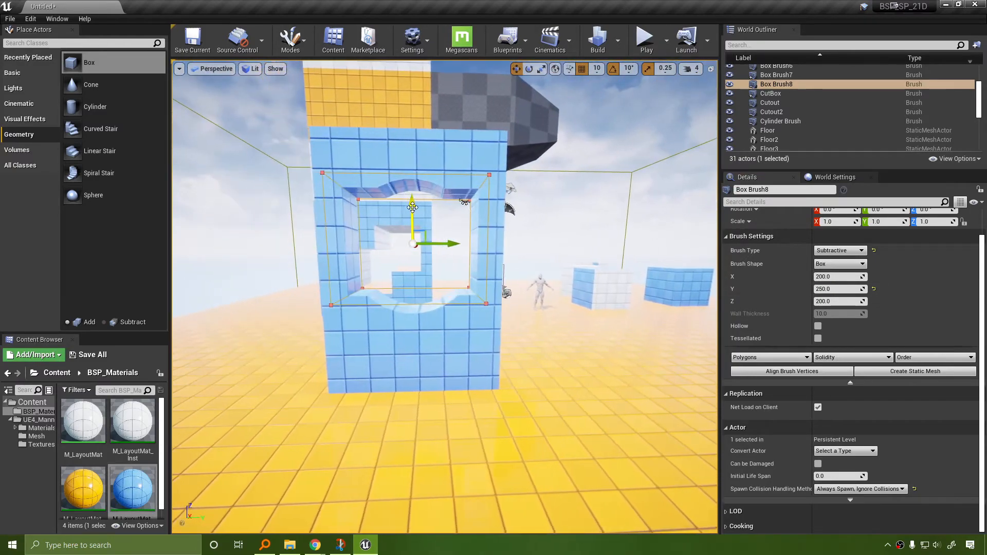
pyautogui.moveTo(415, 240)
pyautogui.mouseDown()
pyautogui.moveTo(416, 293)
pyautogui.moveTo(423, 250)
pyautogui.mouseUp()
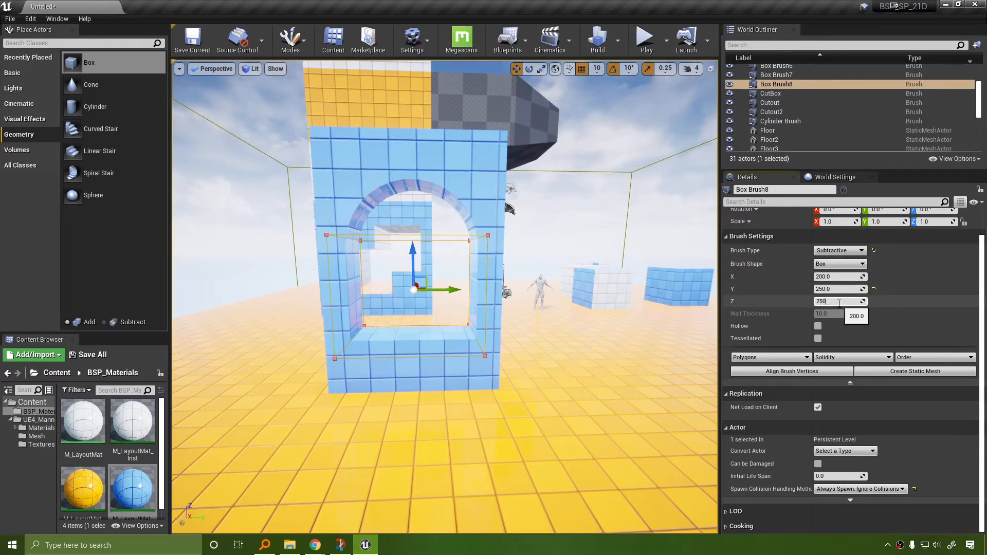
# Set the subtractive box's Z size to 350 after trying 250, and lower it to extend the arched opening through the floor edge.
pyautogui.press('Return')
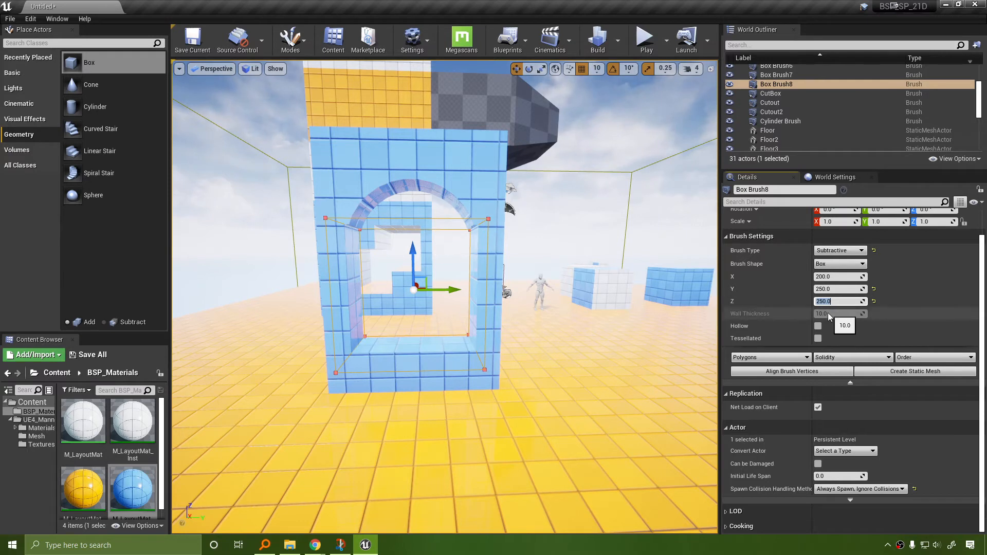
pyautogui.write('350')
pyautogui.press('Return')
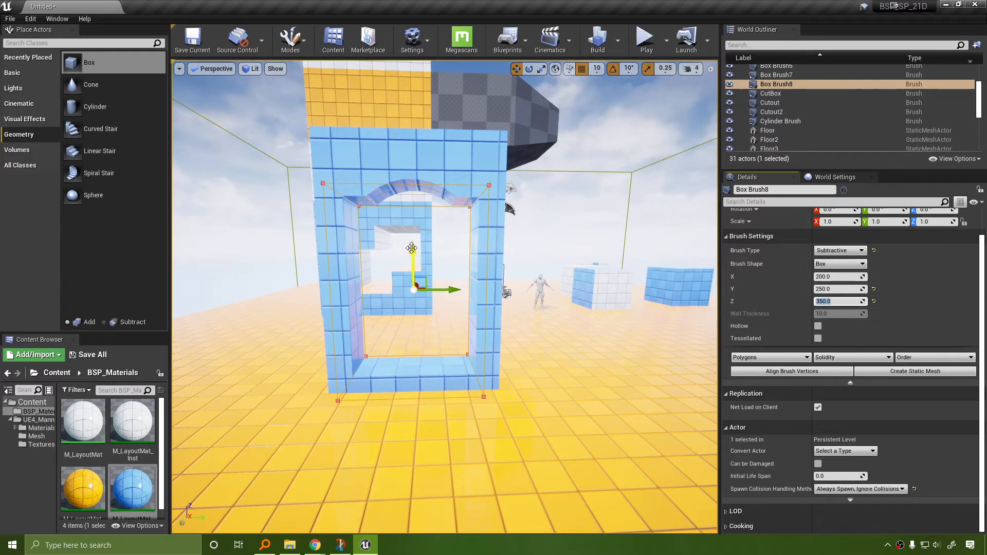
pyautogui.moveTo(412, 248); pyautogui.dragTo(415, 282)
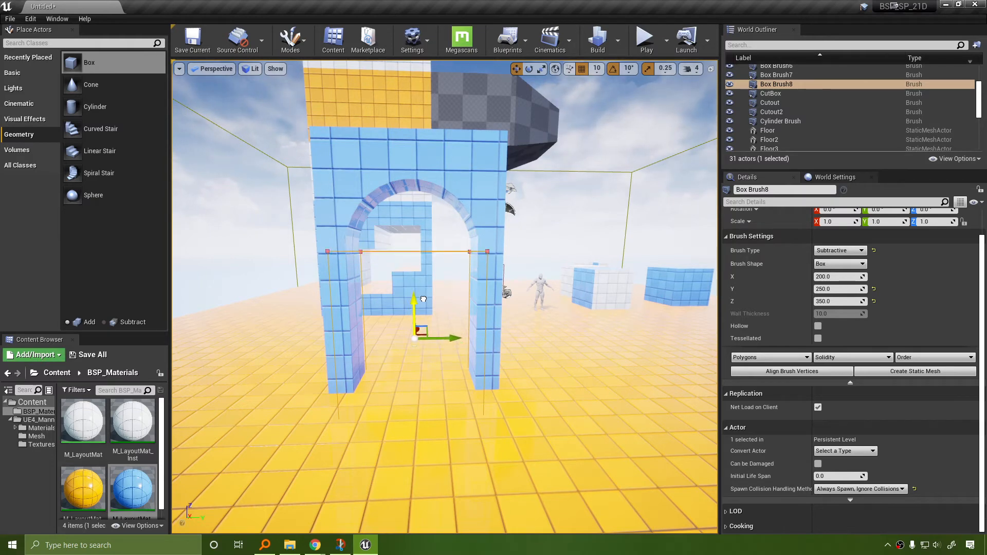
pyautogui.moveTo(425, 301); pyautogui.dragTo(426, 303)
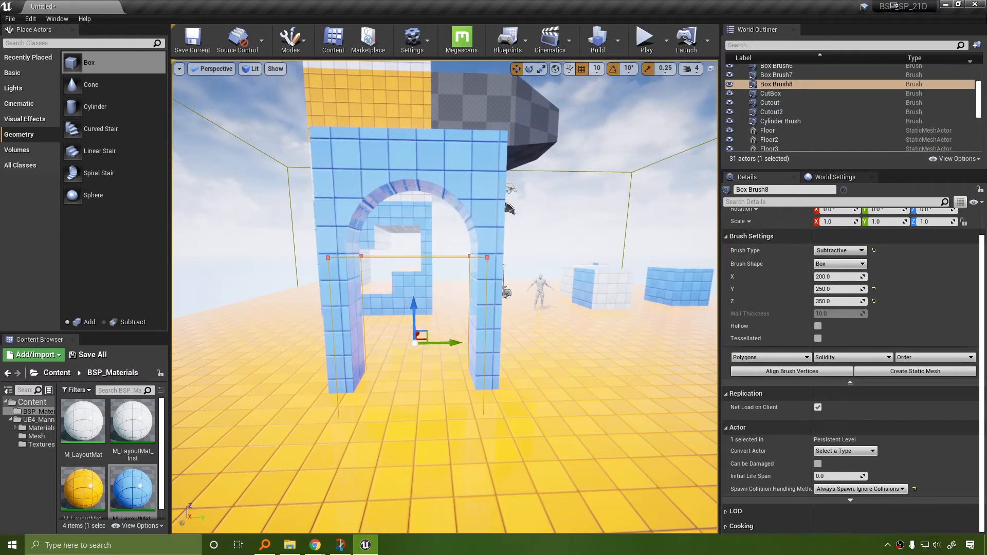
# Apply the white M_LayoutMat_Inst material to the straight inner side face of the archway.
pyautogui.moveTo(426, 303); pyautogui.dragTo(475, 367, button='right')
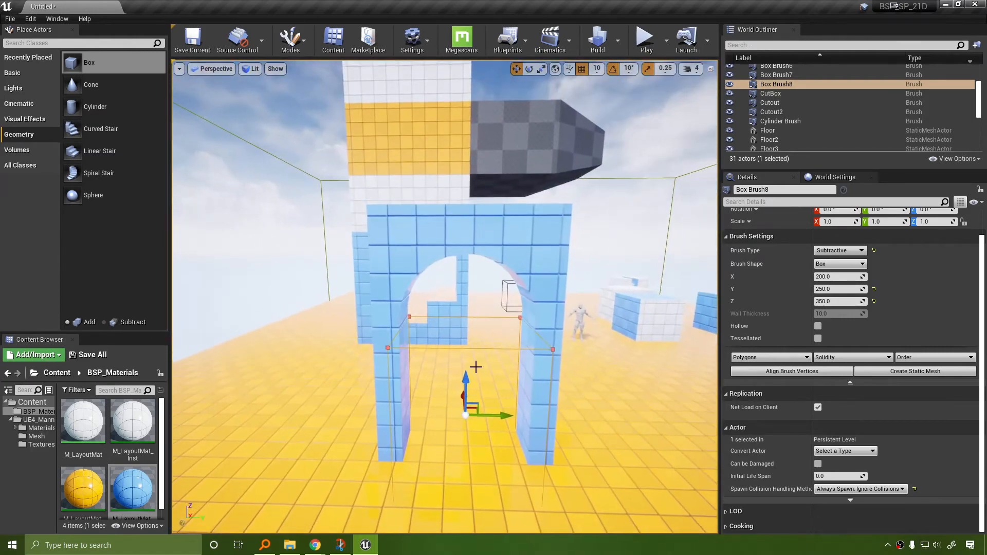
pyautogui.moveTo(467, 399); pyautogui.dragTo(467, 400)
pyautogui.moveTo(467, 406); pyautogui.dragTo(480, 368, button='right')
pyautogui.moveTo(456, 433); pyautogui.dragTo(456, 388)
pyautogui.moveTo(621, 331); pyautogui.dragTo(441, 319, button='right')
pyautogui.click(667, 287)
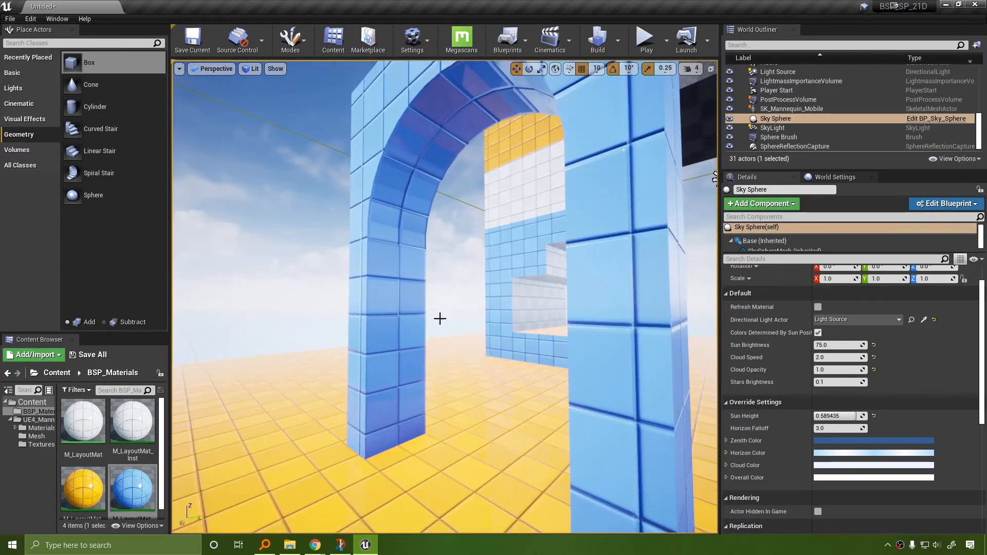
pyautogui.moveTo(126, 417); pyautogui.dragTo(390, 322)
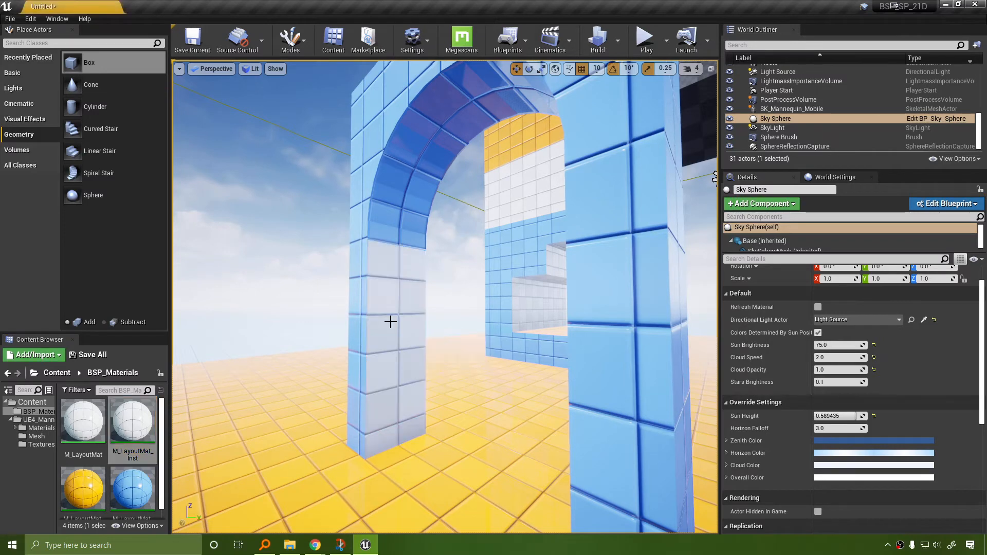
# Try to select all surfaces adjacent to the white inner side face of the archway.
pyautogui.click(393, 323)
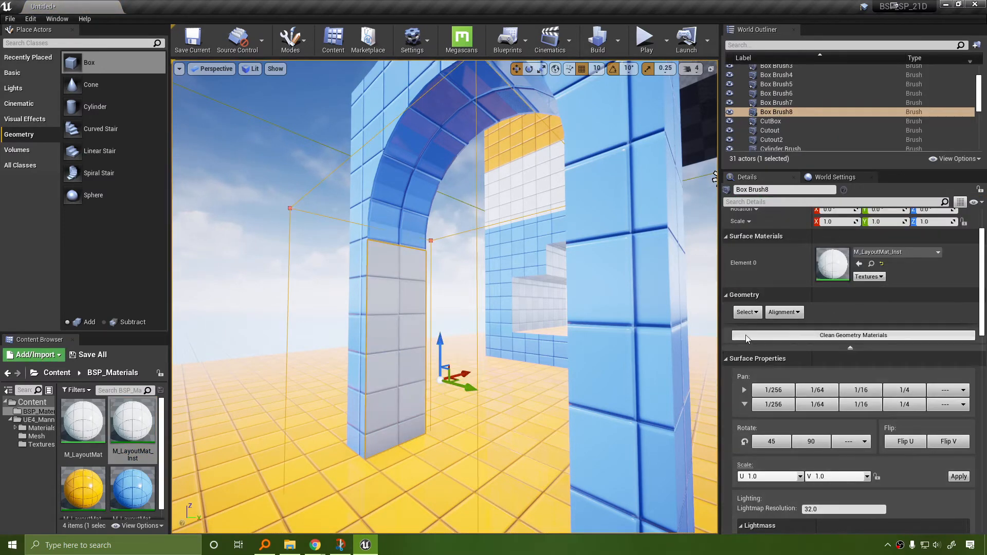
pyautogui.click(750, 314)
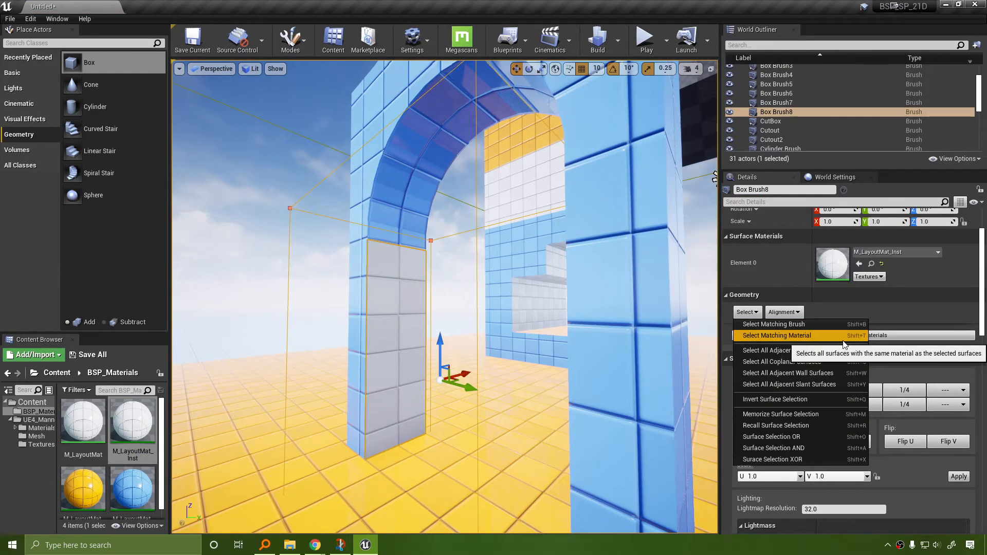
pyautogui.click(815, 351)
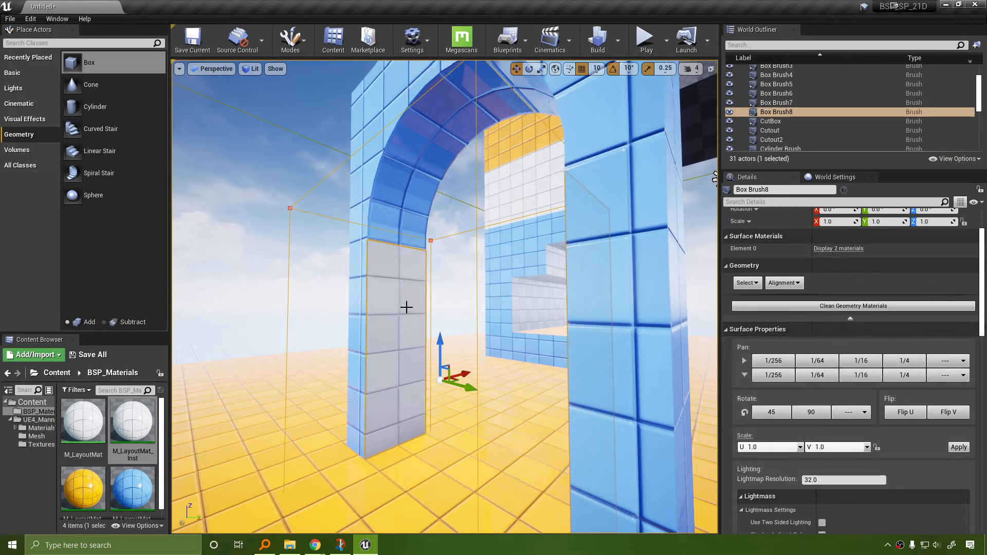
pyautogui.click(422, 301)
pyautogui.click(746, 312)
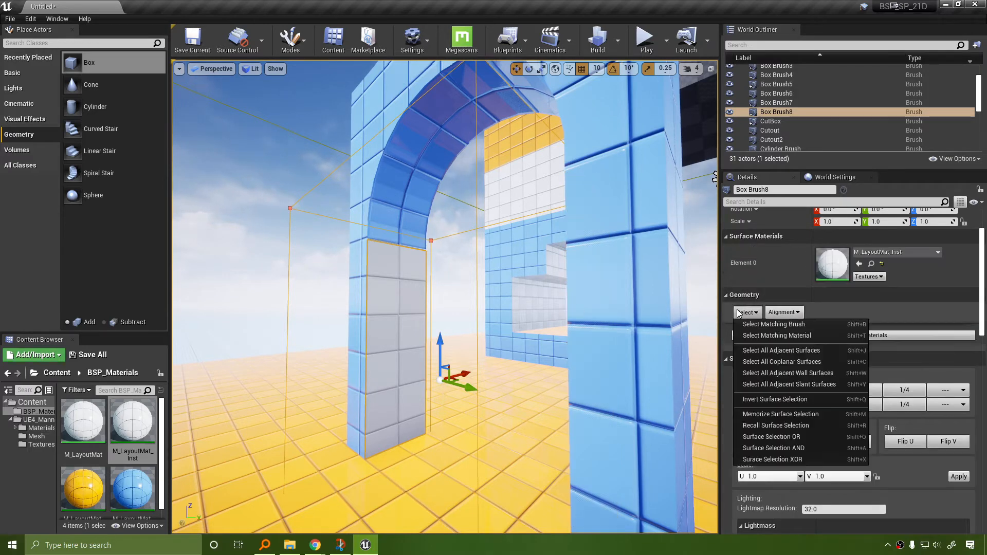
pyautogui.click(780, 355)
pyautogui.moveTo(440, 291); pyautogui.dragTo(439, 291, button='right')
pyautogui.click(458, 298)
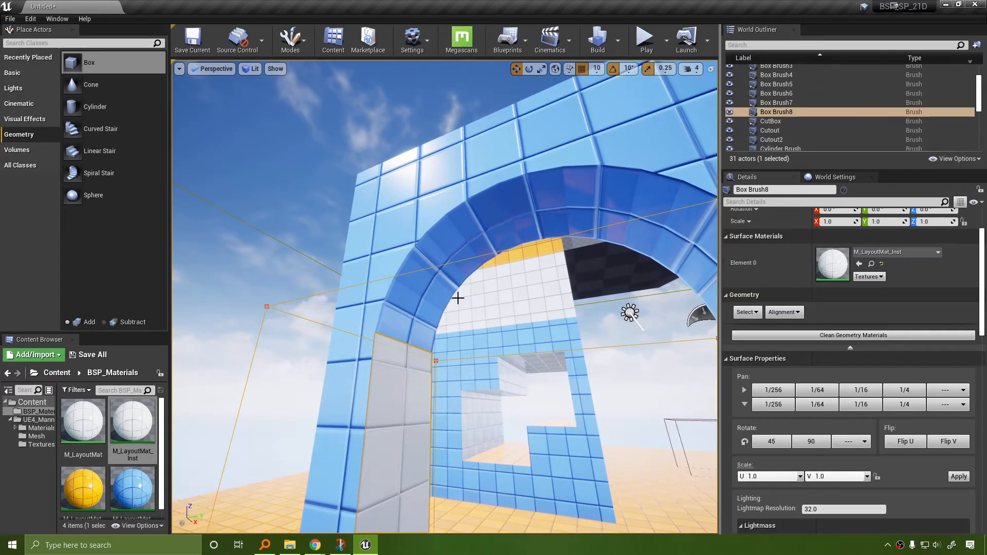
pyautogui.click(457, 298)
pyautogui.moveTo(457, 298)
pyautogui.mouseDown(button='right')
pyautogui.moveTo(476, 325)
pyautogui.moveTo(465, 300)
pyautogui.mouseUp(button='right')
pyautogui.hotkey('ctrl', 'z')
# Select the connected curved surfaces inside the arch and apply the white M_LayoutMat_Inst material to them.
pyautogui.moveTo(132, 420); pyautogui.dragTo(557, 280)
pyautogui.moveTo(557, 280); pyautogui.dragTo(431, 283, button='right')
pyautogui.click(433, 280)
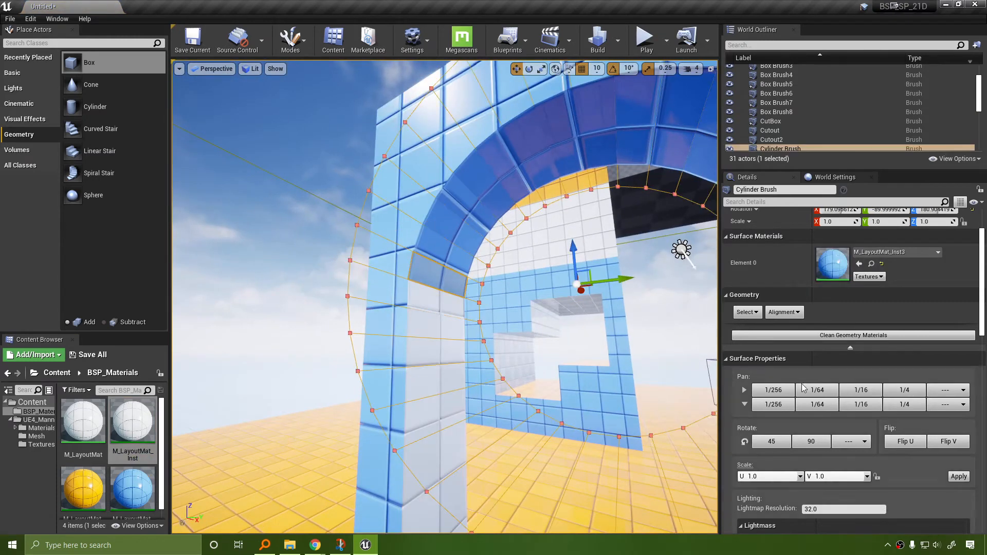
pyautogui.click(748, 312)
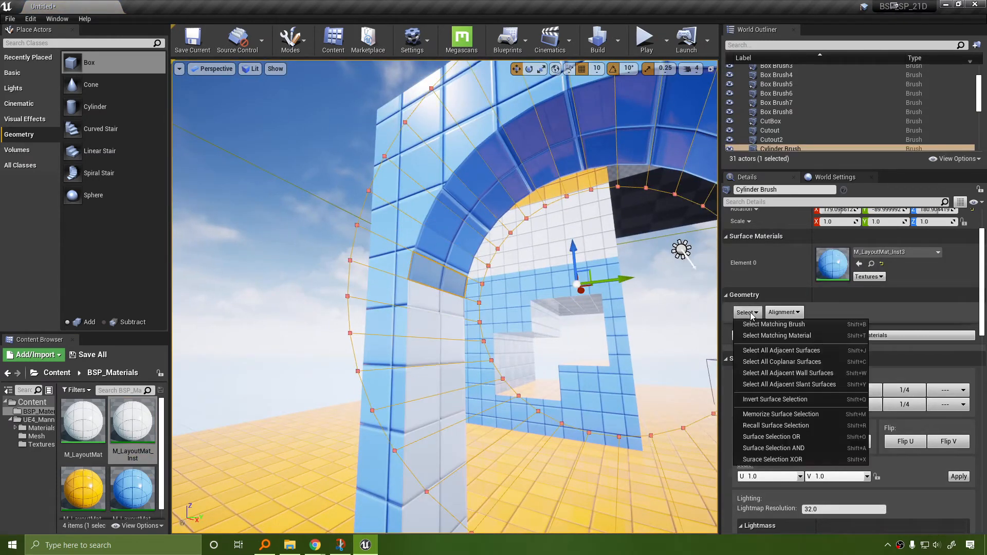
pyautogui.click(800, 363)
pyautogui.moveTo(440, 370); pyautogui.dragTo(440, 370, button='right')
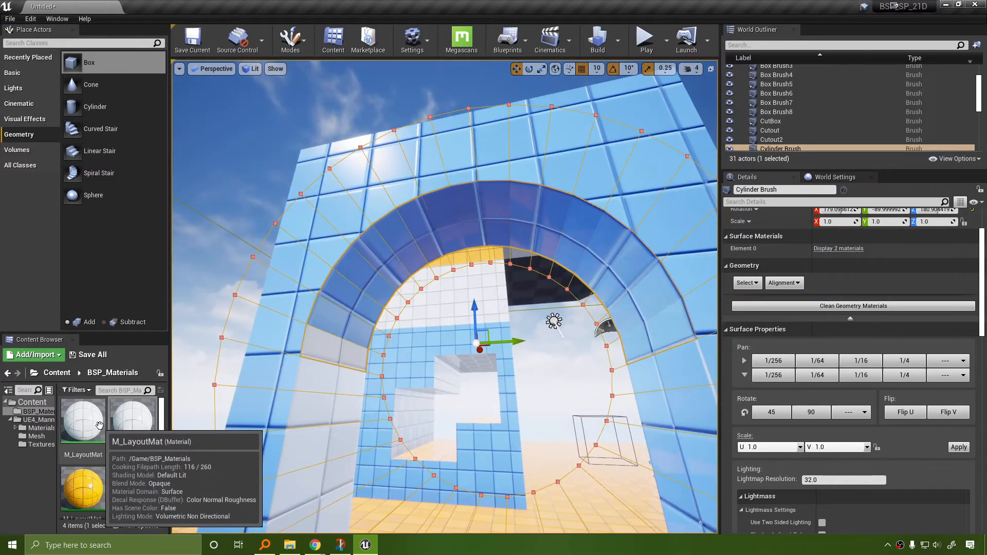
pyautogui.moveTo(132, 419); pyautogui.dragTo(375, 274)
# Apply M_LayoutMat_Inst to the opposite straight inner side face of the archway and deselect the brush.
pyautogui.moveTo(567, 270)
pyautogui.mouseDown(button='right')
pyautogui.moveTo(632, 311)
pyautogui.moveTo(585, 304)
pyautogui.mouseUp(button='right')
pyautogui.click(583, 293)
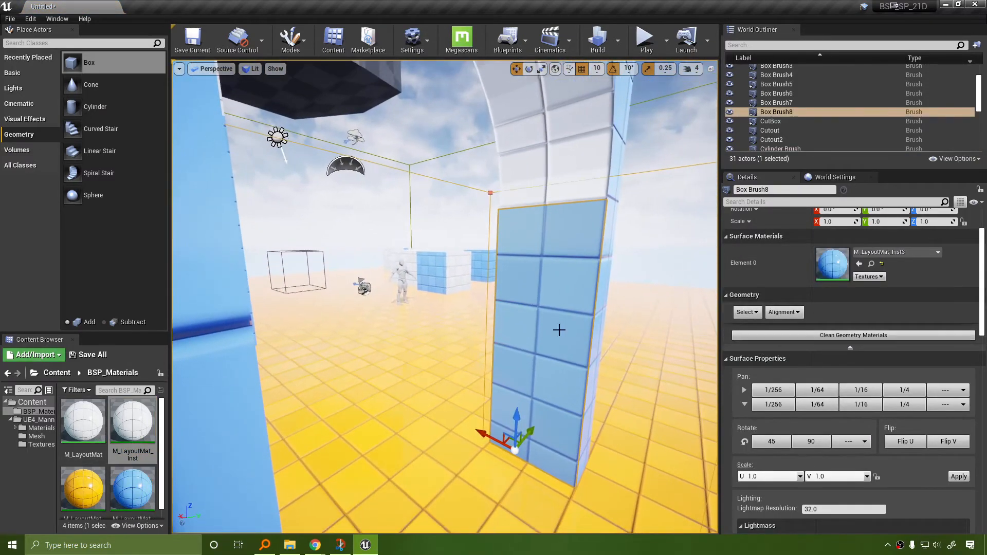
pyautogui.moveTo(133, 422); pyautogui.dragTo(565, 309)
pyautogui.moveTo(565, 309); pyautogui.dragTo(539, 298, button='right')
pyautogui.moveTo(668, 319); pyautogui.dragTo(652, 322, button='right')
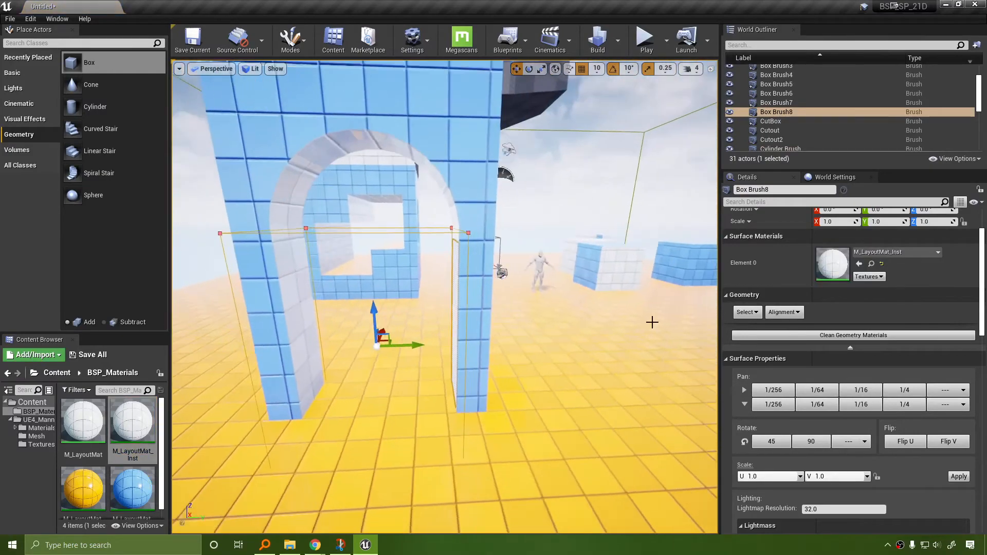
pyautogui.click(557, 321)
# Widen the additive arch wall brush by setting its Y size to 500.
pyautogui.moveTo(557, 322)
pyautogui.mouseDown(button='right')
pyautogui.moveTo(359, 311)
pyautogui.moveTo(350, 257)
pyautogui.moveTo(406, 329)
pyautogui.moveTo(303, 318)
pyautogui.moveTo(370, 329)
pyautogui.moveTo(355, 335)
pyautogui.moveTo(339, 326)
pyautogui.moveTo(555, 320)
pyautogui.mouseUp(button='right')
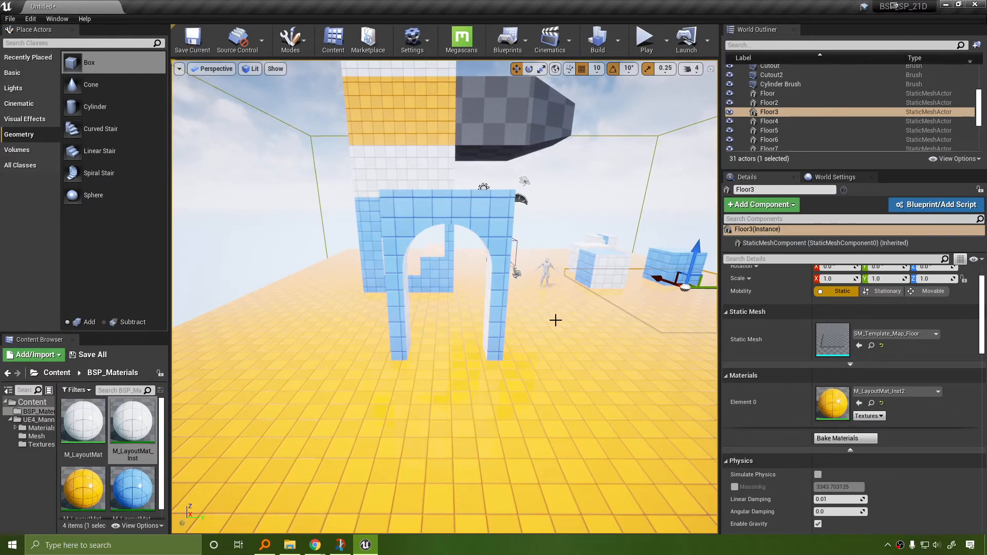
pyautogui.click(475, 220)
pyautogui.scroll(-10, 879, 384)
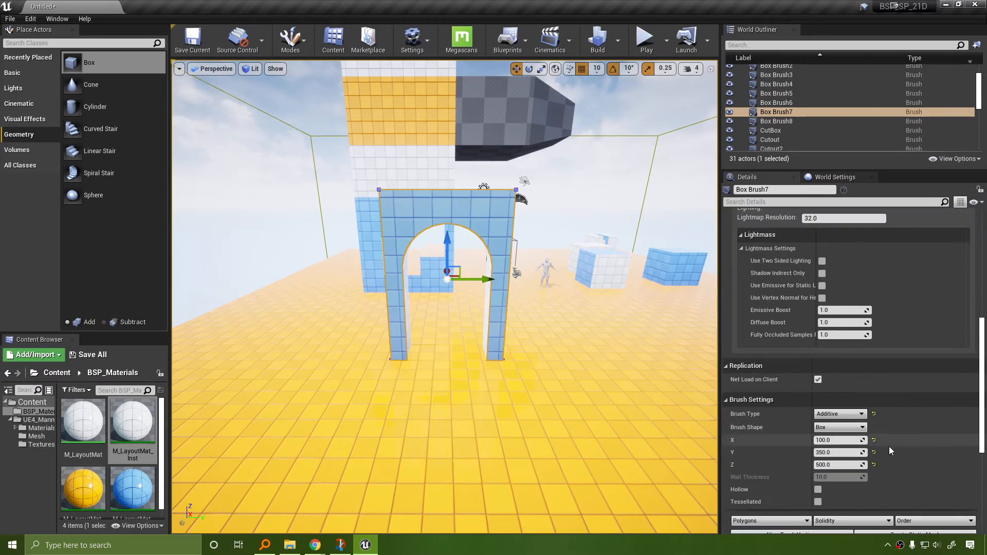
pyautogui.scroll(-5, 890, 450)
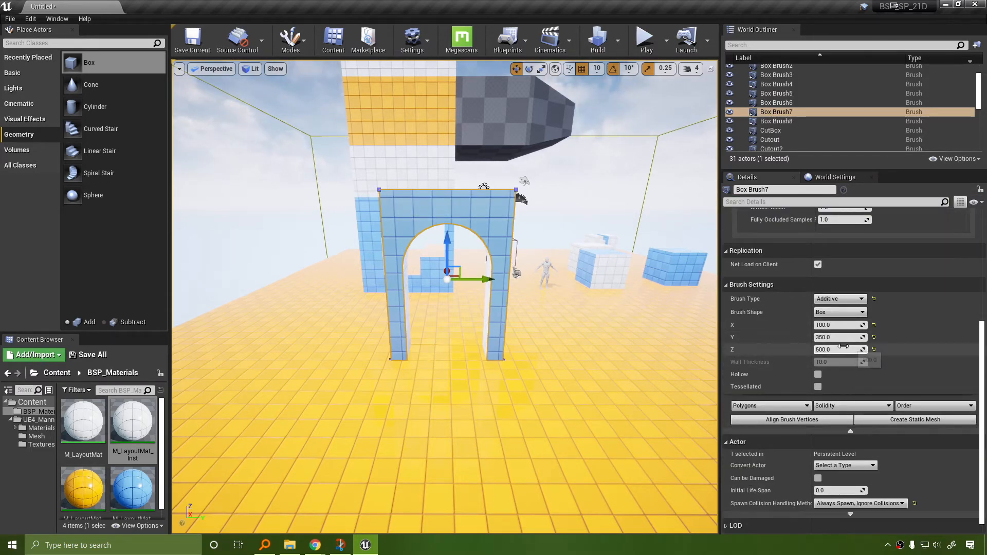
pyautogui.moveTo(841, 338)
pyautogui.mouseDown()
pyautogui.moveTo(873, 337)
pyautogui.moveTo(838, 337)
pyautogui.mouseUp()
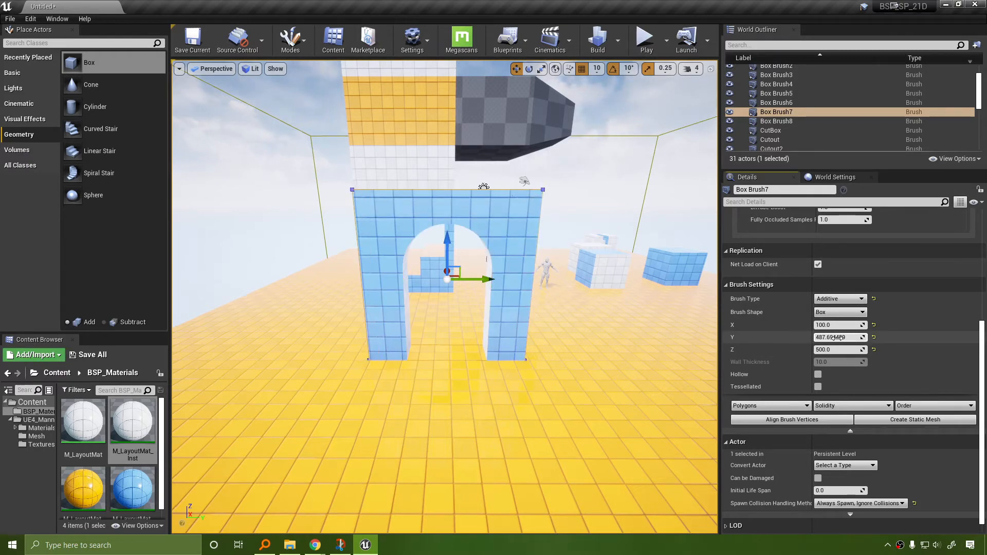
pyautogui.click(853, 337)
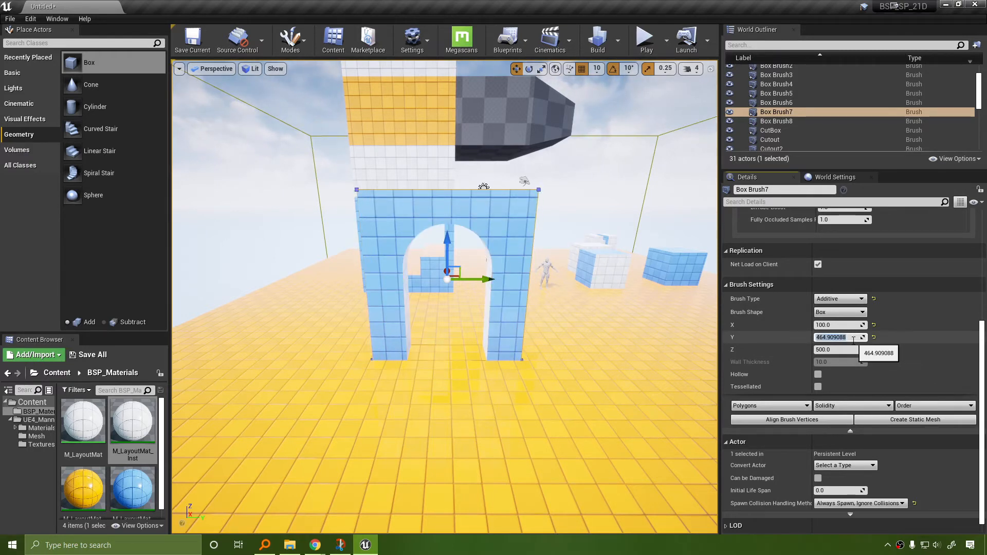
pyautogui.press('Return')
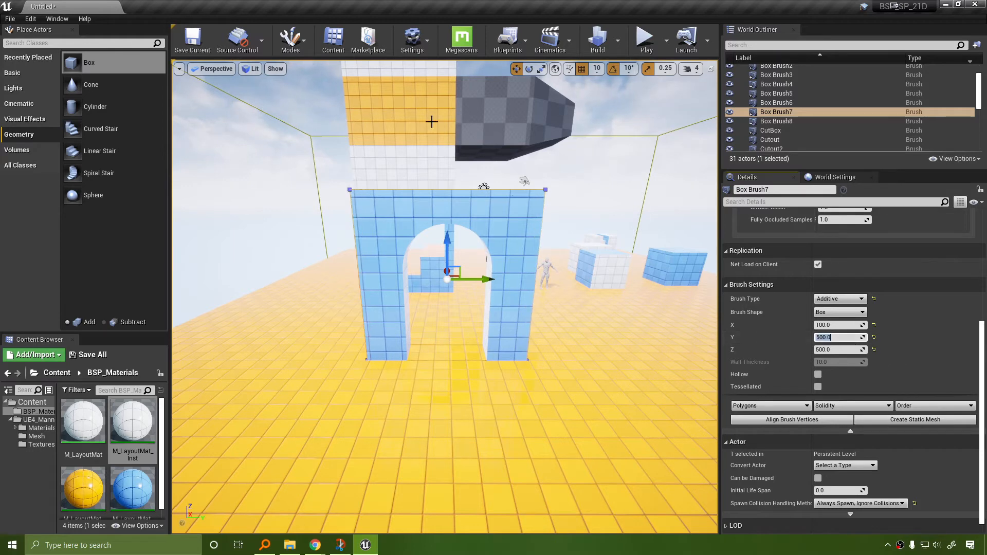
# Select the arch's subtractive box, subtractive cylinder and additive wall brush together and group them.
pyautogui.moveTo(650, 134)
pyautogui.mouseDown(button='right')
pyautogui.moveTo(647, 149)
pyautogui.moveTo(591, 154)
pyautogui.moveTo(434, 275)
pyautogui.mouseUp(button='right')
pyautogui.click(400, 271)
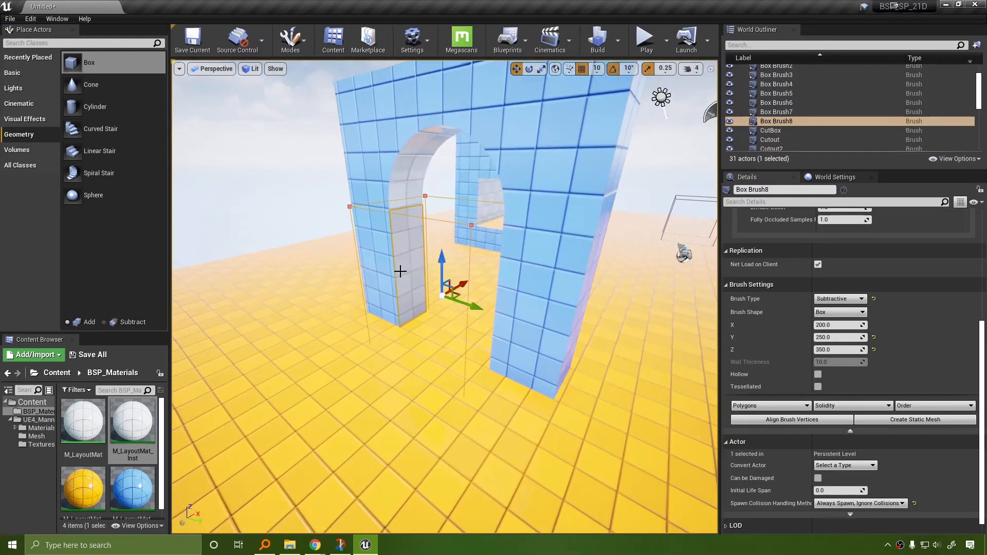
pyautogui.keyDown('ctrl'); pyautogui.click(415, 159); pyautogui.keyUp('ctrl')
pyautogui.keyDown('ctrl'); pyautogui.click(374, 109); pyautogui.keyUp('ctrl')
pyautogui.moveTo(375, 109); pyautogui.dragTo(442, 101, button='right')
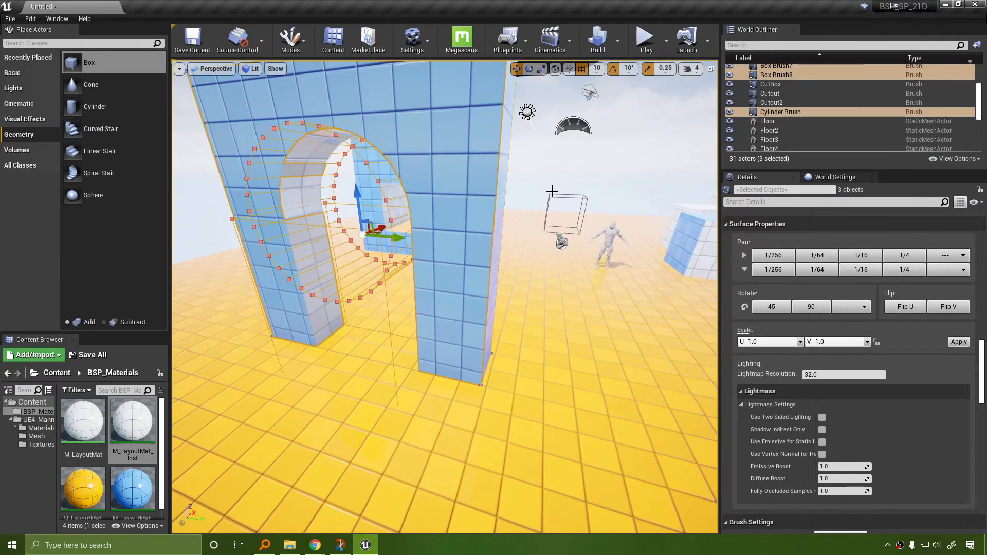
pyautogui.hotkey('ctrl', 'g')
# Duplicate the grouped archway sideways along Y, placing the copy at Y 90 so both form one wall.
pyautogui.moveTo(581, 250)
pyautogui.mouseDown(button='right')
pyautogui.moveTo(598, 273)
pyautogui.moveTo(583, 250)
pyautogui.mouseUp(button='right')
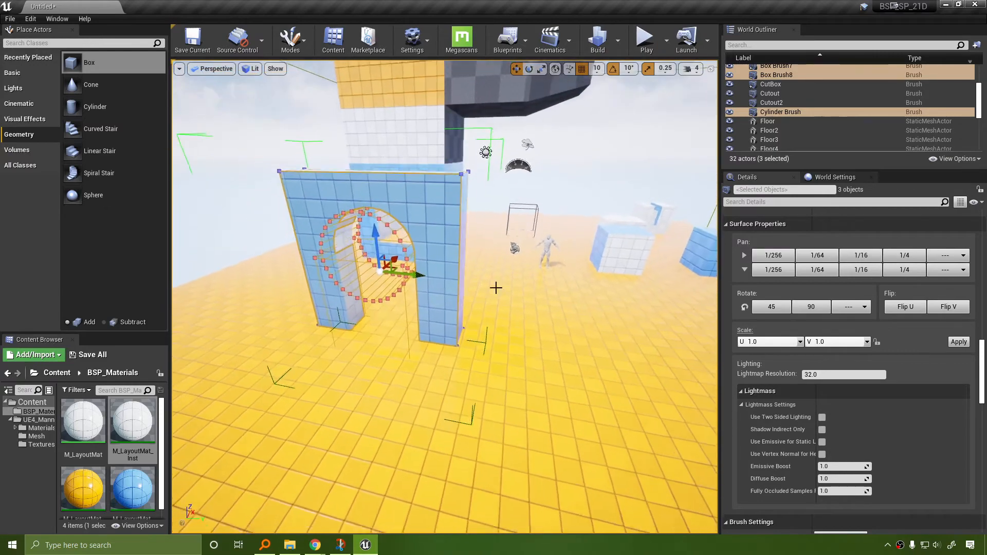
pyautogui.moveTo(417, 275)
pyautogui.keyDown('alt'); pyautogui.mouseDown()
pyautogui.moveTo(535, 263)
pyautogui.moveTo(599, 283)
pyautogui.moveTo(578, 288)
pyautogui.mouseUp(); pyautogui.keyUp('alt')
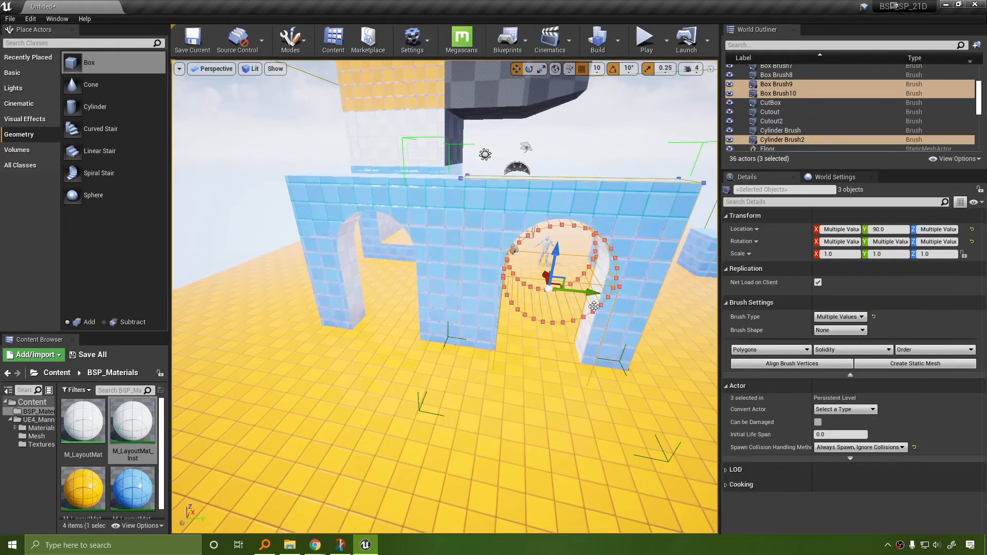
pyautogui.press('f')
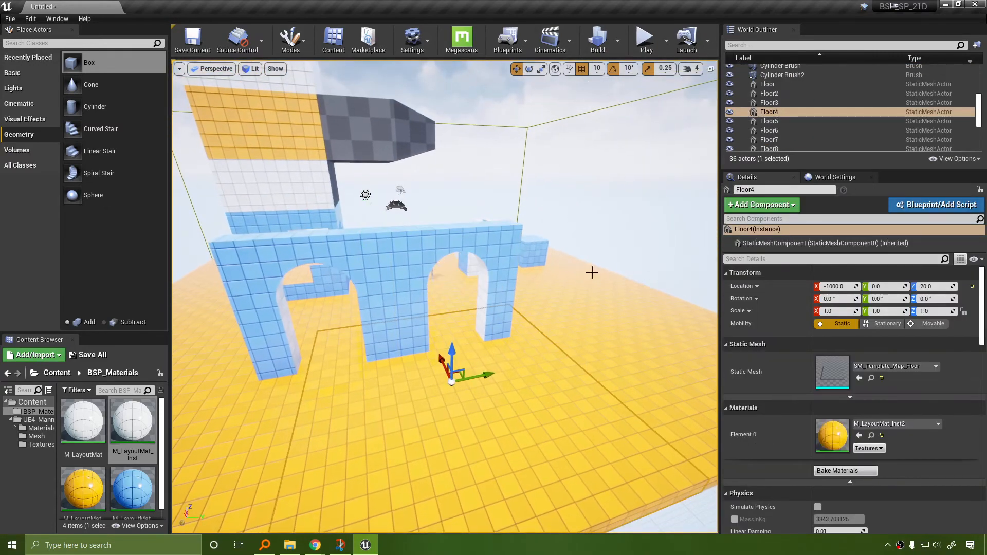
pyautogui.press('f')
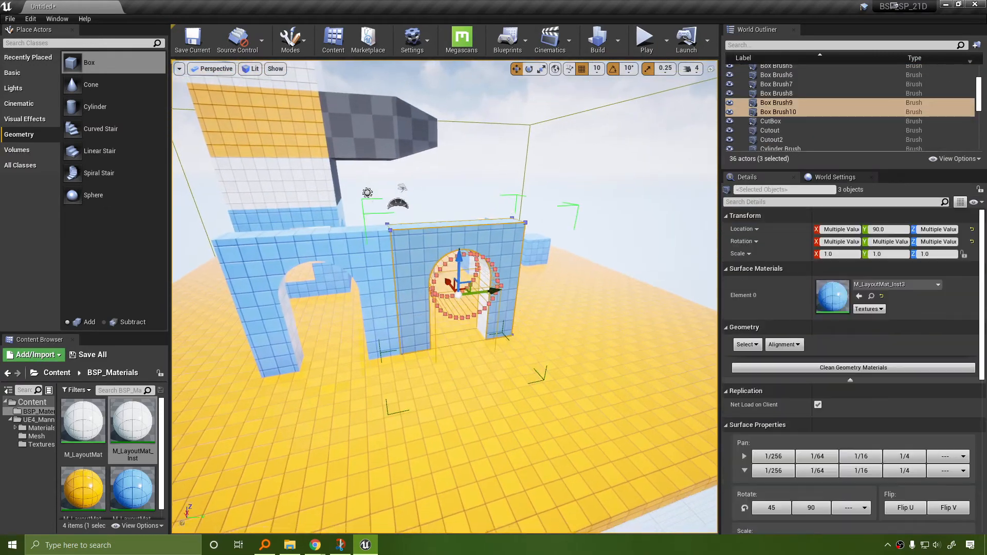
# Duplicate the second archway group further along Y to add a third arch, and deselect it.
pyautogui.moveTo(559, 276); pyautogui.dragTo(581, 276, button='right')
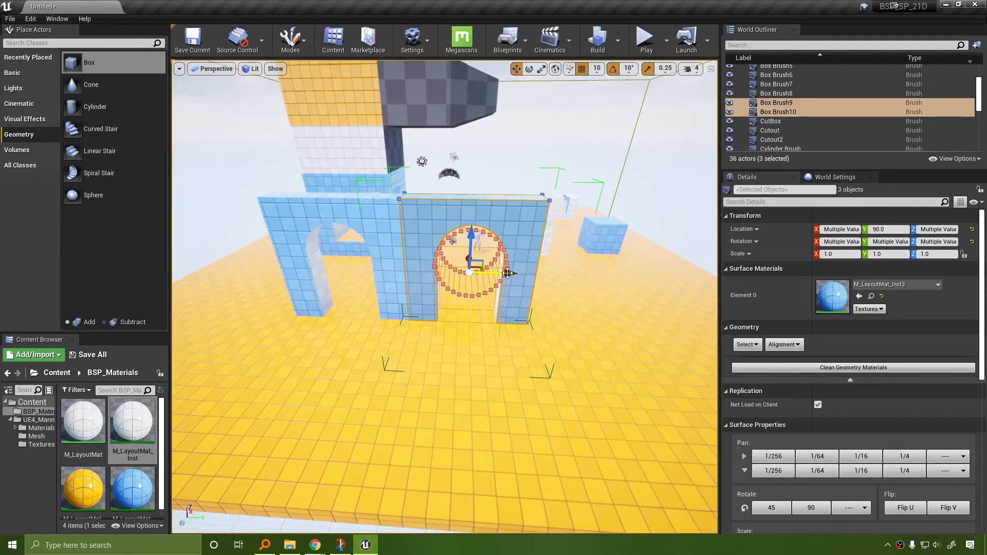
pyautogui.keyDown('alt'); pyautogui.moveTo(508, 273); pyautogui.dragTo(614, 269); pyautogui.keyUp('alt')
pyautogui.click(434, 420)
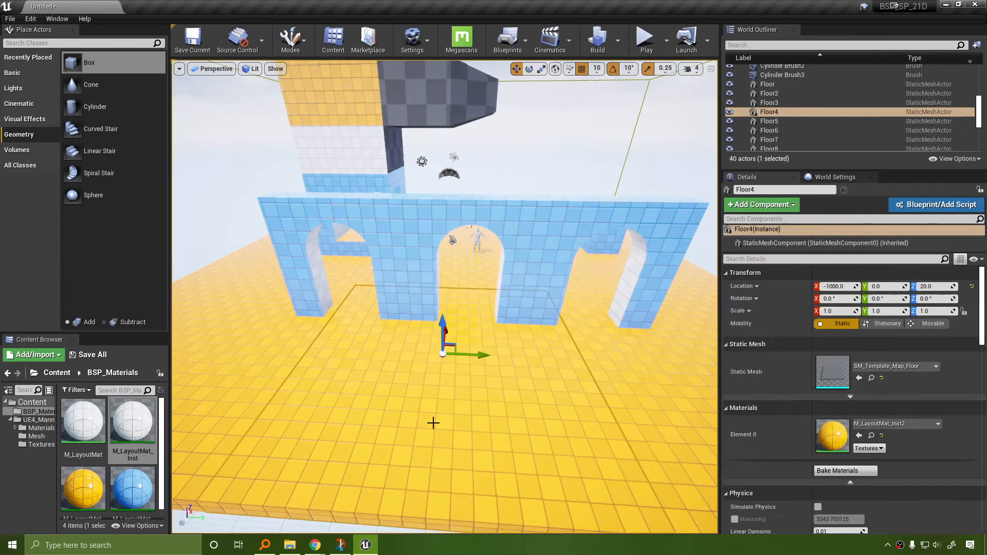
# Tighten the arch spacing by moving the middle archway to Y 0 and the third to Y 400, then clear the selection.
pyautogui.press('f')
pyautogui.moveTo(444, 329); pyautogui.dragTo(290, 324, button='right')
pyautogui.moveTo(430, 417)
pyautogui.mouseDown(button='right')
pyautogui.moveTo(422, 418)
pyautogui.moveTo(431, 418)
pyautogui.mouseUp(button='right')
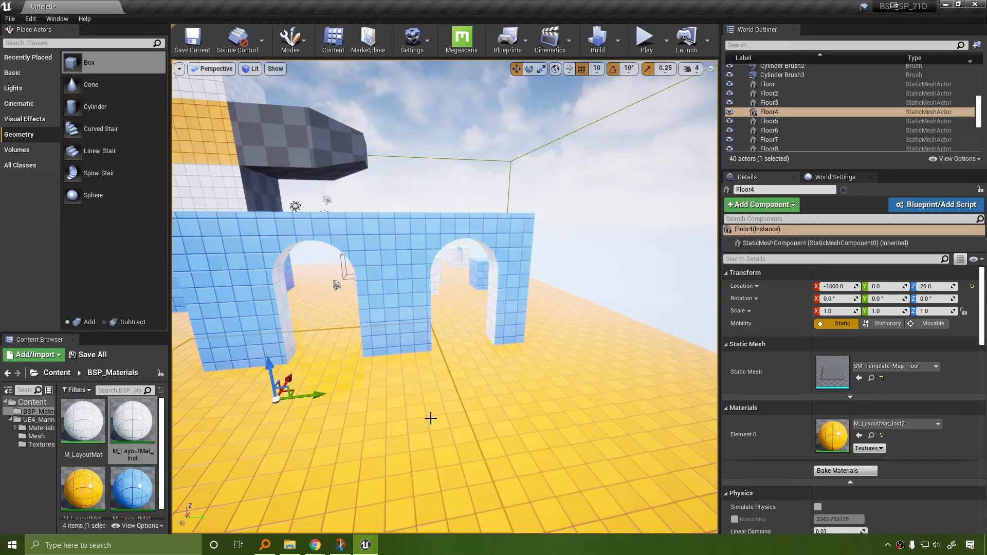
pyautogui.moveTo(472, 414); pyautogui.dragTo(496, 388, button='right')
pyautogui.click(364, 265)
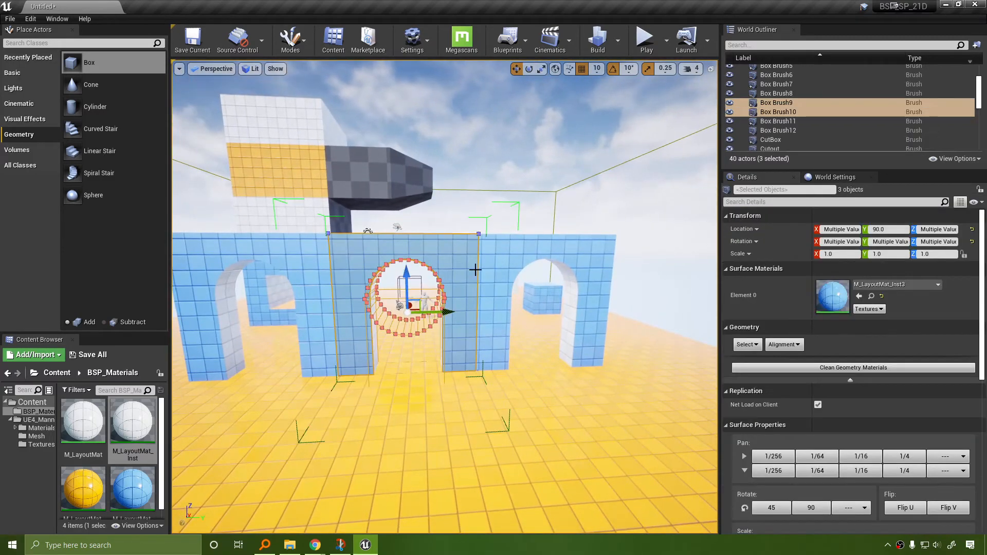
pyautogui.moveTo(446, 312); pyautogui.dragTo(419, 312)
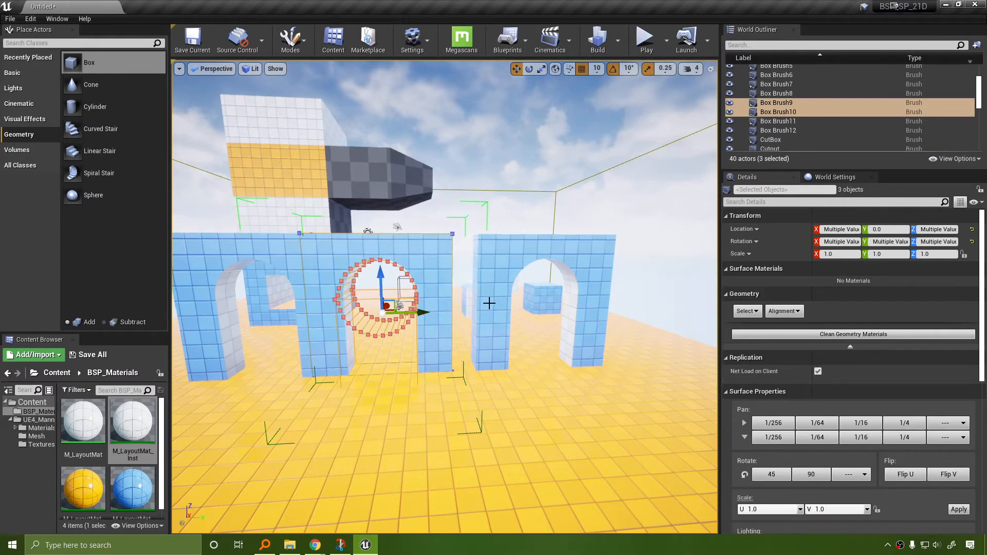
pyautogui.click(533, 251)
pyautogui.moveTo(573, 309); pyautogui.dragTo(524, 308)
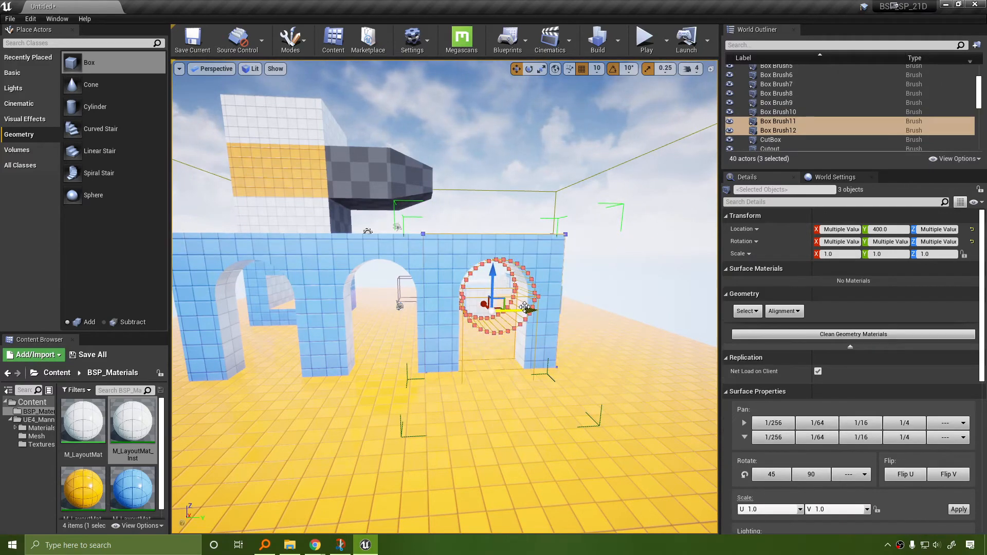
pyautogui.click(648, 275)
pyautogui.moveTo(648, 275)
pyautogui.mouseDown(button='right')
pyautogui.moveTo(591, 275)
pyautogui.moveTo(571, 247)
pyautogui.mouseUp(button='right')
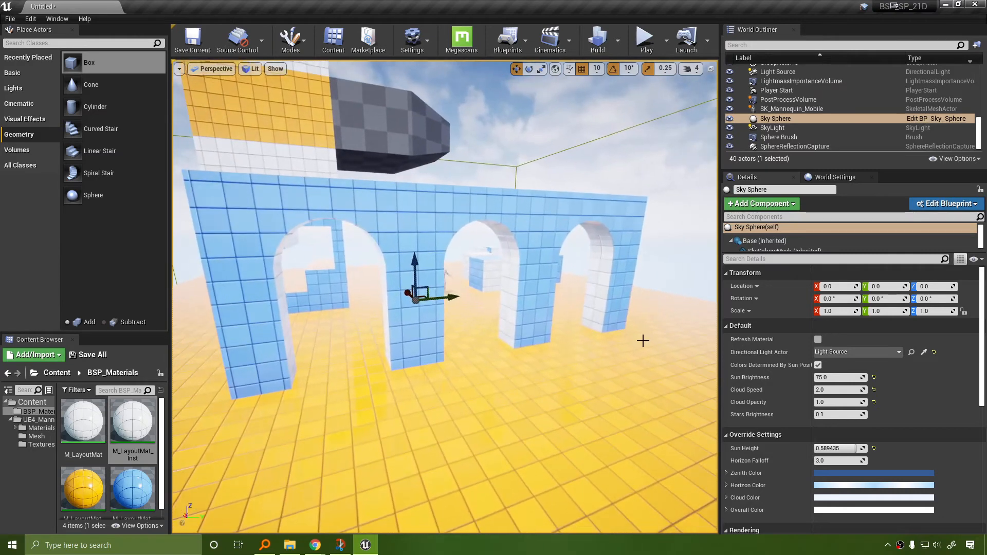
pyautogui.press('Escape')
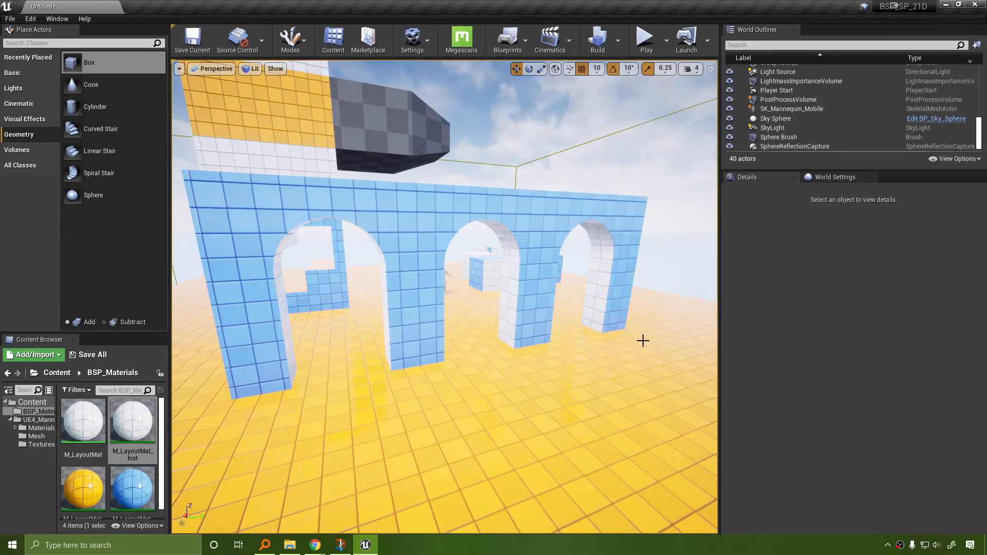
# Select all three archway groups together.
pyautogui.moveTo(597, 340); pyautogui.dragTo(533, 227, button='right')
pyautogui.press('s')
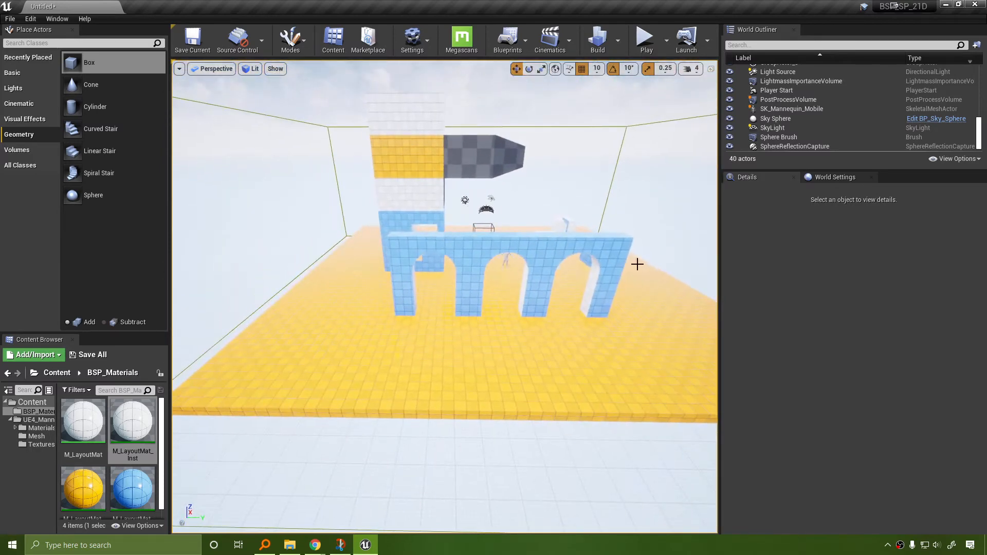
pyautogui.click(468, 242)
pyautogui.keyDown('ctrl'); pyautogui.click(534, 251); pyautogui.keyUp('ctrl')
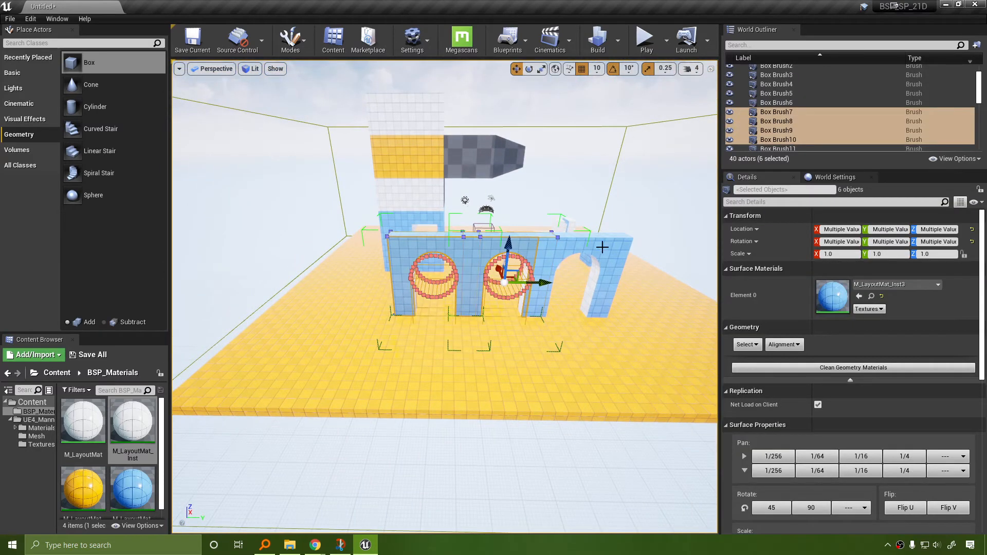
pyautogui.keyDown('ctrl'); pyautogui.click(591, 257); pyautogui.keyUp('ctrl')
# Move the selected archways along Y and rotate the row about the vertical axis.
pyautogui.moveTo(613, 282)
pyautogui.mouseDown()
pyautogui.moveTo(397, 276)
pyautogui.moveTo(446, 304)
pyautogui.moveTo(482, 301)
pyautogui.mouseUp()
pyautogui.press('e')
pyautogui.moveTo(429, 304); pyautogui.dragTo(313, 329, button='right')
# Try scaling the three archways uniformly to 2.25.
pyautogui.press('r')
pyautogui.moveTo(585, 272); pyautogui.dragTo(614, 256)
pyautogui.moveTo(586, 272); pyautogui.dragTo(544, 218, button='right')
pyautogui.press('s')
pyautogui.press('w')
pyautogui.press('a')
pyautogui.press('s')
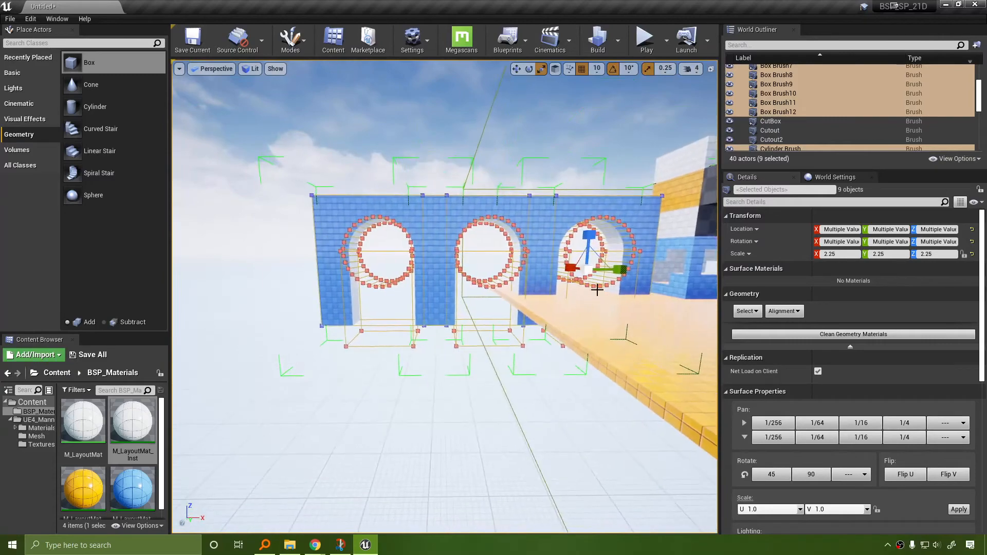
pyautogui.hotkey('ctrl', 'z')
# Move the row of archways along X.
pyautogui.press('d')
pyautogui.moveTo(593, 285)
pyautogui.mouseDown(button='right')
pyautogui.moveTo(599, 262)
pyautogui.moveTo(595, 292)
pyautogui.mouseUp(button='right')
pyautogui.press('w')
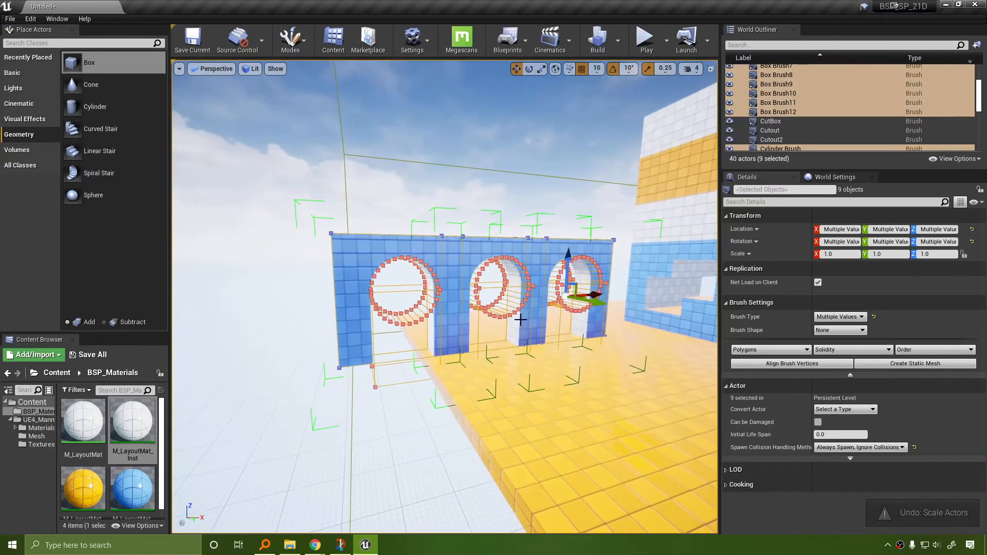
pyautogui.press('w')
pyautogui.moveTo(596, 293); pyautogui.dragTo(673, 298)
# Try moving the archways along Y, out past the edge of the floor.
pyautogui.press('a')
pyautogui.moveTo(617, 332); pyautogui.dragTo(704, 334, button='right')
pyautogui.moveTo(440, 278); pyautogui.dragTo(285, 277)
pyautogui.moveTo(478, 335); pyautogui.dragTo(421, 334, button='right')
pyautogui.press('s')
pyautogui.click(485, 318)
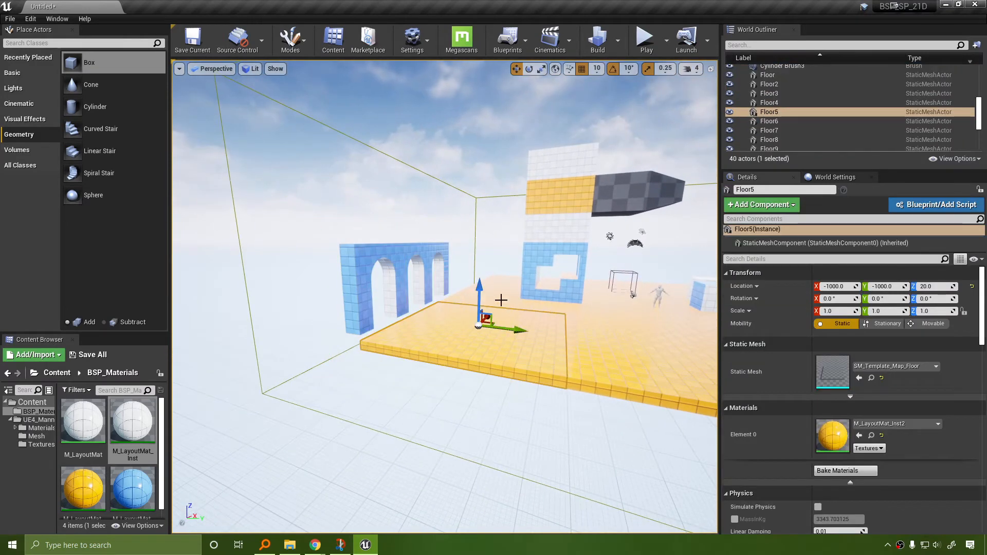
pyautogui.hotkey('ctrl', 'z')
pyautogui.hotkey('ctrl', 'z')
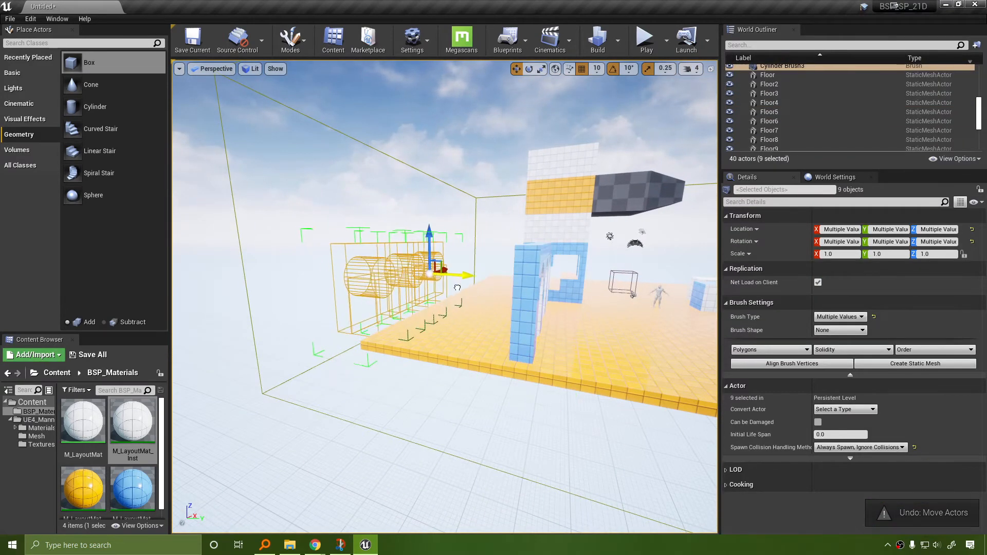
# Nudge the row of archways to adjust its position on the floor.
pyautogui.moveTo(467, 294); pyautogui.dragTo(466, 295)
pyautogui.moveTo(467, 294); pyautogui.dragTo(499, 303, button='right')
pyautogui.press('w')
pyautogui.moveTo(535, 242)
pyautogui.mouseDown()
pyautogui.moveTo(572, 241)
pyautogui.moveTo(562, 247)
pyautogui.mouseUp()
# Place an additive box brush on the open floor at X -950, Y 310, Z 120.
pyautogui.press('w')
pyautogui.moveTo(581, 315)
pyautogui.mouseDown(button='right')
pyautogui.moveTo(580, 349)
pyautogui.moveTo(693, 282)
pyautogui.moveTo(704, 355)
pyautogui.mouseUp(button='right')
pyautogui.press('w')
pyautogui.moveTo(555, 334); pyautogui.dragTo(463, 299, button='right')
pyautogui.press('w')
pyautogui.press('w')
pyautogui.press('s')
pyautogui.moveTo(357, 309); pyautogui.dragTo(467, 343, button='right')
pyautogui.press('w')
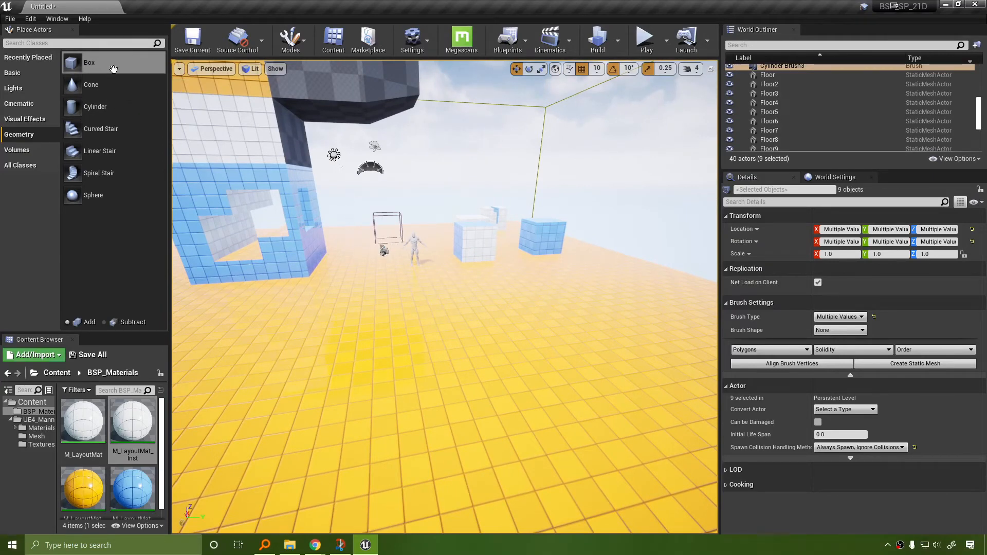
pyautogui.moveTo(88, 62)
pyautogui.mouseDown()
pyautogui.moveTo(370, 190)
pyautogui.moveTo(527, 354)
pyautogui.mouseUp()
pyautogui.moveTo(591, 412); pyautogui.dragTo(610, 430, button='right')
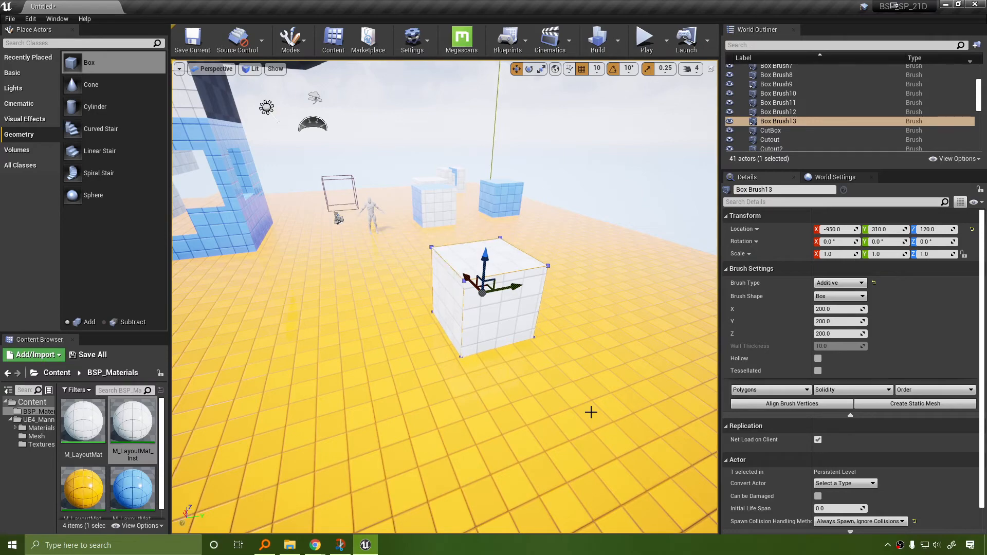
# Raise the new box brush along Z to 240.
pyautogui.moveTo(312, 260)
pyautogui.mouseDown(button='right')
pyautogui.moveTo(205, 260)
pyautogui.moveTo(277, 236)
pyautogui.moveTo(312, 260)
pyautogui.moveTo(411, 257)
pyautogui.moveTo(516, 272)
pyautogui.moveTo(501, 283)
pyautogui.moveTo(511, 271)
pyautogui.mouseUp(button='right')
pyautogui.press('w')
pyautogui.press('w')
pyautogui.press('a')
pyautogui.moveTo(517, 208); pyautogui.dragTo(516, 129)
# Try selecting the lower front corner vertex of the raised box brush in the perspective view.
pyautogui.moveTo(542, 279); pyautogui.dragTo(474, 279, button='right')
pyautogui.press('w')
pyautogui.press('q')
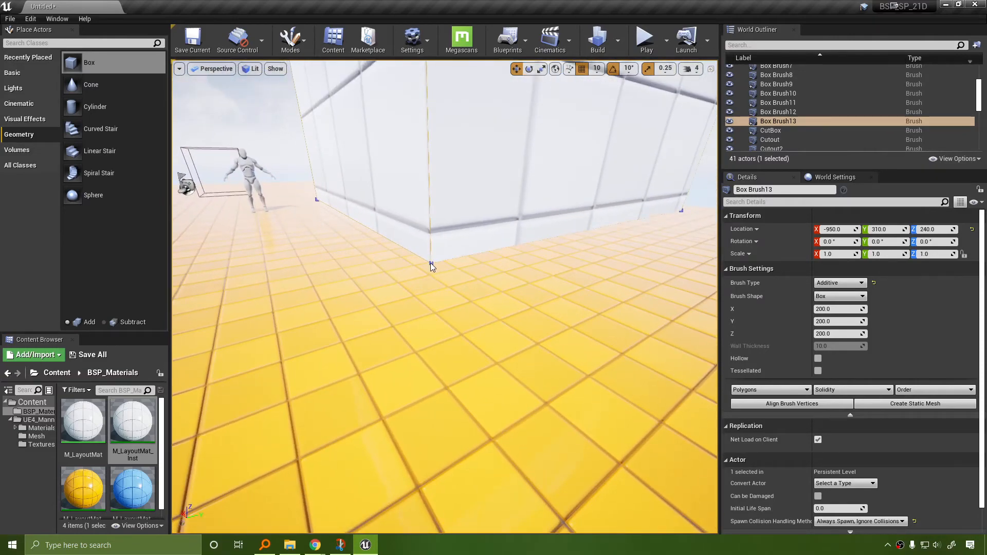
pyautogui.click(430, 261)
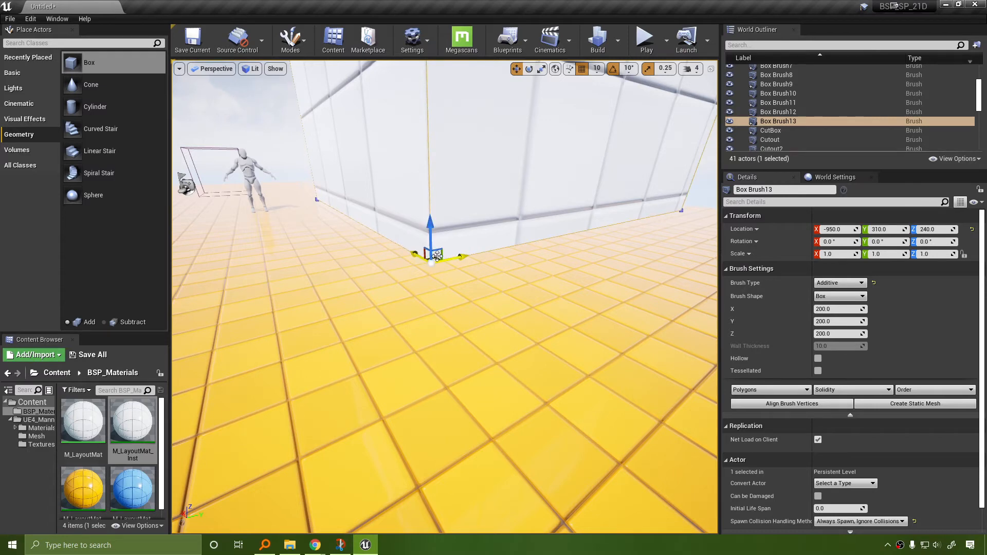
pyautogui.press('Escape')
pyautogui.click(433, 258)
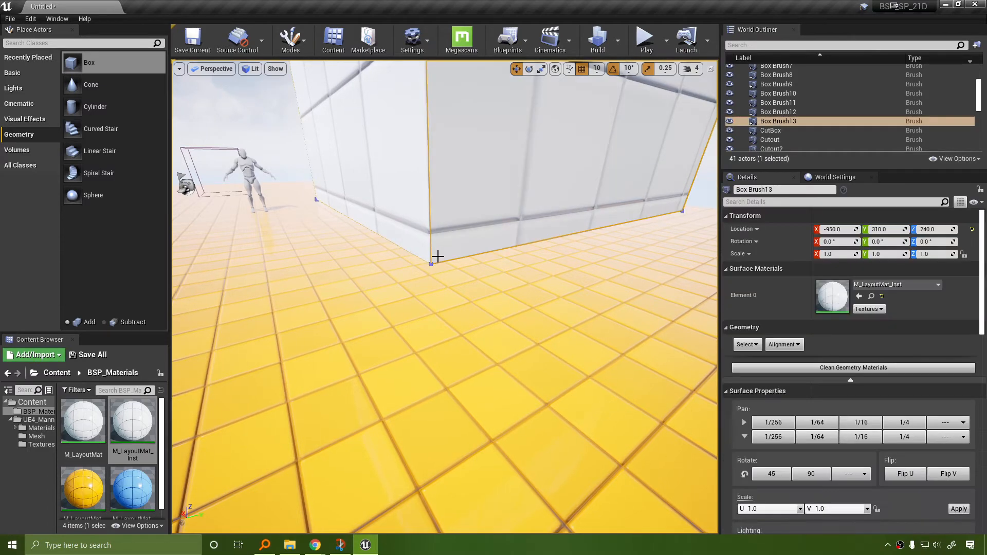
pyautogui.press('Escape')
pyautogui.click(436, 258)
pyautogui.click(433, 263)
pyautogui.press('Escape')
pyautogui.click(437, 260)
# Set a snapped pivot offset at the box brush's lower front corner and select that corner.
pyautogui.rightClick(438, 259)
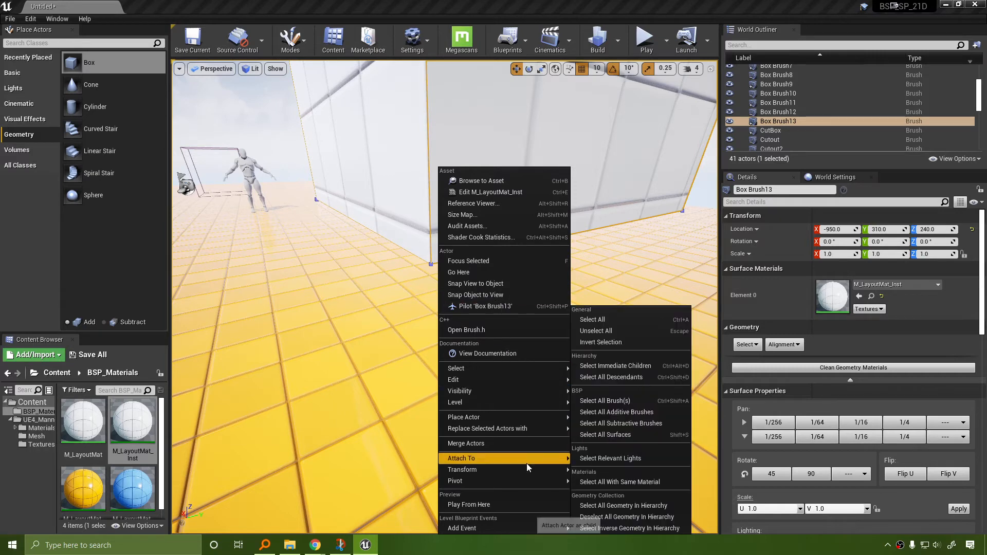
pyautogui.moveTo(527, 479)
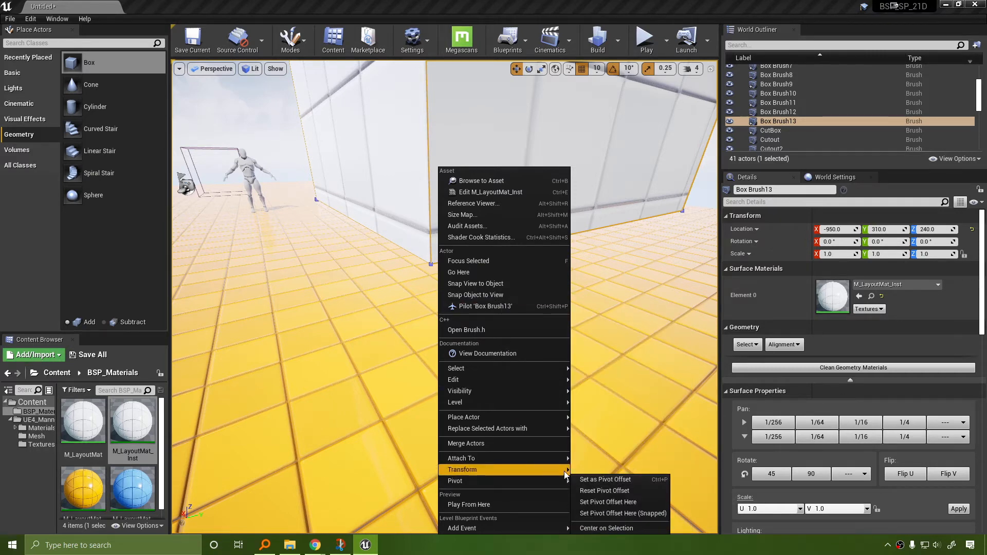
pyautogui.click(623, 513)
pyautogui.moveTo(623, 517); pyautogui.dragTo(535, 506, button='right')
pyautogui.moveTo(362, 329)
pyautogui.mouseDown(button='right')
pyautogui.moveTo(393, 350)
pyautogui.moveTo(427, 303)
pyautogui.moveTo(370, 321)
pyautogui.mouseUp(button='right')
pyautogui.moveTo(447, 330); pyautogui.dragTo(433, 332, button='right')
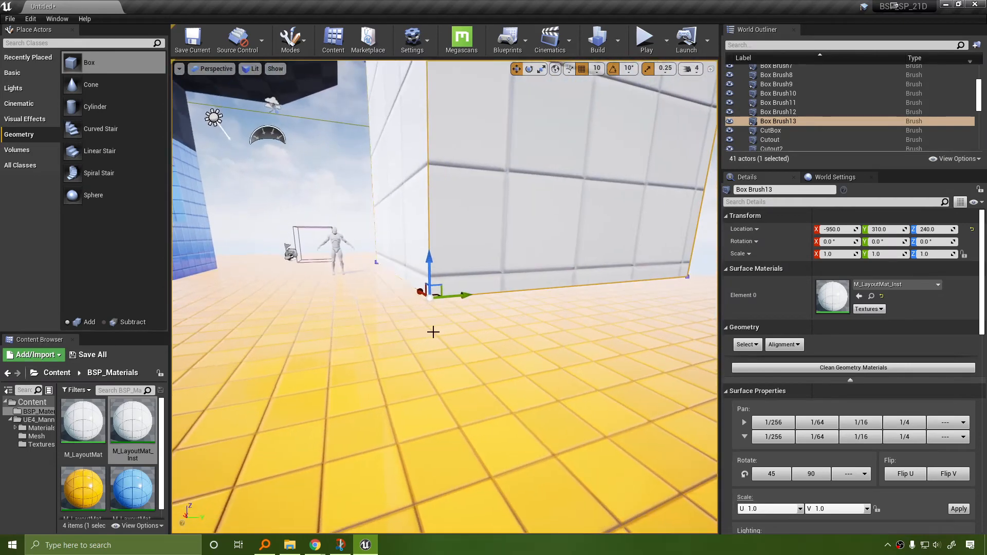
pyautogui.click(431, 298)
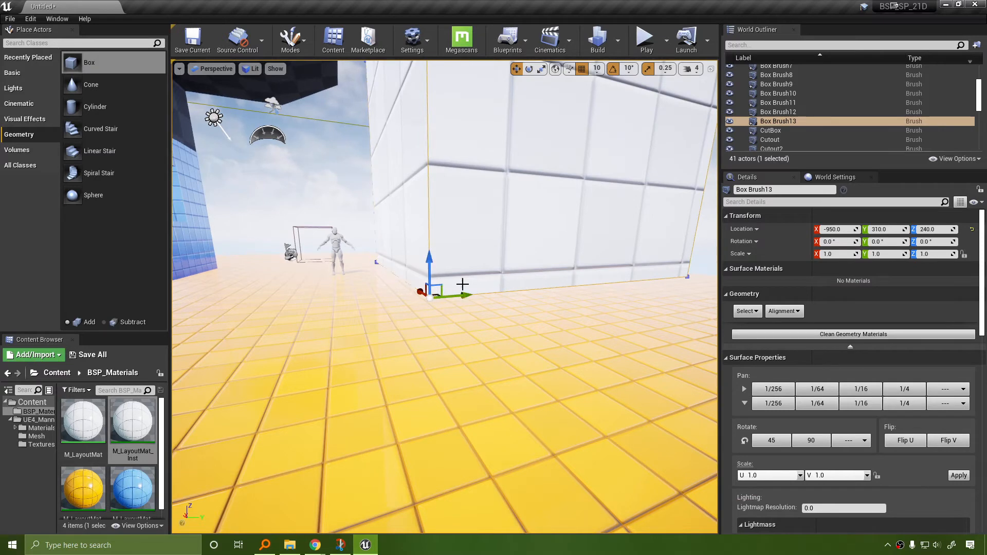
# Switch to the Back orthographic view and box-select around the box brush's lower corner.
pyautogui.click(211, 70)
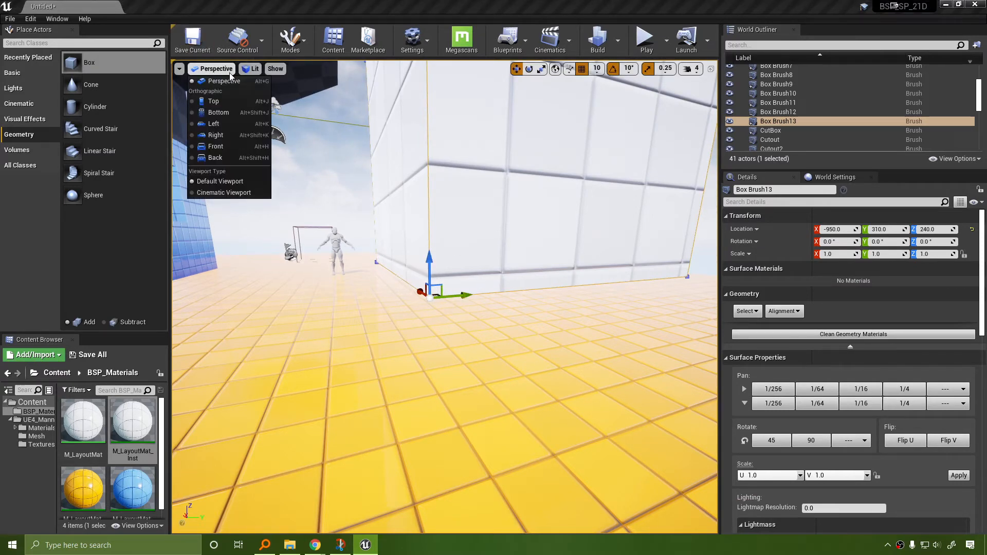
pyautogui.click(228, 155)
pyautogui.scroll(-2, 501, 308)
pyautogui.scroll(8, 590, 255)
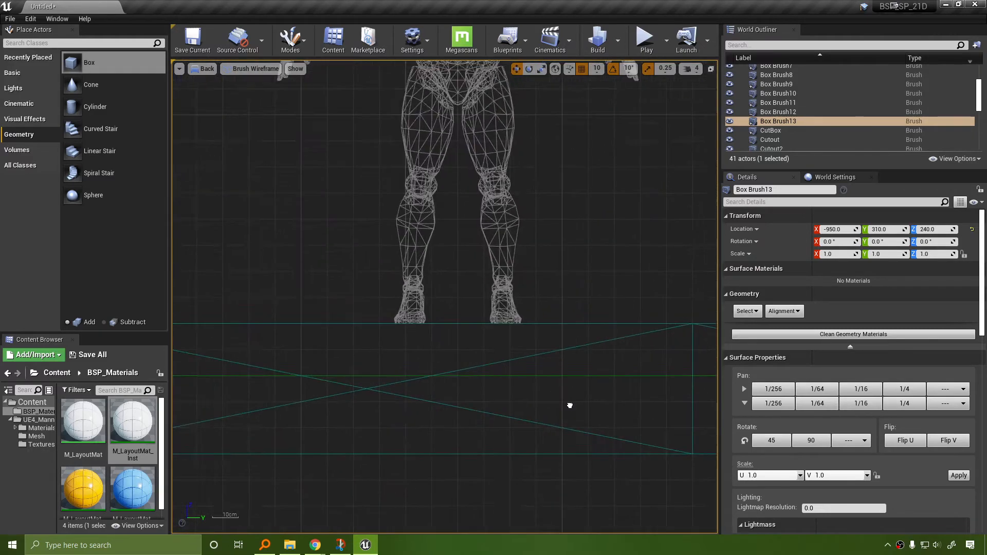
pyautogui.scroll(-2, 401, 326)
pyautogui.scroll(6, 455, 433)
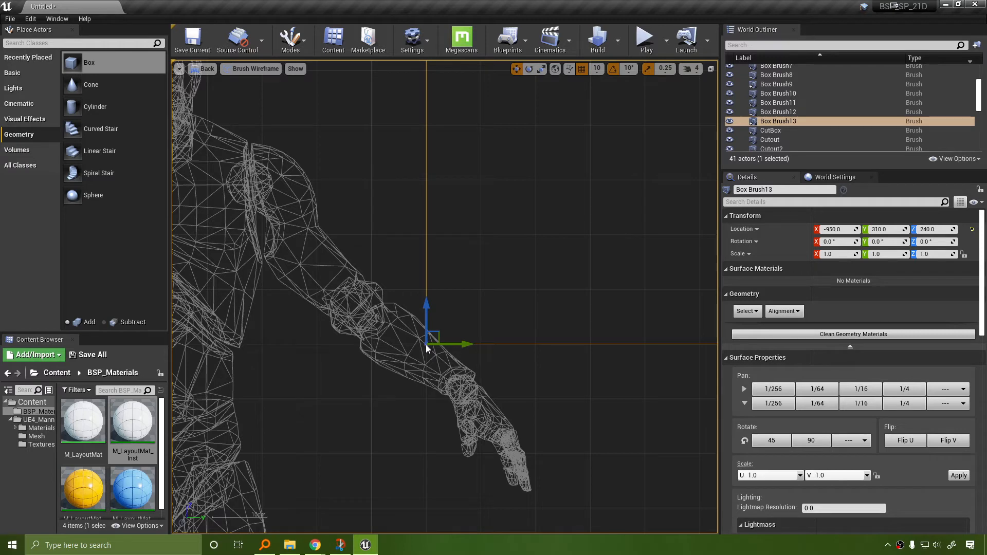
pyautogui.click(466, 313)
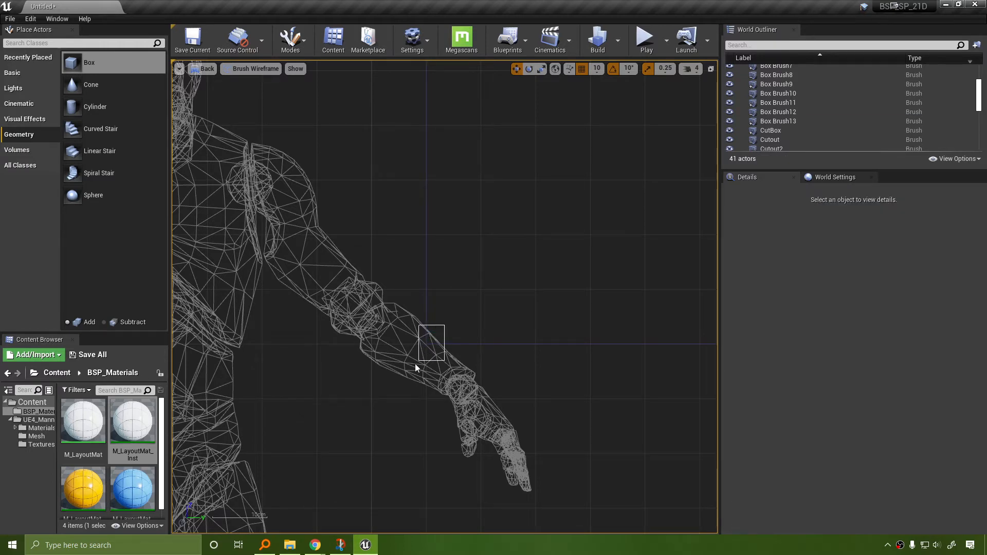
pyautogui.click(423, 345)
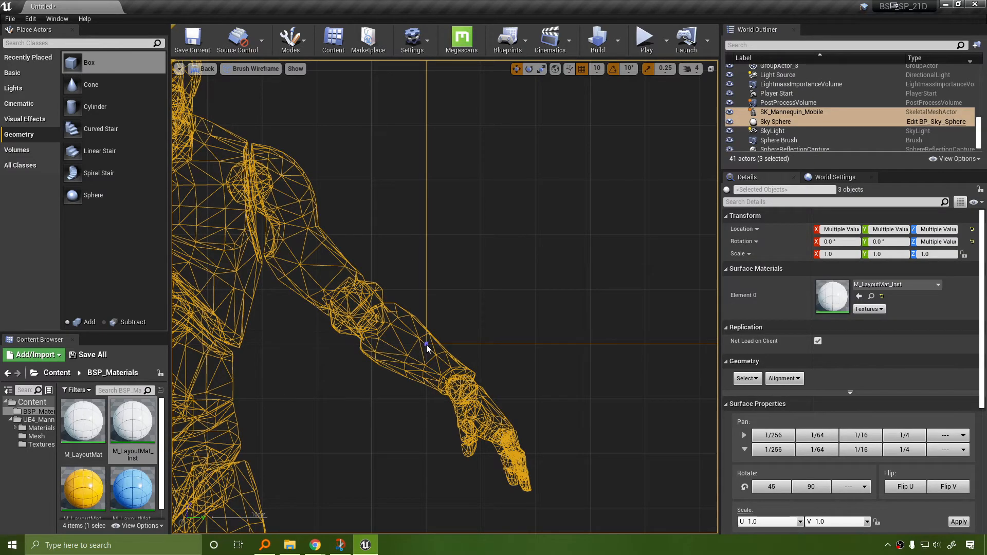
# Clear the selection and hide SK_Mannequin_Mobile in the level.
pyautogui.click(556, 308)
pyautogui.moveTo(555, 308); pyautogui.dragTo(687, 267, button='right')
pyautogui.click(771, 112)
pyautogui.click(730, 113)
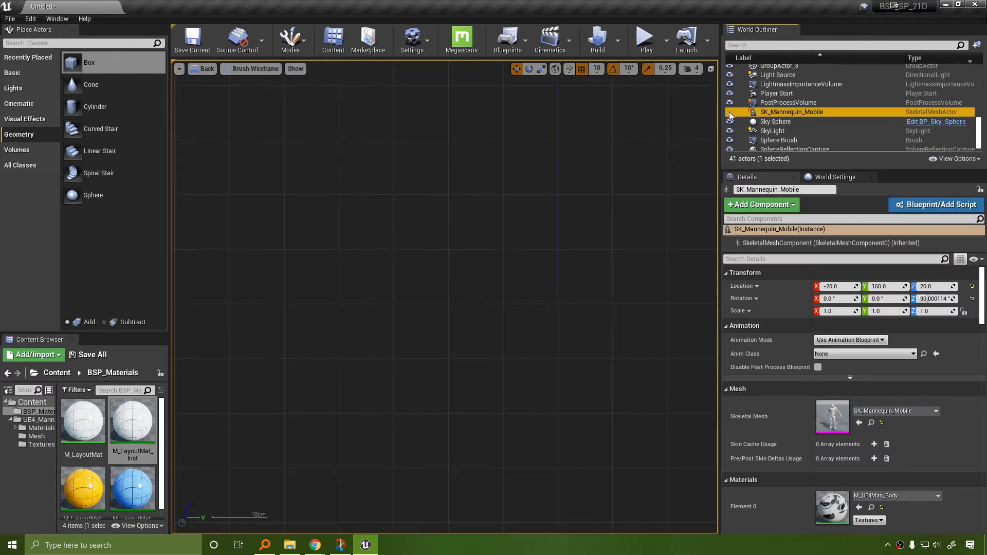
# Select the box brush and pick its lower corner vertex in the Back view.
pyautogui.click(566, 312)
pyautogui.click(563, 305)
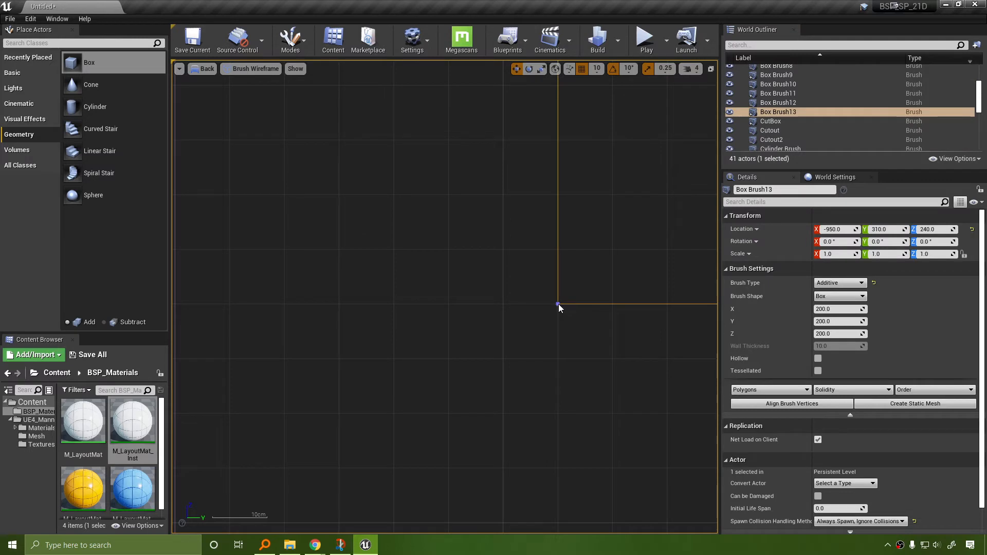
pyautogui.moveTo(604, 362); pyautogui.dragTo(482, 405, button='right')
pyautogui.moveTo(417, 338); pyautogui.dragTo(454, 369)
pyautogui.rightClick(435, 347)
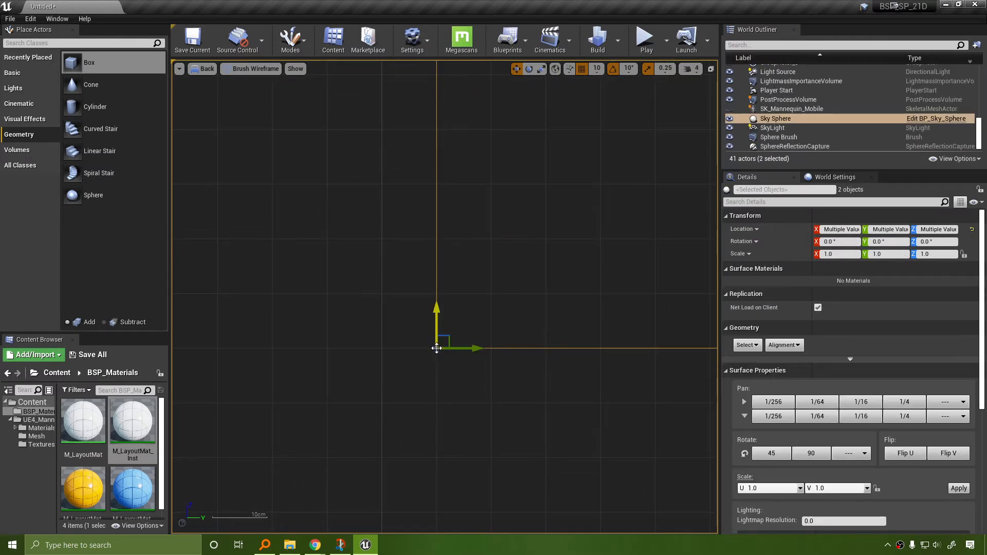
pyautogui.moveTo(521, 281); pyautogui.dragTo(453, 233, button='right')
pyautogui.click(358, 265)
pyautogui.scroll(-5, 452, 221)
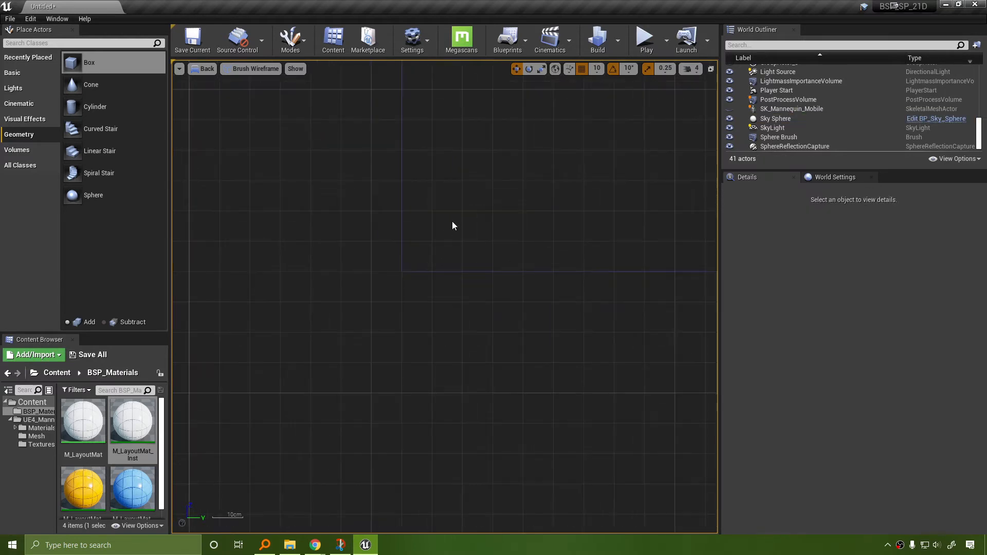
pyautogui.moveTo(460, 185); pyautogui.dragTo(383, 492, button='right')
pyautogui.rightClick(427, 351)
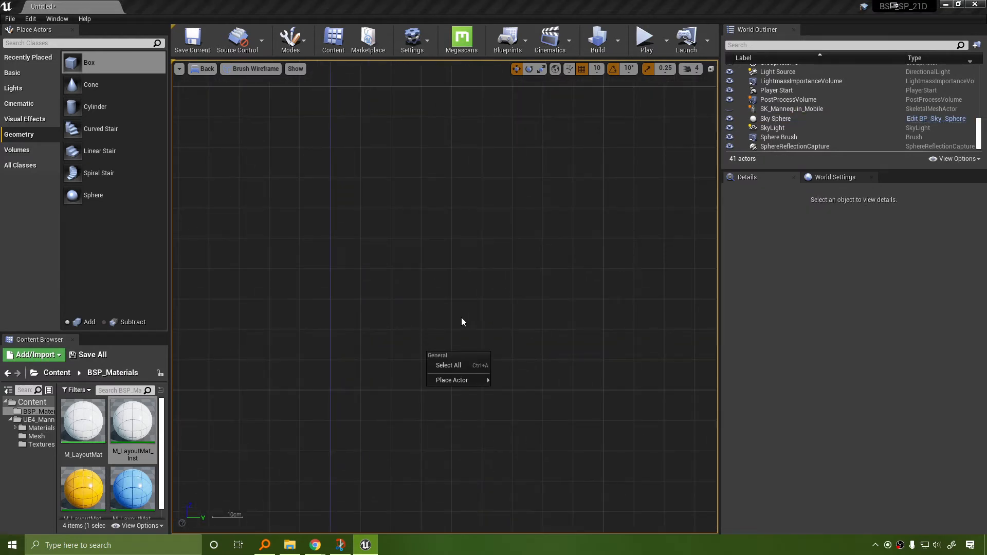
pyautogui.scroll(-6, 463, 317)
pyautogui.moveTo(522, 296); pyautogui.dragTo(458, 216, button='right')
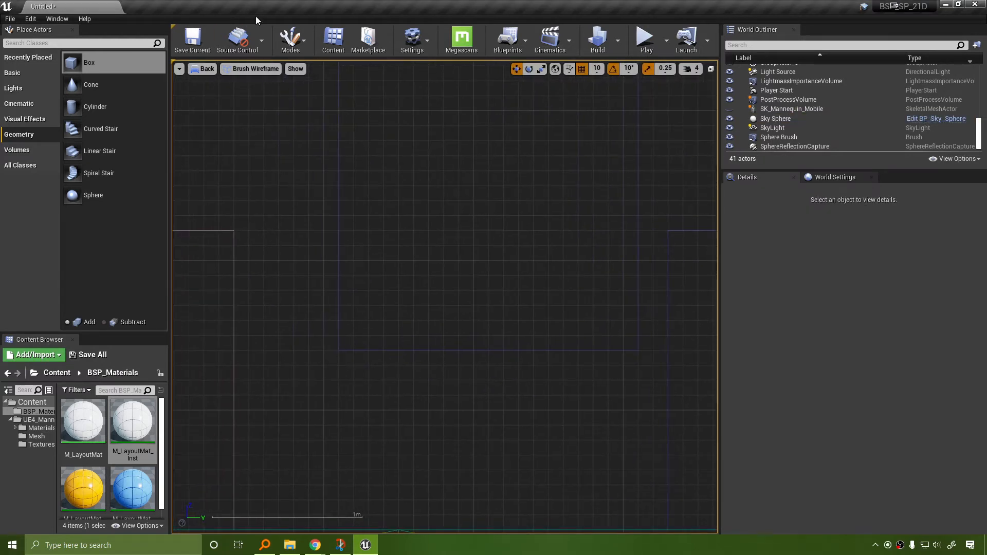
pyautogui.click(273, 70)
pyautogui.click(272, 70)
# Reselect the box brush's lower corner vertex, look through its available commands and undo the vertex selection.
pyautogui.scroll(10, 414, 175)
pyautogui.moveTo(439, 386); pyautogui.dragTo(440, 386)
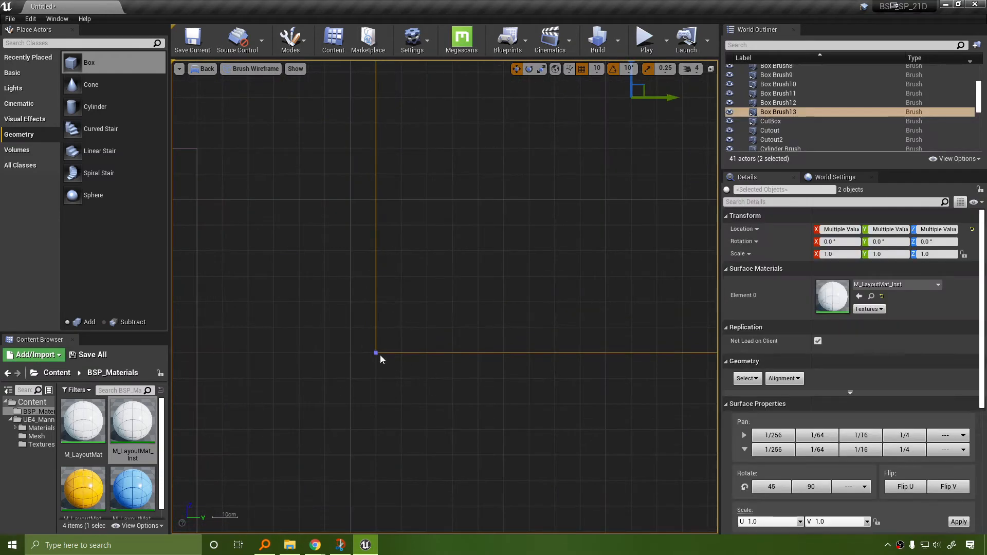
pyautogui.click(377, 353)
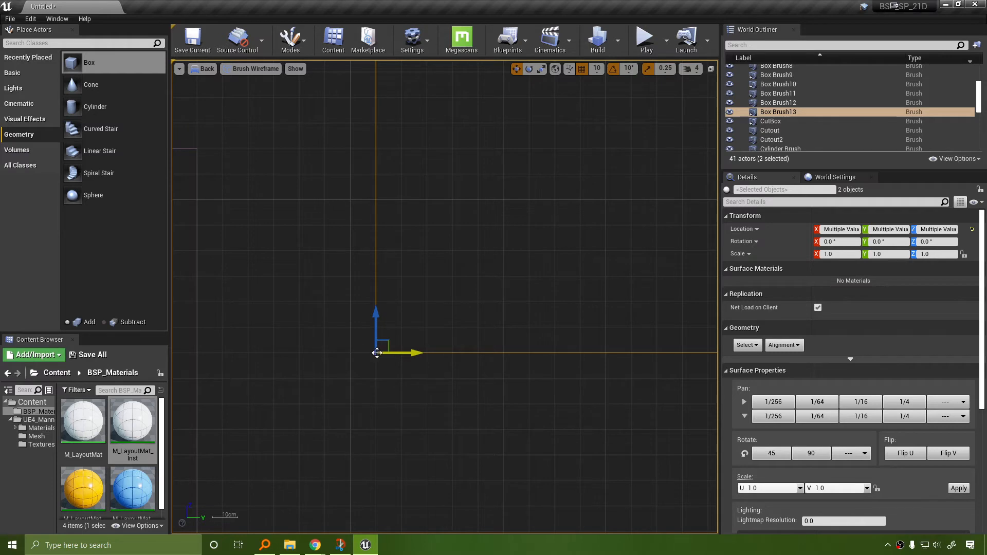
pyautogui.rightClick(397, 372)
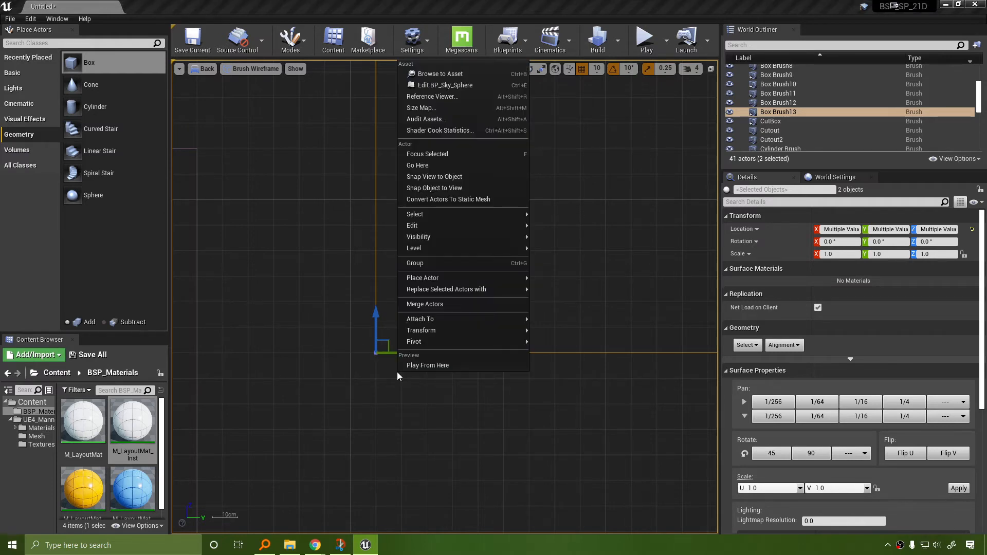
pyautogui.click(348, 334)
pyautogui.hotkey('ctrl', 'z')
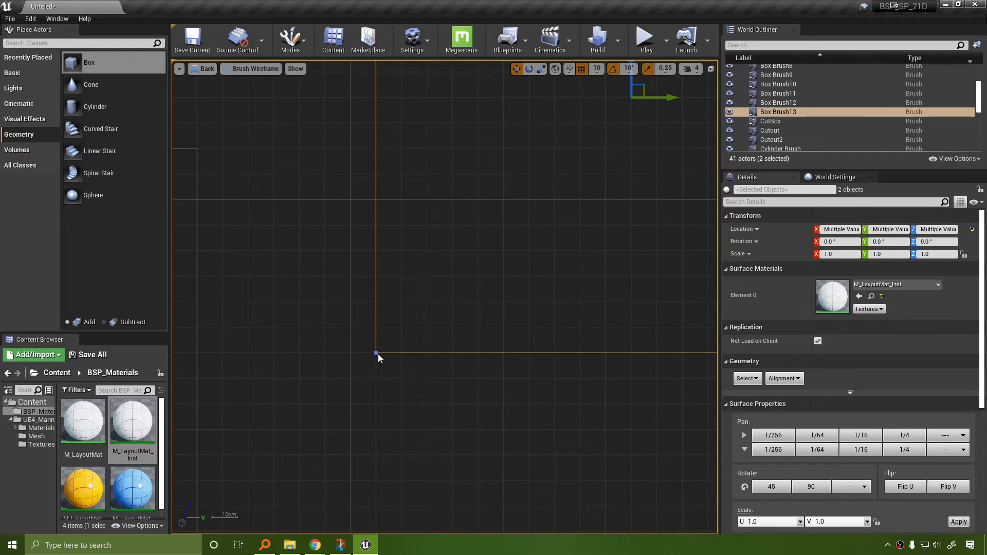
# Select only the box brush and enter Brush Editing mode.
pyautogui.click(384, 362)
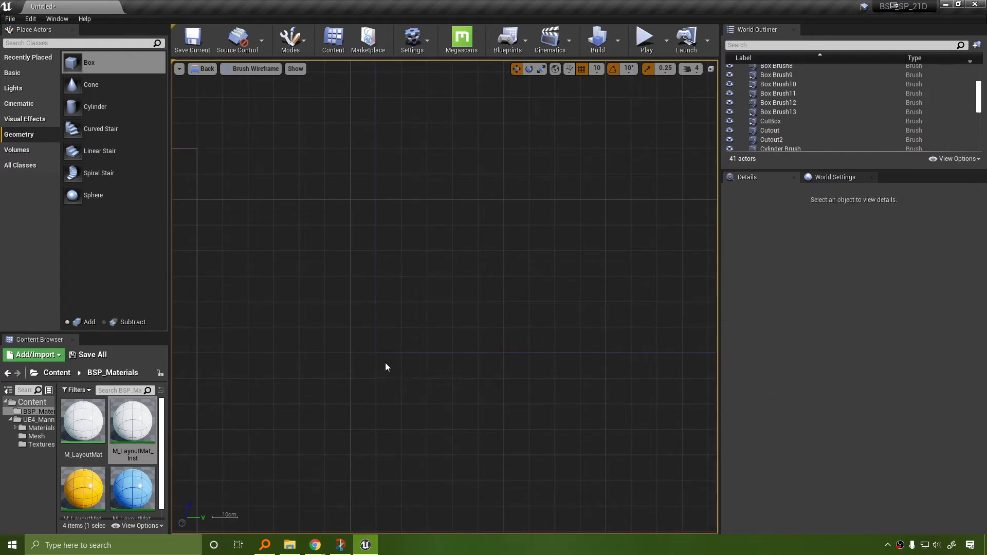
pyautogui.click(375, 353)
pyautogui.click(291, 45)
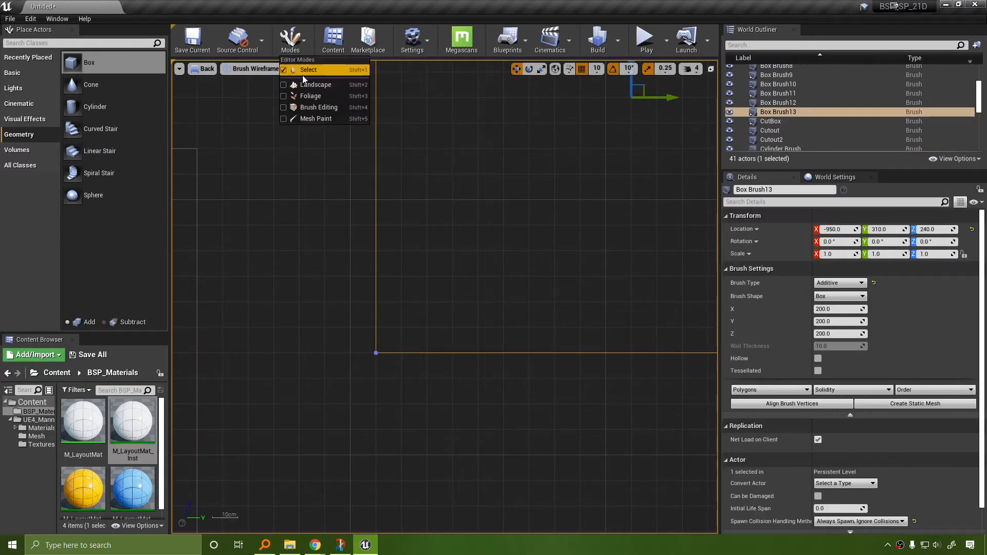
pyautogui.click(325, 107)
# Pick the box brush's lower corner vertex in Brush Editing mode and set it as the brush's pivot offset.
pyautogui.click(347, 329)
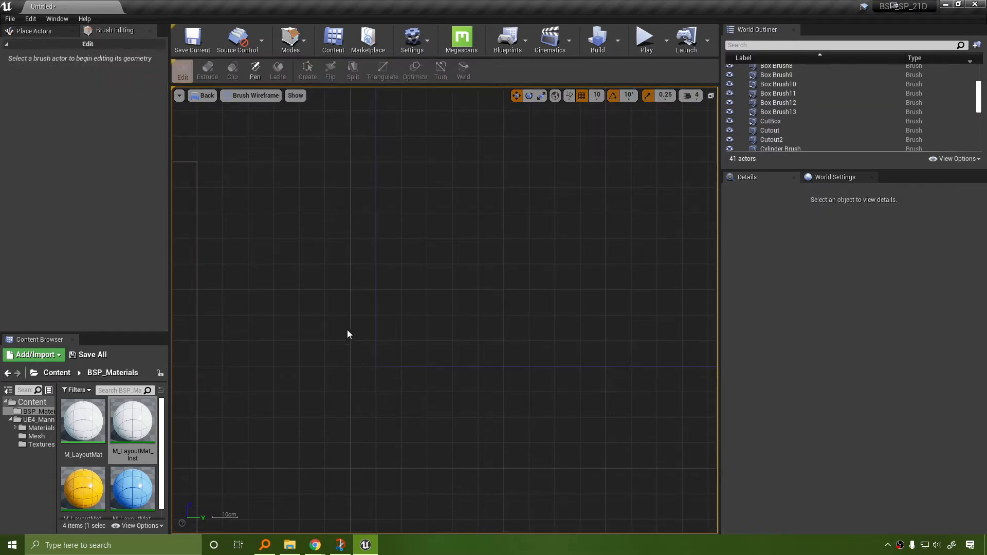
pyautogui.click(375, 366)
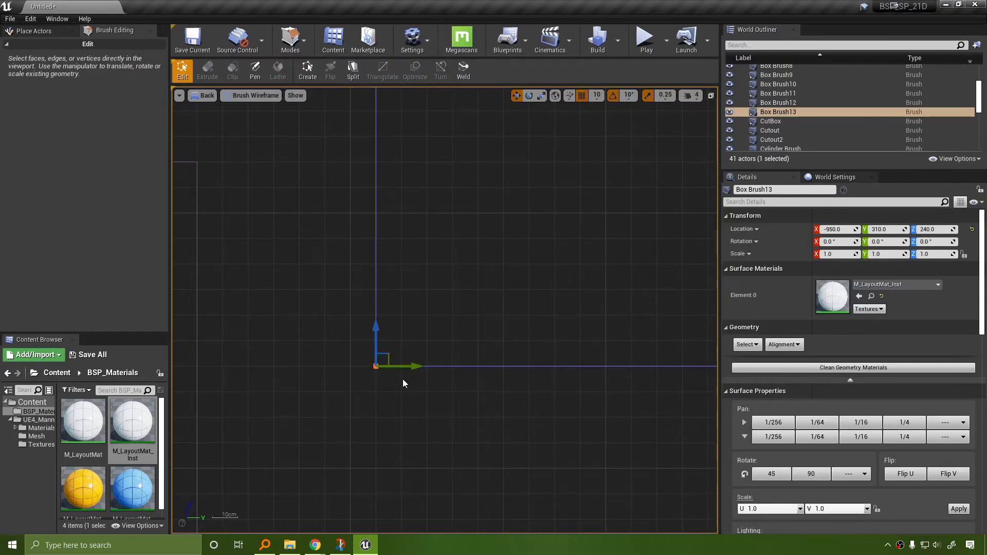
pyautogui.rightClick(380, 378)
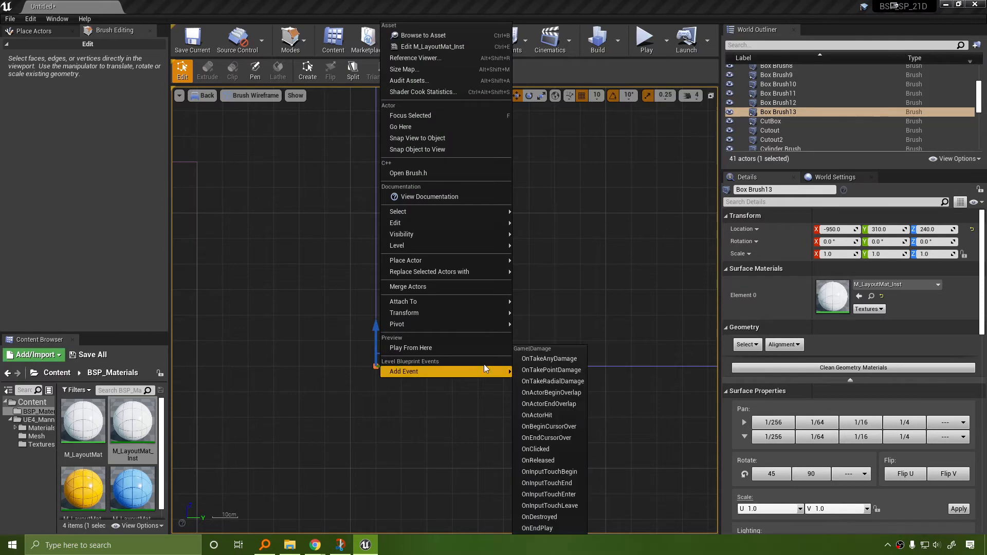
pyautogui.moveTo(462, 322)
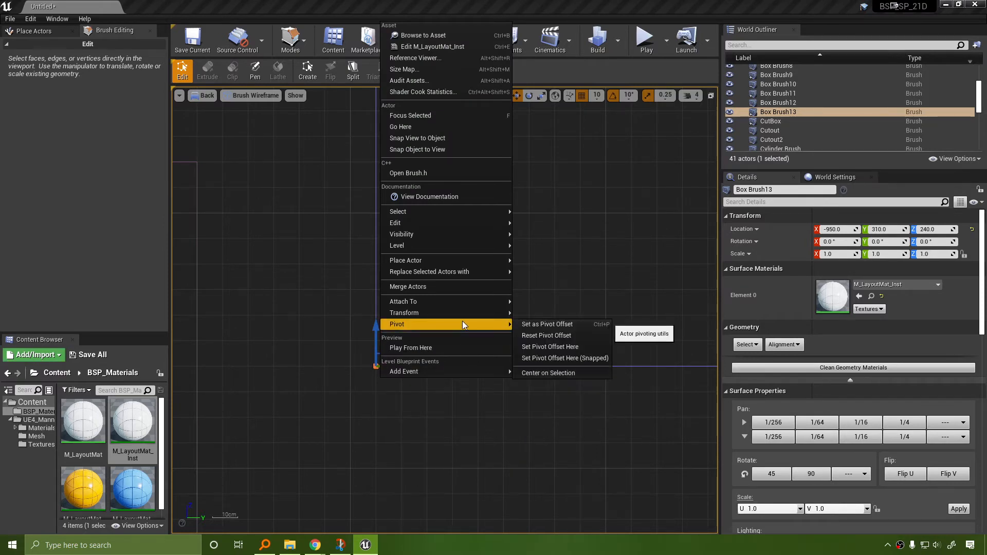
pyautogui.click(569, 323)
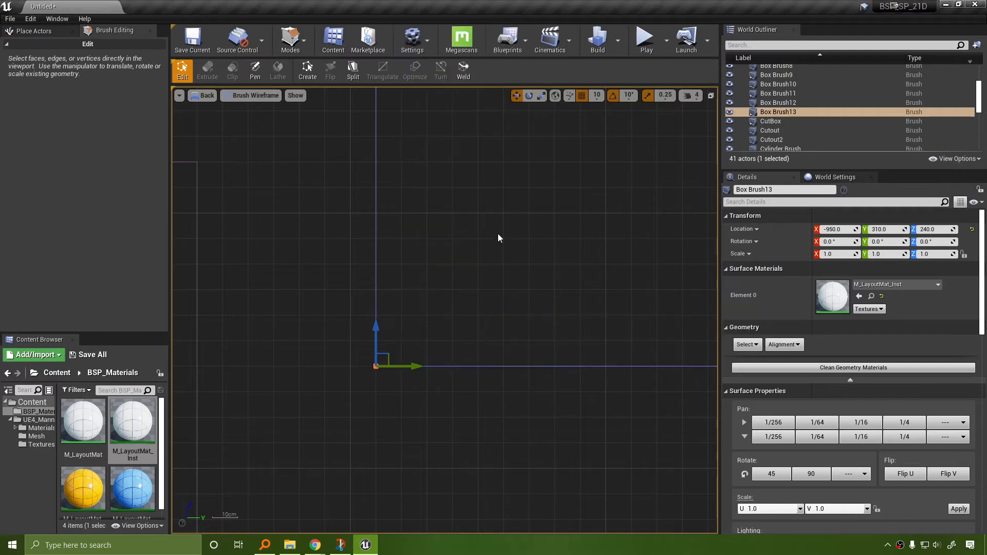
# Return to Select mode and switch the viewport from Back to the Perspective view.
pyautogui.click(291, 39)
pyautogui.click(310, 69)
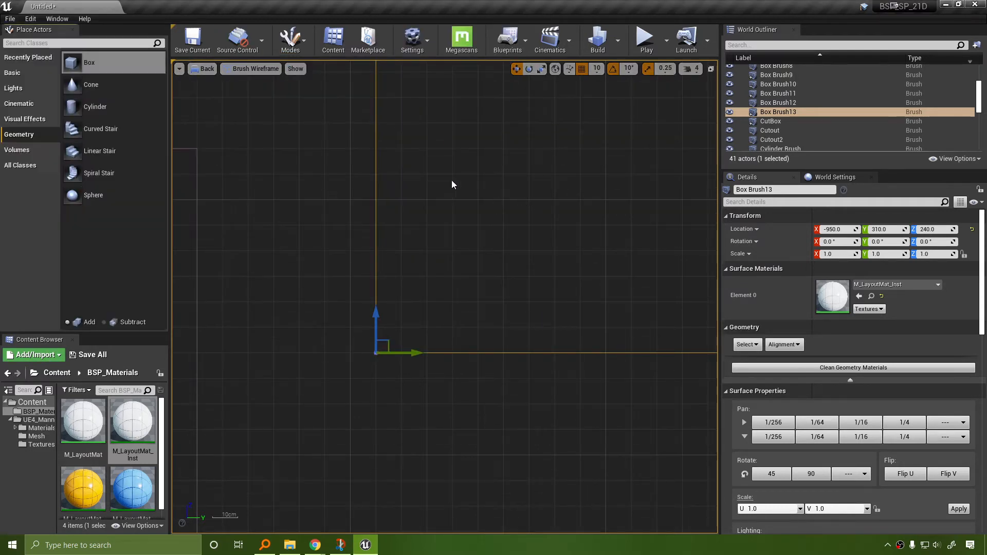
pyautogui.click(241, 69)
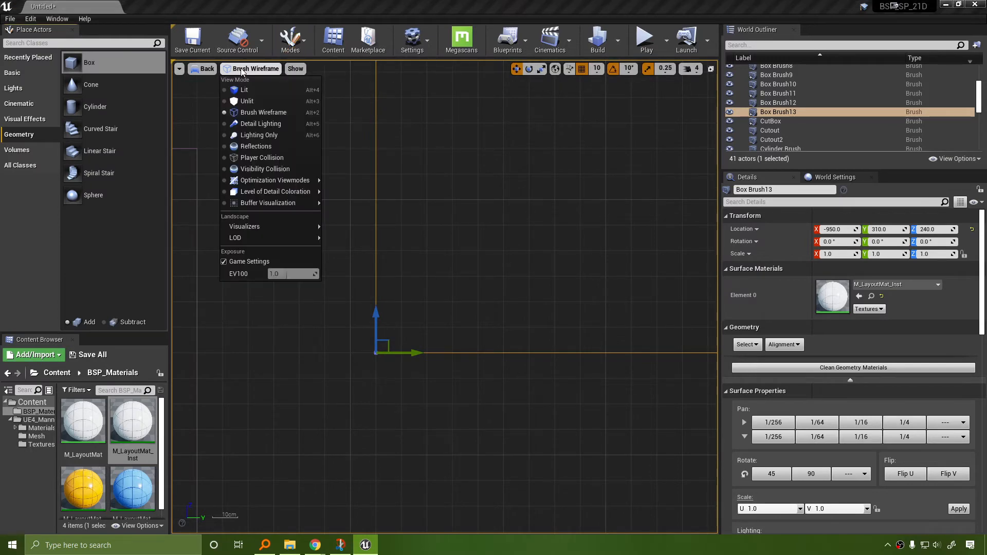
pyautogui.click(207, 68)
pyautogui.click(207, 69)
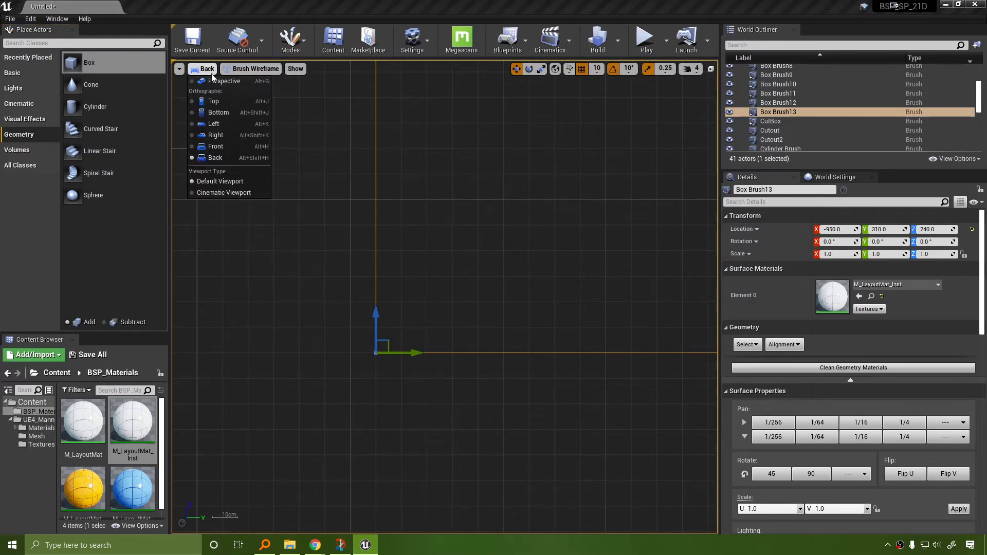
pyautogui.click(208, 88)
# Set a grid-snapped pivot offset on the floor beside the box brush's nearest lower corner.
pyautogui.press('w')
pyautogui.moveTo(445, 296); pyautogui.dragTo(453, 316, button='right')
pyautogui.press('s')
pyautogui.press('w')
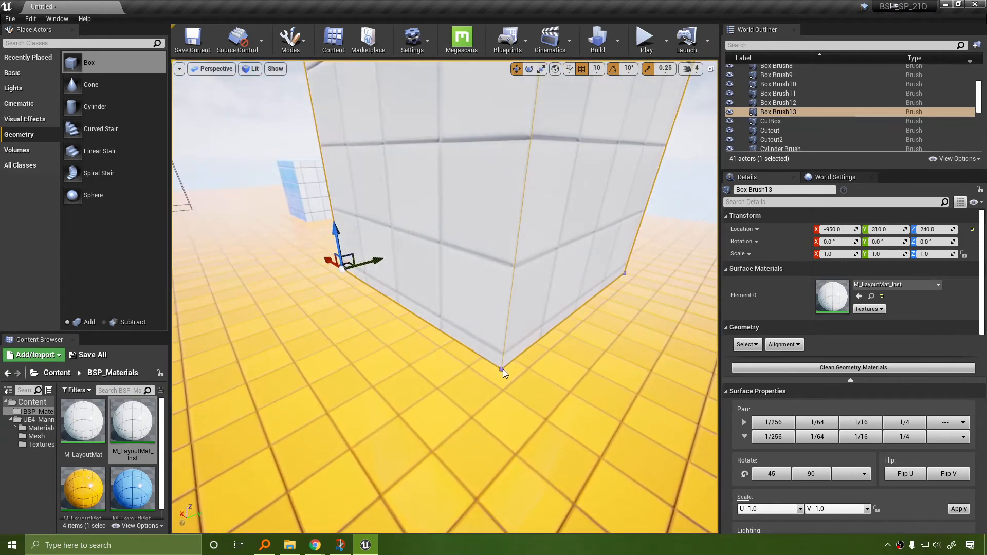
pyautogui.press('d')
pyautogui.moveTo(498, 360); pyautogui.dragTo(458, 357, button='right')
pyautogui.press('a')
pyautogui.press('s')
pyautogui.rightClick(464, 349)
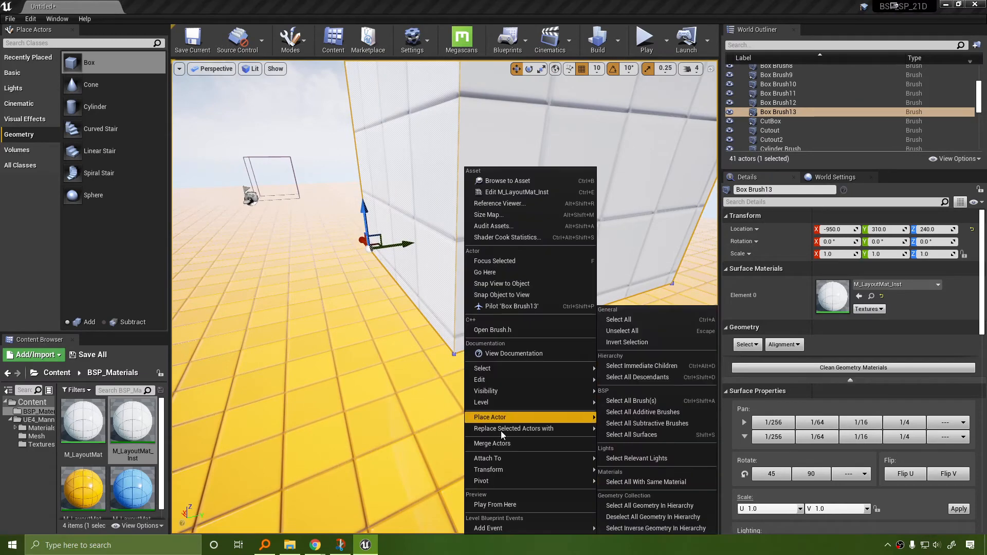
pyautogui.moveTo(523, 480)
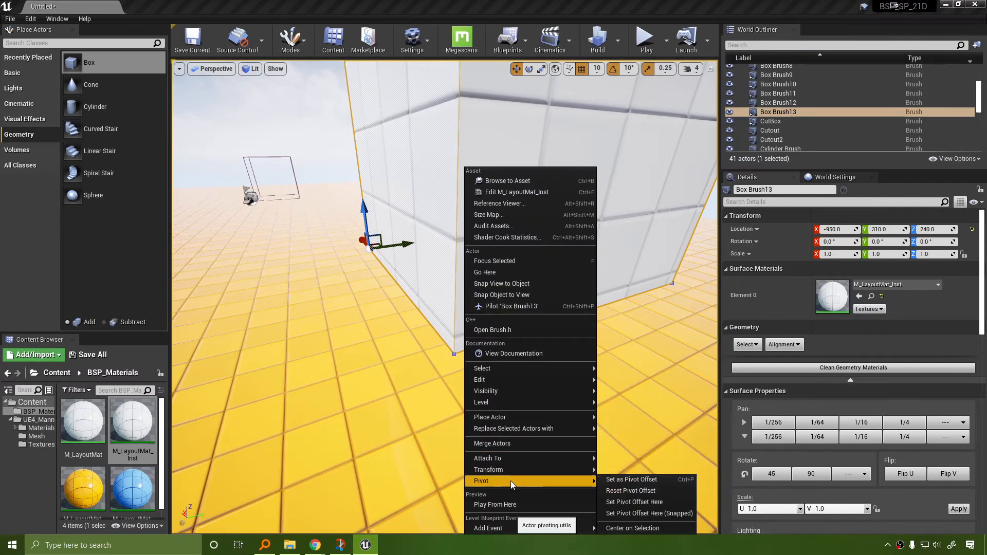
pyautogui.click(650, 516)
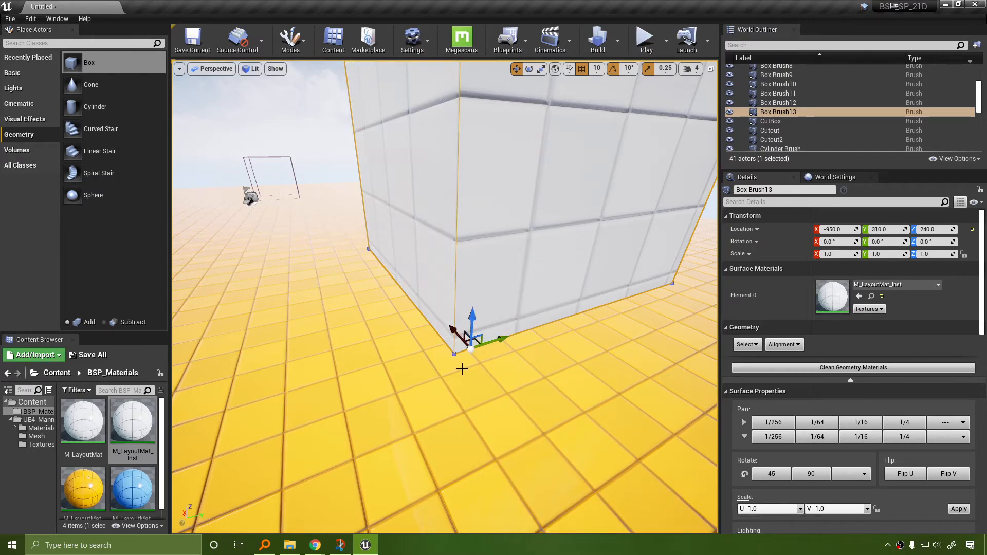
# Reapply the grid-snapped pivot offset from a closer view, directly at the box brush's nearest lower corner vertex.
pyautogui.moveTo(460, 368); pyautogui.dragTo(461, 345, button='right')
pyautogui.moveTo(461, 344)
pyautogui.mouseDown(button='middle')
pyautogui.moveTo(446, 329)
pyautogui.moveTo(467, 355)
pyautogui.mouseUp(button='middle')
pyautogui.moveTo(452, 314); pyautogui.dragTo(430, 313, button='middle')
pyautogui.rightClick(446, 329)
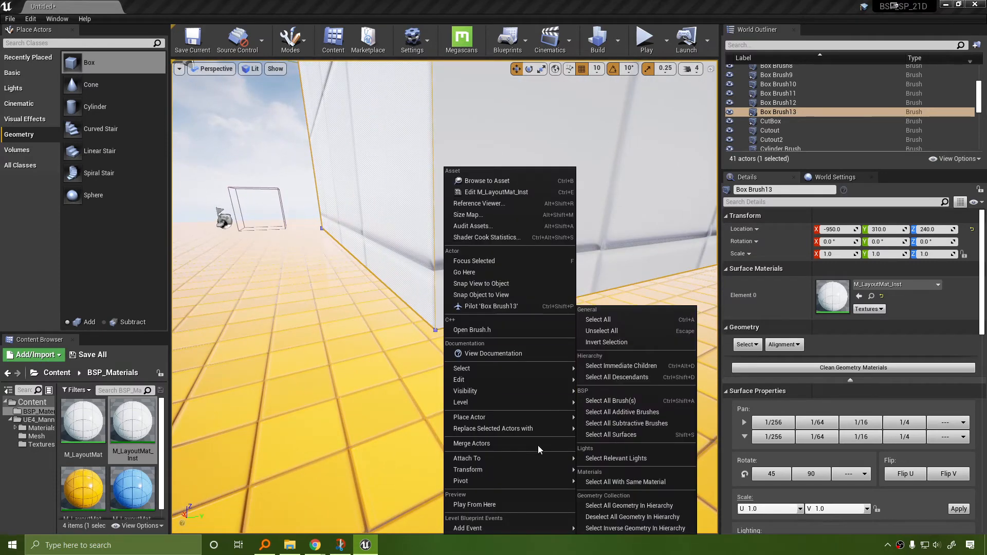
pyautogui.moveTo(530, 480)
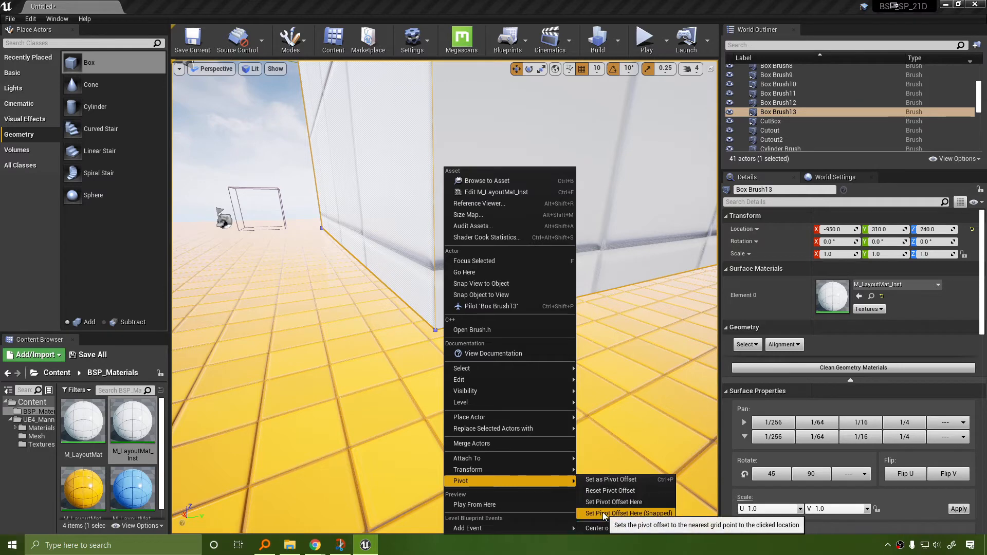
pyautogui.click(622, 513)
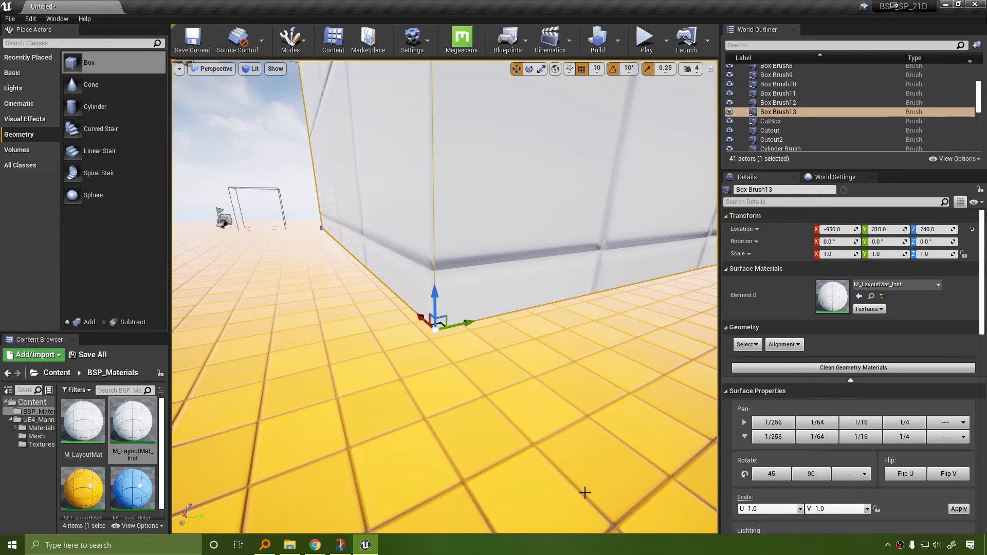
# Deselect the box brush by selecting the floor, and reselect the brush to check its pivot position.
pyautogui.rightClick(439, 340)
pyautogui.click(427, 318)
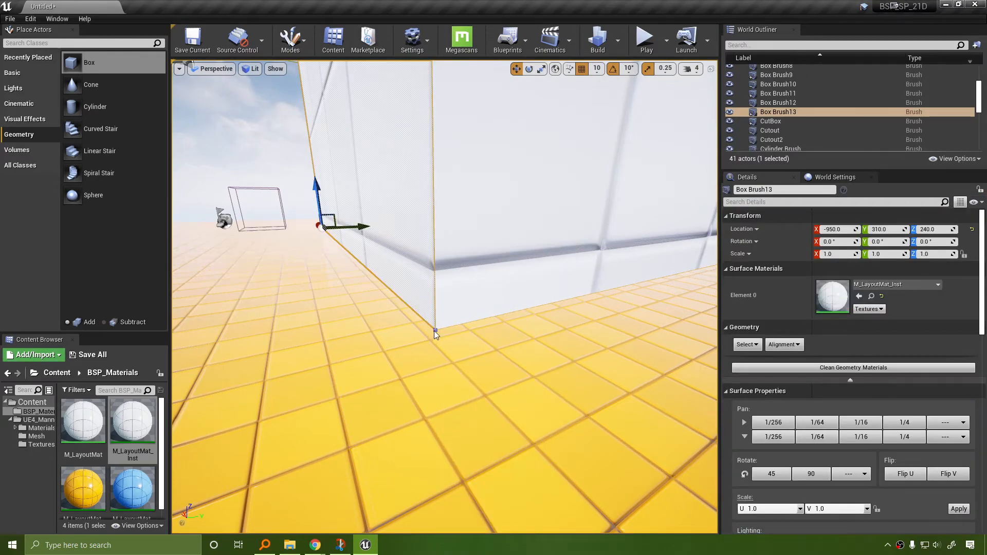
pyautogui.click(511, 258)
pyautogui.moveTo(512, 258)
pyautogui.mouseDown(button='right')
pyautogui.moveTo(463, 277)
pyautogui.moveTo(603, 247)
pyautogui.mouseUp(button='right')
pyautogui.click(603, 247)
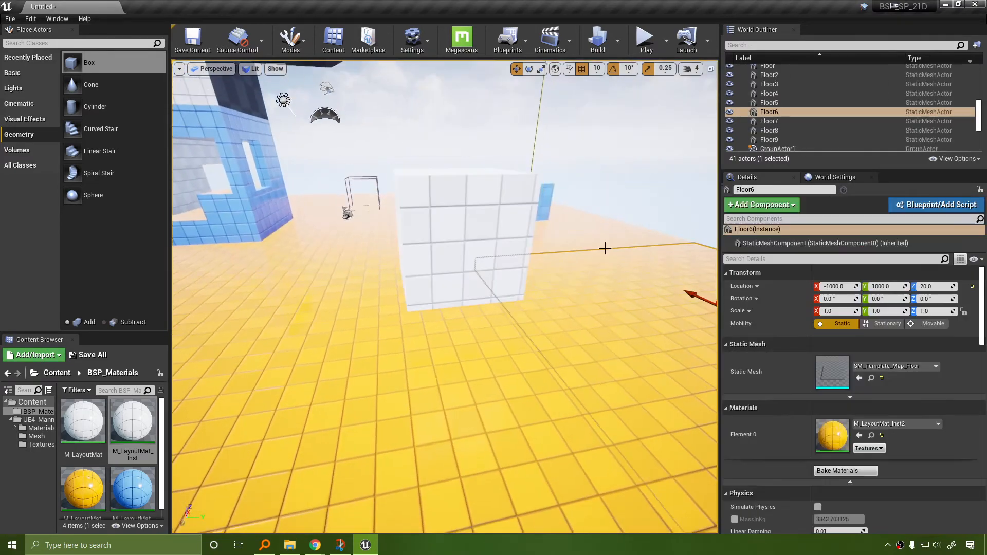
pyautogui.click(522, 205)
pyautogui.moveTo(522, 206)
pyautogui.mouseDown(button='right')
pyautogui.moveTo(545, 264)
pyautogui.moveTo(473, 252)
pyautogui.moveTo(519, 267)
pyautogui.moveTo(457, 263)
pyautogui.moveTo(493, 262)
pyautogui.moveTo(463, 265)
pyautogui.moveTo(442, 288)
pyautogui.moveTo(529, 214)
pyautogui.mouseUp(button='right')
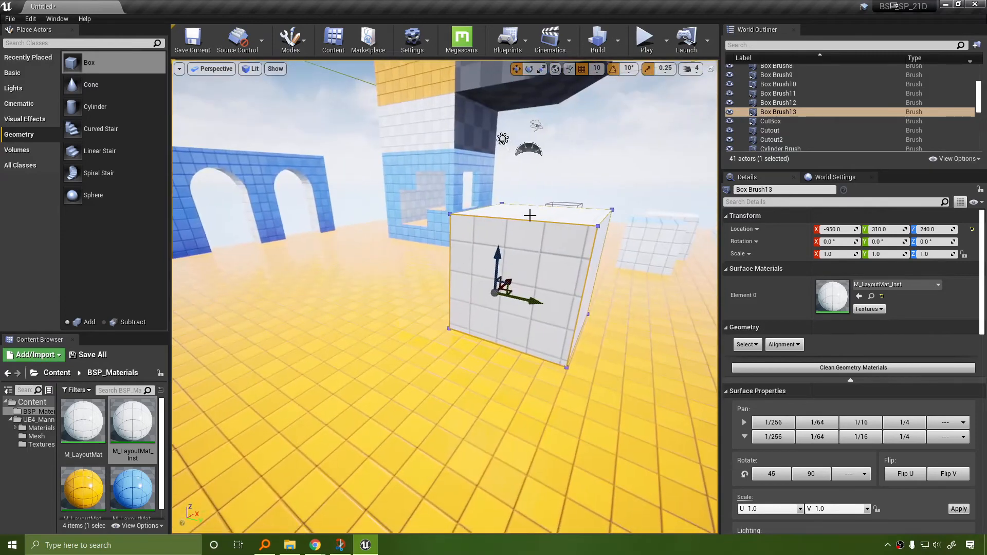
pyautogui.moveTo(542, 249); pyautogui.dragTo(443, 263, button='right')
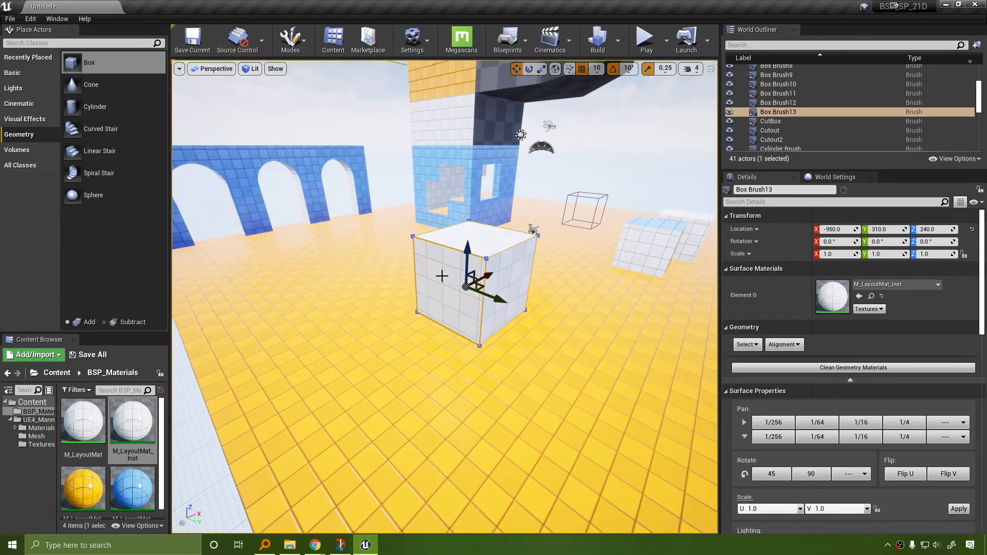
# Switch to the Back view and move the box brush's pivot to its lower corner vertex.
pyautogui.click(216, 69)
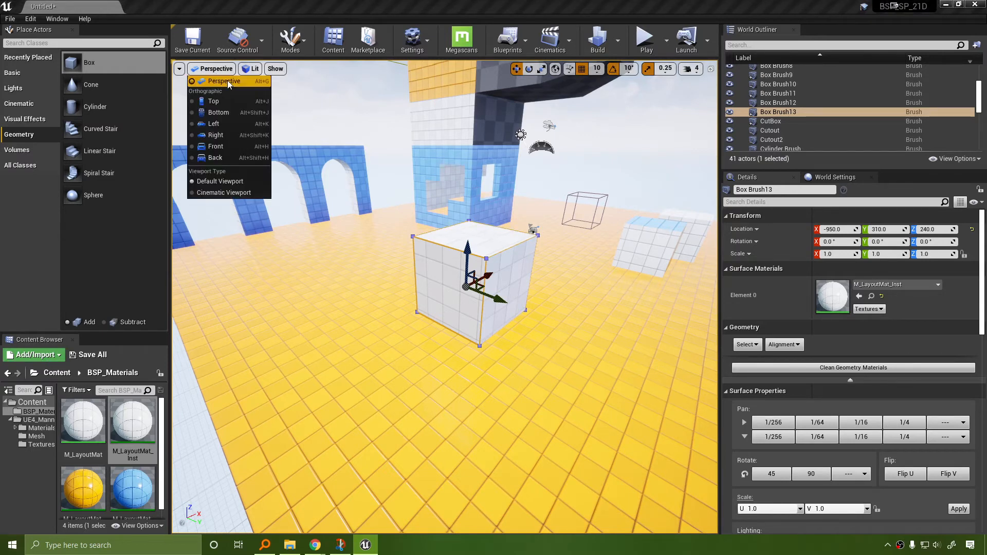
pyautogui.moveTo(480, 365); pyautogui.dragTo(562, 314, button='right')
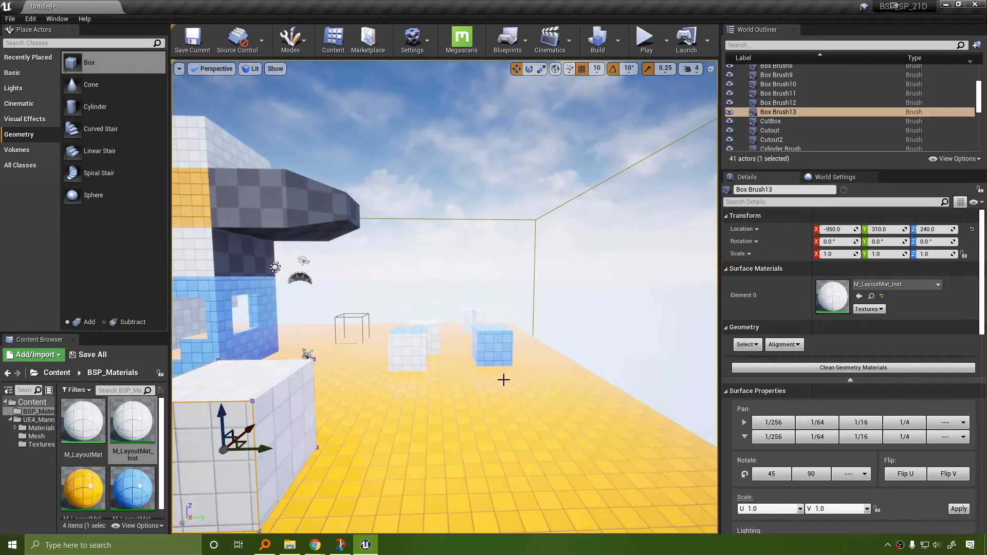
pyautogui.moveTo(503, 380); pyautogui.dragTo(387, 406, button='right')
pyautogui.click(218, 69)
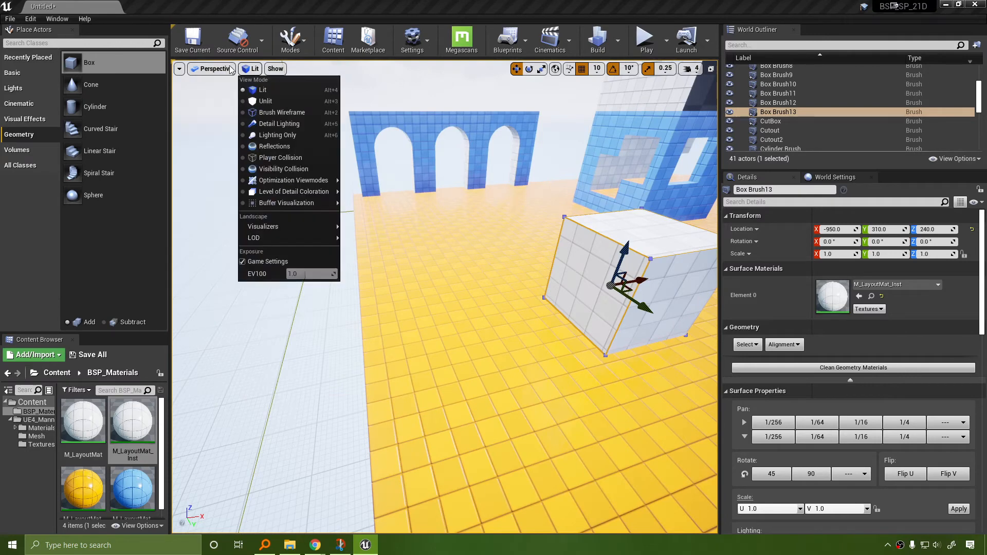
pyautogui.moveTo(208, 72)
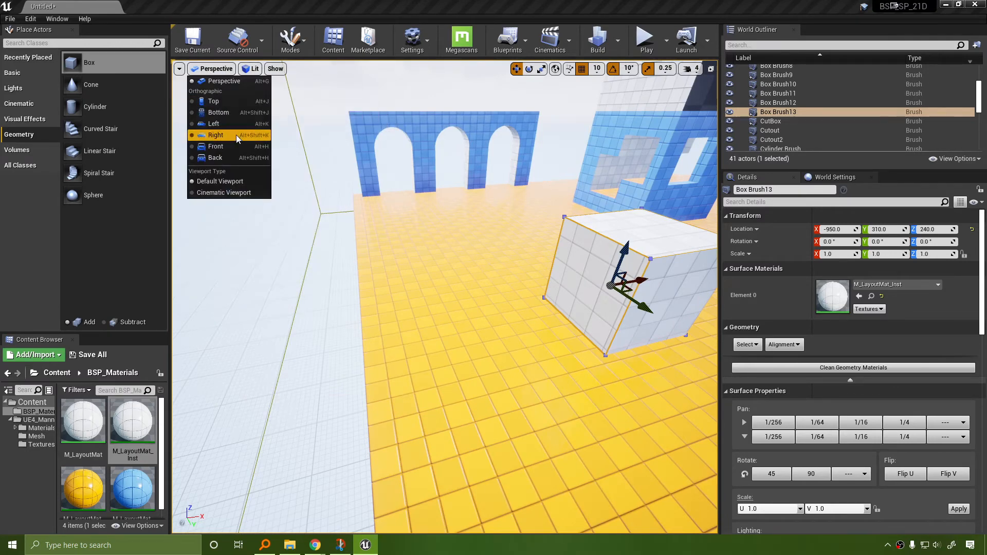
pyautogui.click(237, 156)
pyautogui.moveTo(530, 282)
pyautogui.mouseDown(button='right')
pyautogui.moveTo(501, 231)
pyautogui.moveTo(504, 190)
pyautogui.moveTo(537, 282)
pyautogui.mouseUp(button='right')
pyautogui.click(536, 283)
pyautogui.click(399, 332)
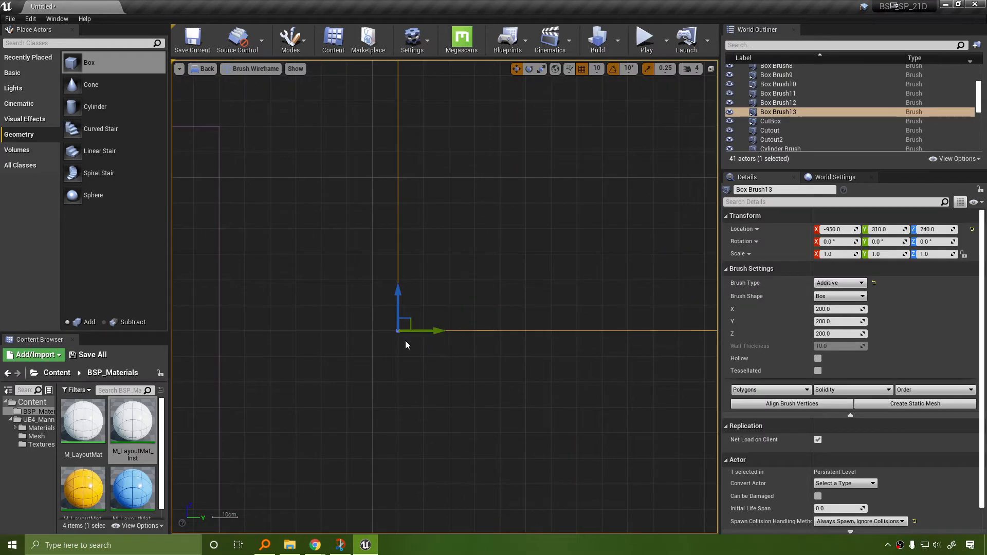
# Clear the selection, marquee-select around the box brush's lower corner and reset the pivot offset.
pyautogui.click(467, 286)
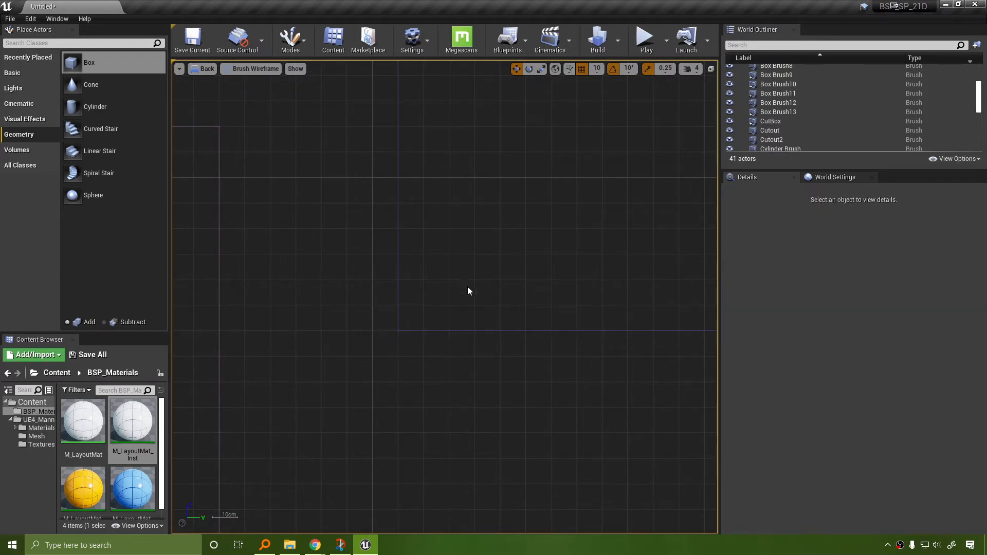
pyautogui.moveTo(467, 285); pyautogui.dragTo(461, 368)
pyautogui.moveTo(500, 337)
pyautogui.mouseDown(button='right')
pyautogui.moveTo(608, 262)
pyautogui.moveTo(569, 322)
pyautogui.mouseUp(button='right')
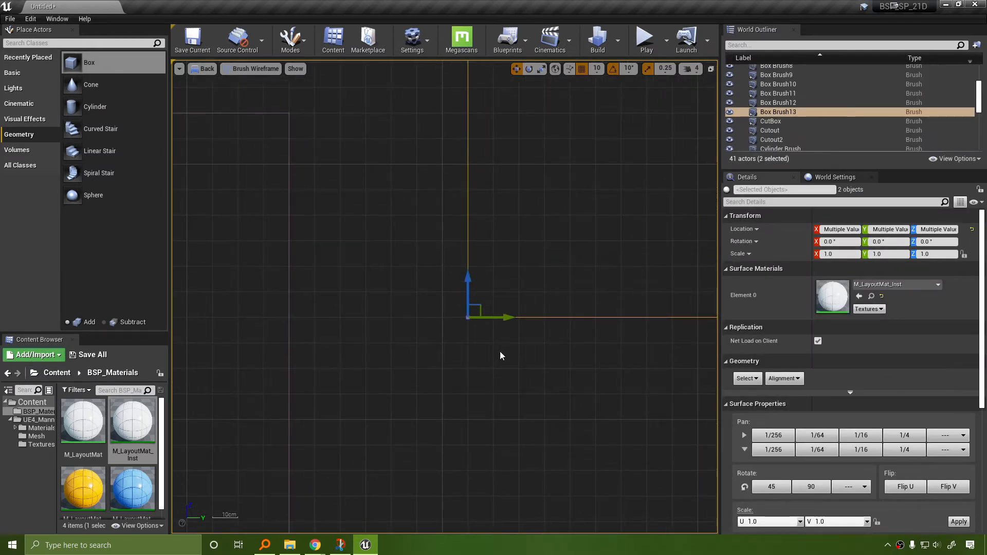
pyautogui.moveTo(502, 352)
pyautogui.mouseDown(button='right')
pyautogui.moveTo(434, 368)
pyautogui.moveTo(402, 417)
pyautogui.moveTo(441, 363)
pyautogui.moveTo(418, 431)
pyautogui.mouseUp(button='right')
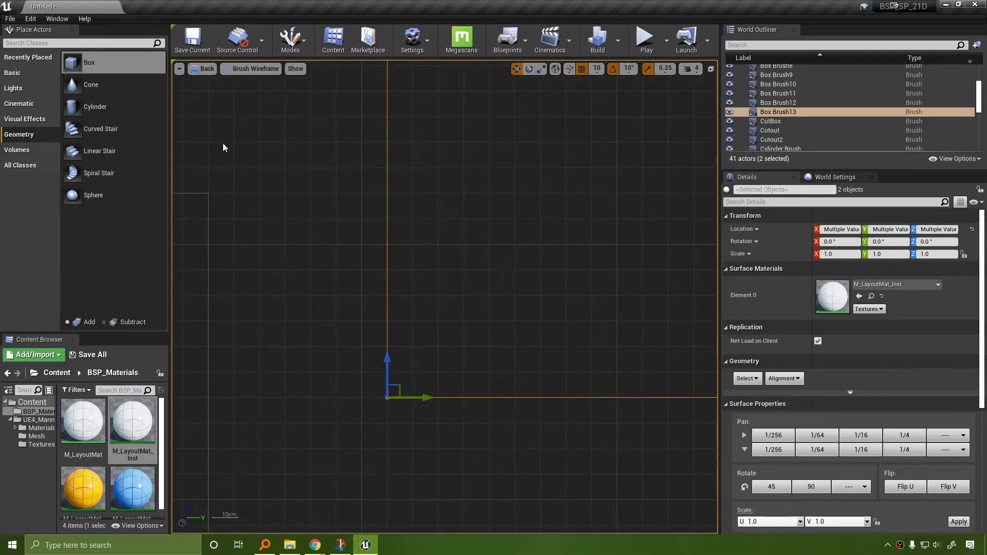
pyautogui.moveTo(457, 282); pyautogui.dragTo(465, 222, button='right')
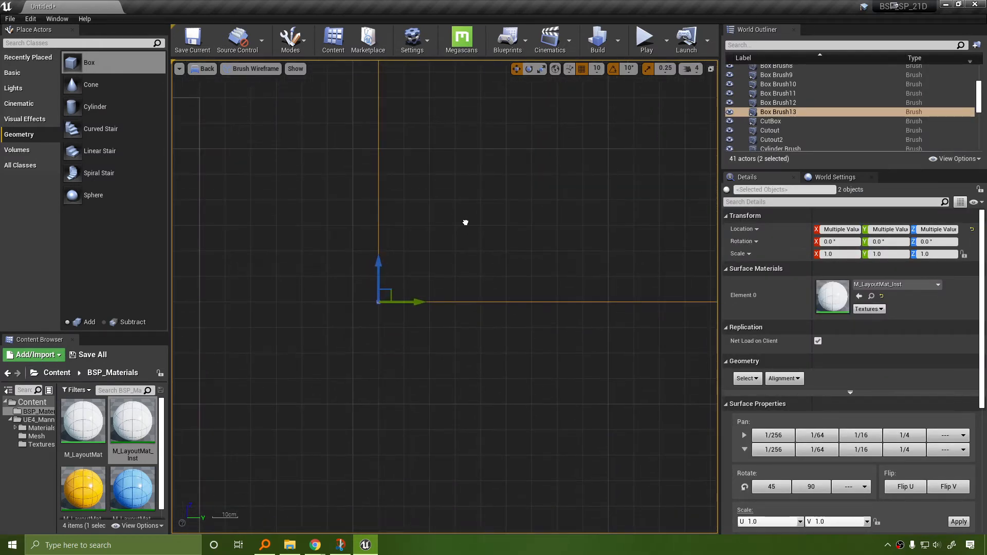
pyautogui.rightClick(372, 302)
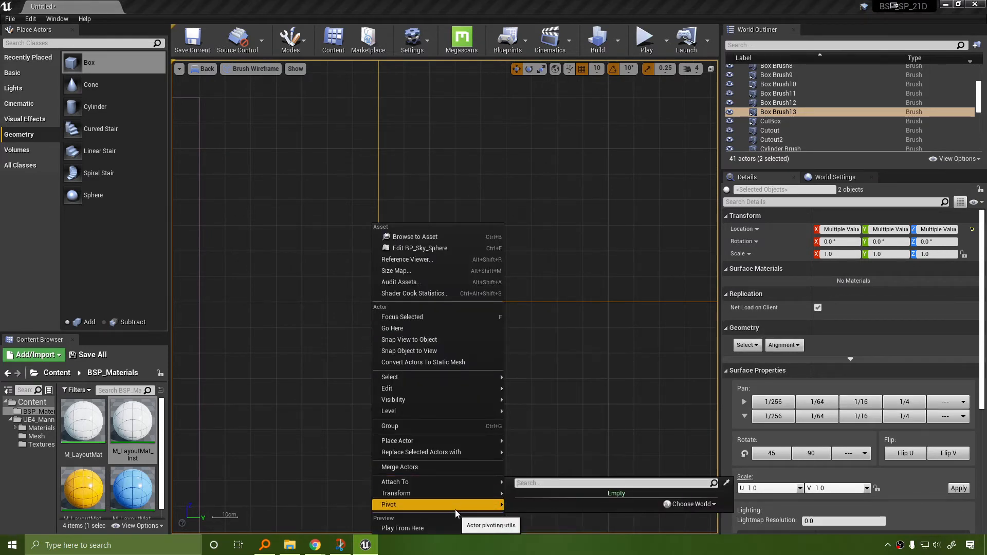
pyautogui.moveTo(454, 509)
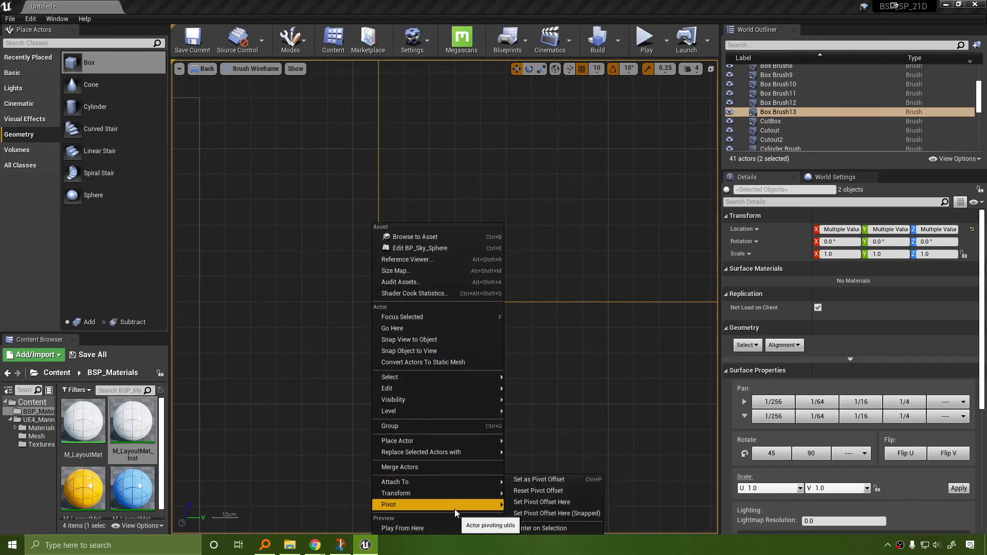
pyautogui.click(574, 495)
# Marquee-select the box brush again, set its lower corner vertex as the pivot offset and return to the Perspective view.
pyautogui.click(302, 333)
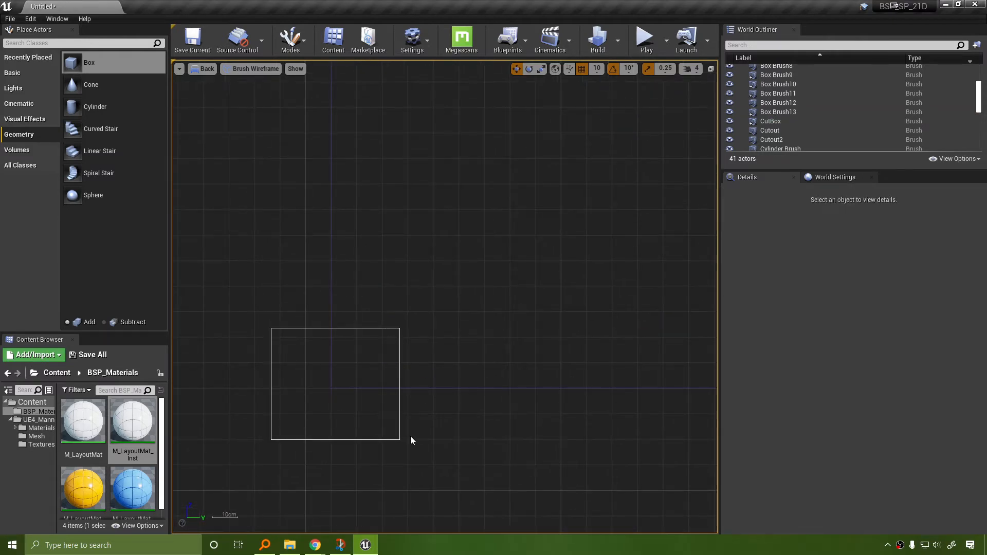
pyautogui.moveTo(410, 436); pyautogui.dragTo(410, 437)
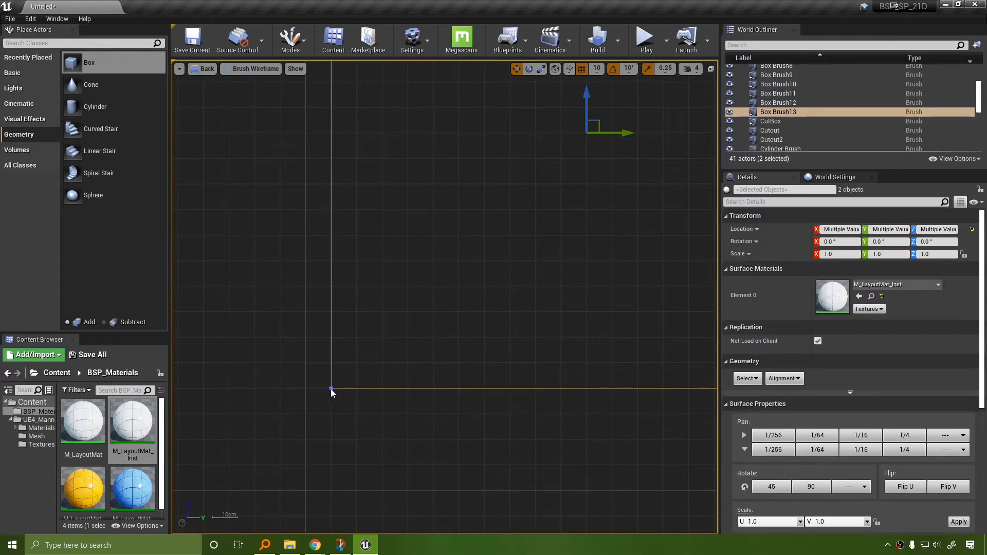
pyautogui.keyDown('alt'); pyautogui.middleClick(331, 389); pyautogui.keyUp('alt')
pyautogui.rightClick(354, 365)
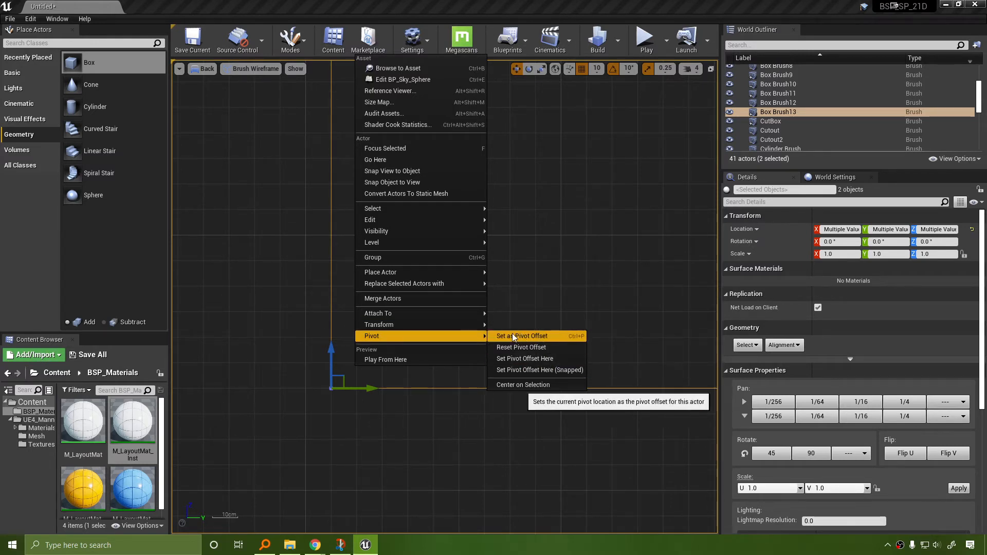
pyautogui.click(540, 336)
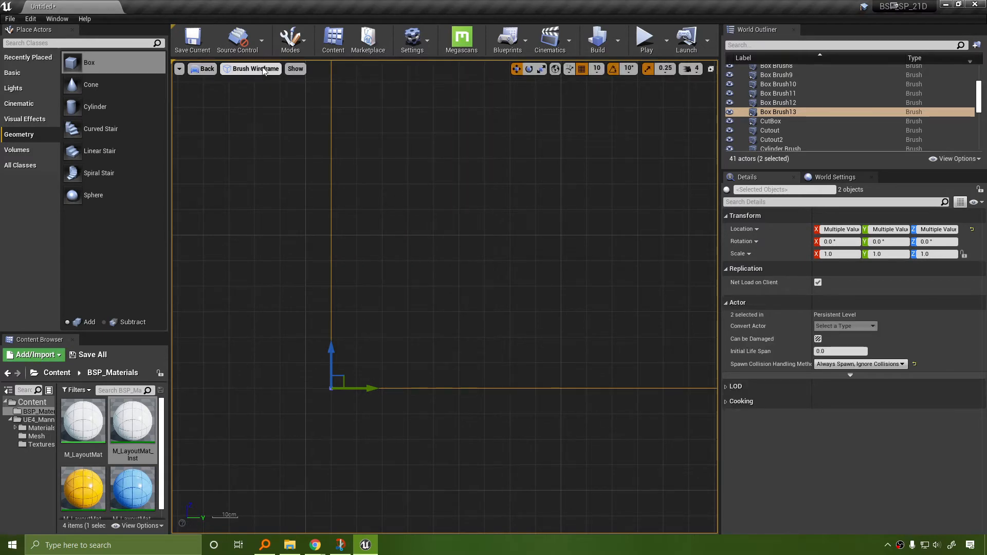
pyautogui.click(205, 69)
pyautogui.click(215, 78)
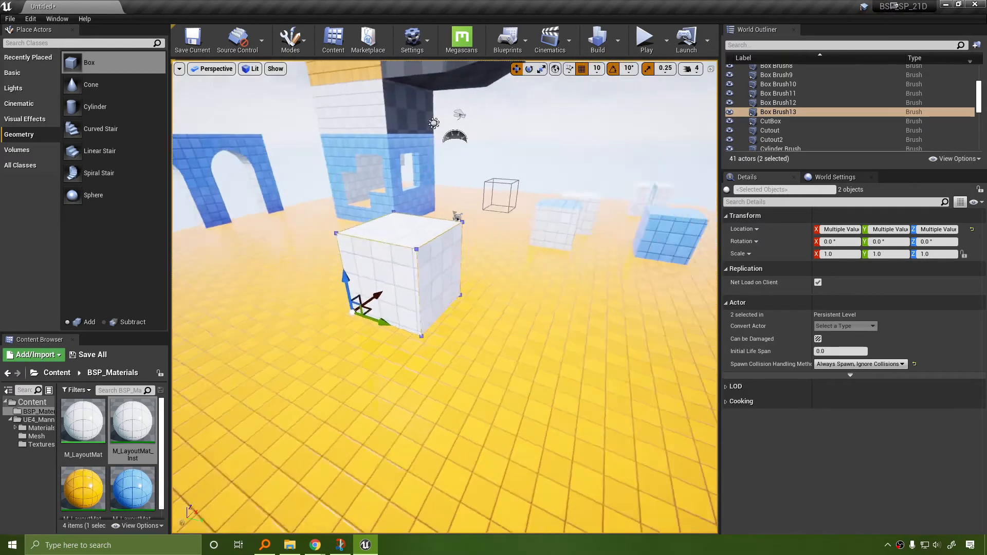
# Select only the large white box brush and reset its pivot offset.
pyautogui.moveTo(588, 273); pyautogui.dragTo(660, 274, button='right')
pyautogui.click(587, 273)
pyautogui.click(549, 241)
pyautogui.moveTo(640, 355); pyautogui.dragTo(641, 355, button='right')
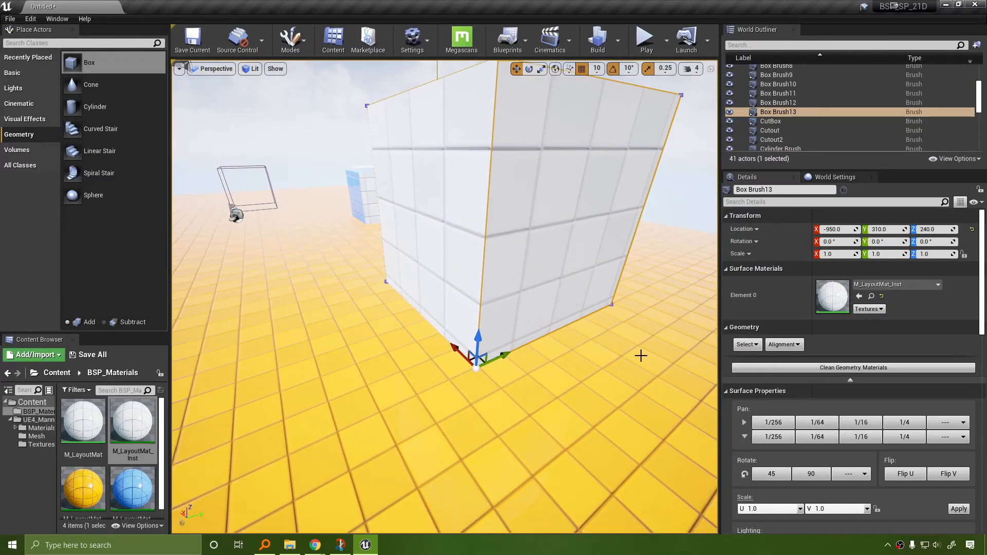
pyautogui.moveTo(640, 356)
pyautogui.mouseDown(button='right')
pyautogui.moveTo(610, 355)
pyautogui.moveTo(627, 359)
pyautogui.mouseUp(button='right')
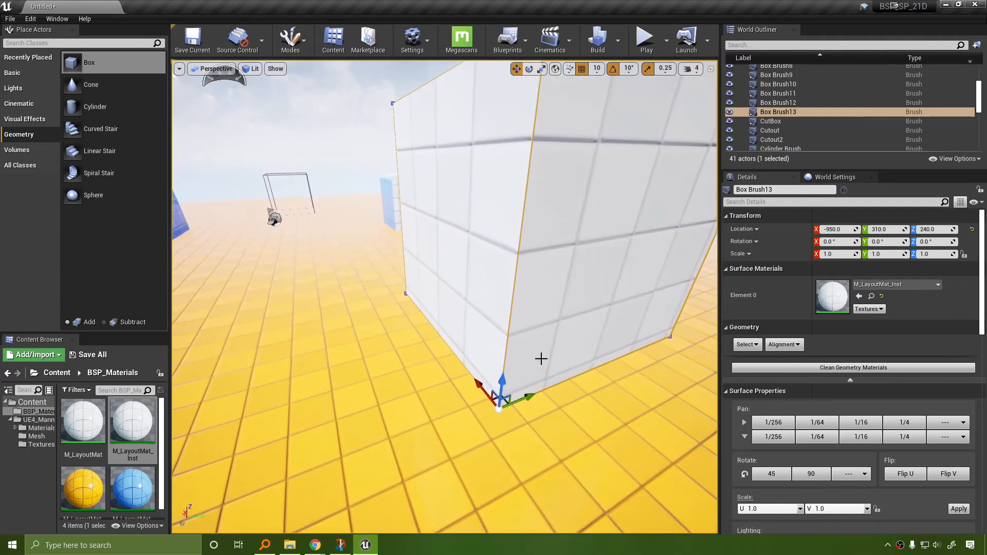
pyautogui.rightClick(559, 323)
pyautogui.moveTo(581, 482)
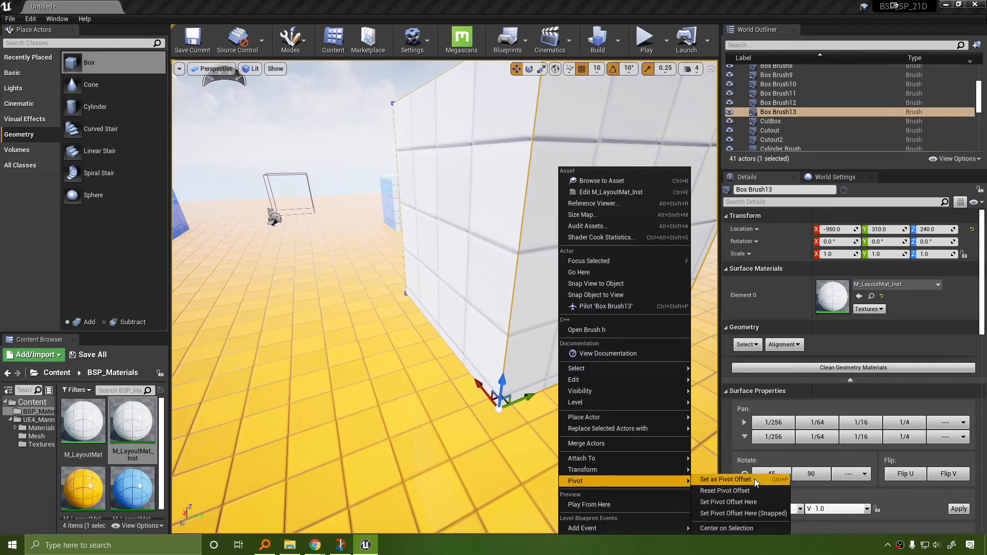
pyautogui.click(753, 491)
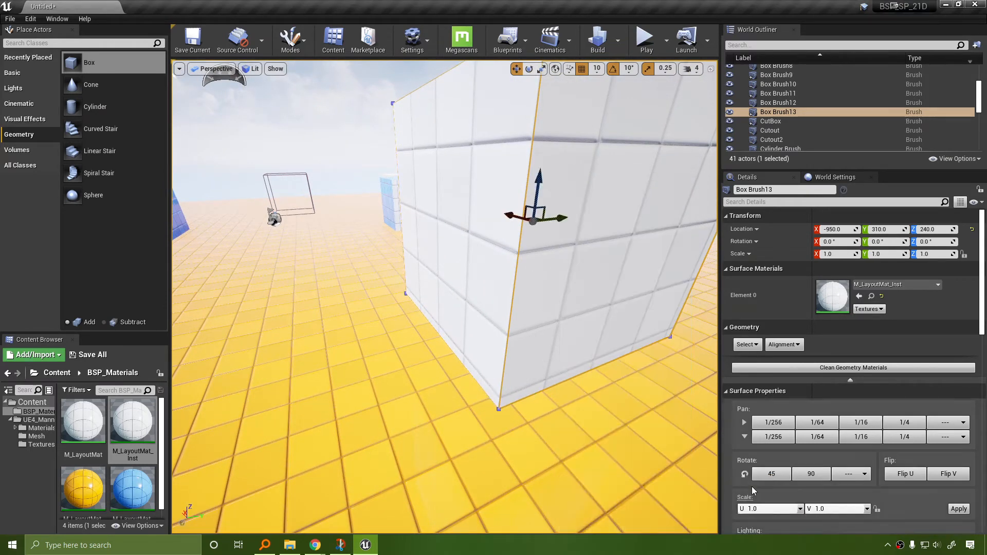
pyautogui.moveTo(668, 462); pyautogui.dragTo(630, 458, button='right')
# Unhide SK_Mannequin_Mobile, move it to X -800, Y -330 on the open floor and rotate it -180° about the vertical axis.
pyautogui.moveTo(444, 297)
pyautogui.mouseDown(button='right')
pyautogui.moveTo(453, 275)
pyautogui.moveTo(557, 221)
pyautogui.moveTo(550, 236)
pyautogui.moveTo(704, 247)
pyautogui.moveTo(694, 268)
pyautogui.moveTo(740, 280)
pyautogui.moveTo(792, 277)
pyautogui.moveTo(778, 265)
pyautogui.moveTo(802, 267)
pyautogui.mouseUp(button='right')
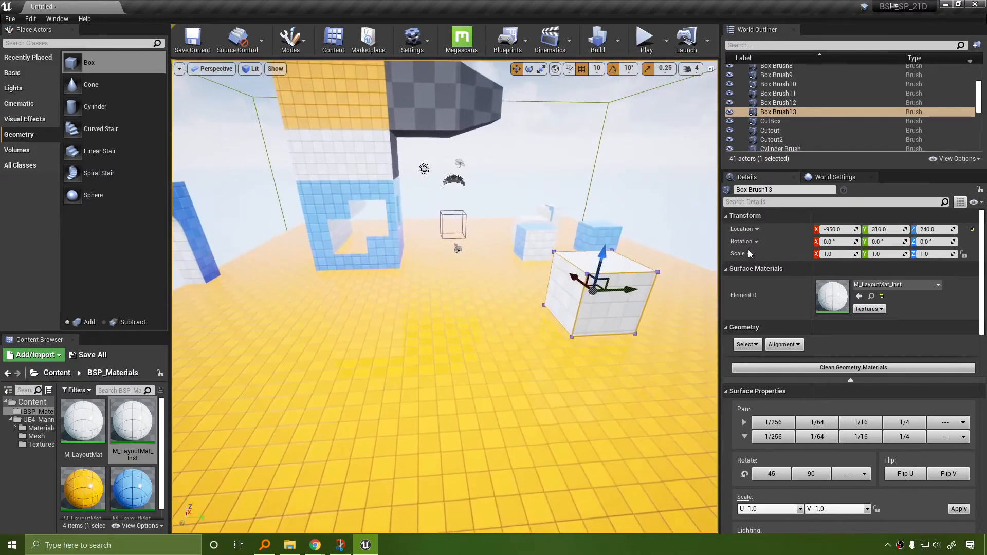
pyautogui.scroll(5, 794, 94)
pyautogui.scroll(-8, 798, 106)
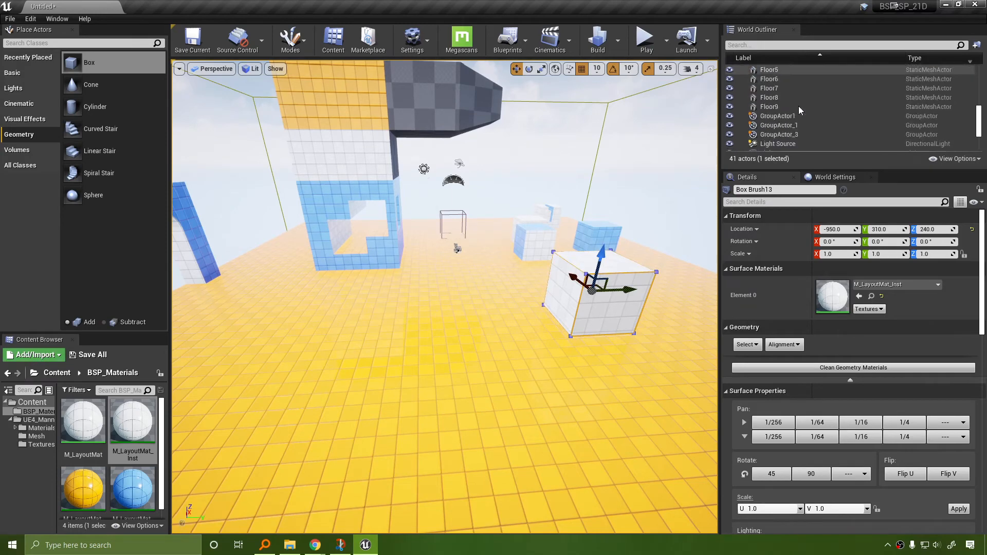
pyautogui.scroll(-3, 829, 128)
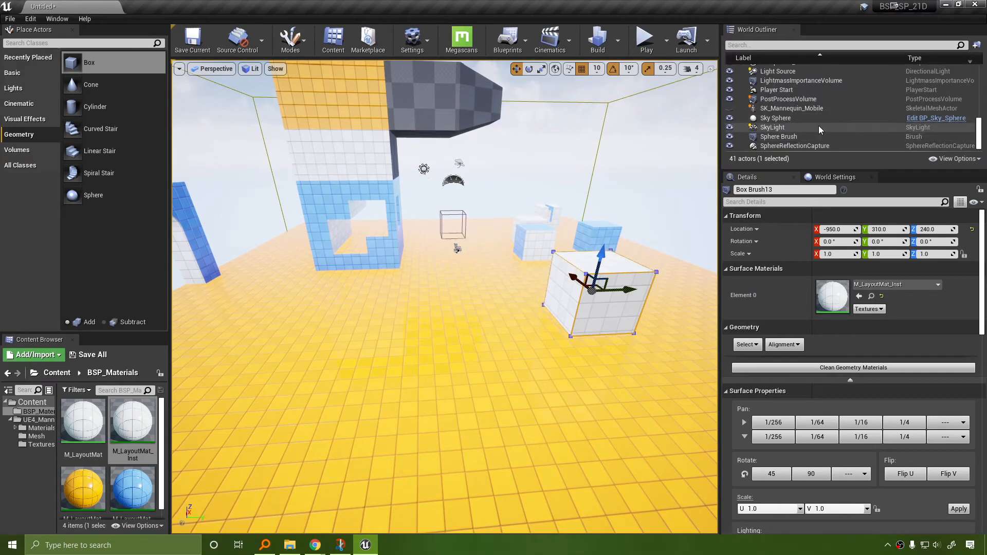
pyautogui.click(729, 108)
pyautogui.click(485, 247)
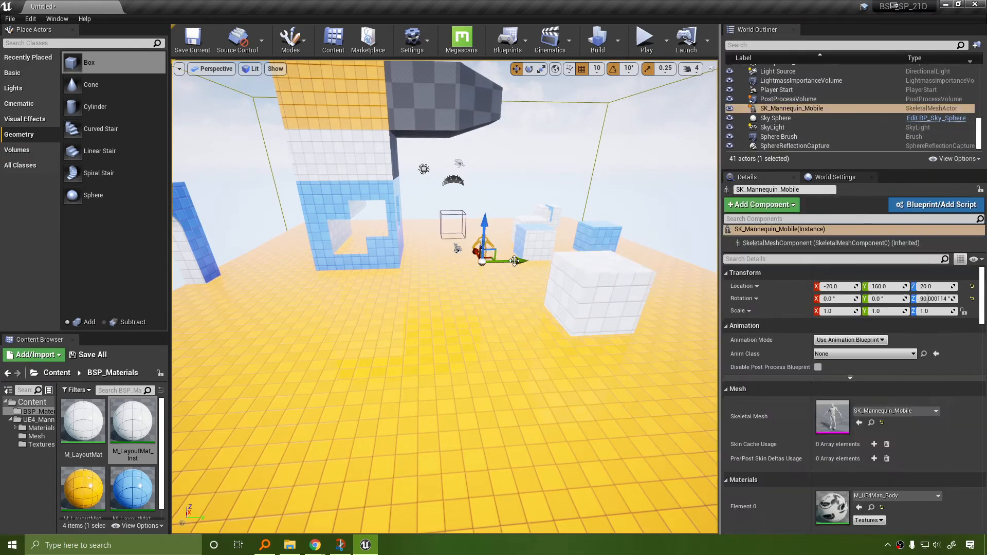
pyautogui.moveTo(474, 250); pyautogui.dragTo(401, 313)
pyautogui.press('e')
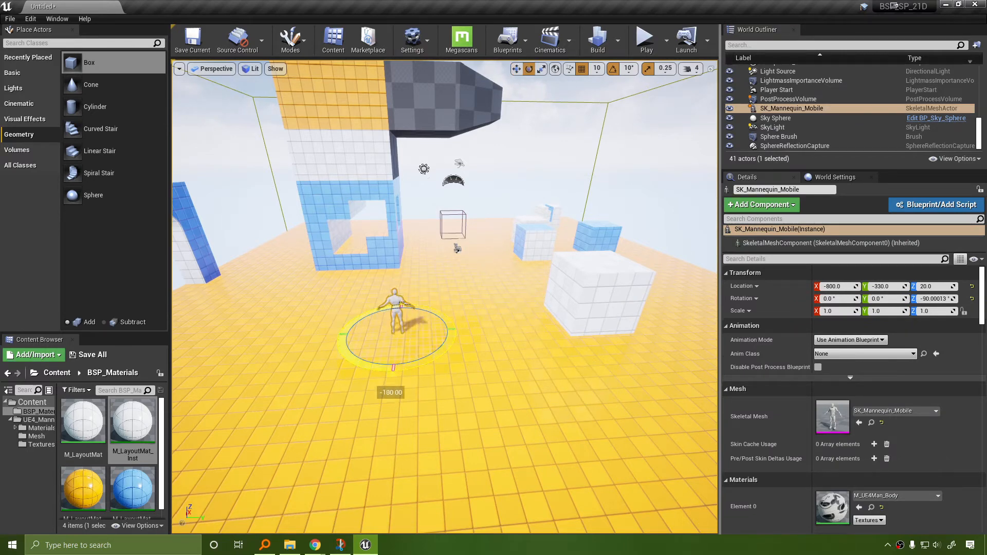
# Select the blue arch wall group to examine its pivot and corner placement, and reselect the white box brush.
pyautogui.moveTo(406, 319)
pyautogui.mouseDown(button='right')
pyautogui.moveTo(288, 323)
pyautogui.moveTo(380, 322)
pyautogui.moveTo(463, 362)
pyautogui.moveTo(421, 360)
pyautogui.mouseUp(button='right')
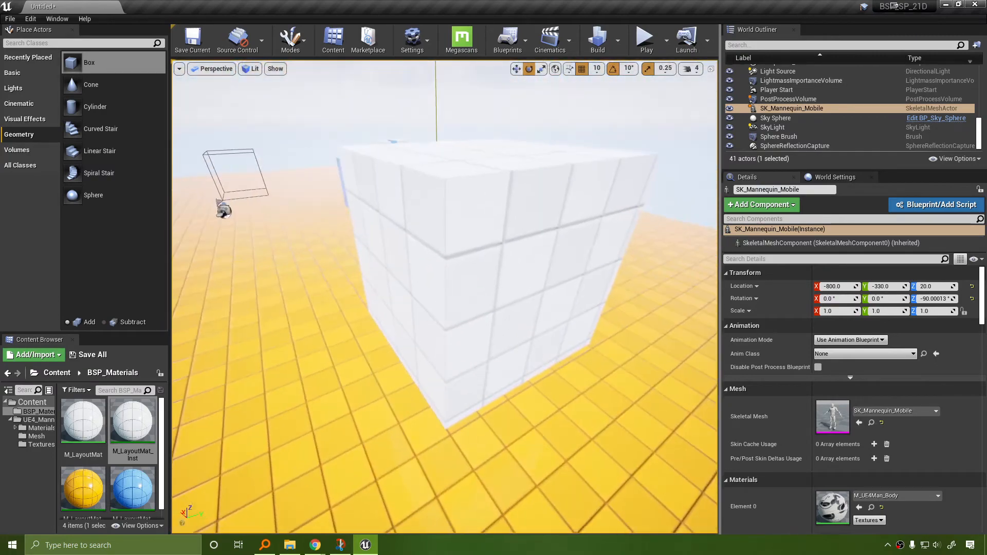
pyautogui.click(504, 377)
pyautogui.moveTo(658, 418); pyautogui.dragTo(504, 381, button='right')
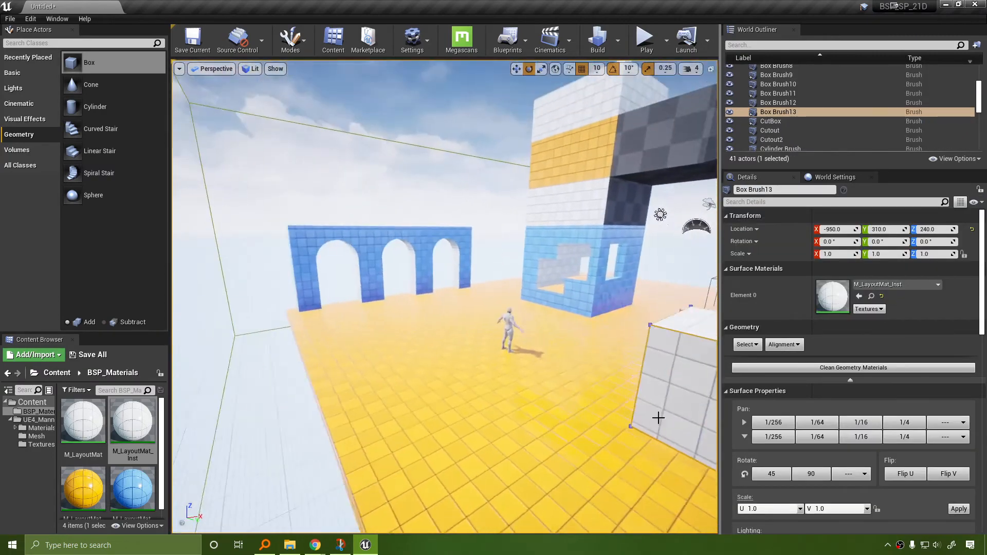
pyautogui.moveTo(329, 236); pyautogui.dragTo(400, 373, button='right')
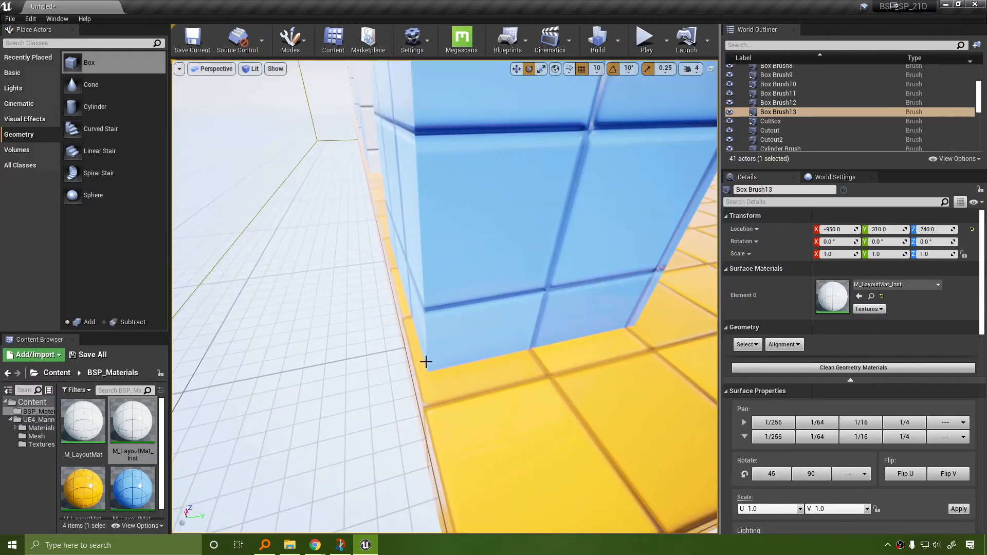
pyautogui.moveTo(604, 145)
pyautogui.mouseDown(button='right')
pyautogui.moveTo(612, 77)
pyautogui.moveTo(581, 87)
pyautogui.mouseUp(button='right')
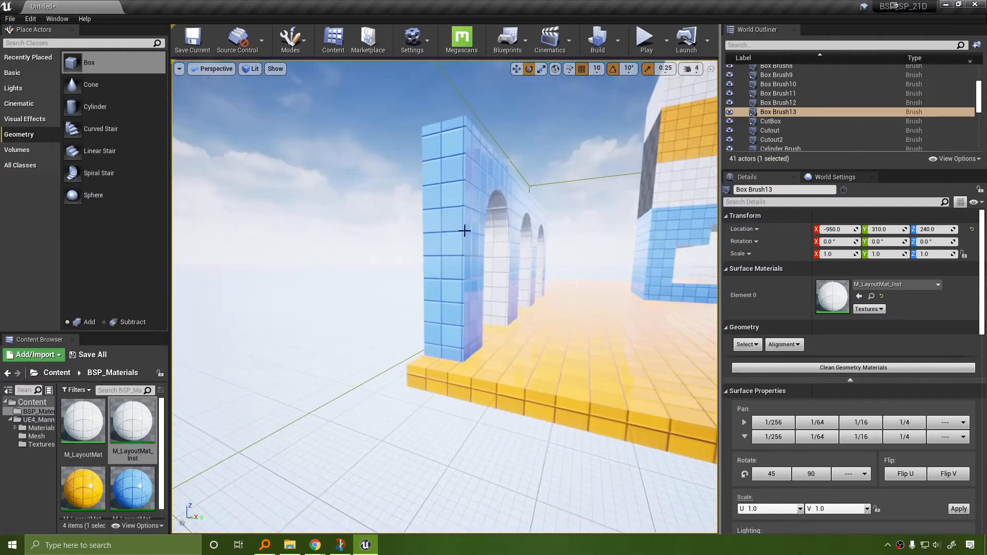
pyautogui.click(464, 229)
pyautogui.press('w')
pyautogui.moveTo(464, 229); pyautogui.dragTo(505, 227, button='right')
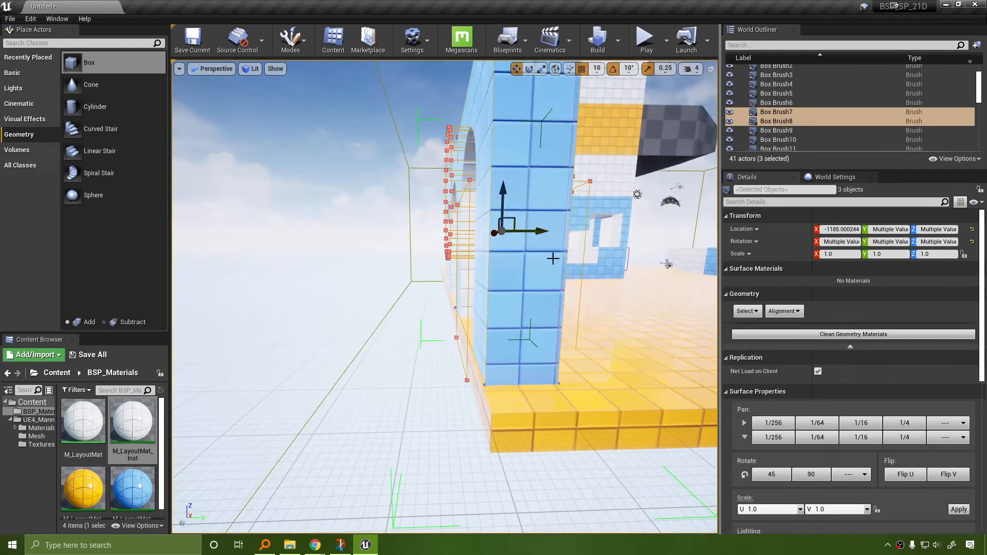
pyautogui.moveTo(553, 258); pyautogui.dragTo(530, 245, button='right')
pyautogui.moveTo(507, 115)
pyautogui.mouseDown(button='right')
pyautogui.moveTo(524, 116)
pyautogui.moveTo(507, 114)
pyautogui.mouseUp(button='right')
pyautogui.moveTo(523, 212); pyautogui.dragTo(581, 203, button='right')
pyautogui.moveTo(476, 251)
pyautogui.mouseDown(button='right')
pyautogui.moveTo(499, 287)
pyautogui.moveTo(463, 277)
pyautogui.moveTo(348, 198)
pyautogui.mouseUp(button='right')
pyautogui.click(476, 251)
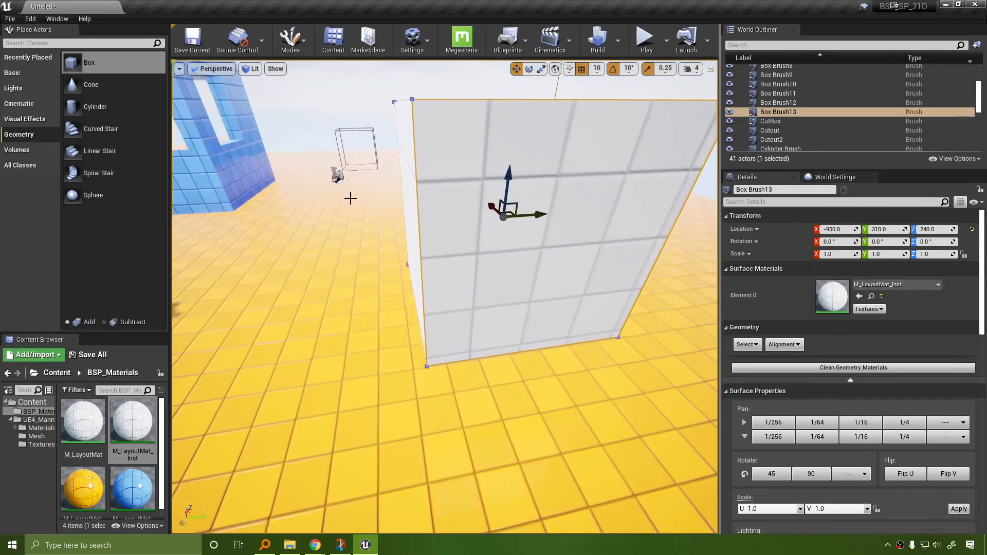
# Switch to the Back view, reselect the white box brush and place its pivot on the lower corner vertex.
pyautogui.click(206, 71)
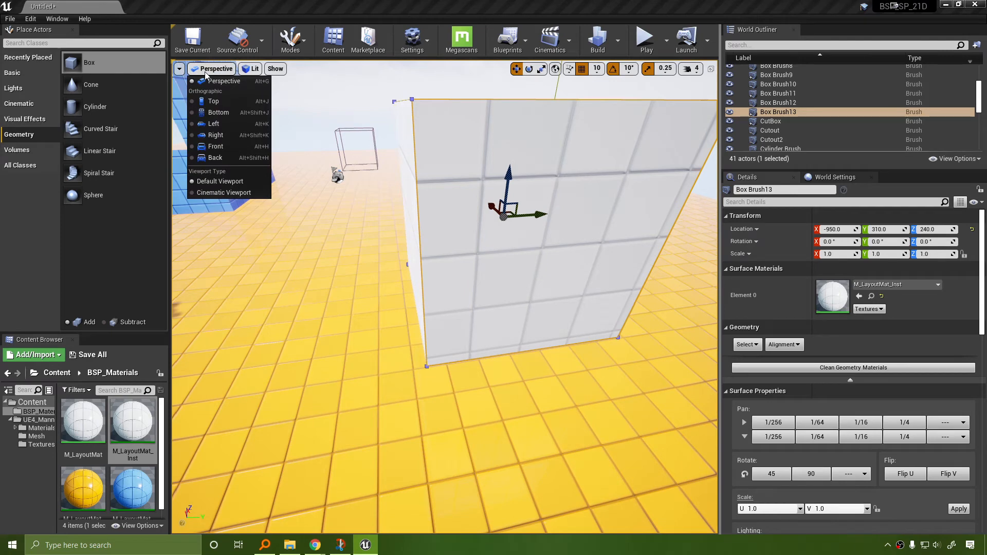
pyautogui.click(236, 157)
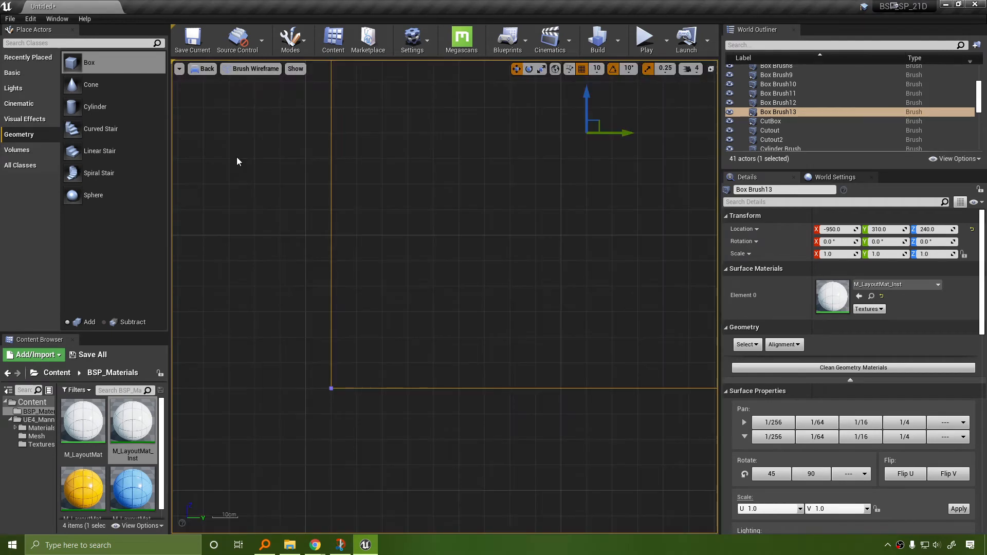
pyautogui.click(489, 260)
pyautogui.scroll(-1, 483, 260)
pyautogui.click(434, 316)
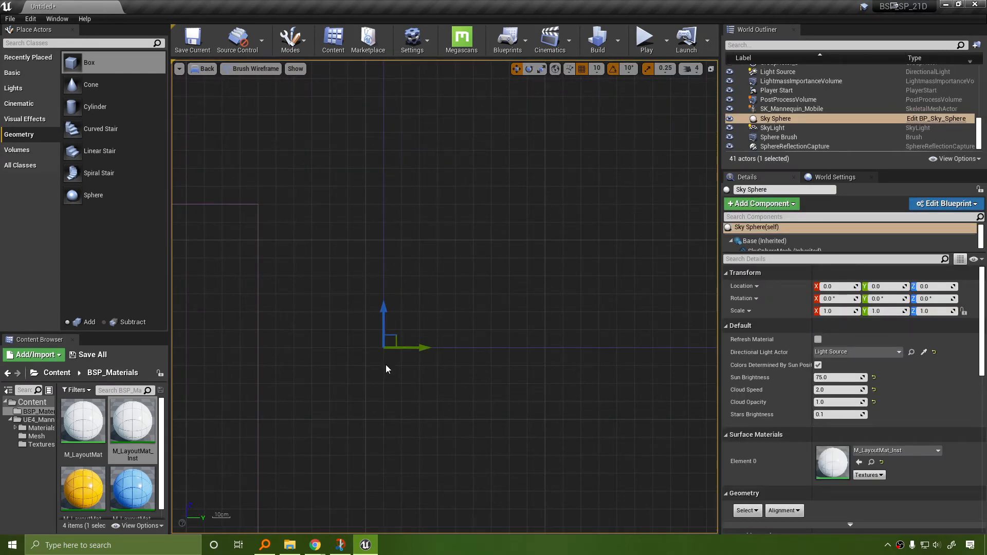
pyautogui.click(413, 358)
pyautogui.click(440, 348)
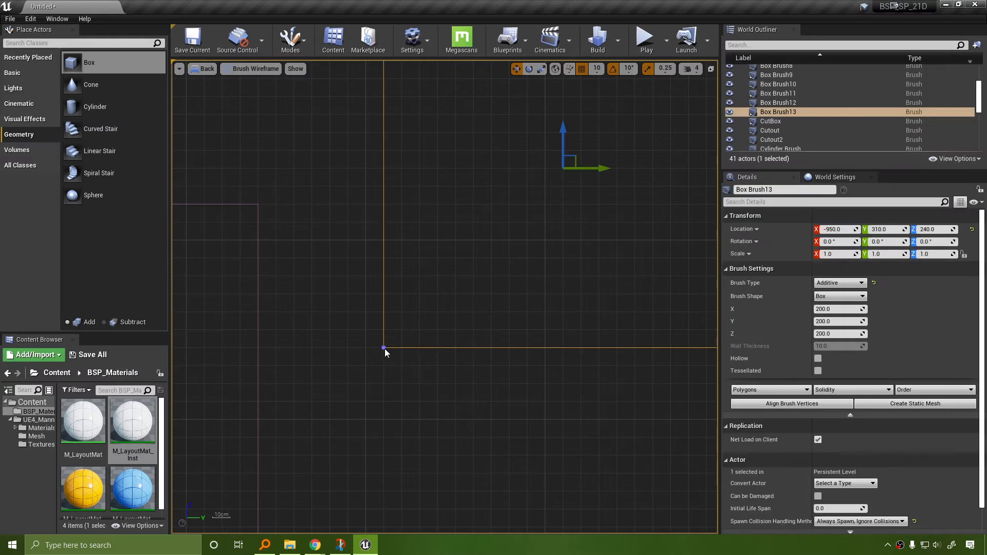
pyautogui.click(384, 348)
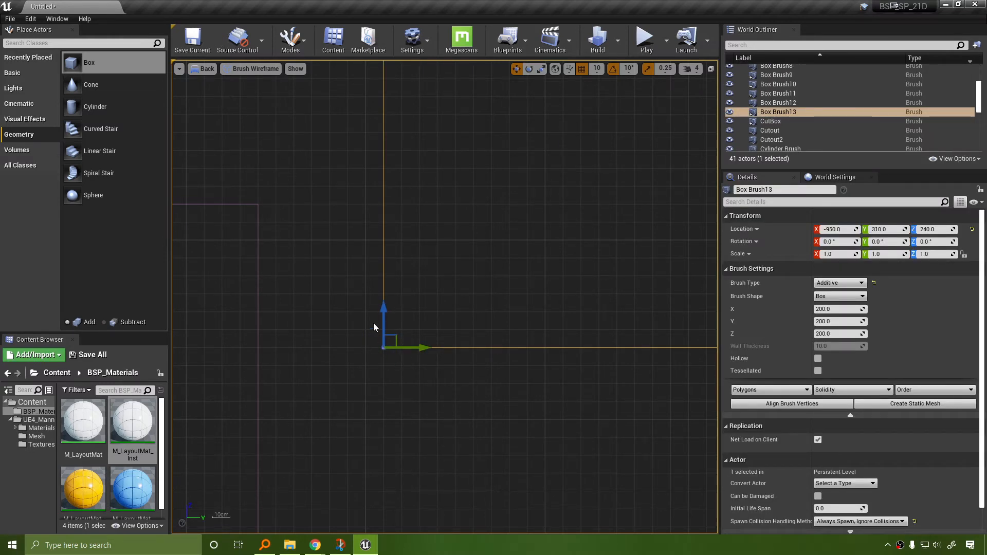
# Store the lower corner vertex as the box brush's pivot offset and return to the Perspective view.
pyautogui.rightClick(416, 312)
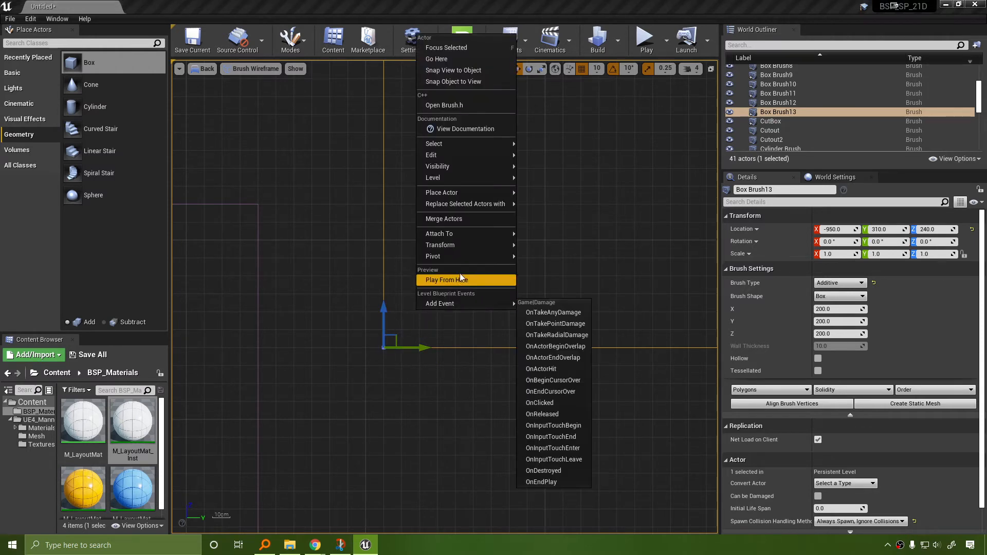
pyautogui.moveTo(489, 262)
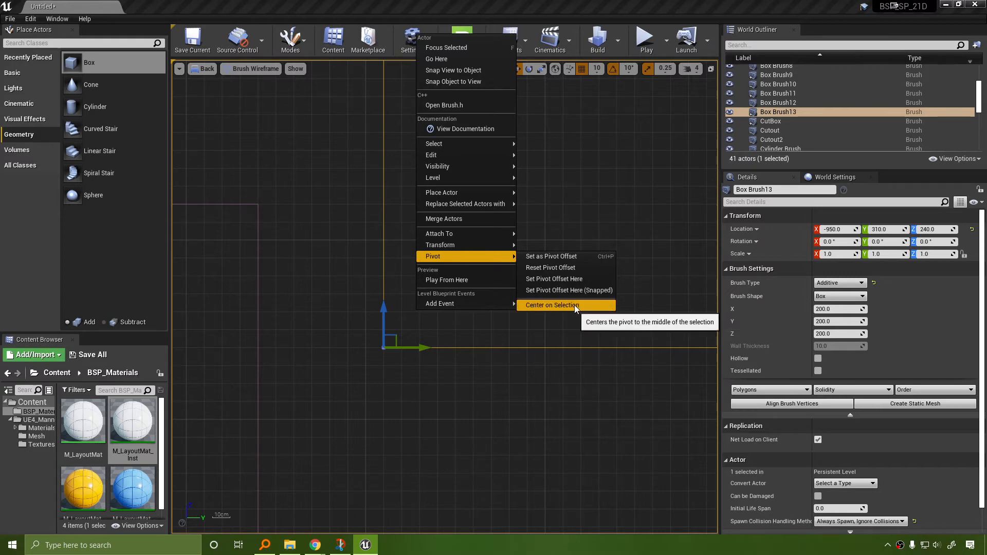
pyautogui.click(576, 260)
pyautogui.click(207, 70)
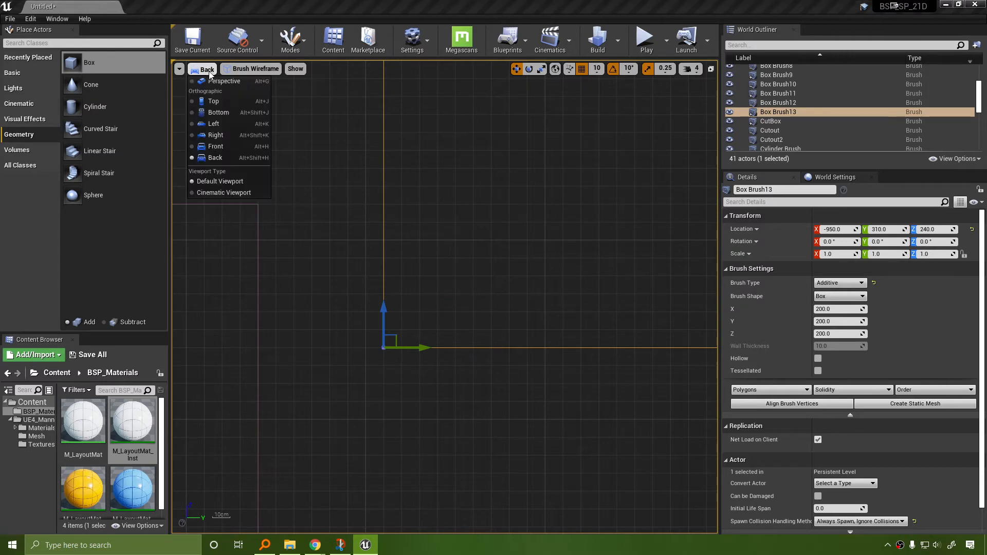
pyautogui.click(222, 85)
pyautogui.moveTo(636, 311); pyautogui.dragTo(663, 311, button='right')
pyautogui.click(546, 295)
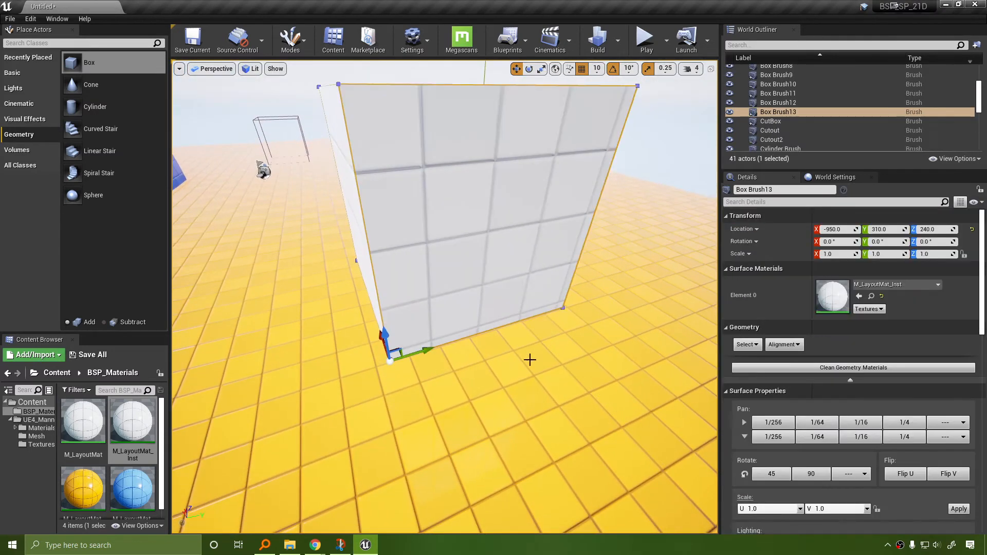
# Lower the white box brush onto the floor and reselect it to bring back its corner pivot.
pyautogui.moveTo(529, 359); pyautogui.dragTo(501, 359, button='right')
pyautogui.press('s')
pyautogui.moveTo(390, 321); pyautogui.dragTo(385, 303, button='right')
pyautogui.press('d')
pyautogui.click(390, 320)
pyautogui.hotkey('ctrl', 'z')
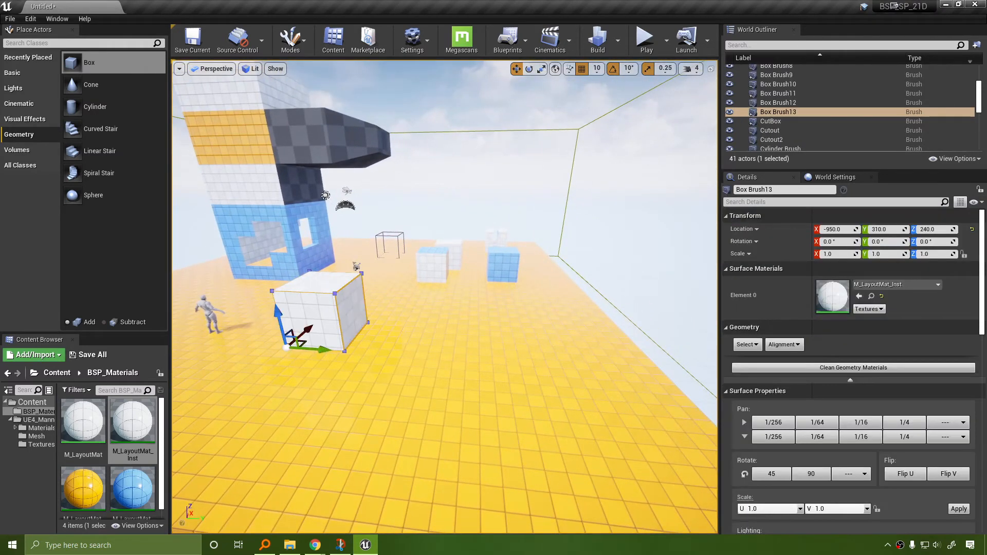
pyautogui.click(383, 313)
pyautogui.hotkey('ctrl', 'z')
pyautogui.click(384, 313)
pyautogui.hotkey('ctrl', 'z')
pyautogui.moveTo(483, 353)
pyautogui.mouseDown(button='right')
pyautogui.moveTo(399, 346)
pyautogui.moveTo(393, 333)
pyautogui.mouseUp(button='right')
pyautogui.hotkey('ctrl', 'z')
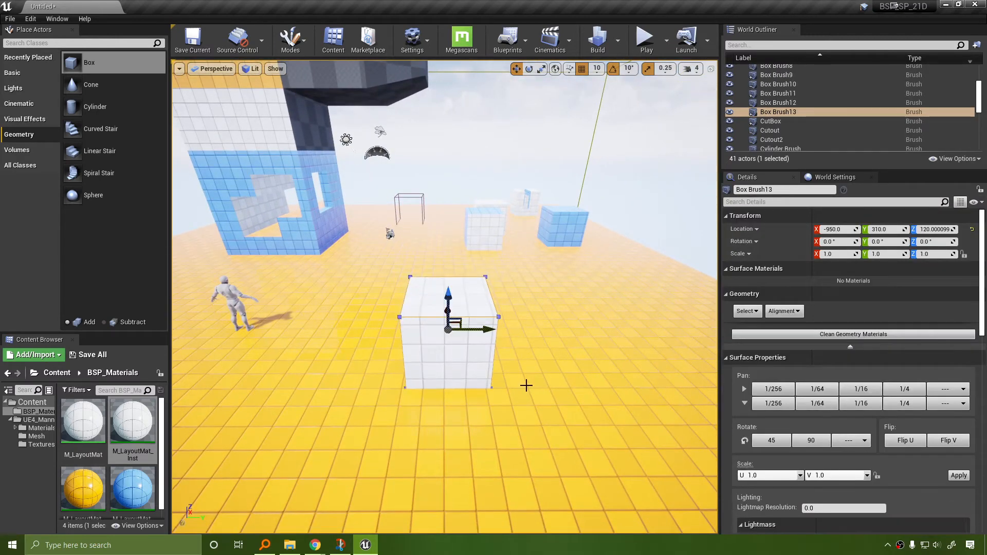
pyautogui.press('d')
pyautogui.moveTo(492, 384); pyautogui.dragTo(439, 393, button='right')
pyautogui.click(515, 394)
pyautogui.click(514, 391)
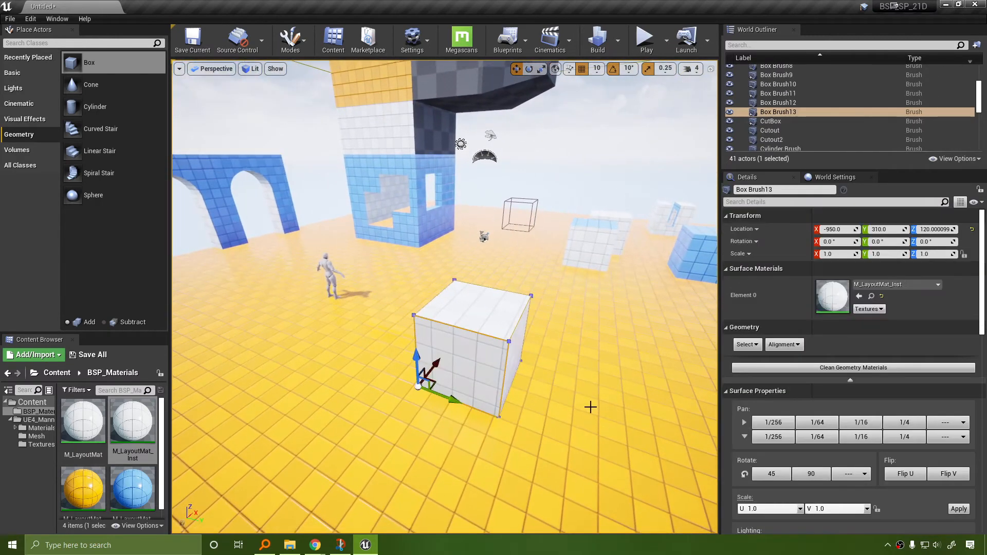
# Rotate the white box brush -90° about the vertical axis around its corner pivot.
pyautogui.moveTo(589, 404); pyautogui.dragTo(555, 426, button='right')
pyautogui.press('d')
pyautogui.moveTo(427, 341); pyautogui.dragTo(427, 341, button='right')
pyautogui.press('e')
pyautogui.moveTo(431, 349); pyautogui.dragTo(360, 348)
pyautogui.press('d')
pyautogui.moveTo(468, 316); pyautogui.dragTo(412, 331, button='right')
# Move the white box brush along X to -1400 so its corner pivot meets the floor's edge.
pyautogui.press('w')
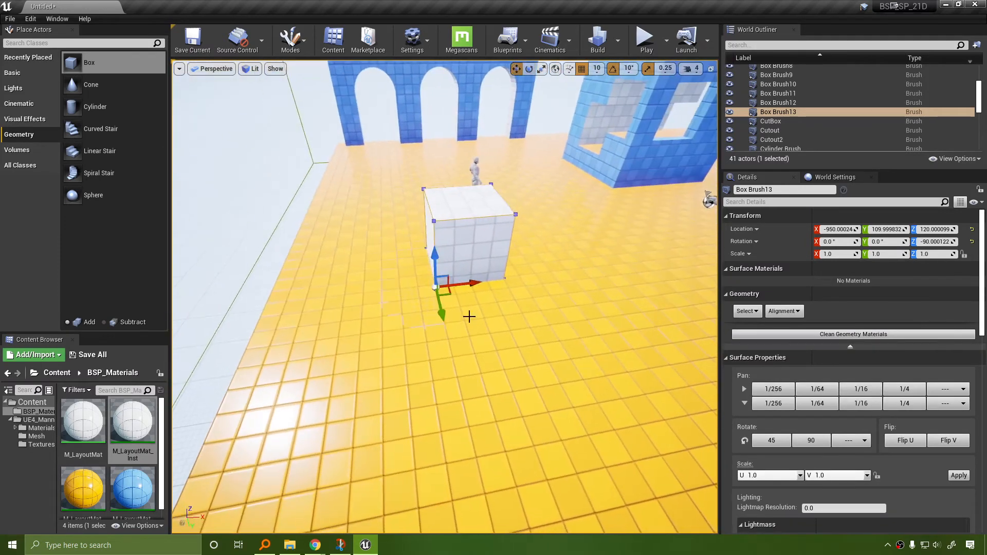
pyautogui.moveTo(473, 285); pyautogui.dragTo(301, 294)
pyautogui.moveTo(388, 351); pyautogui.dragTo(388, 351, button='right')
pyautogui.press('w')
pyautogui.moveTo(511, 315); pyautogui.dragTo(524, 308)
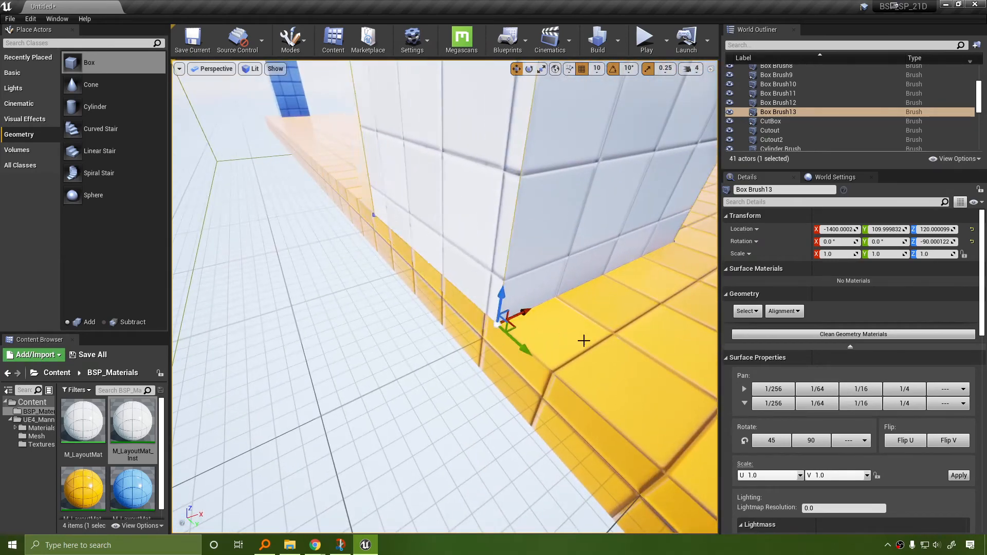
pyautogui.press('w')
pyautogui.moveTo(583, 340)
pyautogui.mouseDown(button='right')
pyautogui.moveTo(539, 313)
pyautogui.moveTo(555, 269)
pyautogui.mouseUp(button='right')
# Select the white box brush with the slot cutout near the far edge of the floor.
pyautogui.press('s')
pyautogui.press('e')
pyautogui.press('s')
pyautogui.press('w')
pyautogui.moveTo(283, 411)
pyautogui.mouseDown(button='right')
pyautogui.moveTo(286, 437)
pyautogui.moveTo(354, 416)
pyautogui.moveTo(349, 401)
pyautogui.moveTo(319, 403)
pyautogui.mouseUp(button='right')
pyautogui.press('s')
pyautogui.press('w')
pyautogui.moveTo(394, 410); pyautogui.dragTo(421, 417, button='right')
pyautogui.click(448, 383)
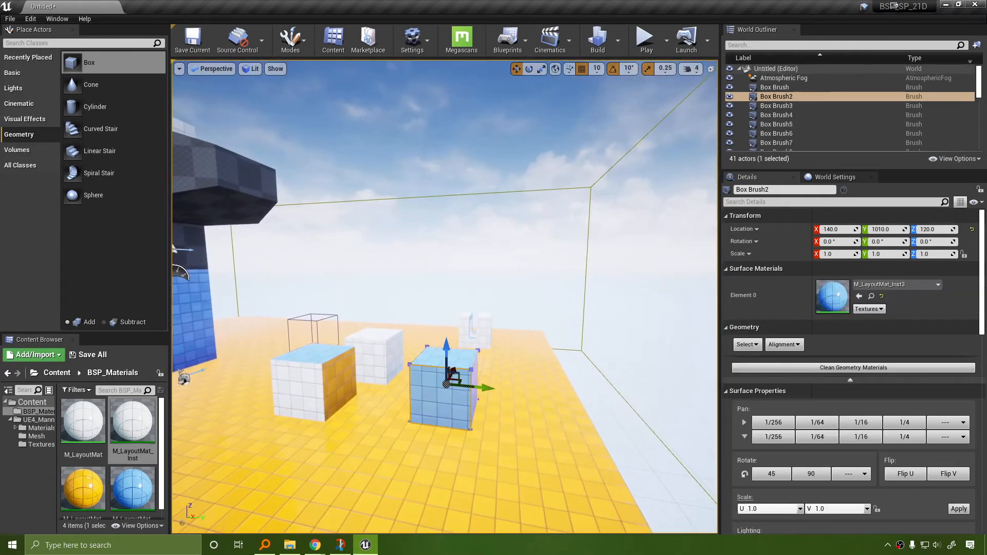
pyautogui.press('w')
pyautogui.moveTo(448, 382)
pyautogui.mouseDown(button='right')
pyautogui.moveTo(477, 385)
pyautogui.moveTo(535, 359)
pyautogui.moveTo(571, 368)
pyautogui.moveTo(409, 354)
pyautogui.mouseUp(button='right')
pyautogui.click(504, 358)
pyautogui.press('w')
pyautogui.press('a')
pyautogui.press('d')
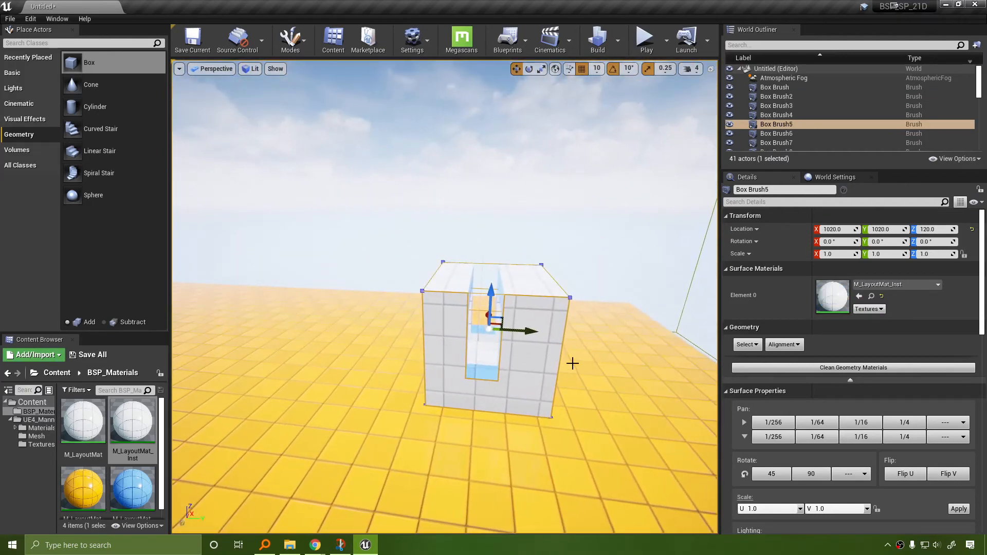
# Try moving the slotted box brush without its cutout along Y to 2440, and undo the move.
pyautogui.keyDown('shift'); pyautogui.moveTo(527, 333); pyautogui.dragTo(491, 345); pyautogui.keyUp('shift')
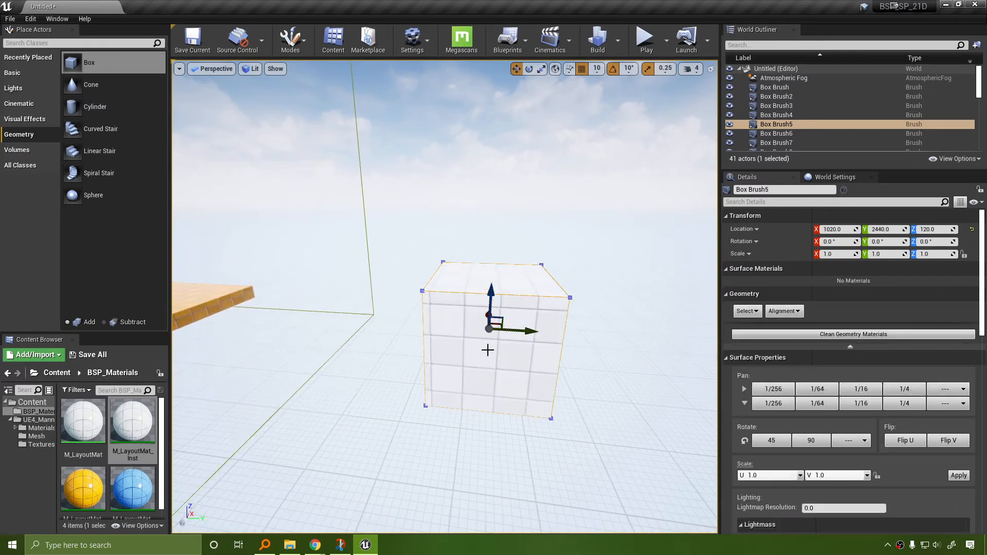
pyautogui.hotkey('ctrl', 'z')
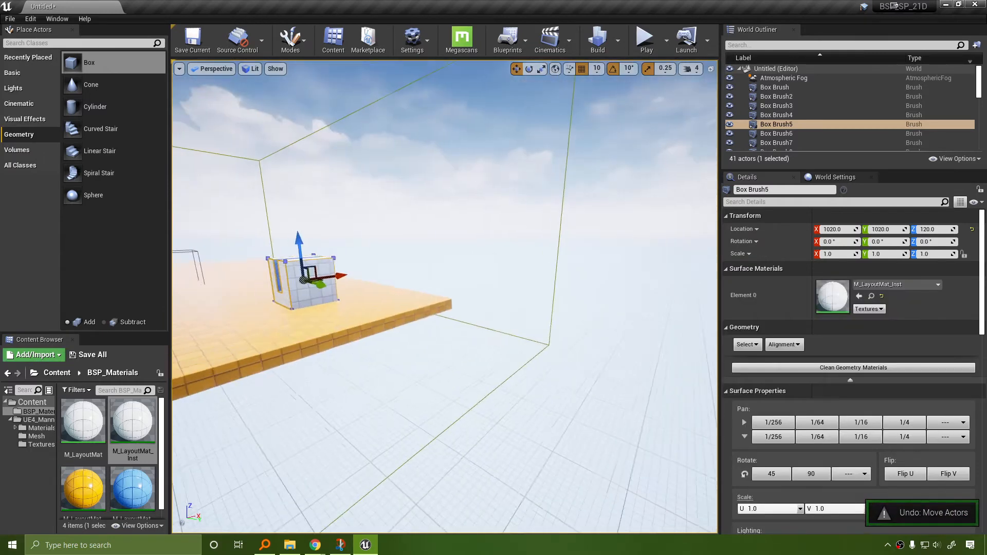
# Add the slot's subtractive brush to the selection and group it with the white box brush.
pyautogui.press('f')
pyautogui.keyDown('ctrl'); pyautogui.click(466, 322); pyautogui.keyUp('ctrl')
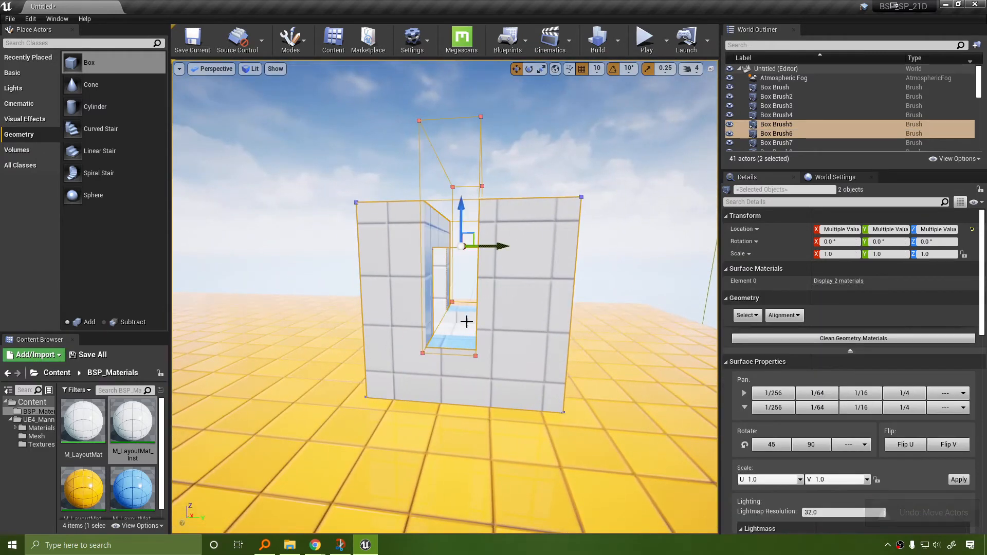
pyautogui.hotkey('ctrl', 'g')
pyautogui.moveTo(490, 266); pyautogui.dragTo(457, 269, button='right')
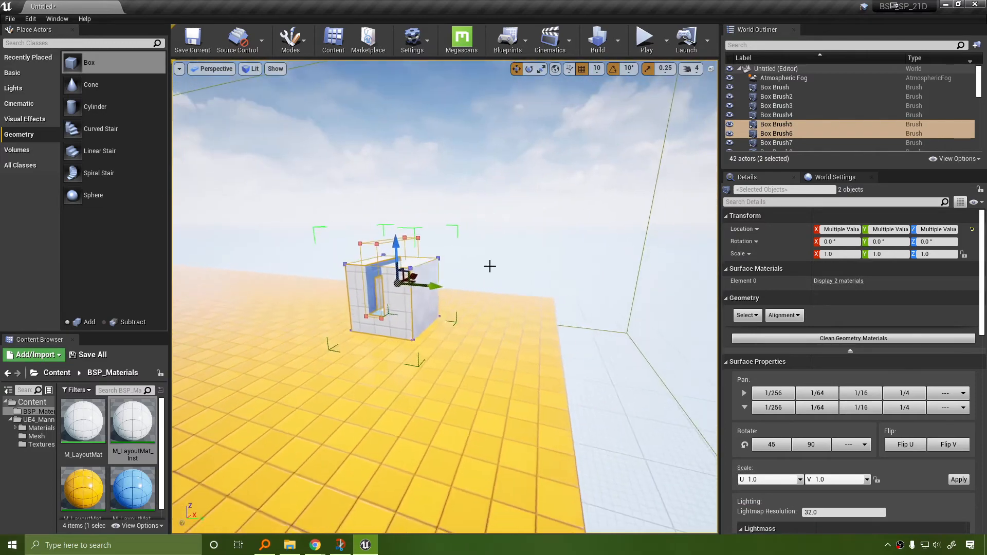
# Move the grouped slotted box and its cutout along Y to 1710, past the yellow floor's edge.
pyautogui.moveTo(433, 288); pyautogui.dragTo(714, 327)
pyautogui.press('f')
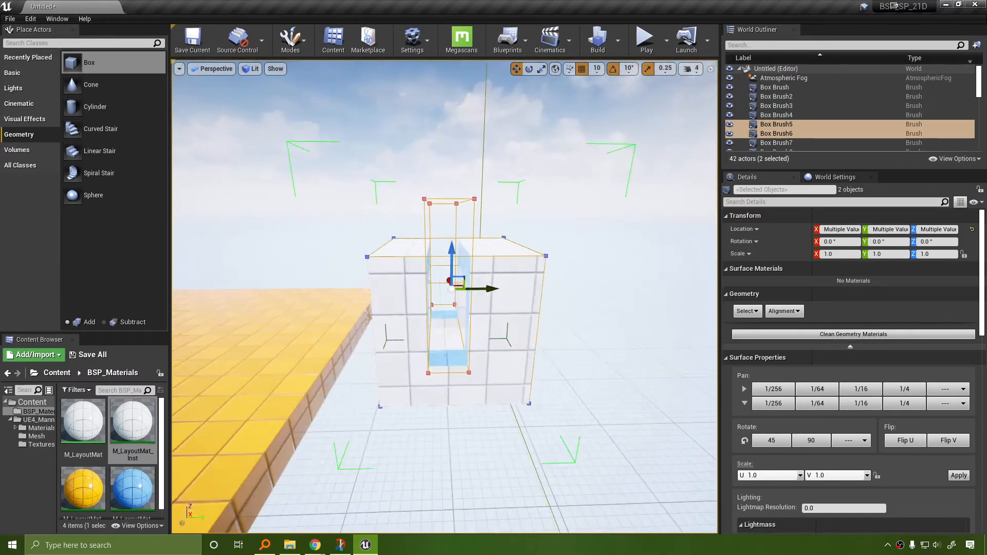
pyautogui.press('w')
pyautogui.moveTo(519, 310); pyautogui.dragTo(519, 311, button='right')
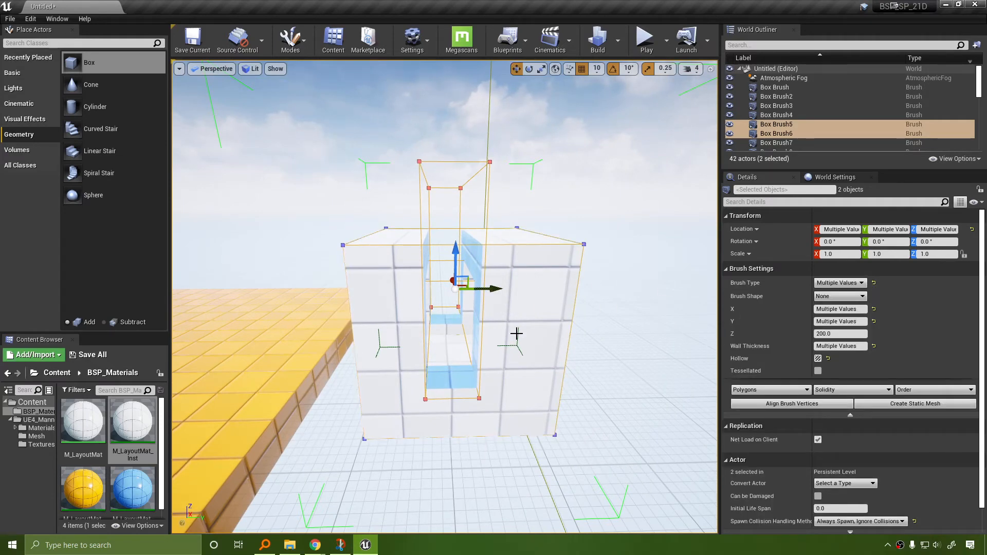
# Ungroup the two brushes and set the white box brush's pivot offset at its lower corner vertex in Back view.
pyautogui.hotkey('shift', 'g')
pyautogui.click(424, 303)
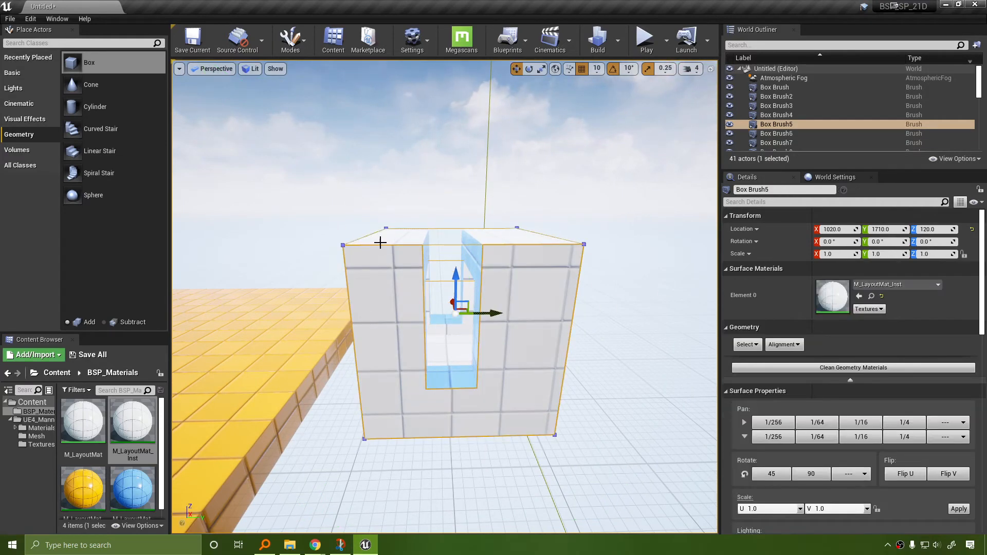
pyautogui.click(214, 72)
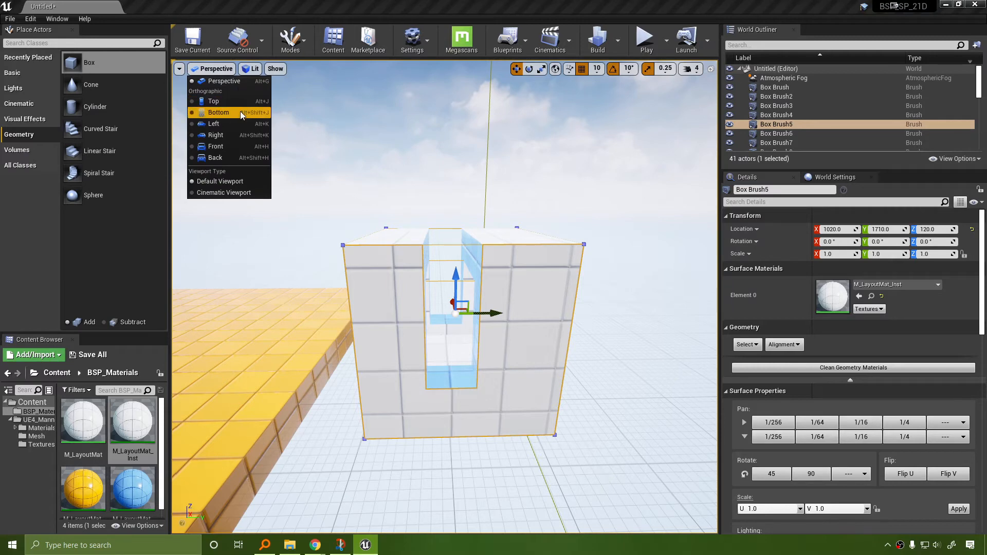
pyautogui.click(237, 154)
pyautogui.press('f')
pyautogui.moveTo(516, 375)
pyautogui.mouseDown(button='right')
pyautogui.moveTo(565, 287)
pyautogui.moveTo(586, 286)
pyautogui.mouseUp(button='right')
pyautogui.scroll(4, 482, 273)
pyautogui.click(425, 266)
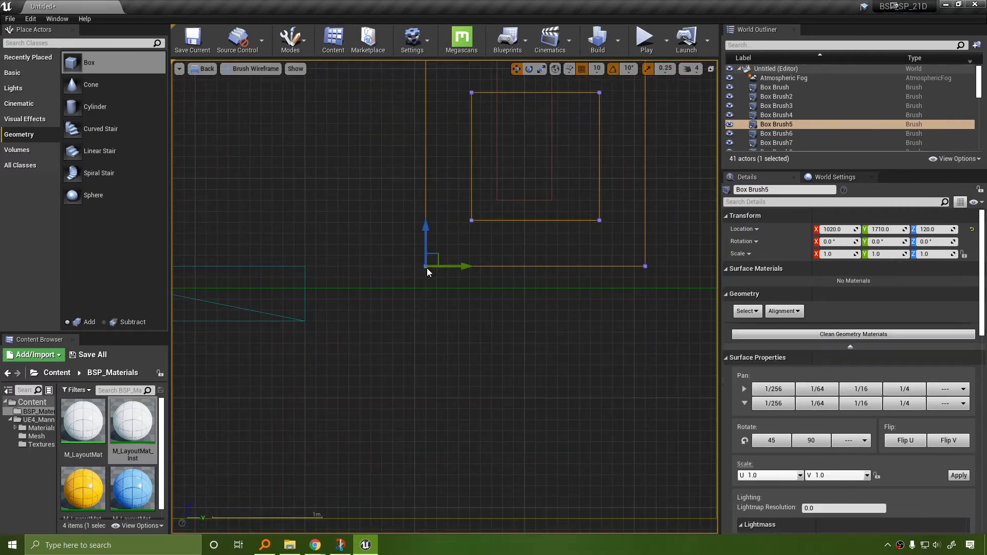
pyautogui.rightClick(455, 242)
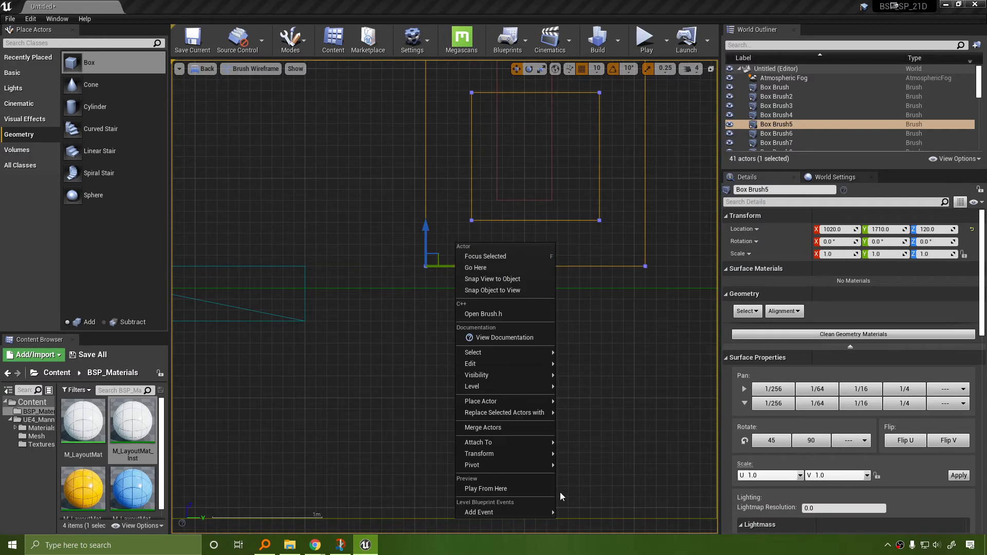
pyautogui.moveTo(525, 466)
pyautogui.click(594, 465)
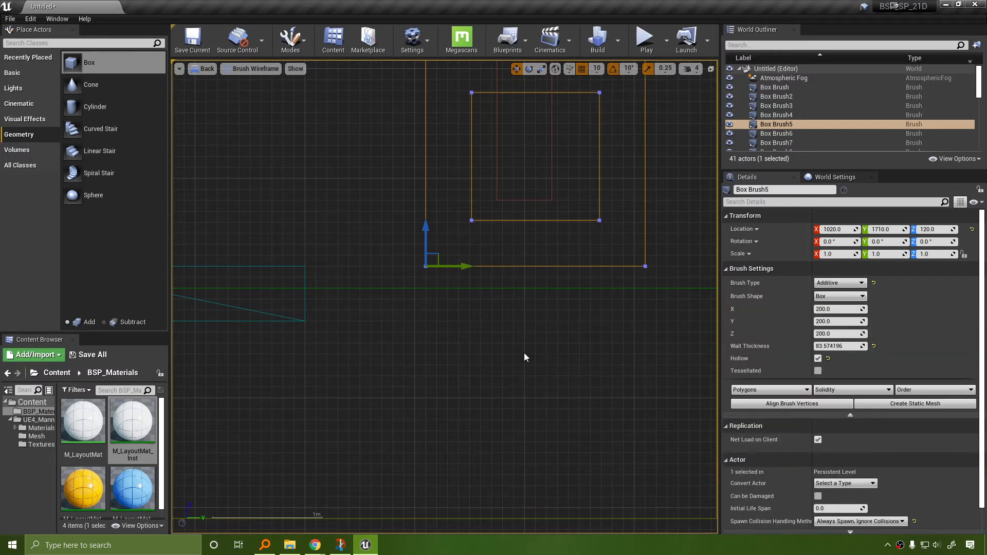
# Return to Perspective view, regroup the white box brush with its subtractive slot brush, and select the group.
pyautogui.click(205, 70)
pyautogui.click(224, 83)
pyautogui.click(585, 299)
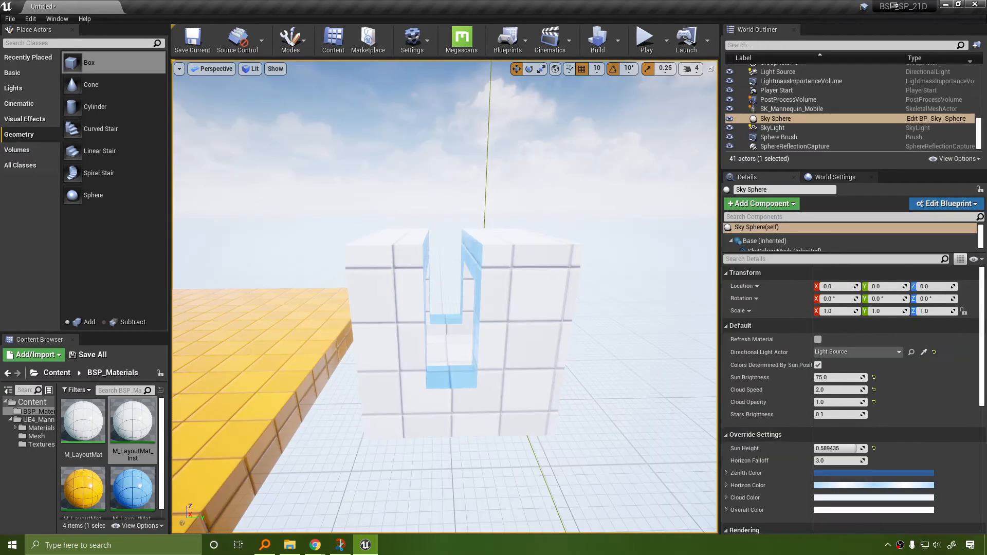
pyautogui.scroll(-5, 577, 355)
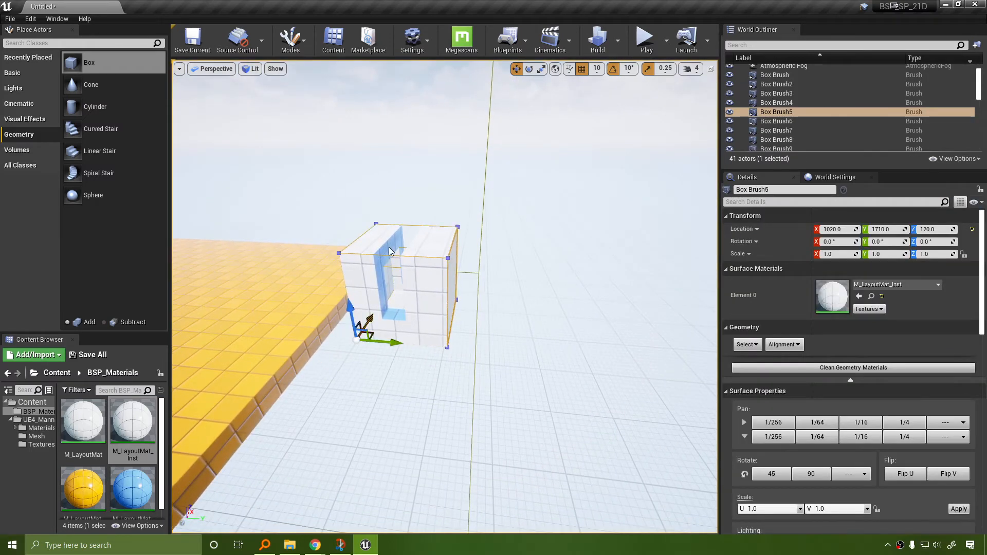
pyautogui.keyDown('ctrl'); pyautogui.click(389, 252); pyautogui.keyUp('ctrl')
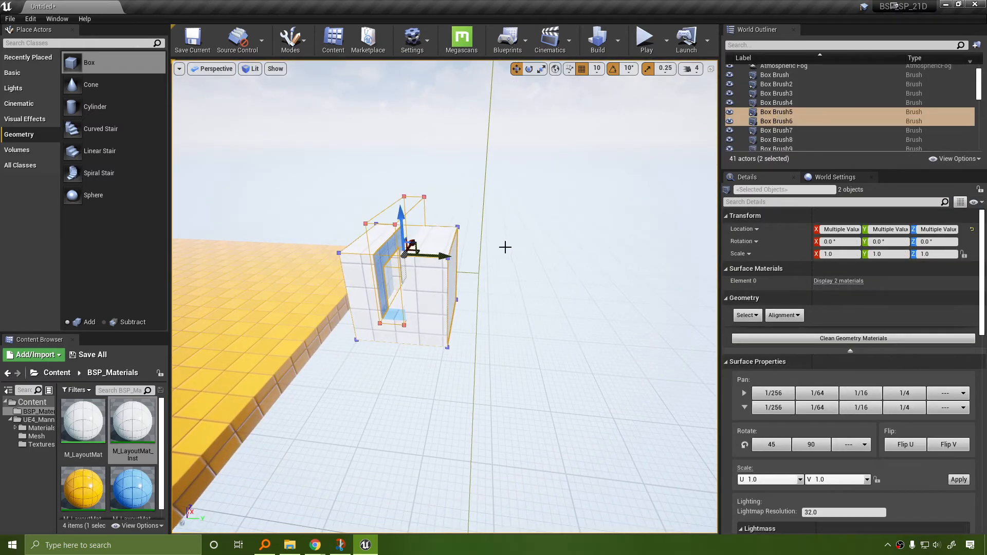
pyautogui.hotkey('ctrl', 'g')
pyautogui.click(578, 369)
pyautogui.click(427, 304)
pyautogui.moveTo(502, 245)
pyautogui.mouseDown(button='right')
pyautogui.moveTo(436, 252)
pyautogui.moveTo(494, 262)
pyautogui.moveTo(470, 236)
pyautogui.mouseUp(button='right')
# In Back view, try to set the group's pivot offset at the outer box's lower corner vertex, and deselect the group.
pyautogui.click(214, 72)
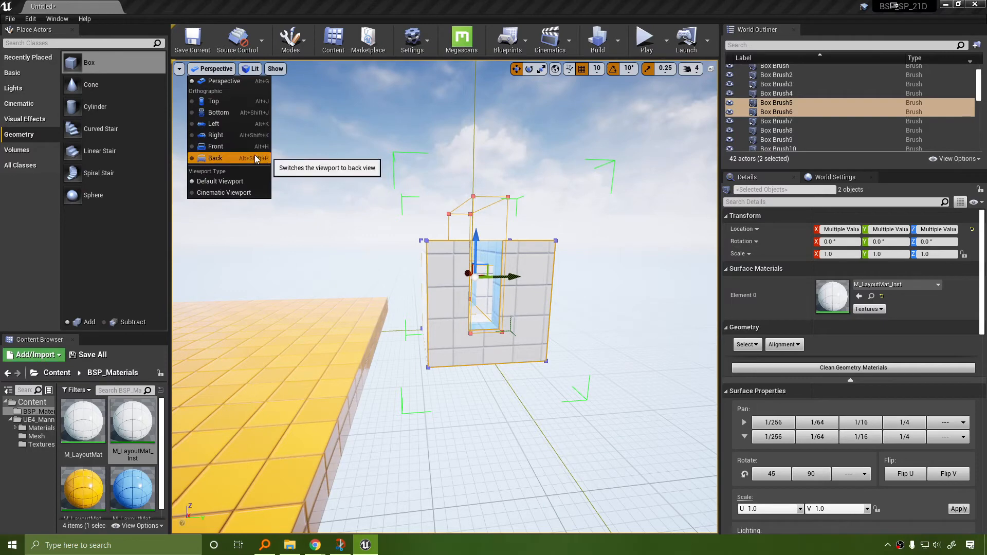
pyautogui.click(215, 157)
pyautogui.moveTo(529, 296); pyautogui.dragTo(480, 392, button='right')
pyautogui.scroll(4, 439, 329)
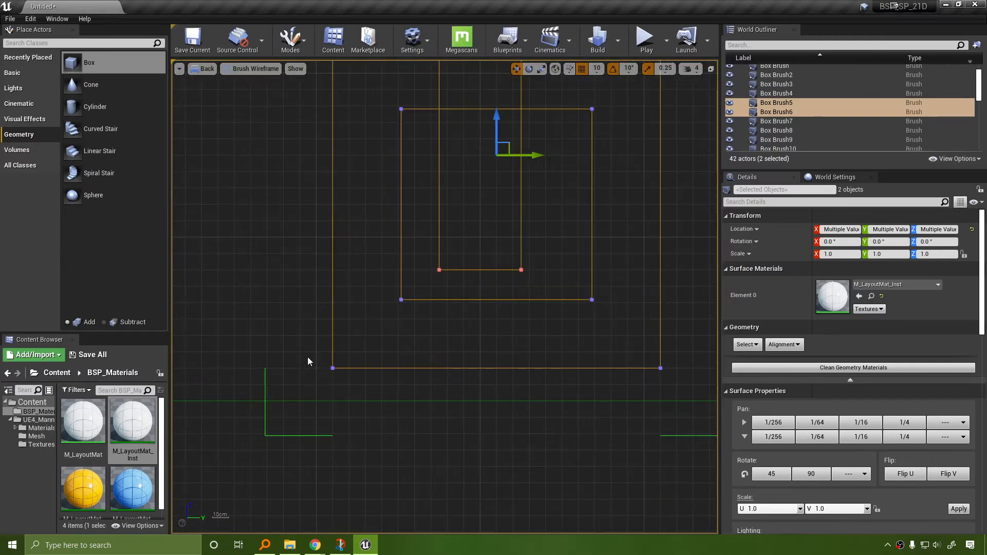
pyautogui.click(314, 369)
pyautogui.click(333, 342)
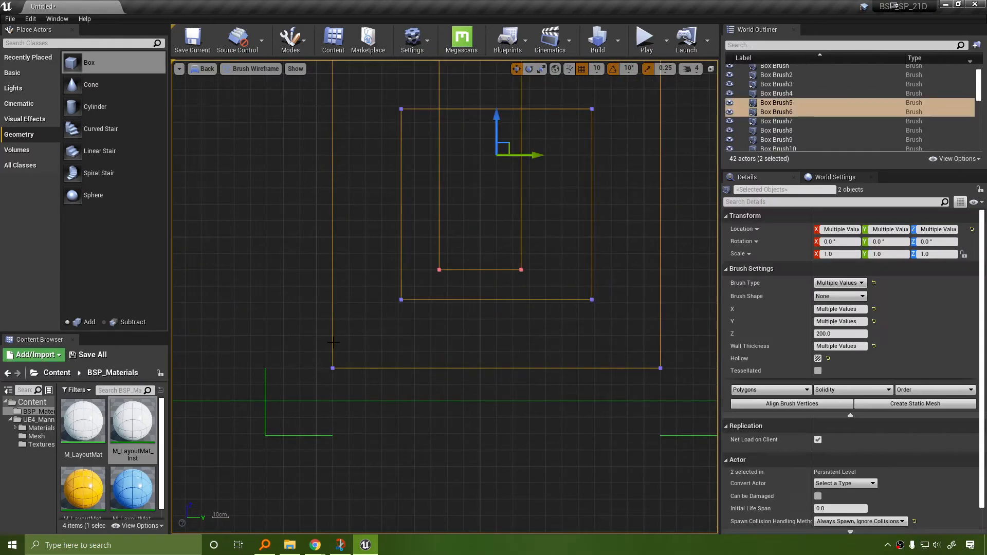
pyautogui.click(333, 368)
pyautogui.rightClick(372, 317)
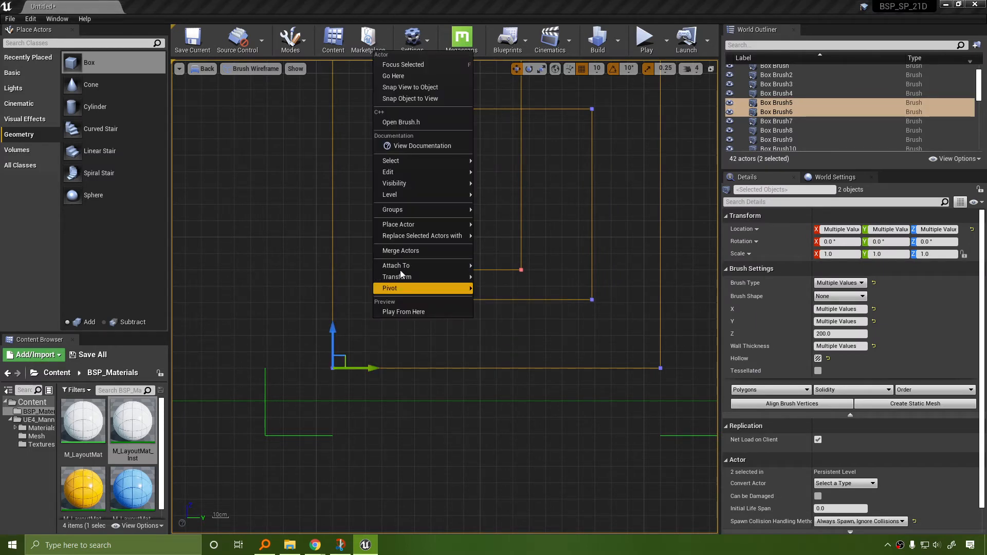
pyautogui.moveTo(430, 288)
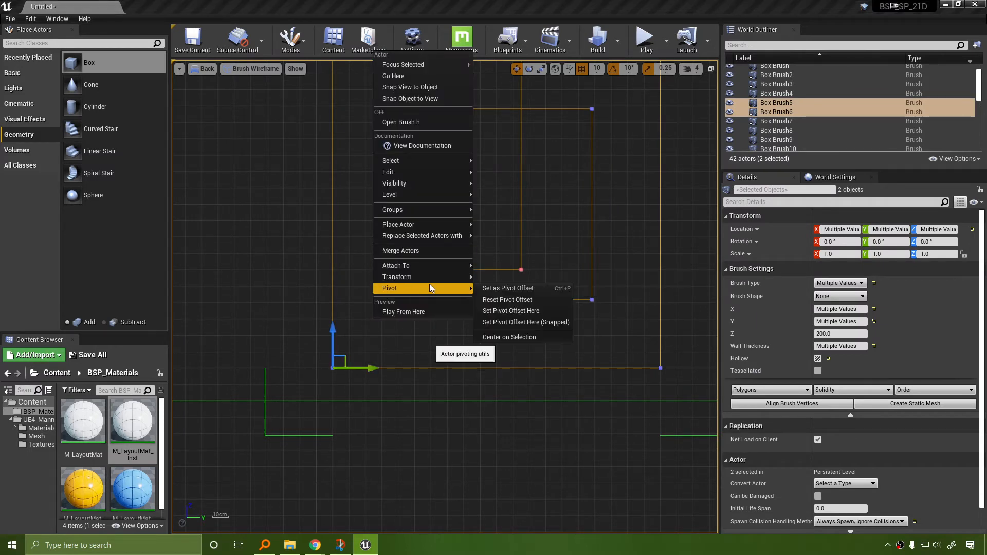
pyautogui.click(537, 287)
pyautogui.click(441, 338)
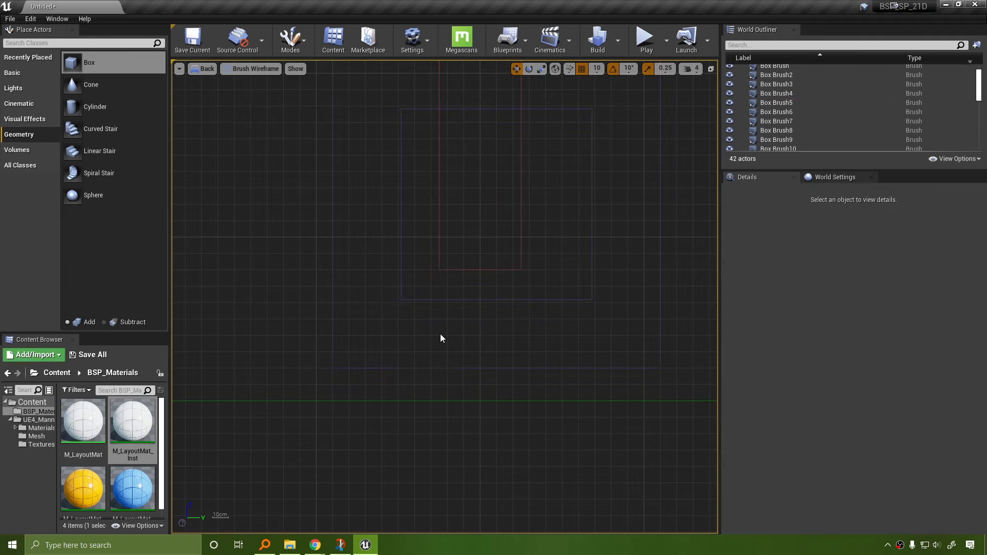
# Reselect the group, try a snapped pivot offset near the box's lower corner, and undo it.
pyautogui.click(332, 351)
pyautogui.keyDown('ctrl'); pyautogui.click(370, 391); pyautogui.keyUp('ctrl')
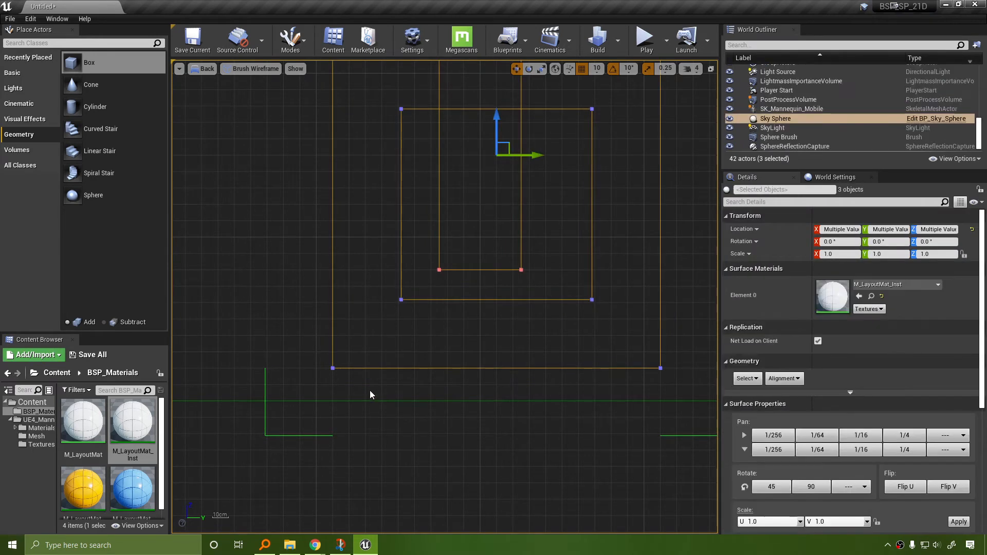
pyautogui.click(333, 368)
pyautogui.click(332, 369)
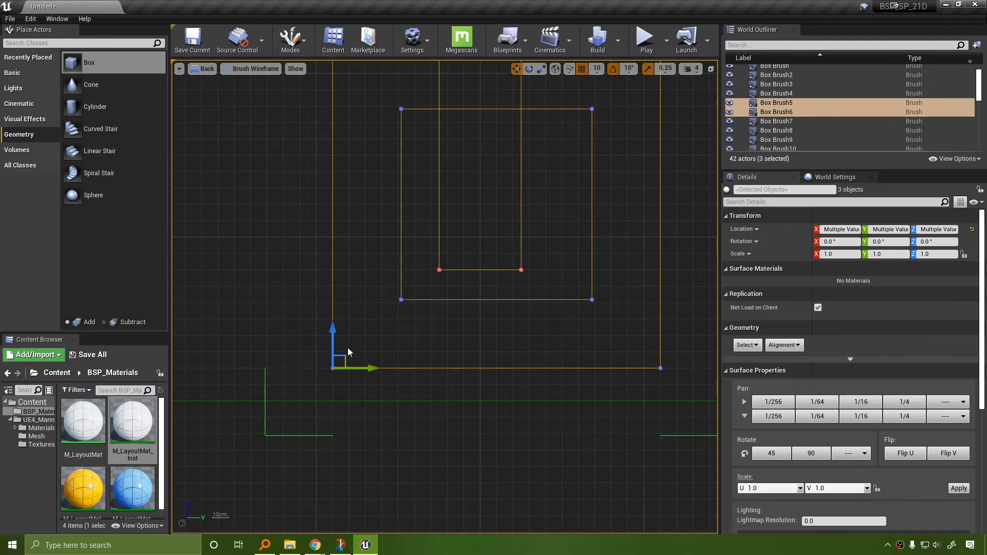
pyautogui.rightClick(347, 351)
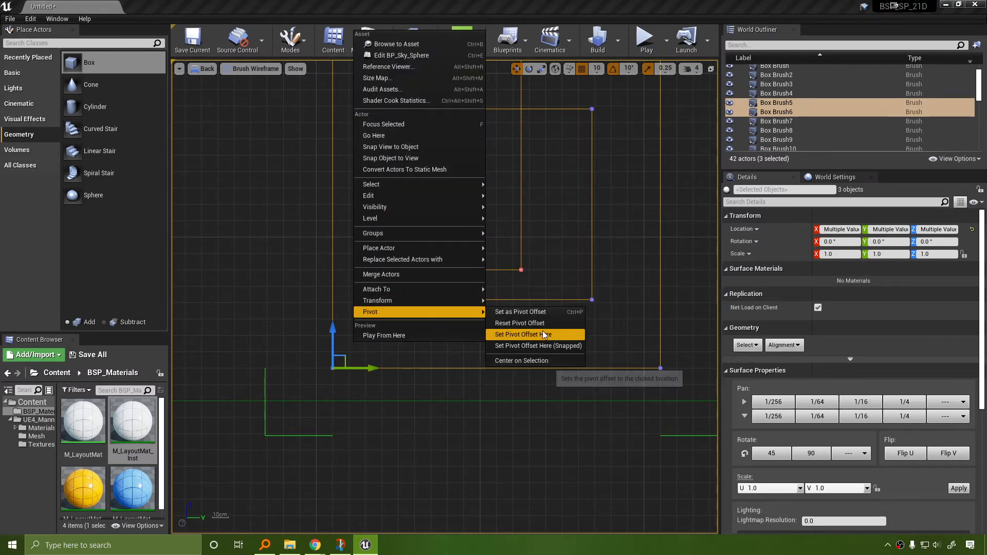
pyautogui.click(544, 344)
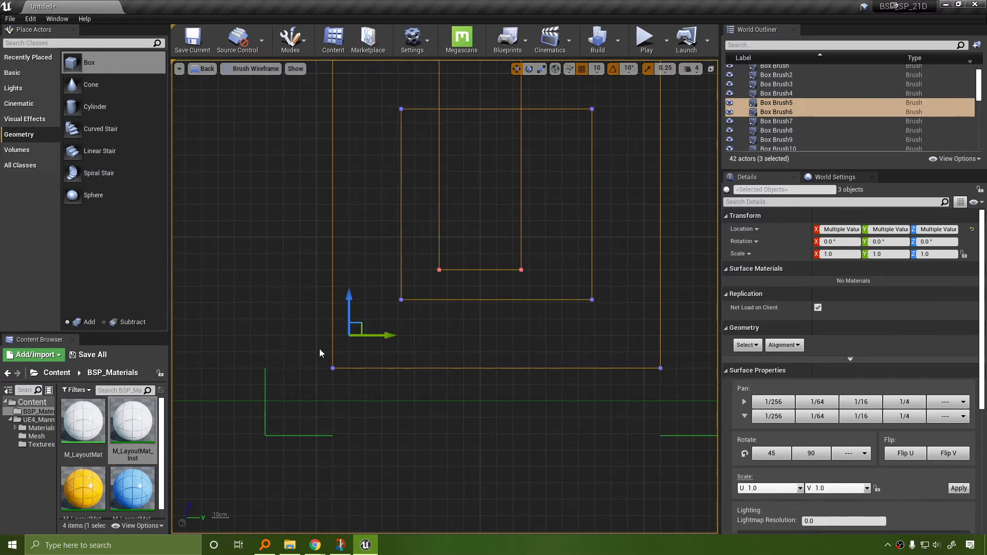
pyautogui.hotkey('ctrl', 'z')
# Try once more to set the group's pivot offset exactly on the outer box's lower corner vertex.
pyautogui.click(380, 349)
pyautogui.moveTo(289, 329); pyautogui.dragTo(381, 405)
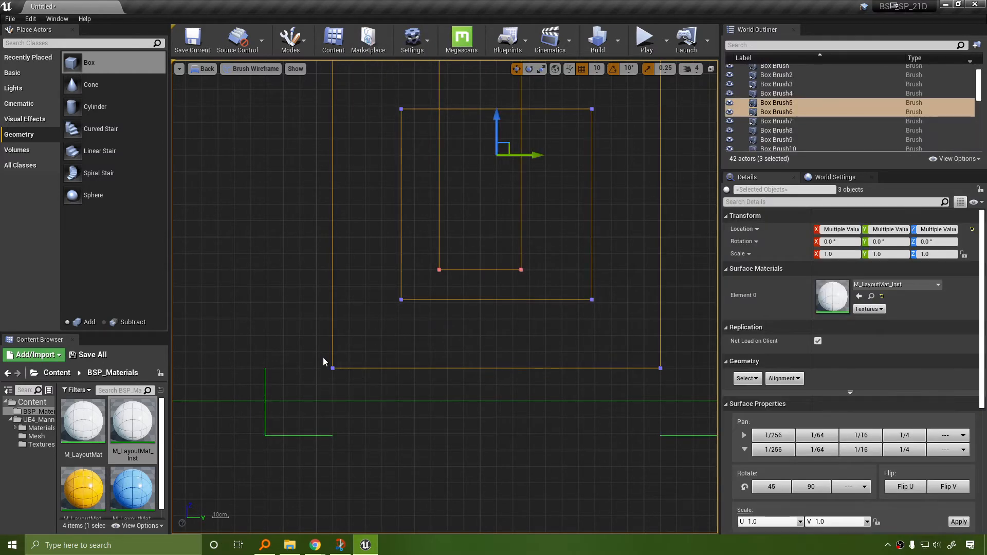
pyautogui.click(332, 369)
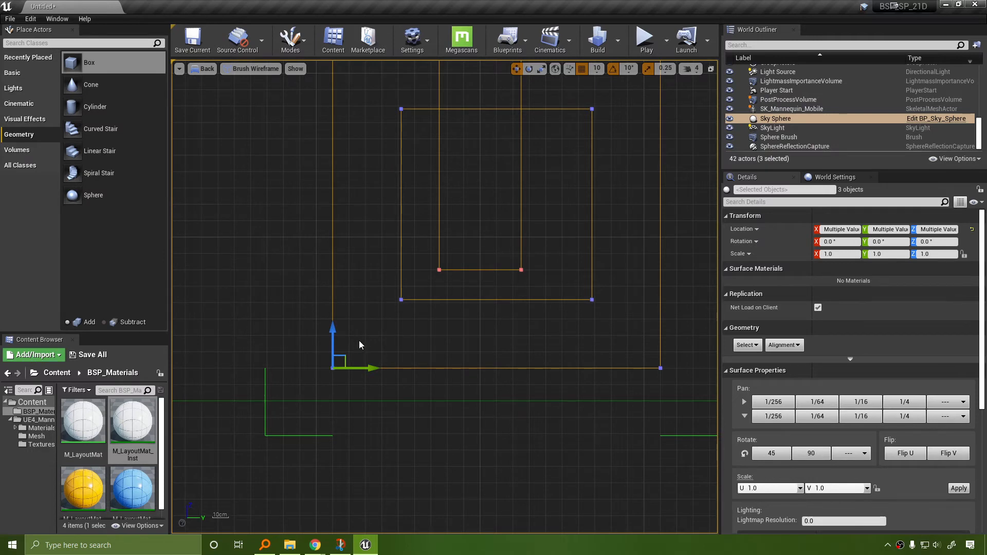
pyautogui.rightClick(359, 345)
pyautogui.moveTo(439, 295)
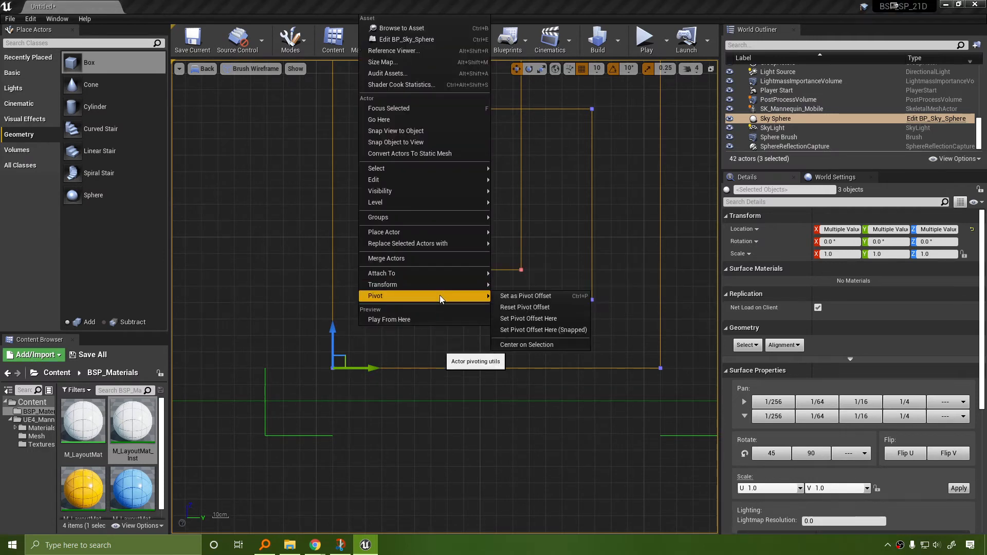
pyautogui.click(557, 299)
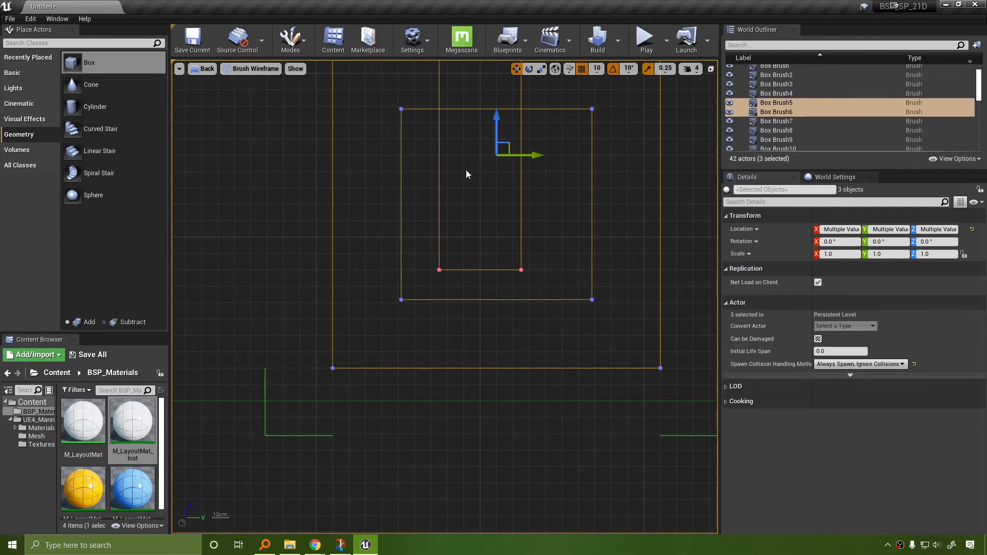
# Start converting only Box Brush5 and Box Brush6 to a static mesh, adding a new folder SM under Content.
pyautogui.scroll(-2, 466, 169)
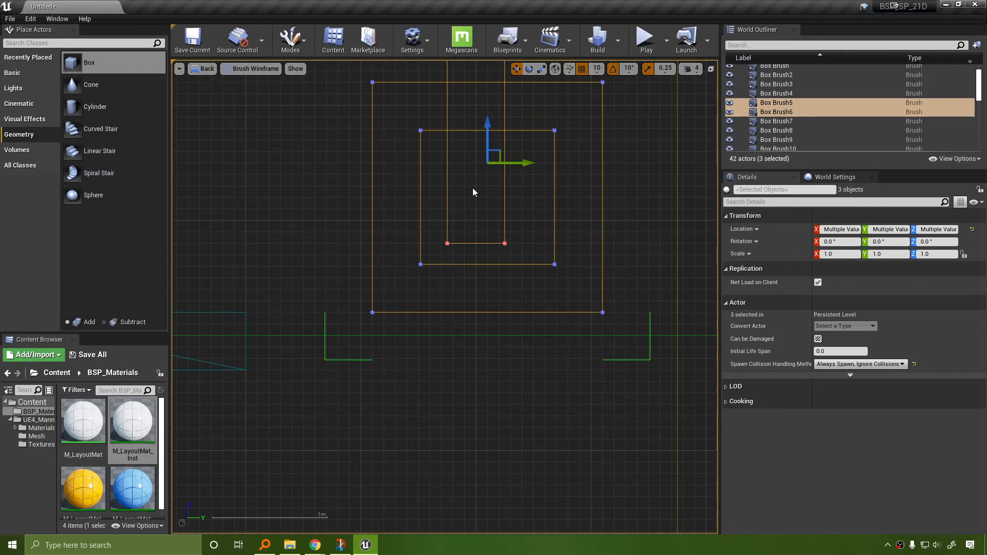
pyautogui.moveTo(564, 203)
pyautogui.mouseDown(button='right')
pyautogui.moveTo(590, 300)
pyautogui.moveTo(511, 316)
pyautogui.moveTo(612, 295)
pyautogui.mouseUp(button='right')
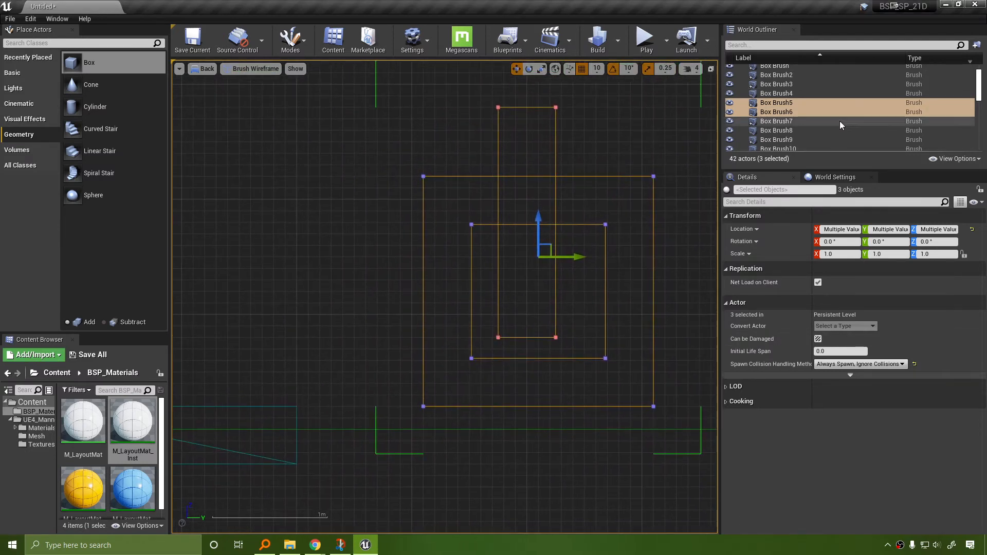
pyautogui.keyDown('shift'); pyautogui.click(788, 112); pyautogui.keyUp('shift')
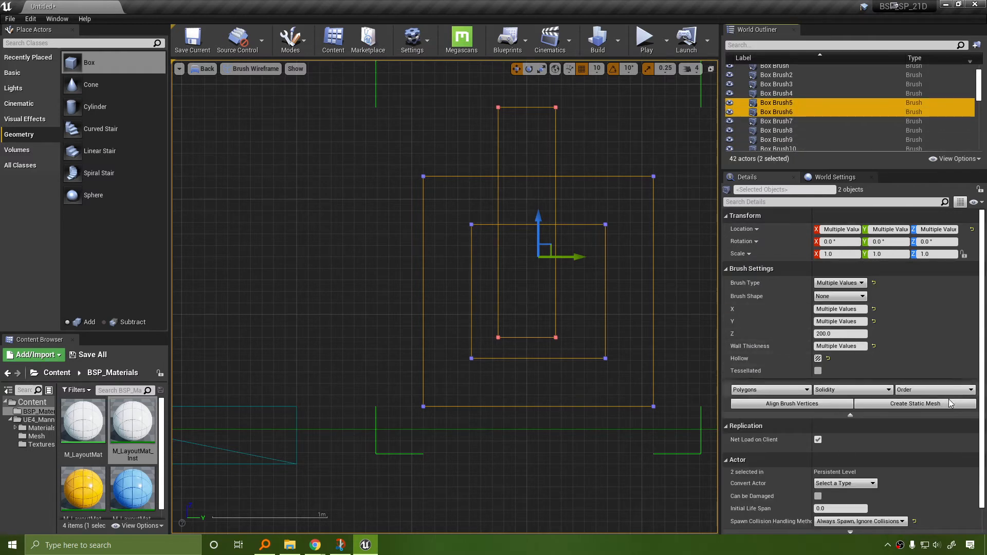
pyautogui.click(915, 403)
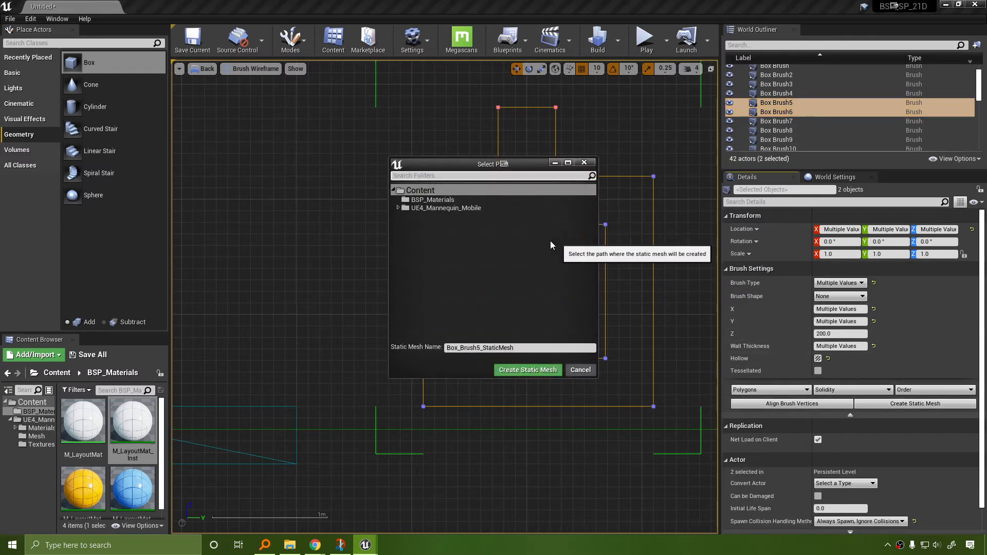
pyautogui.rightClick(428, 193)
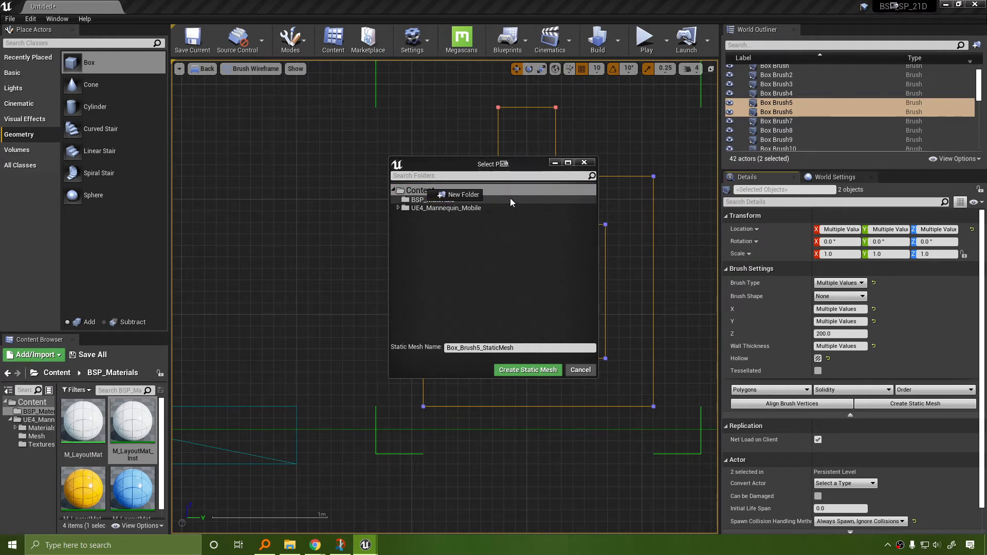
pyautogui.click(441, 200)
pyautogui.write('SM')
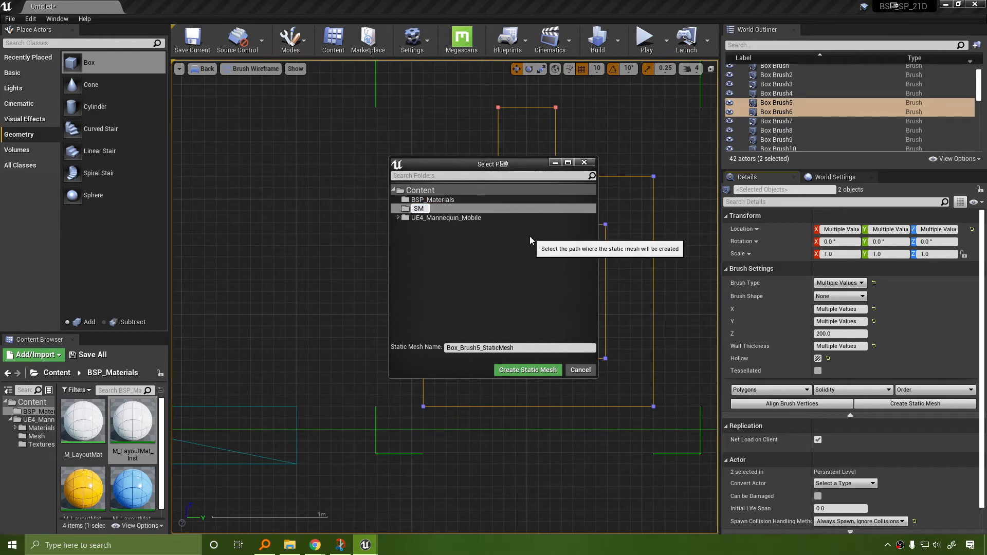
pyautogui.press('Return')
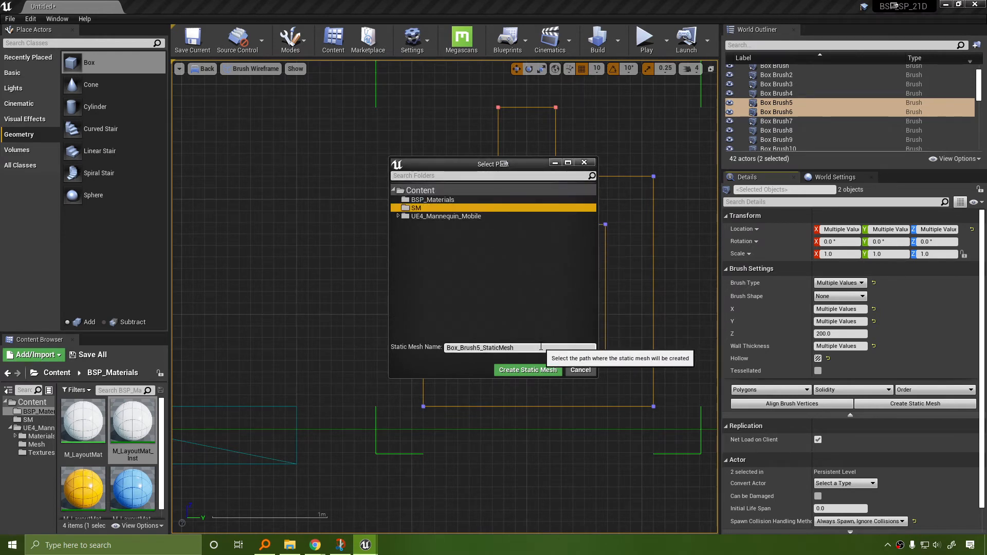
# Name the static mesh fixpivot, create it in the SM folder, and show it in Perspective view.
pyautogui.press('Tab')
pyautogui.write('fixpivot')
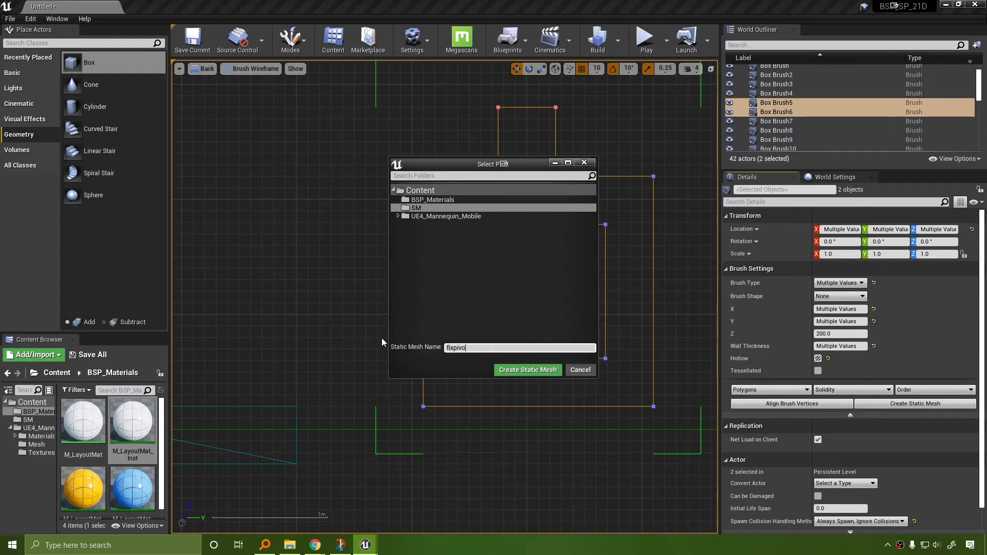
pyautogui.click(539, 371)
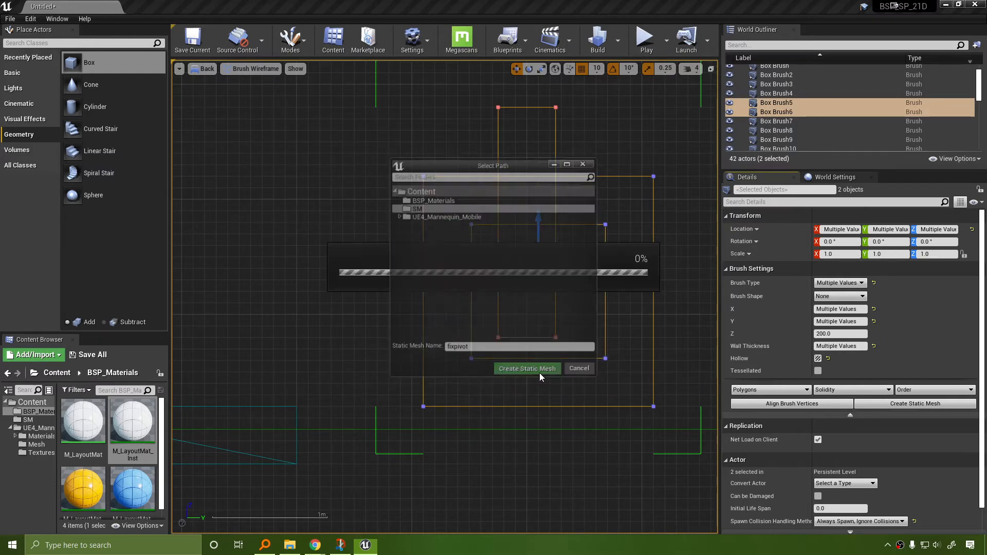
pyautogui.click(204, 69)
pyautogui.click(219, 79)
pyautogui.press('w')
pyautogui.moveTo(532, 271); pyautogui.dragTo(533, 271, button='right')
pyautogui.press('s')
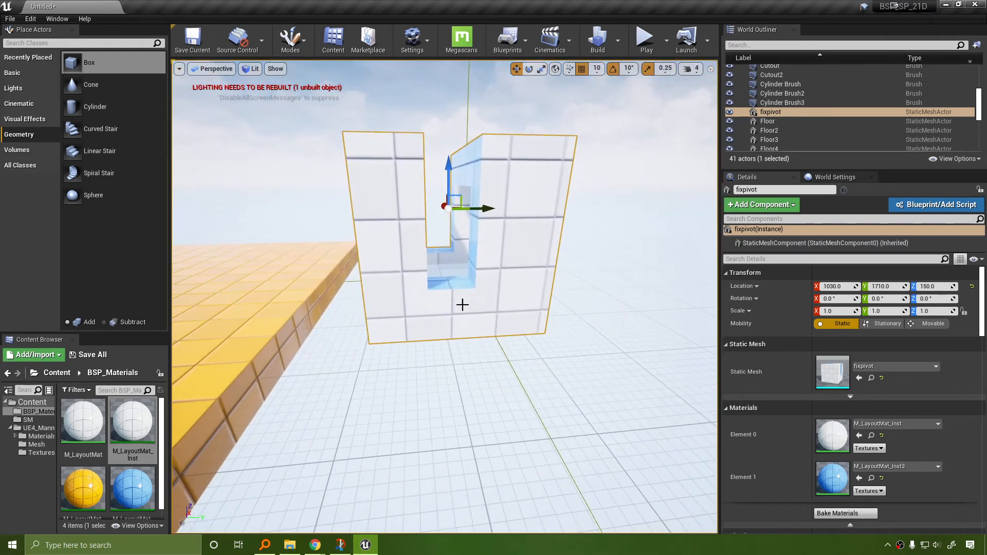
pyautogui.click(220, 69)
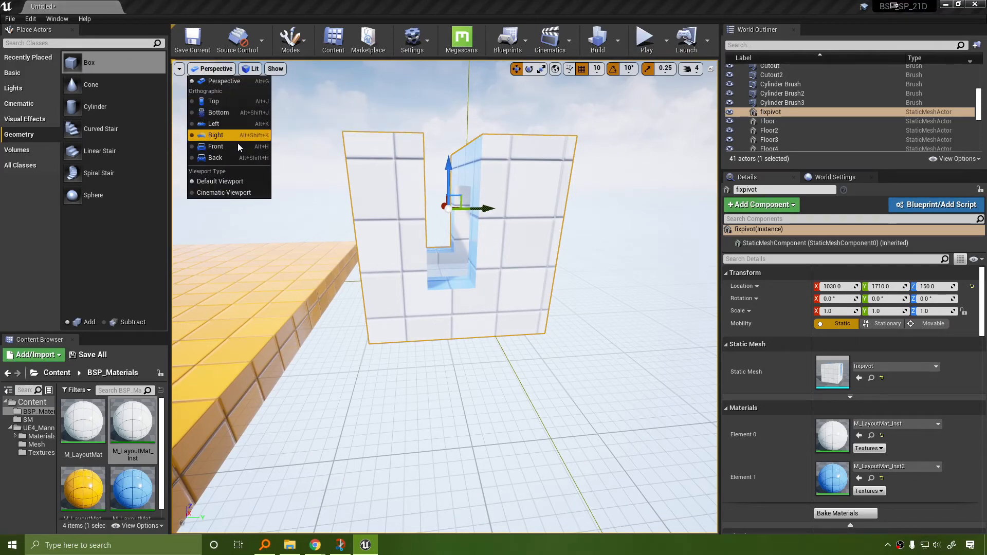
pyautogui.click(233, 156)
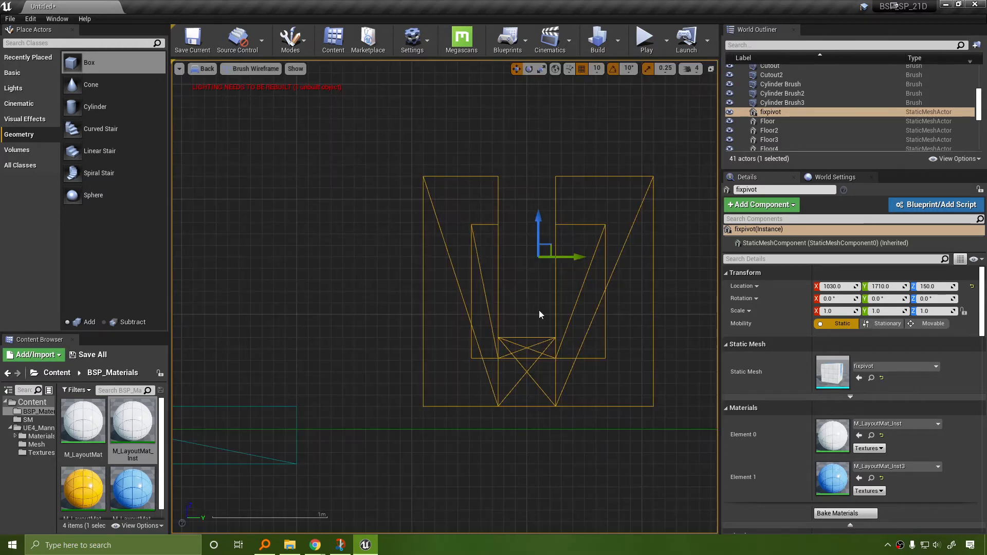
pyautogui.moveTo(539, 314); pyautogui.dragTo(368, 253, button='right')
pyautogui.scroll(4, 372, 254)
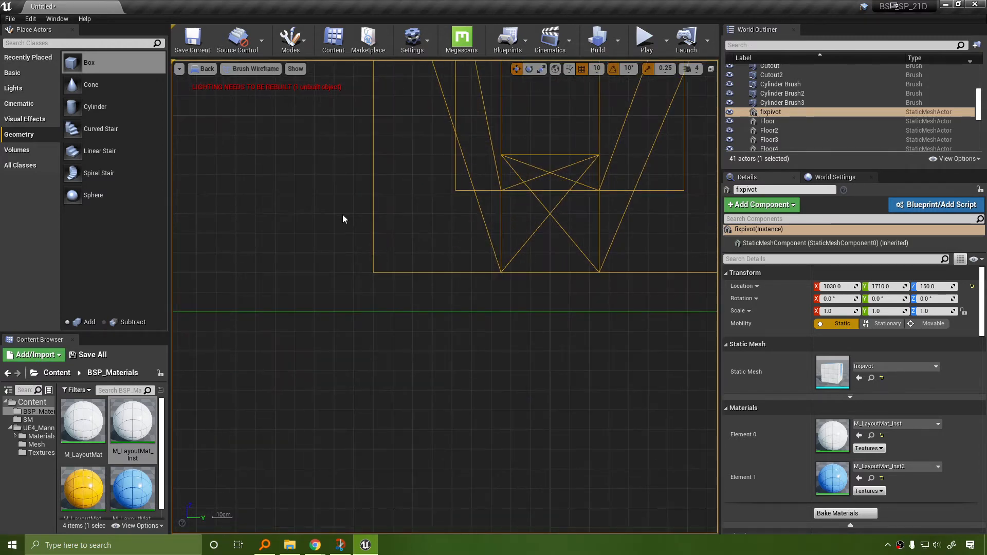
pyautogui.moveTo(343, 215); pyautogui.dragTo(366, 240)
pyautogui.click(554, 184)
pyautogui.moveTo(465, 137); pyautogui.dragTo(486, 159)
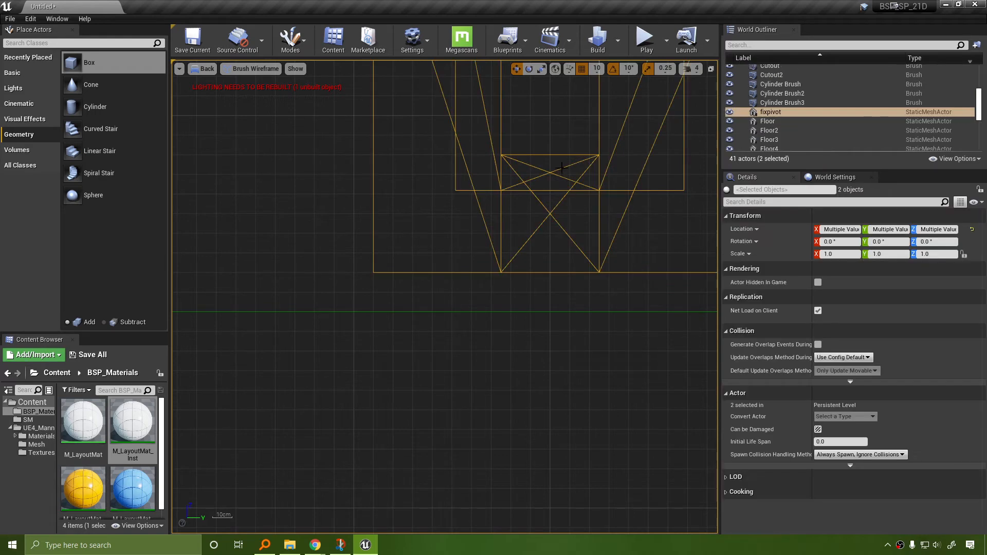
pyautogui.scroll(-4, 489, 312)
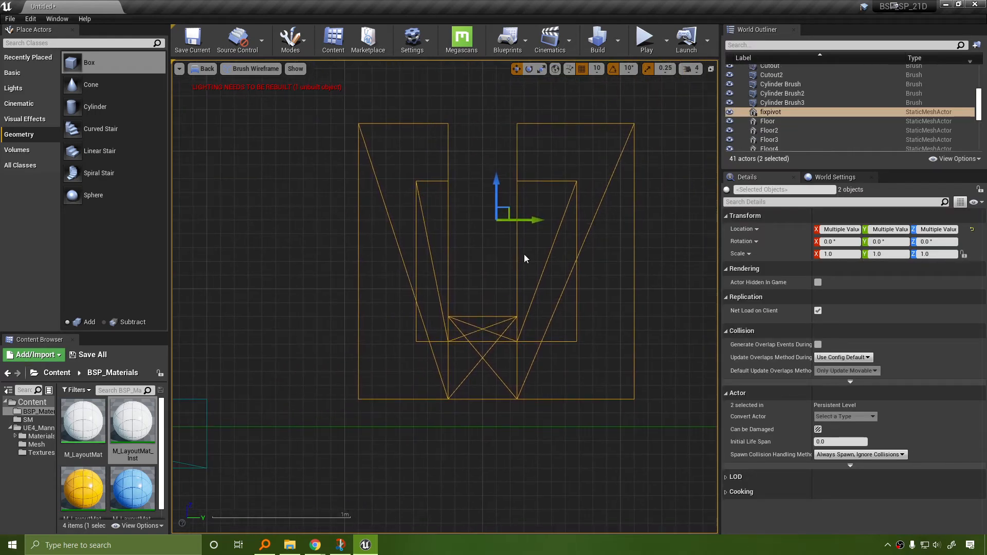
pyautogui.rightClick(359, 400)
pyautogui.scroll(3, 391, 411)
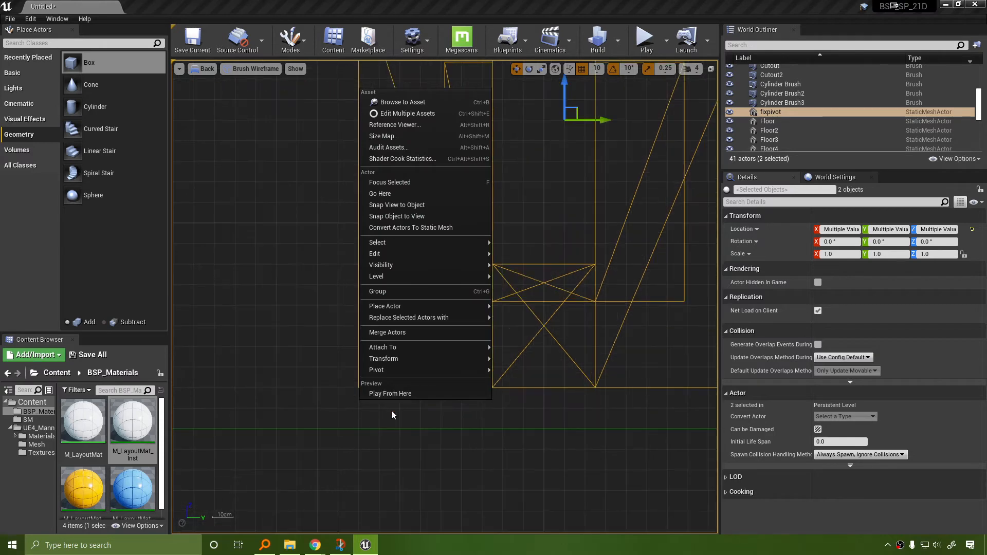
pyautogui.click(390, 411)
pyautogui.moveTo(312, 366); pyautogui.dragTo(405, 406)
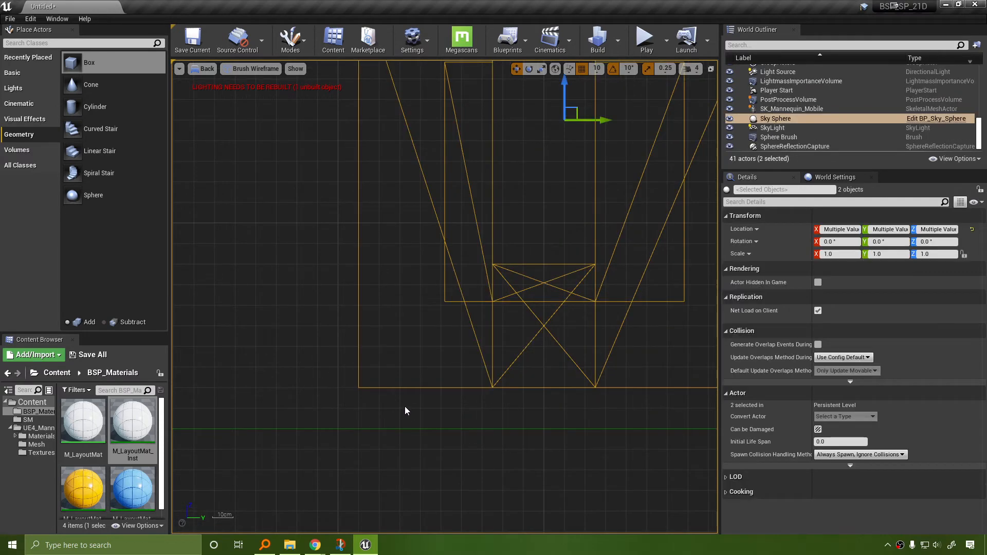
pyautogui.click(194, 70)
pyautogui.click(211, 85)
pyautogui.click(412, 264)
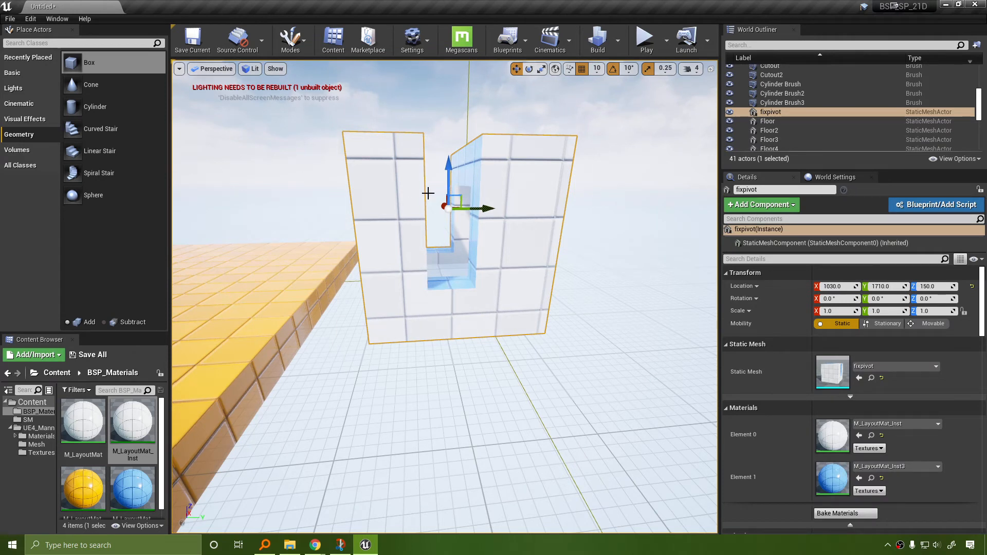
pyautogui.click(298, 49)
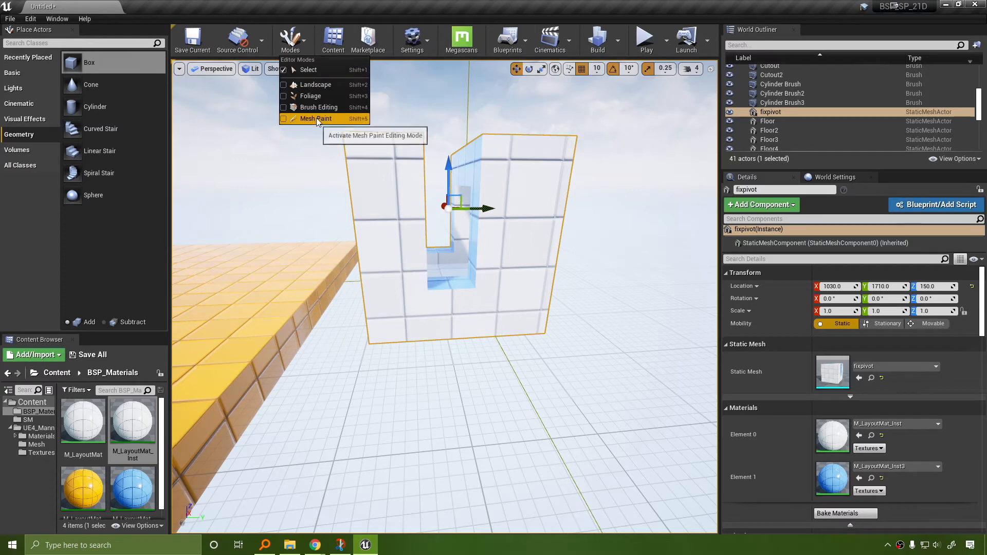
pyautogui.click(442, 341)
pyautogui.click(420, 310)
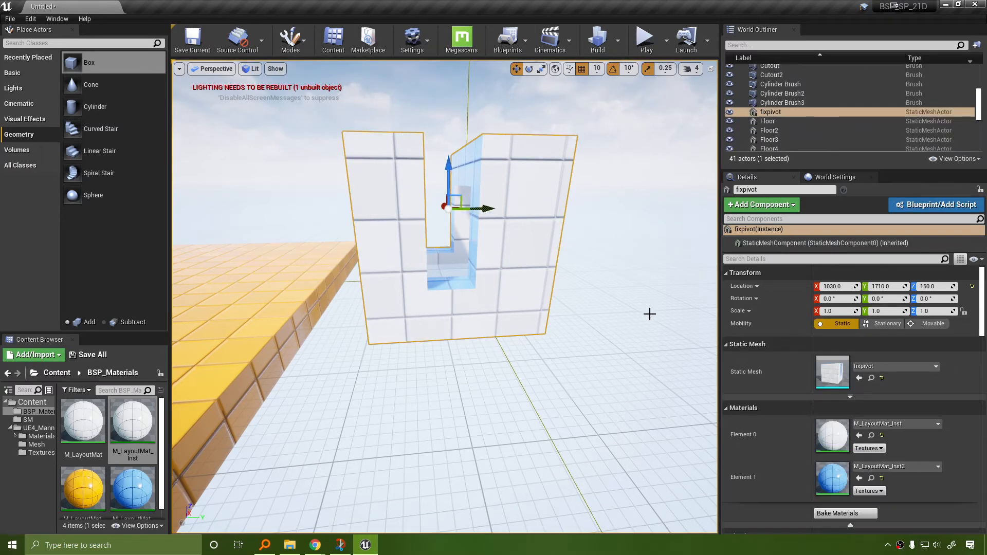
pyautogui.click(648, 308)
# Move the fixpivot mesh along the Y axis onto the yellow floor, at Y 1070.
pyautogui.moveTo(568, 410); pyautogui.dragTo(545, 395, button='right')
pyautogui.press('s')
pyautogui.click(481, 305)
pyautogui.moveTo(511, 304); pyautogui.dragTo(463, 298, button='right')
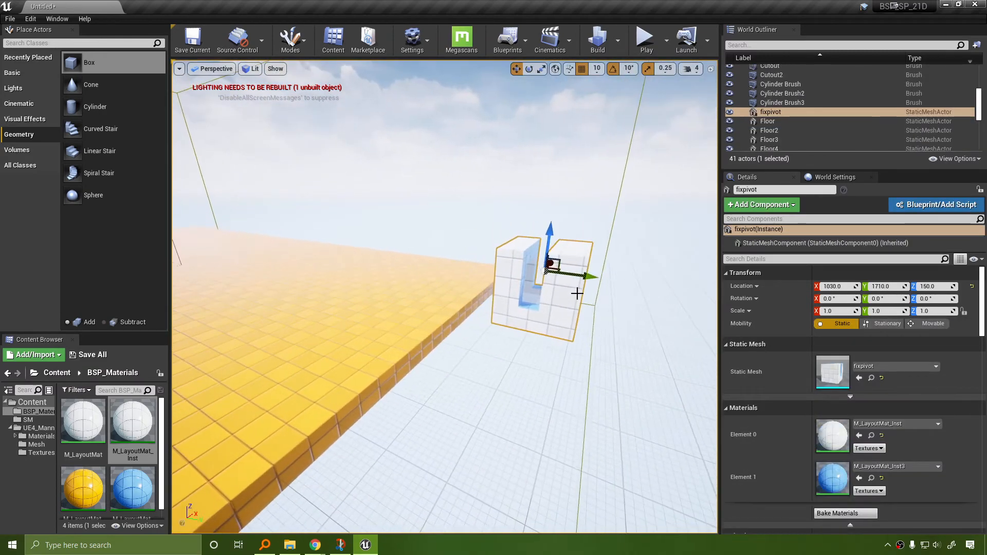
pyautogui.moveTo(578, 274); pyautogui.dragTo(387, 247)
# Set a snapped pivot offset at the fixpivot mesh's lower front corner, next to the floor.
pyautogui.moveTo(387, 247); pyautogui.dragTo(478, 257, button='right')
pyautogui.press('a')
pyautogui.press('w')
pyautogui.moveTo(432, 294); pyautogui.dragTo(497, 355, button='right')
pyautogui.press('w')
pyautogui.rightClick(384, 361)
pyautogui.moveTo(487, 485)
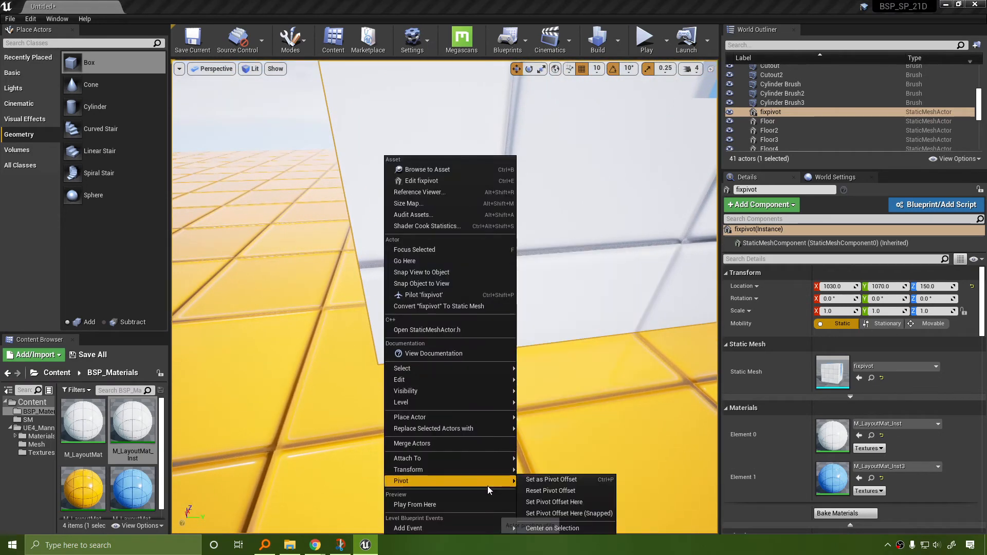
pyautogui.click(600, 513)
pyautogui.moveTo(460, 416); pyautogui.dragTo(448, 393, button='right')
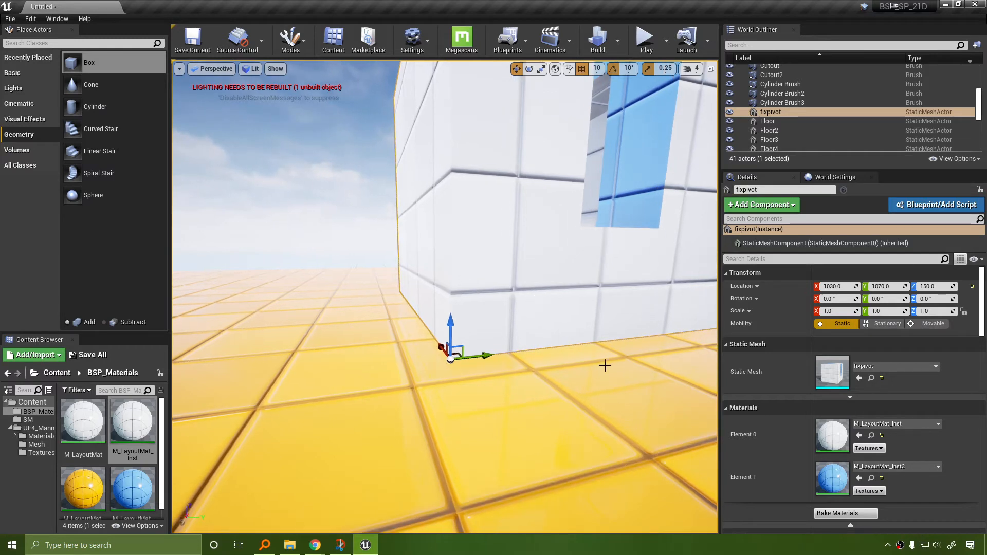
# Frame the fixpivot mesh and rotate it around its corner pivot to about -90° on the Z axis.
pyautogui.click(381, 353)
pyautogui.click(502, 181)
pyautogui.press('f')
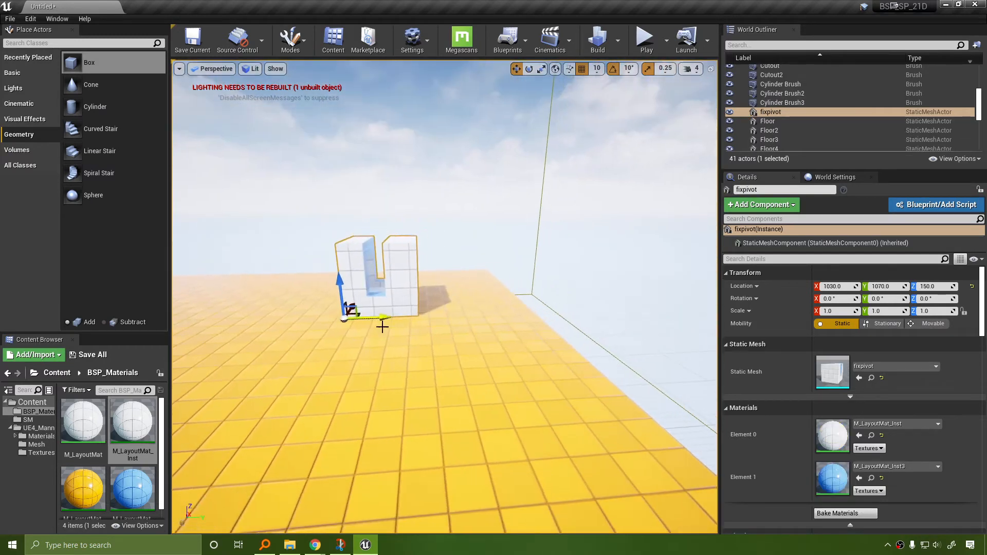
pyautogui.press('e')
pyautogui.moveTo(374, 334); pyautogui.dragTo(346, 303)
# Reset the pivot offset of the rotated fixpivot mesh.
pyautogui.moveTo(598, 344); pyautogui.dragTo(462, 339, button='right')
pyautogui.click(597, 344)
pyautogui.click(478, 277)
pyautogui.moveTo(546, 255); pyautogui.dragTo(458, 254, button='right')
pyautogui.rightClick(546, 254)
pyautogui.moveTo(604, 483)
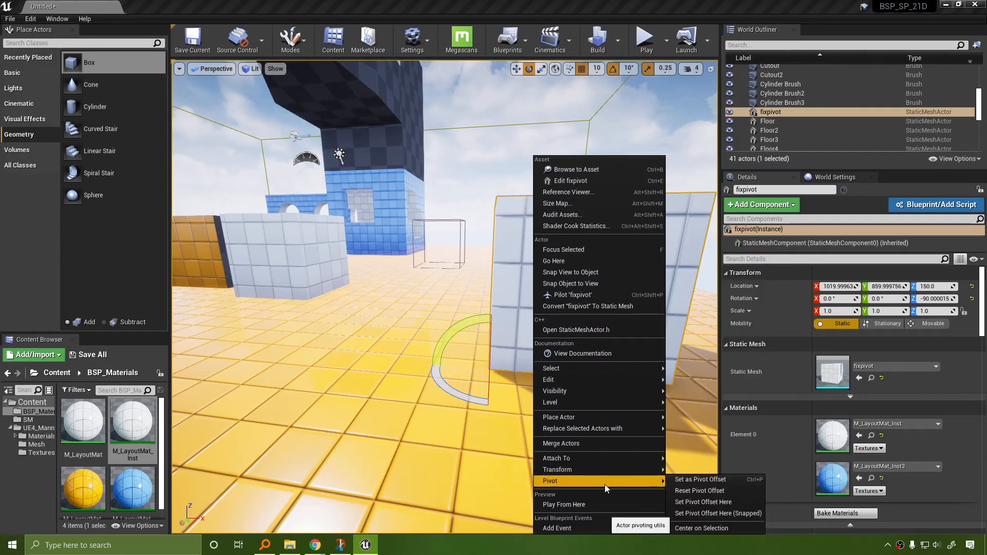
pyautogui.click(727, 491)
# Raise the fixpivot mesh above the floor to Z 200.
pyautogui.moveTo(461, 294)
pyautogui.mouseDown(button='right')
pyautogui.moveTo(473, 329)
pyautogui.moveTo(460, 294)
pyautogui.mouseUp(button='right')
pyautogui.press('w')
pyautogui.moveTo(423, 210); pyautogui.dragTo(425, 181)
# Set a snapped pivot offset exactly on the fixpivot mesh's lower corner vertex in the Back wireframe view.
pyautogui.press('w')
pyautogui.moveTo(485, 238); pyautogui.dragTo(488, 303, button='right')
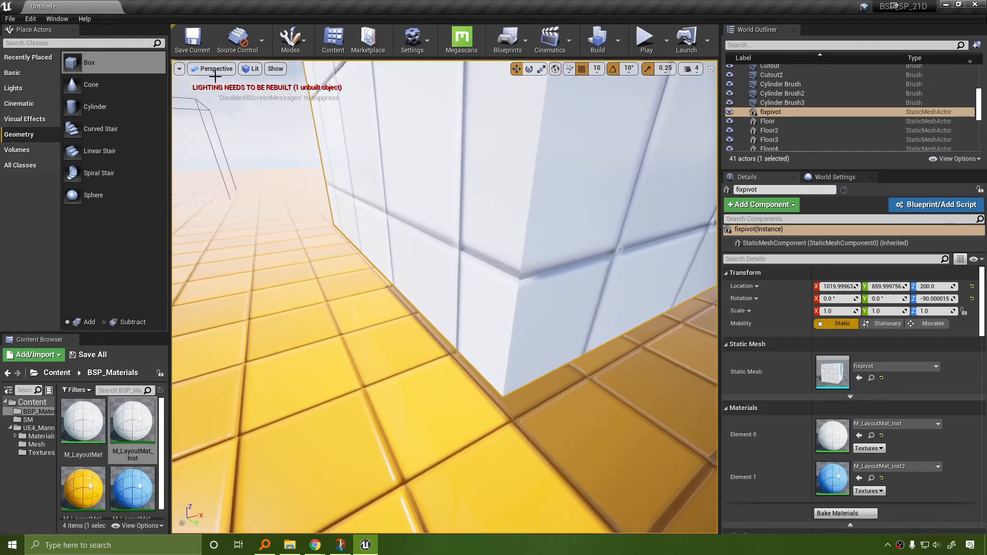
pyautogui.click(215, 69)
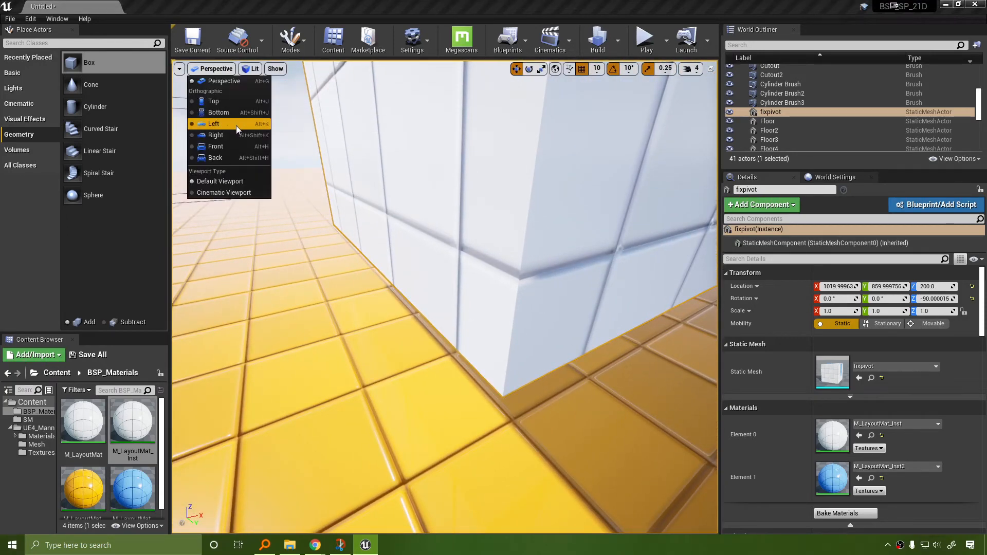
pyautogui.click(234, 158)
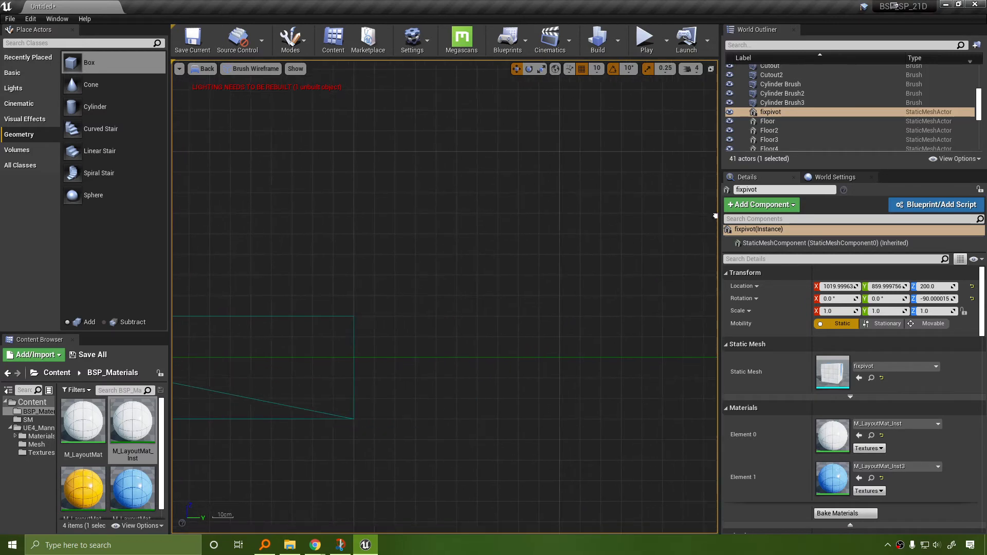
pyautogui.moveTo(715, 216); pyautogui.dragTo(715, 309, button='right')
pyautogui.scroll(-10, 518, 322)
pyautogui.moveTo(518, 322); pyautogui.dragTo(599, 214, button='right')
pyautogui.scroll(15, 456, 303)
pyautogui.moveTo(458, 304); pyautogui.dragTo(425, 373, button='right')
pyautogui.rightClick(420, 316)
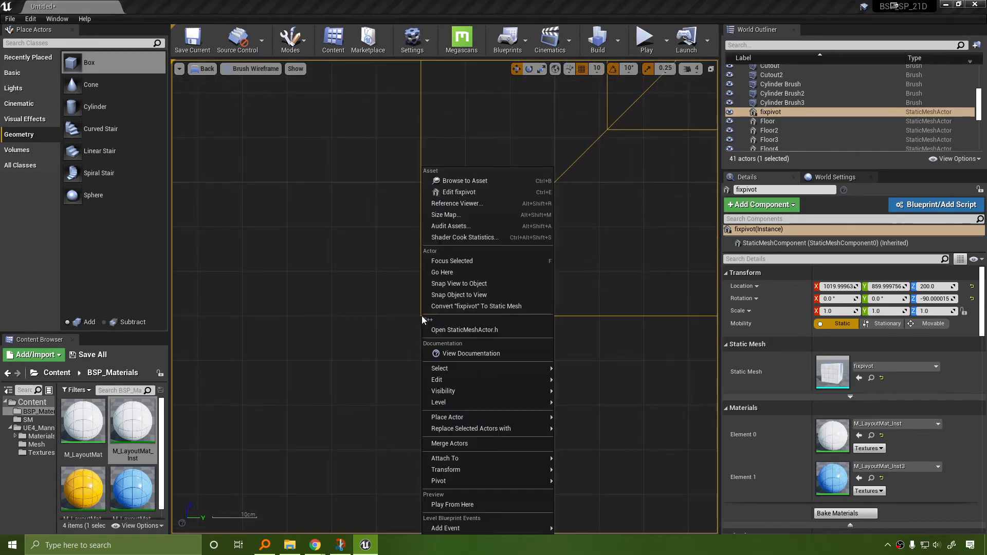
pyautogui.moveTo(492, 483)
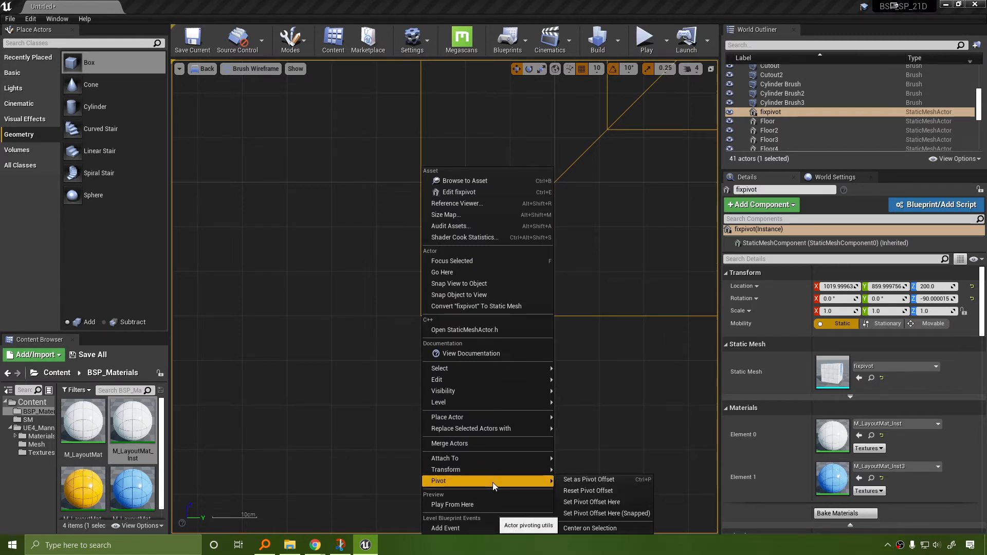
pyautogui.click(594, 512)
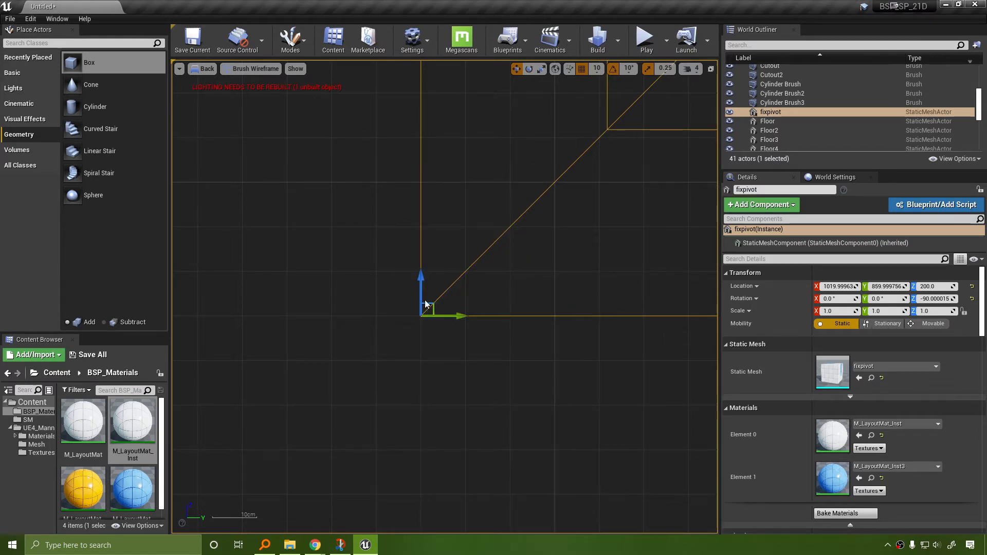
pyautogui.scroll(4, 425, 305)
pyautogui.scroll(-8, 377, 306)
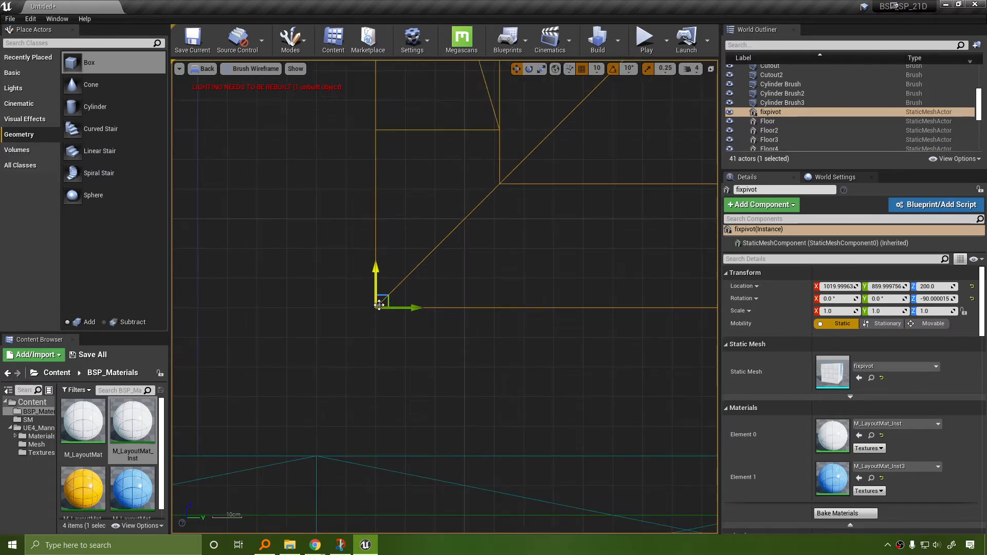
# Apply Set as Pivot Offset to the snapped corner of the fixpivot mesh and return to the Perspective view.
pyautogui.rightClick(396, 267)
pyautogui.moveTo(485, 480)
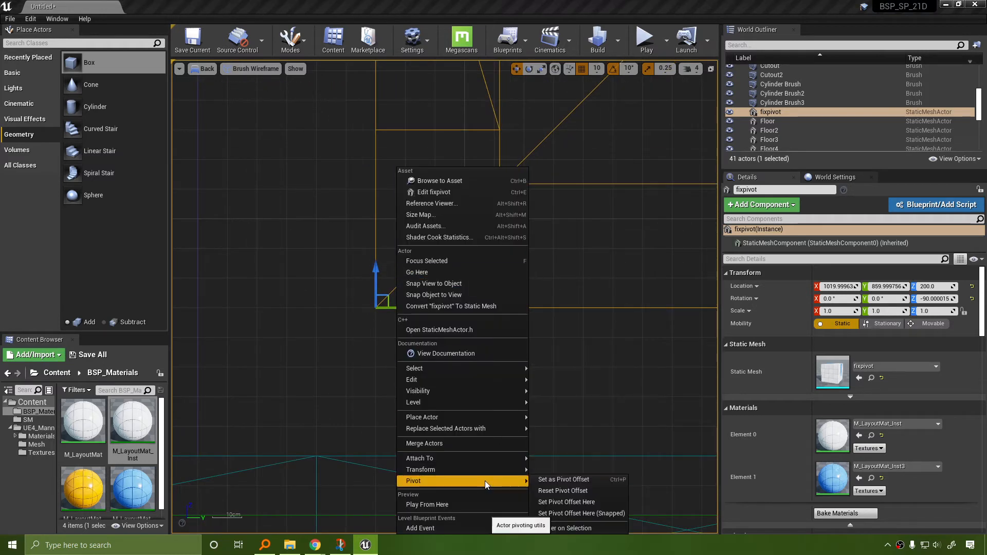
pyautogui.click(587, 481)
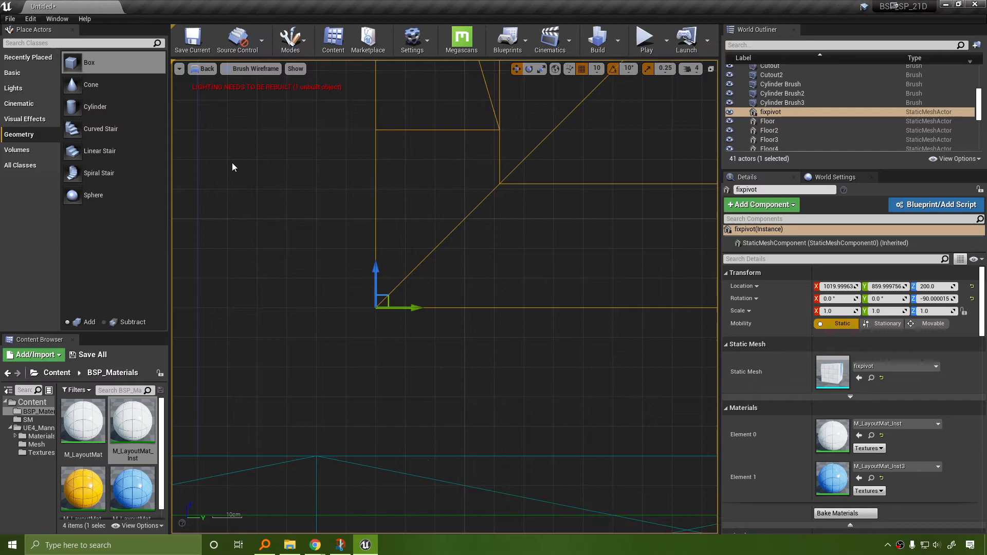
pyautogui.click(208, 69)
pyautogui.click(221, 78)
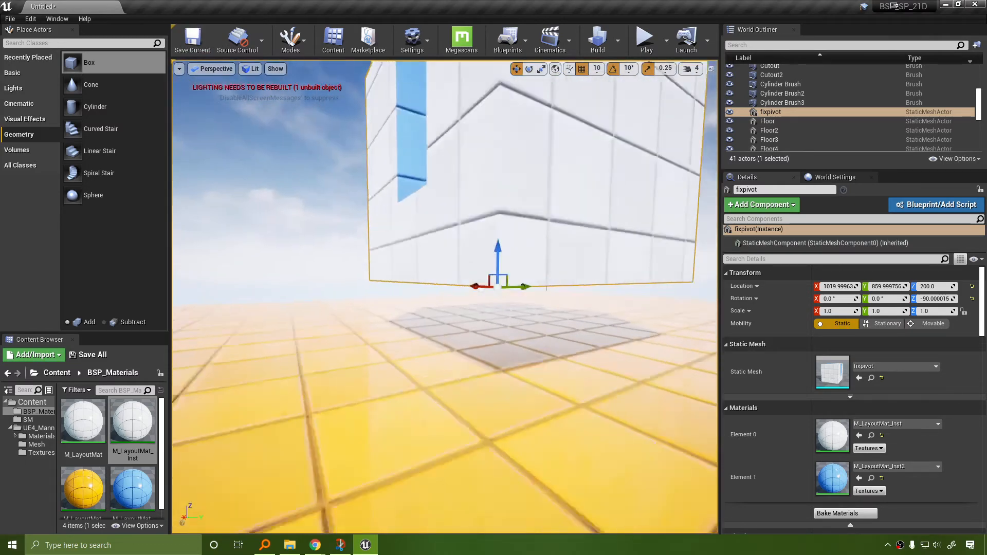
# Rotate the fixpivot mesh back and forth around its corner pivot, ending at about -80° on Z, and snap it down to the floor.
pyautogui.press('s')
pyautogui.moveTo(540, 233)
pyautogui.mouseDown(button='right')
pyautogui.moveTo(555, 267)
pyautogui.moveTo(540, 233)
pyautogui.mouseUp(button='right')
pyautogui.press('e')
pyautogui.moveTo(481, 277); pyautogui.dragTo(447, 281)
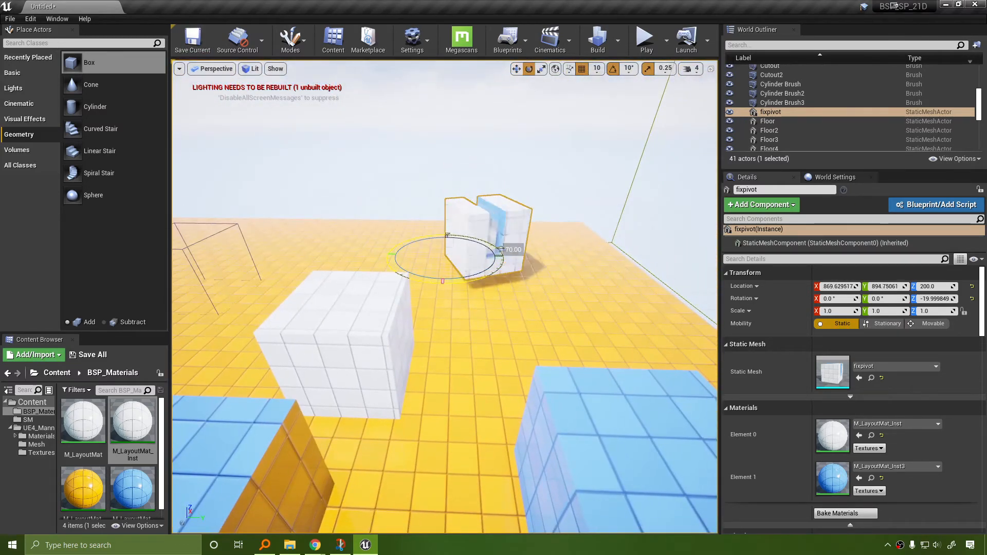
pyautogui.moveTo(500, 250); pyautogui.dragTo(447, 235)
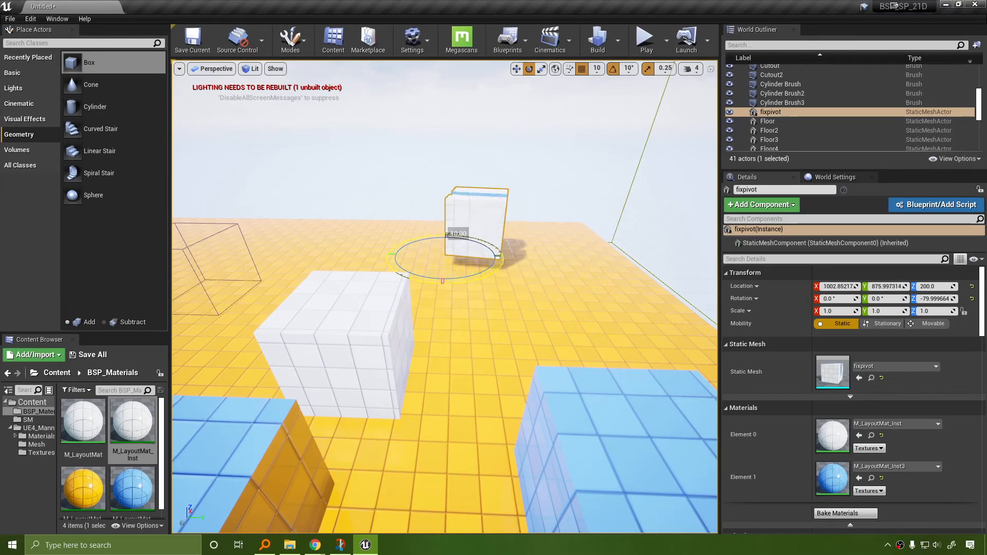
pyautogui.press('End')
# Rotate the grounded fixpivot mesh 10° further around the Z axis, to about -90°.
pyautogui.moveTo(479, 276); pyautogui.dragTo(393, 264, button='right')
pyautogui.press('w')
pyautogui.press('d')
pyautogui.moveTo(478, 240); pyautogui.dragTo(491, 237)
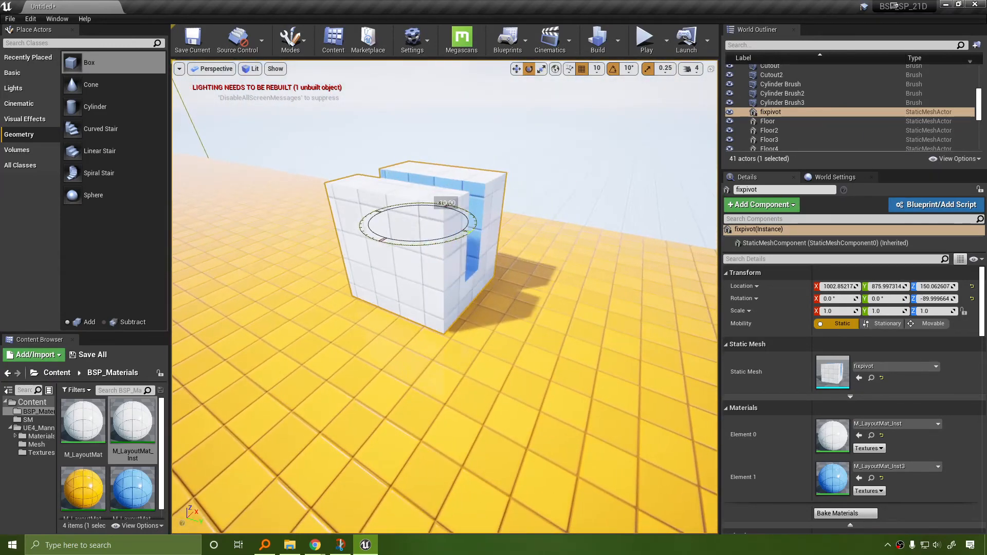
# Clear the mesh selection and bring the whole level into view.
pyautogui.press('s')
pyautogui.moveTo(491, 237); pyautogui.dragTo(364, 280, button='right')
pyautogui.press('a')
pyautogui.press('s')
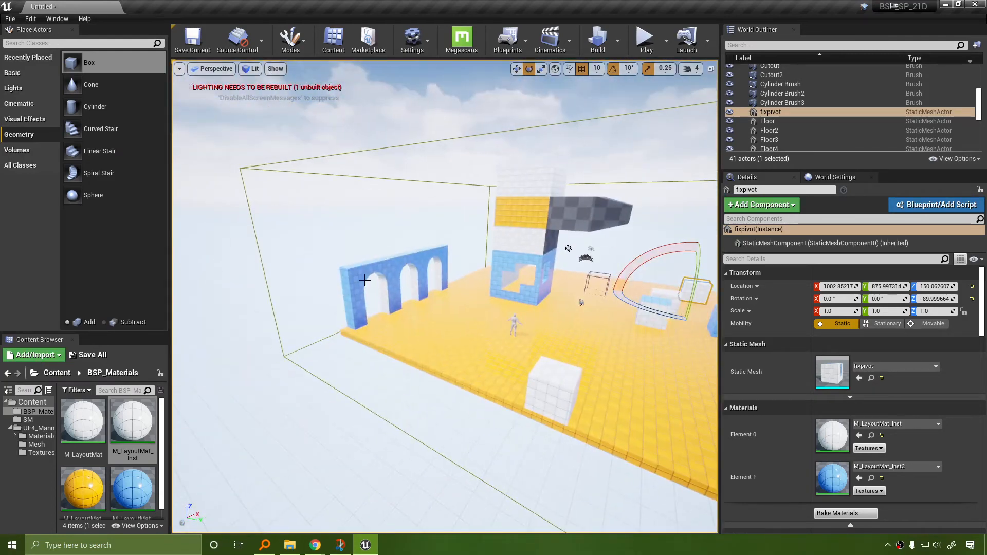
pyautogui.click(362, 278)
pyautogui.moveTo(560, 319); pyautogui.dragTo(607, 308, button='right')
pyautogui.press('Escape')
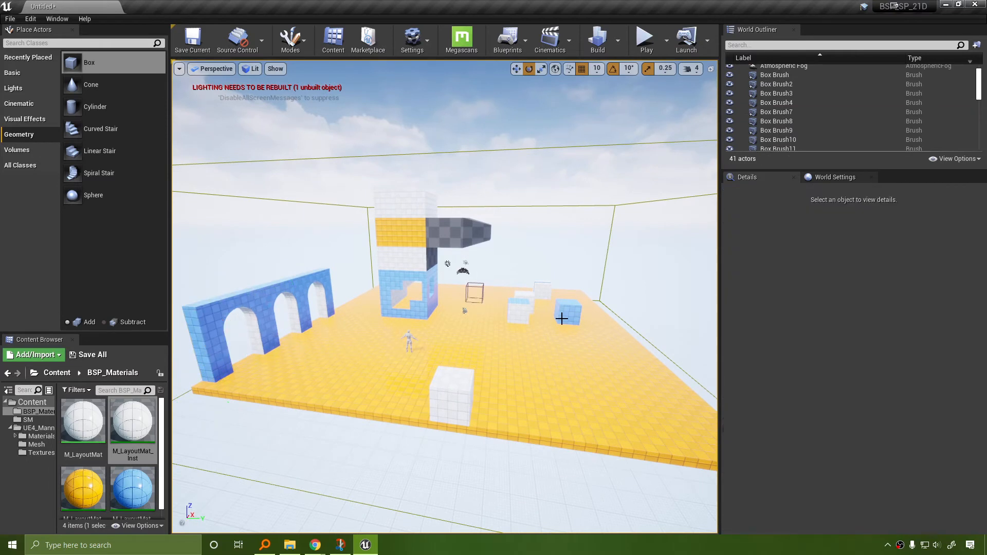
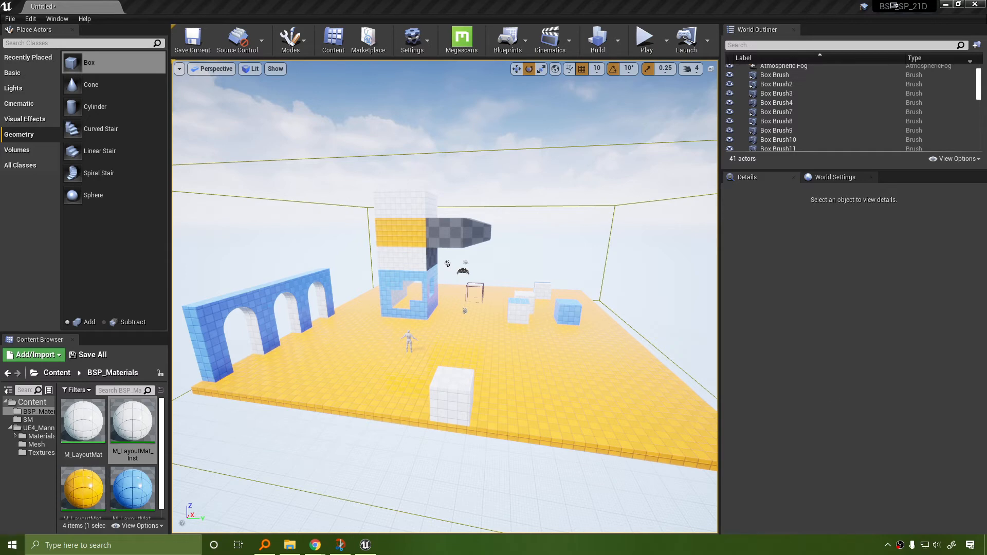
# Move the white Box Brush13 across the yellow floor to about X -770, Y 720.
pyautogui.moveTo(566, 330); pyautogui.dragTo(460, 405, button='right')
pyautogui.press('w')
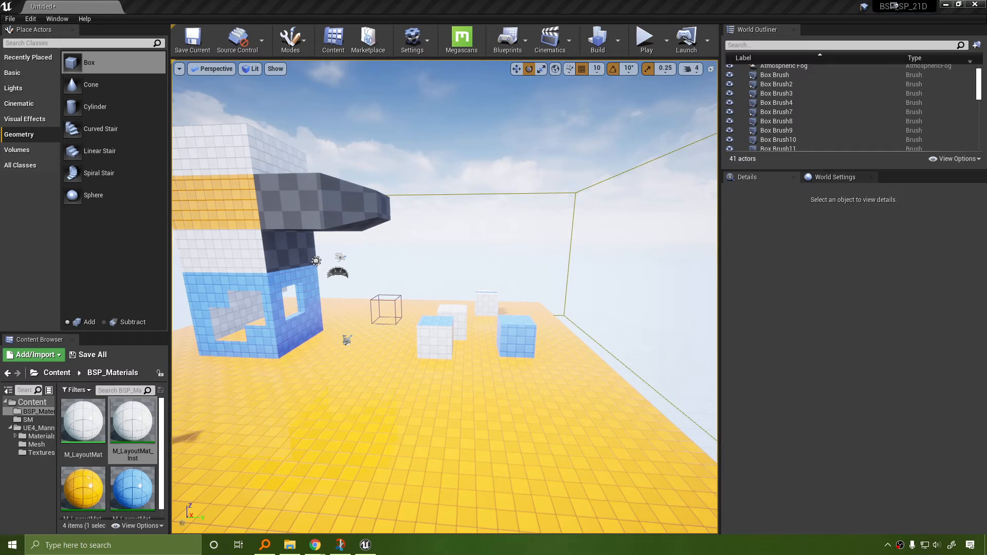
pyautogui.moveTo(391, 401)
pyautogui.mouseDown(button='right')
pyautogui.moveTo(478, 452)
pyautogui.moveTo(406, 421)
pyautogui.moveTo(391, 401)
pyautogui.mouseUp(button='right')
pyautogui.press('s')
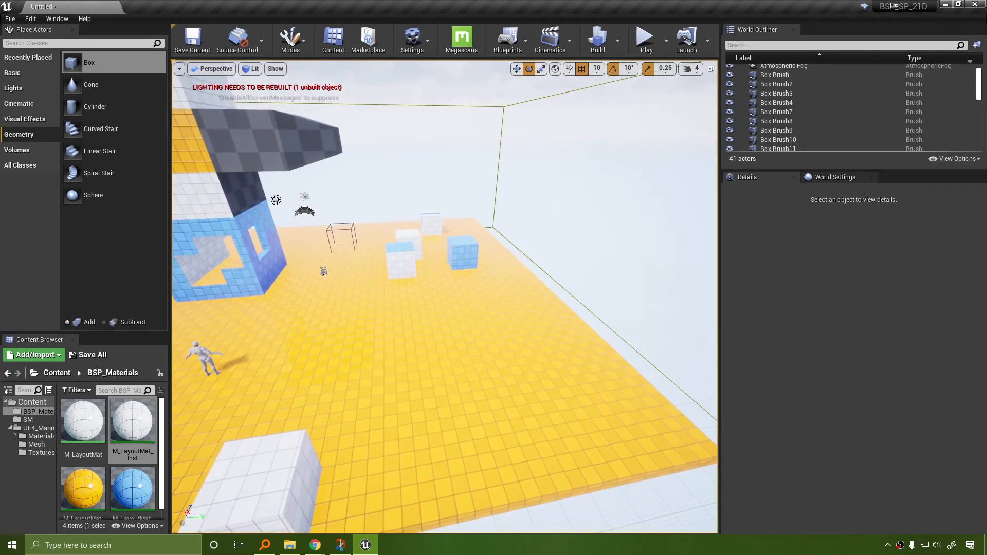
pyautogui.moveTo(986, 154)
pyautogui.mouseDown()
pyautogui.moveTo(430, 117)
pyautogui.moveTo(986, 154)
pyautogui.mouseUp()
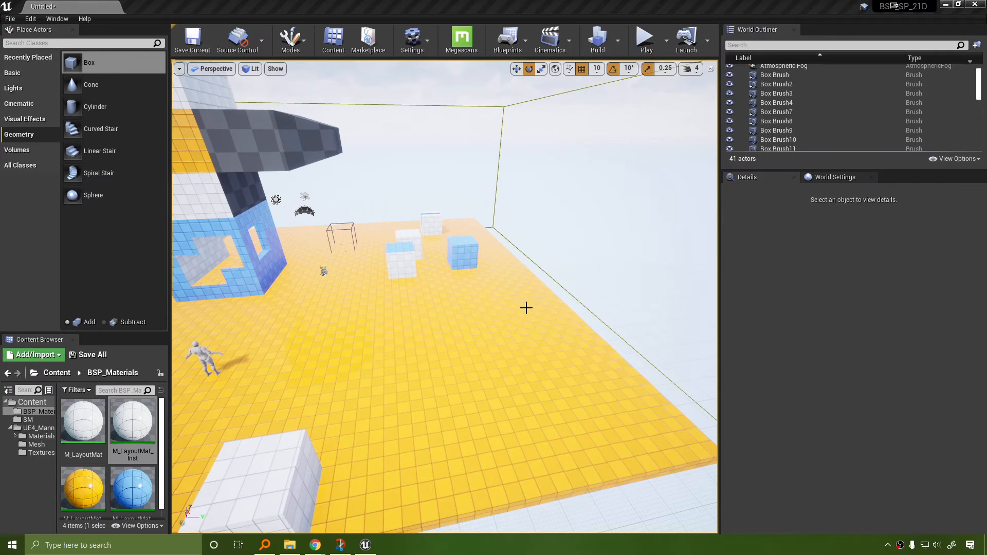
pyautogui.click(303, 482)
pyautogui.moveTo(303, 483)
pyautogui.mouseDown(button='right')
pyautogui.moveTo(221, 486)
pyautogui.moveTo(296, 509)
pyautogui.moveTo(251, 514)
pyautogui.mouseUp(button='right')
pyautogui.press('w')
pyautogui.moveTo(411, 398); pyautogui.dragTo(473, 275)
pyautogui.moveTo(503, 313); pyautogui.dragTo(672, 325)
# Try rotating Box Brush13 by 90° around the Z axis, and undo the rotation.
pyautogui.press('e')
pyautogui.moveTo(557, 398); pyautogui.dragTo(614, 396, button='right')
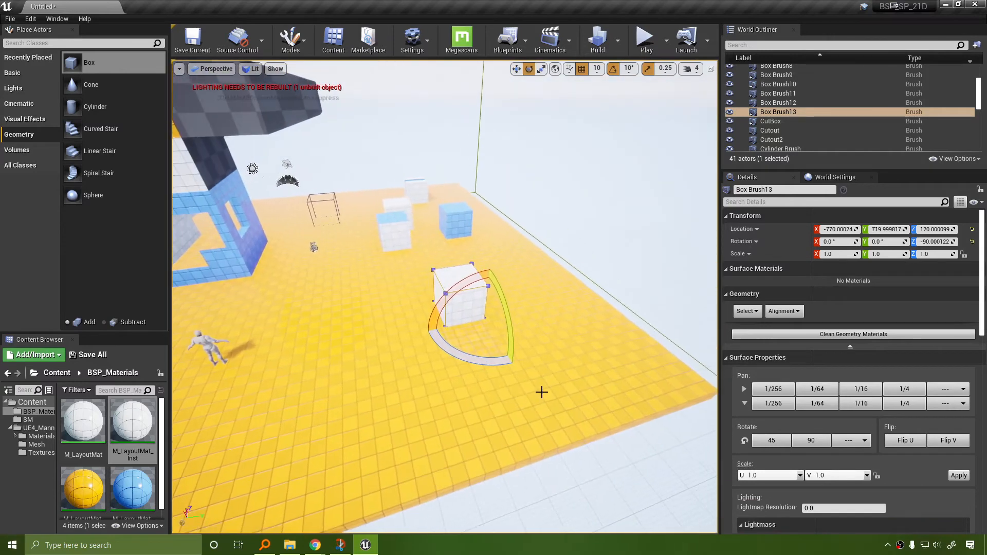
pyautogui.moveTo(485, 364); pyautogui.dragTo(416, 357)
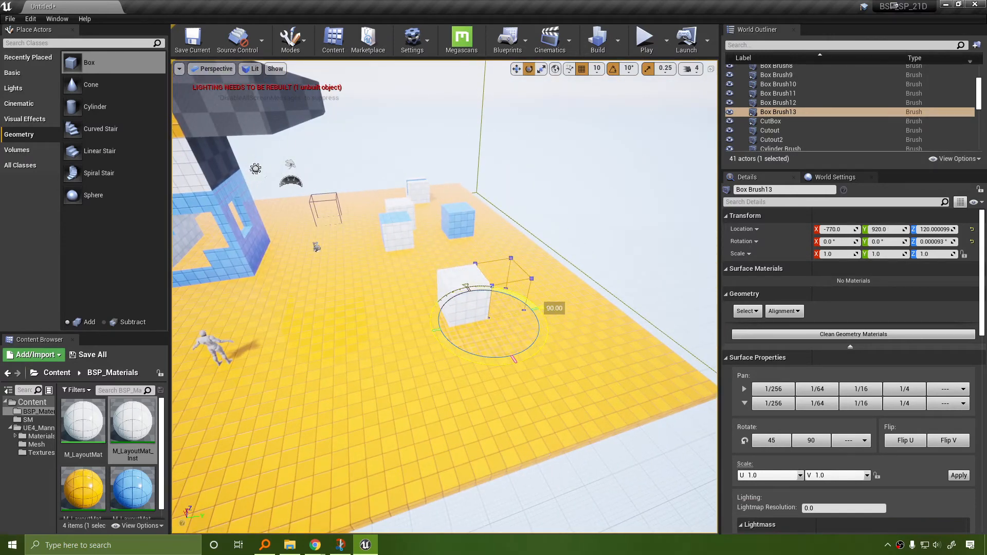
pyautogui.hotkey('ctrl', 'z')
# Shift Box Brush13 sideways along the Y axis on the floor.
pyautogui.press('w')
pyautogui.moveTo(525, 314)
pyautogui.mouseDown()
pyautogui.moveTo(401, 333)
pyautogui.moveTo(469, 323)
pyautogui.mouseUp()
pyautogui.moveTo(540, 360)
pyautogui.mouseDown(button='right')
pyautogui.moveTo(578, 369)
pyautogui.moveTo(529, 382)
pyautogui.moveTo(521, 378)
pyautogui.moveTo(545, 382)
pyautogui.moveTo(525, 366)
pyautogui.moveTo(370, 357)
pyautogui.moveTo(534, 380)
pyautogui.moveTo(555, 393)
pyautogui.mouseUp(button='right')
# Open the X size in Box Brush13's brush settings for editing.
pyautogui.moveTo(596, 338); pyautogui.dragTo(591, 308, button='right')
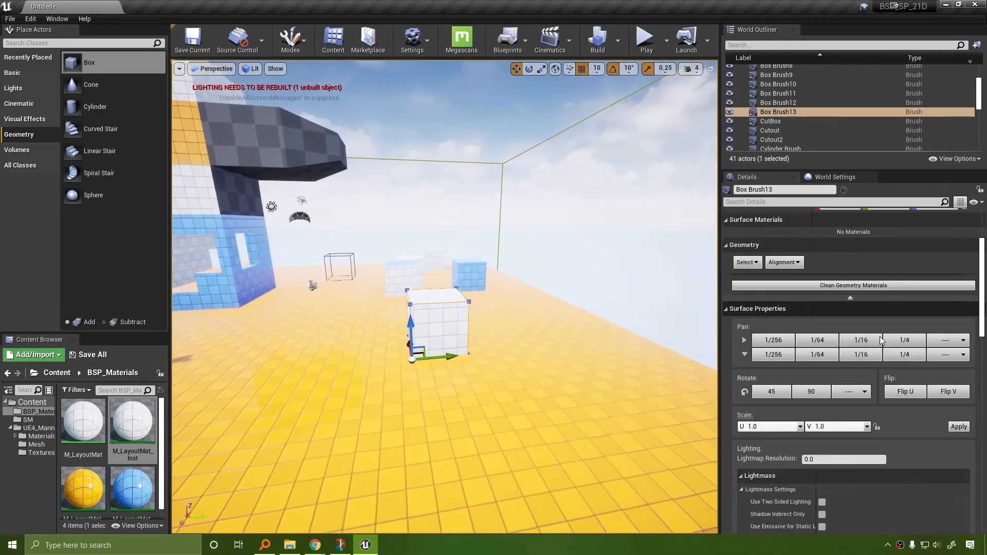
pyautogui.scroll(-8, 880, 336)
pyautogui.click(832, 311)
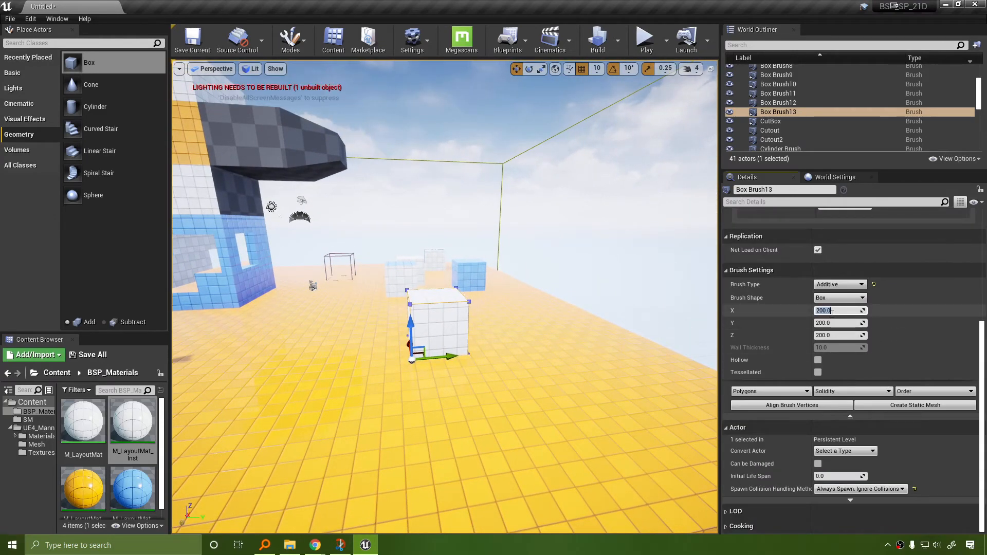
# Set the selected box brush's X, Y and Z dimensions to 500 each.
pyautogui.write('500')
pyautogui.press('Return')
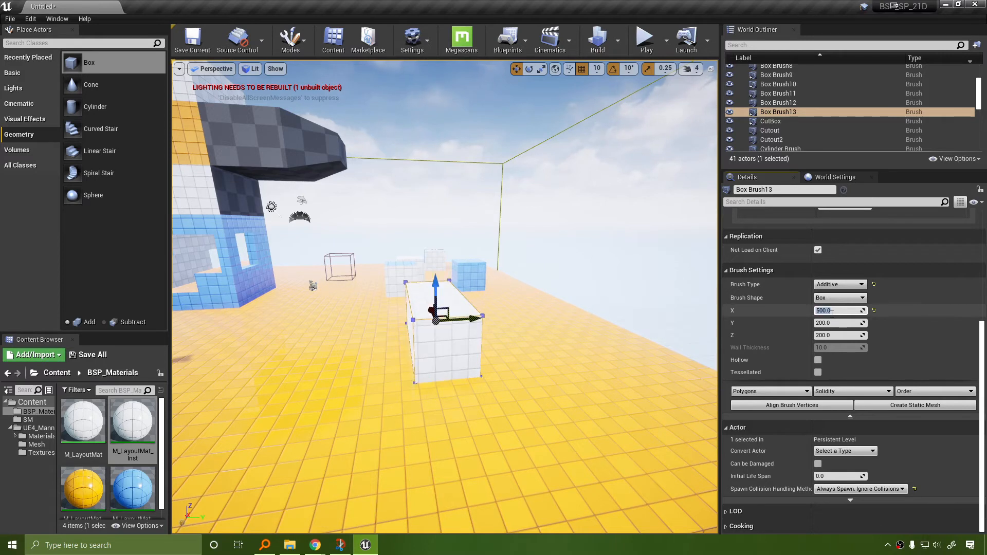
pyautogui.click(832, 323)
pyautogui.write('500')
pyautogui.press('Return')
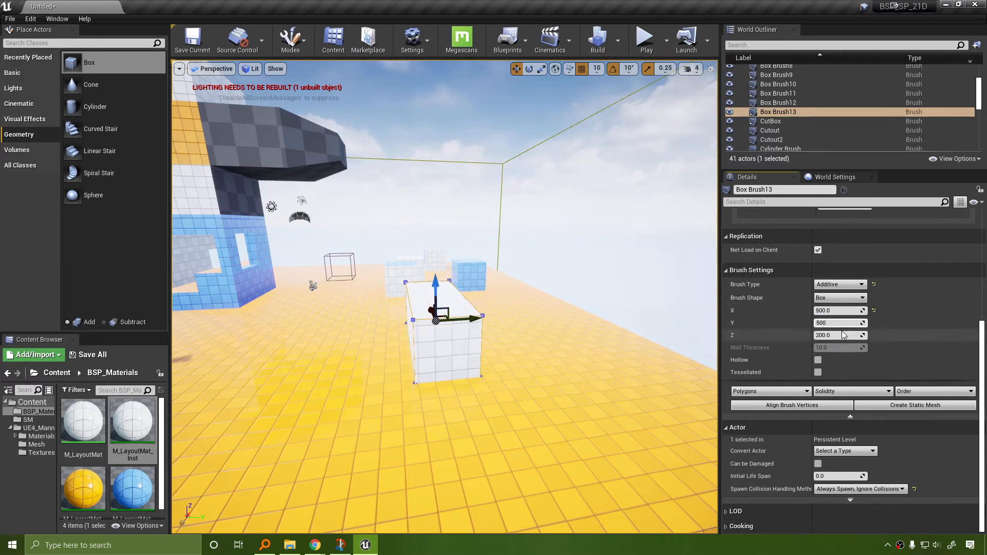
pyautogui.click(841, 335)
pyautogui.write('50')
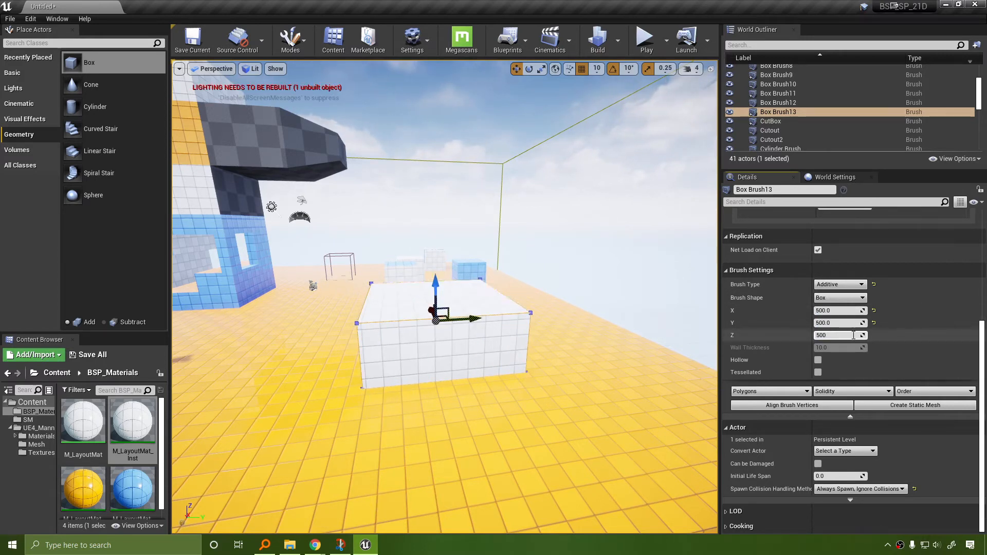
pyautogui.write('0')
pyautogui.press('Return')
# Raise the box brush above the ground, then snap it down so it rests on the floor.
pyautogui.moveTo(436, 283); pyautogui.dragTo(434, 132)
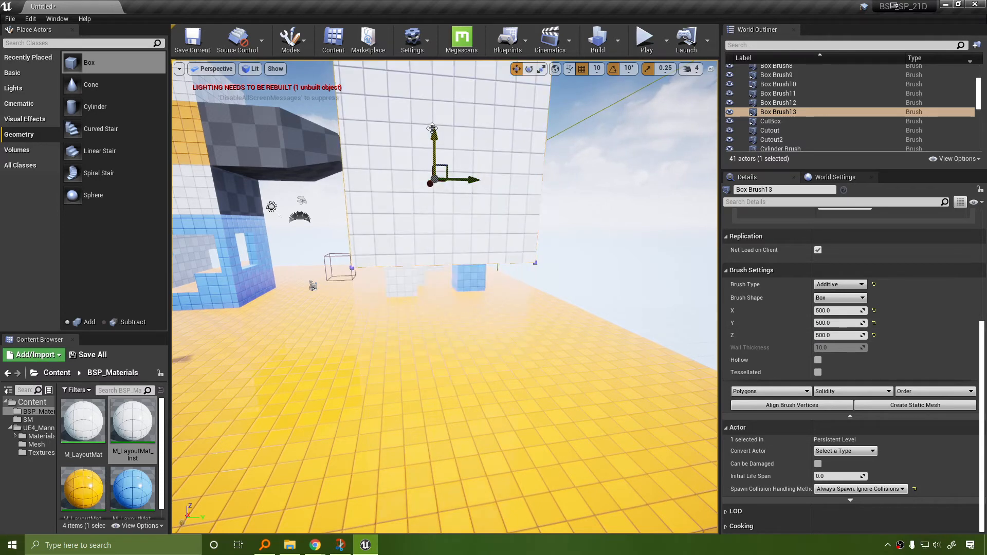
pyautogui.press('End')
pyautogui.moveTo(432, 129)
pyautogui.mouseDown(button='right')
pyautogui.moveTo(465, 129)
pyautogui.moveTo(424, 128)
pyautogui.mouseUp(button='right')
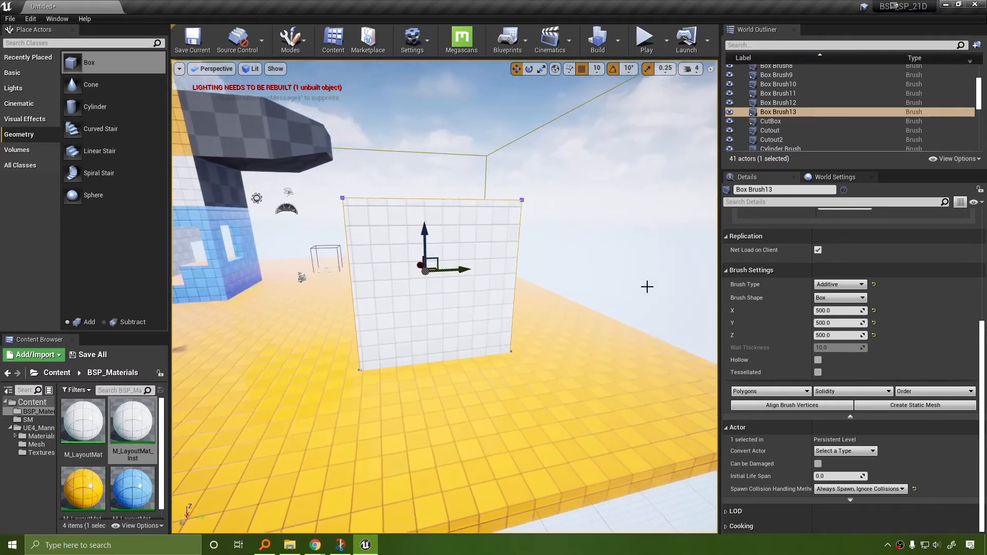
pyautogui.moveTo(649, 282); pyautogui.dragTo(612, 277, button='right')
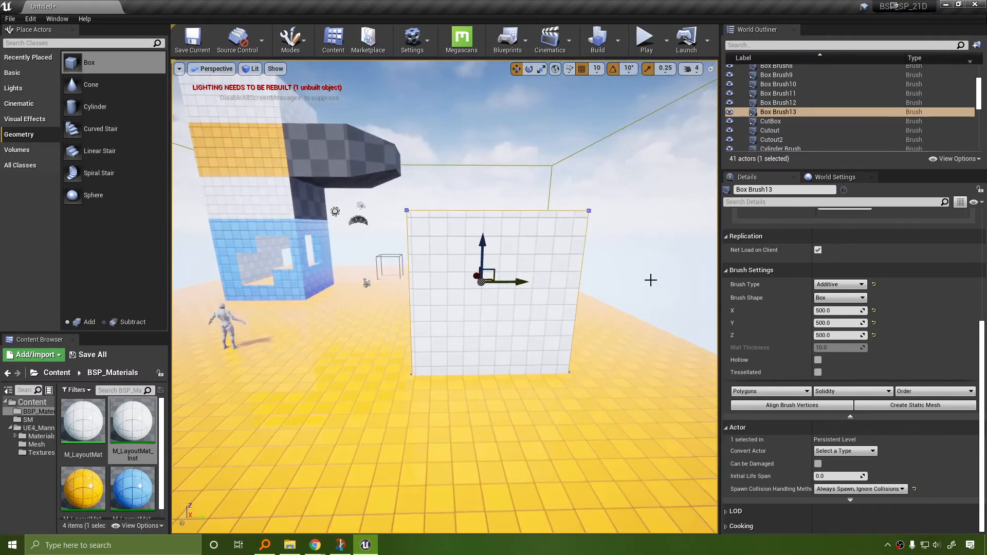
# Lengthen the box brush by setting its Y dimension to 1000.
pyautogui.click(841, 323)
pyautogui.write('1000')
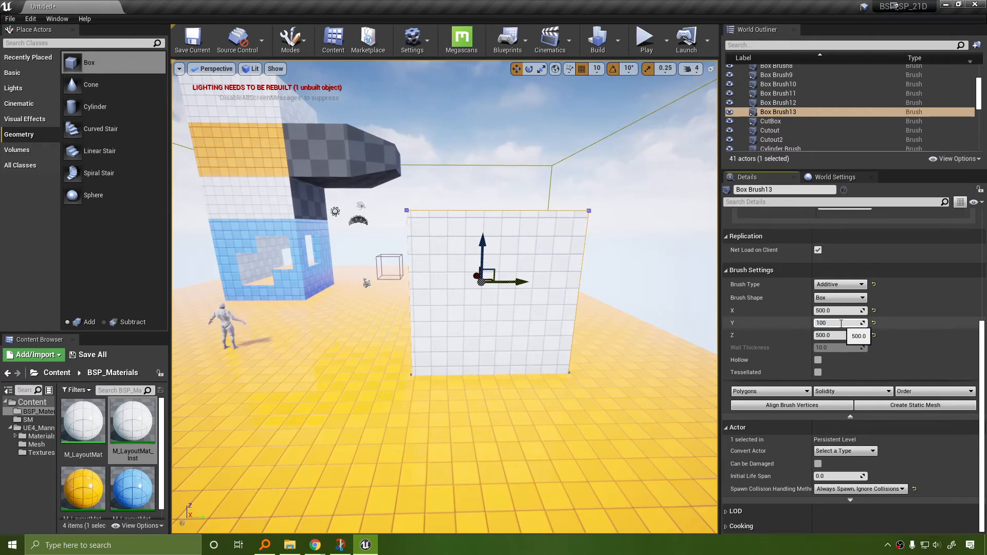
pyautogui.press('Return')
pyautogui.moveTo(503, 203)
pyautogui.mouseDown(button='right')
pyautogui.moveTo(501, 227)
pyautogui.moveTo(453, 228)
pyautogui.moveTo(483, 231)
pyautogui.moveTo(503, 204)
pyautogui.mouseUp(button='right')
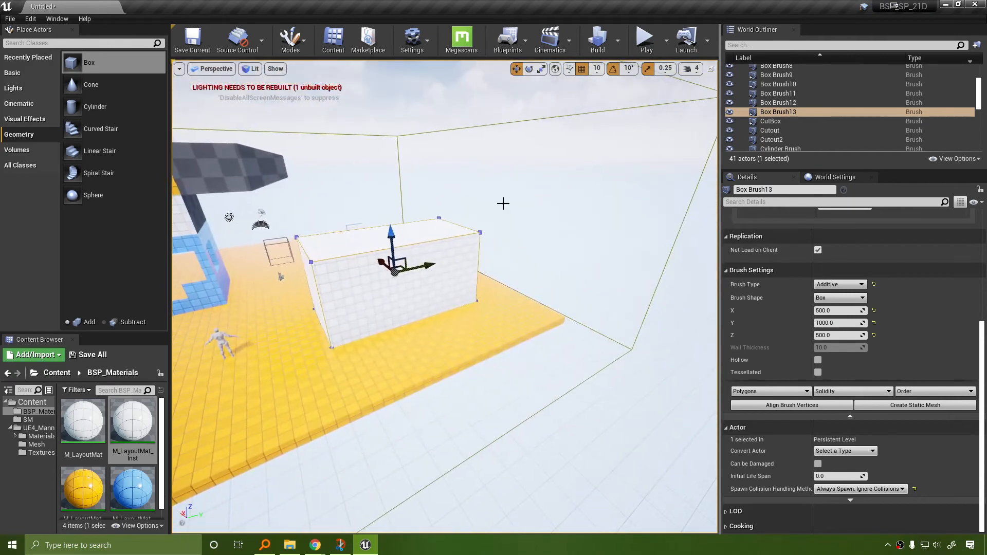
pyautogui.moveTo(535, 298)
pyautogui.mouseDown(button='right')
pyautogui.moveTo(506, 296)
pyautogui.moveTo(514, 280)
pyautogui.moveTo(532, 298)
pyautogui.mouseUp(button='right')
pyautogui.press('Escape')
pyautogui.click(518, 313)
pyautogui.click(626, 388)
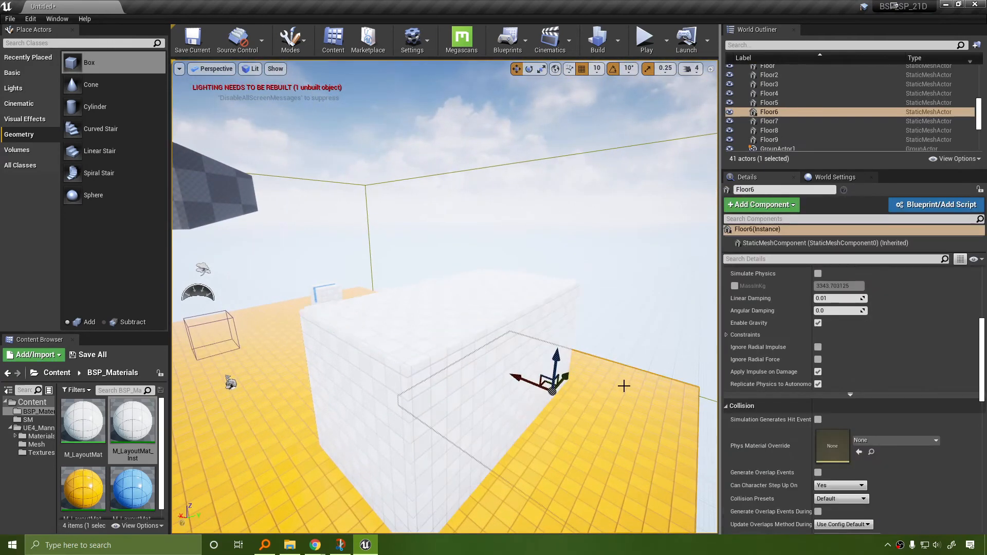
pyautogui.click(535, 301)
pyautogui.moveTo(598, 272)
pyautogui.mouseDown(button='right')
pyautogui.moveTo(560, 275)
pyautogui.moveTo(570, 329)
pyautogui.moveTo(668, 304)
pyautogui.moveTo(711, 307)
pyautogui.mouseUp(button='right')
pyautogui.click(600, 292)
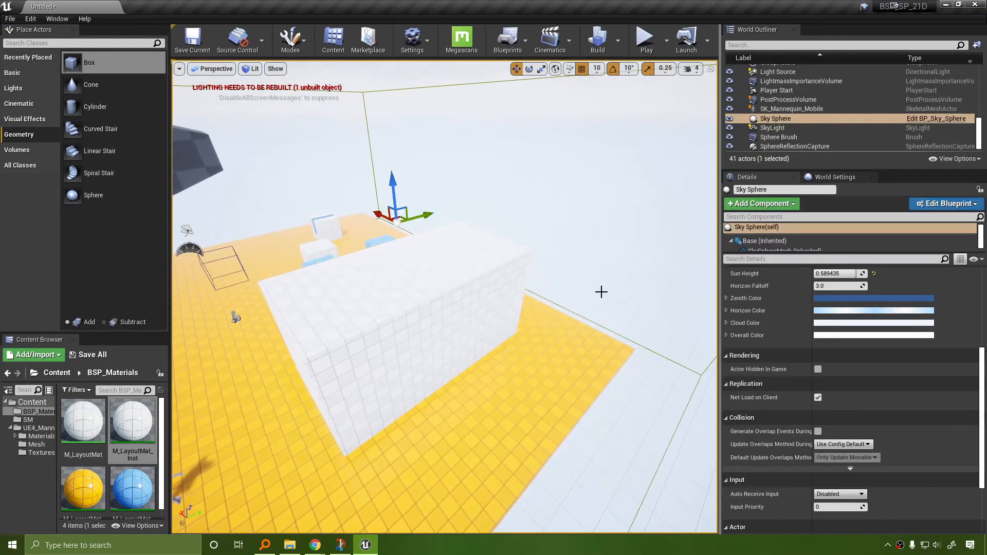
pyautogui.moveTo(600, 292); pyautogui.dragTo(557, 295, button='right')
# Select all adjacent surfaces of the long box, apply the blue M_LayoutMat_Inst3 material to them, and clear the selection.
pyautogui.click(485, 333)
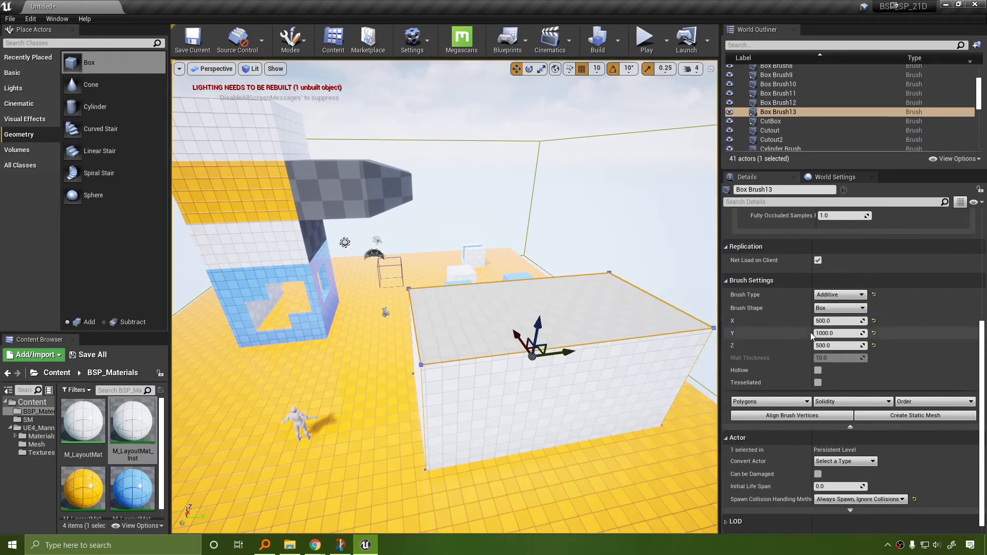
pyautogui.scroll(10, 750, 349)
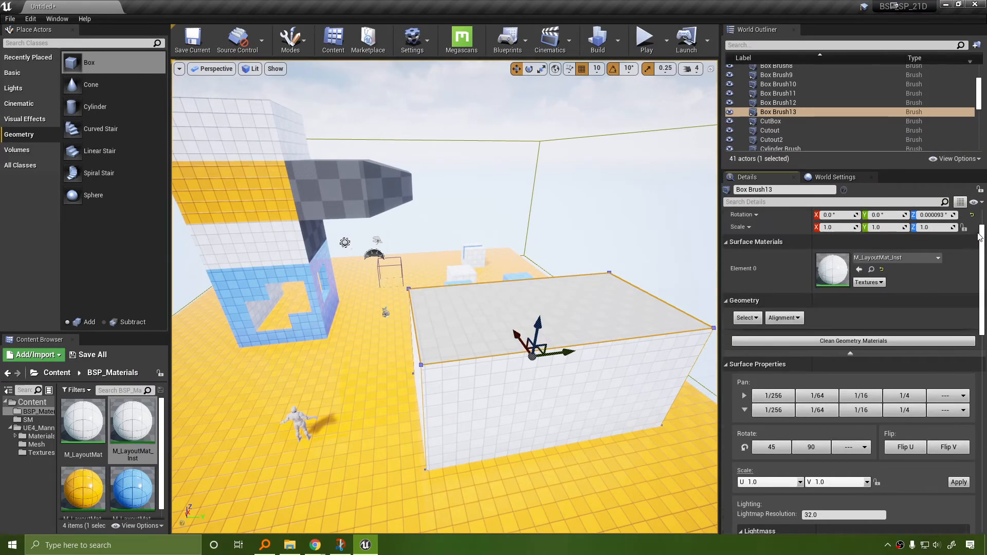
pyautogui.click(740, 320)
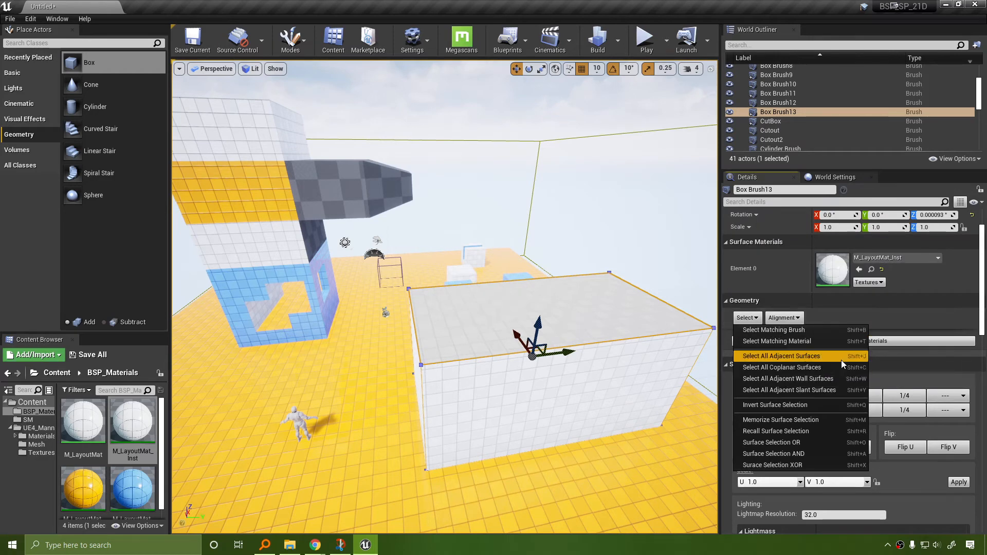
pyautogui.click(827, 357)
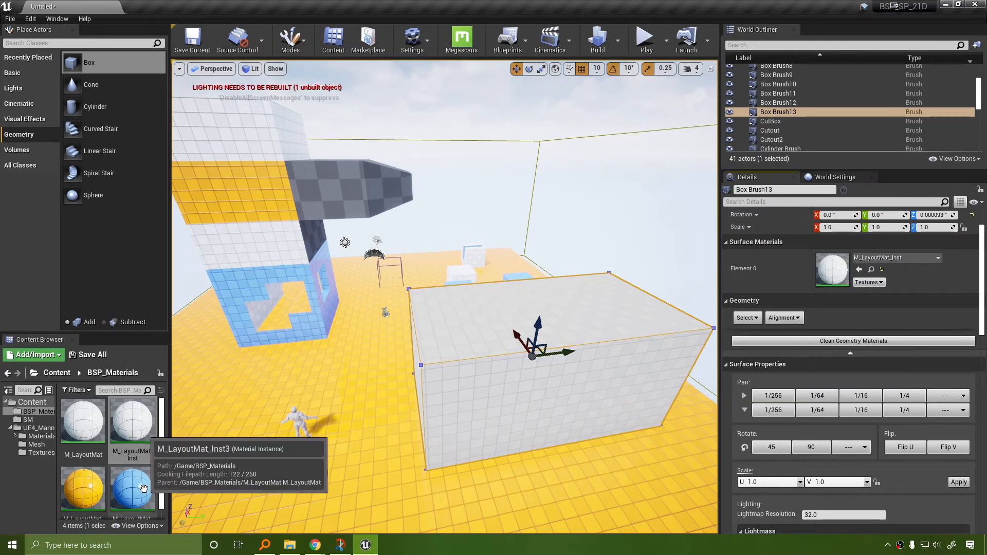
pyautogui.moveTo(144, 487); pyautogui.dragTo(440, 340)
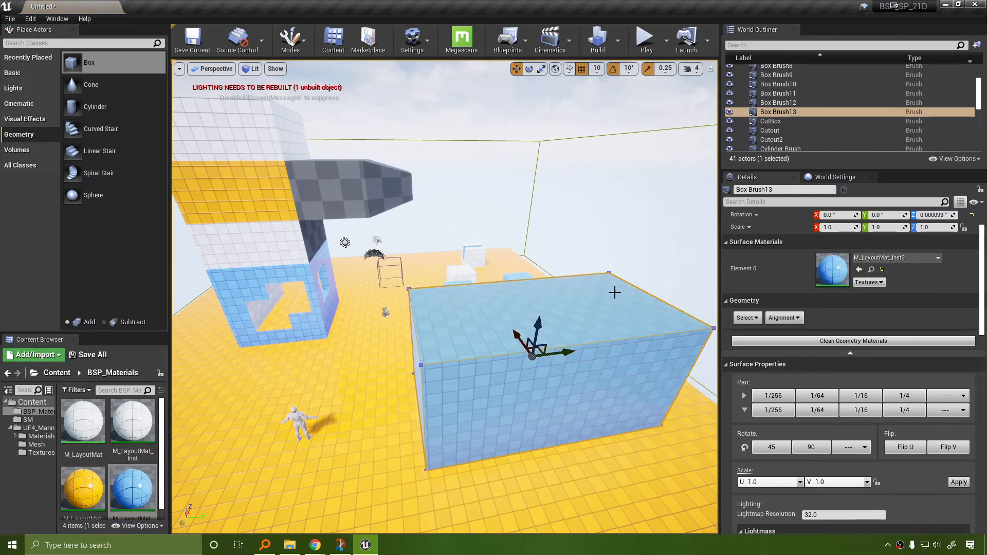
pyautogui.press('Escape')
pyautogui.moveTo(615, 291); pyautogui.dragTo(712, 295, button='right')
pyautogui.moveTo(683, 392); pyautogui.dragTo(599, 372, button='right')
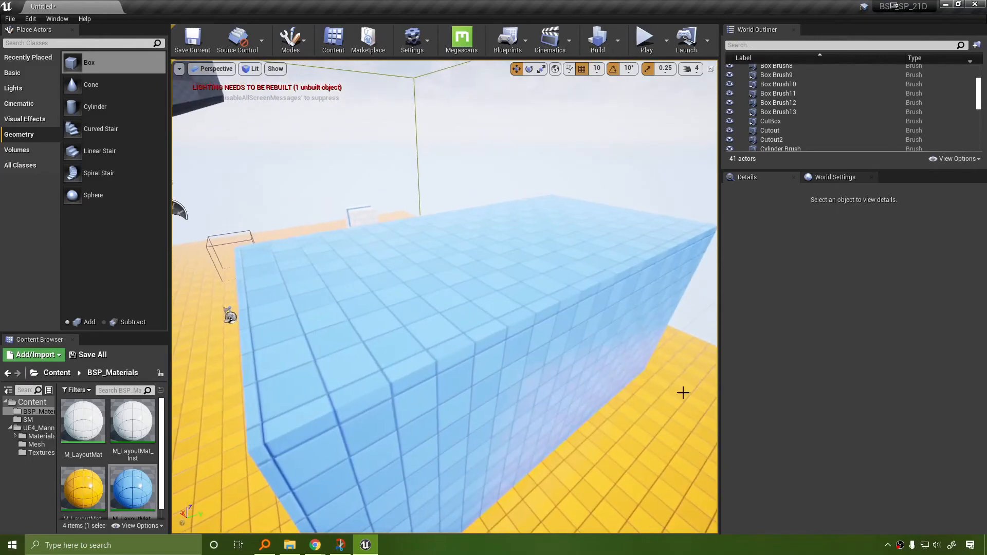
# Bring up the reference image prototype sample.png in XnView MP, examine the house shape, and return to the level.
pyautogui.moveTo(986, 107); pyautogui.dragTo(518, 126)
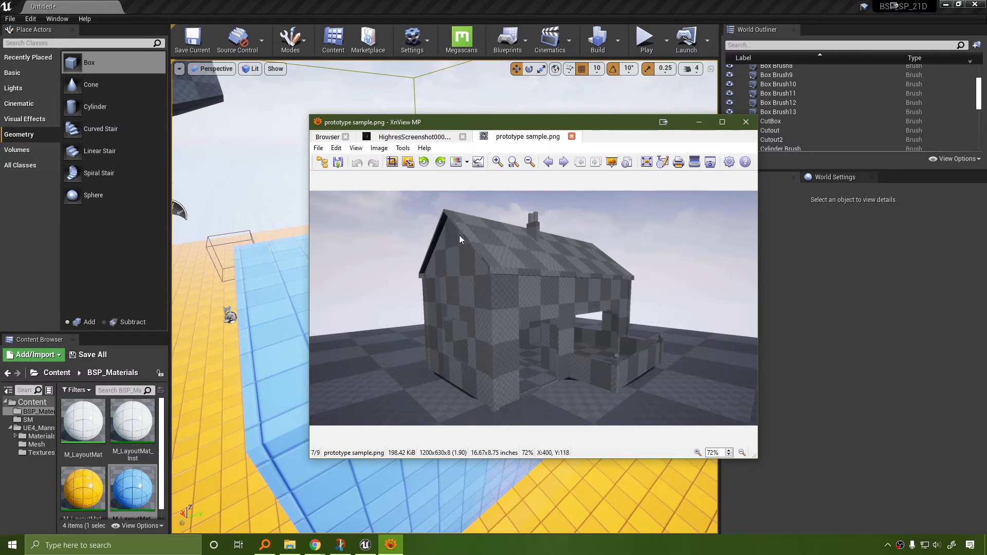
pyautogui.click(746, 126)
pyautogui.moveTo(568, 315); pyautogui.dragTo(548, 310, button='right')
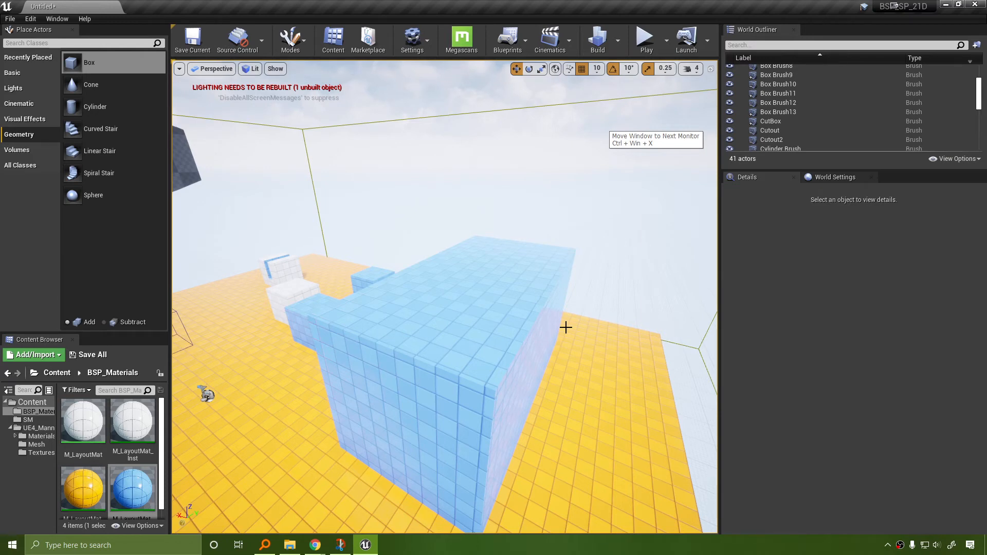
# Select the blue box brush and show it in the orthographic Top view.
pyautogui.click(498, 283)
pyautogui.moveTo(630, 328)
pyautogui.mouseDown(button='right')
pyautogui.moveTo(571, 324)
pyautogui.moveTo(595, 292)
pyautogui.mouseUp(button='right')
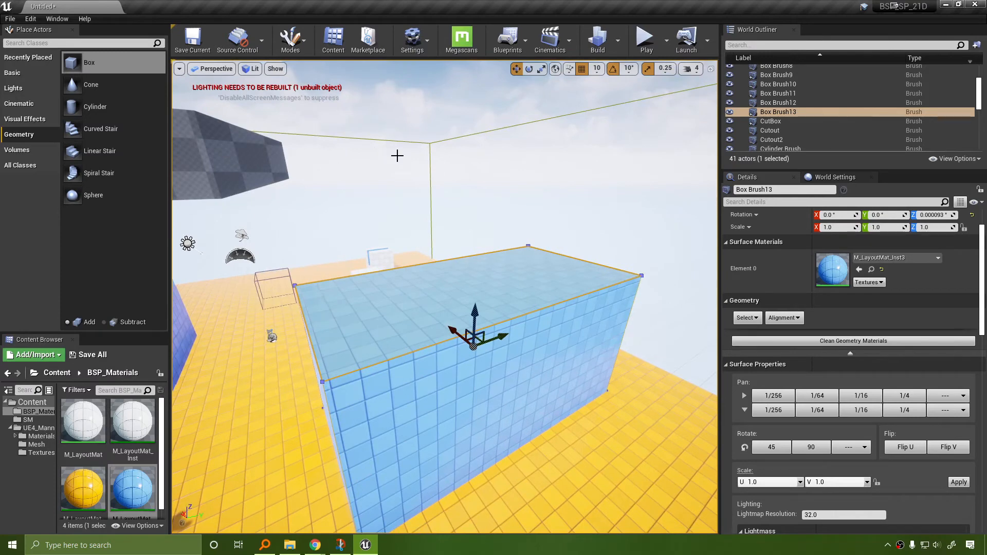
pyautogui.click(211, 68)
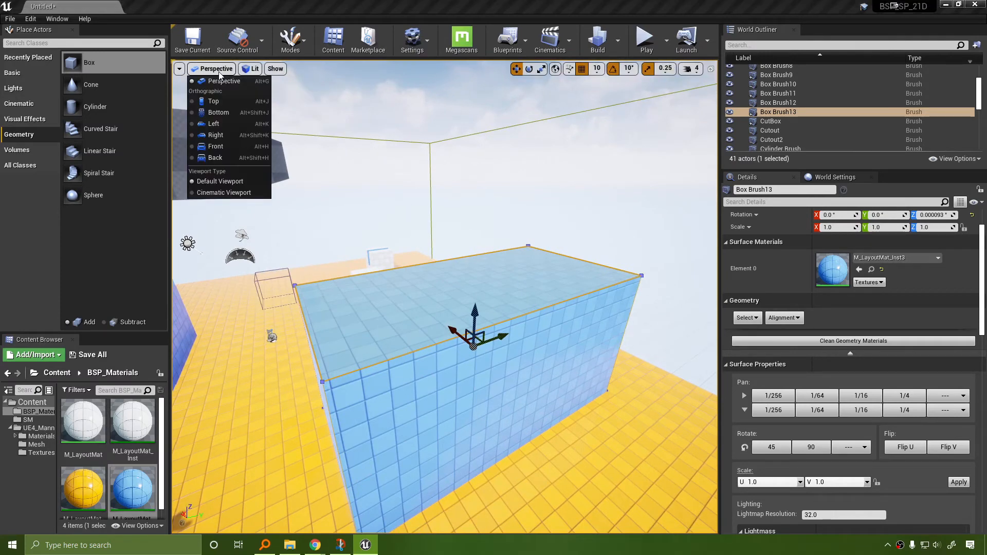
pyautogui.click(223, 103)
pyautogui.moveTo(487, 286); pyautogui.dragTo(499, 183, button='right')
pyautogui.scroll(-20, 499, 184)
pyautogui.scroll(-5, 568, 303)
pyautogui.scroll(5, 570, 301)
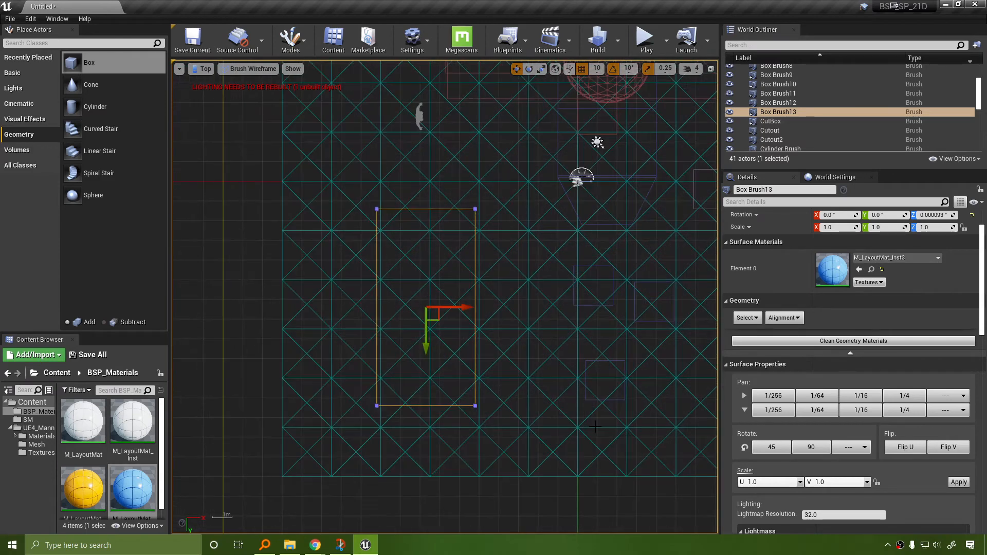
pyautogui.moveTo(565, 395); pyautogui.dragTo(591, 400, button='right')
pyautogui.scroll(3, 591, 404)
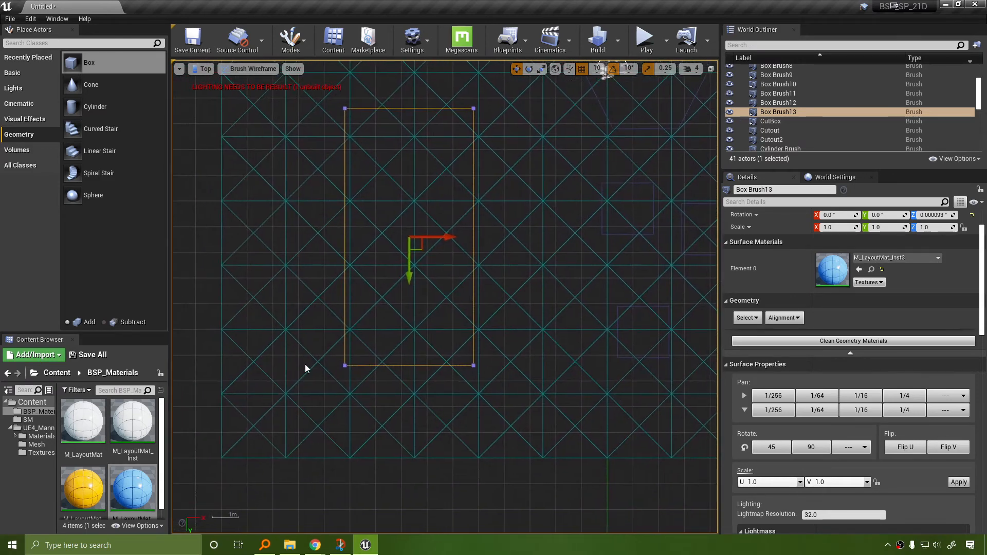
# Filter the World Outliner by "floor", select all matching floor actors and hide them.
pyautogui.click(288, 335)
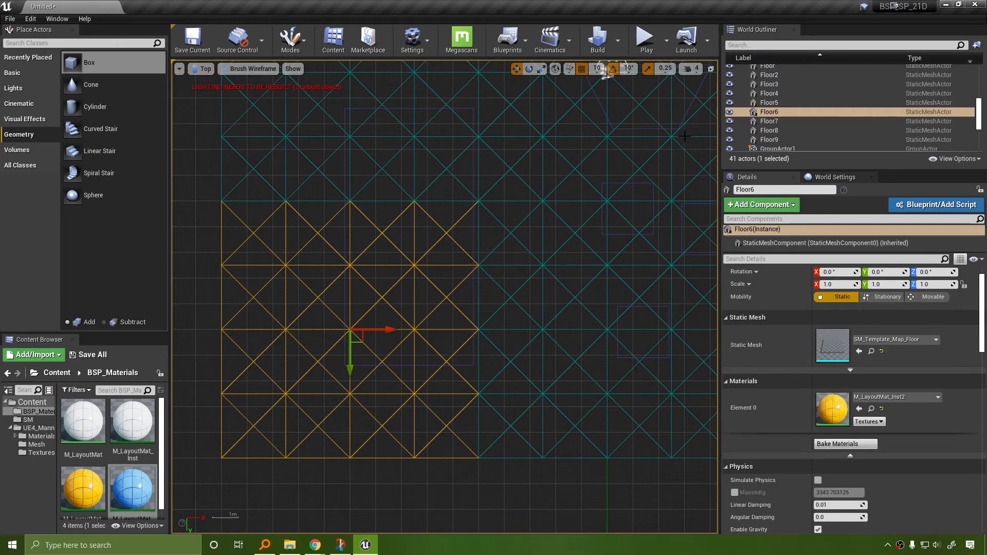
pyautogui.click(758, 45)
pyautogui.write('flo')
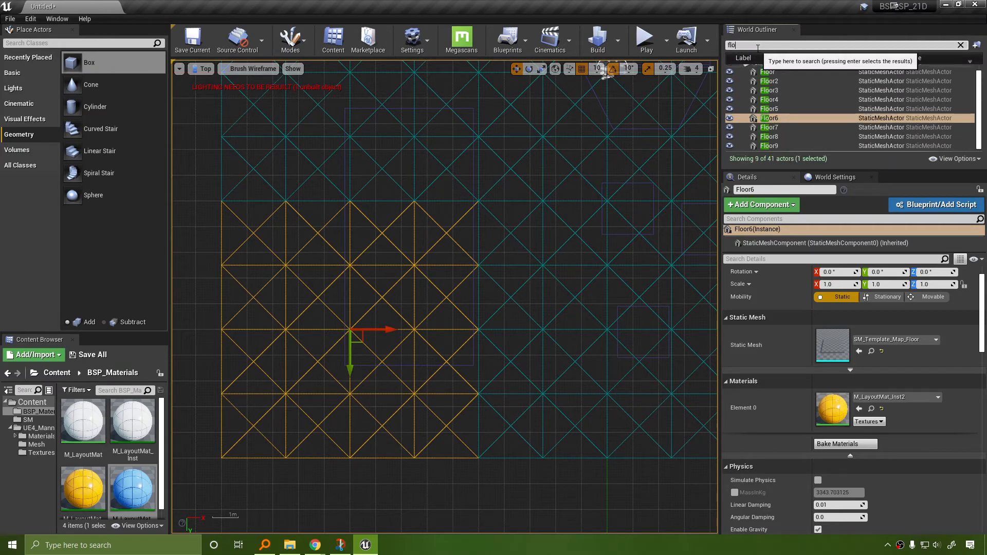
pyautogui.write('or')
pyautogui.press('Return')
pyautogui.press('f')
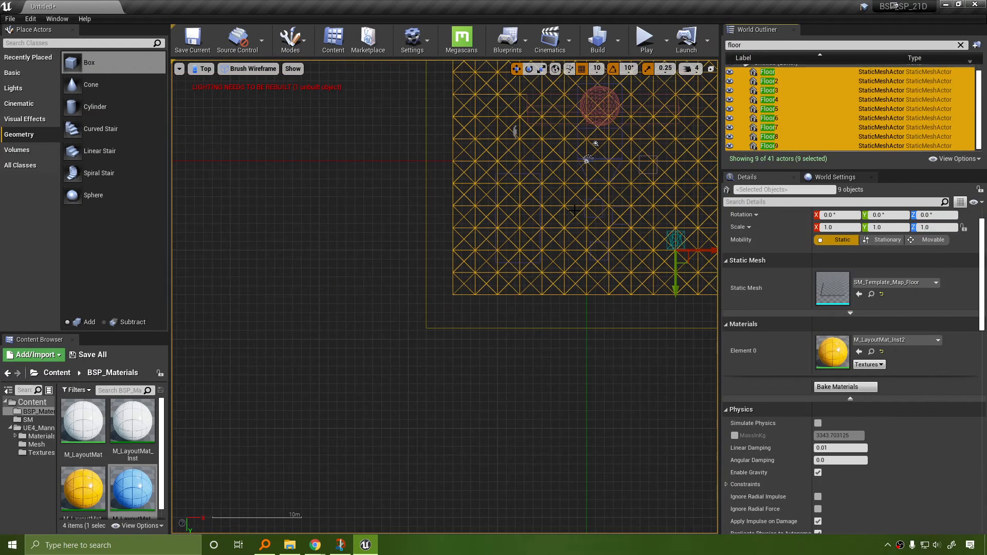
pyautogui.press('h')
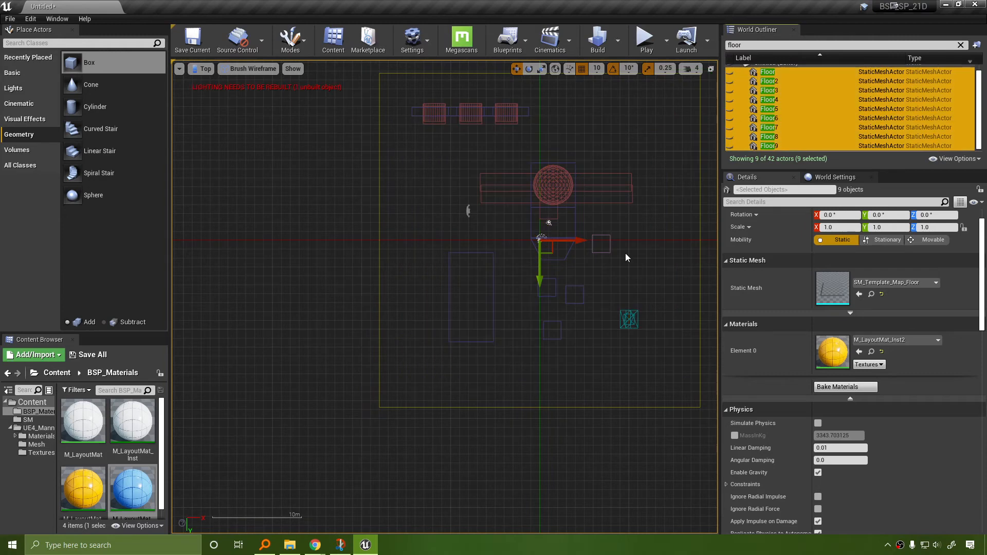
# Select and frame the large box brush in the Top view, and activate Brush Editing mode.
pyautogui.scroll(3, 531, 294)
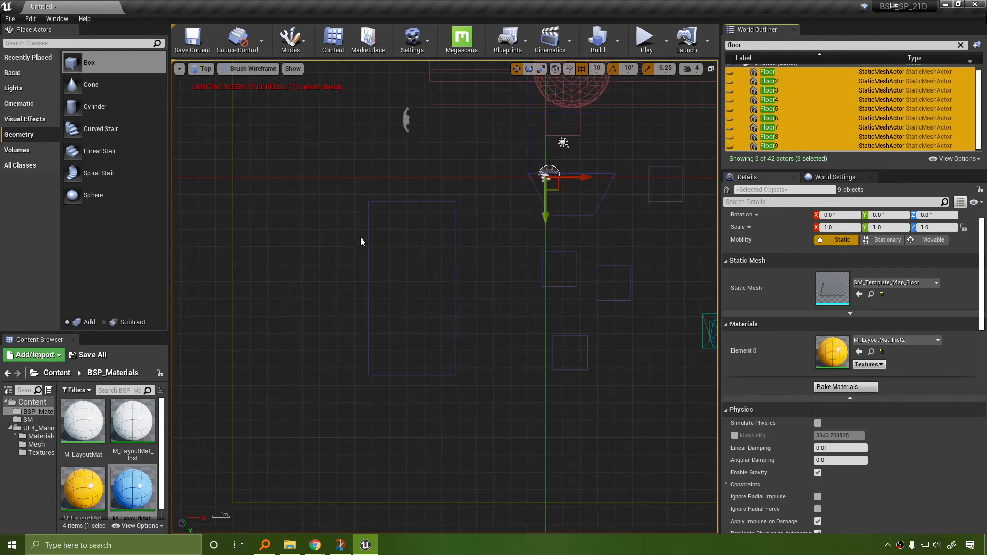
pyautogui.click(368, 212)
pyautogui.press('f')
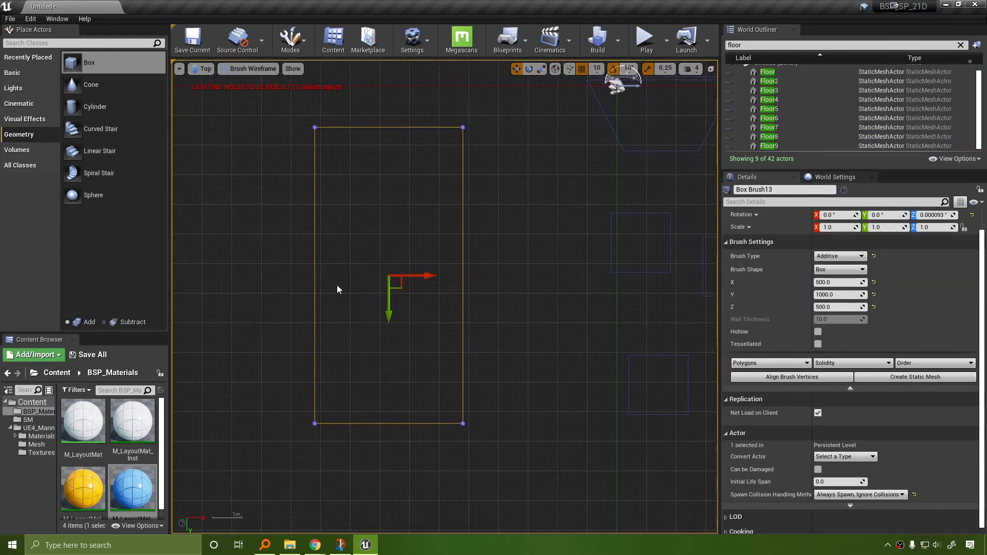
pyautogui.click(291, 42)
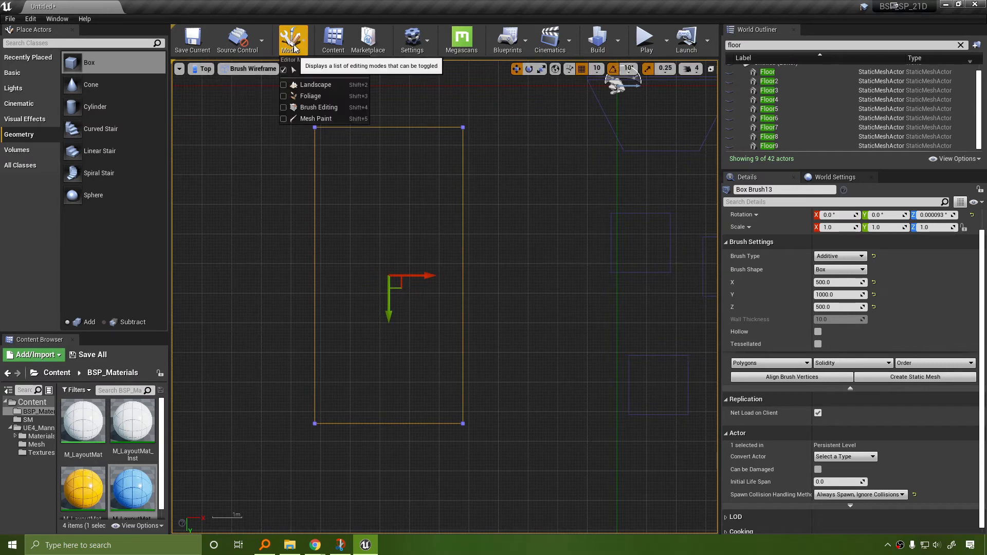
pyautogui.click(299, 107)
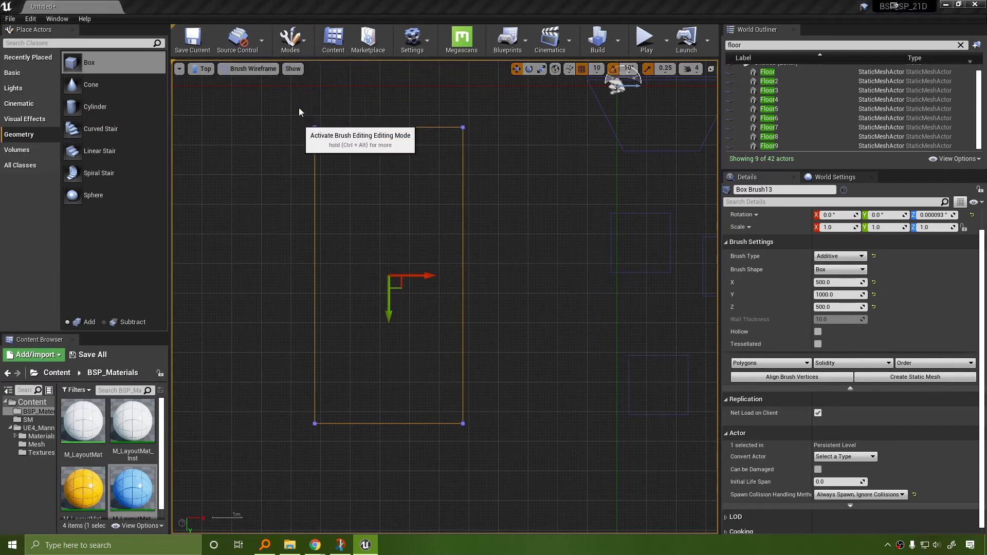
# Select the two opposite short edges of the box brush and split it lengthwise down the middle.
pyautogui.click(388, 145)
pyautogui.moveTo(502, 283)
pyautogui.mouseDown(button='middle')
pyautogui.moveTo(515, 214)
pyautogui.moveTo(524, 213)
pyautogui.mouseUp(button='middle')
pyautogui.moveTo(539, 248); pyautogui.dragTo(554, 331, button='middle')
pyautogui.moveTo(550, 327)
pyautogui.mouseDown(button='right')
pyautogui.moveTo(575, 200)
pyautogui.moveTo(583, 236)
pyautogui.mouseUp(button='right')
pyautogui.keyDown('ctrl'); pyautogui.click(425, 441); pyautogui.keyUp('ctrl')
pyautogui.moveTo(561, 268)
pyautogui.mouseDown(button='right')
pyautogui.moveTo(553, 342)
pyautogui.moveTo(557, 331)
pyautogui.mouseUp(button='right')
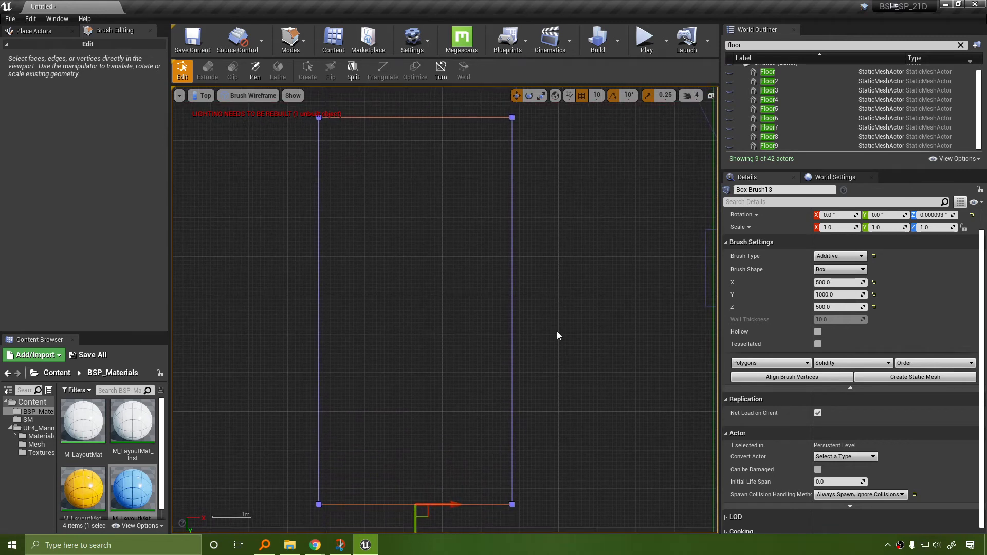
pyautogui.click(353, 70)
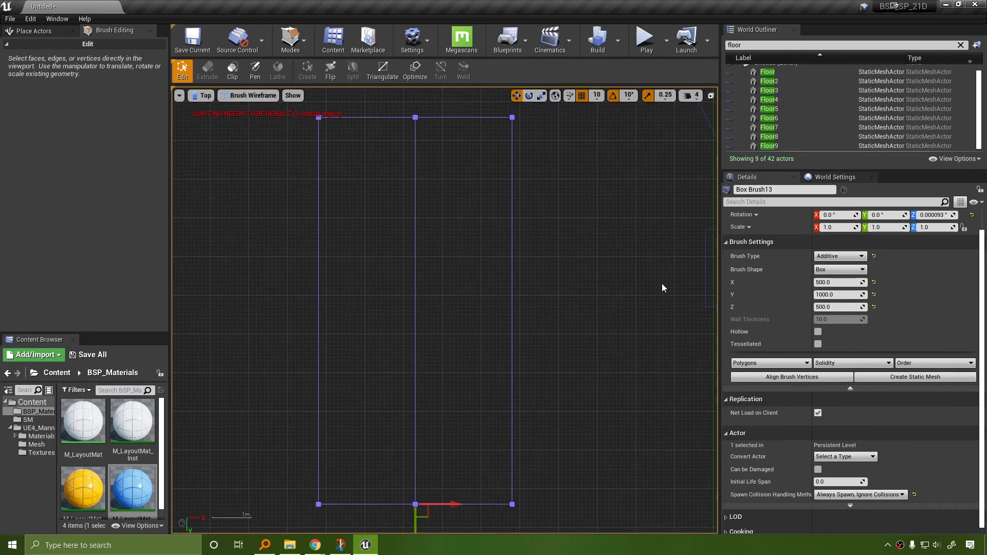
# Return to the Perspective view and raise the middle edge on top of the box to form a gabled roof.
pyautogui.click(203, 95)
pyautogui.click(208, 108)
pyautogui.moveTo(574, 363)
pyautogui.mouseDown(button='right')
pyautogui.moveTo(545, 360)
pyautogui.moveTo(612, 380)
pyautogui.moveTo(632, 367)
pyautogui.moveTo(378, 214)
pyautogui.mouseUp(button='right')
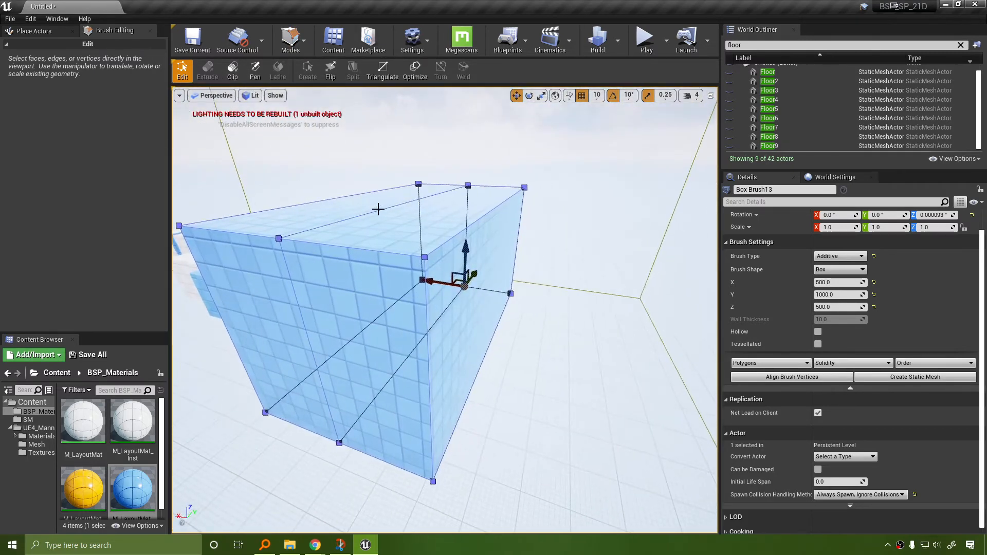
pyautogui.click(378, 209)
pyautogui.click(379, 210)
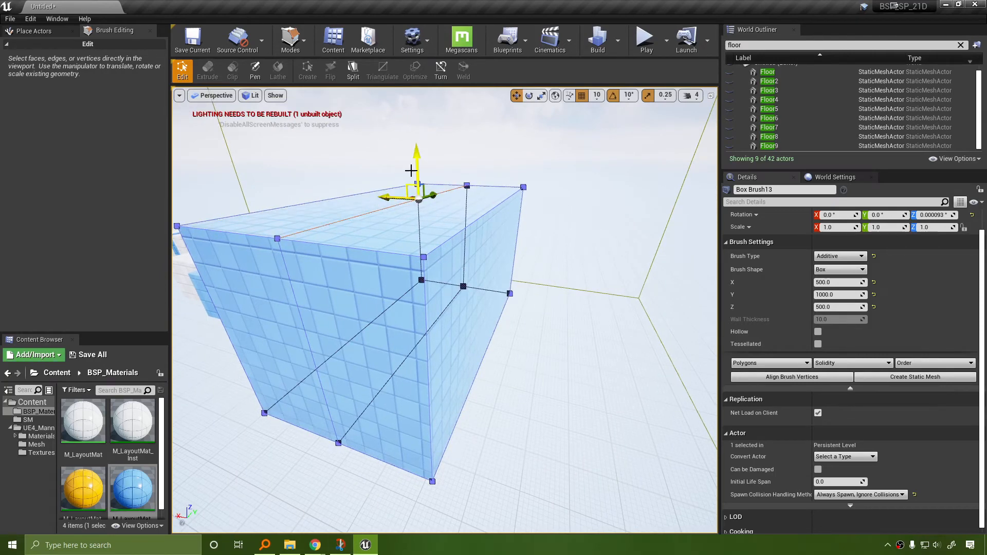
pyautogui.press('f')
pyautogui.moveTo(500, 216); pyautogui.dragTo(492, 154)
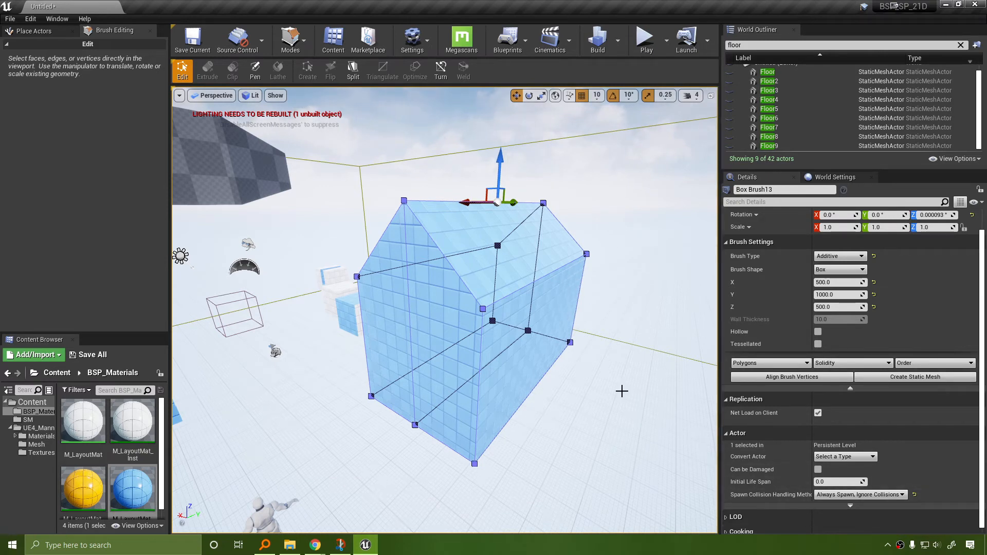
# Try to make the gabled box brush hollow by toggling its Hollow setting.
pyautogui.moveTo(341, 546)
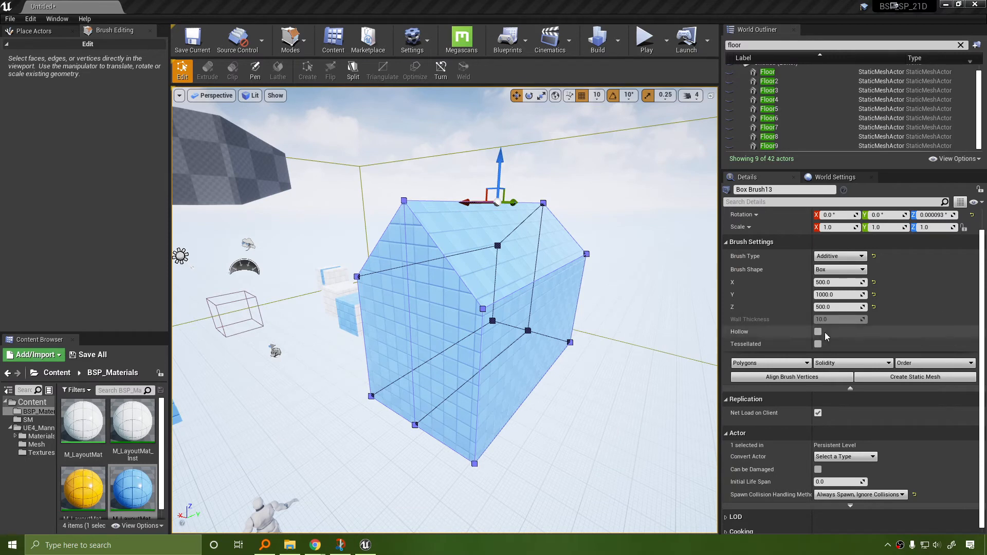
pyautogui.click(818, 331)
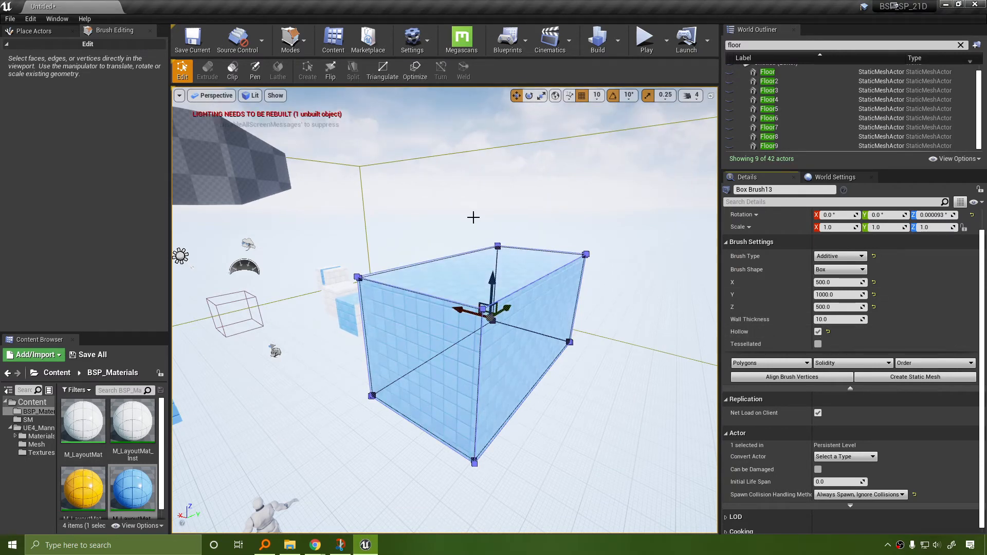
pyautogui.click(818, 332)
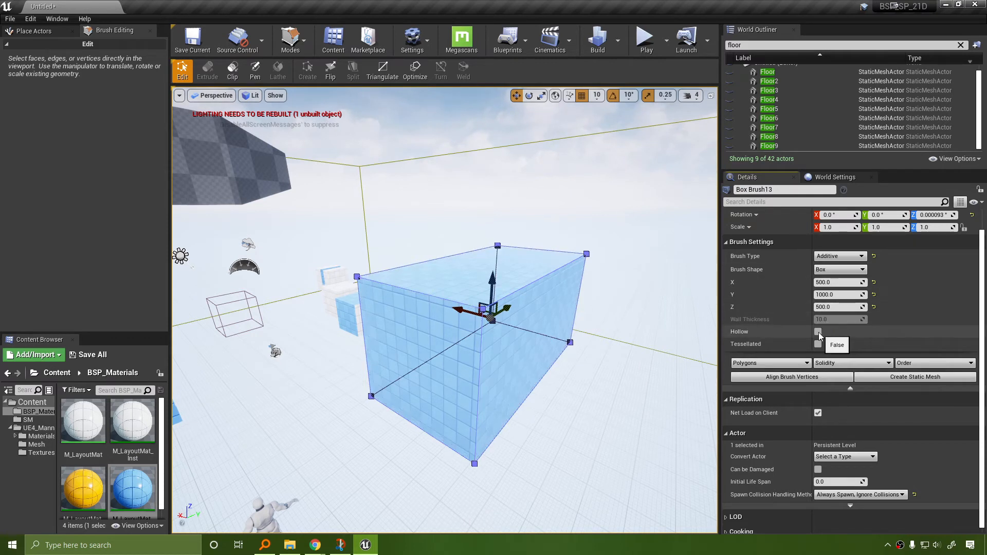
pyautogui.click(817, 332)
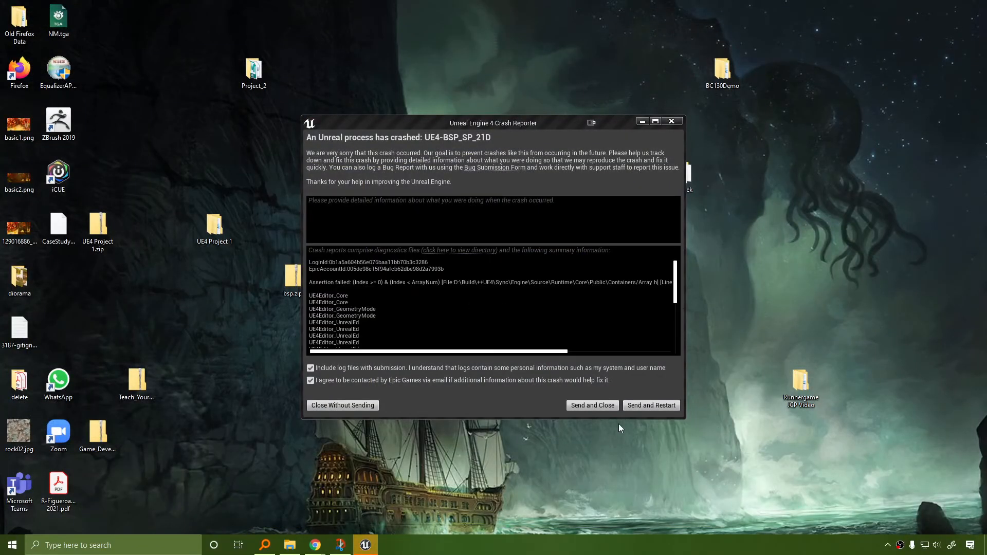
# Send the crash report, restart the editor and skip restoring the autosaved fixpivot package.
pyautogui.click(659, 406)
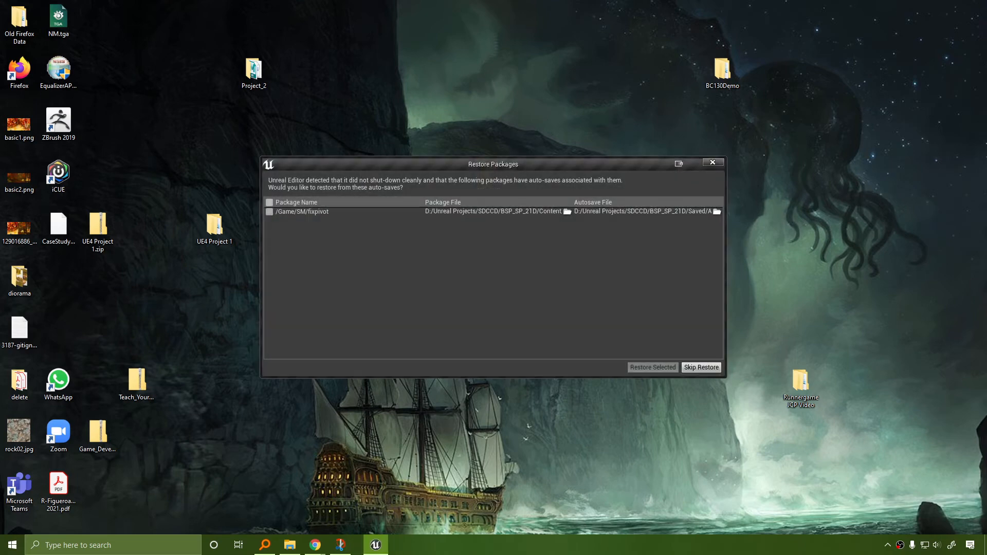
pyautogui.click(269, 212)
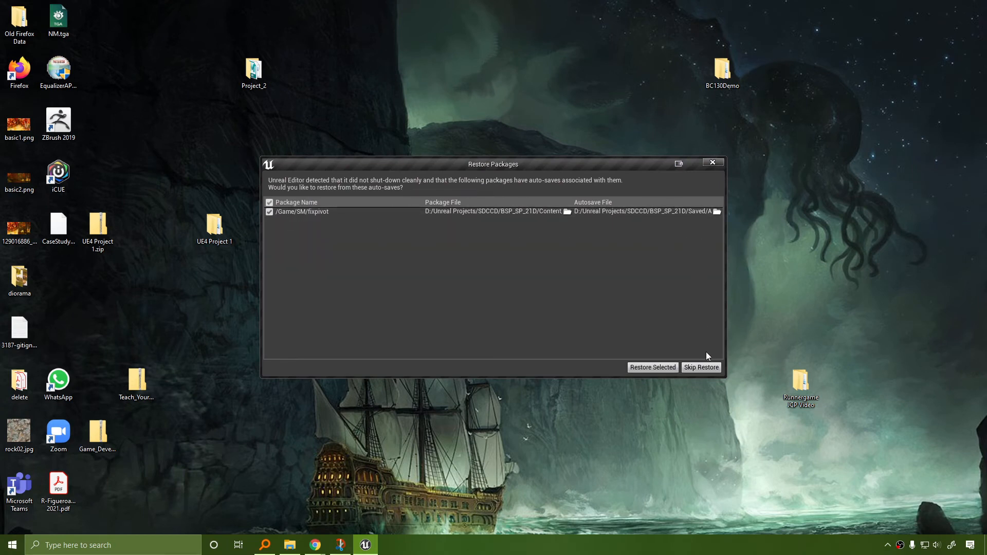
pyautogui.click(702, 367)
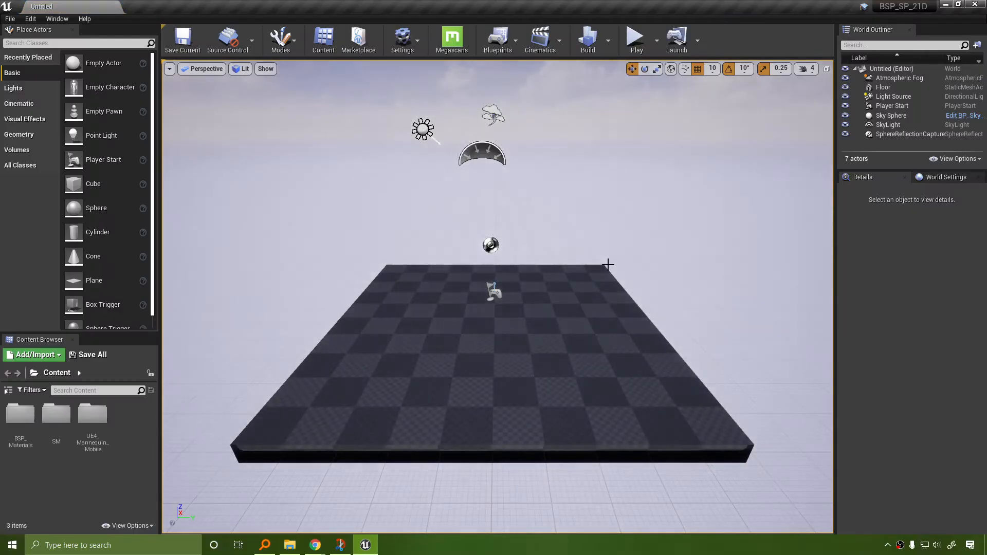
# Show the Content Browser's folder tree, expand the UE4_Mannequin_Mobile folder, and widen both the tree and the browser.
pyautogui.click(8, 390)
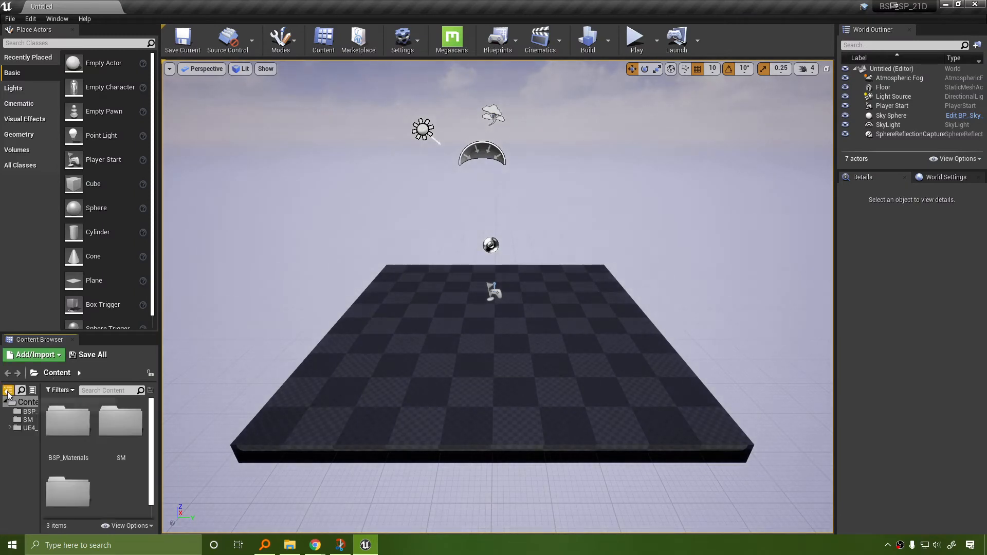
pyautogui.click(26, 412)
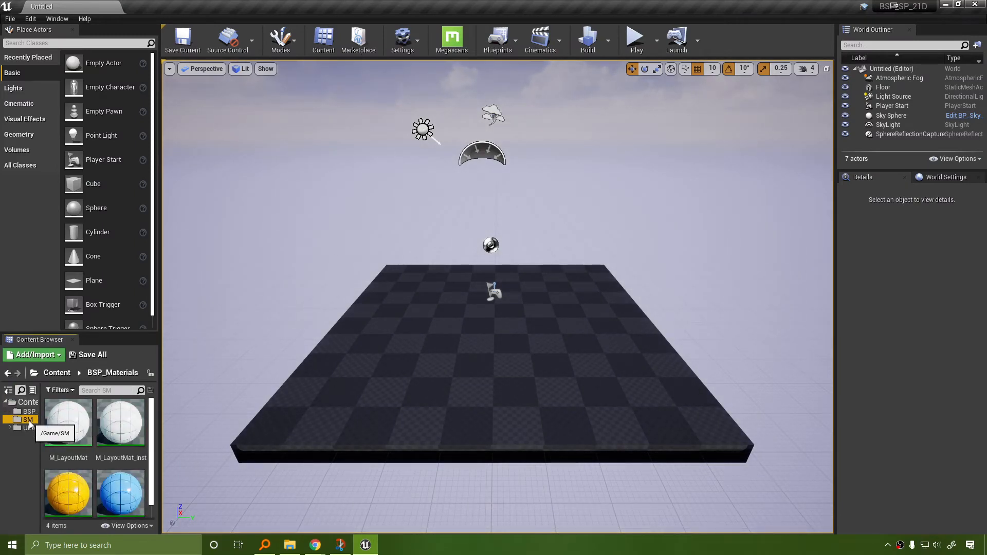
pyautogui.click(29, 428)
pyautogui.click(10, 429)
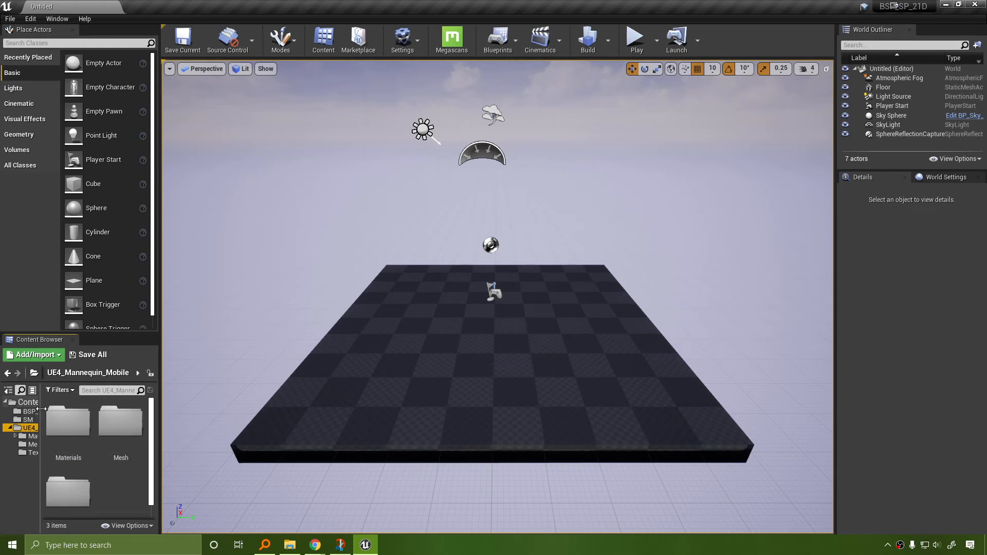
pyautogui.moveTo(41, 416)
pyautogui.mouseDown()
pyautogui.moveTo(68, 416)
pyautogui.moveTo(58, 416)
pyautogui.mouseUp()
pyautogui.scroll(-3, 211, 442)
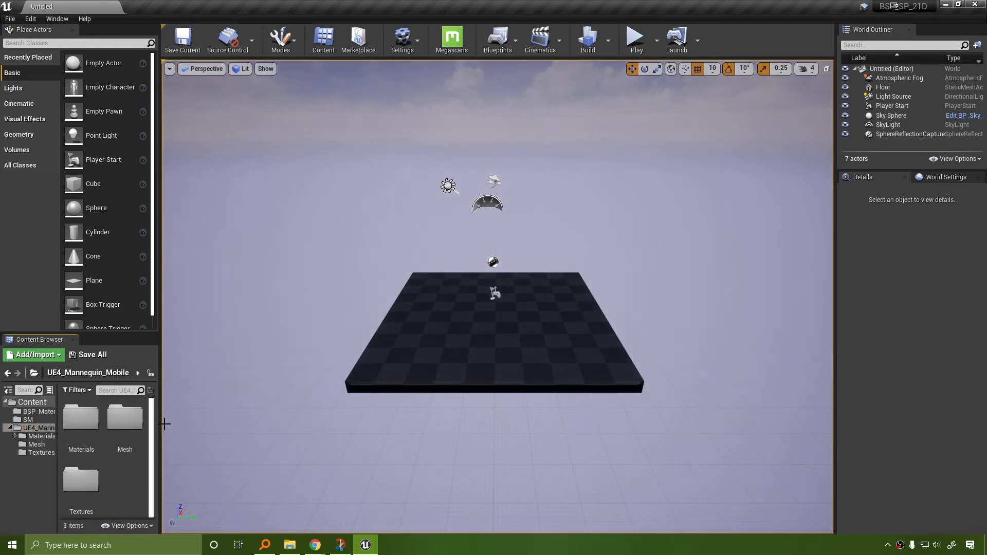
pyautogui.moveTo(165, 424); pyautogui.dragTo(252, 425)
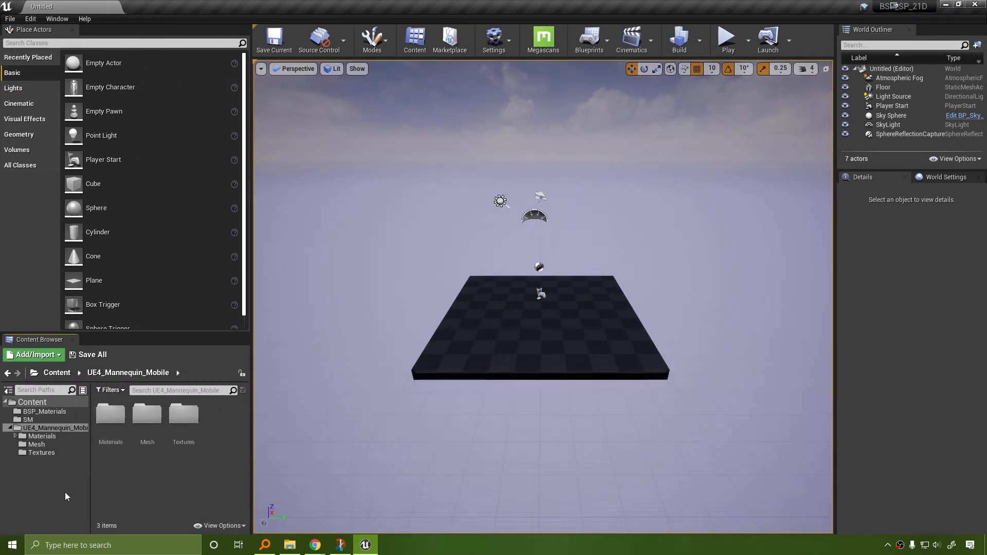
# Check the contents of the SM folder and the mannequin subfolders, ending in the BSP_Materials folder.
pyautogui.click(27, 413)
pyautogui.click(31, 419)
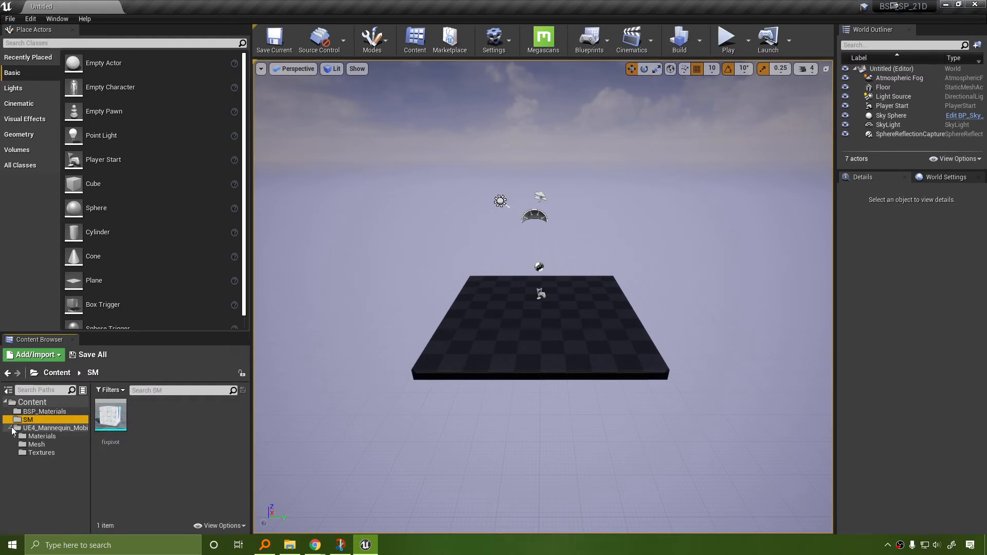
pyautogui.click(31, 436)
pyautogui.click(32, 444)
pyautogui.click(37, 452)
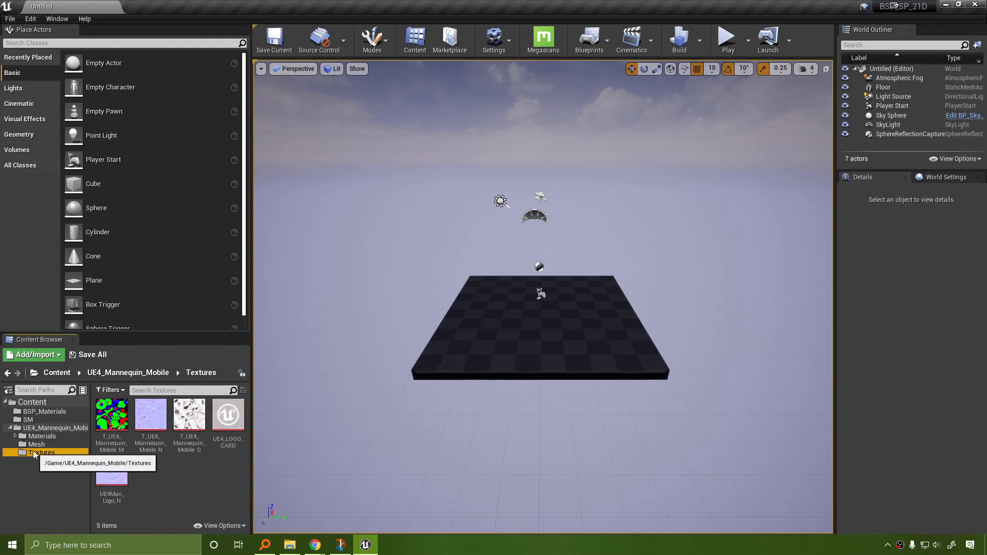
pyautogui.click(45, 411)
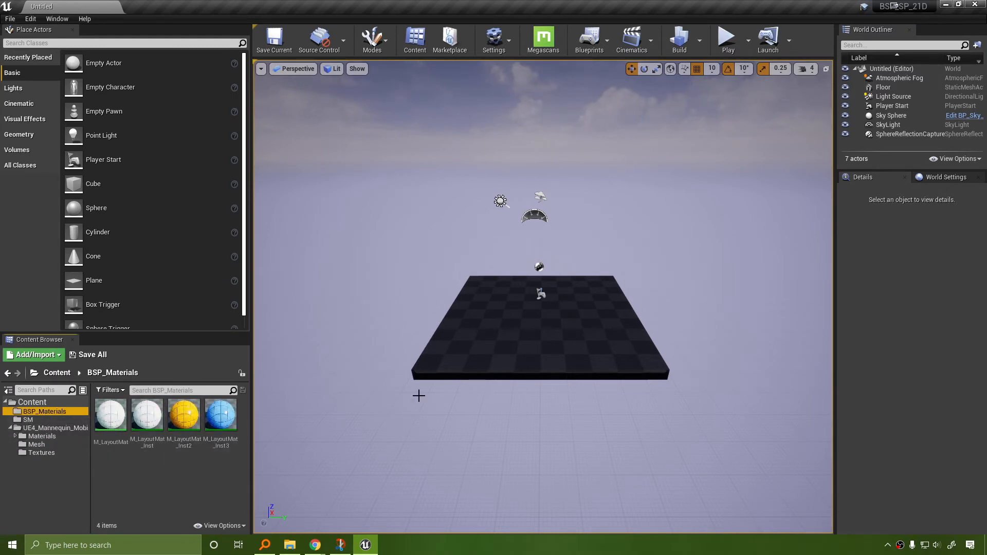
# Select the floor and duplicate it along the Y axis, placing the copy beside it at about Y 1010.
pyautogui.moveTo(677, 324); pyautogui.dragTo(679, 355, button='right')
pyautogui.click(636, 311)
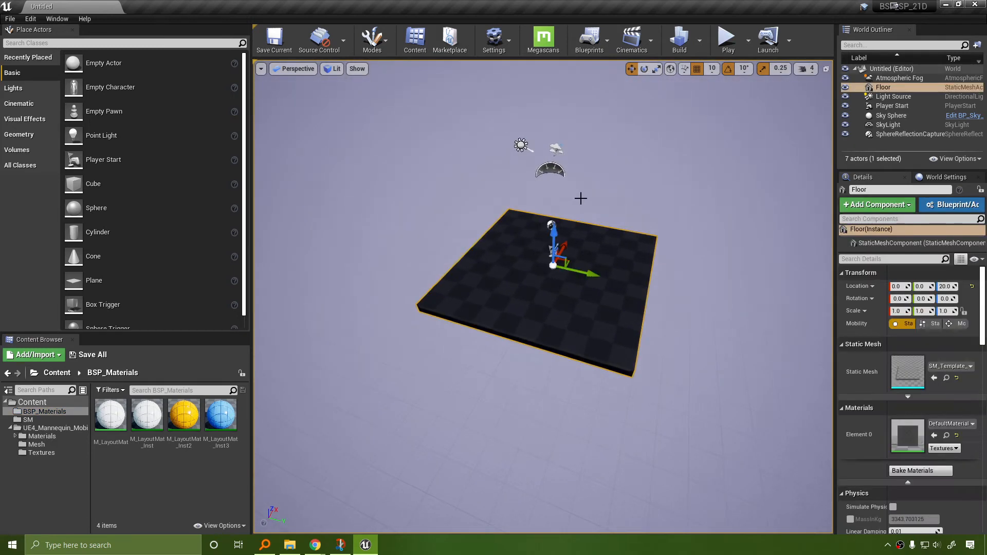
pyautogui.click(558, 167)
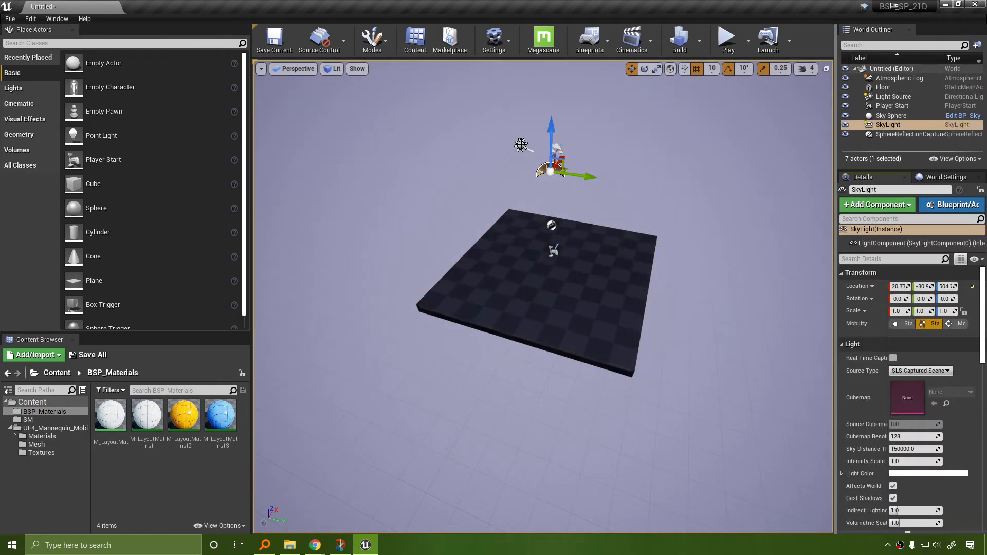
pyautogui.click(521, 145)
pyautogui.click(549, 172)
pyautogui.click(611, 317)
pyautogui.press('f')
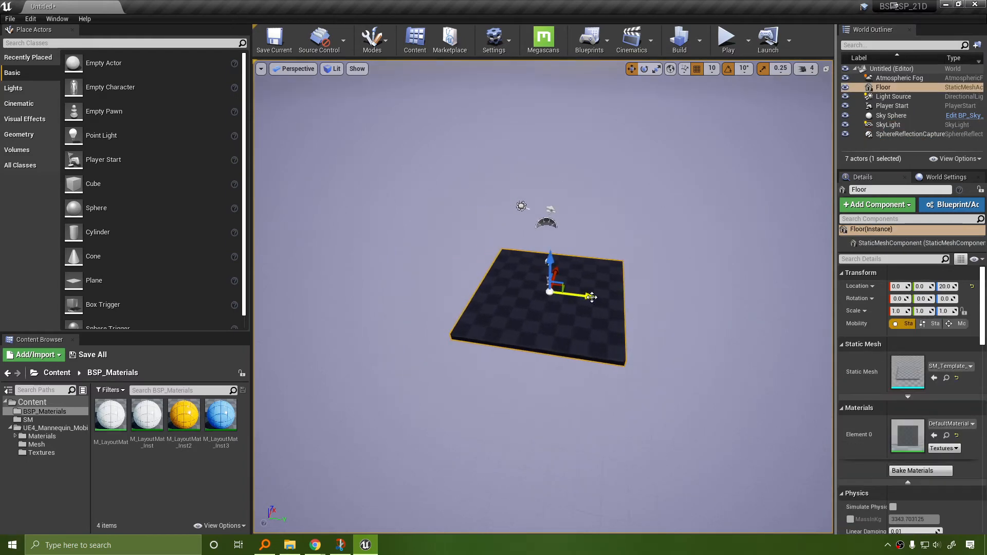
pyautogui.keyDown('alt'); pyautogui.moveTo(591, 297); pyautogui.dragTo(755, 321); pyautogui.keyUp('alt')
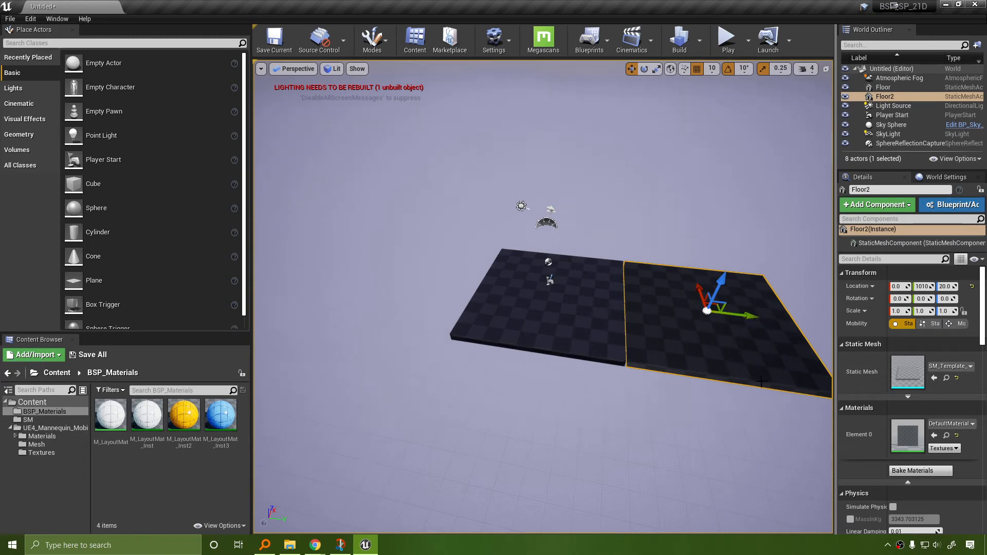
# In the Top view, place another floor copy against the opposite side of the original at about Y -1000.
pyautogui.click(294, 68)
pyautogui.click(286, 99)
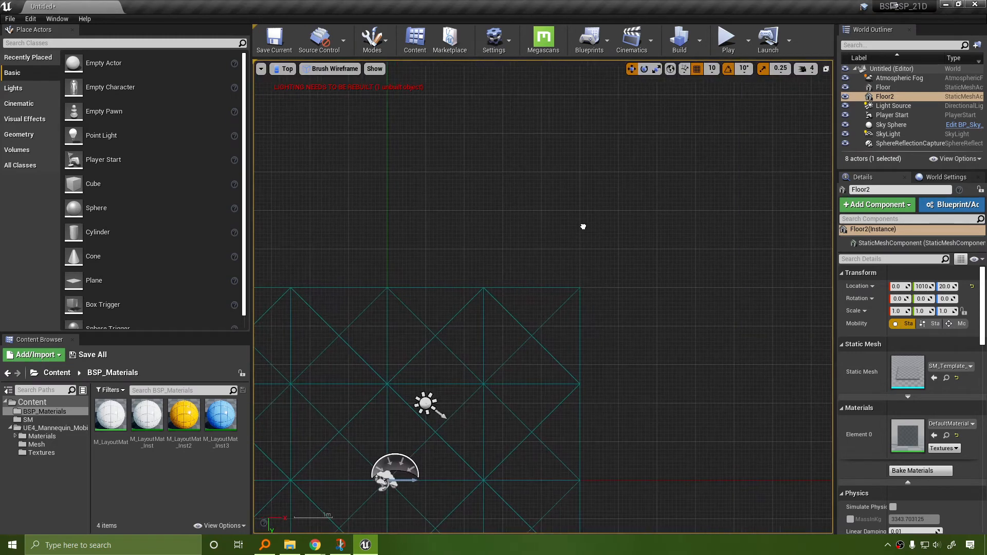
pyautogui.moveTo(584, 224); pyautogui.dragTo(488, 310, button='right')
pyautogui.scroll(-8, 365, 300)
pyautogui.scroll(5, 501, 355)
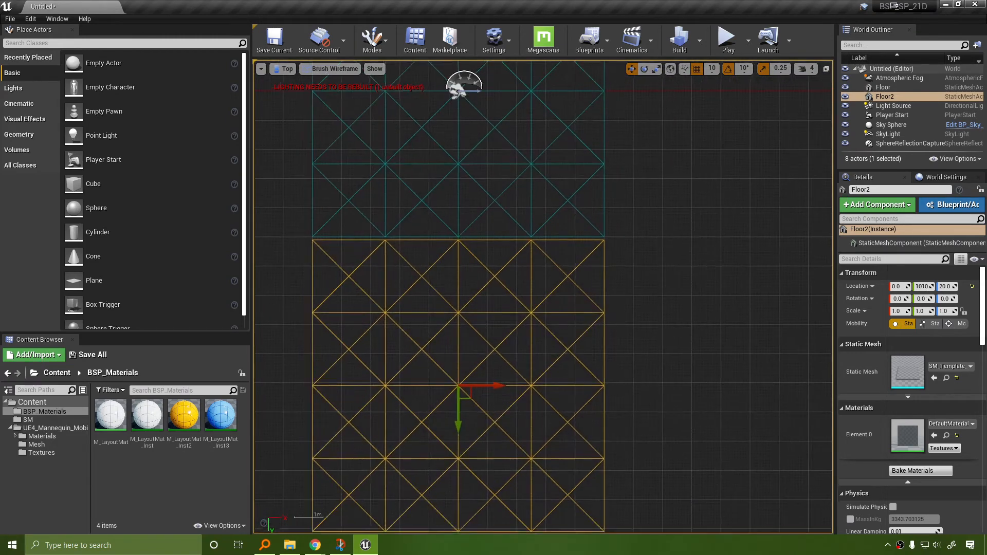
pyautogui.moveTo(461, 427); pyautogui.dragTo(458, 13)
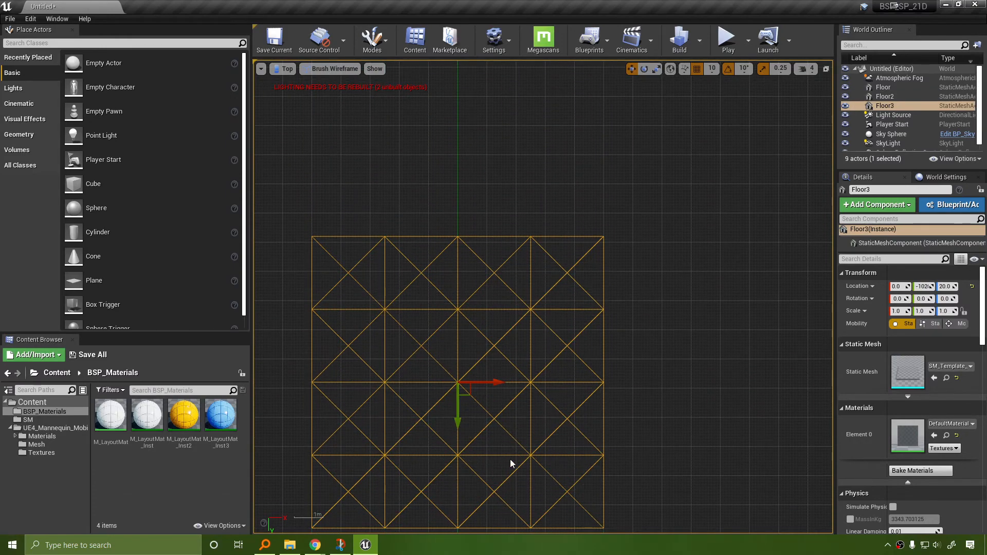
pyautogui.moveTo(510, 465); pyautogui.dragTo(540, 364, button='right')
pyautogui.moveTo(465, 315)
pyautogui.mouseDown()
pyautogui.moveTo(467, 305)
pyautogui.moveTo(469, 321)
pyautogui.mouseUp()
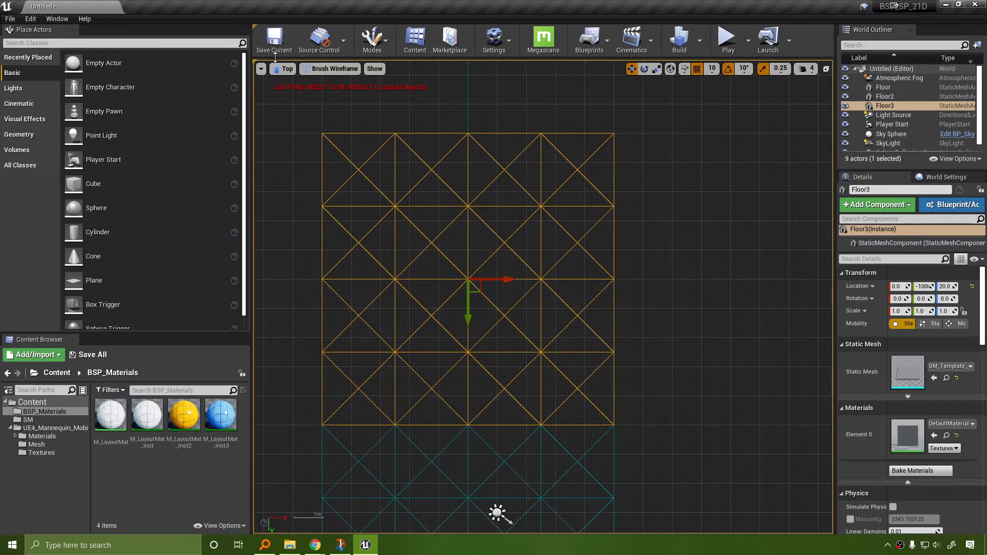
# Start saving the current level and create a Levels folder under Content for it.
pyautogui.click(274, 38)
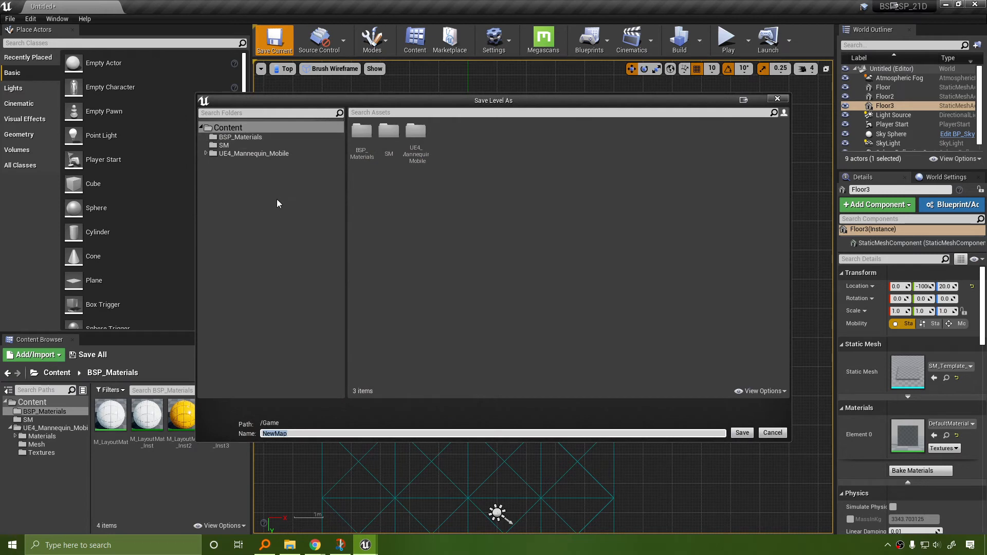
pyautogui.rightClick(231, 174)
pyautogui.click(278, 185)
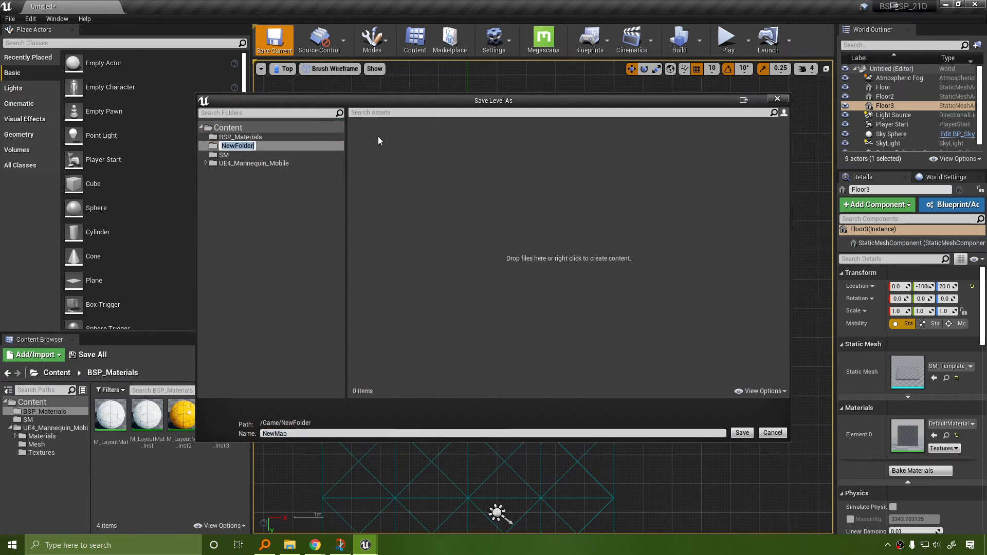
pyautogui.write('Levels')
pyautogui.press('Return')
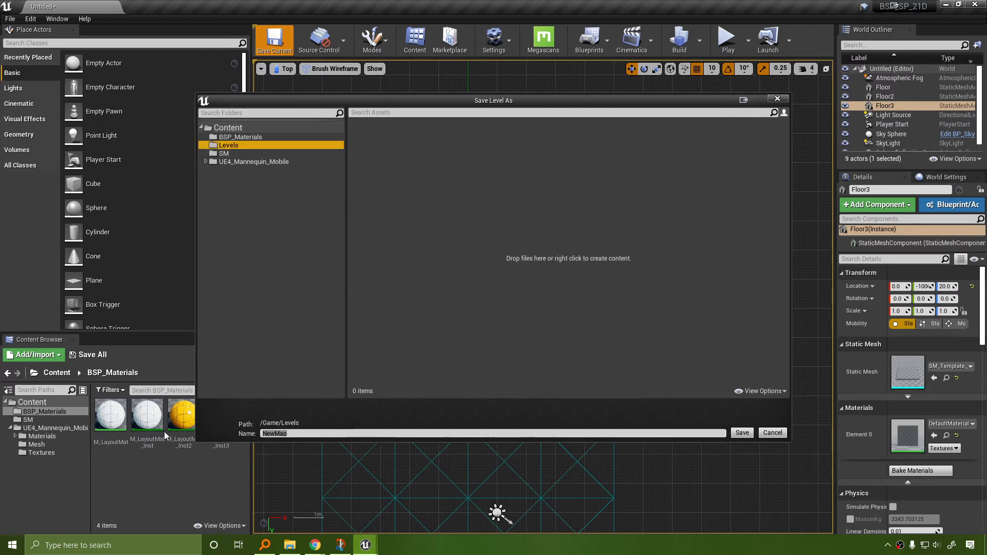
# Save the level as DemoLevel in the Levels folder and save all project content.
pyautogui.click(294, 435)
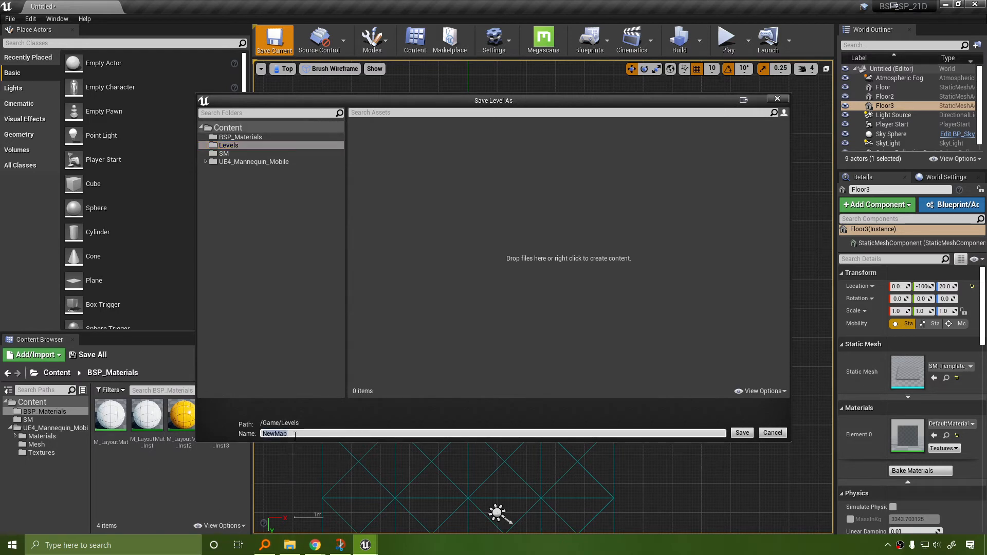
pyautogui.write('DemoLev')
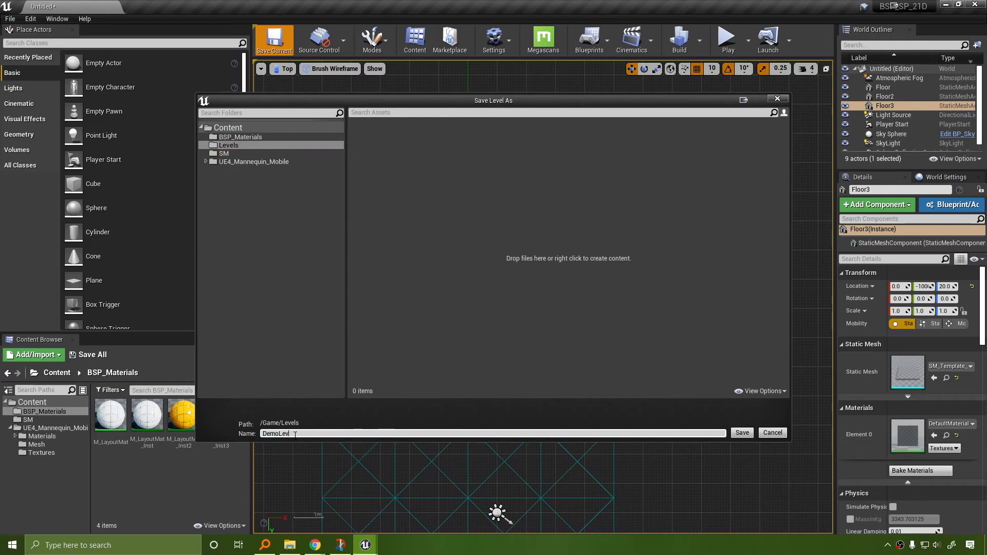
pyautogui.write('el')
pyautogui.press('Return')
pyautogui.moveTo(683, 315); pyautogui.dragTo(607, 234, button='right')
pyautogui.scroll(-4, 699, 282)
pyautogui.click(98, 354)
# Select the column of three floor tiles and duplicate it on both sides along X to form a 3 by 3 grid.
pyautogui.scroll(-4, 562, 298)
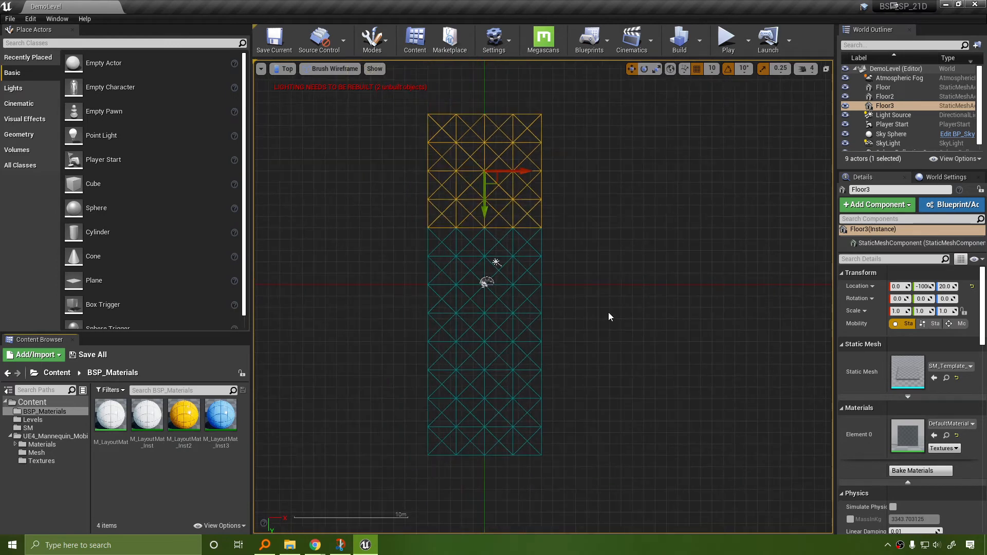
pyautogui.moveTo(609, 316); pyautogui.dragTo(494, 315, button='right')
pyautogui.click(420, 294)
pyautogui.keyDown('ctrl'); pyautogui.click(406, 420); pyautogui.keyUp('ctrl')
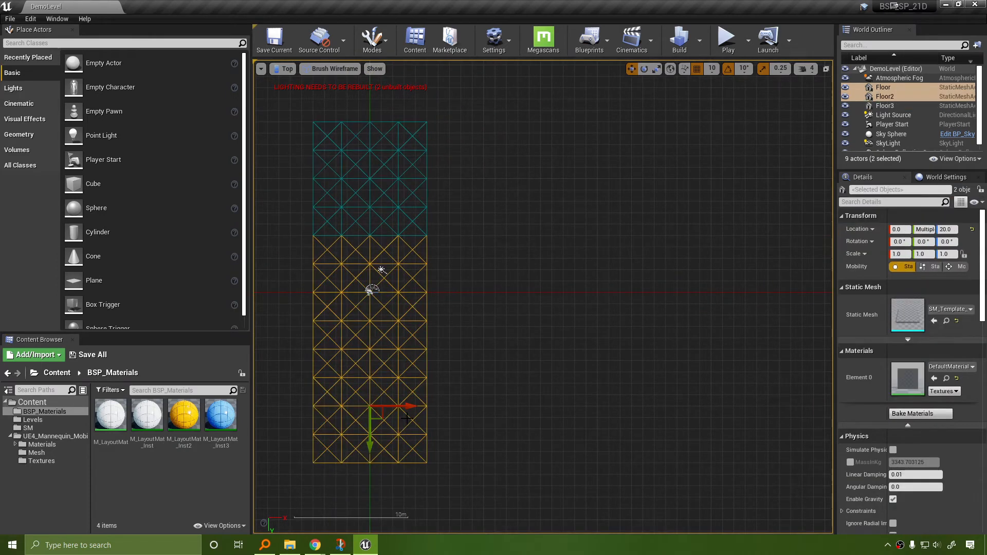
pyautogui.keyDown('ctrl'); pyautogui.click(413, 222); pyautogui.keyUp('ctrl')
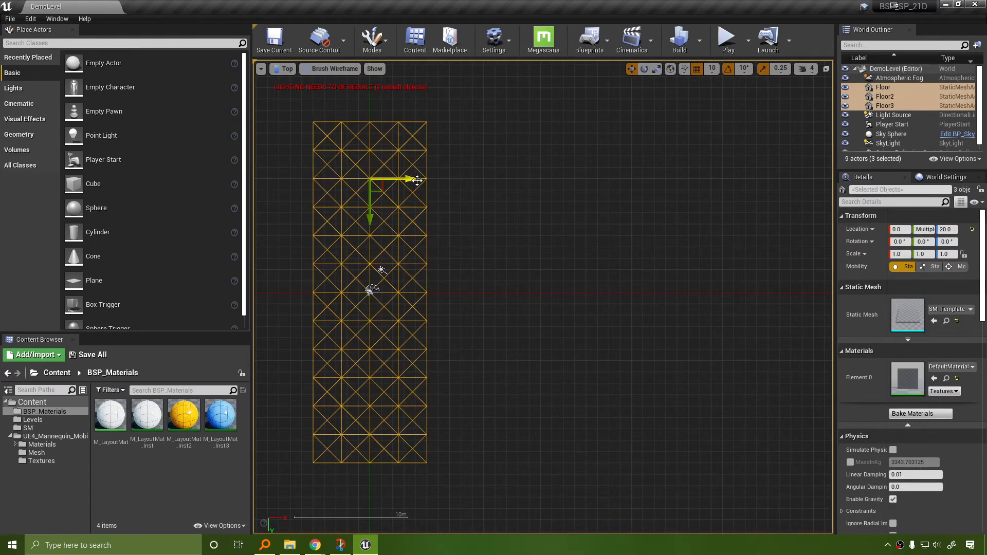
pyautogui.keyDown('alt'); pyautogui.moveTo(417, 179); pyautogui.dragTo(295, 180); pyautogui.keyUp('alt')
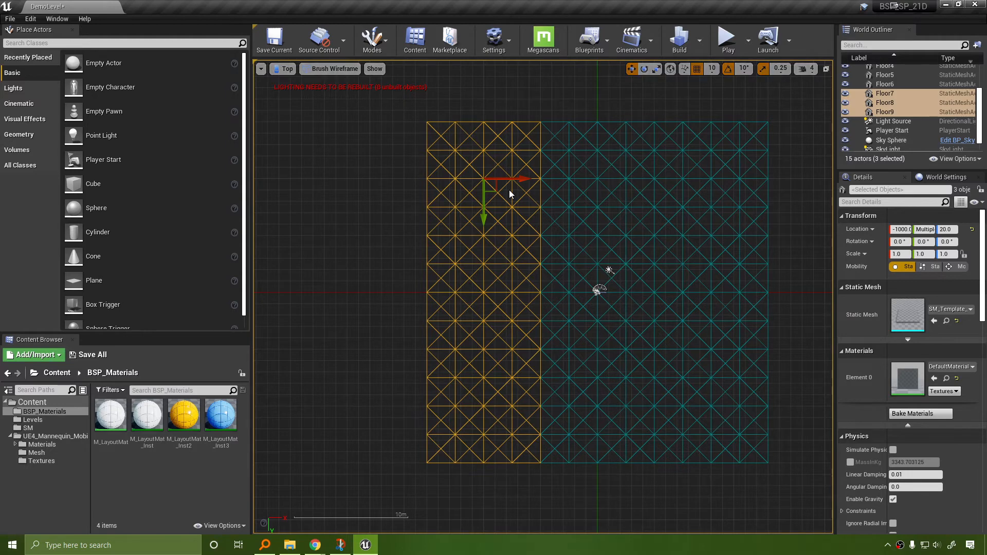
# Select all nine floor tiles in the Perspective view and apply the yellow M_LayoutMat_Inst2 material to them.
pyautogui.hotkey('alt', 'g')
pyautogui.moveTo(508, 195)
pyautogui.mouseDown(button='right')
pyautogui.moveTo(458, 191)
pyautogui.moveTo(505, 205)
pyautogui.mouseUp(button='right')
pyautogui.keyDown('ctrl'); pyautogui.click(450, 256); pyautogui.keyUp('ctrl')
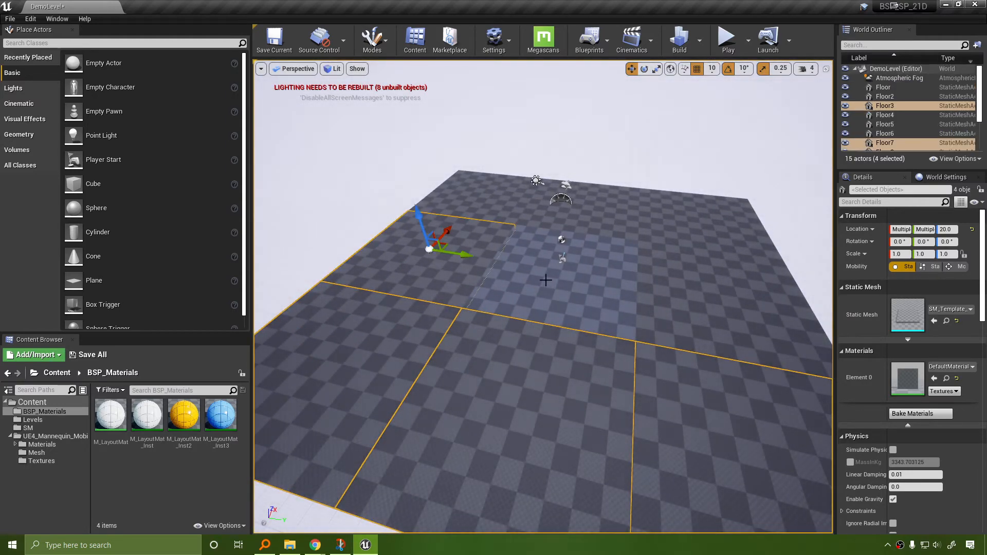
pyautogui.keyDown('ctrl'); pyautogui.click(560, 287); pyautogui.keyUp('ctrl')
pyautogui.keyDown('ctrl'); pyautogui.click(712, 298); pyautogui.keyUp('ctrl')
pyautogui.keyDown('ctrl'); pyautogui.click(691, 226); pyautogui.keyUp('ctrl')
pyautogui.keyDown('ctrl'); pyautogui.click(604, 207); pyautogui.keyUp('ctrl')
pyautogui.keyDown('ctrl'); pyautogui.click(492, 196); pyautogui.keyUp('ctrl')
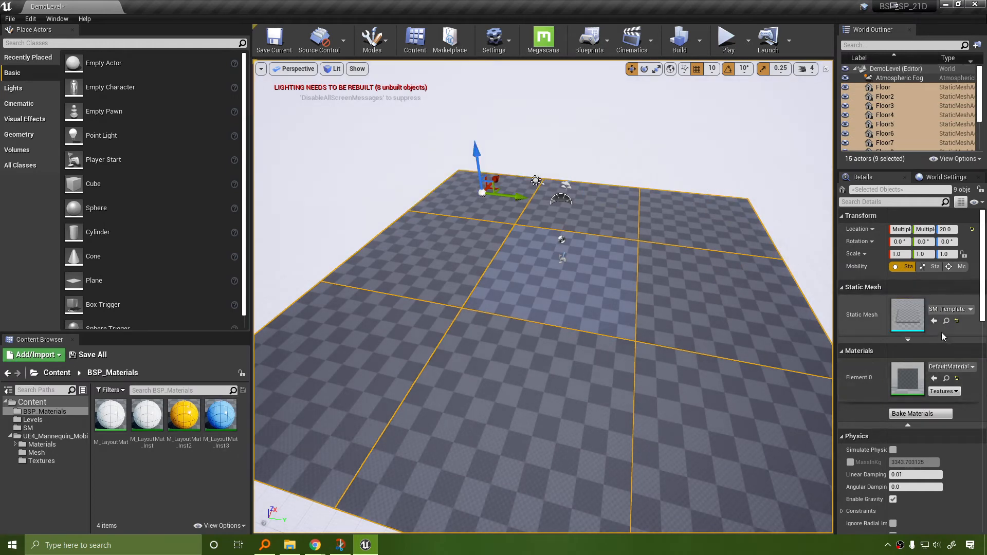
pyautogui.click(183, 415)
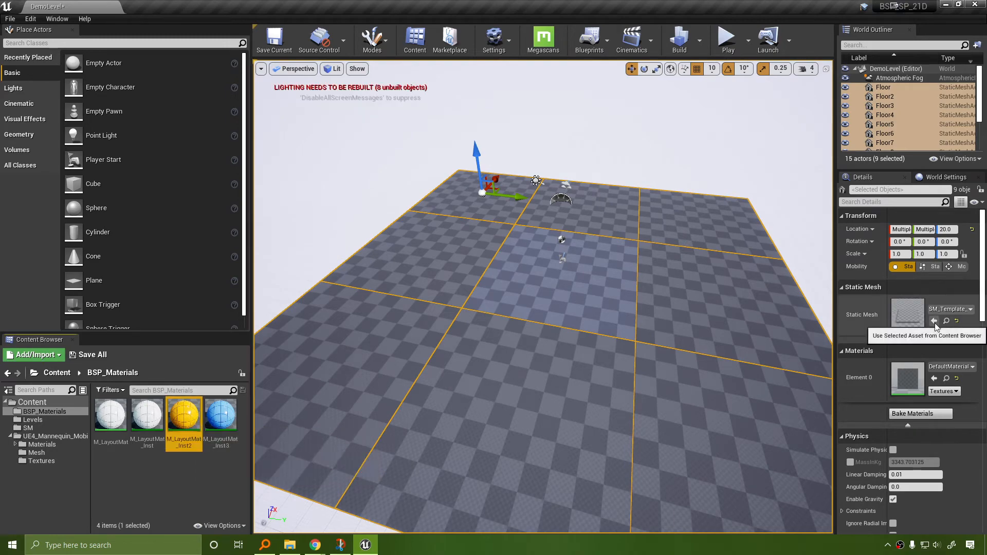
pyautogui.click(934, 378)
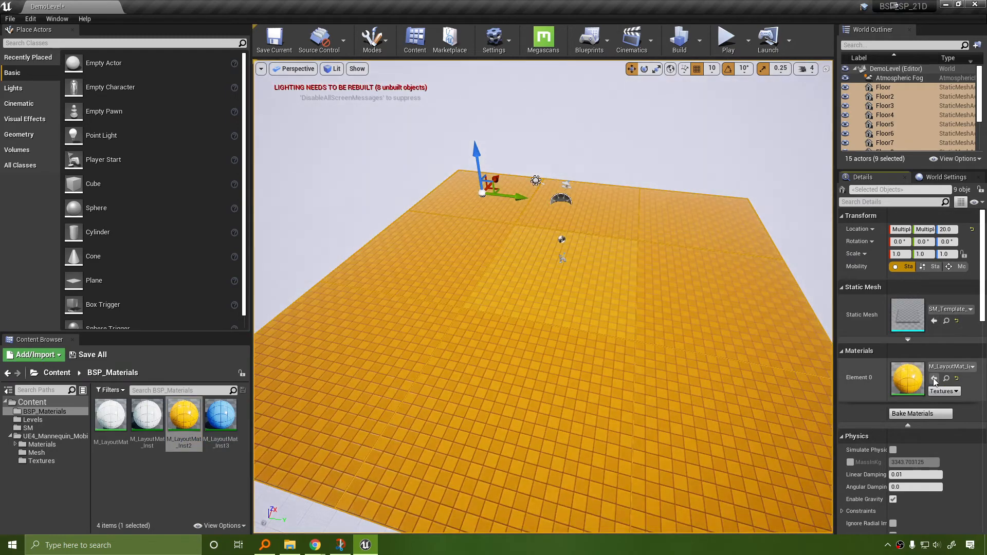
# Build the level's lighting and clear the selection of the floor tiles.
pyautogui.moveTo(633, 315); pyautogui.dragTo(581, 303, button='right')
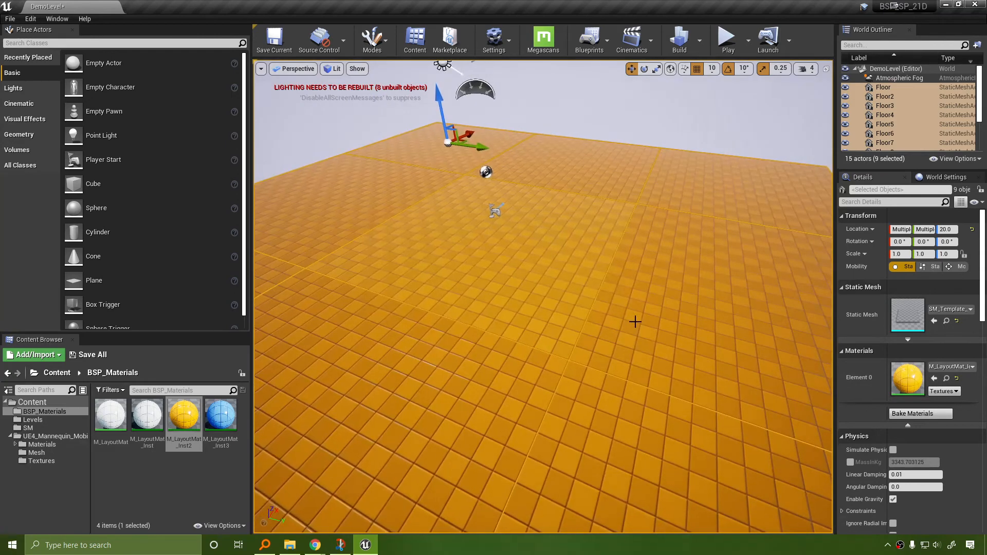
pyautogui.hotkey('ctrl', 'shift', ';')
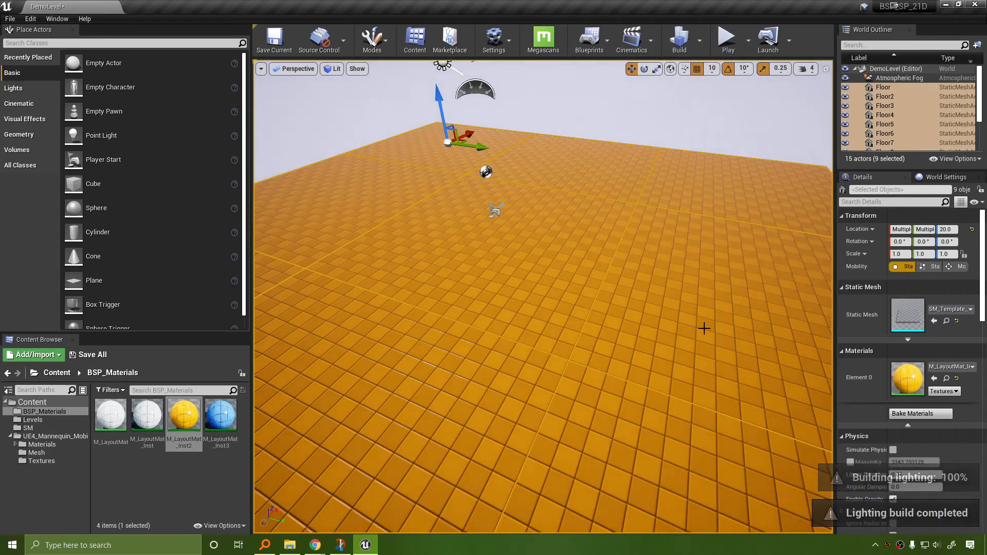
pyautogui.press('Escape')
pyautogui.moveTo(703, 328); pyautogui.dragTo(703, 302, button='right')
pyautogui.moveTo(543, 261); pyautogui.dragTo(608, 245, button='right')
pyautogui.press('a')
pyautogui.press('s')
pyautogui.press('w')
pyautogui.press('s')
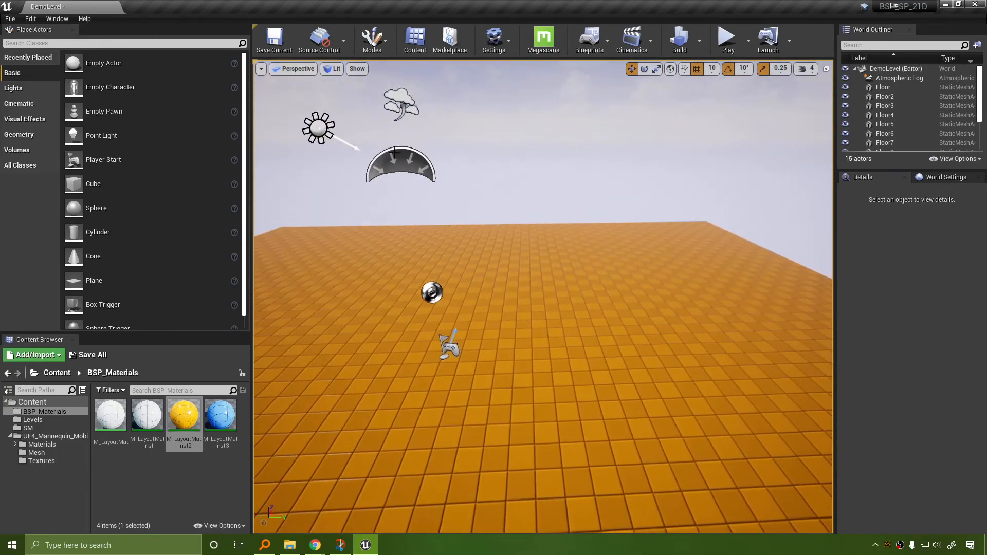
# Set the SkyLight's intensity scale to 2, check the Light Source's intensity and clear the selection.
pyautogui.click(403, 161)
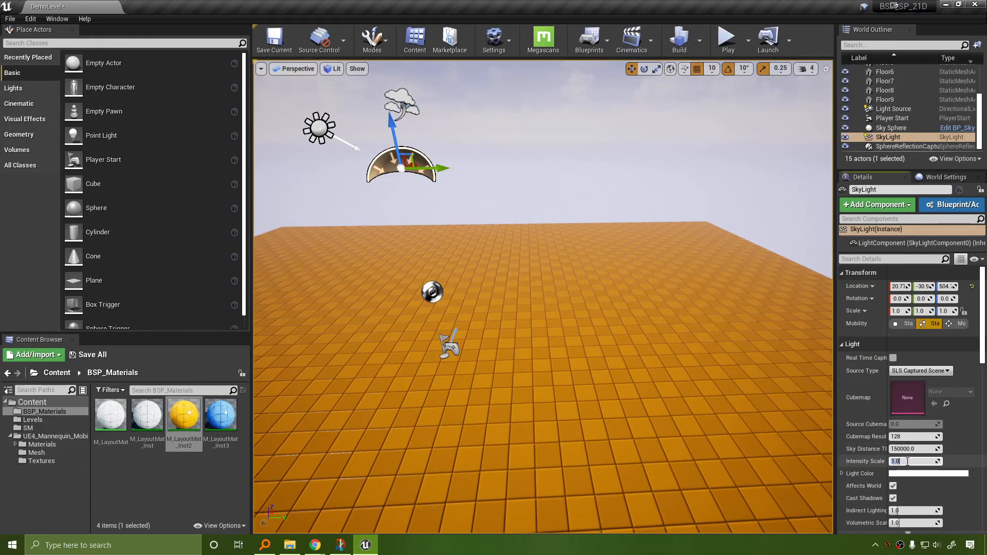
pyautogui.write('2')
pyautogui.press('Return')
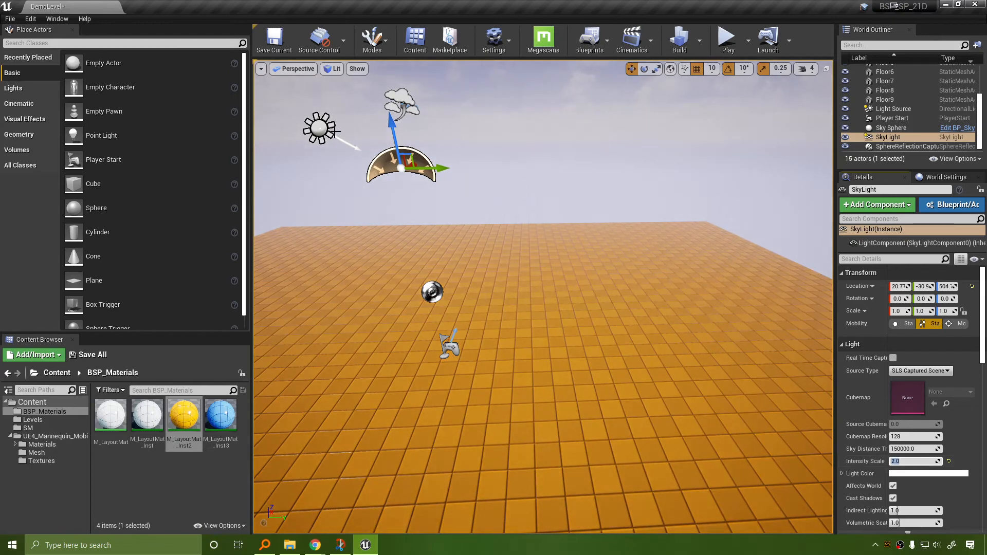
pyautogui.click(321, 128)
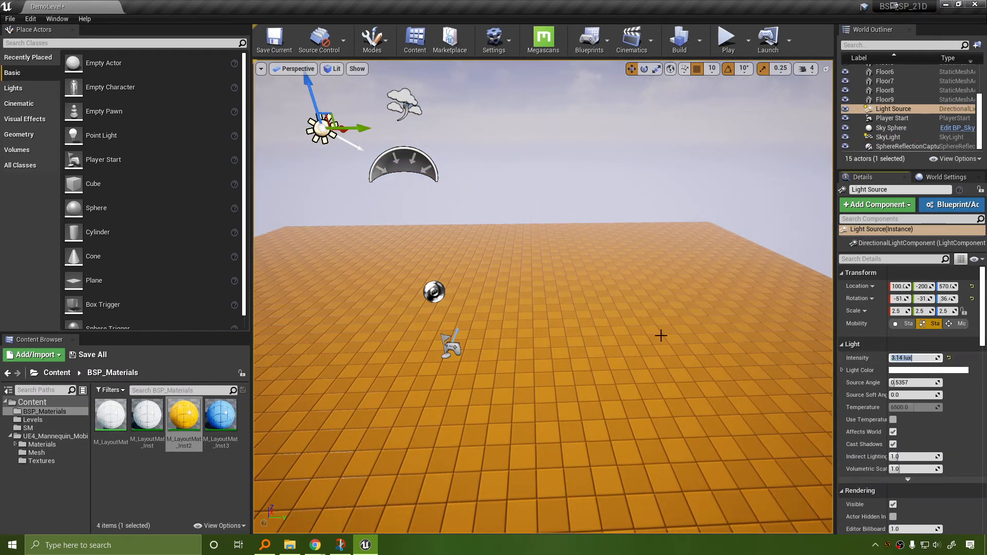
pyautogui.press('Return')
pyautogui.press('f')
pyautogui.moveTo(683, 329); pyautogui.dragTo(756, 345, button='right')
pyautogui.press('Escape')
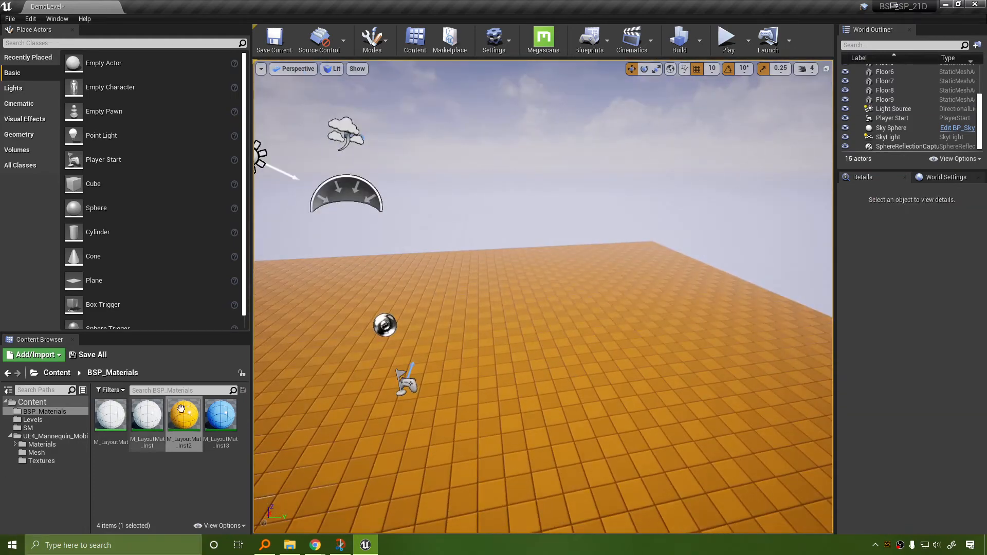
# Save all modified content, including DemoLevel and DemoLevel_BuiltData.
pyautogui.click(90, 356)
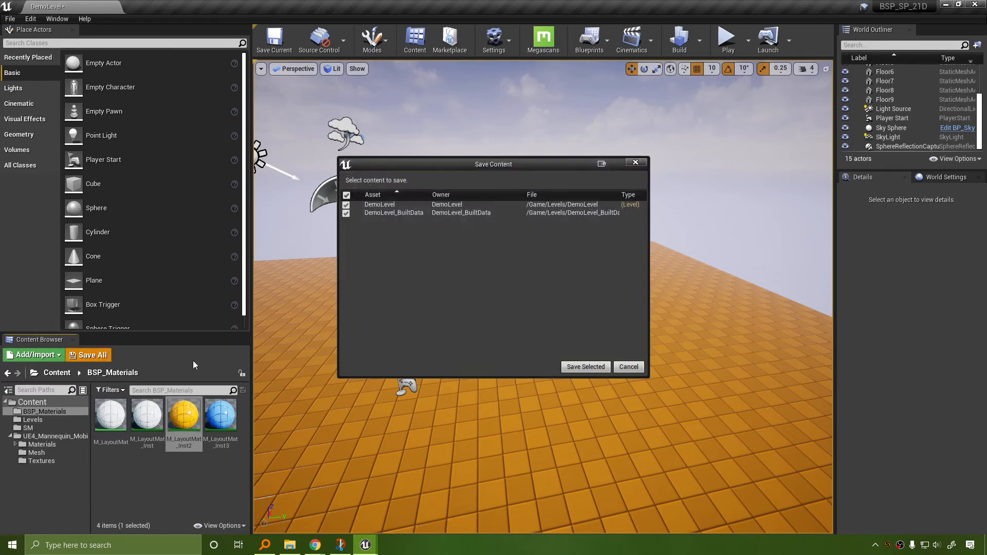
pyautogui.click(590, 367)
pyautogui.moveTo(527, 348); pyautogui.dragTo(534, 318, button='right')
pyautogui.press('s')
pyautogui.moveTo(642, 280); pyautogui.dragTo(599, 274, button='right')
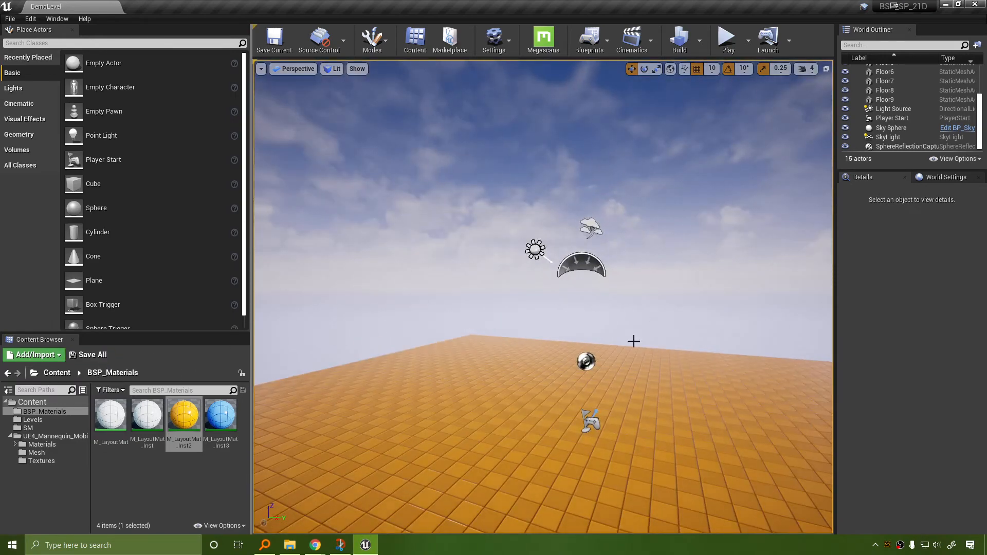
pyautogui.moveTo(633, 342); pyautogui.dragTo(766, 389, button='right')
pyautogui.press('a')
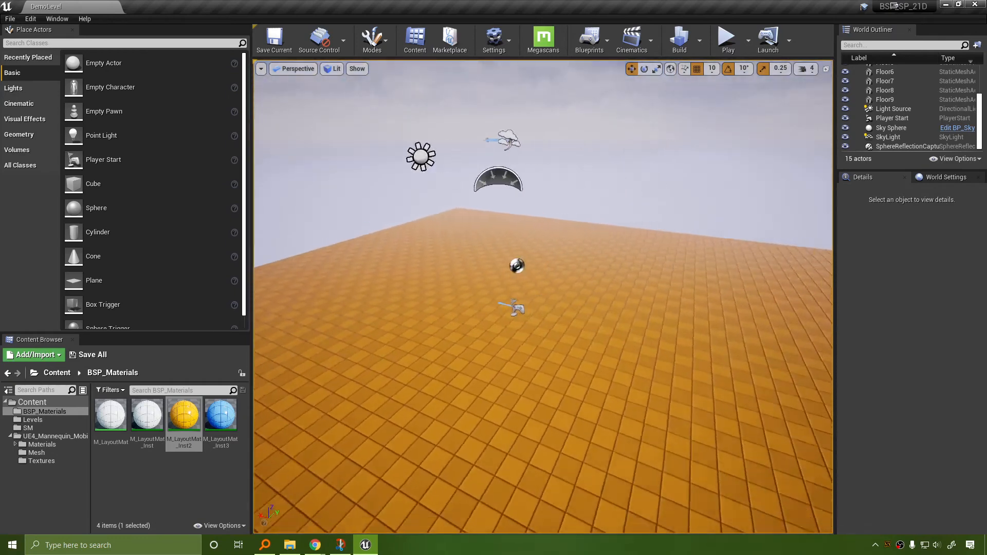
pyautogui.press('d')
pyautogui.moveTo(519, 429); pyautogui.dragTo(445, 399, button='right')
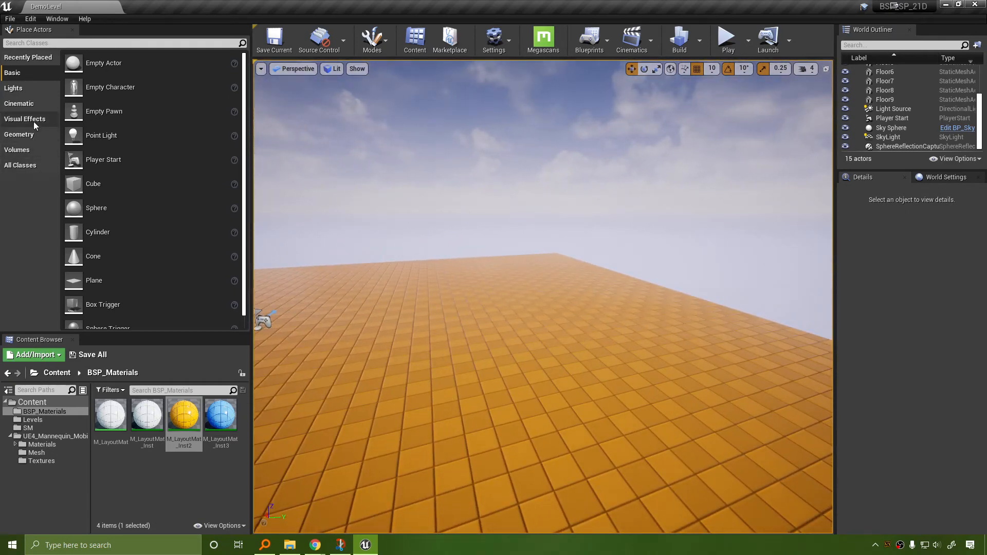
# Show the Geometry brushes available for placing in the level.
pyautogui.click(33, 136)
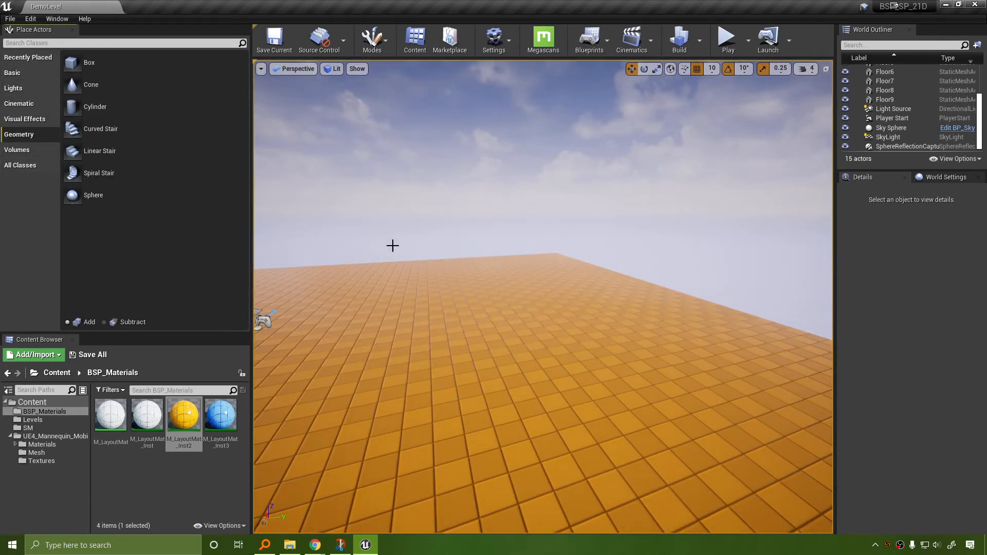
pyautogui.press('a')
pyautogui.moveTo(393, 246); pyautogui.dragTo(406, 253, button='right')
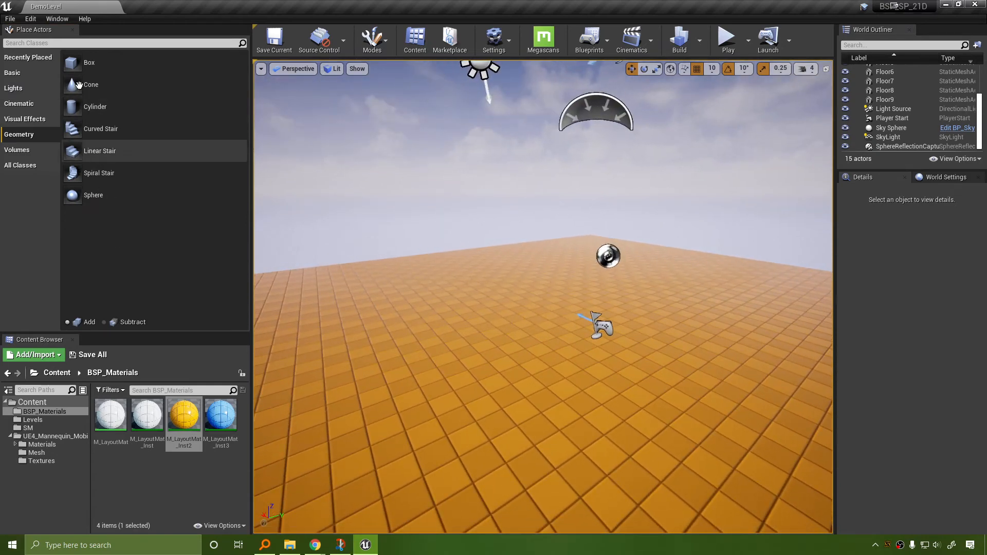
pyautogui.moveTo(337, 185); pyautogui.dragTo(334, 198, button='right')
pyautogui.moveTo(71, 62); pyautogui.dragTo(428, 256)
pyautogui.press('s')
pyautogui.moveTo(428, 256)
pyautogui.mouseDown(button='right')
pyautogui.moveTo(417, 263)
pyautogui.moveTo(396, 242)
pyautogui.mouseUp(button='right')
pyautogui.hotkey('ctrl', 'z')
# Place an additive box brush on the floor and set its size to X 500, Y 1000 and Z 500.
pyautogui.click(221, 415)
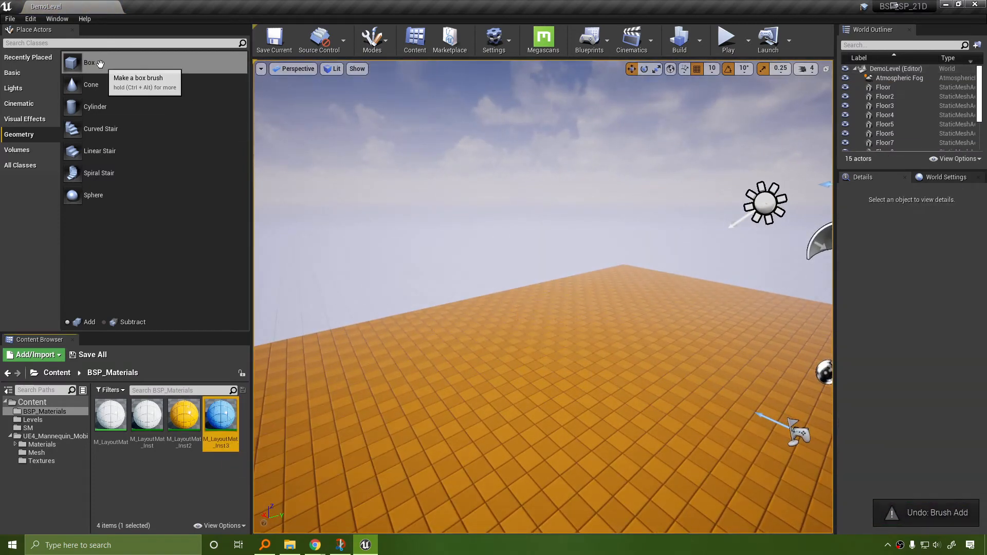
pyautogui.moveTo(101, 64); pyautogui.dragTo(496, 406)
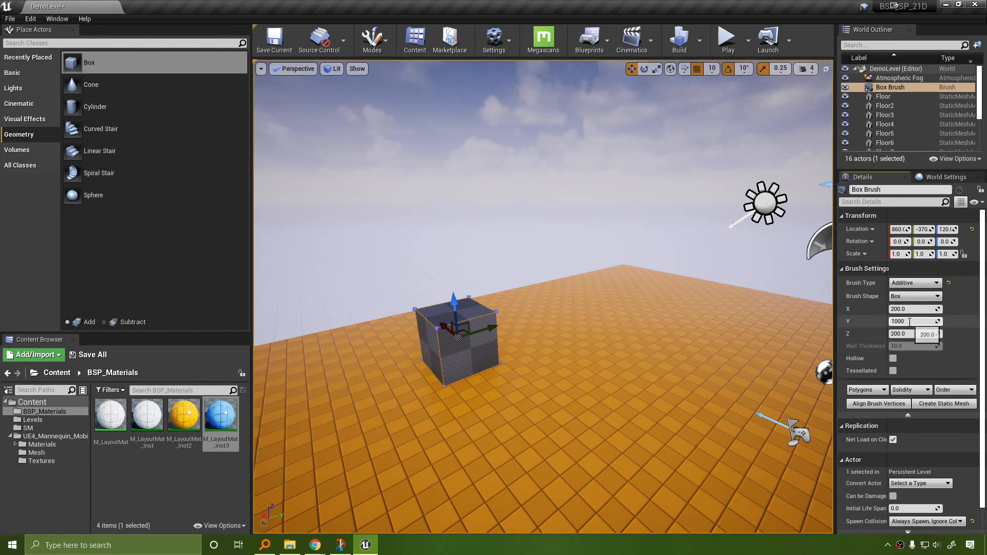
pyautogui.press('Return')
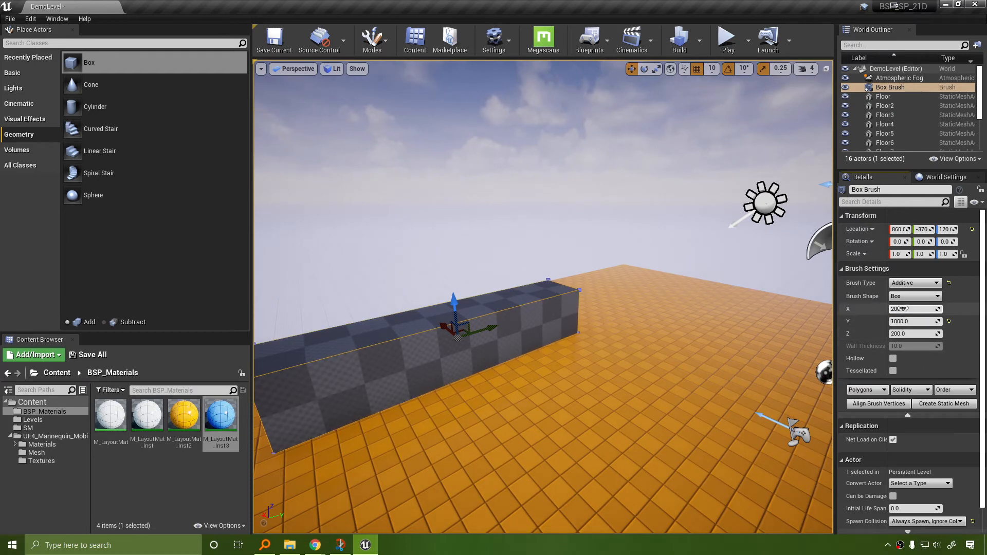
pyautogui.write('50')
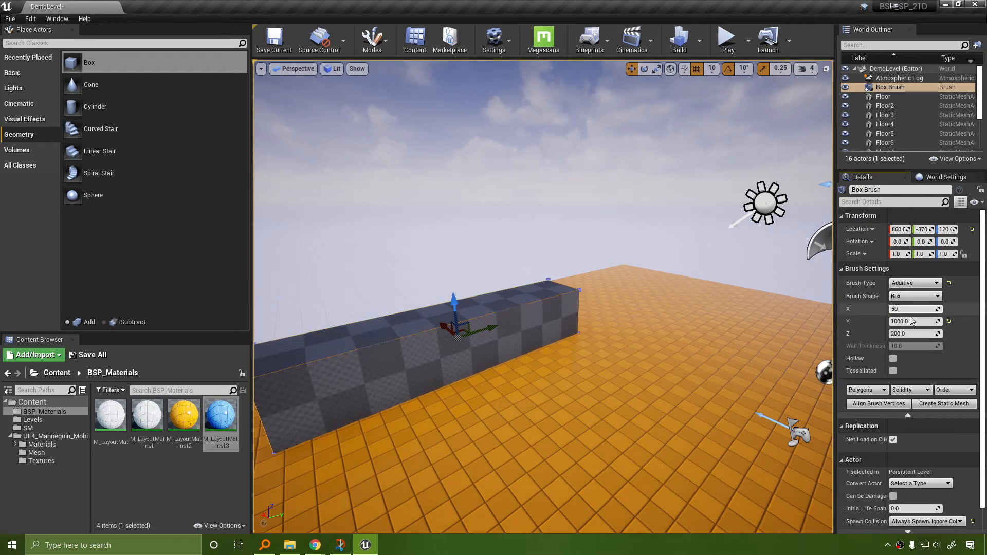
pyautogui.write('0')
pyautogui.click(905, 334)
pyautogui.write('50')
pyautogui.press('Return')
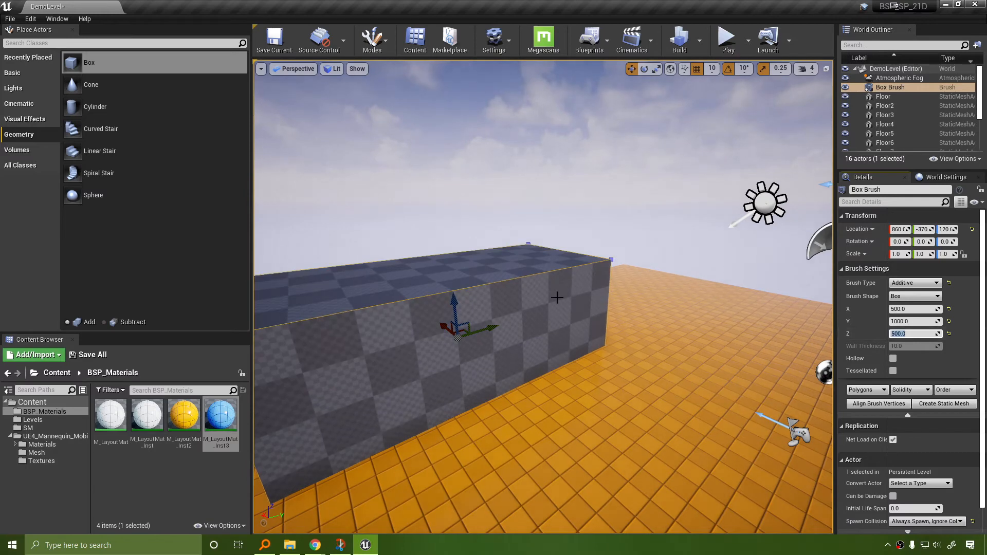
# Raise the box brush to about Z 390 and snap it down to rest on the floor.
pyautogui.moveTo(557, 297); pyautogui.dragTo(599, 300, button='right')
pyautogui.moveTo(628, 308); pyautogui.dragTo(629, 242)
pyautogui.moveTo(629, 242); pyautogui.dragTo(683, 244, button='right')
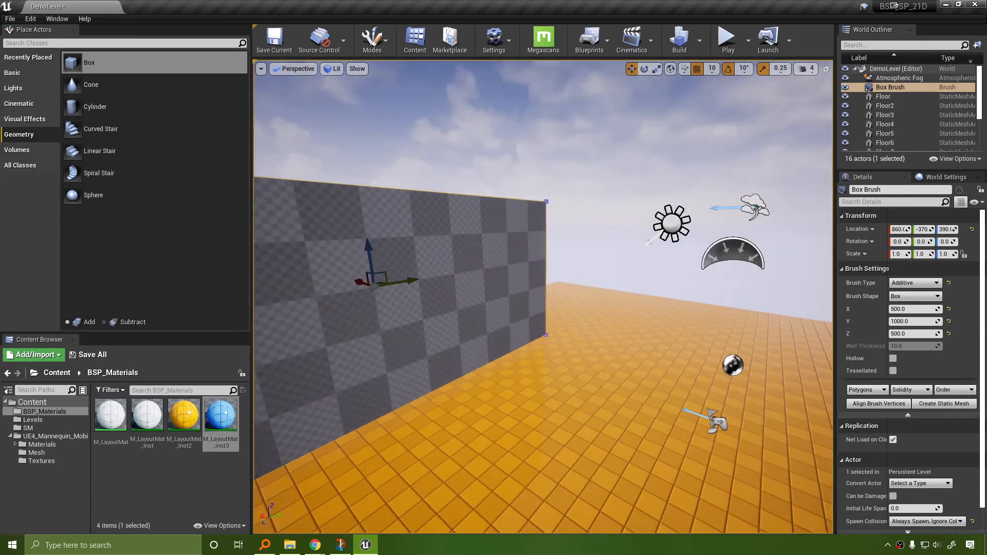
pyautogui.press('End')
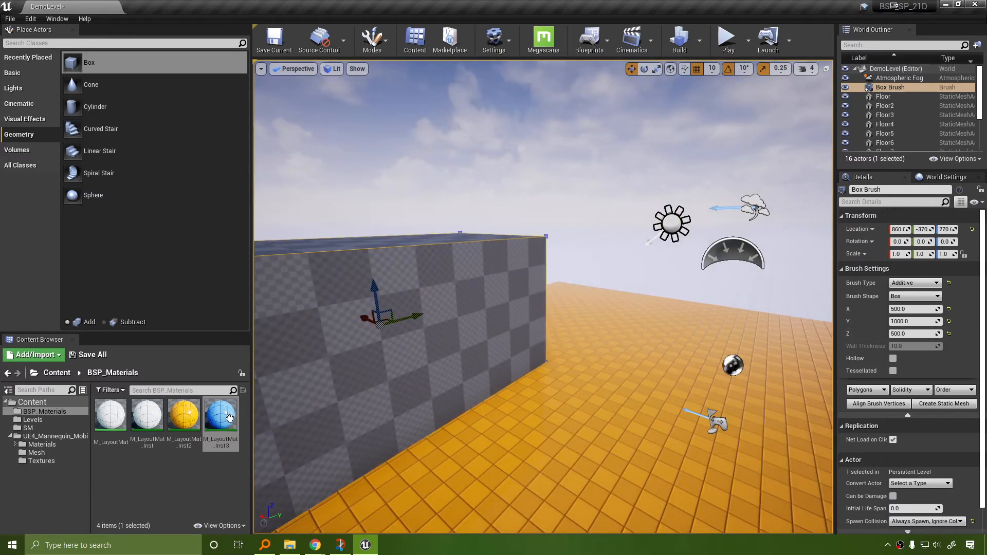
# Select all surfaces of the box brush and apply the blue M_LayoutMat_Inst3 material, clearing the selection at the end.
pyautogui.click(411, 302)
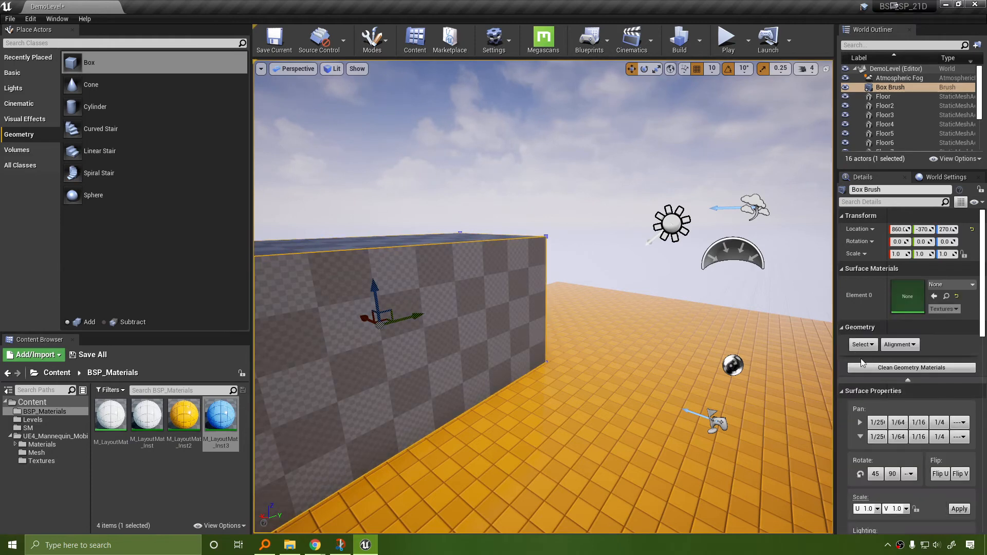
pyautogui.click(863, 344)
pyautogui.click(924, 388)
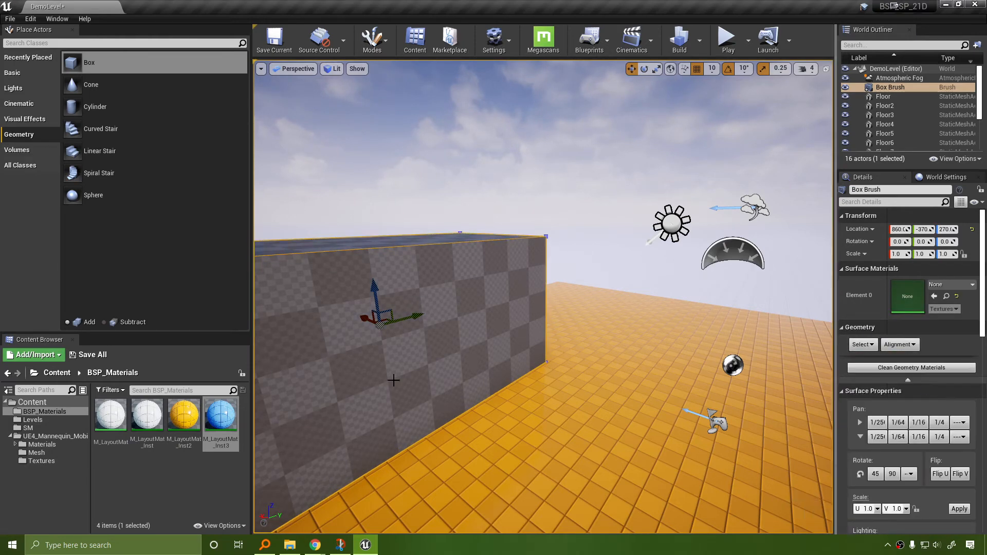
pyautogui.moveTo(220, 415); pyautogui.dragTo(907, 297)
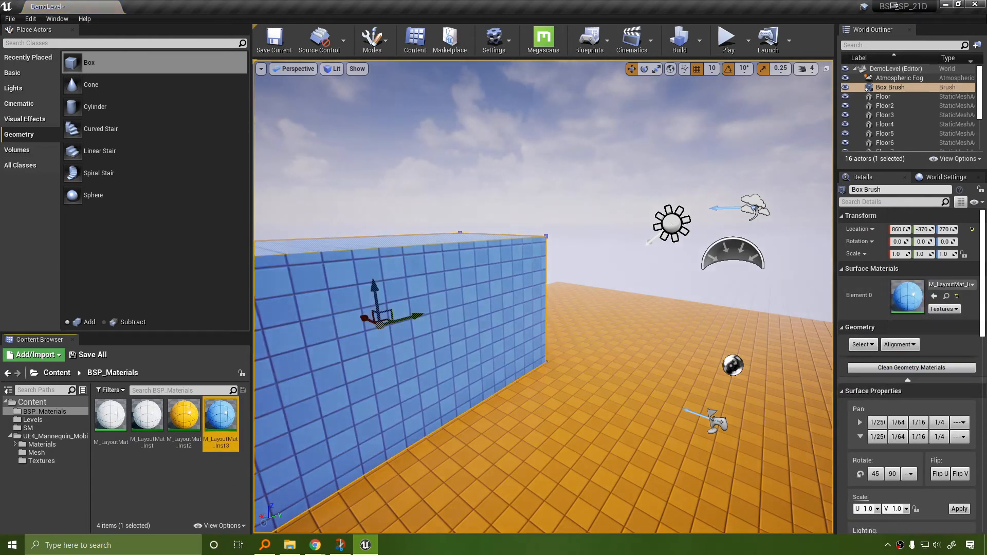
pyautogui.moveTo(480, 307)
pyautogui.mouseDown(button='right')
pyautogui.moveTo(468, 329)
pyautogui.moveTo(480, 307)
pyautogui.mouseUp(button='right')
pyautogui.press('Escape')
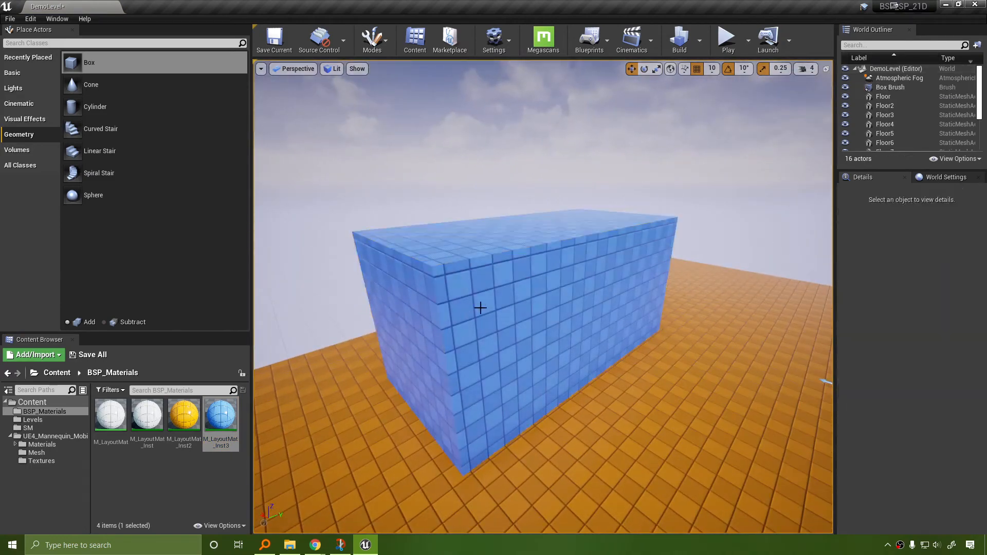
# Save the current level with the blue box brush in it.
pyautogui.moveTo(604, 280)
pyautogui.mouseDown(button='right')
pyautogui.moveTo(601, 308)
pyautogui.moveTo(604, 280)
pyautogui.mouseUp(button='right')
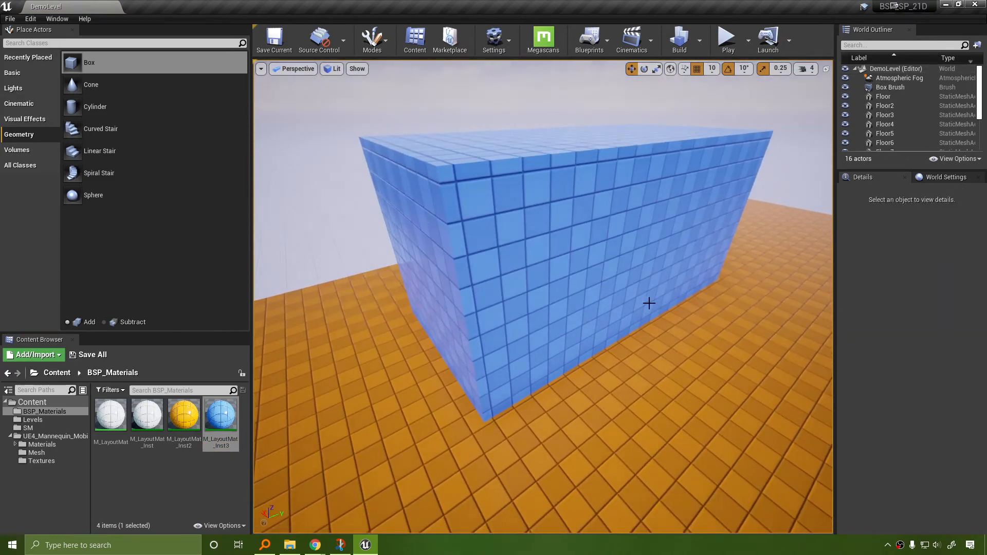
pyautogui.moveTo(646, 355); pyautogui.dragTo(646, 303, button='right')
pyautogui.click(272, 47)
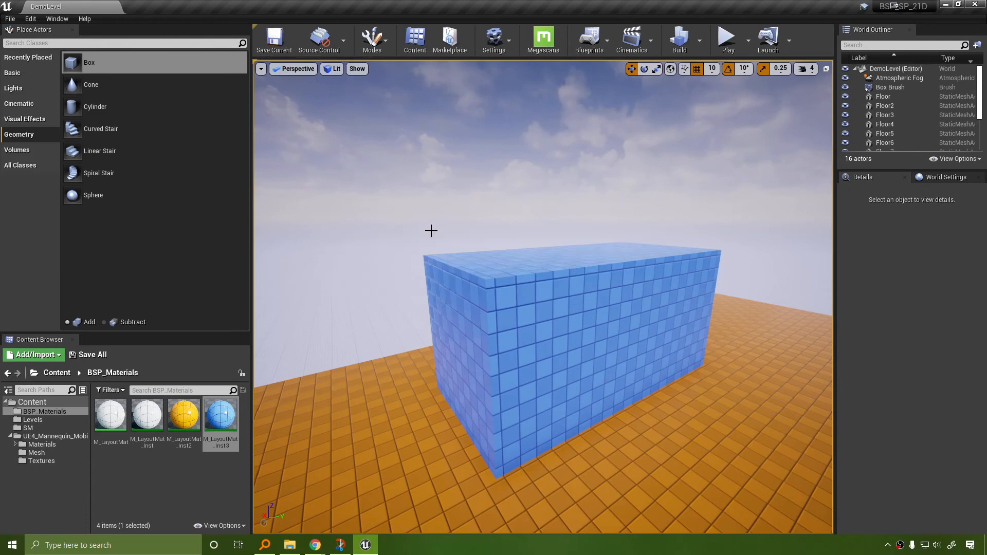
pyautogui.moveTo(609, 334)
pyautogui.mouseDown(button='right')
pyautogui.moveTo(652, 342)
pyautogui.moveTo(632, 347)
pyautogui.moveTo(609, 334)
pyautogui.mouseUp(button='right')
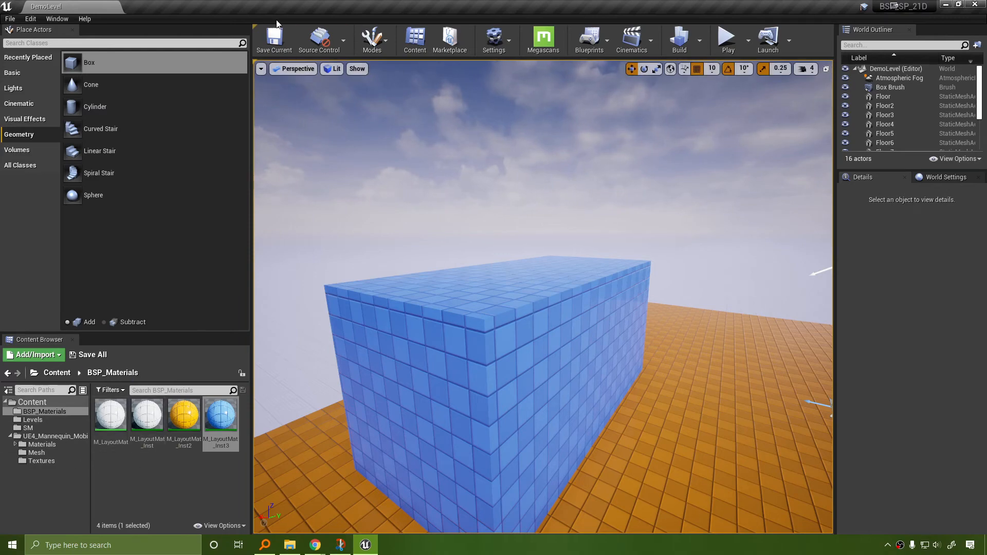
# Set the box brush's lower corner vertex on the floor as its pivot offset, working in the Back view.
pyautogui.moveTo(421, 128)
pyautogui.mouseDown(button='right')
pyautogui.moveTo(488, 131)
pyautogui.moveTo(514, 175)
pyautogui.moveTo(522, 215)
pyautogui.mouseUp(button='right')
pyautogui.click(521, 216)
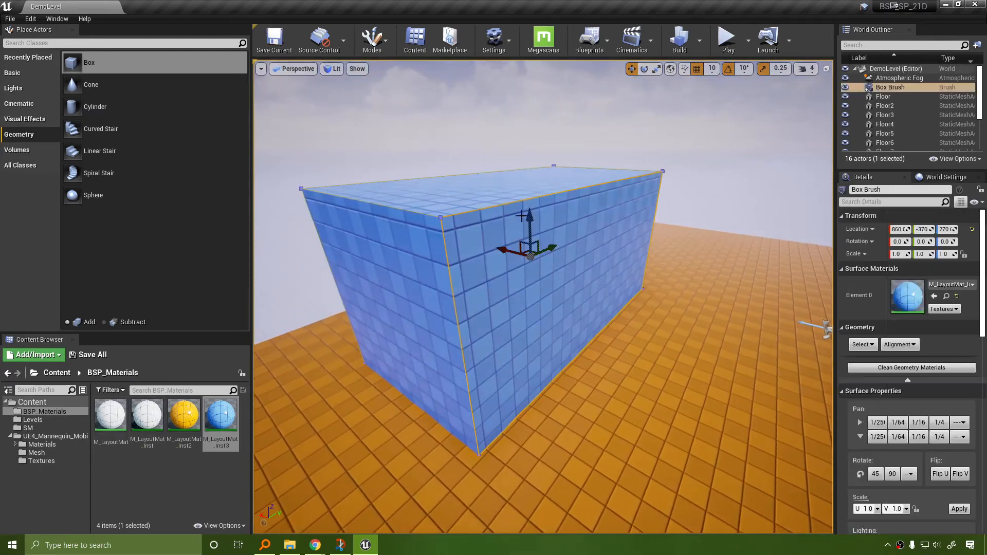
pyautogui.moveTo(633, 294)
pyautogui.mouseDown(button='right')
pyautogui.moveTo(575, 298)
pyautogui.moveTo(591, 297)
pyautogui.mouseUp(button='right')
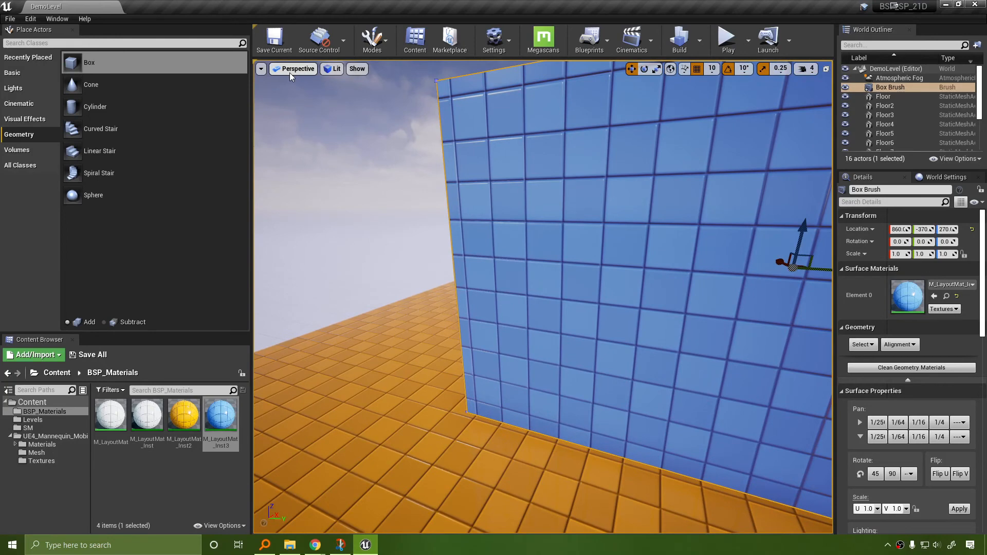
pyautogui.hotkey('alt', 'j')
pyautogui.scroll(-2, 489, 258)
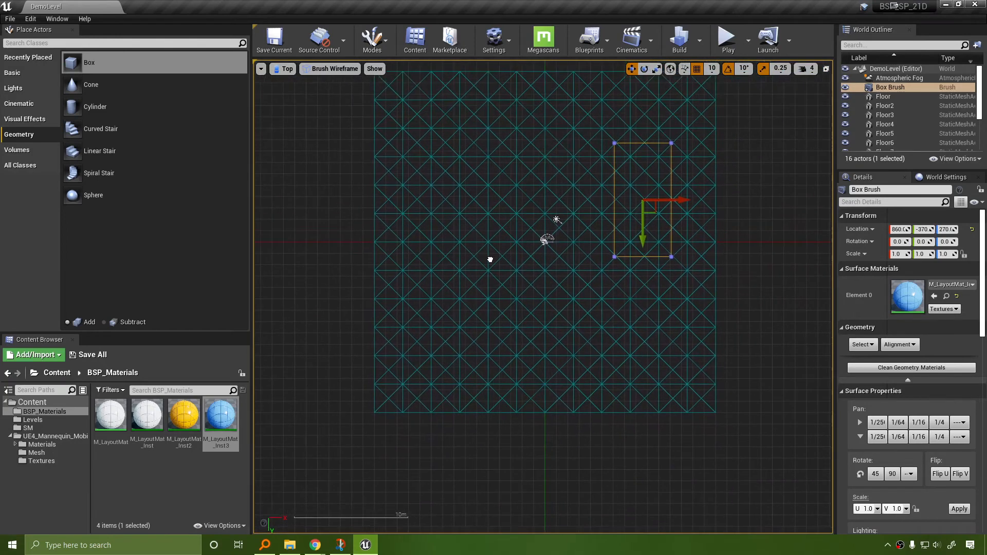
pyautogui.click(286, 69)
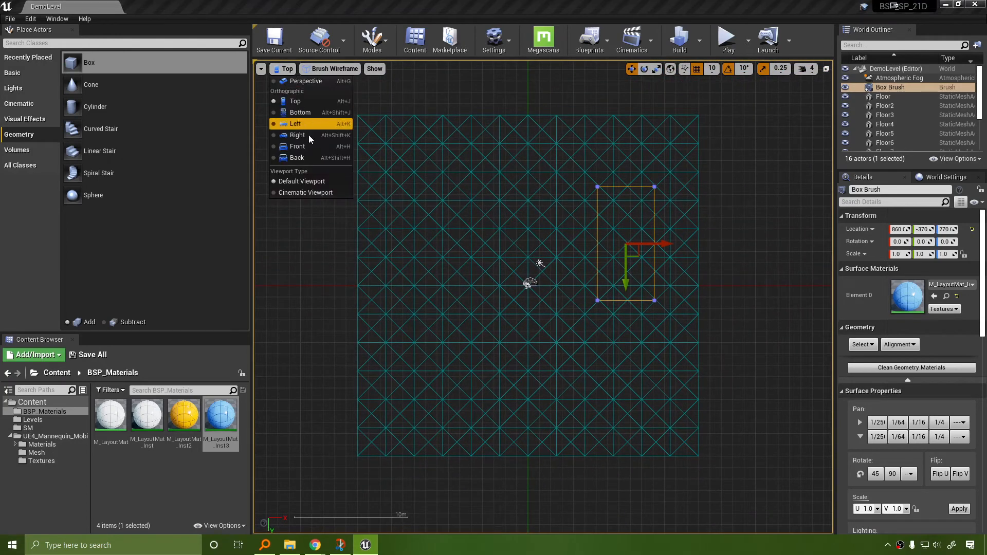
pyautogui.click(303, 157)
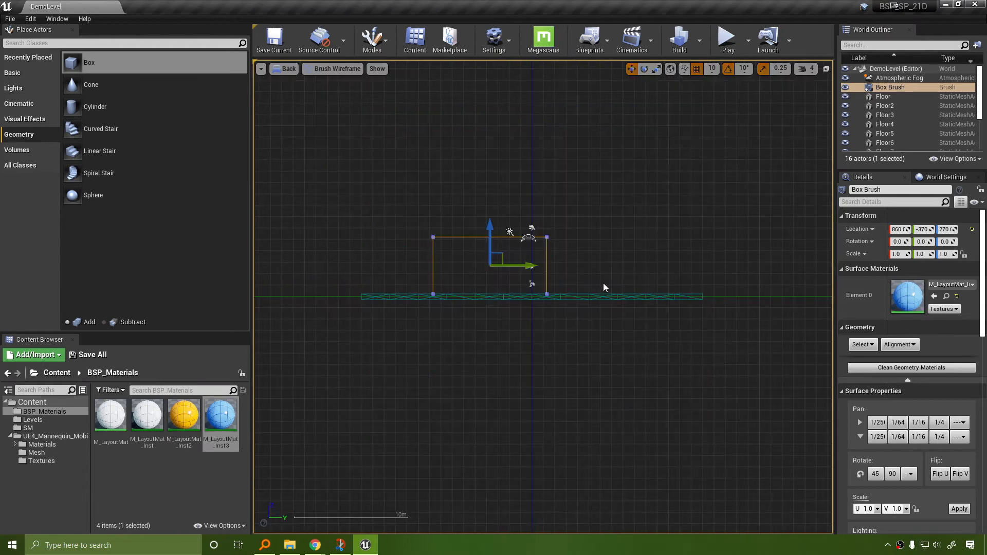
pyautogui.scroll(3, 533, 254)
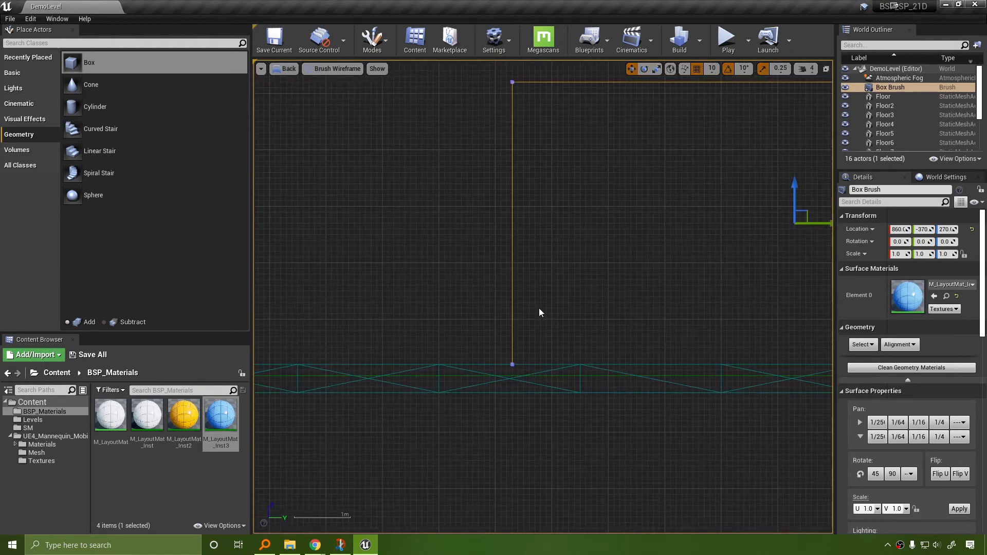
pyautogui.click(512, 364)
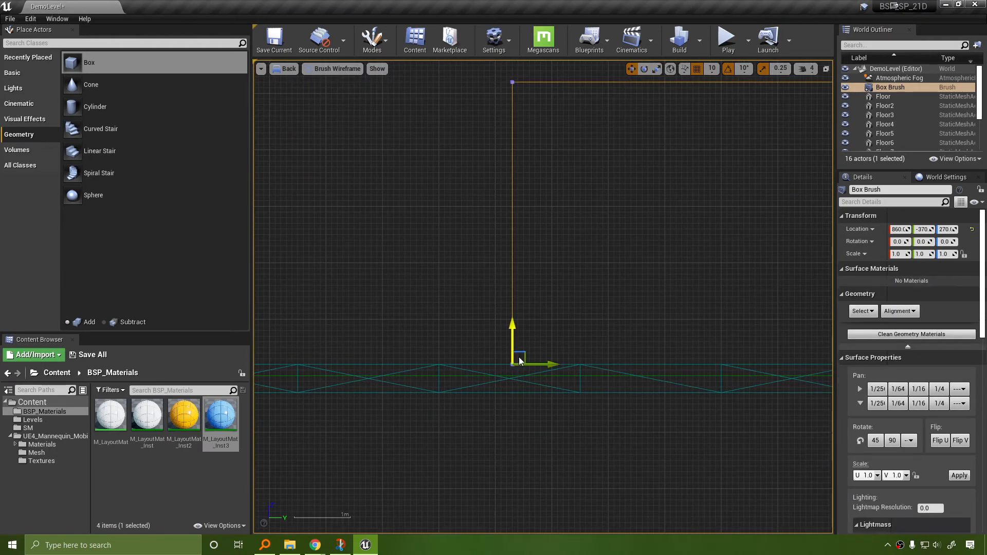
pyautogui.rightClick(547, 325)
pyautogui.moveTo(594, 269)
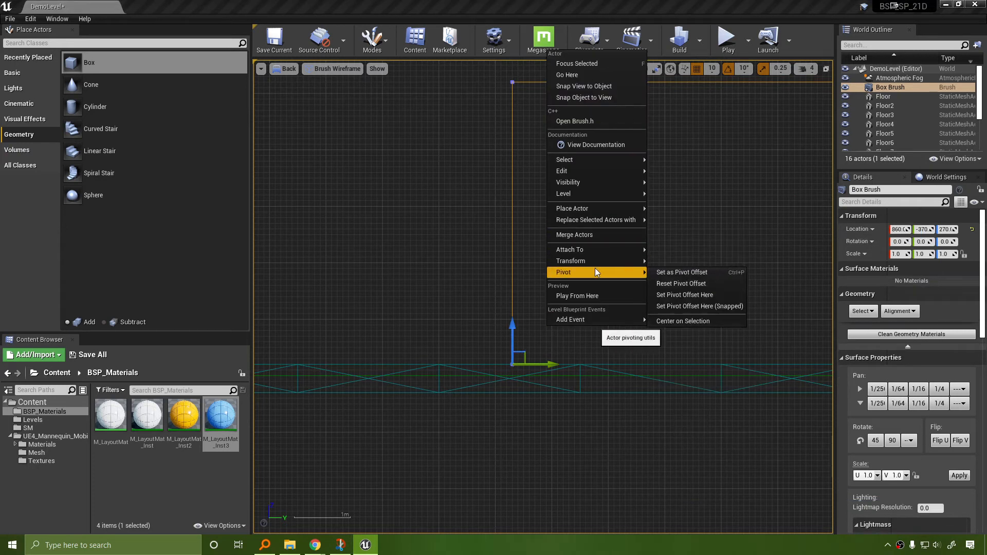
pyautogui.click(698, 276)
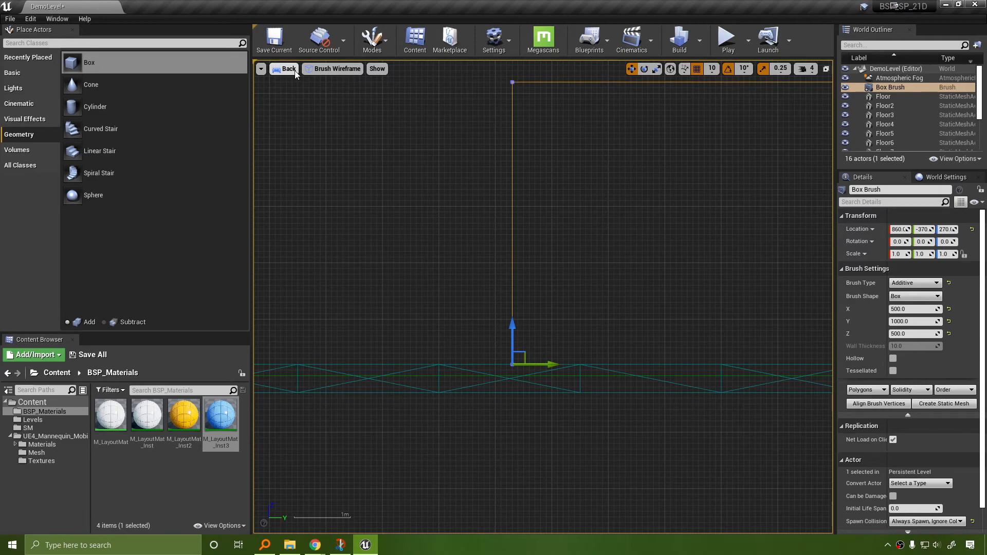
# Make the box brush hollow and check its wall thickness in the Top view.
pyautogui.hotkey('alt', 'g')
pyautogui.moveTo(570, 197); pyautogui.dragTo(500, 210, button='right')
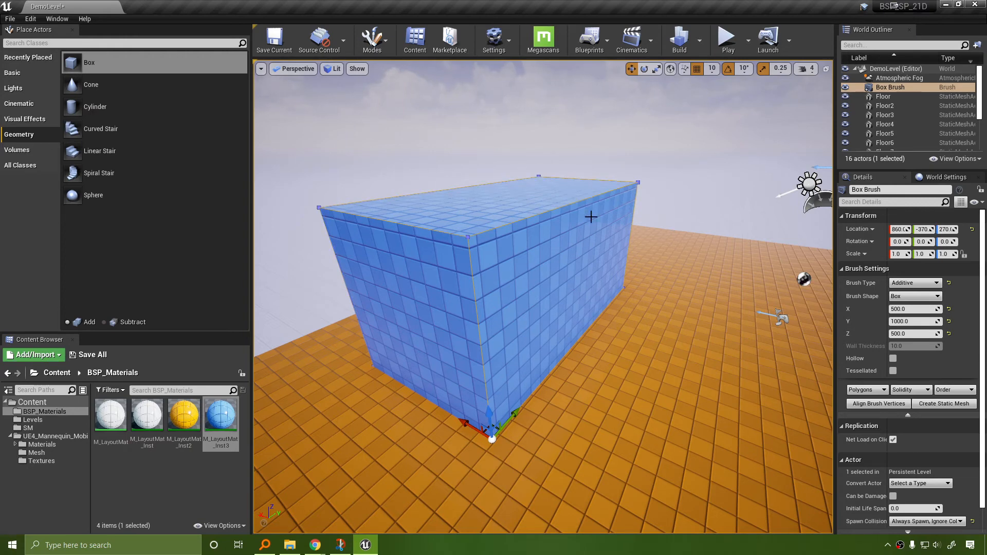
pyautogui.click(893, 358)
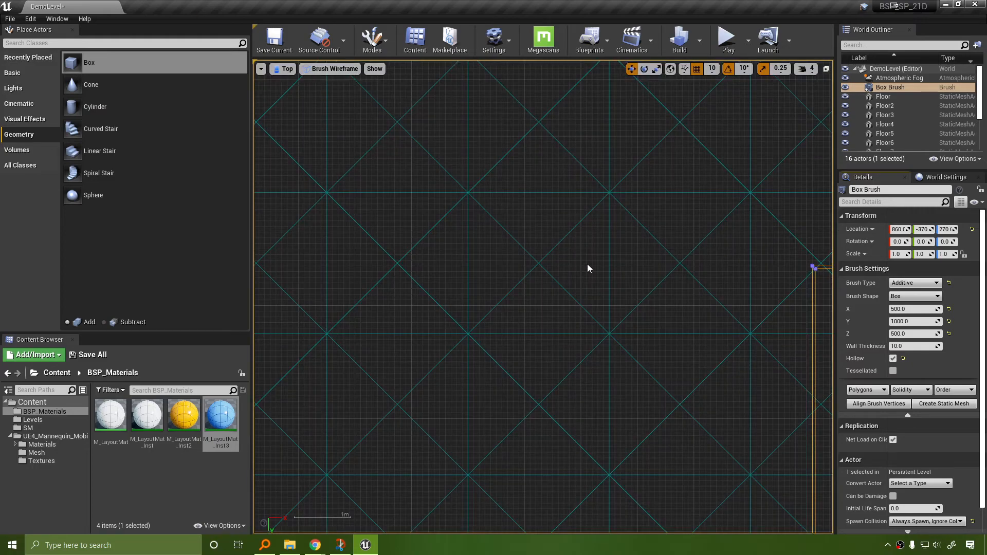
pyautogui.moveTo(589, 268); pyautogui.dragTo(351, 172, button='right')
pyautogui.scroll(-6, 351, 171)
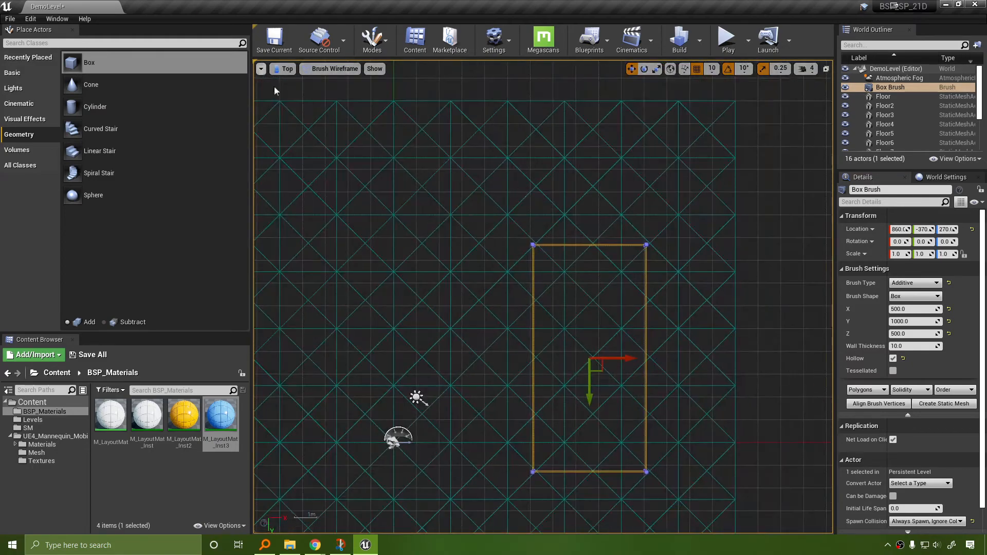
pyautogui.moveTo(274, 91); pyautogui.dragTo(257, 64, button='right')
pyautogui.scroll(4, 392, 211)
pyautogui.moveTo(393, 211)
pyautogui.mouseDown(button='right')
pyautogui.moveTo(471, 345)
pyautogui.moveTo(489, 414)
pyautogui.mouseUp(button='right')
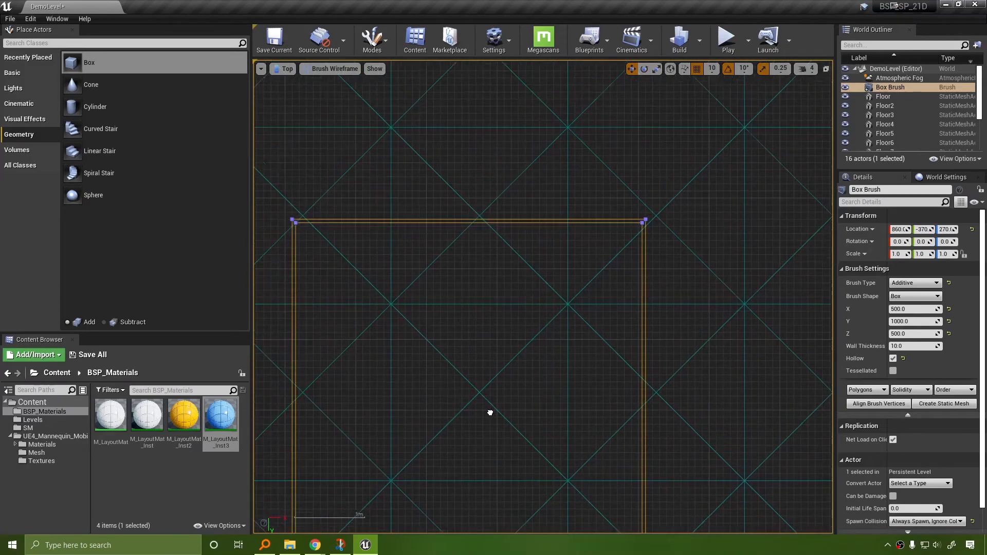
pyautogui.scroll(2, 492, 293)
pyautogui.scroll(1, 493, 294)
pyautogui.moveTo(517, 246)
pyautogui.mouseDown(button='right')
pyautogui.moveTo(549, 179)
pyautogui.moveTo(608, 249)
pyautogui.moveTo(640, 230)
pyautogui.mouseUp(button='right')
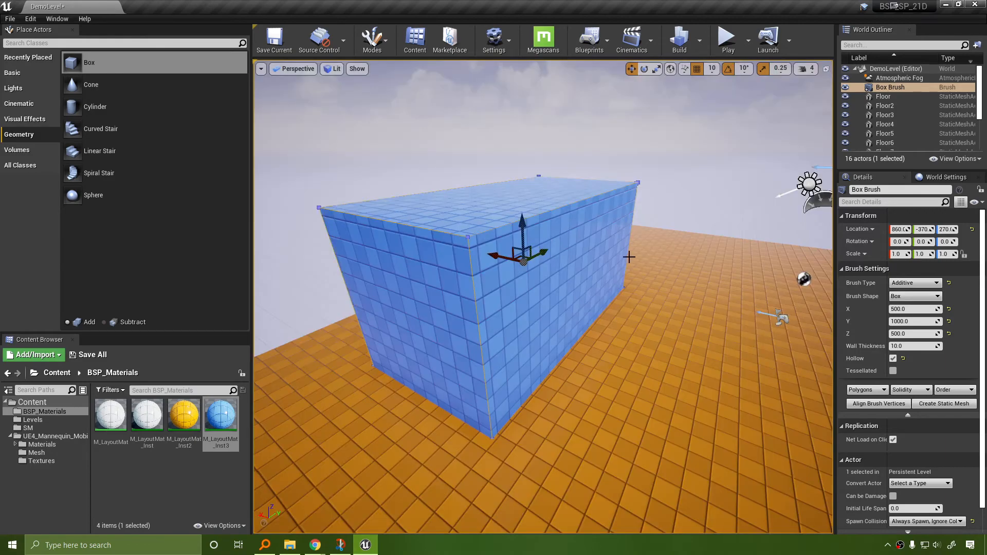
# Switch to Brush Editing mode and select the outer top edge of the box's short end wall.
pyautogui.moveTo(628, 255); pyautogui.dragTo(525, 185, button='right')
pyautogui.click(360, 41)
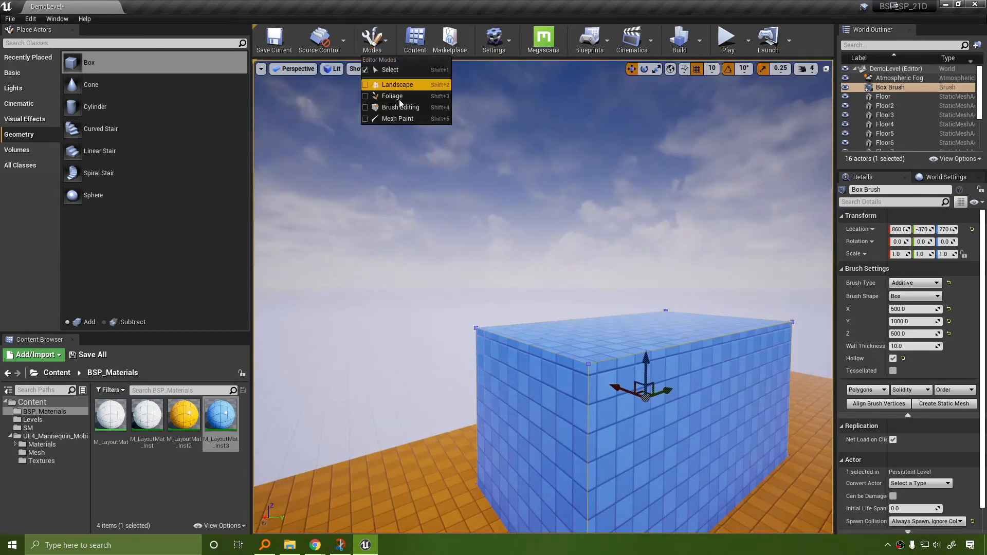
pyautogui.click(396, 106)
pyautogui.moveTo(533, 220); pyautogui.dragTo(429, 259, button='right')
pyautogui.click(444, 263)
pyautogui.click(499, 265)
pyautogui.moveTo(611, 314); pyautogui.dragTo(593, 319, button='right')
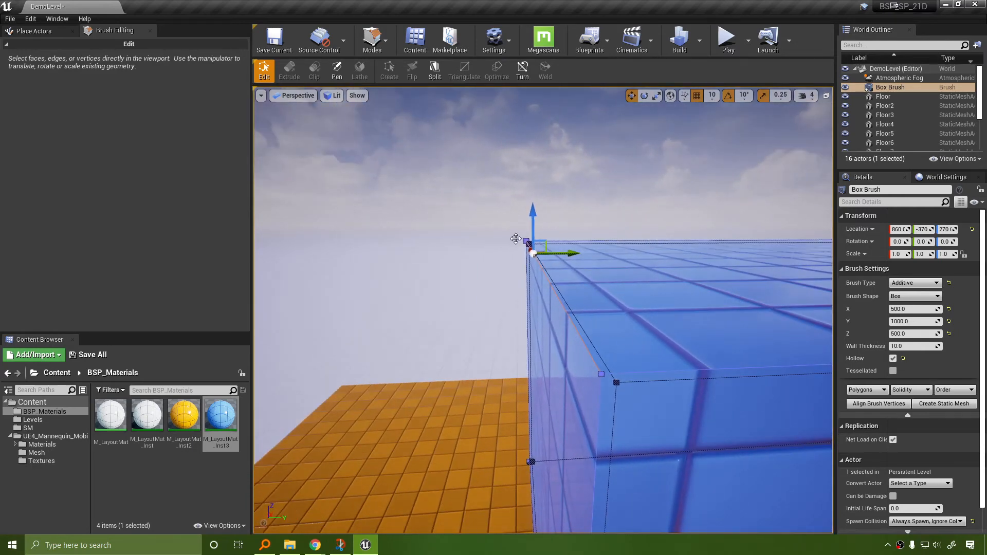
# Reselect the short end wall's outer edge in the Top view and split the box brush lengthwise down the middle.
pyautogui.hotkey('alt', 'j')
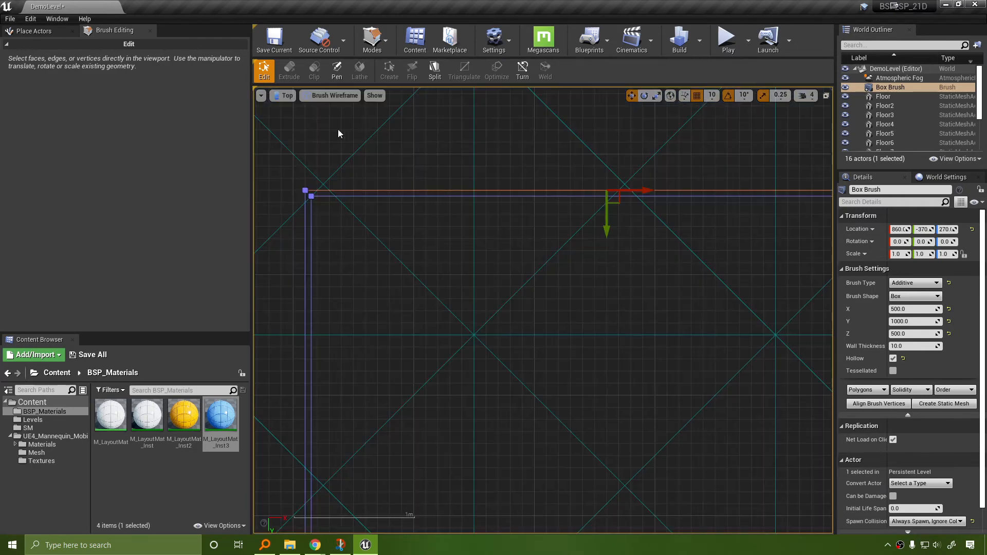
pyautogui.moveTo(567, 262); pyautogui.dragTo(504, 297, button='right')
pyautogui.click(514, 240)
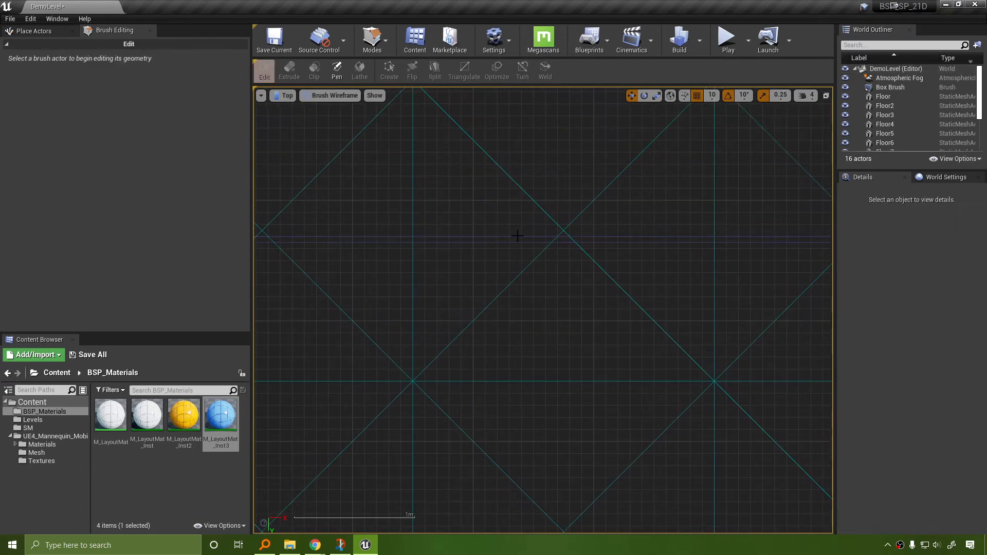
pyautogui.click(517, 236)
pyautogui.scroll(-2, 649, 368)
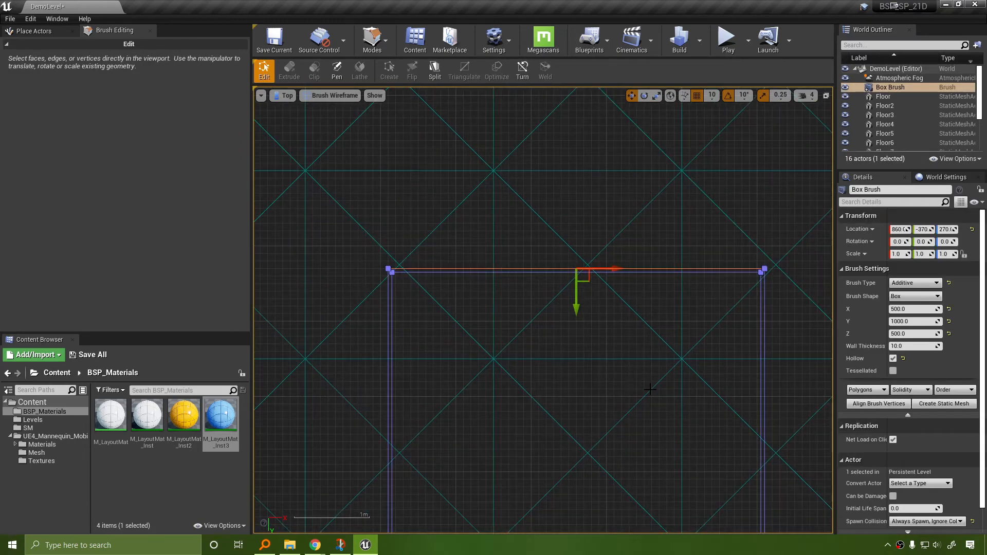
pyautogui.moveTo(661, 489); pyautogui.dragTo(585, 95, button='right')
pyautogui.moveTo(567, 526)
pyautogui.mouseDown(button='right')
pyautogui.moveTo(560, 319)
pyautogui.moveTo(574, 123)
pyautogui.mouseUp(button='right')
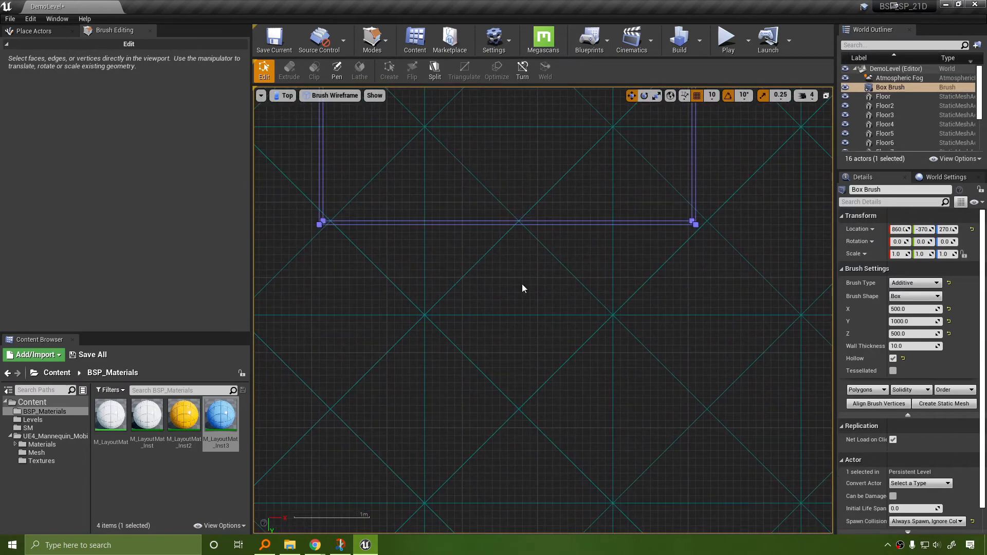
pyautogui.moveTo(533, 163); pyautogui.dragTo(526, 402, button='right')
pyautogui.scroll(-4, 527, 402)
pyautogui.moveTo(533, 234); pyautogui.dragTo(530, 439, button='right')
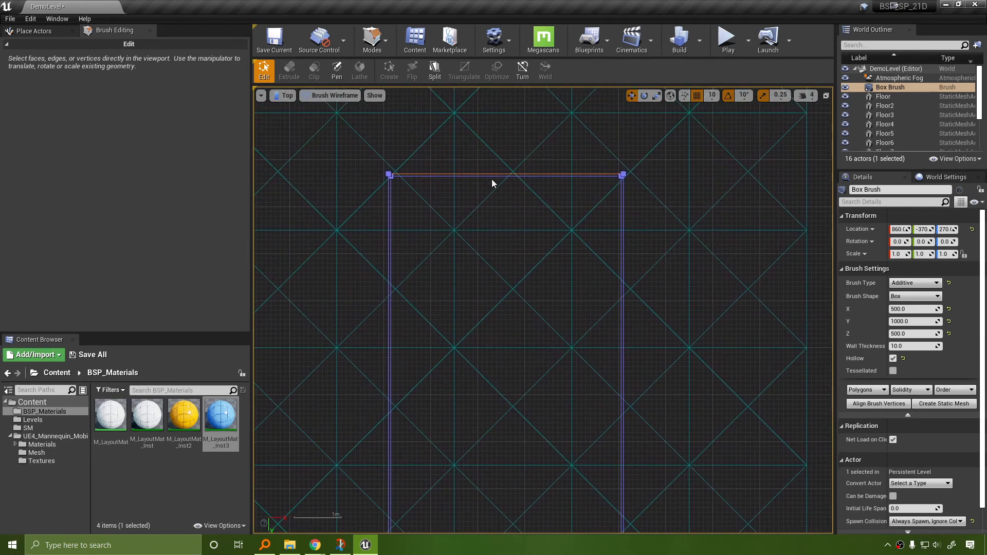
pyautogui.click(436, 72)
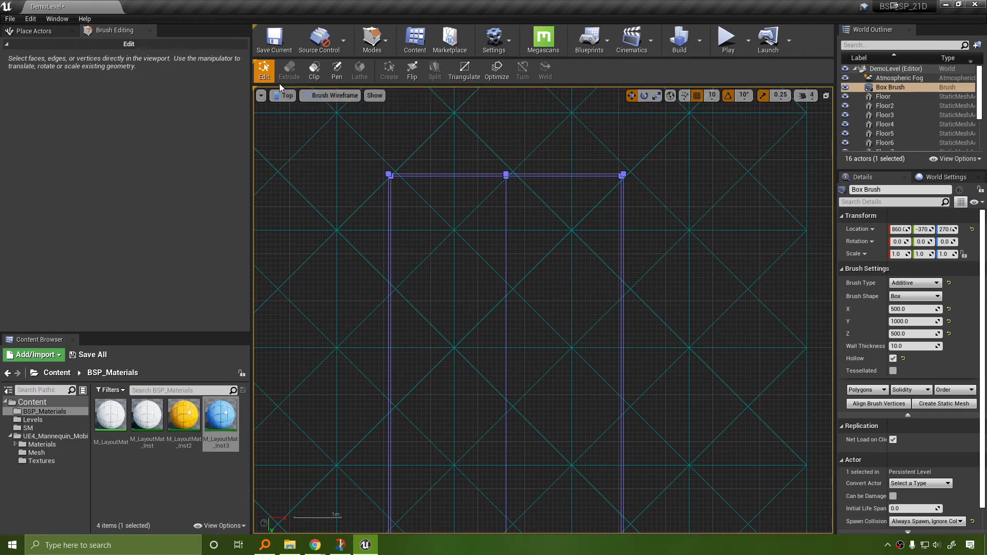
# Raise the middle edge of the box's outer top surface in the Perspective view to form a roof ridge.
pyautogui.hotkey('alt', 'g')
pyautogui.moveTo(570, 213); pyautogui.dragTo(581, 246, button='right')
pyautogui.press('s')
pyautogui.moveTo(534, 139)
pyautogui.mouseDown(button='right')
pyautogui.moveTo(509, 154)
pyautogui.moveTo(478, 139)
pyautogui.moveTo(493, 130)
pyautogui.mouseUp(button='right')
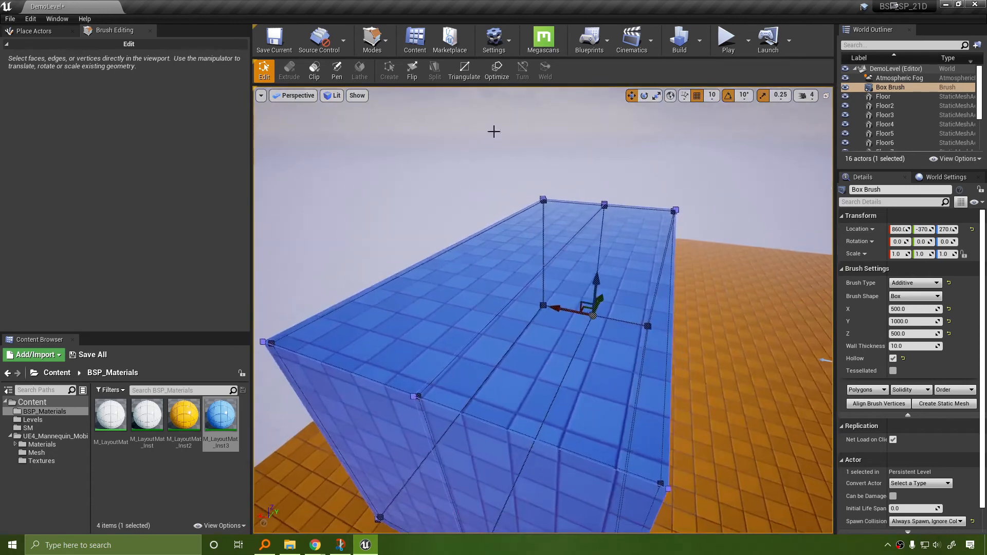
pyautogui.click(373, 39)
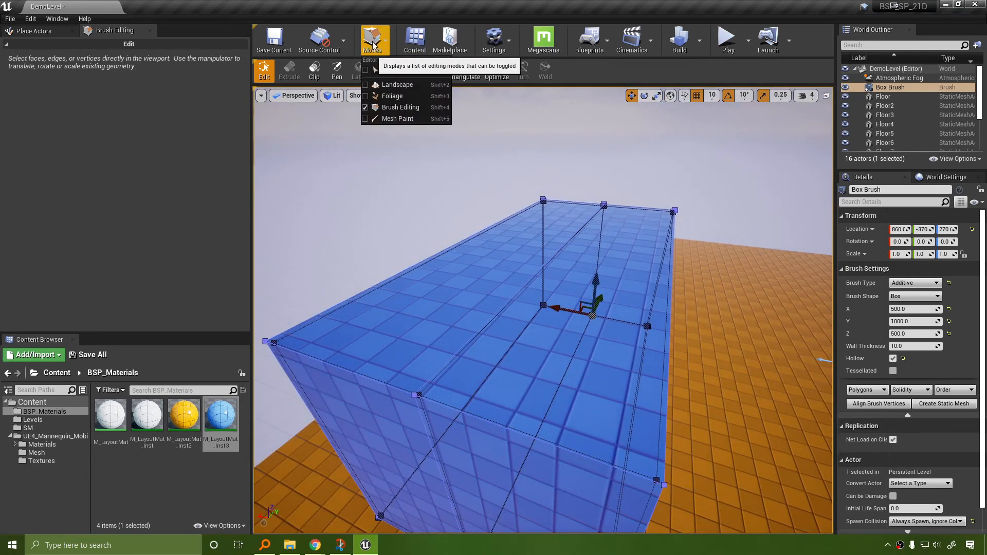
pyautogui.click(376, 29)
pyautogui.click(373, 39)
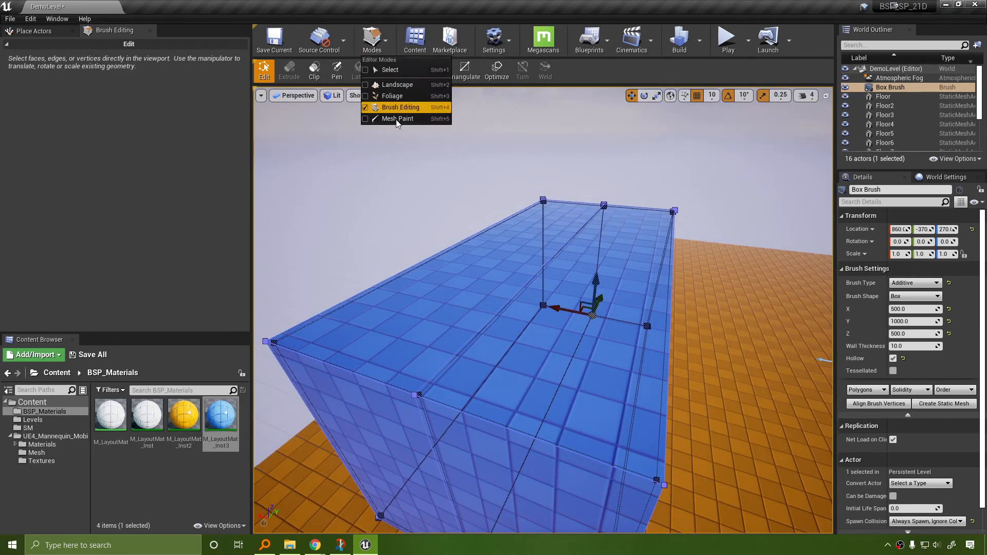
pyautogui.click(370, 49)
pyautogui.click(527, 289)
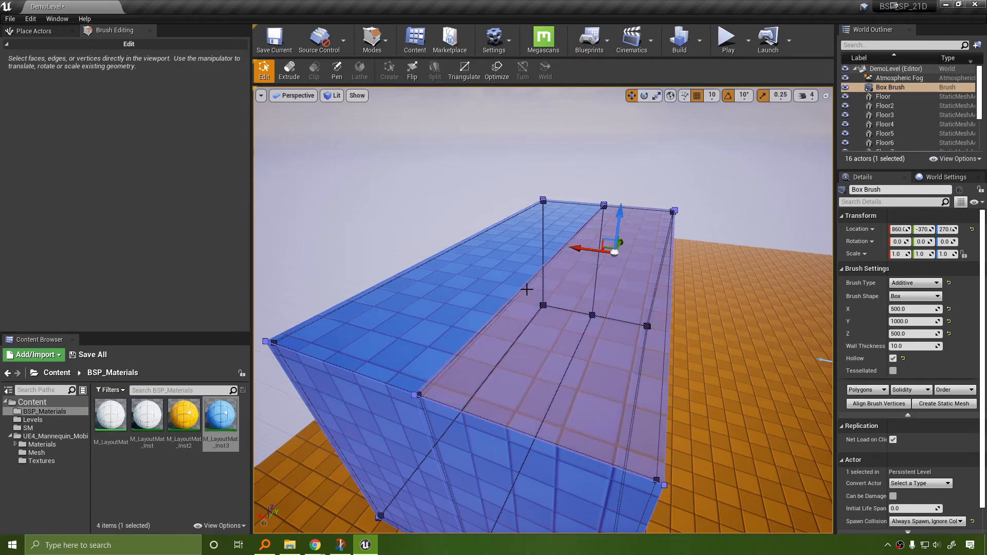
pyautogui.click(516, 293)
pyautogui.moveTo(517, 294); pyautogui.dragTo(534, 214, button='right')
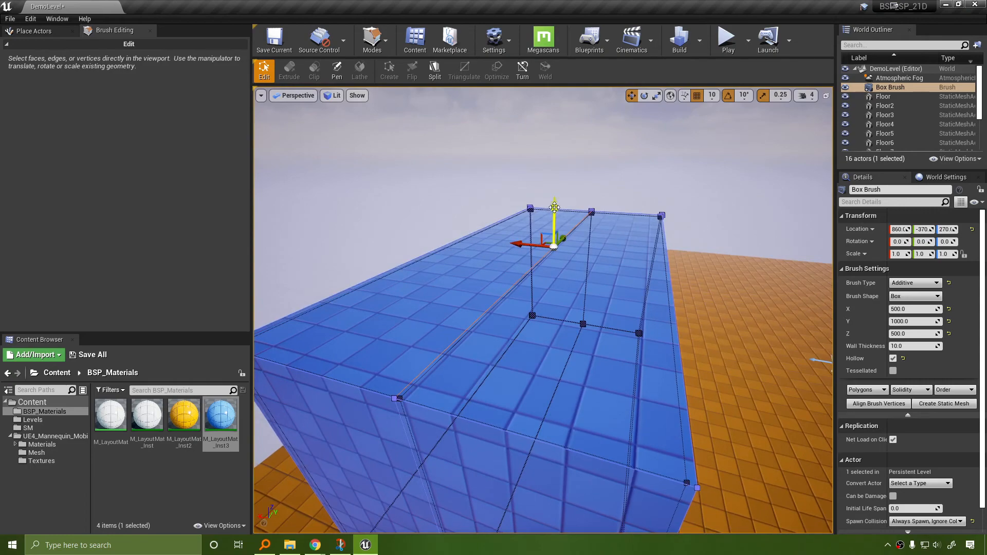
pyautogui.moveTo(552, 208); pyautogui.dragTo(558, 112)
# Select the middle edge of the inner ceiling and raise it in the Left view to just below the outer ridge.
pyautogui.moveTo(559, 112)
pyautogui.mouseDown(button='right')
pyautogui.moveTo(544, 103)
pyautogui.moveTo(534, 154)
pyautogui.moveTo(550, 133)
pyautogui.moveTo(535, 124)
pyautogui.mouseUp(button='right')
pyautogui.moveTo(535, 226)
pyautogui.mouseDown(button='right')
pyautogui.moveTo(535, 236)
pyautogui.moveTo(541, 216)
pyautogui.mouseUp(button='right')
pyautogui.click(530, 206)
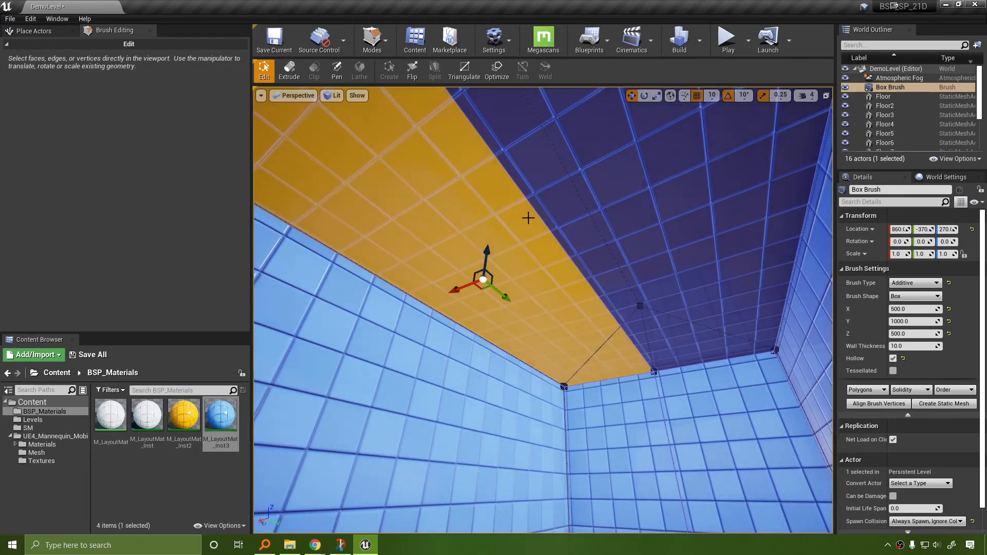
pyautogui.click(533, 208)
pyautogui.moveTo(535, 209); pyautogui.dragTo(351, 125, button='right')
pyautogui.click(295, 96)
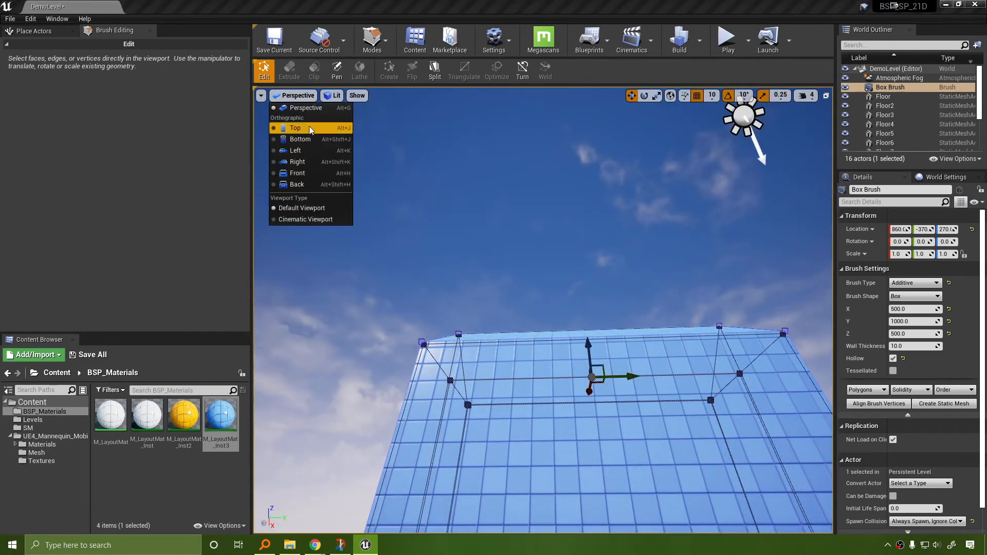
pyautogui.click(295, 150)
pyautogui.scroll(4, 621, 301)
pyautogui.scroll(-3, 621, 300)
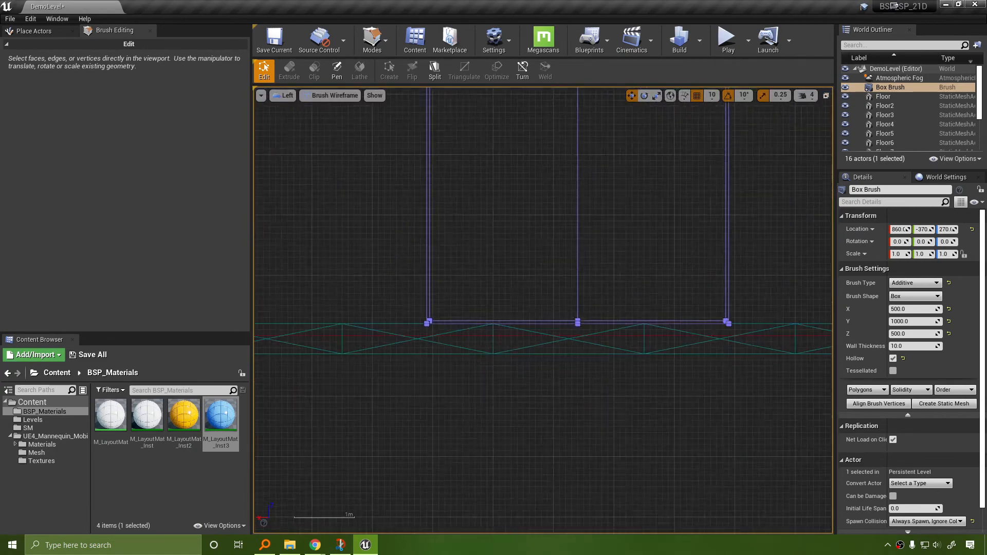
pyautogui.moveTo(621, 300)
pyautogui.mouseDown(button='right')
pyautogui.moveTo(621, 103)
pyautogui.moveTo(528, 314)
pyautogui.mouseUp(button='right')
pyautogui.scroll(2, 539, 316)
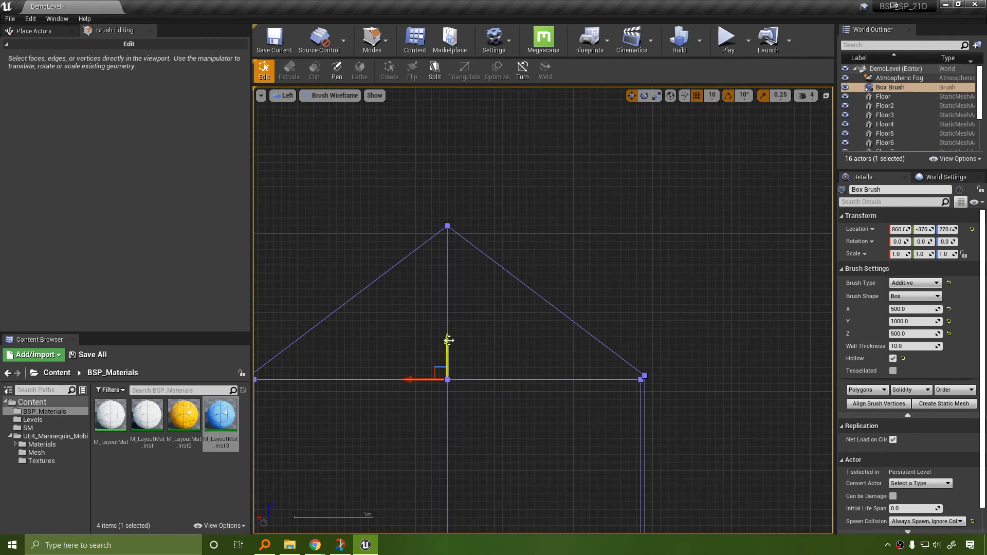
pyautogui.moveTo(448, 340); pyautogui.dragTo(463, 193)
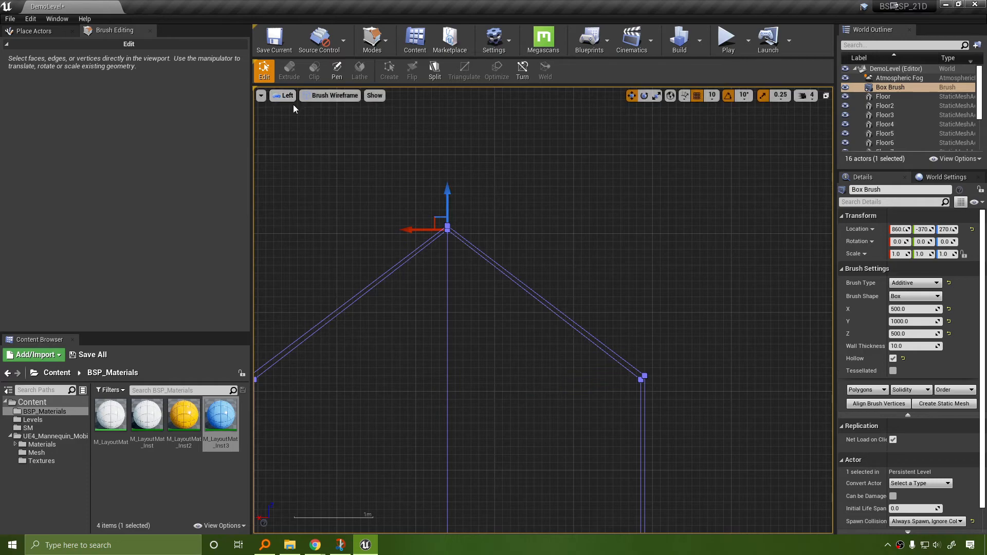
# Return to Select mode in the Perspective view and place an additive box brush against the house's long wall.
pyautogui.hotkey('alt', 'g')
pyautogui.moveTo(560, 238); pyautogui.dragTo(550, 293, button='right')
pyautogui.press('w')
pyautogui.press('s')
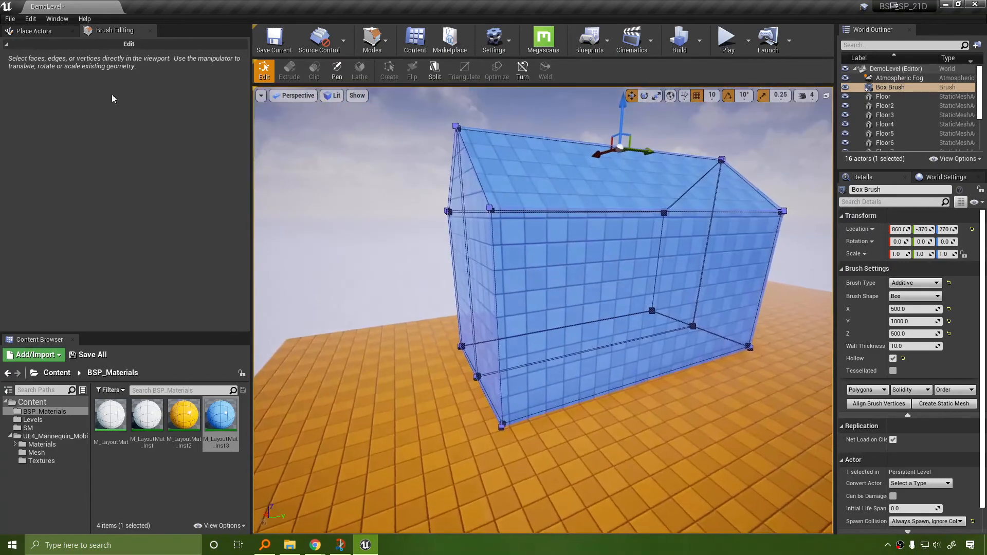
pyautogui.click(375, 42)
pyautogui.click(389, 67)
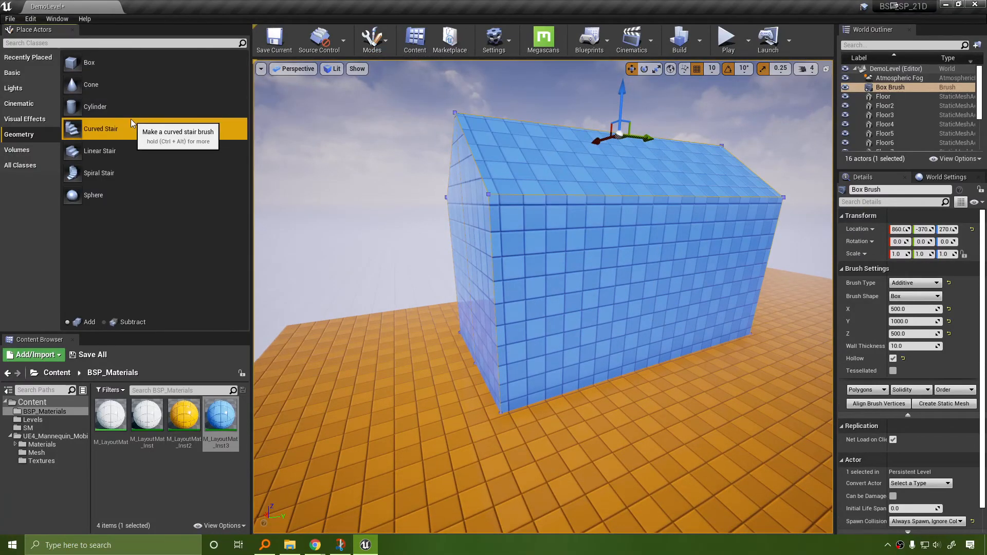
pyautogui.moveTo(165, 64)
pyautogui.mouseDown()
pyautogui.moveTo(607, 367)
pyautogui.moveTo(570, 324)
pyautogui.moveTo(631, 379)
pyautogui.moveTo(567, 311)
pyautogui.moveTo(574, 344)
pyautogui.moveTo(578, 329)
pyautogui.mouseUp()
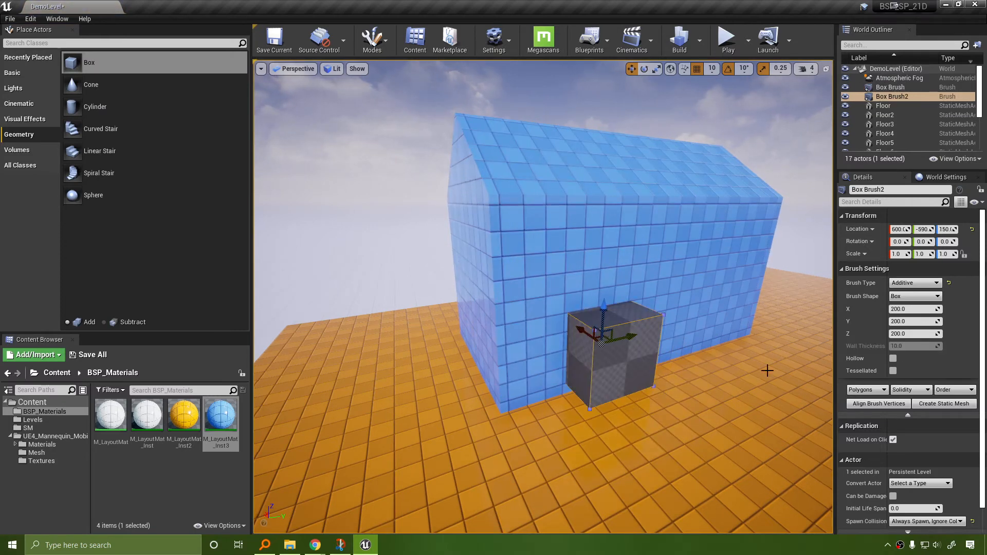
# Change the box brush on the long wall to Subtractive so it cuts an opening through the wall.
pyautogui.click(915, 283)
pyautogui.click(908, 303)
pyautogui.press('f')
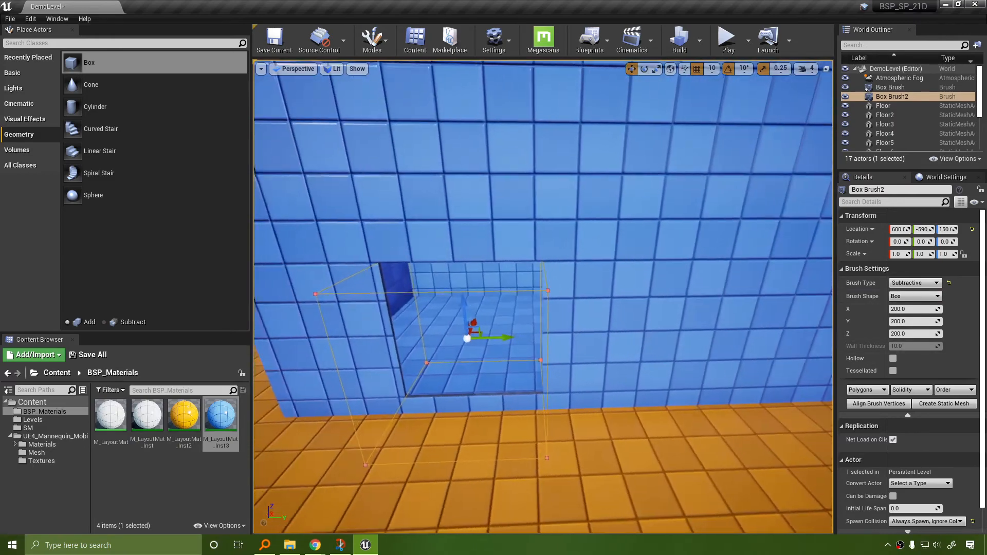
# Try the Hollow and Tessellated options on the subtractive box brush, switching each one off again.
pyautogui.click(893, 358)
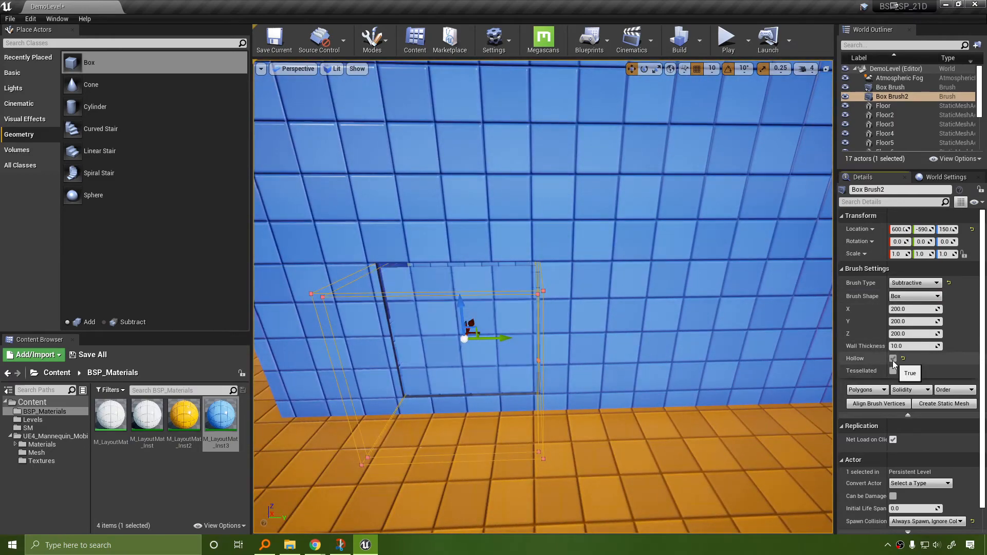
pyautogui.moveTo(542, 308)
pyautogui.mouseDown(button='right')
pyautogui.moveTo(494, 306)
pyautogui.moveTo(586, 304)
pyautogui.moveTo(543, 293)
pyautogui.moveTo(337, 295)
pyautogui.mouseUp(button='right')
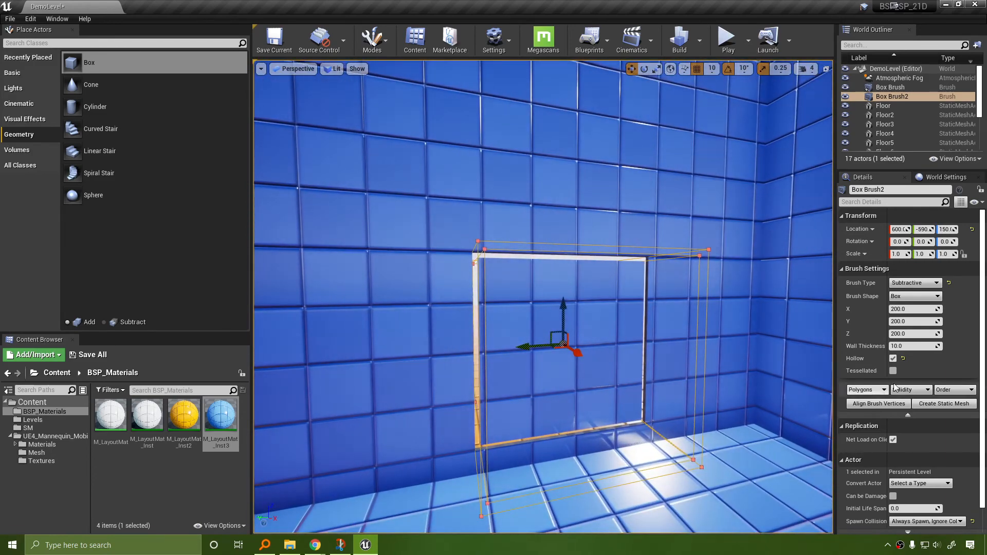
pyautogui.click(893, 371)
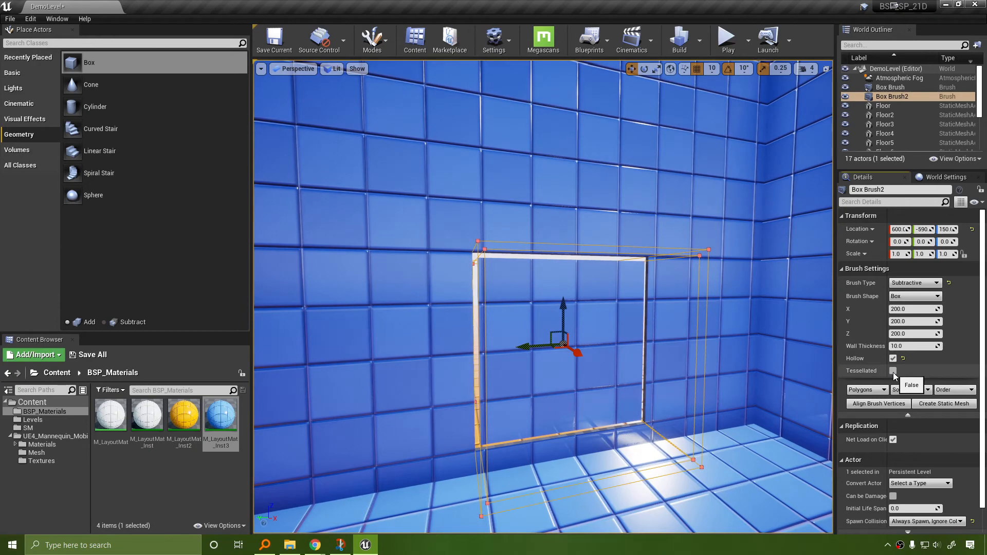
pyautogui.click(893, 358)
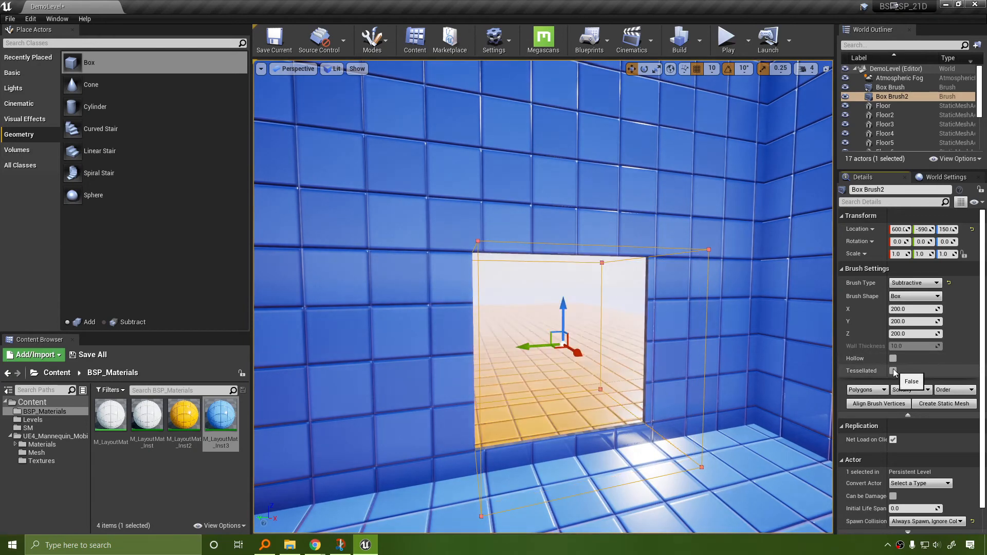
pyautogui.click(893, 371)
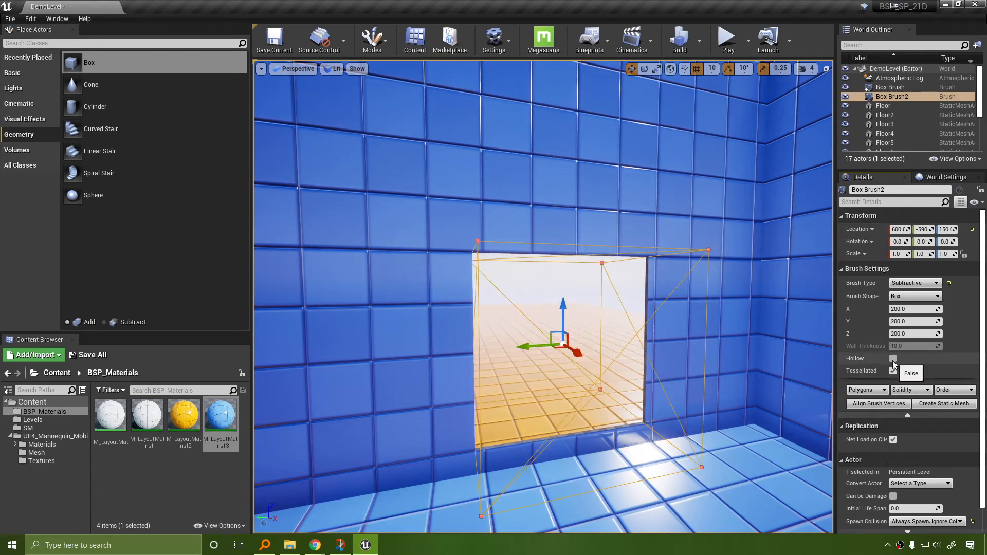
pyautogui.click(895, 372)
# Examine the gabled house from outside, viewing its end wall, roof slopes and the long wall with the opening.
pyautogui.moveTo(612, 320); pyautogui.dragTo(541, 315, button='right')
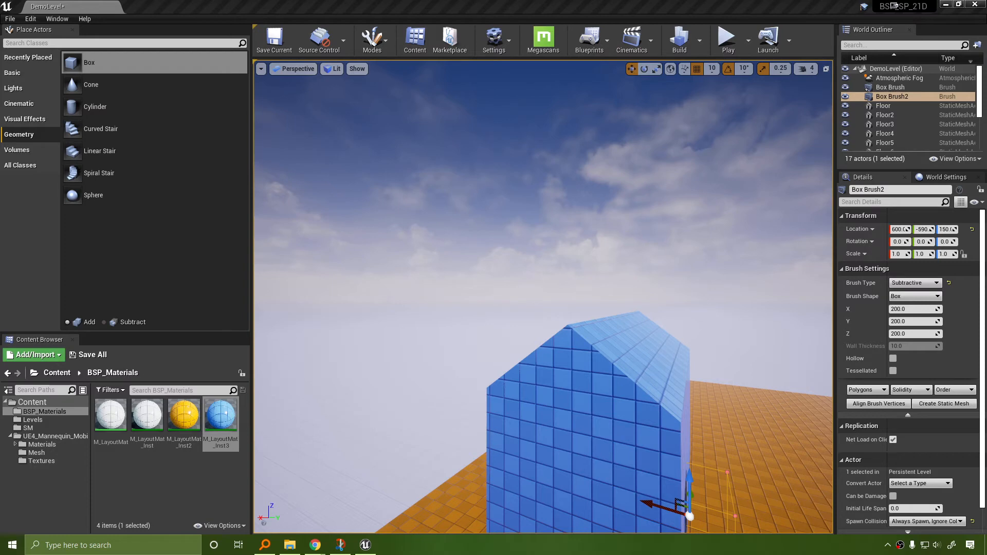
pyautogui.moveTo(699, 265); pyautogui.dragTo(719, 275, button='right')
pyautogui.press('s')
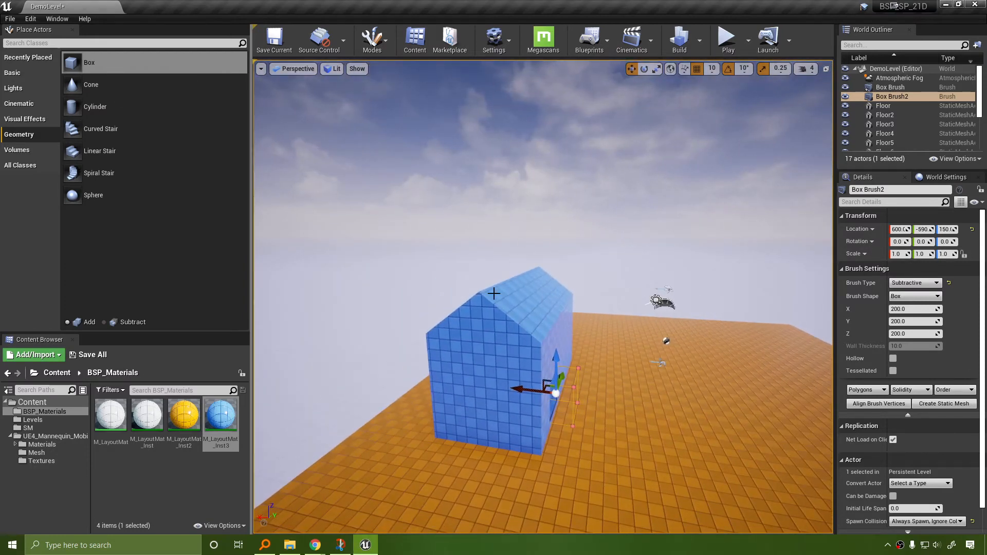
pyautogui.press('w')
pyautogui.press('a')
pyautogui.moveTo(562, 293); pyautogui.dragTo(558, 273, button='right')
pyautogui.moveTo(485, 267); pyautogui.dragTo(535, 303, button='right')
pyautogui.press('s')
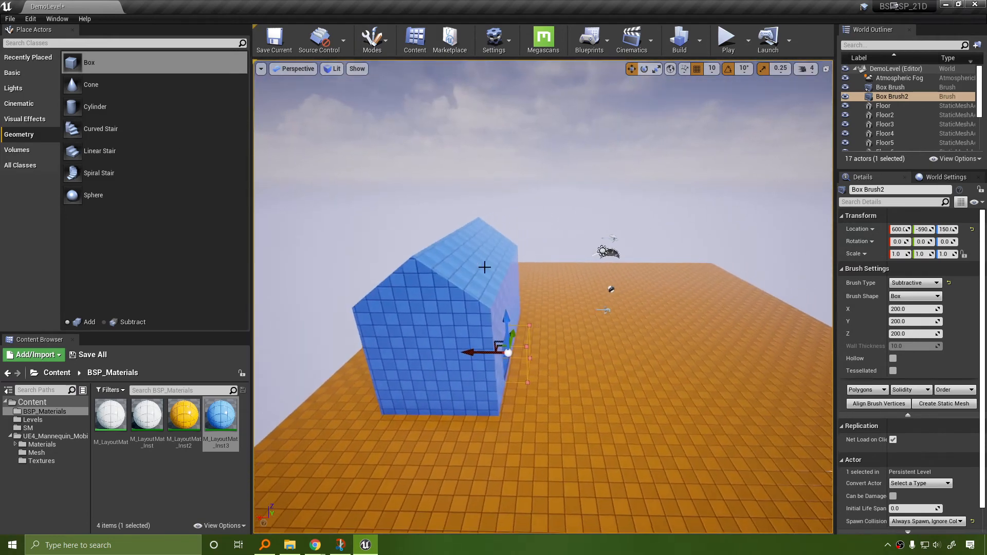
pyautogui.press('w')
pyautogui.press('d')
pyautogui.moveTo(543, 230); pyautogui.dragTo(479, 212, button='right')
pyautogui.press('s')
pyautogui.moveTo(460, 117); pyautogui.dragTo(485, 154, button='right')
# Select the house brush by its roof slope above the opening and enter Brush Editing mode.
pyautogui.click(593, 176)
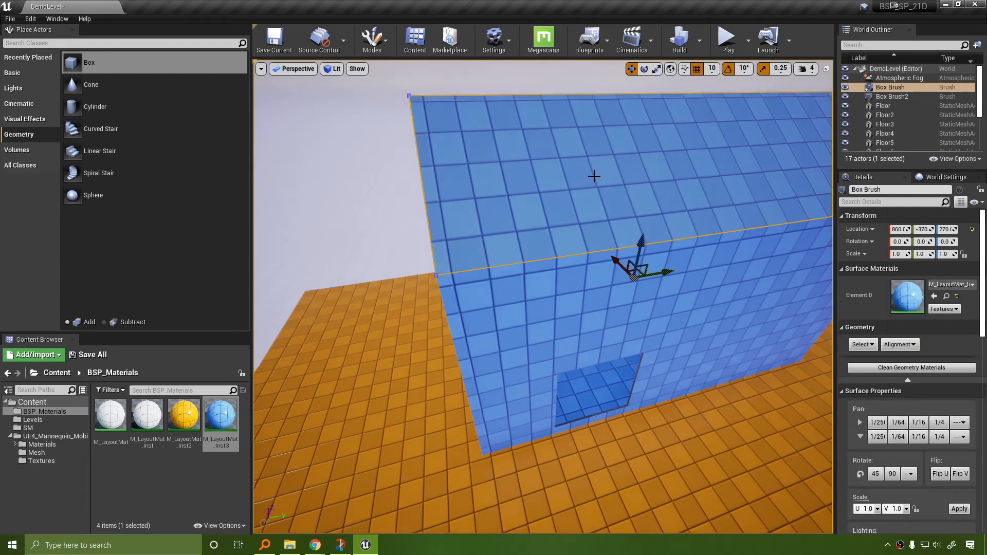
pyautogui.click(374, 53)
pyautogui.click(402, 109)
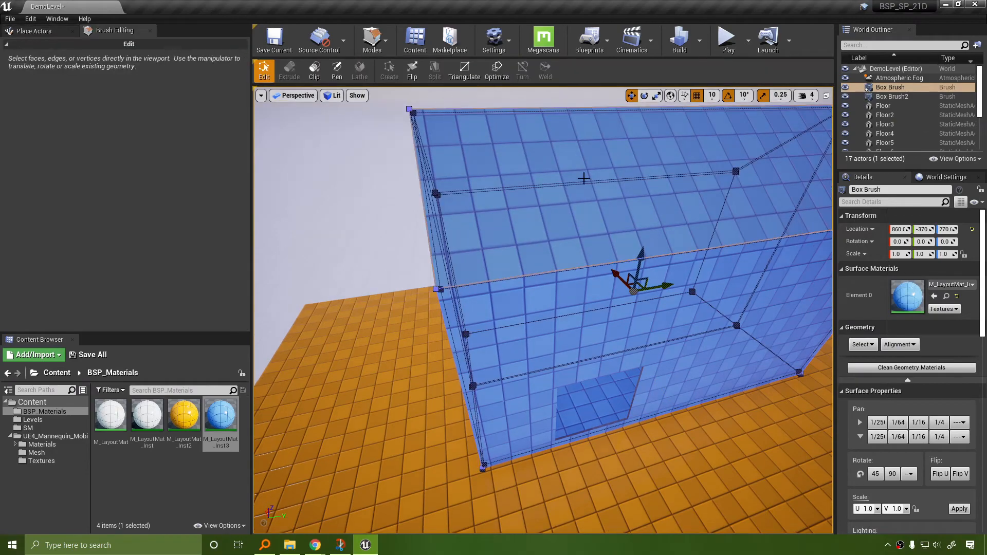
pyautogui.press('f')
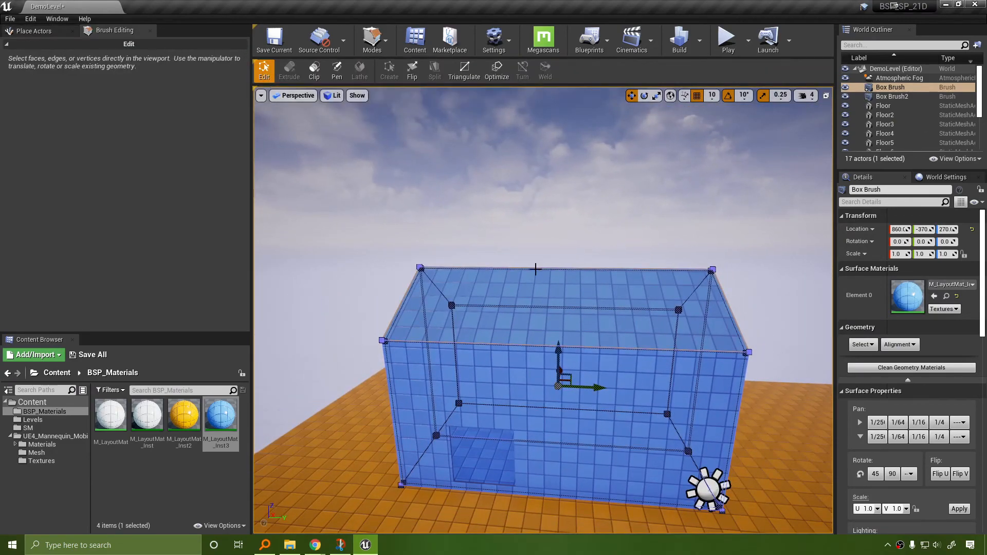
# Inspect the house brush's editable geometry by selecting its faces and viewing the split gable end from several sides.
pyautogui.click(603, 317)
pyautogui.moveTo(604, 316); pyautogui.dragTo(620, 339, button='right')
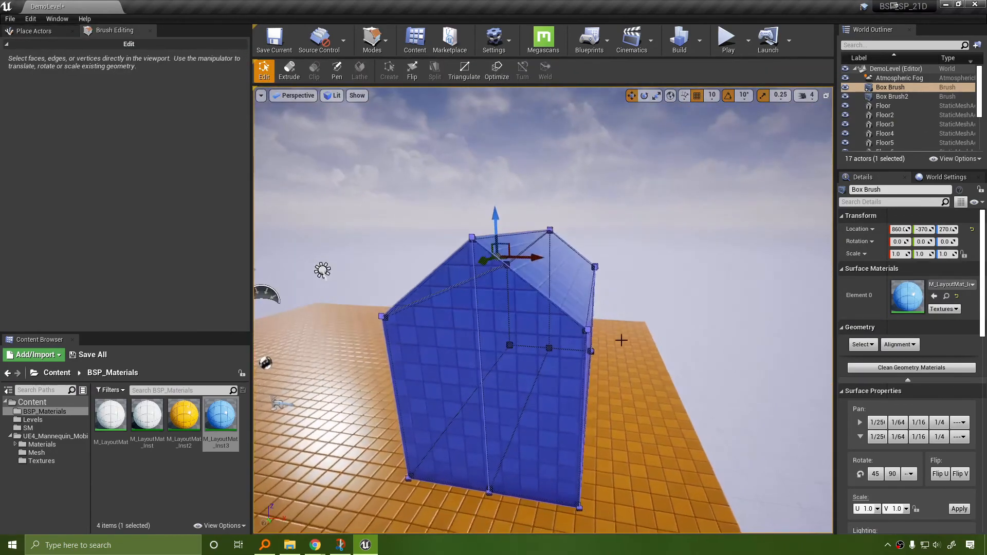
pyautogui.click(541, 302)
pyautogui.click(456, 357)
pyautogui.moveTo(456, 357); pyautogui.dragTo(408, 366, button='right')
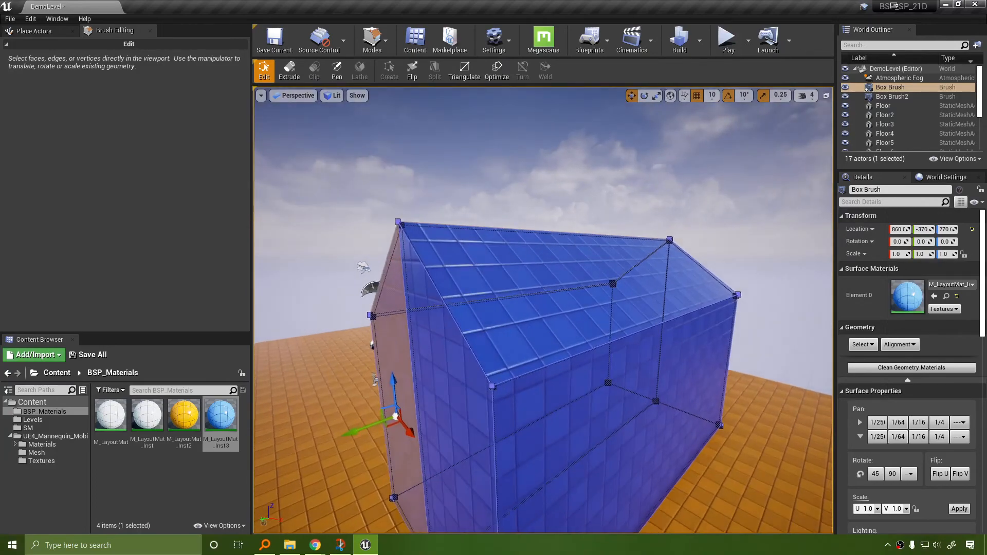
pyautogui.click(534, 303)
pyautogui.moveTo(535, 303)
pyautogui.mouseDown(button='right')
pyautogui.moveTo(524, 302)
pyautogui.moveTo(546, 278)
pyautogui.moveTo(608, 346)
pyautogui.moveTo(566, 324)
pyautogui.mouseUp(button='right')
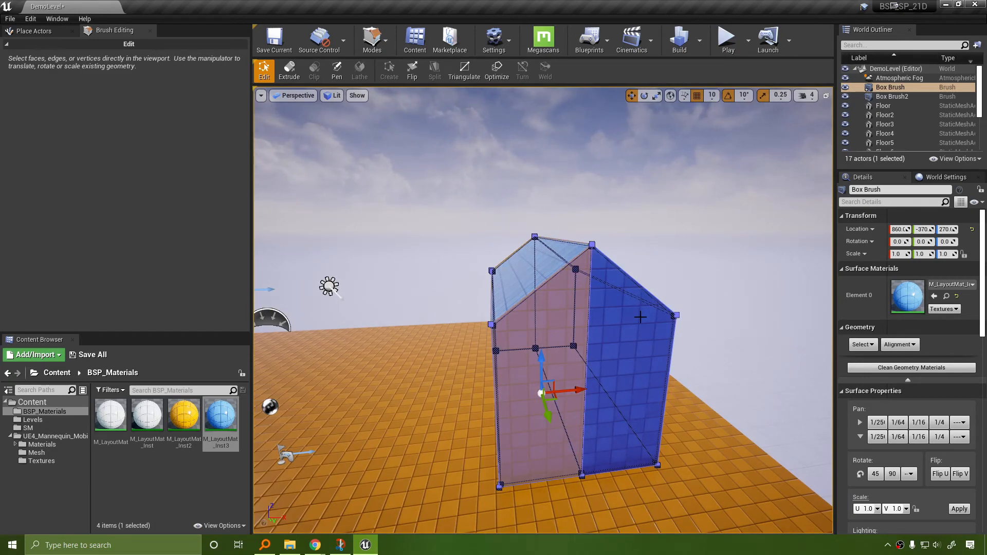
pyautogui.moveTo(717, 307); pyautogui.dragTo(703, 320, button='right')
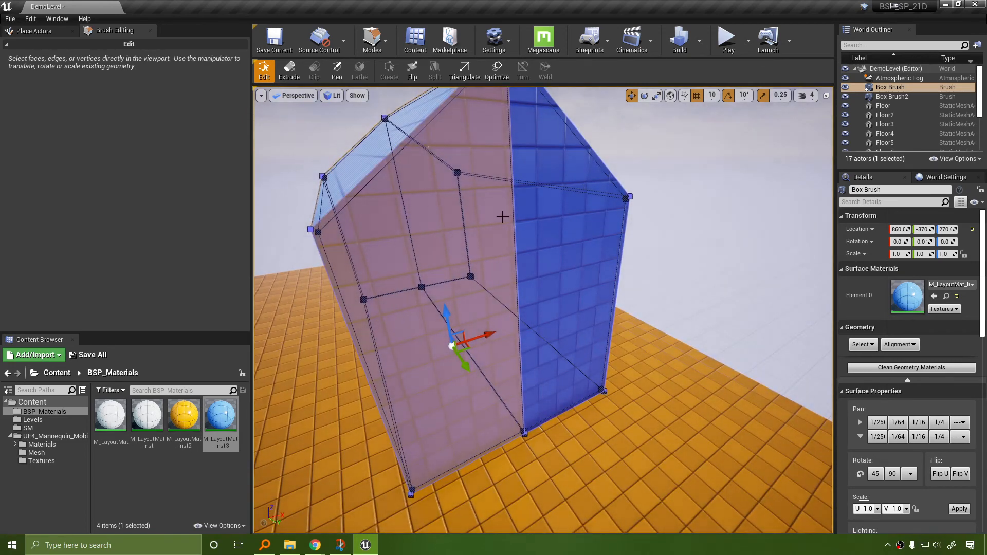
pyautogui.scroll(-5, 558, 227)
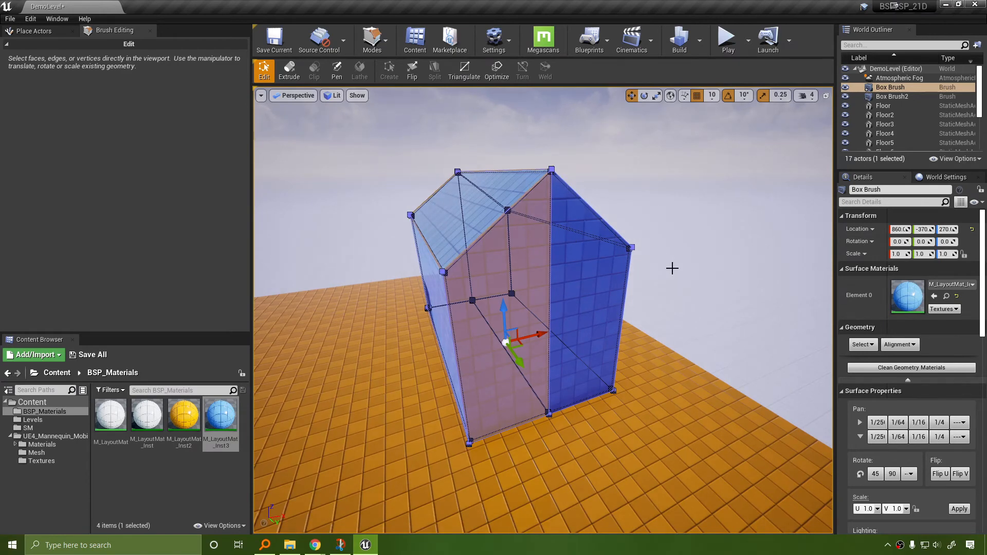
pyautogui.moveTo(634, 231); pyautogui.dragTo(641, 236, button='right')
pyautogui.click(641, 236)
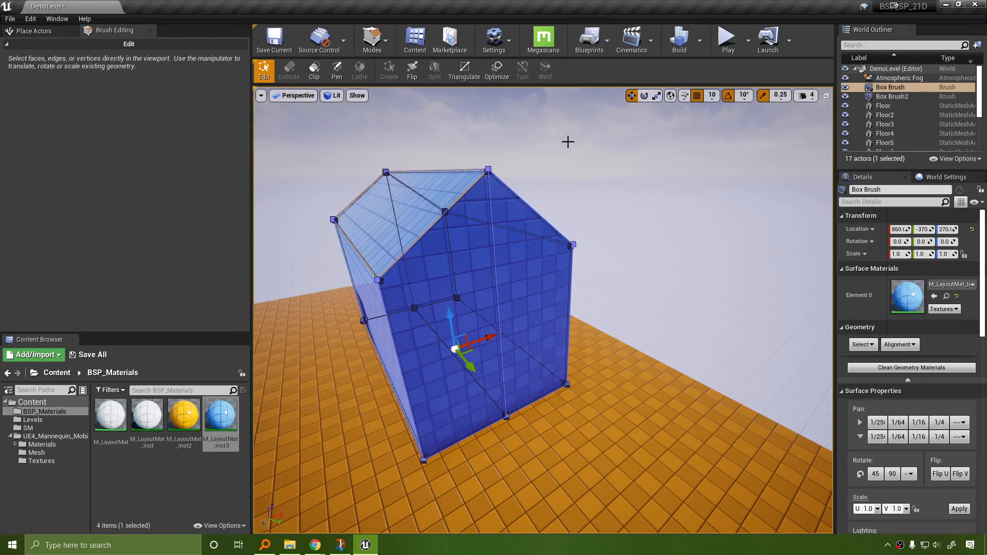
# Try to apply M_LayoutMat_Inst2 directly to the inner floor faces while in Brush Editing mode.
pyautogui.press('a')
pyautogui.moveTo(566, 141); pyautogui.dragTo(688, 190, button='right')
pyautogui.press('w')
pyautogui.moveTo(186, 423); pyautogui.dragTo(593, 341)
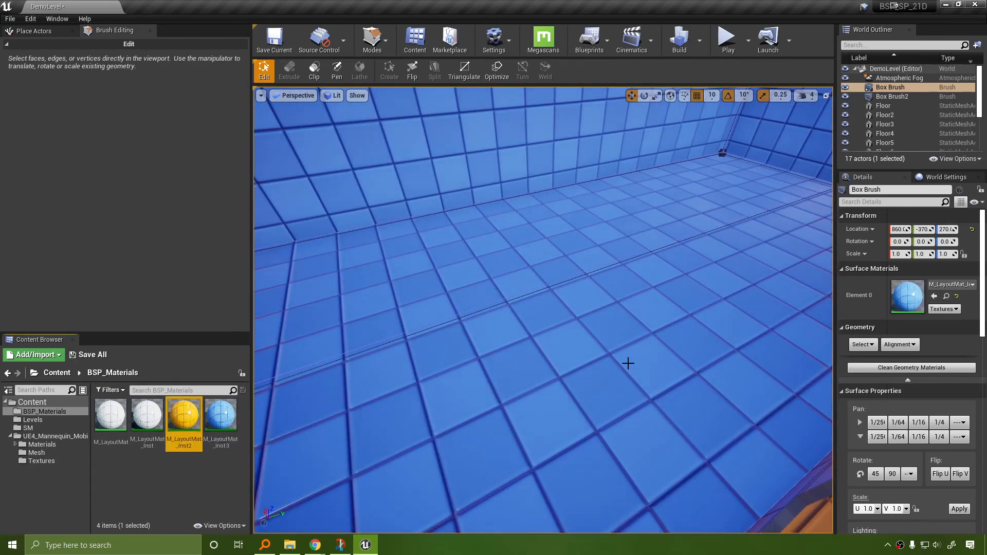
pyautogui.moveTo(627, 363); pyautogui.dragTo(719, 355, button='right')
pyautogui.press('w')
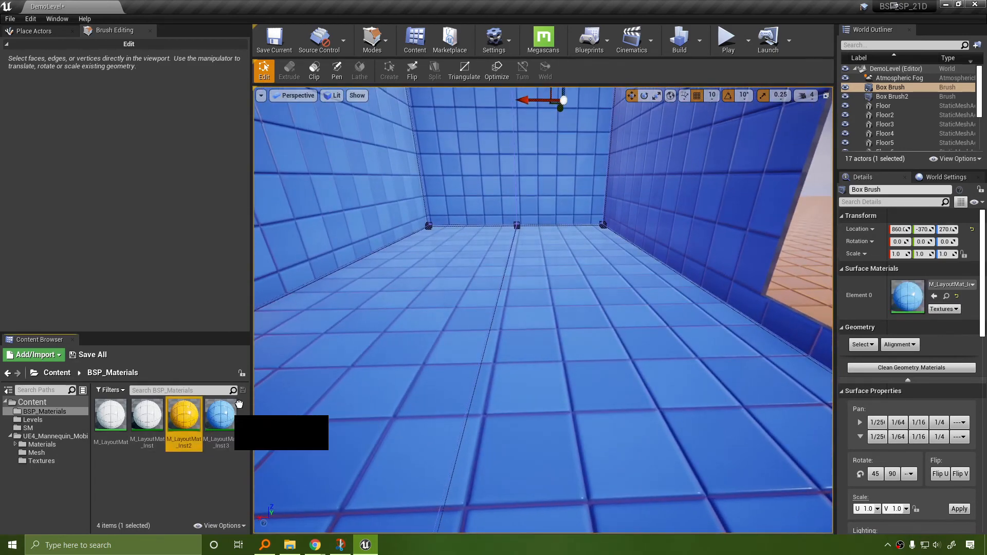
pyautogui.click(628, 331)
pyautogui.moveTo(184, 415); pyautogui.dragTo(521, 387)
# Select each half of the inner floor and try to assign M_LayoutMat_Inst2 as its surface material.
pyautogui.click(433, 368)
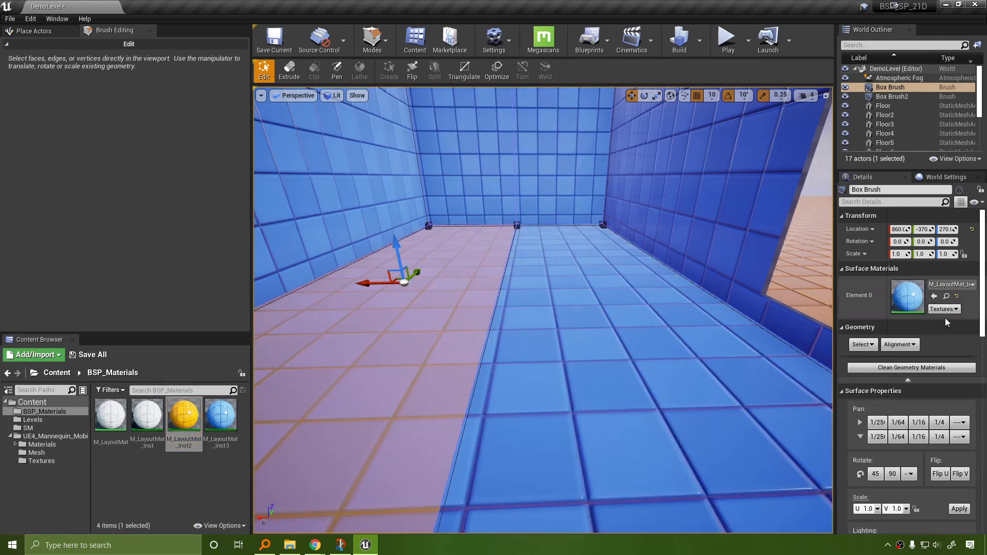
pyautogui.click(934, 296)
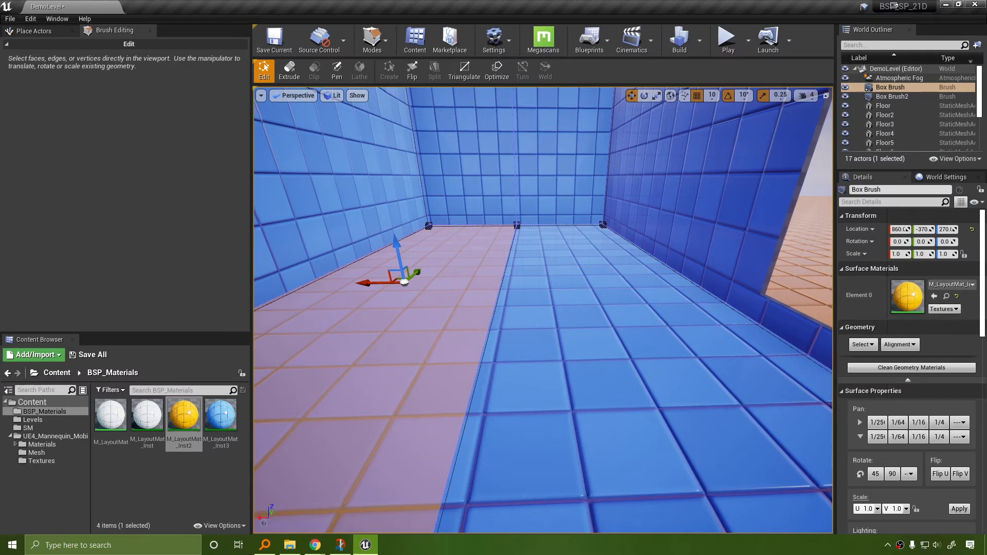
pyautogui.click(678, 355)
pyautogui.click(933, 296)
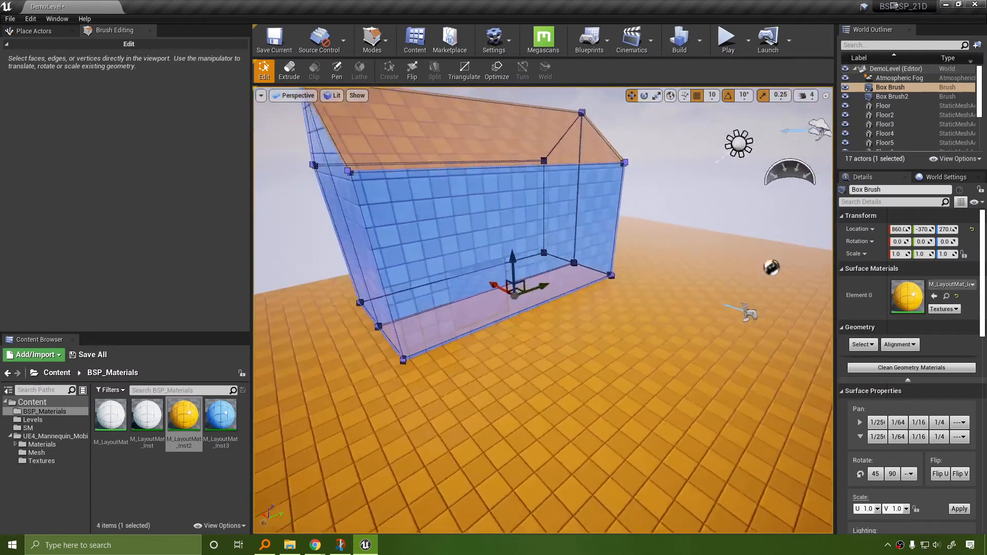
pyautogui.click(601, 315)
pyautogui.moveTo(602, 315)
pyautogui.mouseDown(button='right')
pyautogui.moveTo(596, 283)
pyautogui.moveTo(510, 348)
pyautogui.moveTo(488, 257)
pyautogui.moveTo(416, 165)
pyautogui.mouseUp(button='right')
pyautogui.click(510, 348)
# Return to Select mode and apply M_LayoutMat_Inst2 to both halves of the house's inner floor.
pyautogui.click(372, 40)
pyautogui.click(397, 70)
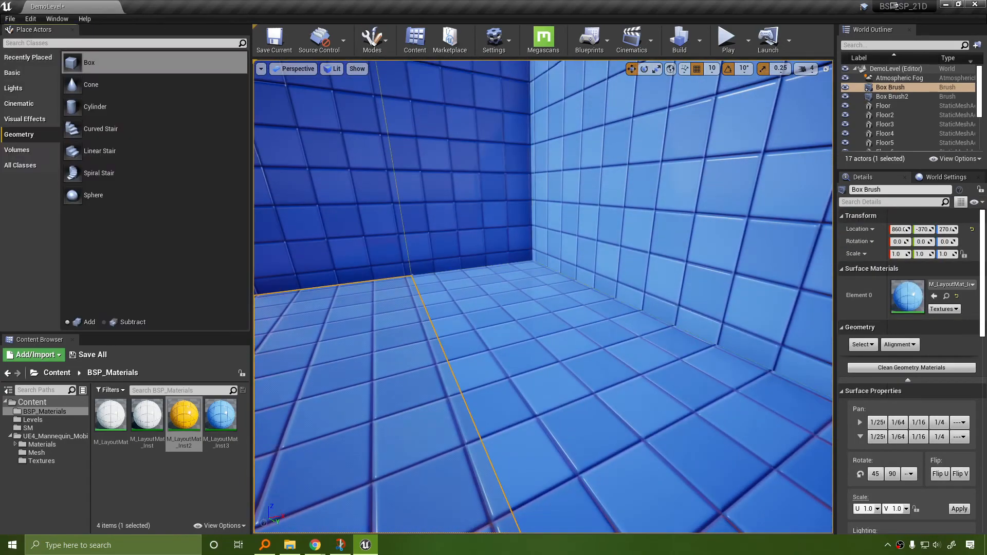
pyautogui.moveTo(726, 343)
pyautogui.mouseDown(button='right')
pyautogui.moveTo(694, 345)
pyautogui.moveTo(724, 344)
pyautogui.mouseUp(button='right')
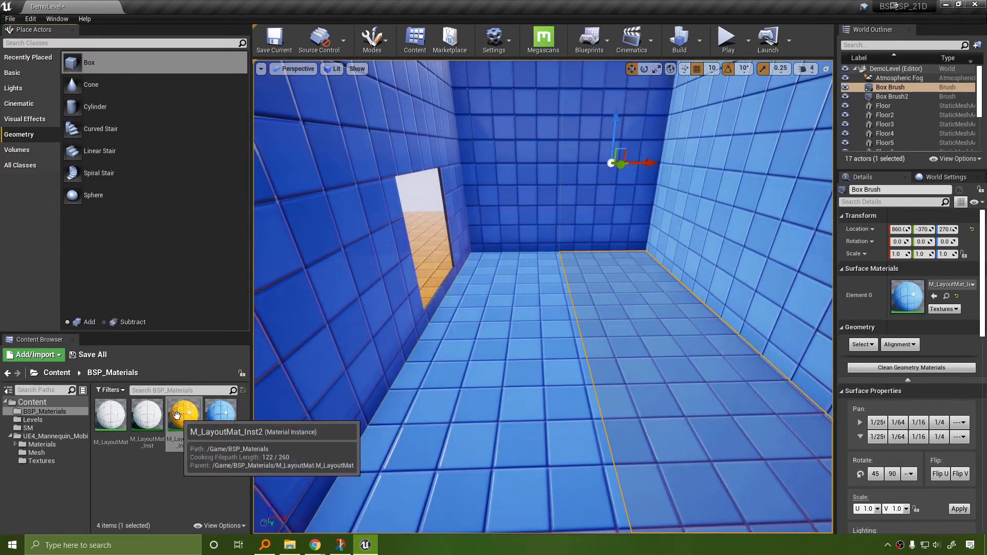
pyautogui.moveTo(184, 416); pyautogui.dragTo(689, 381)
pyautogui.moveTo(184, 421); pyautogui.dragTo(498, 376)
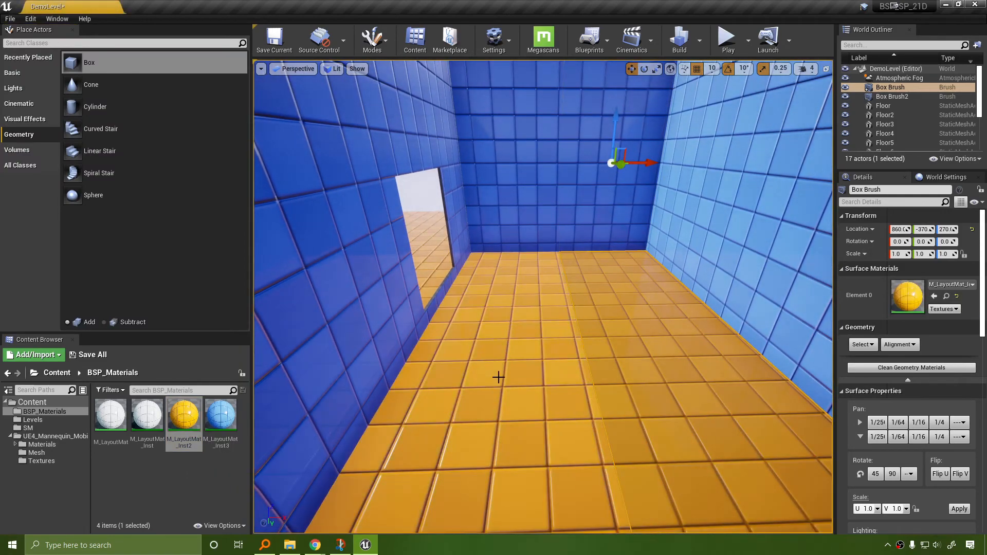
# Apply M_LayoutMat_Inst3 to the house's outer roof slope.
pyautogui.press('f')
pyautogui.moveTo(220, 415); pyautogui.dragTo(437, 329)
pyautogui.moveTo(437, 329); pyautogui.dragTo(298, 334, button='right')
pyautogui.moveTo(545, 319); pyautogui.dragTo(356, 144, button='right')
# Enter Brush Editing mode for the house brush and switch the viewport to the Left view.
pyautogui.click(378, 36)
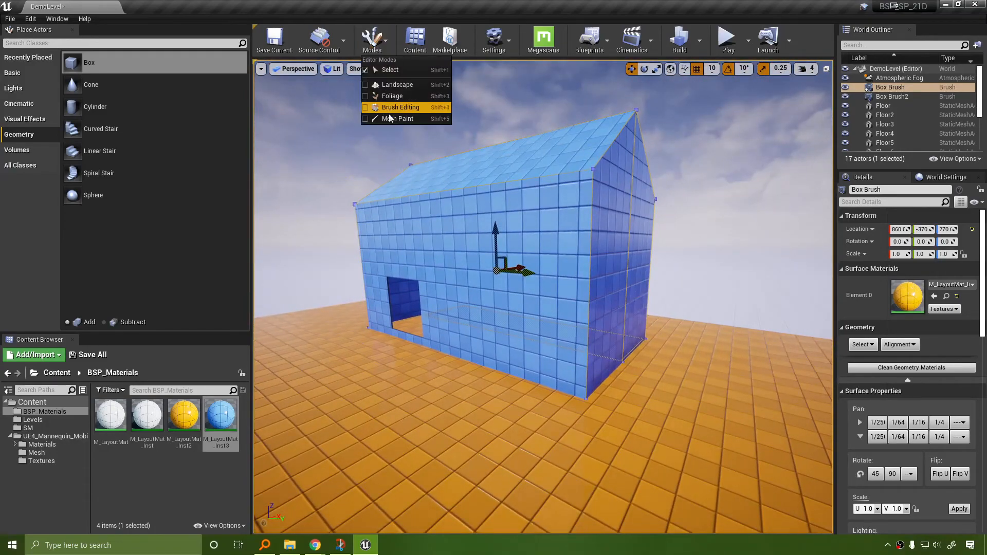
pyautogui.click(406, 106)
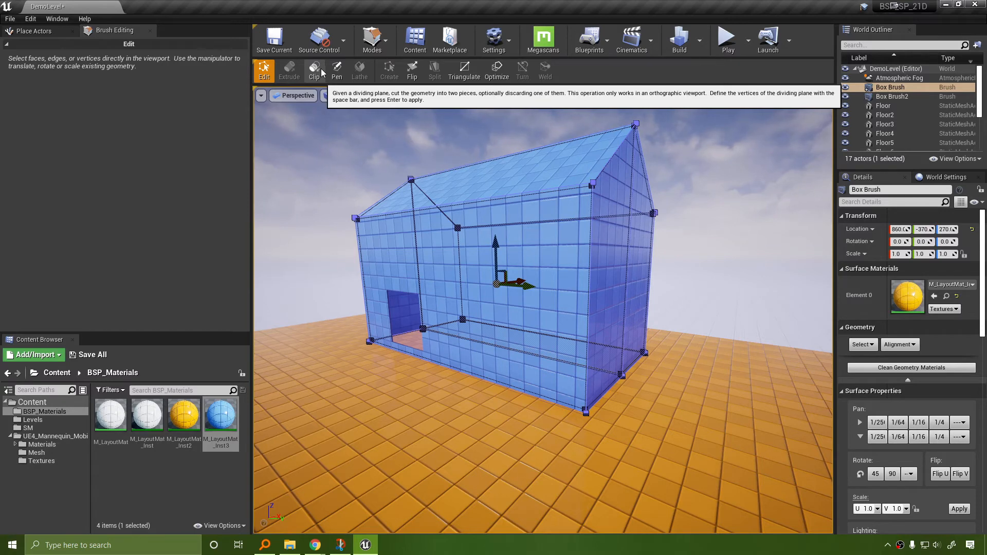
pyautogui.click(296, 97)
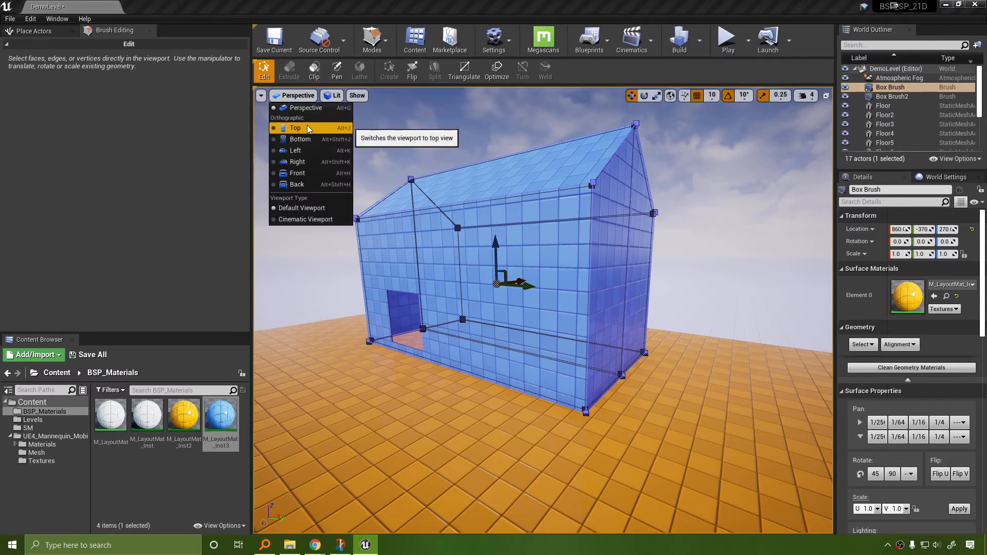
pyautogui.click(308, 150)
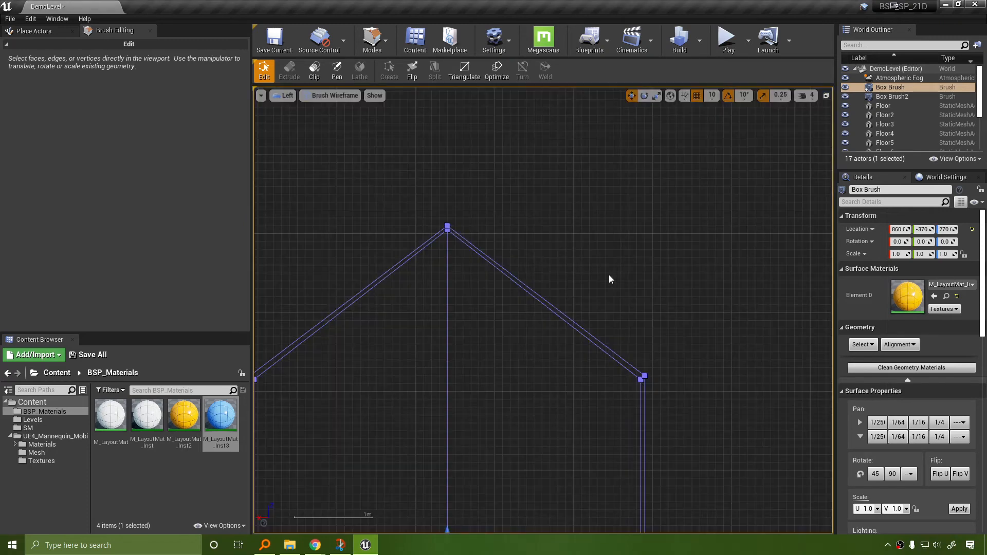
pyautogui.scroll(-5, 716, 162)
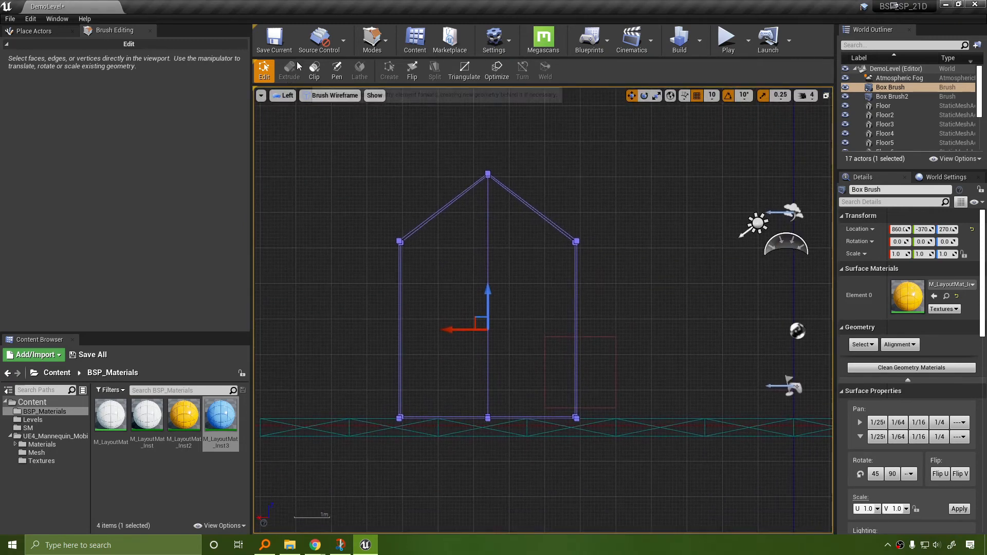
# Try to clip the house brush along a horizontal line across its side walls, below the roof slopes.
pyautogui.click(315, 75)
pyautogui.press('space')
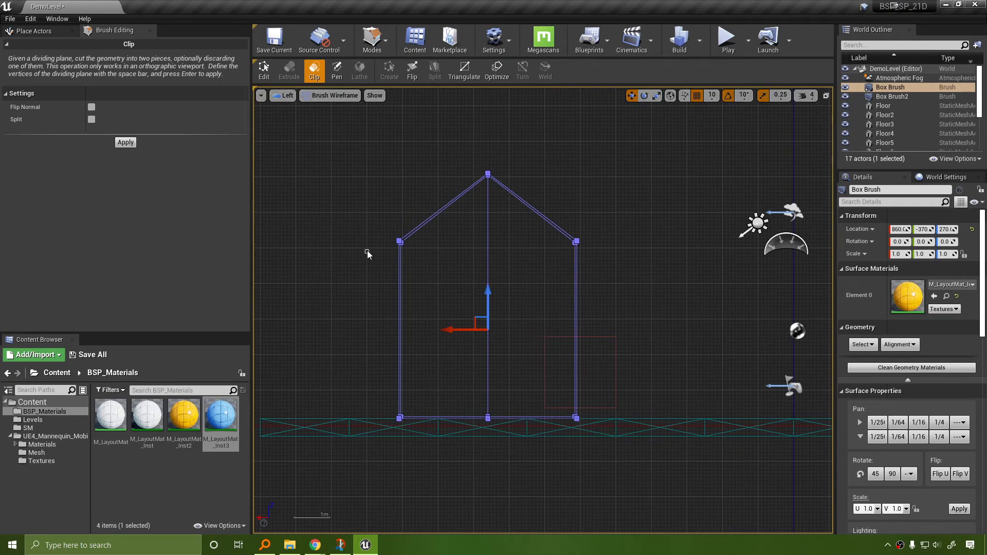
pyautogui.moveTo(358, 276); pyautogui.dragTo(578, 285)
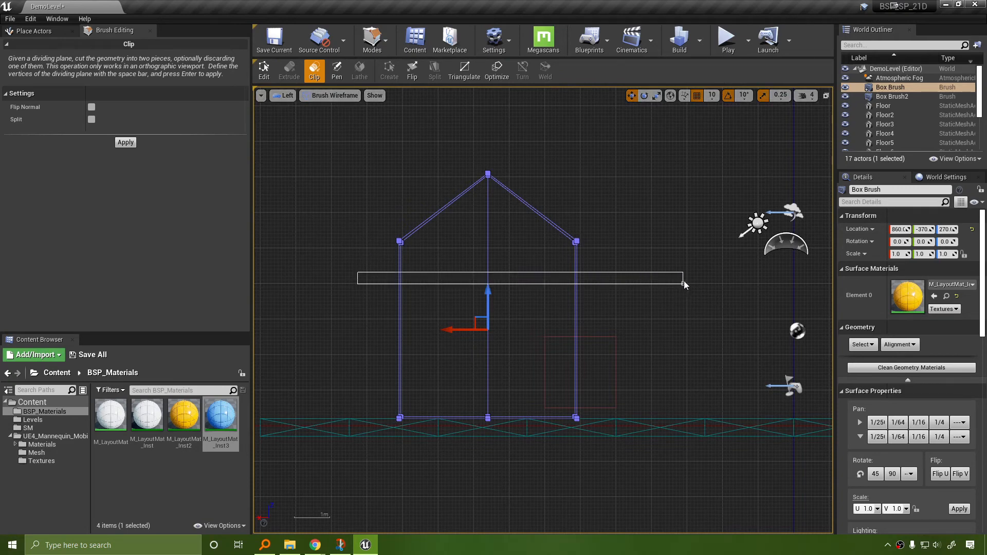
pyautogui.moveTo(684, 282); pyautogui.dragTo(684, 283)
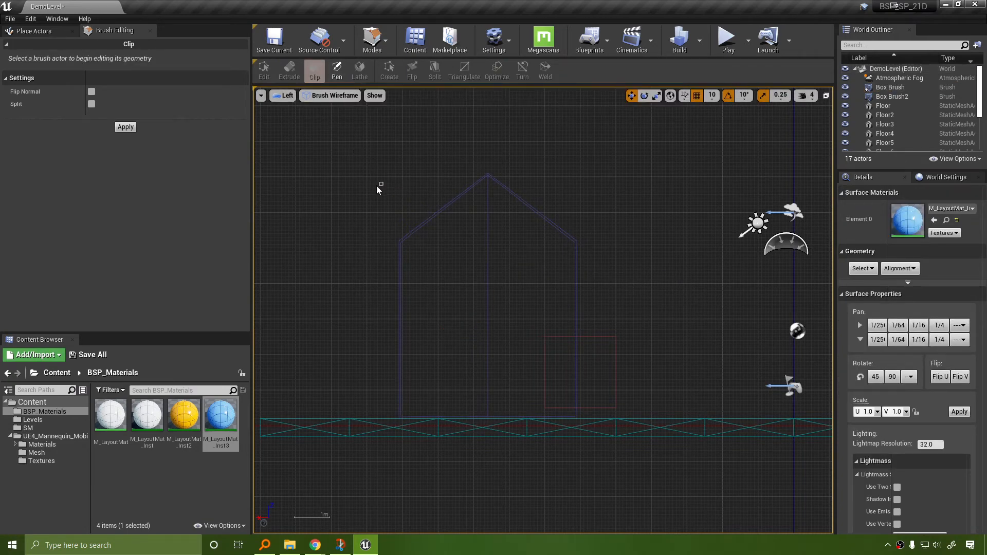
# Reselect the house brush, pick the inner edge of its left roof slope, and clear the selection.
pyautogui.click(434, 216)
pyautogui.scroll(5, 431, 212)
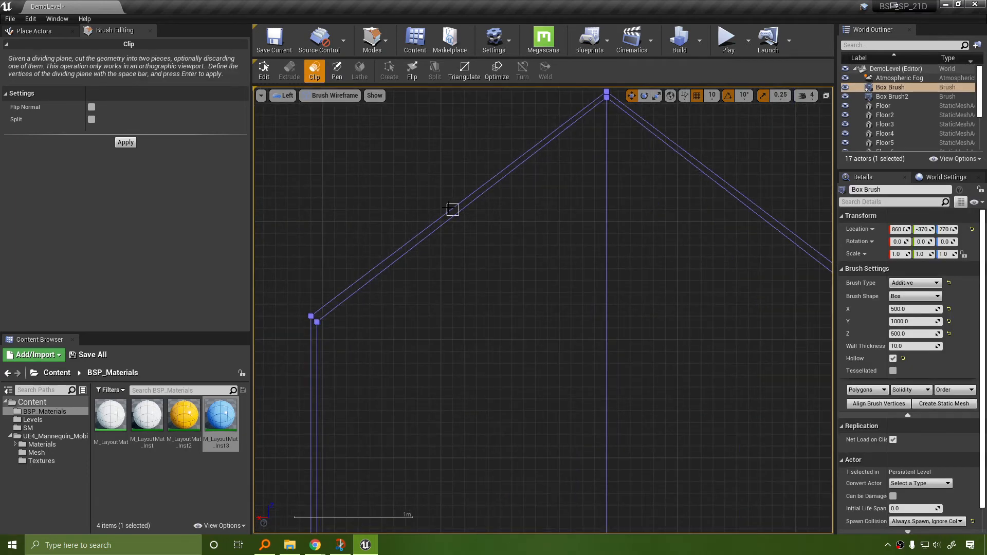
pyautogui.click(451, 221)
pyautogui.click(451, 212)
pyautogui.click(454, 218)
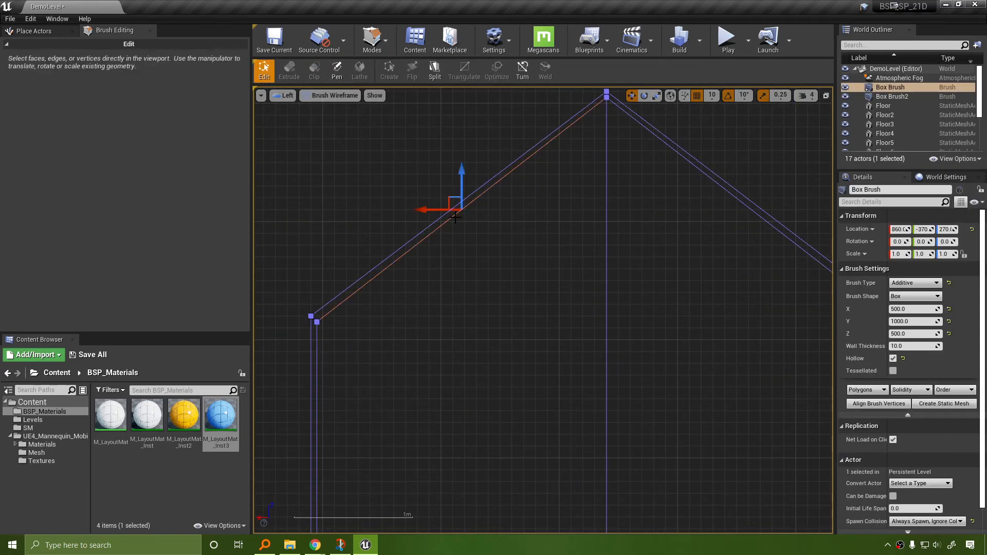
pyautogui.click(521, 303)
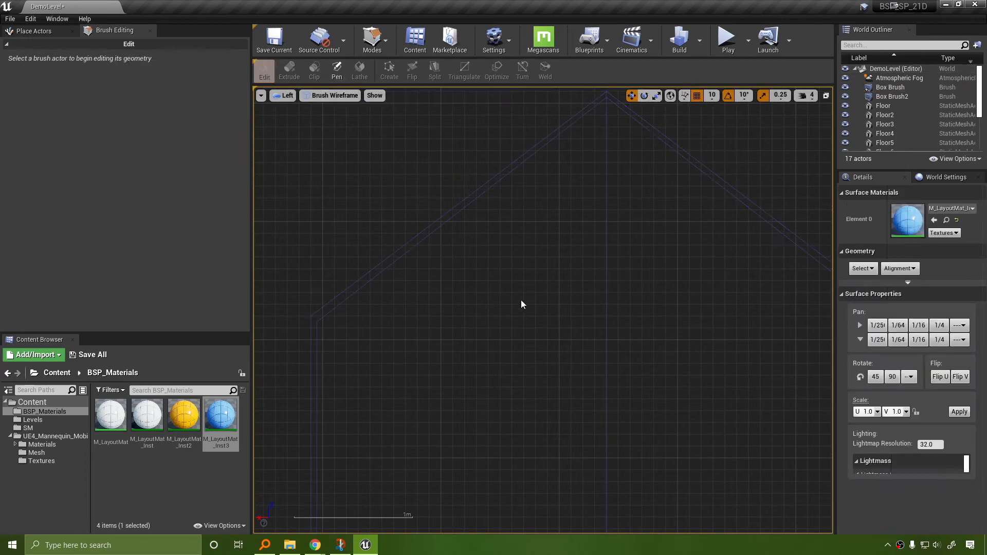
pyautogui.click(512, 275)
pyautogui.scroll(-3, 511, 275)
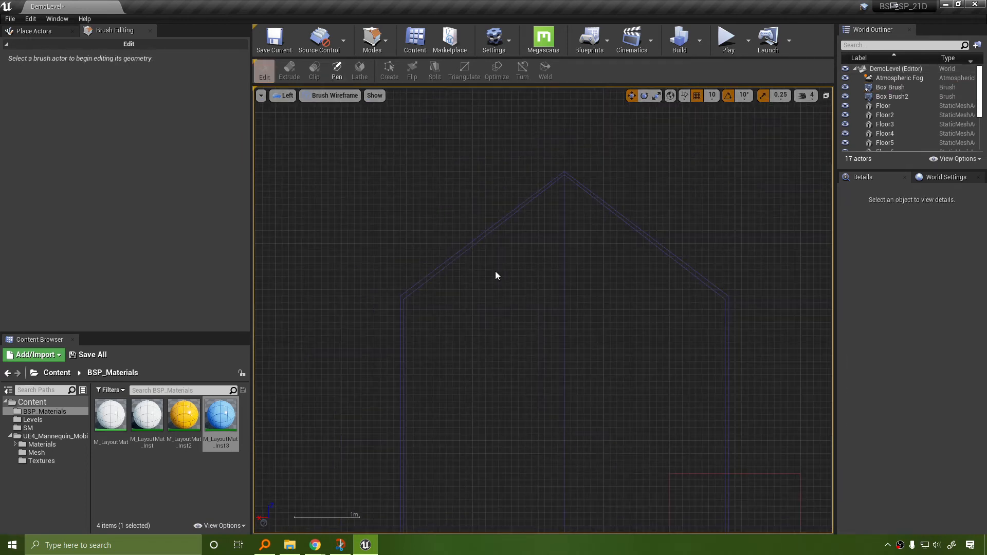
# Undo the last selection change and select the house brush again for geometry editing.
pyautogui.click(429, 272)
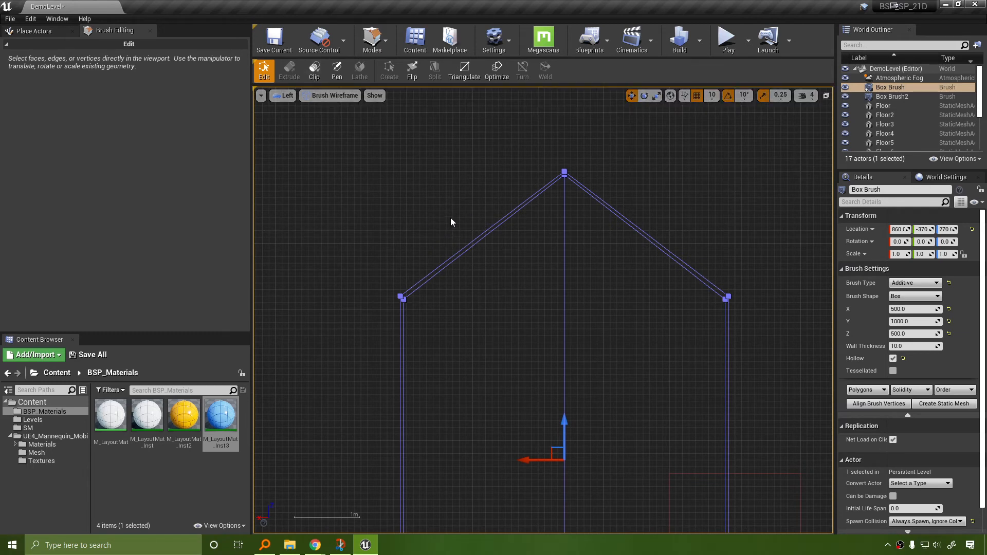
pyautogui.press('e')
pyautogui.moveTo(623, 445)
pyautogui.mouseDown(button='right')
pyautogui.moveTo(571, 312)
pyautogui.moveTo(607, 409)
pyautogui.mouseUp(button='right')
pyautogui.hotkey('ctrl', 'z')
pyautogui.click(533, 322)
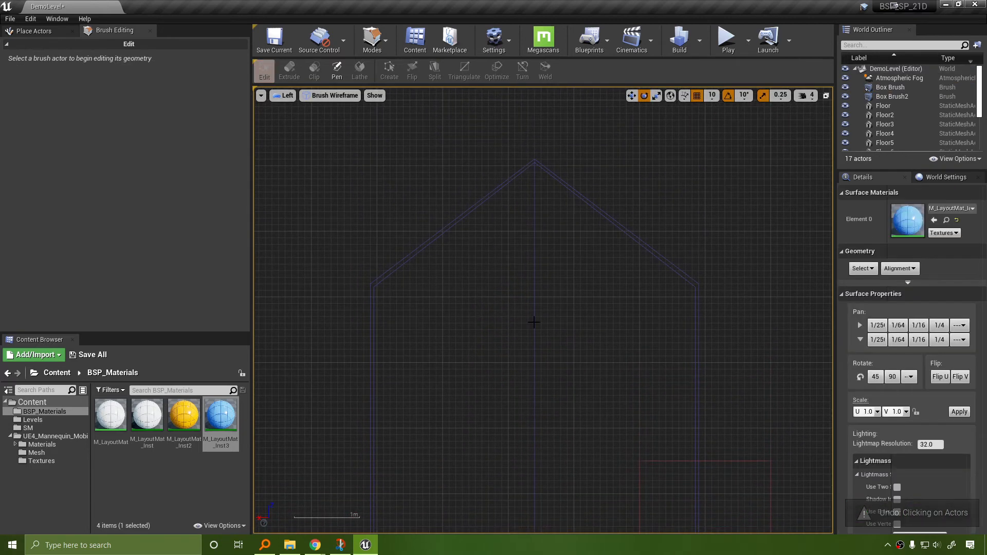
pyautogui.click(449, 220)
pyautogui.click(456, 221)
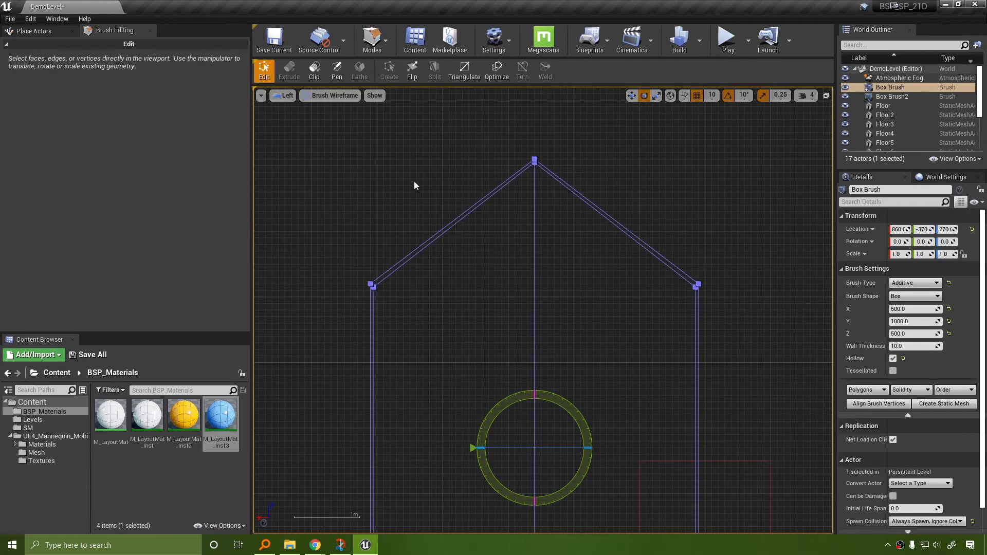
# Start the Clip tool on the house brush and try to place dividing-plane points around the roof ridge.
pyautogui.click(314, 71)
pyautogui.press('w')
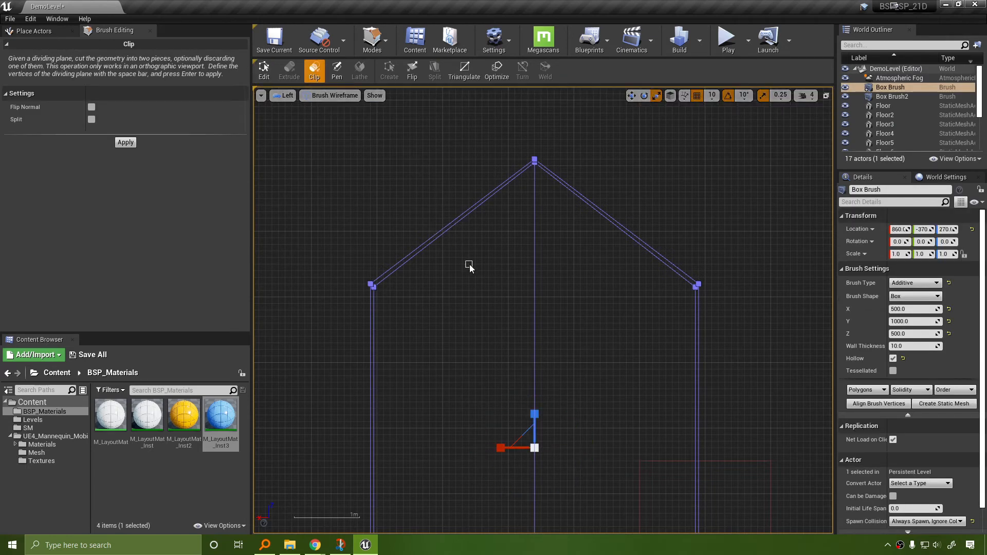
pyautogui.press('space')
pyautogui.press('space')
pyautogui.press('space')
pyautogui.press('space')
pyautogui.press('space')
pyautogui.press('space')
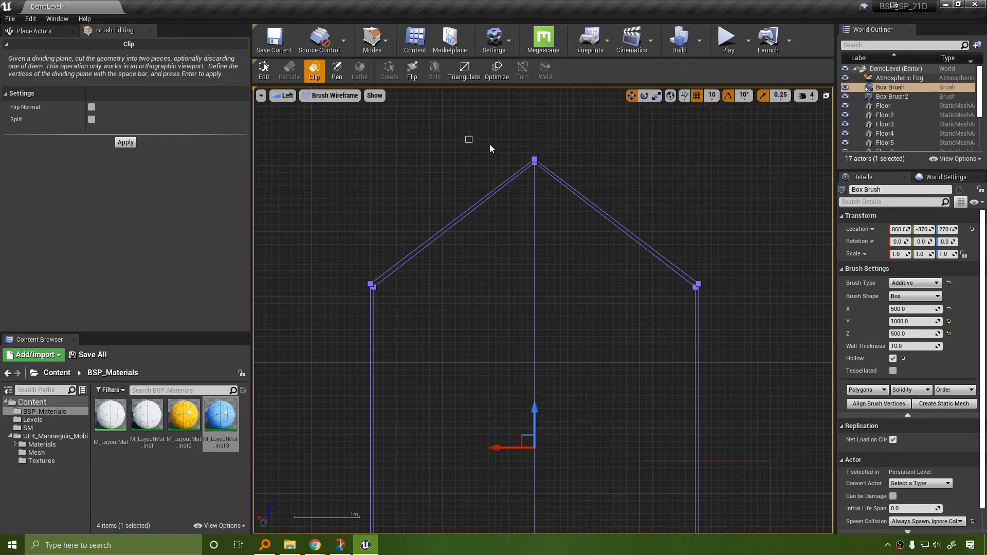
pyautogui.press('space')
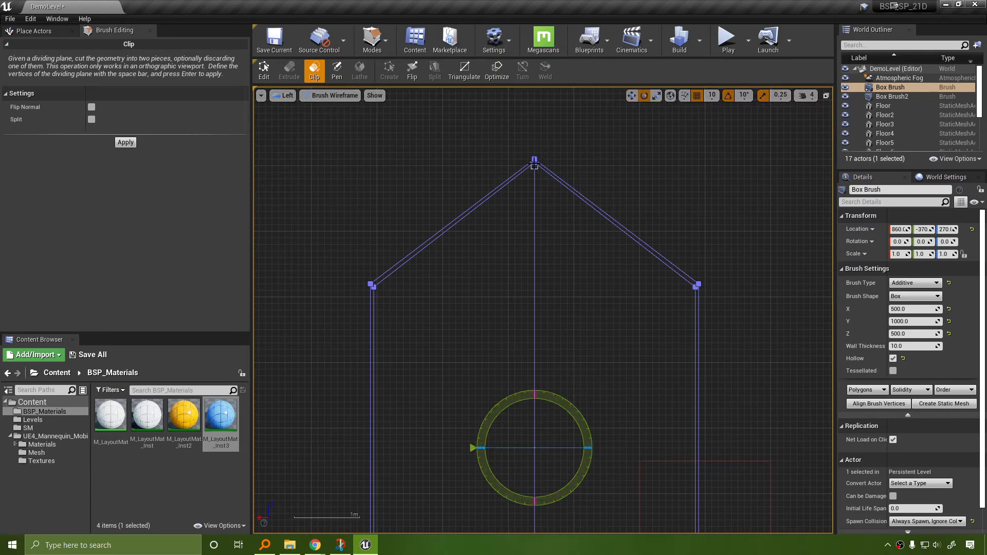
# Try to mark the roof's ridge and right eave vertices as points of the dividing plane.
pyautogui.click(540, 159)
pyautogui.press('space')
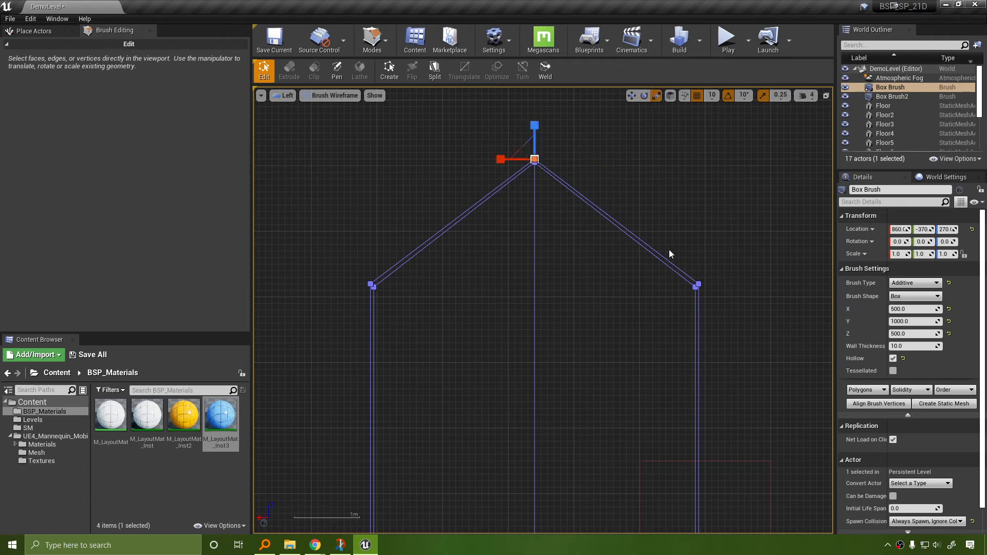
pyautogui.click(697, 285)
pyautogui.press('space')
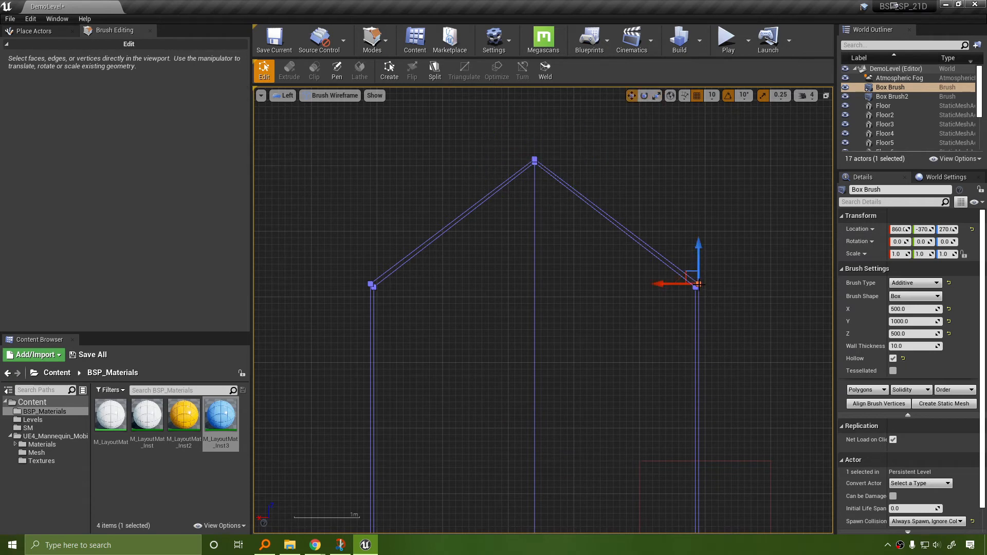
pyautogui.click(533, 161)
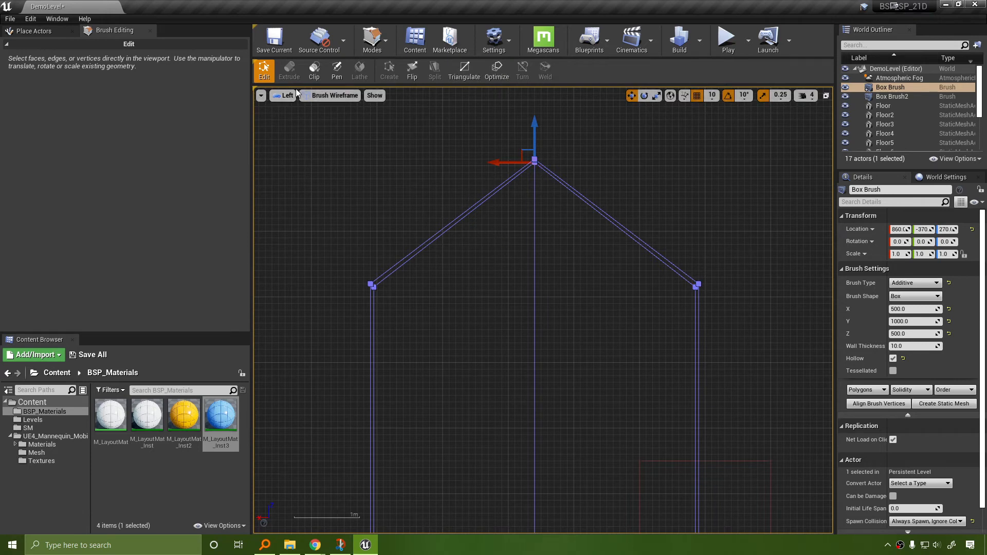
# Restart the Clip tool and try to set a dividing-plane point on the house's left roof slope.
pyautogui.click(313, 72)
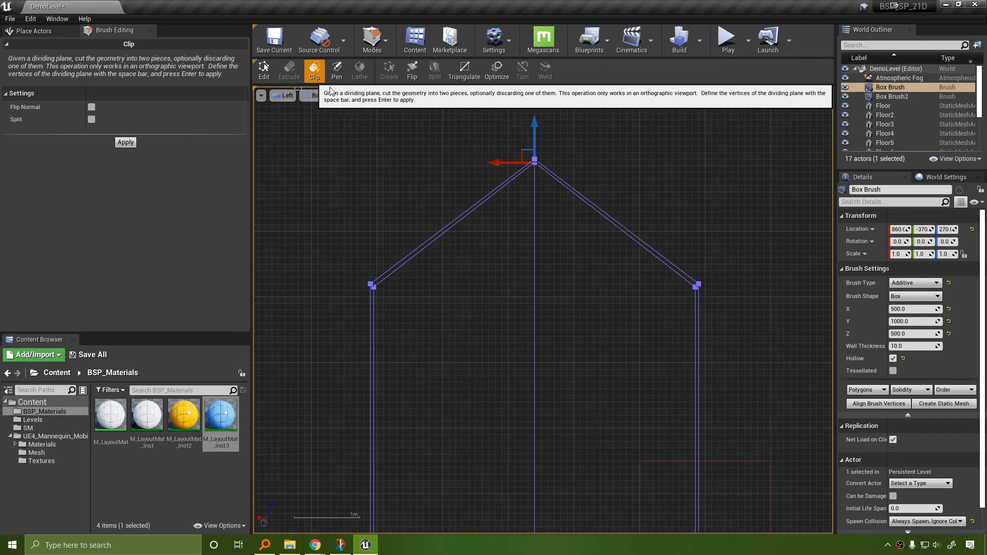
pyautogui.click(482, 200)
pyautogui.scroll(-2, 461, 162)
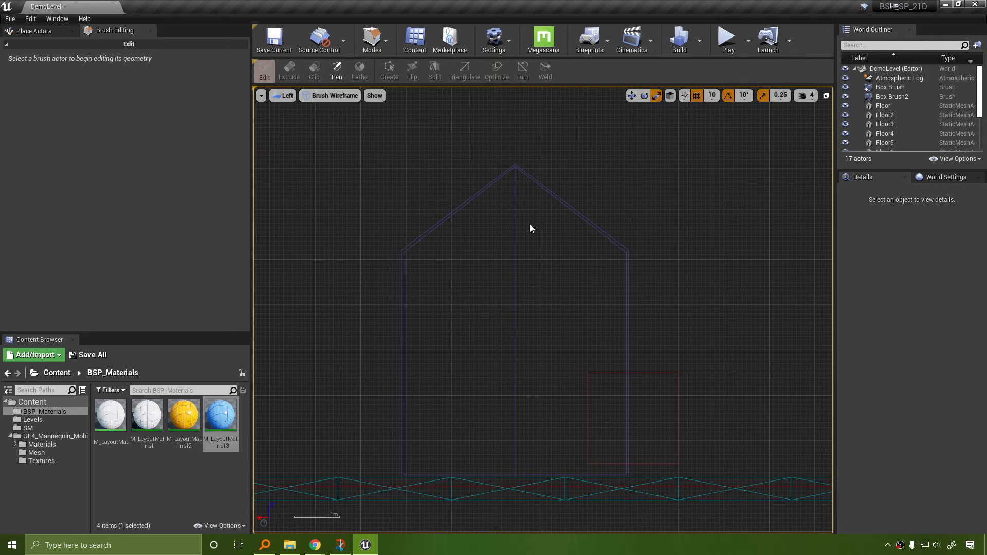
# Select the house brush and return the viewport to the Perspective view, showing the open floor beside the house.
pyautogui.moveTo(464, 151); pyautogui.dragTo(598, 209)
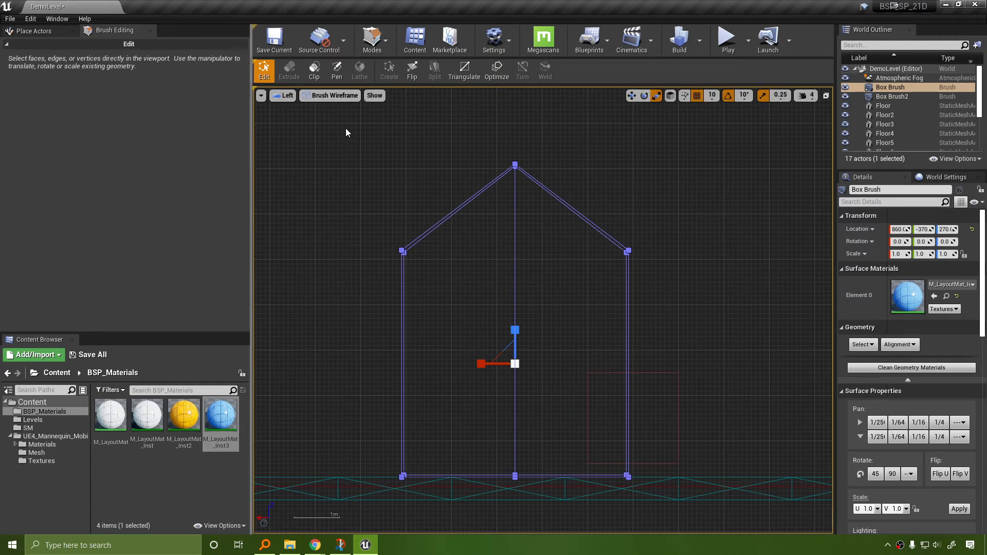
pyautogui.click(329, 95)
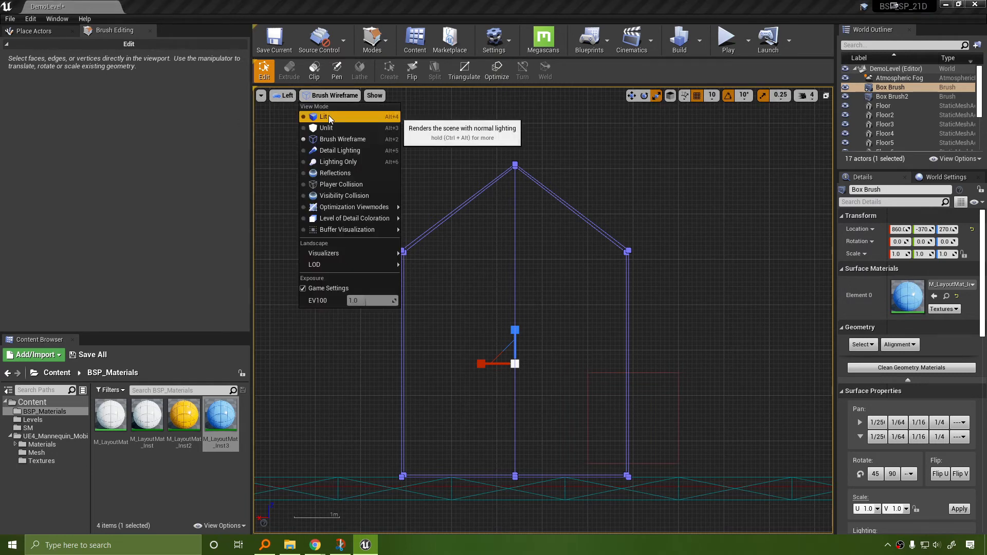
pyautogui.click(286, 96)
pyautogui.click(285, 95)
pyautogui.click(301, 112)
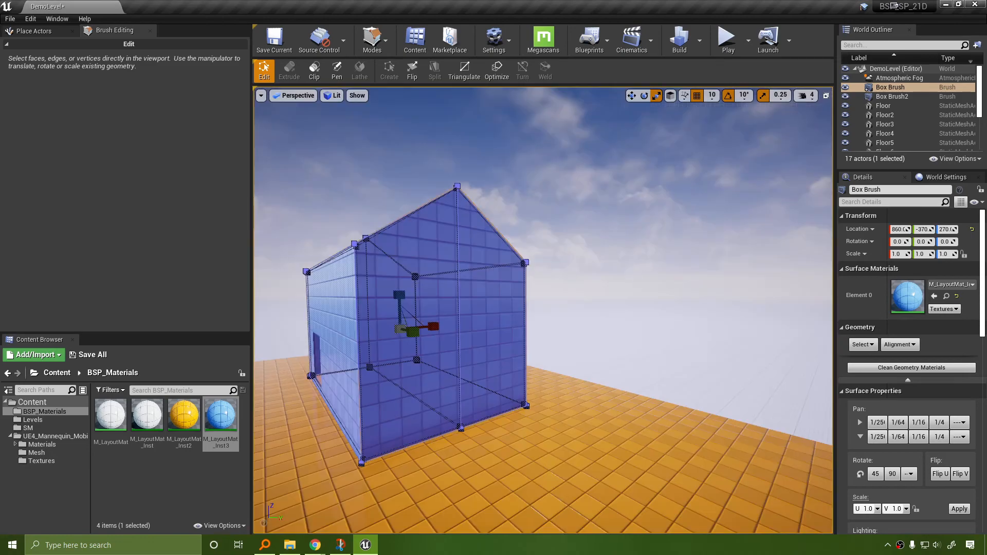
pyautogui.moveTo(477, 164); pyautogui.dragTo(368, 152, button='right')
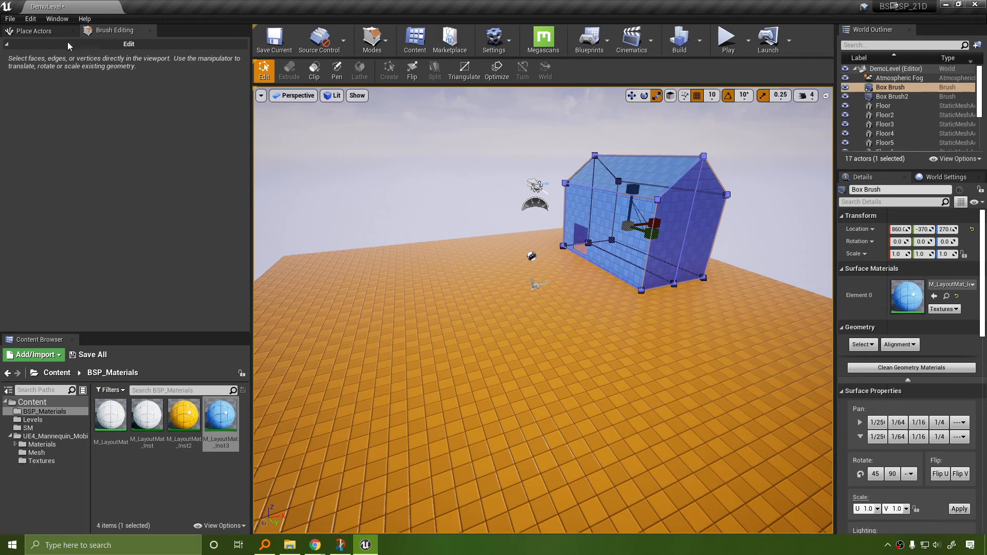
# Place an additive Box geometry brush on the open tiled floor in front of the house.
pyautogui.click(41, 30)
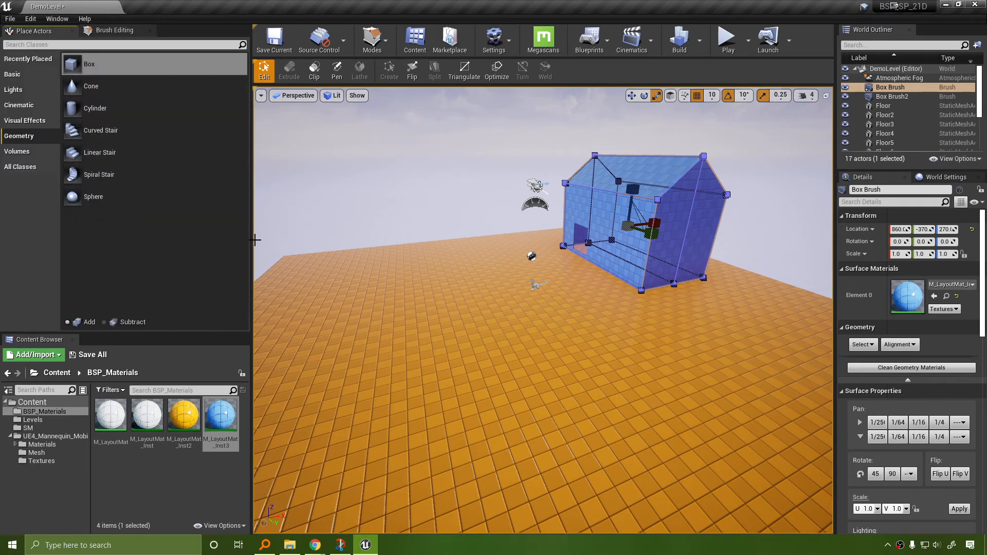
pyautogui.moveTo(103, 64)
pyautogui.mouseDown()
pyautogui.moveTo(478, 293)
pyautogui.moveTo(472, 342)
pyautogui.moveTo(459, 320)
pyautogui.mouseUp()
pyautogui.moveTo(555, 332)
pyautogui.mouseDown(button='right')
pyautogui.moveTo(514, 332)
pyautogui.moveTo(550, 330)
pyautogui.moveTo(556, 315)
pyautogui.mouseUp(button='right')
pyautogui.press('w')
pyautogui.press('a')
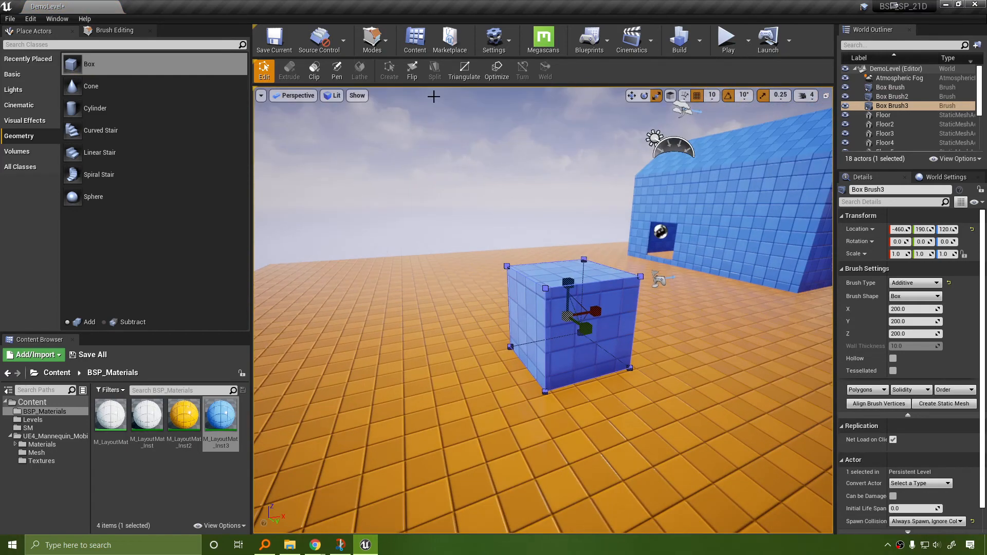
# Switch to Select mode and re-enter Brush Editing mode with the new box brush selected.
pyautogui.click(295, 96)
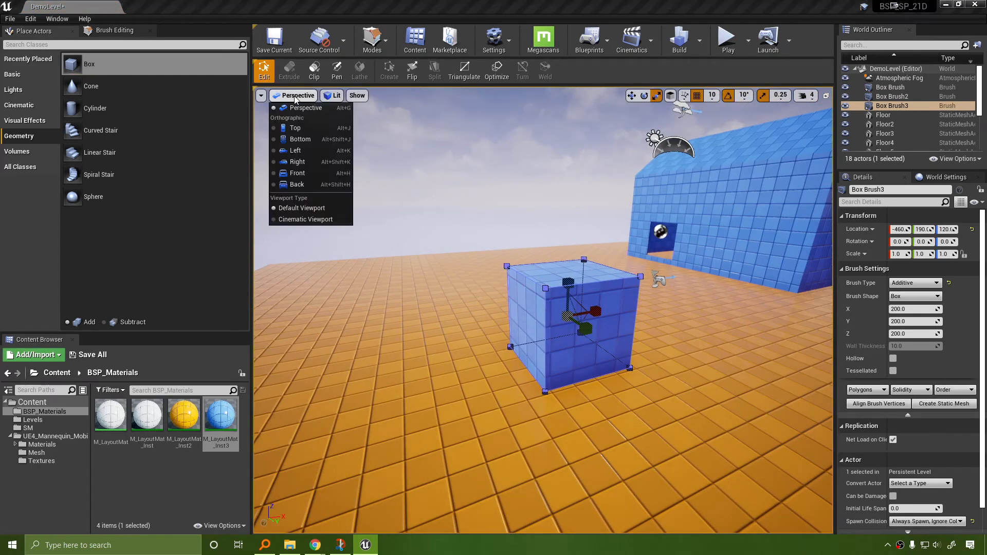
pyautogui.click(295, 96)
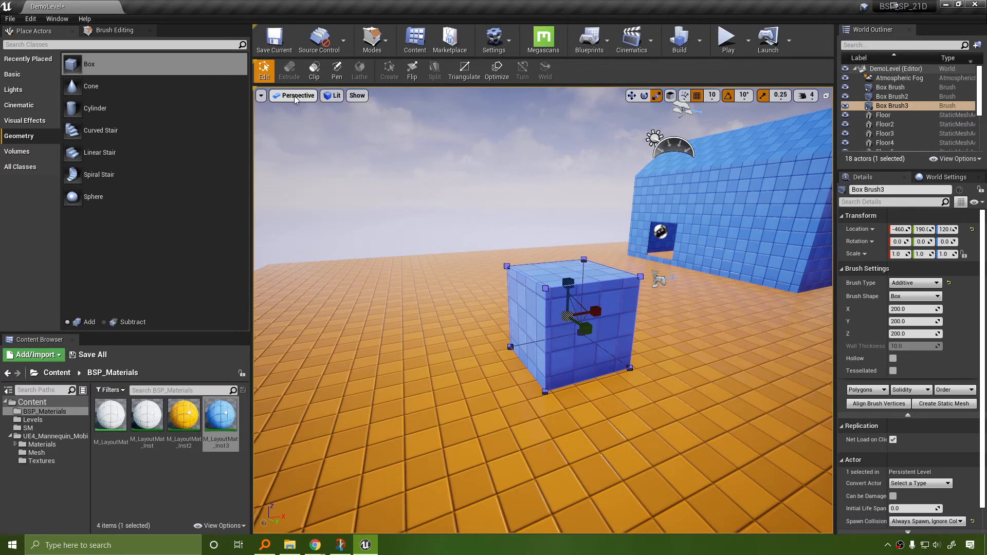
pyautogui.click(372, 40)
pyautogui.click(385, 102)
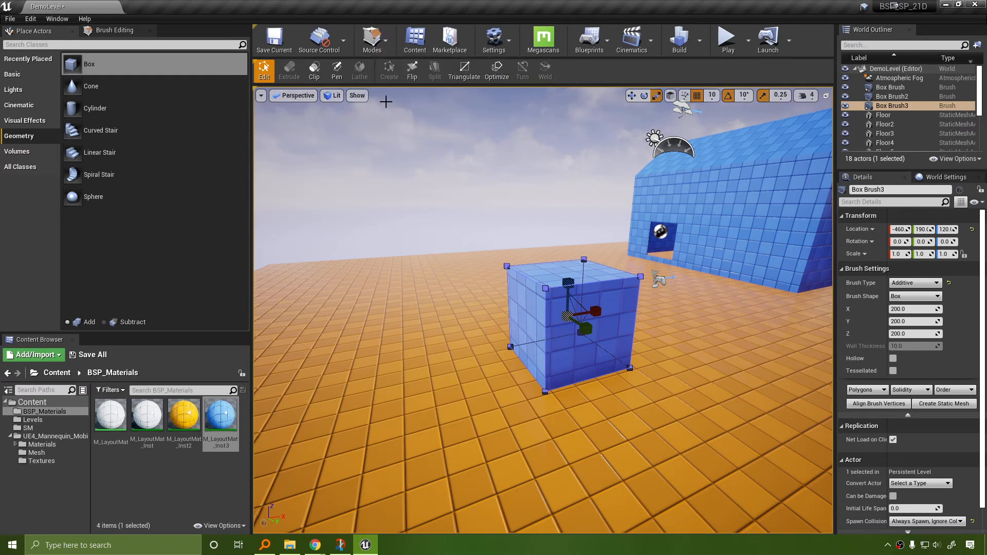
pyautogui.click(372, 40)
pyautogui.click(390, 70)
pyautogui.click(369, 41)
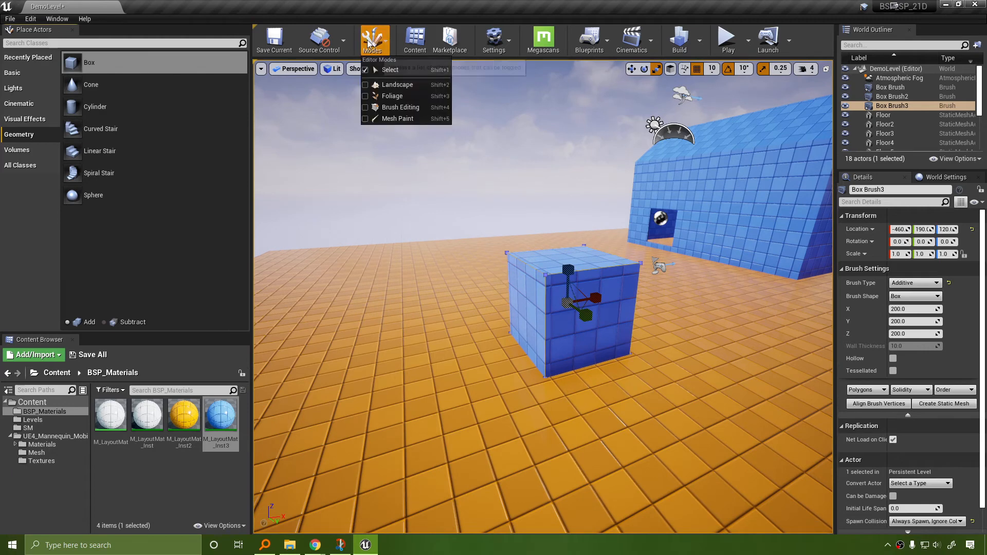
pyautogui.click(400, 107)
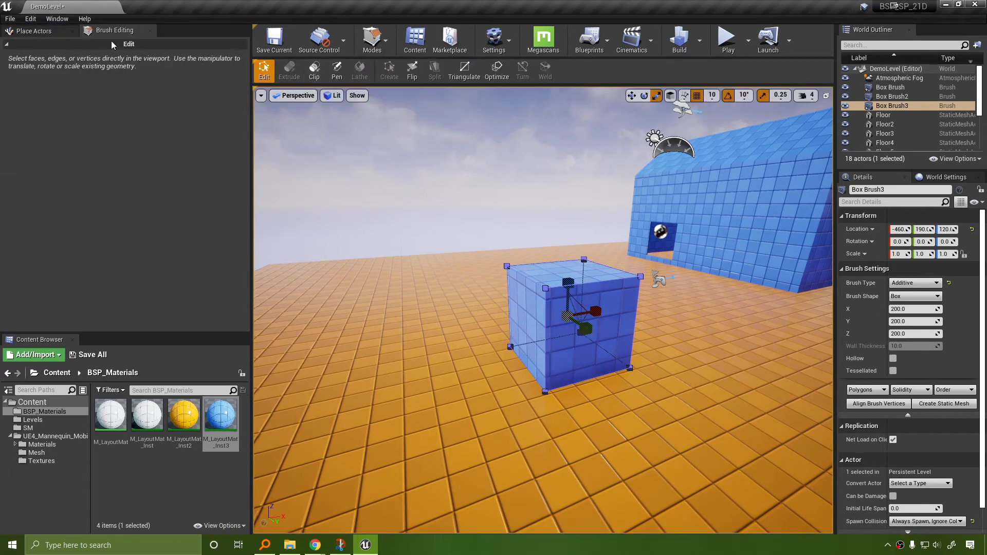
# Show the new box brush in the Left orthographic view and frame it.
pyautogui.click(296, 96)
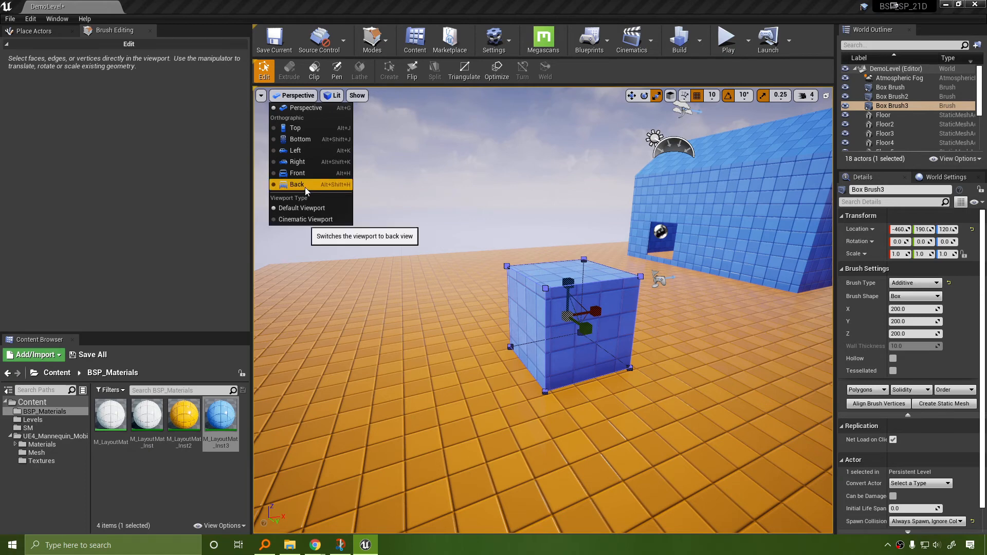
pyautogui.click(297, 150)
pyautogui.press('f')
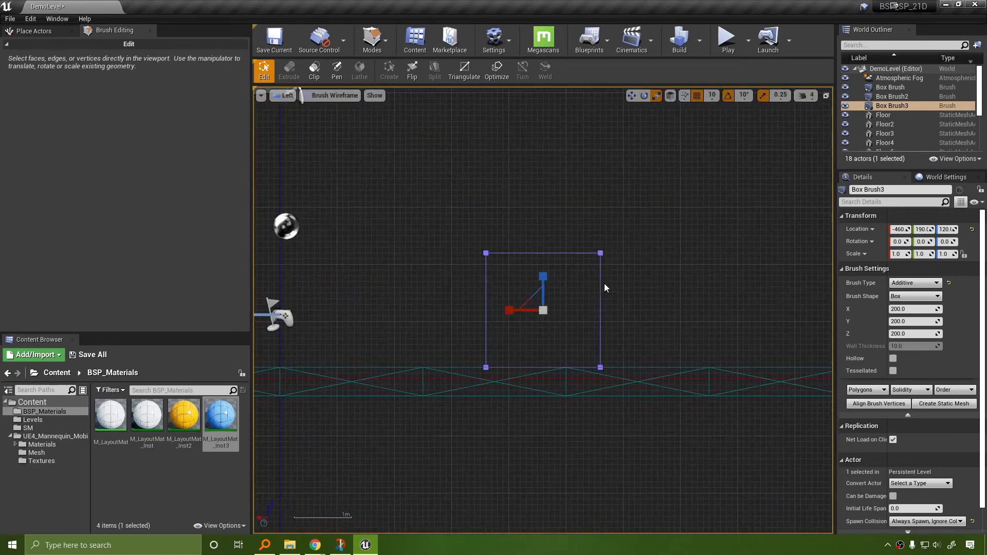
pyautogui.scroll(2, 560, 272)
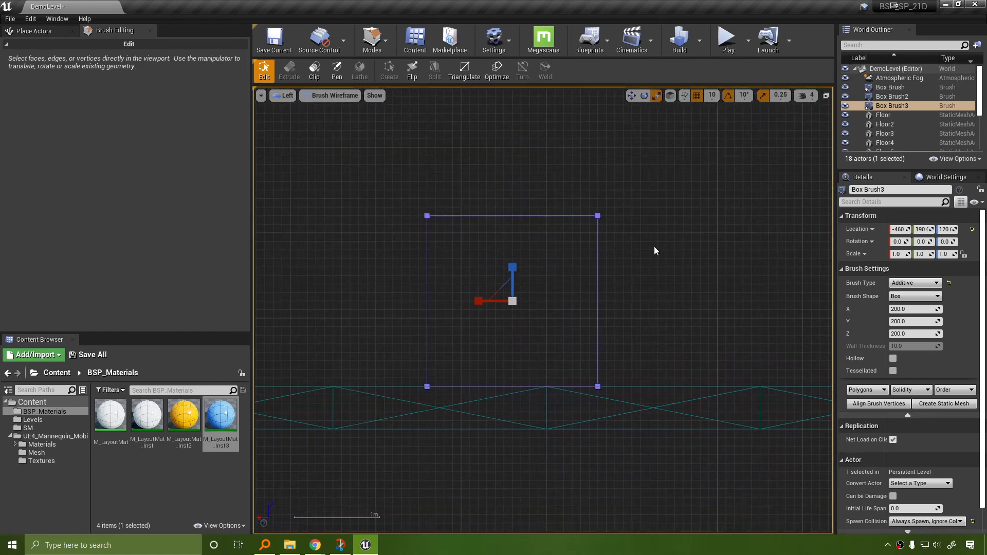
# Define a vertical Clip dividing plane through the middle of the box brush and reselect the brush.
pyautogui.click(315, 72)
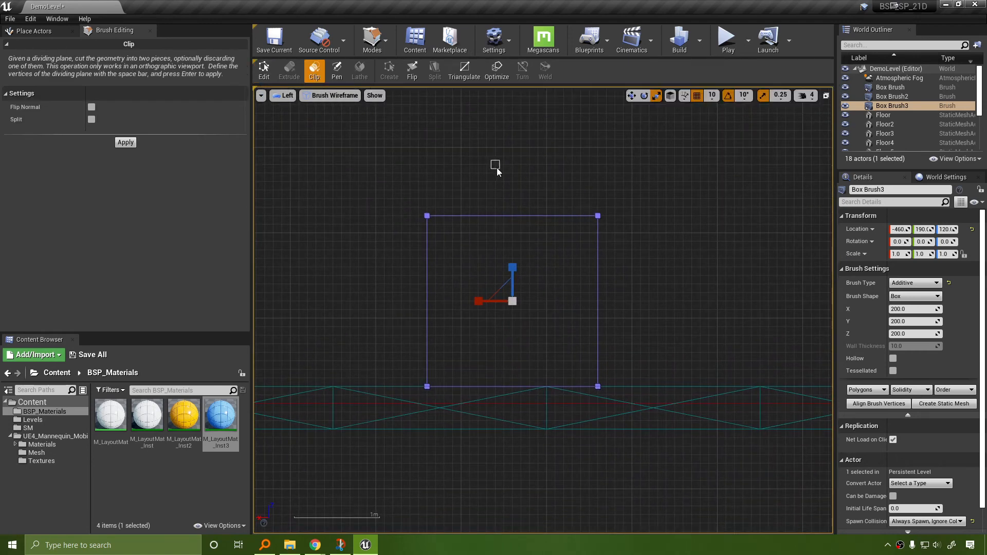
pyautogui.click(514, 204)
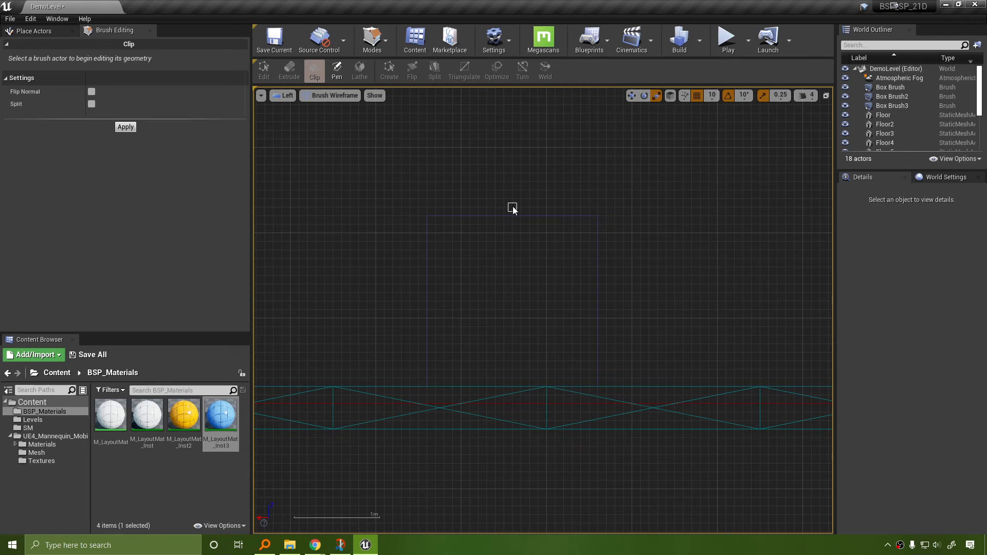
pyautogui.click(514, 416)
pyautogui.click(486, 215)
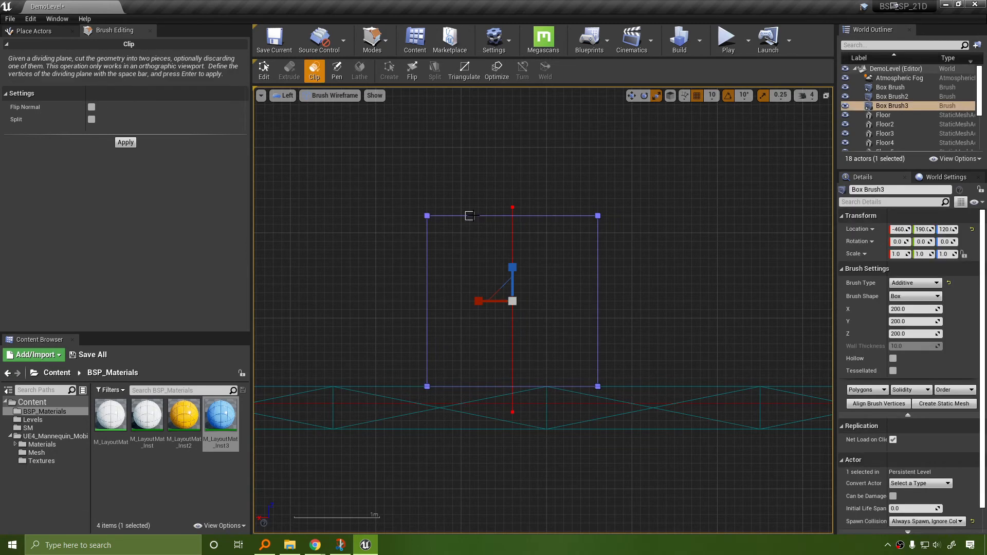
# Try to clip the box brush along the vertical dividing plane, first without and again with the Split option.
pyautogui.click(125, 143)
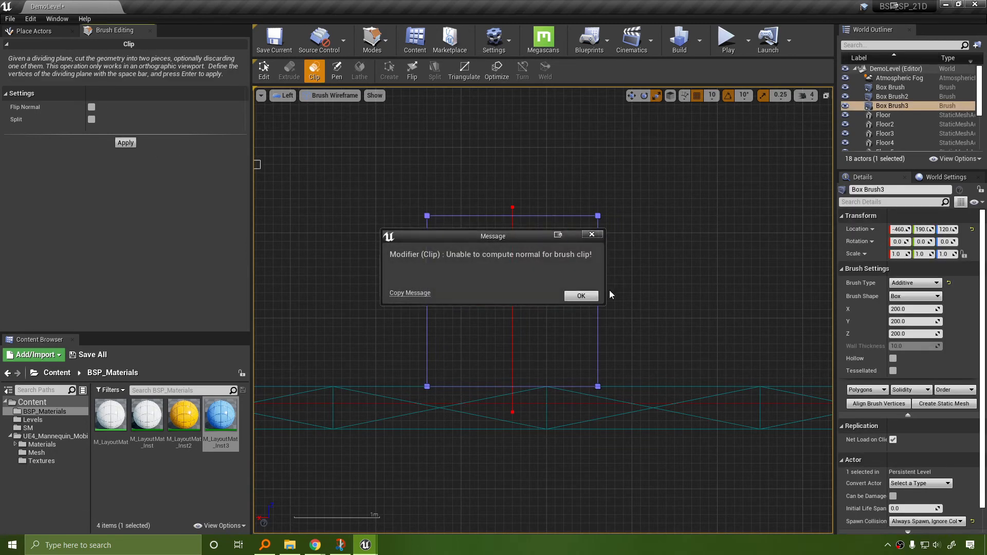
pyautogui.click(578, 297)
pyautogui.click(92, 92)
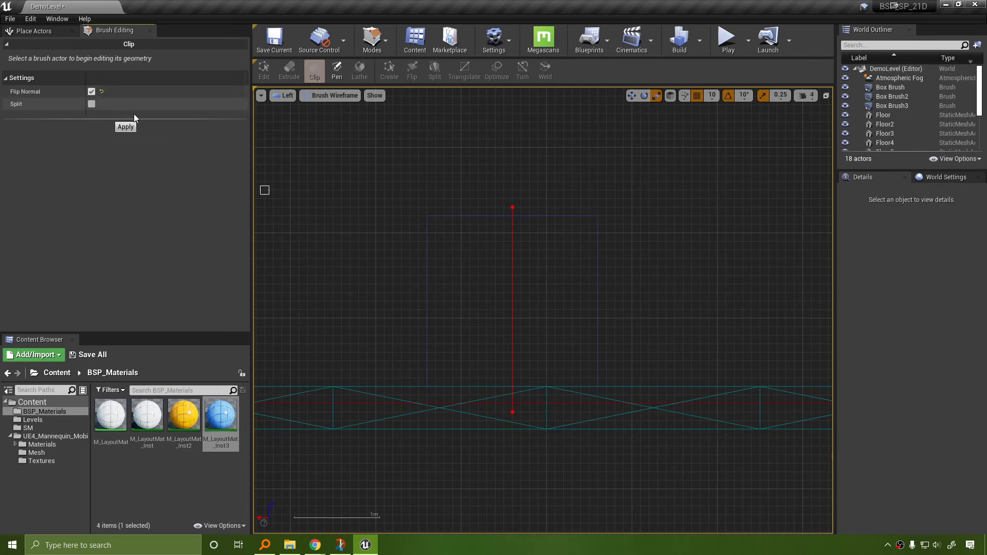
pyautogui.click(91, 92)
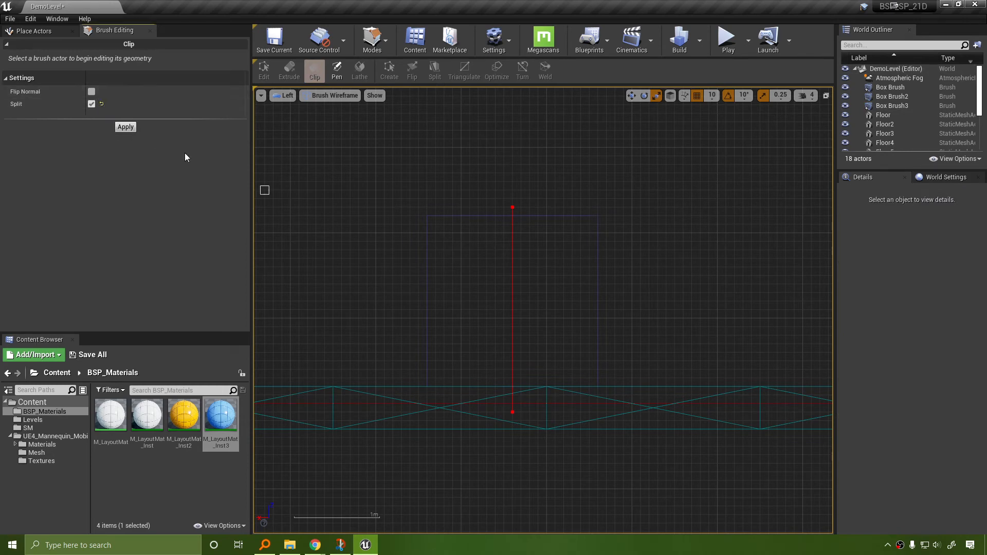
pyautogui.click(486, 215)
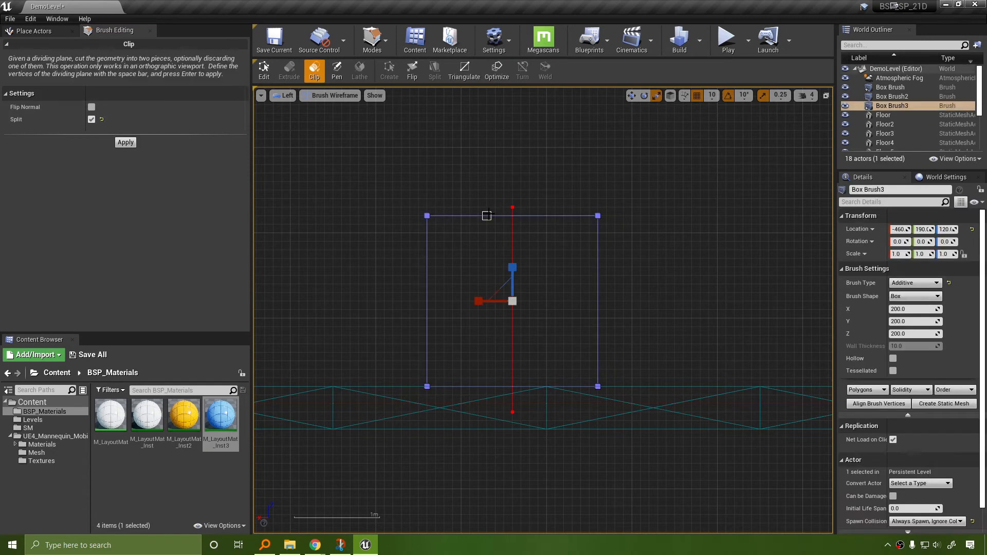
pyautogui.click(125, 143)
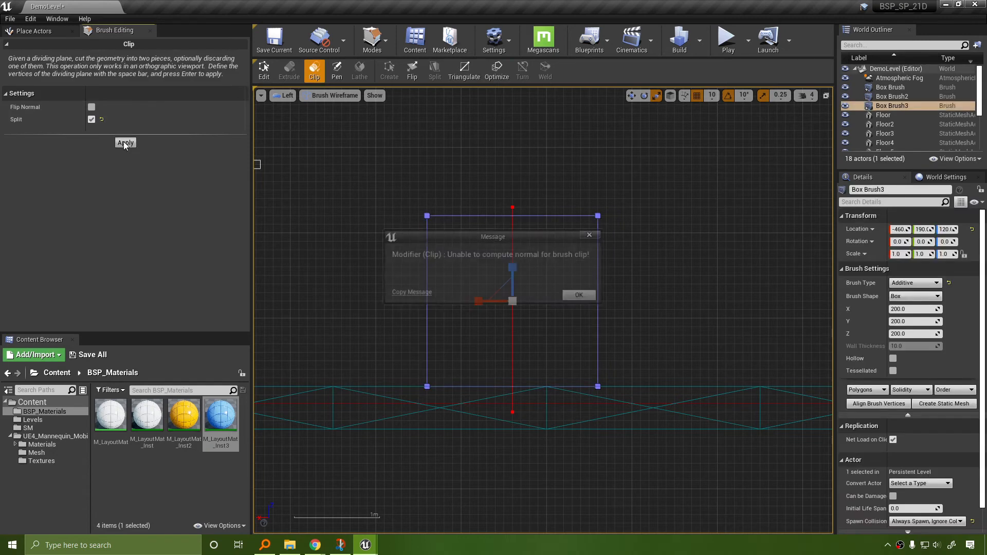
pyautogui.click(580, 295)
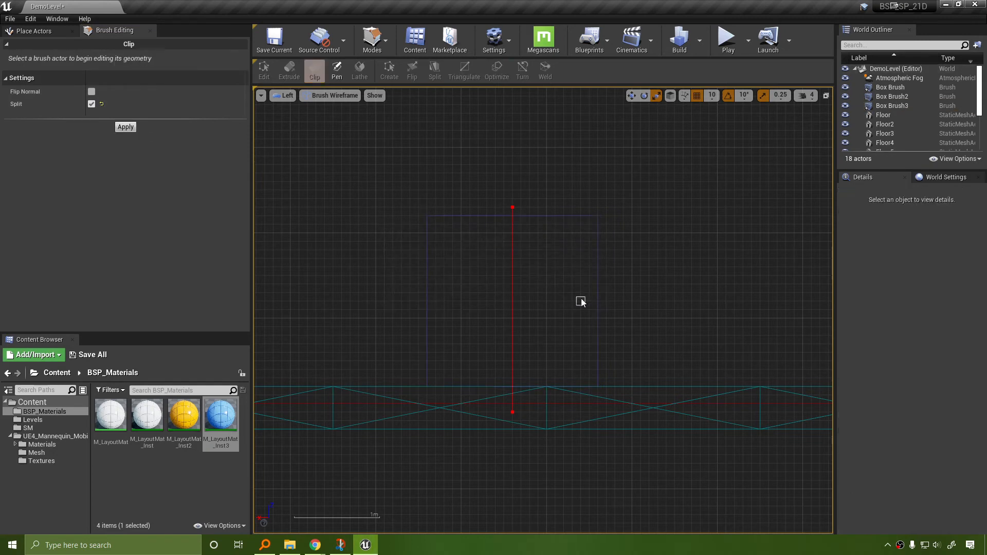
pyautogui.click(487, 215)
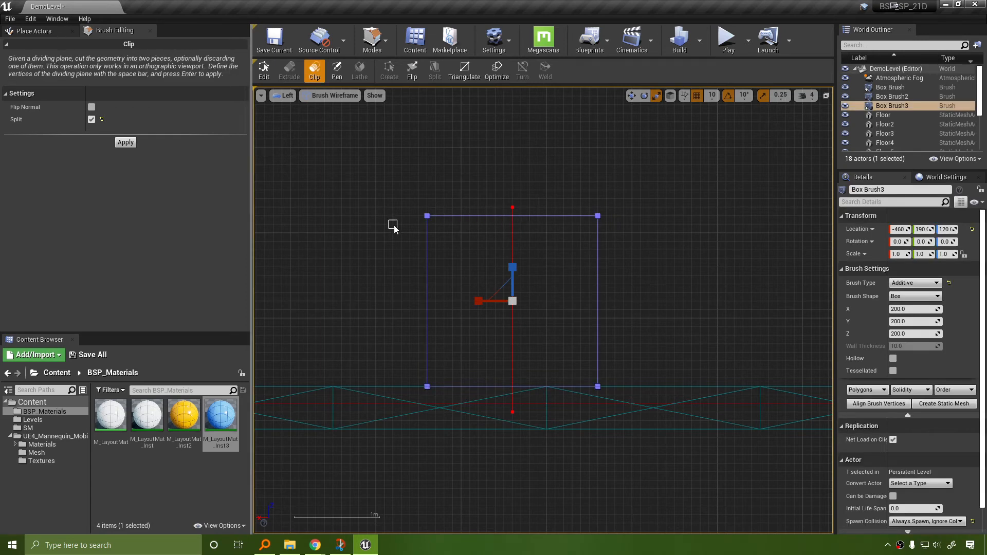
# Turn off Split, restart Clip, define a horizontal dividing plane through the middle of the box brush and reselect the brush.
pyautogui.click(92, 120)
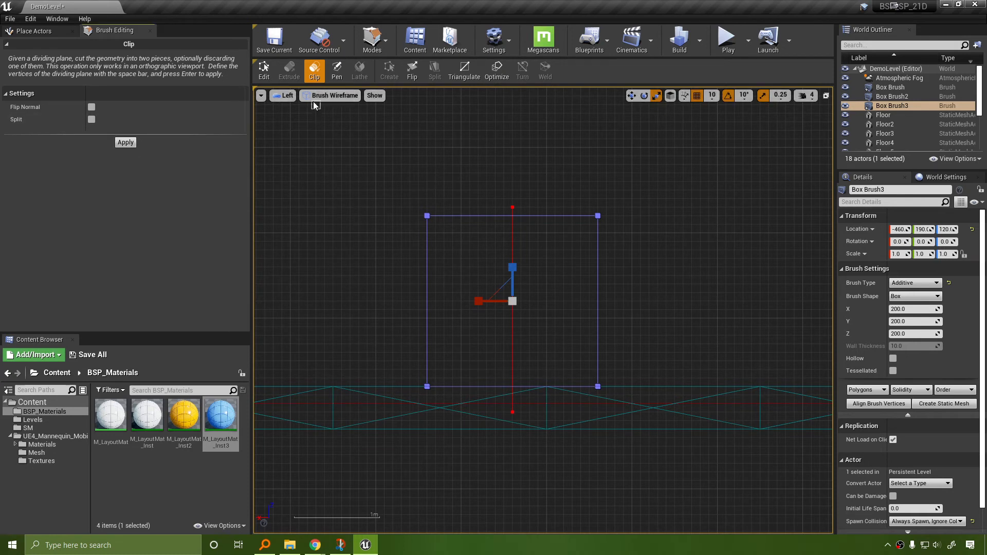
pyautogui.click(266, 70)
pyautogui.click(320, 75)
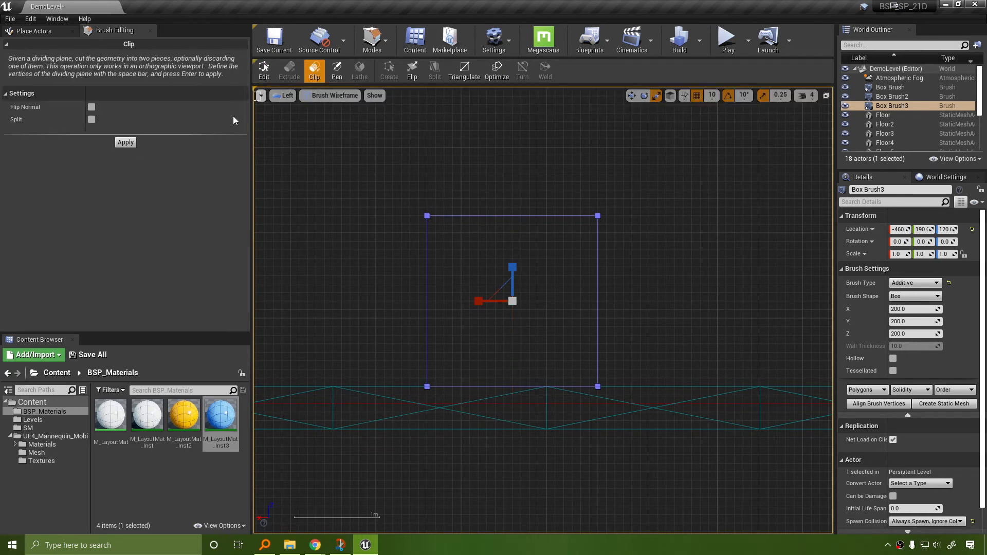
pyautogui.click(385, 302)
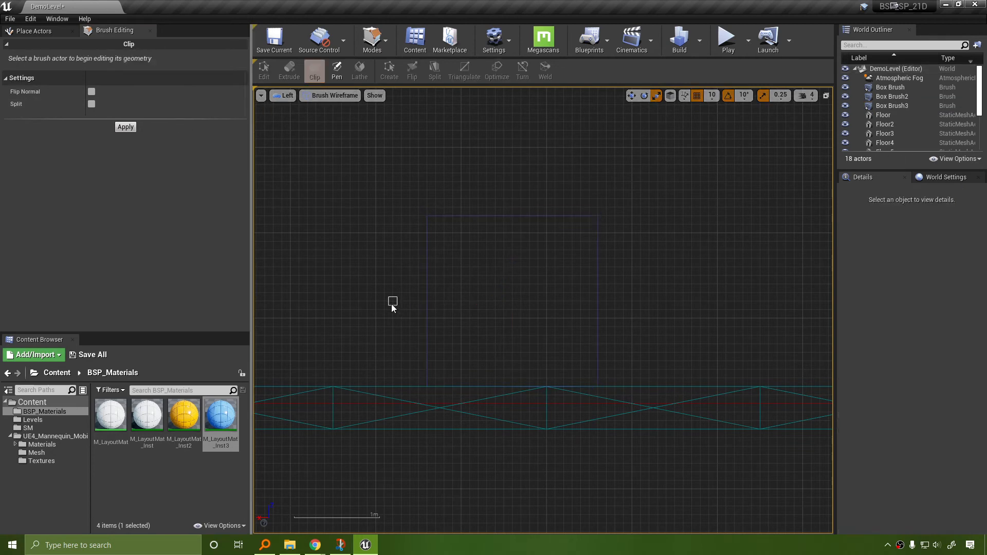
pyautogui.moveTo(390, 304); pyautogui.dragTo(561, 304)
pyautogui.moveTo(637, 302); pyautogui.dragTo(640, 302)
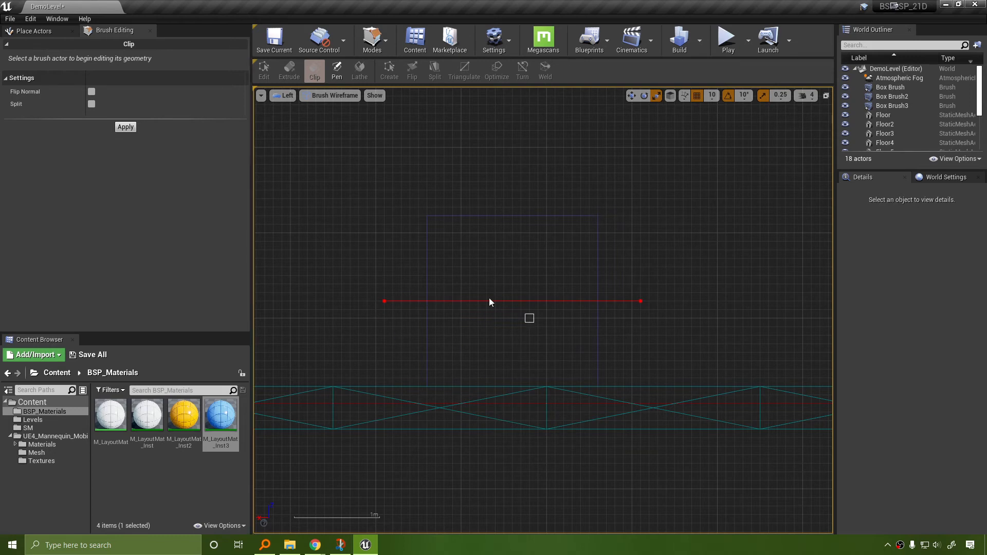
pyautogui.click(511, 215)
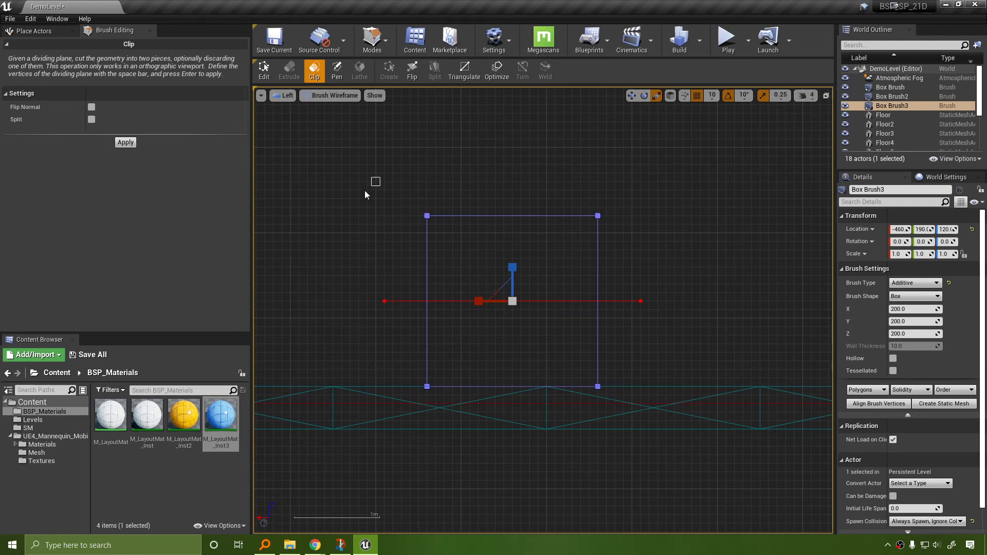
# Discard the dividing plane by changing to Edit mode, reselect the whole box brush and restart Clip.
pyautogui.click(502, 216)
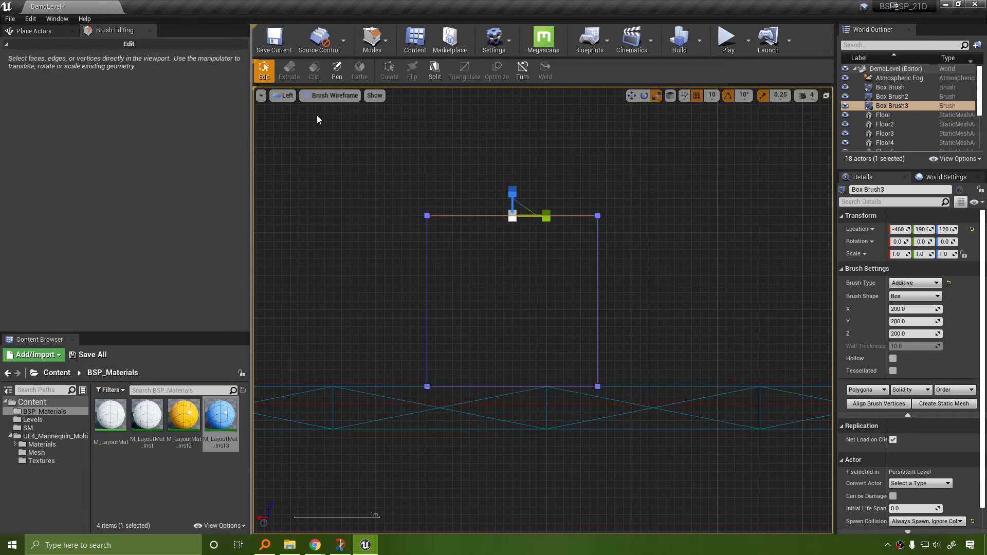
pyautogui.click(399, 194)
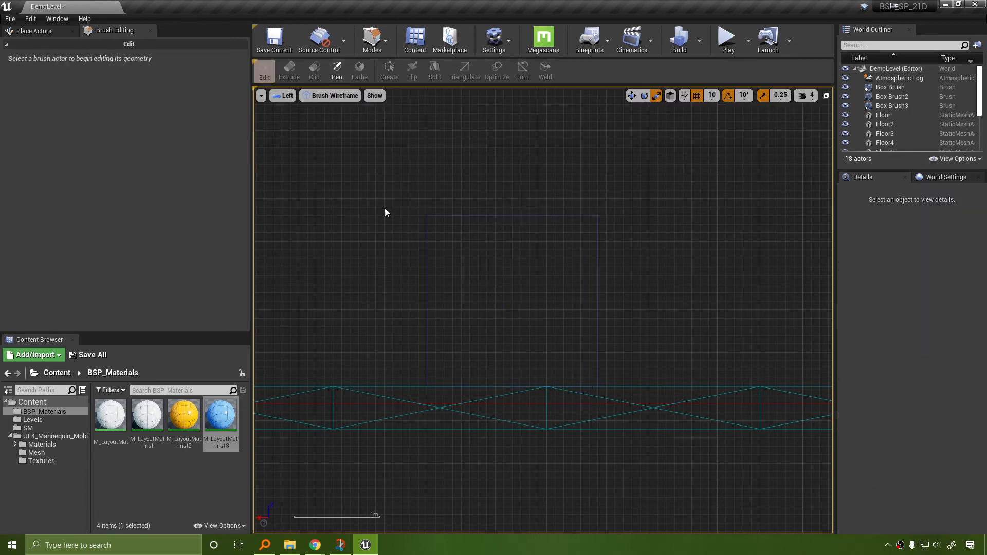
pyautogui.click(458, 214)
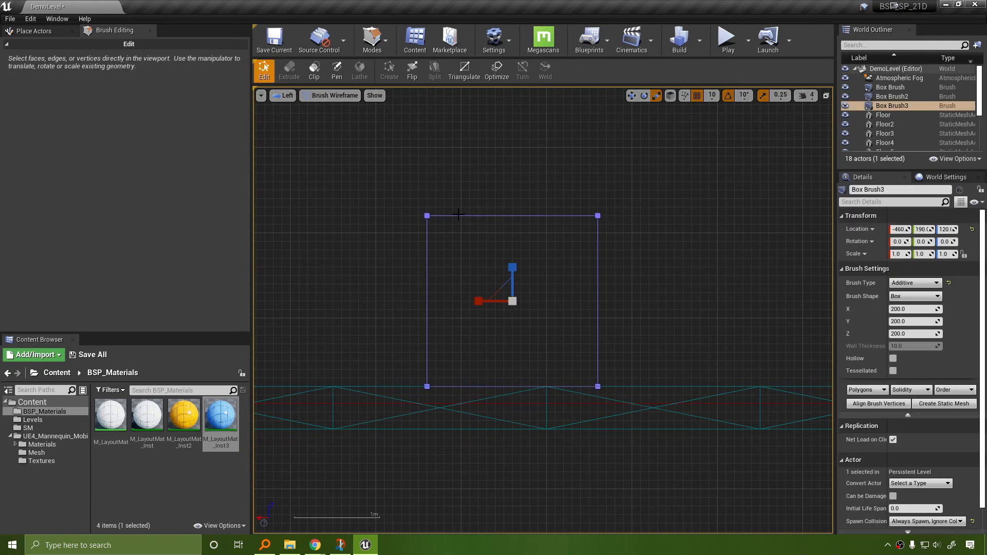
pyautogui.click(311, 78)
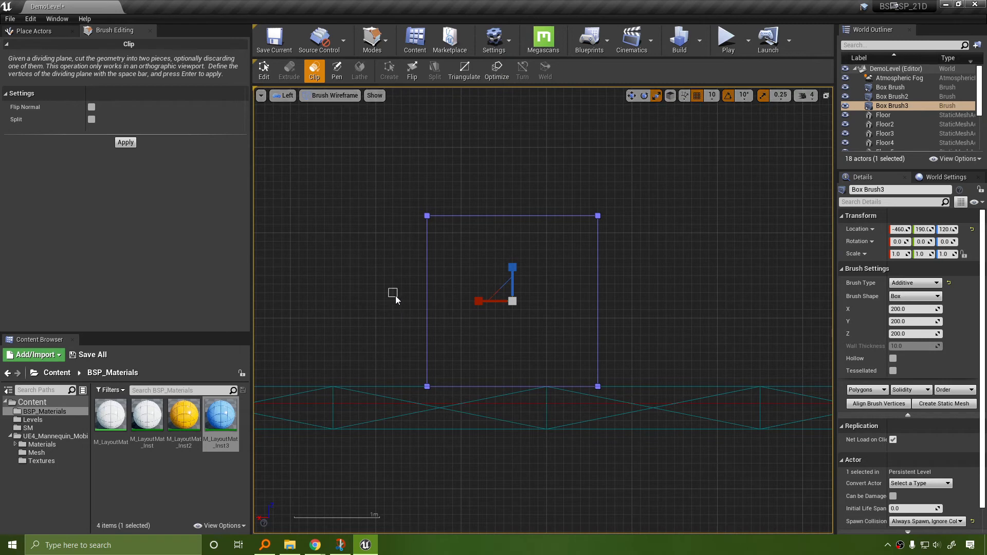
# Try to place a Clip dividing plane point beside the box brush while the brush is selected.
pyautogui.press('space')
pyautogui.press('space')
pyautogui.press('space')
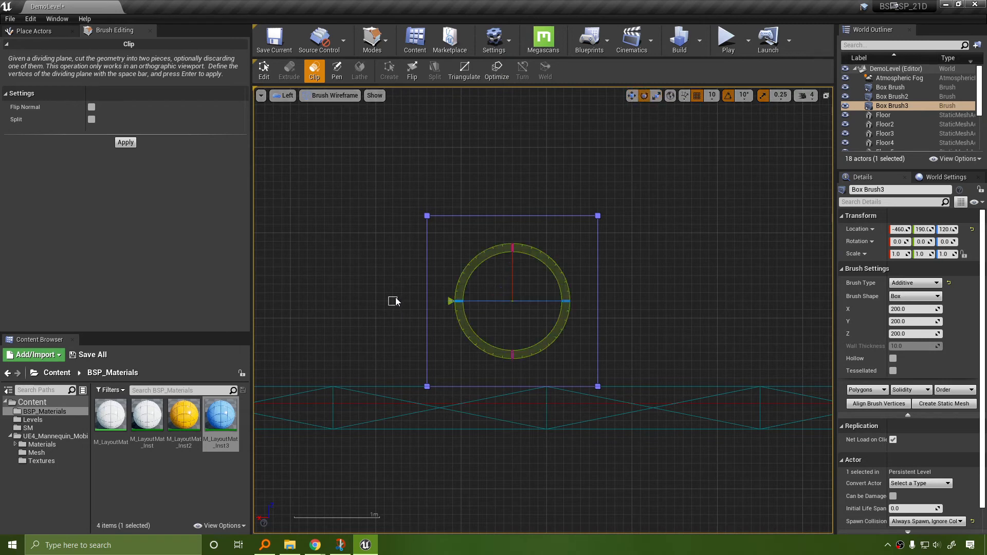
pyautogui.press('space')
pyautogui.press('space')
pyautogui.press('space')
pyautogui.press('space')
# Define a horizontal Clip plane slightly above the middle of the box brush with nothing selected, reselect the brush and try to clip it.
pyautogui.click(381, 256)
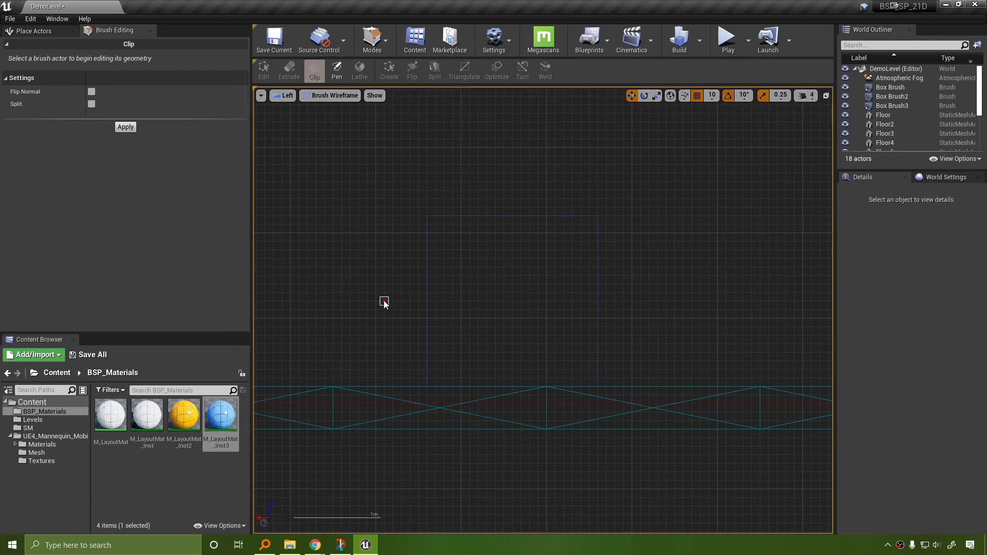
pyautogui.click(384, 301)
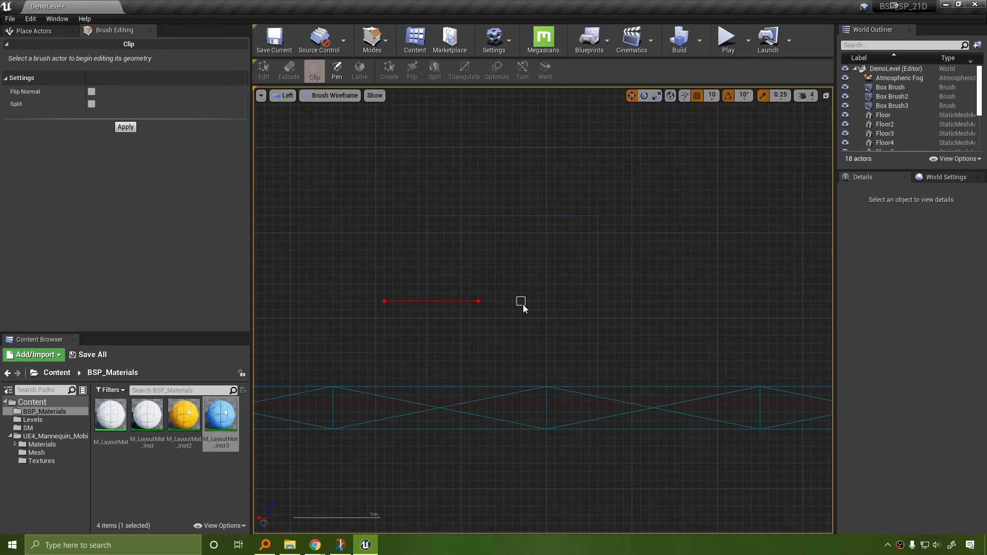
pyautogui.press('space')
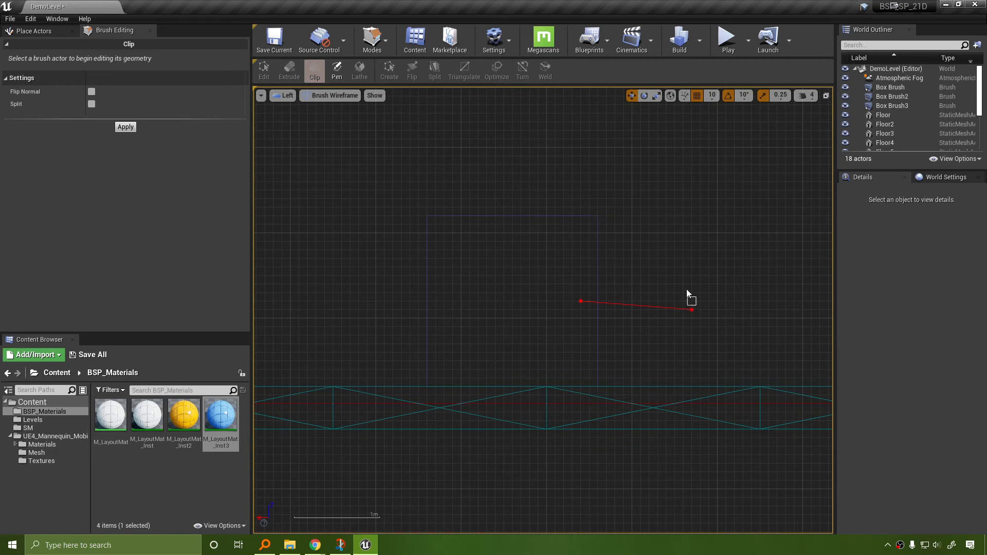
pyautogui.press('space')
pyautogui.press('space')
pyautogui.click(729, 241)
pyautogui.click(666, 241)
pyautogui.click(486, 215)
pyautogui.press('Return')
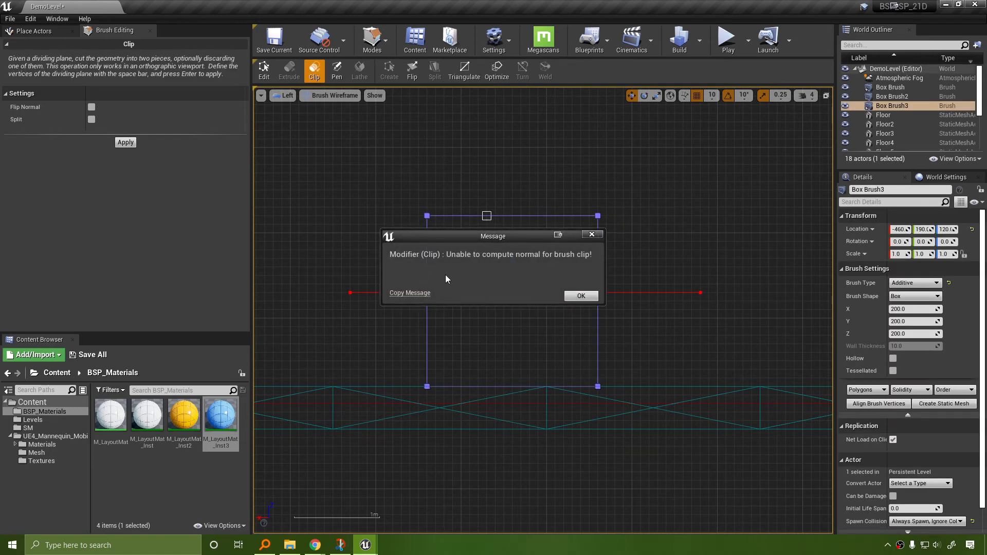
pyautogui.click(580, 296)
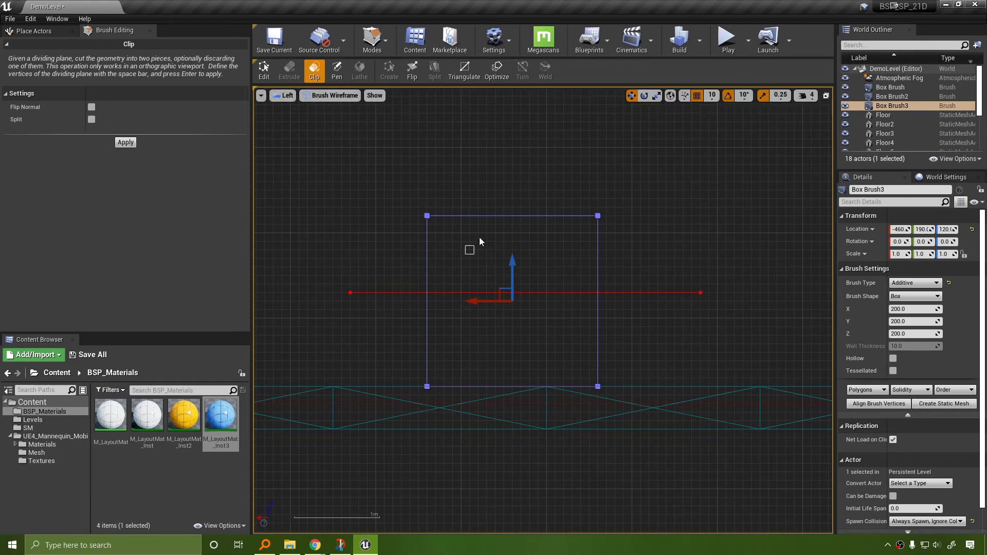
# With the box brush selected, redefine a horizontal dividing plane slightly below its middle and try to apply the clip.
pyautogui.click(520, 191)
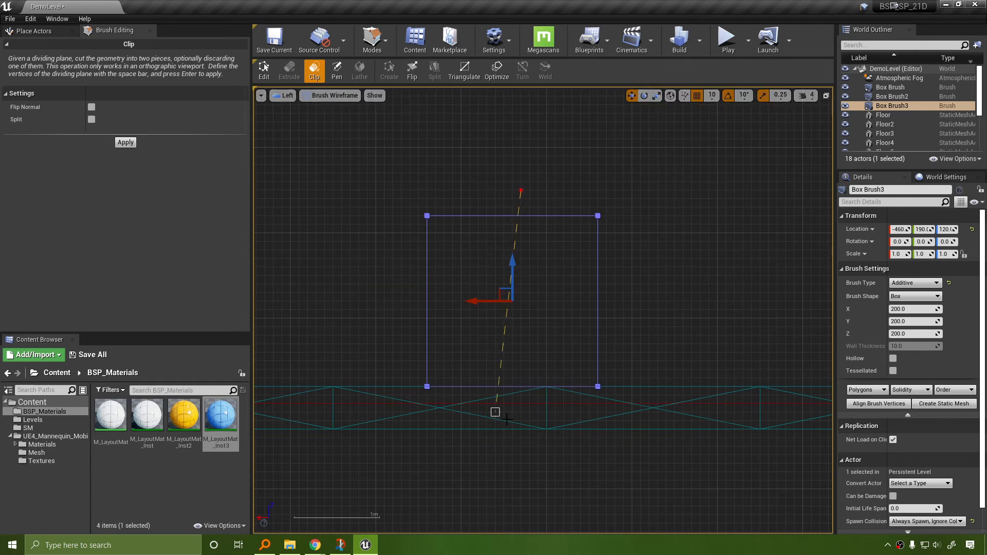
pyautogui.press('space')
pyautogui.click(376, 310)
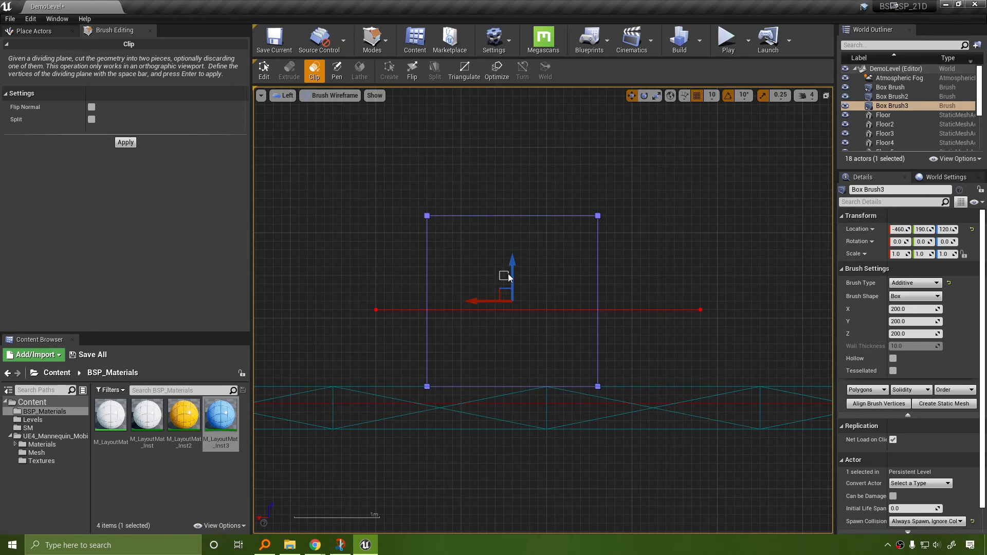
pyautogui.press('Return')
pyautogui.click(578, 293)
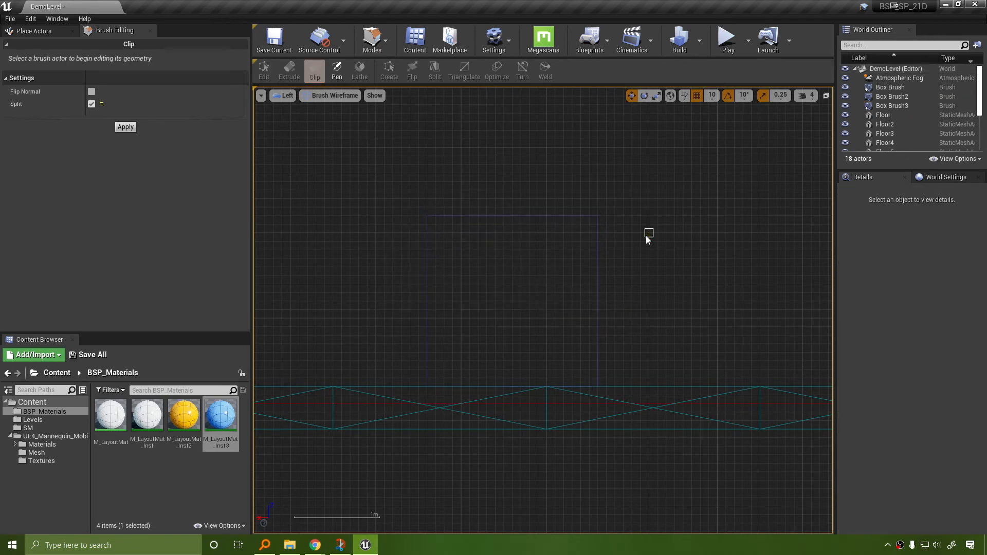
pyautogui.press('space')
# Show the box brush in the Front orthographic view and turn off Clip's Split option.
pyautogui.click(290, 97)
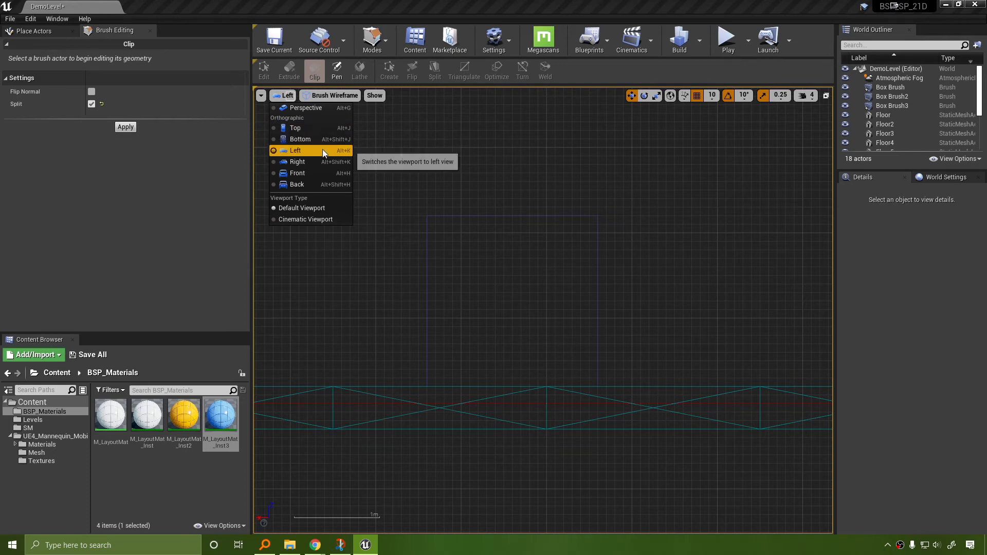
pyautogui.click(297, 173)
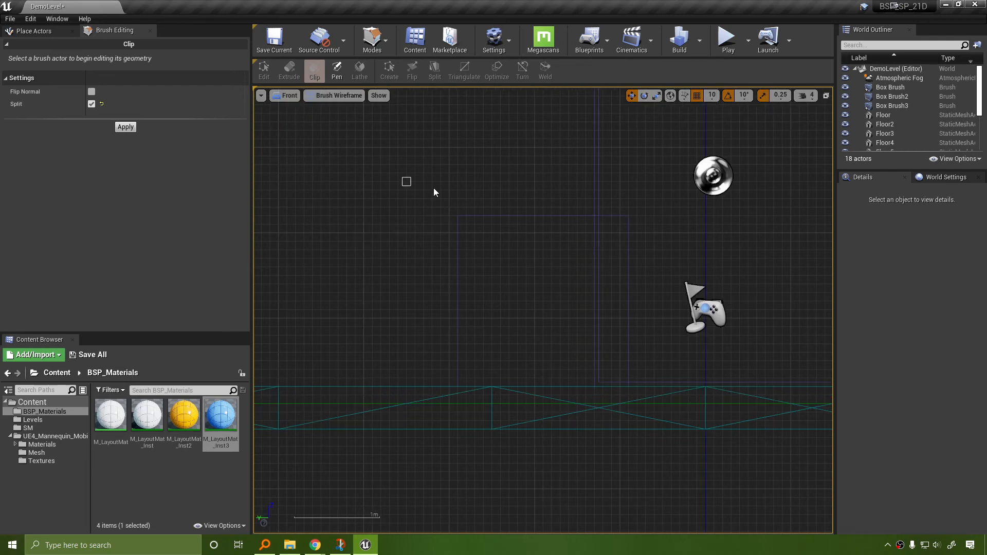
pyautogui.moveTo(514, 241); pyautogui.dragTo(424, 230, button='right')
pyautogui.click(91, 104)
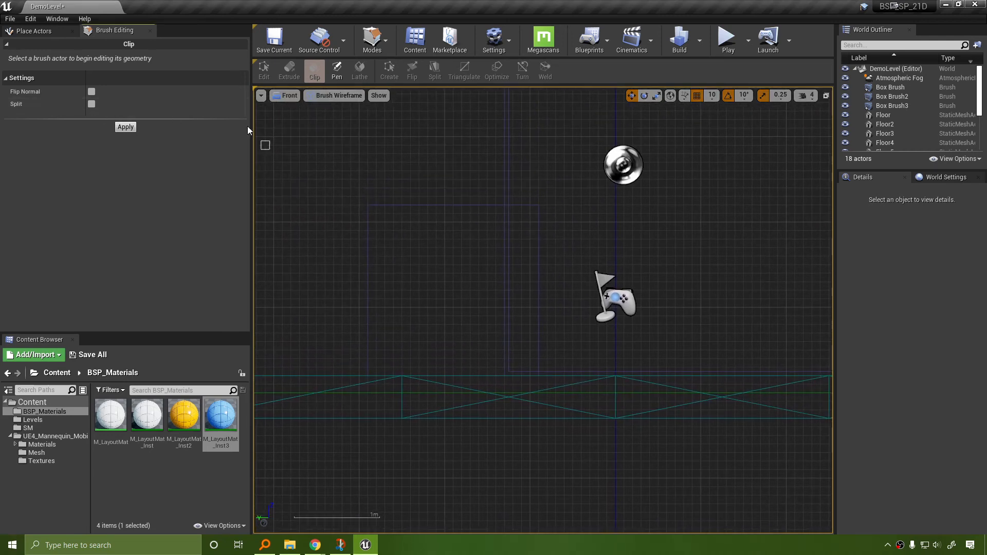
# Move the box brush along the Y axis to 400, clear of the house, and frame it in the view.
pyautogui.click(410, 205)
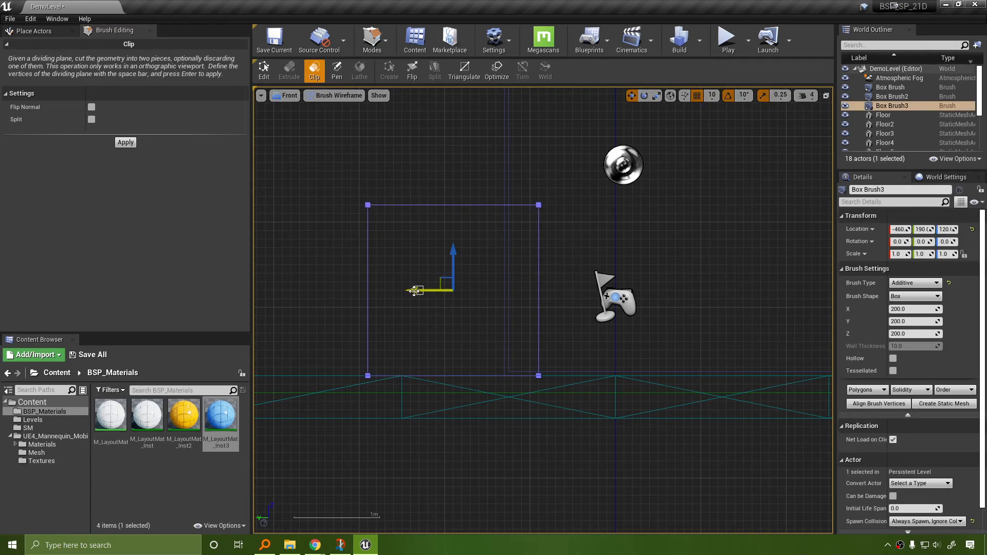
pyautogui.moveTo(416, 291)
pyautogui.mouseDown()
pyautogui.moveTo(288, 291)
pyautogui.moveTo(329, 289)
pyautogui.mouseUp()
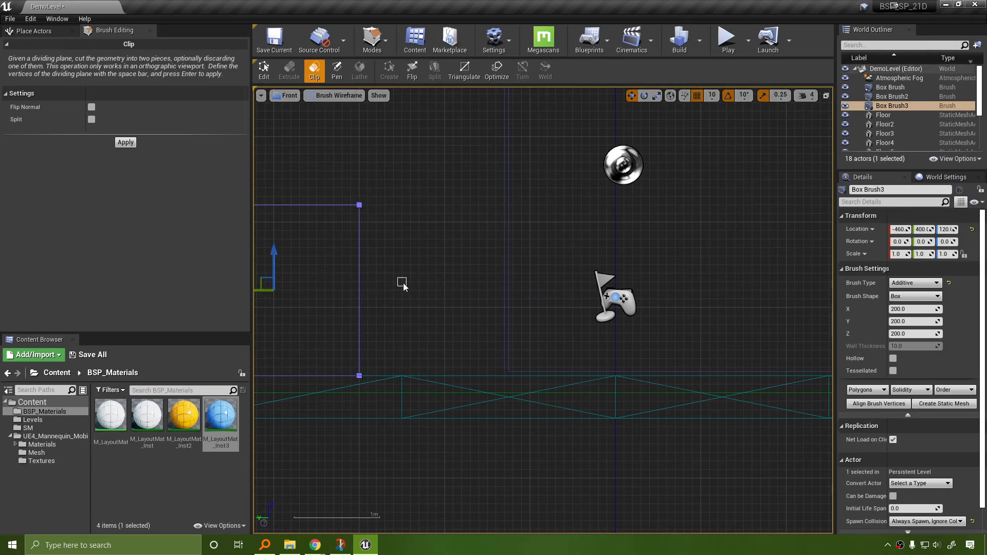
pyautogui.press('f')
pyautogui.scroll(2, 467, 264)
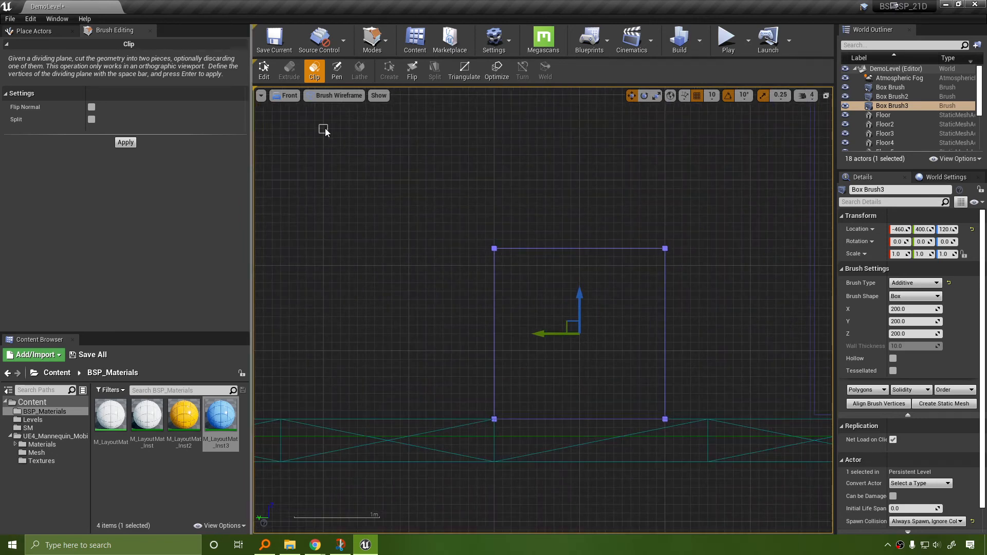
# Turn on Split and define a horizontal Clip dividing plane through the middle of the box brush in the Front view.
pyautogui.click(92, 119)
pyautogui.click(455, 328)
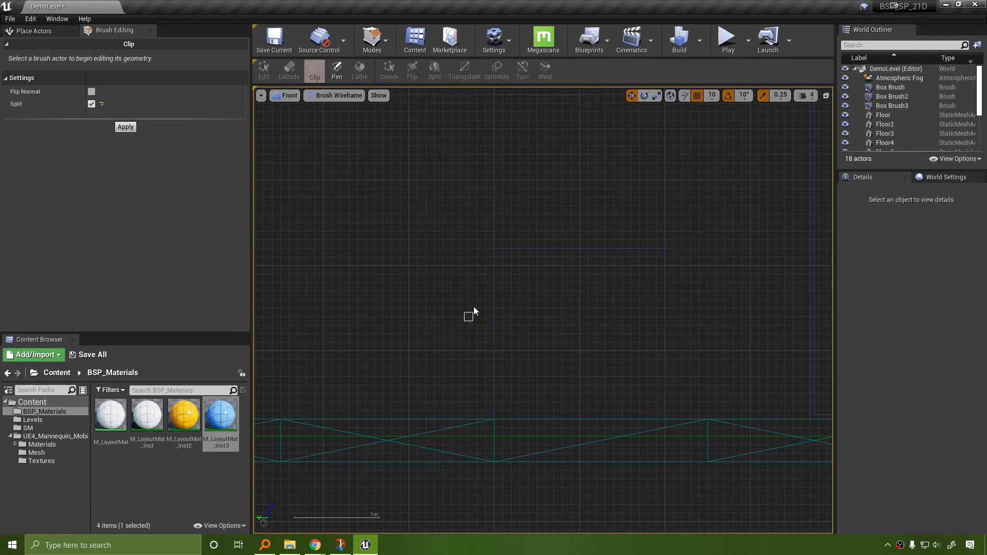
pyautogui.click(548, 258)
pyautogui.press('space')
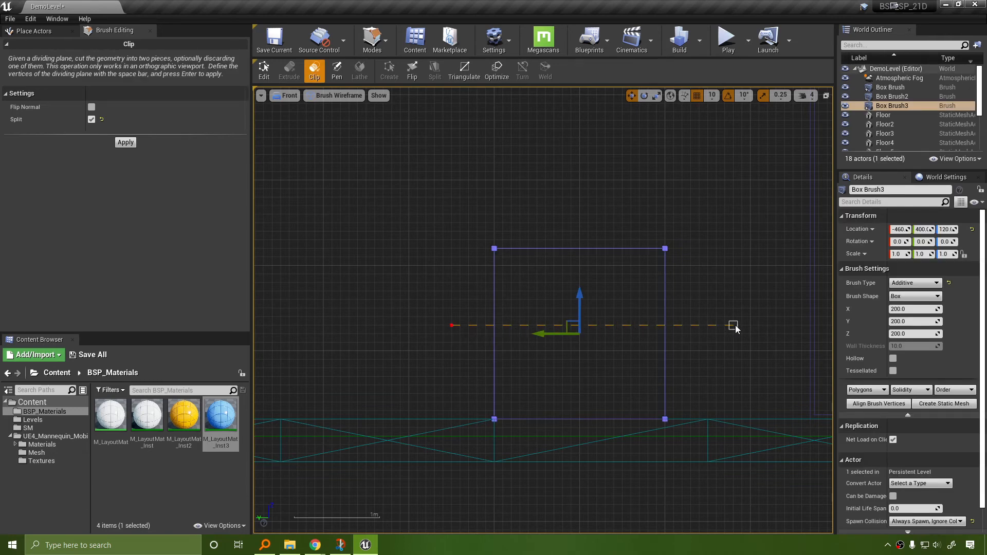
pyautogui.press('space')
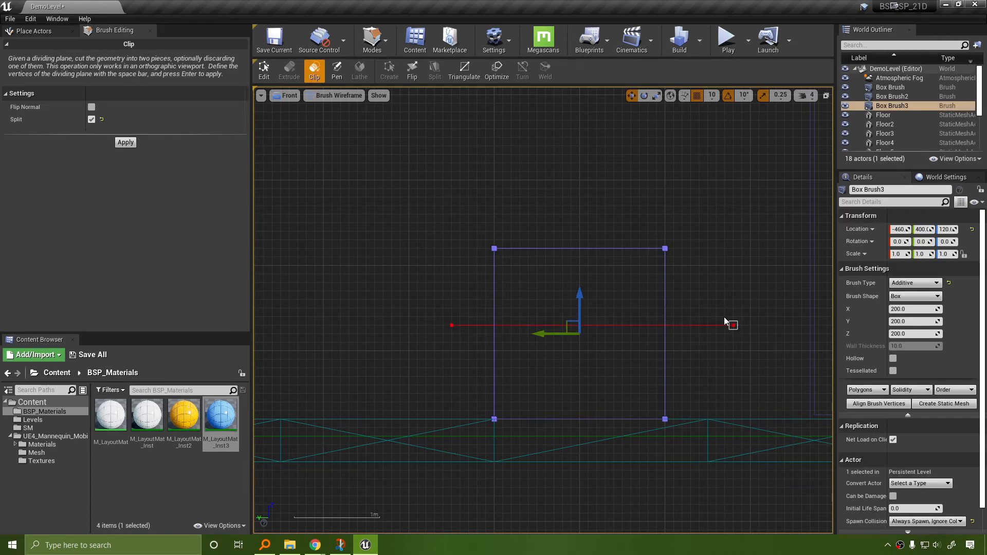
pyautogui.click(290, 96)
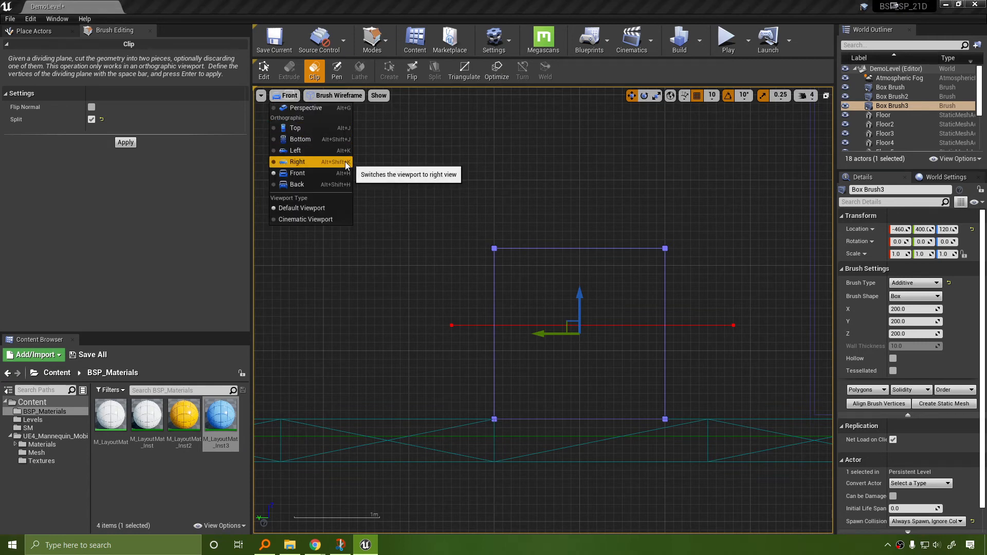
pyautogui.click(315, 161)
pyautogui.click(406, 325)
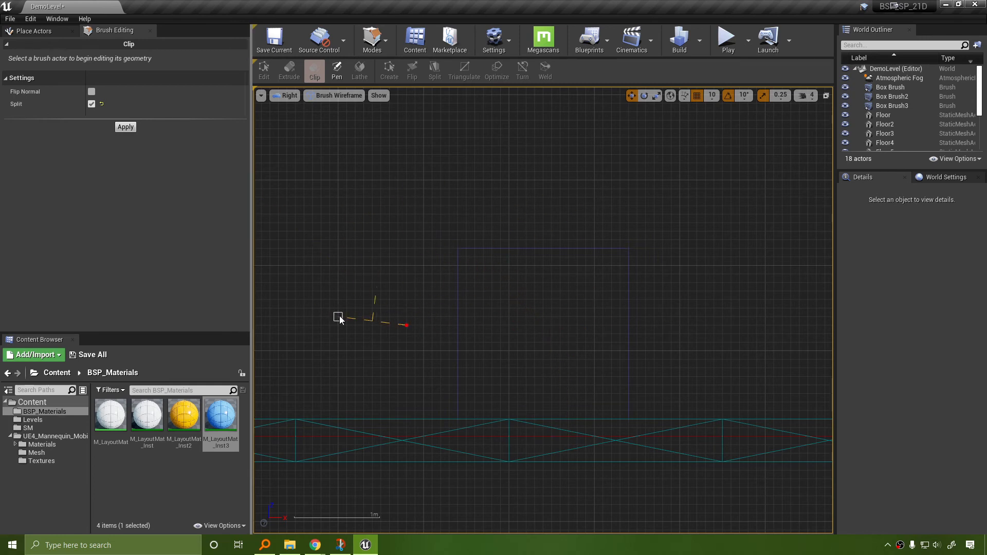
# In the Top orthographic view, define a horizontal Clip dividing plane across the box brush slightly above its middle.
pyautogui.click(287, 97)
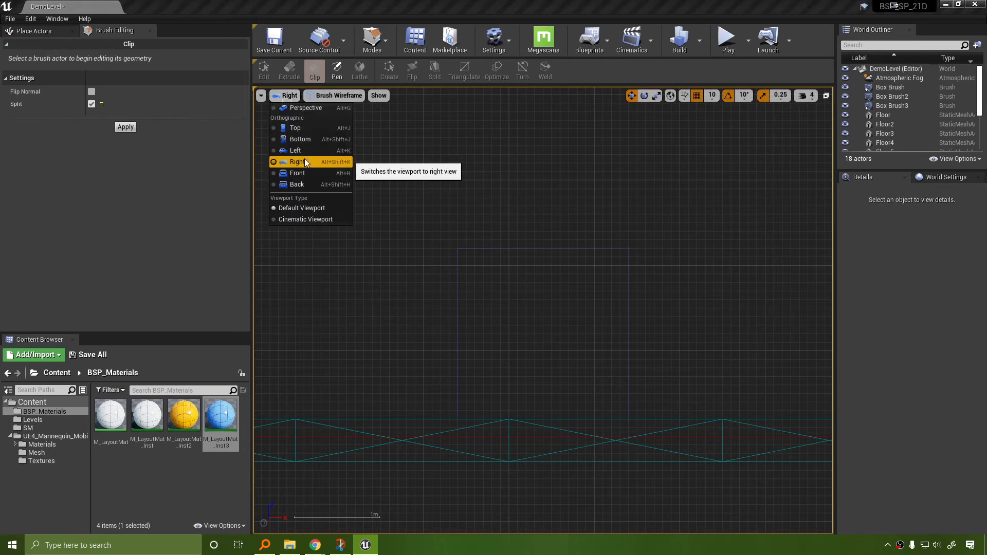
pyautogui.click(311, 129)
pyautogui.scroll(-4, 520, 275)
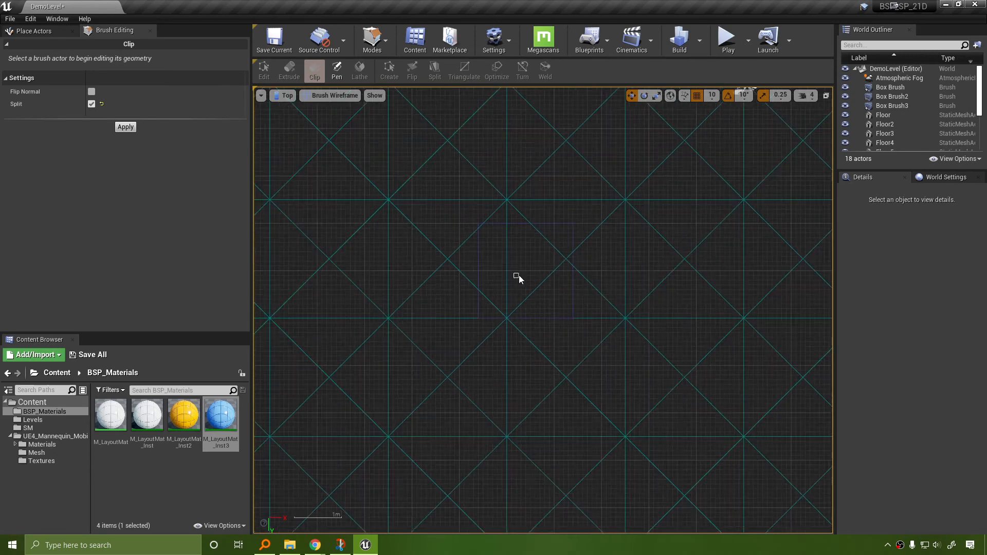
pyautogui.scroll(4, 486, 263)
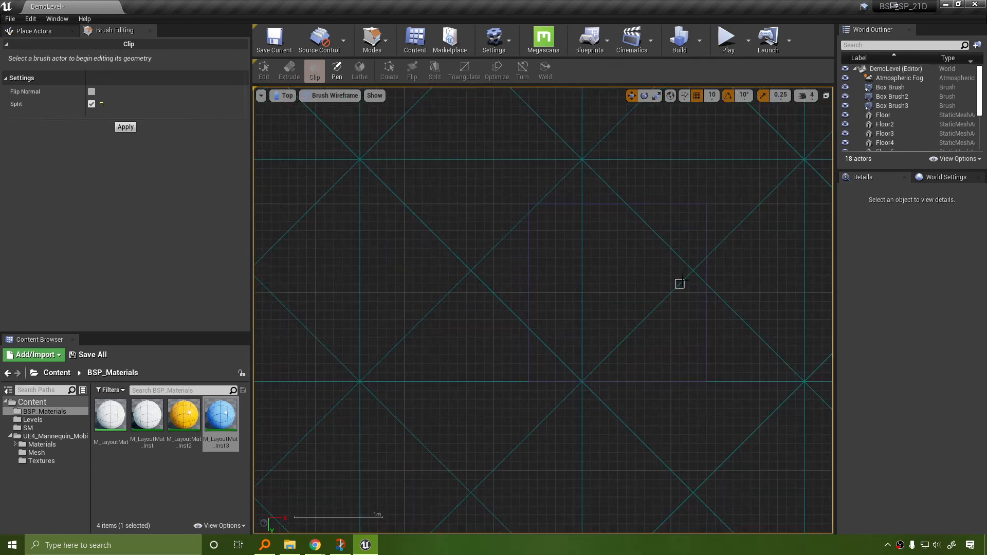
pyautogui.click(528, 275)
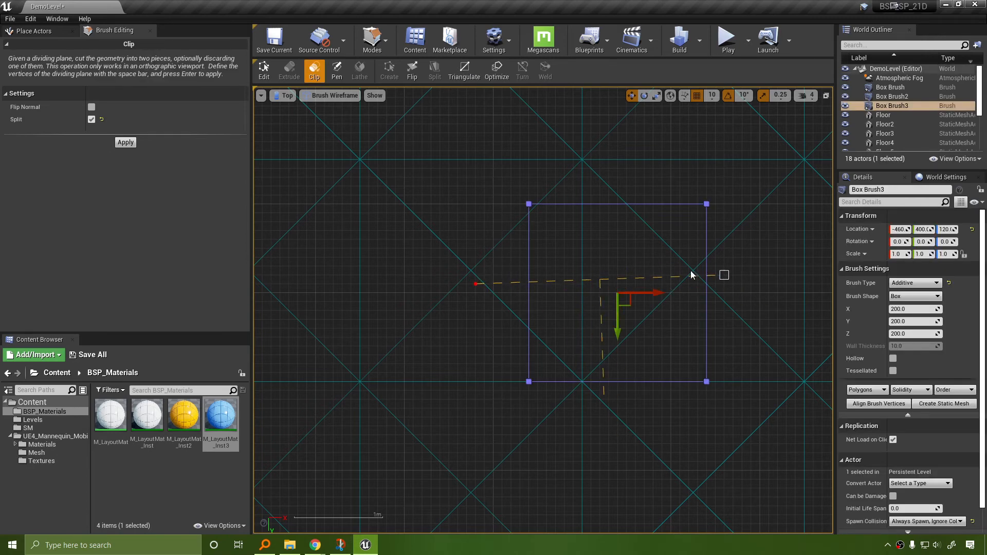
pyautogui.click(765, 286)
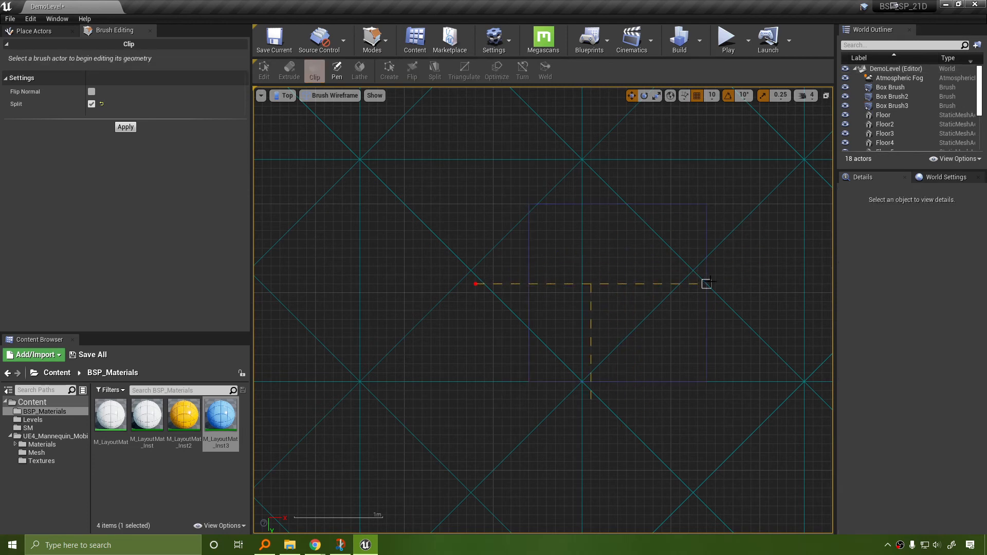
pyautogui.click(765, 286)
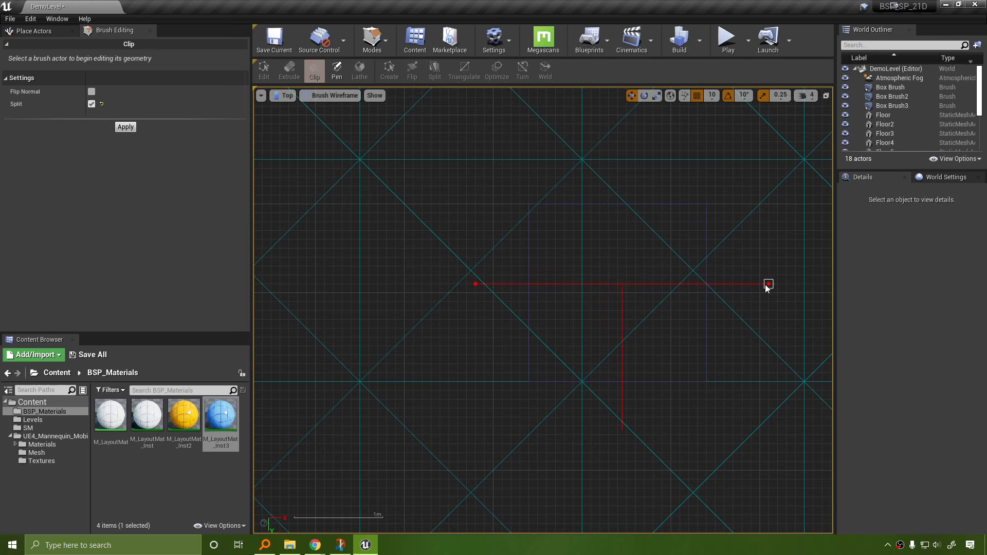
# Select the box brush, turn off Split and apply the clip so that only one piece is kept.
pyautogui.click(608, 204)
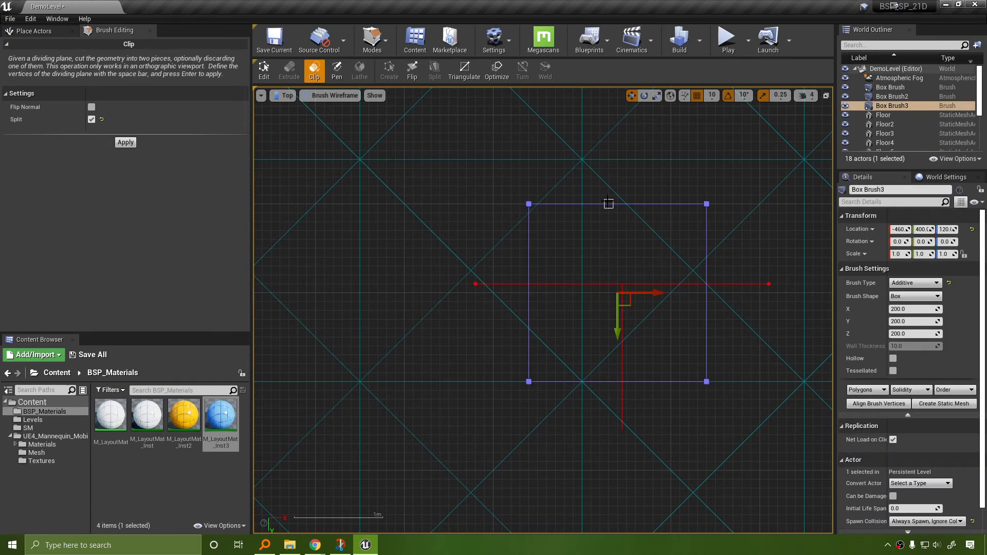
pyautogui.click(90, 120)
pyautogui.click(126, 142)
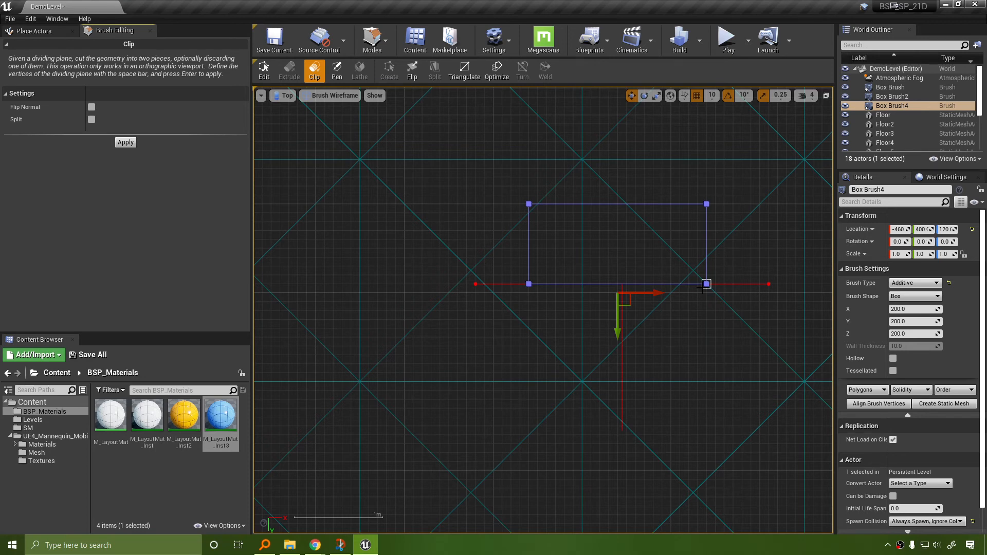
# Undo the clip made in the Top view and reselect the whole box brush.
pyautogui.hotkey('ctrl', 'z')
pyautogui.hotkey('ctrl', 'z')
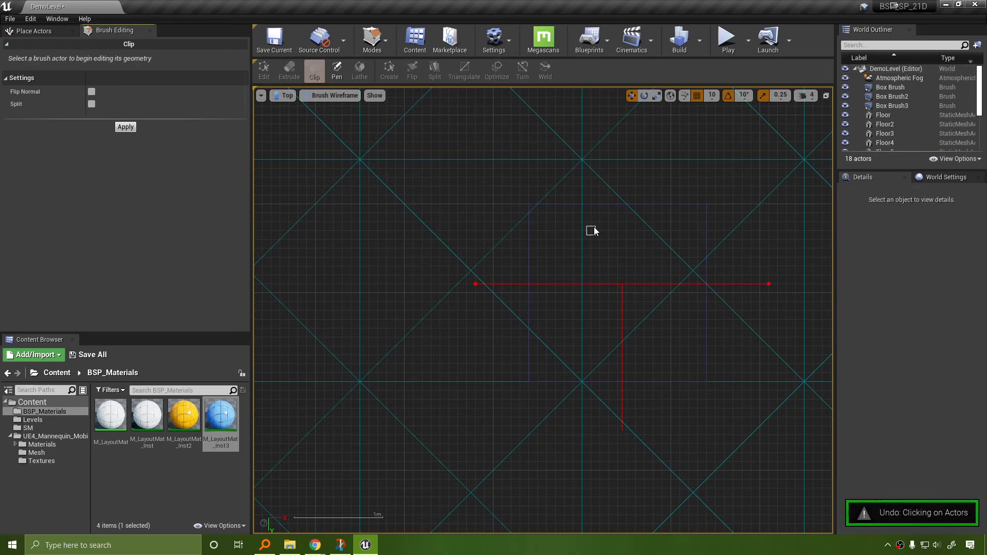
pyautogui.hotkey('ctrl', 'z')
pyautogui.click(609, 302)
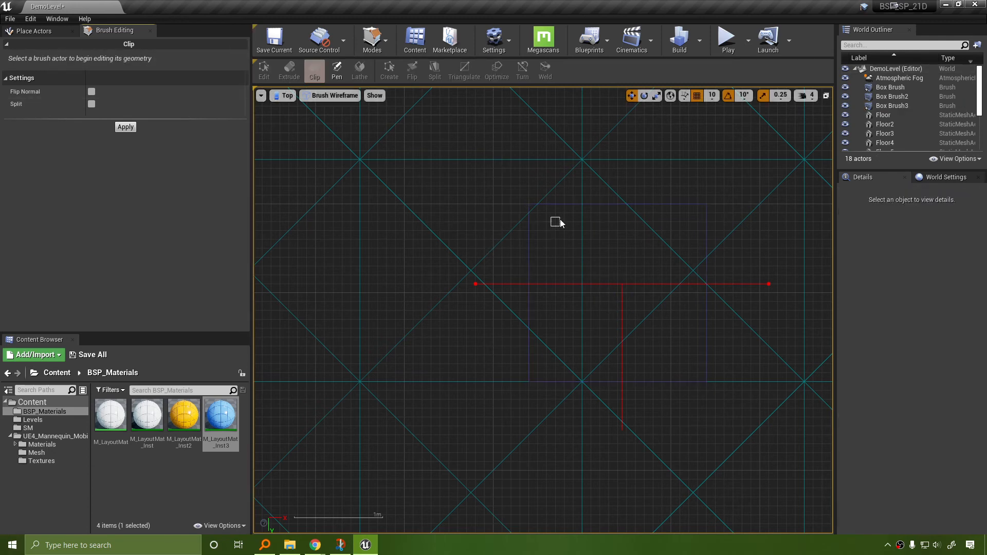
pyautogui.click(590, 205)
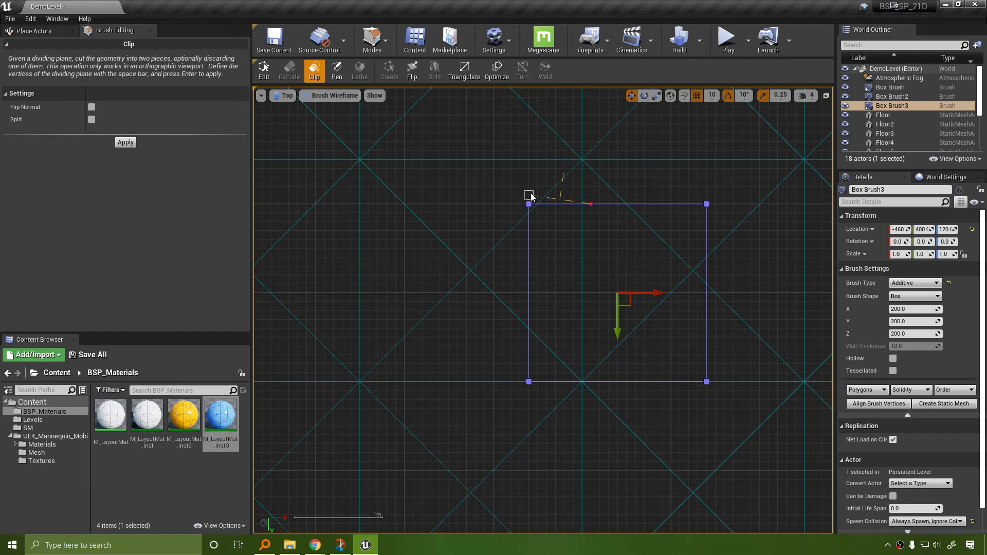
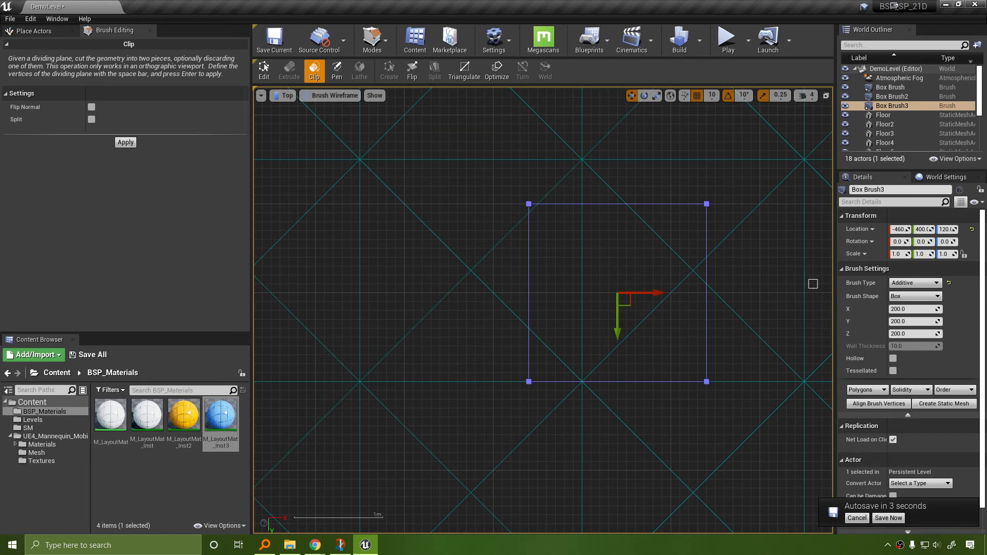
# Examine the box brush from several angles in the Perspective view.
pyautogui.click(284, 95)
pyautogui.click(299, 106)
pyautogui.press('f')
pyautogui.moveTo(689, 346)
pyautogui.mouseDown(button='right')
pyautogui.moveTo(761, 339)
pyautogui.moveTo(719, 370)
pyautogui.moveTo(714, 362)
pyautogui.mouseUp(button='right')
pyautogui.press('s')
pyautogui.press('d')
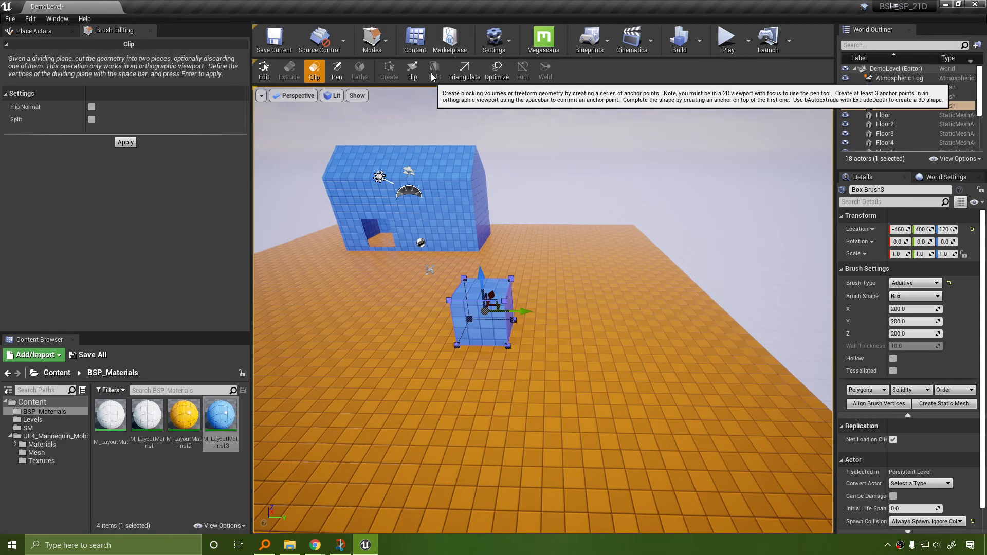
pyautogui.moveTo(496, 181); pyautogui.dragTo(419, 190, button='right')
pyautogui.press('w')
pyautogui.press('d')
pyautogui.press('s')
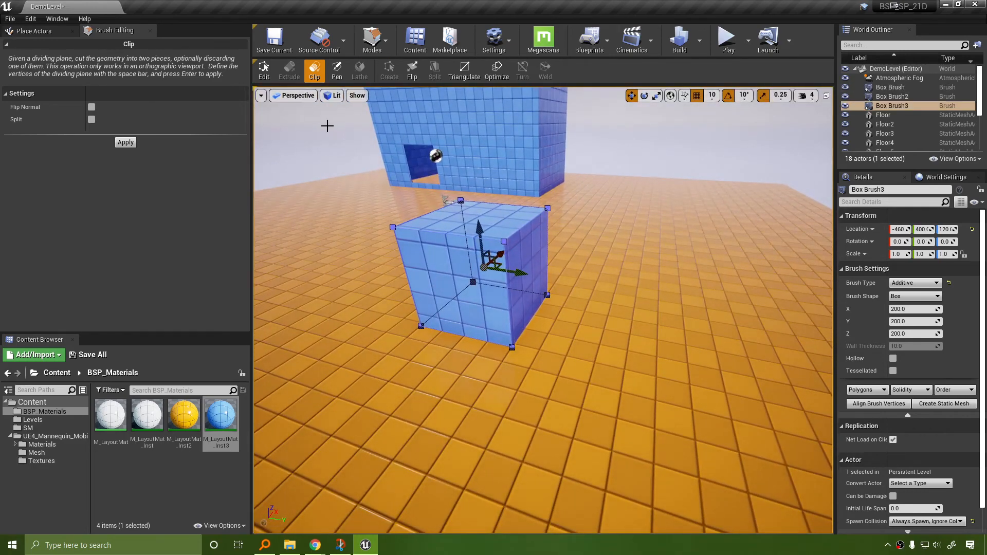
# Define a horizontal Clip dividing plane slightly above the middle of the box brush in the Right orthographic view.
pyautogui.click(299, 96)
pyautogui.click(292, 96)
pyautogui.click(291, 96)
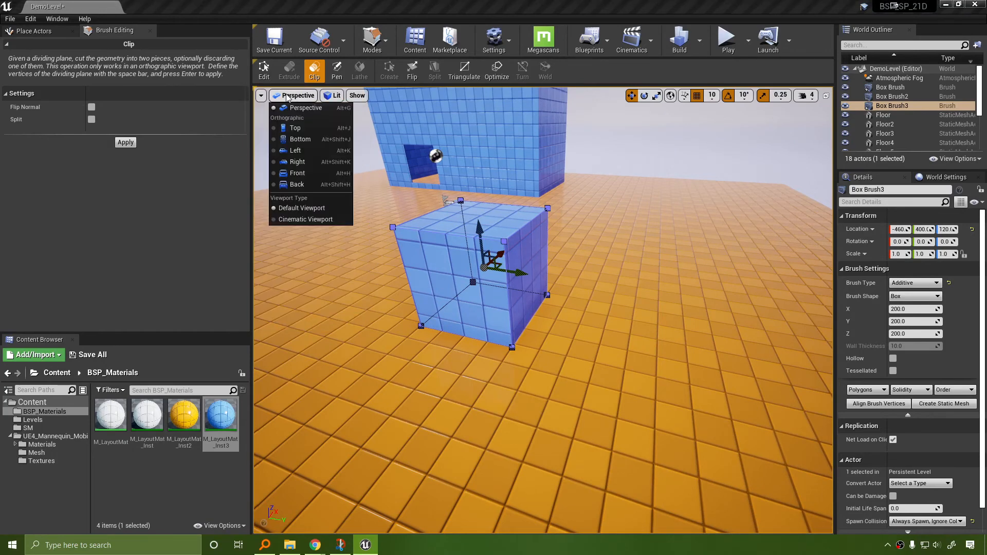
pyautogui.click(309, 162)
pyautogui.moveTo(583, 227)
pyautogui.mouseDown(button='right')
pyautogui.moveTo(522, 179)
pyautogui.moveTo(447, 171)
pyautogui.mouseUp(button='right')
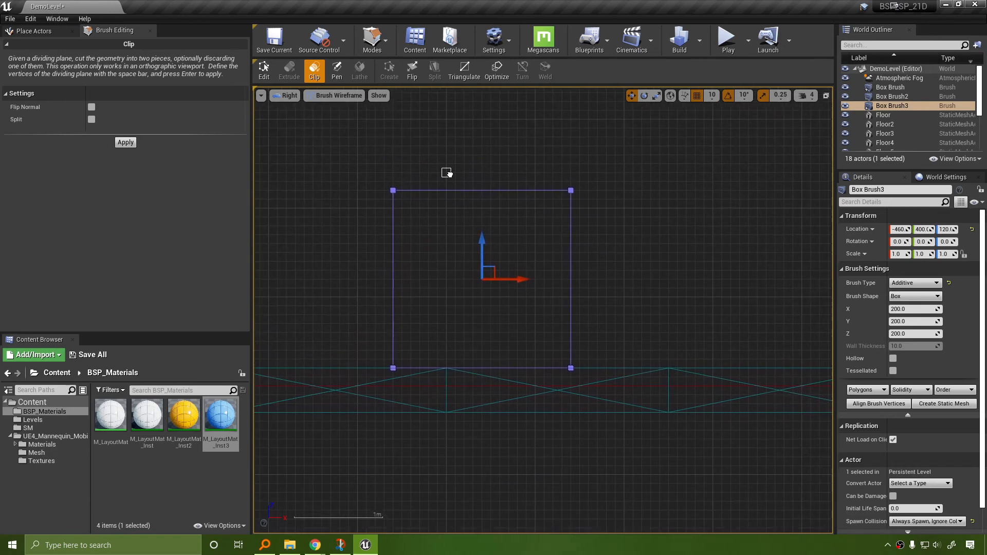
pyautogui.click(481, 191)
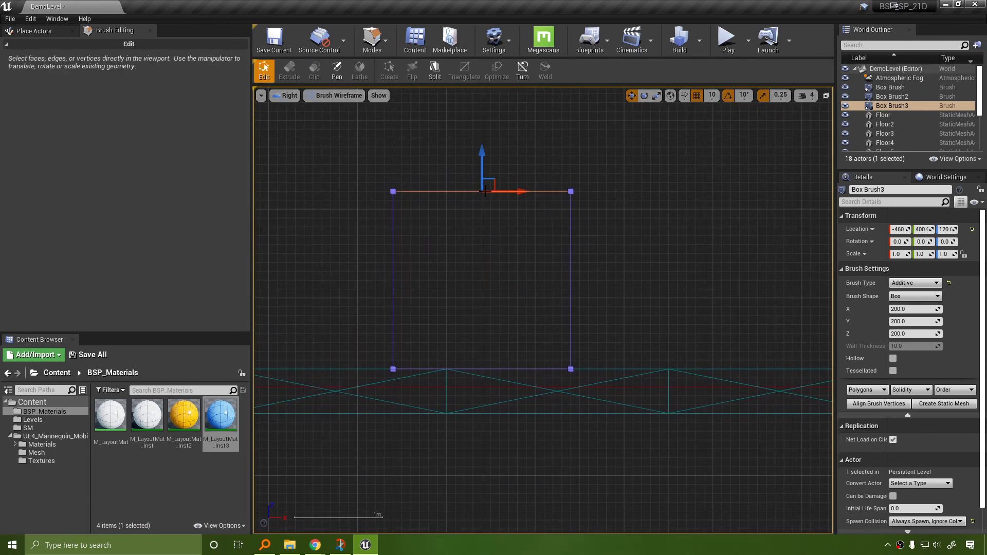
pyautogui.click(640, 162)
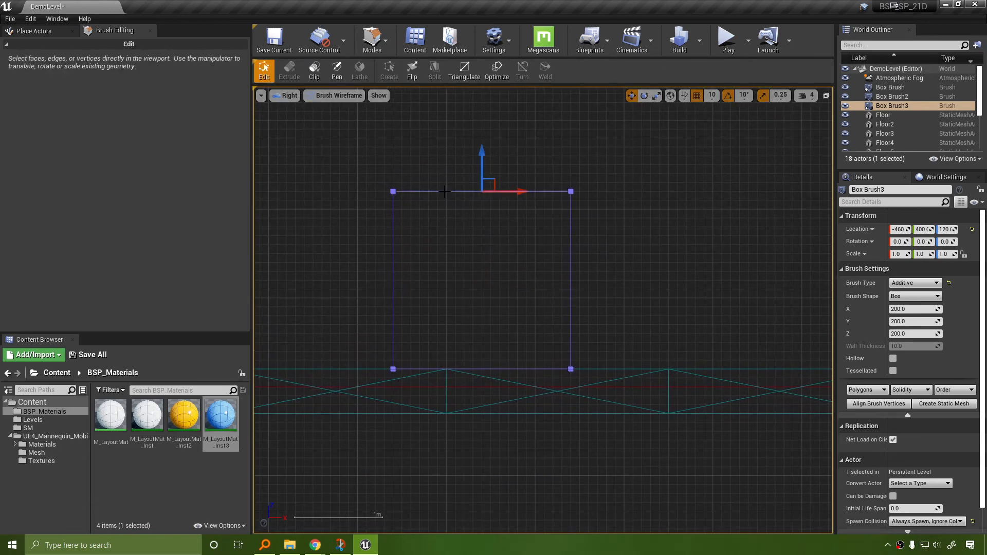
pyautogui.click(312, 81)
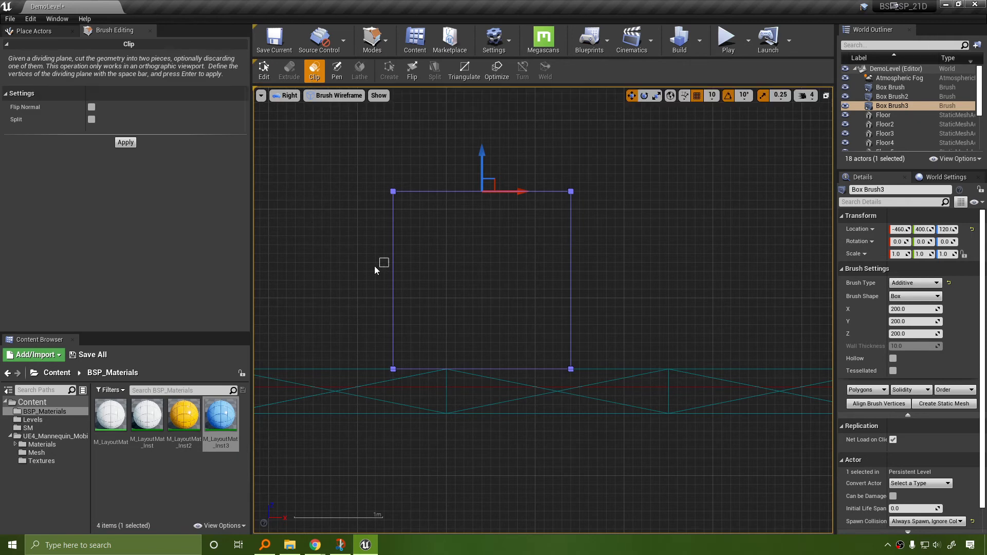
pyautogui.click(353, 267)
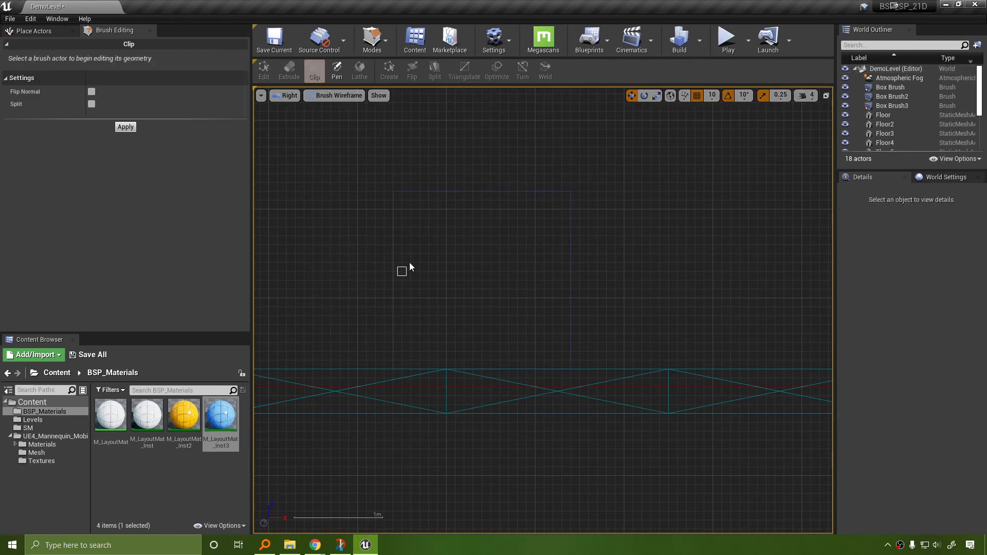
pyautogui.press('space')
pyautogui.click(663, 267)
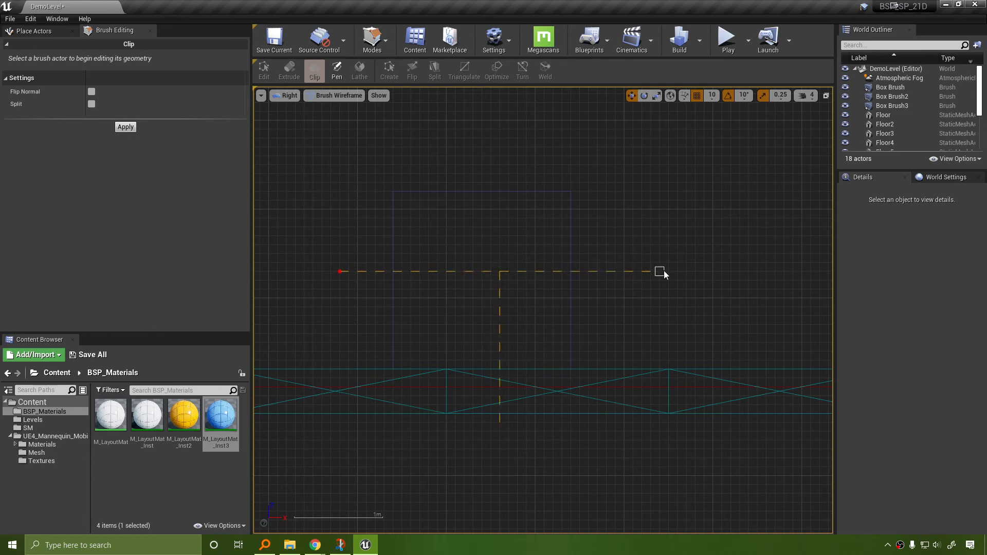
# Turn on Flip Normal, select the box brush and apply the clip to keep its lower piece.
pyautogui.click(92, 93)
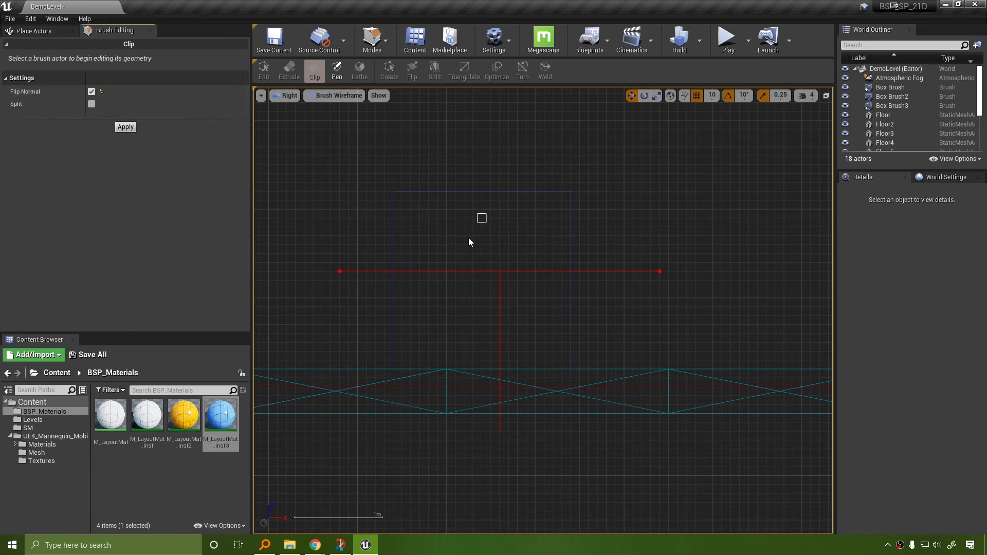
pyautogui.click(125, 127)
pyautogui.click(491, 190)
pyautogui.click(126, 142)
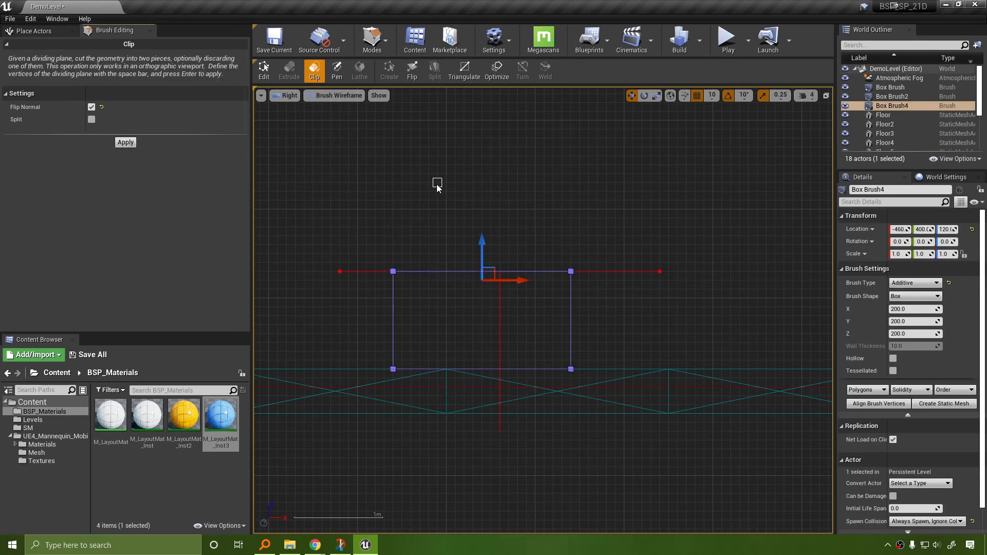
# Examine the clipped lower piece of the box brush in the Perspective view.
pyautogui.click(283, 99)
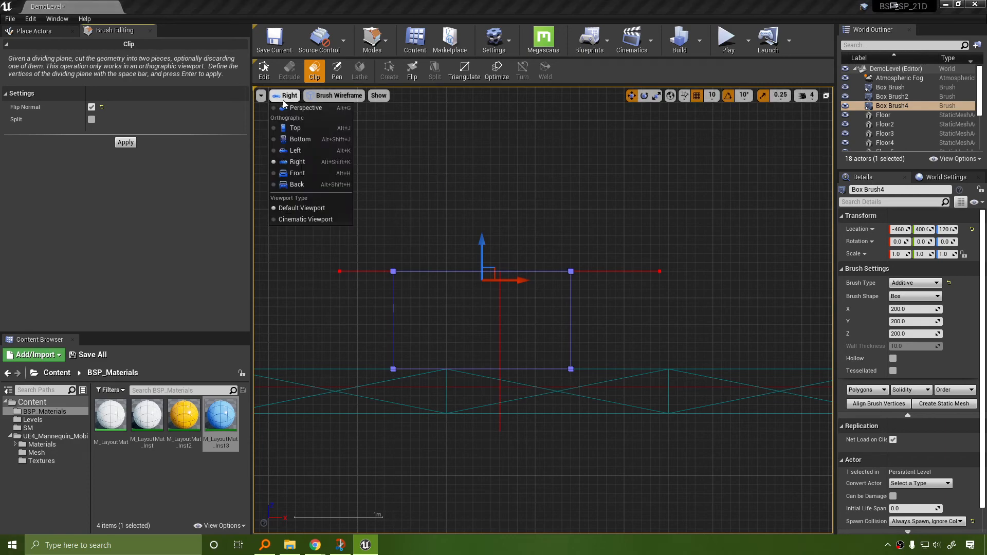
pyautogui.click(289, 106)
pyautogui.press('w')
pyautogui.moveTo(420, 159)
pyautogui.mouseDown(button='right')
pyautogui.moveTo(437, 113)
pyautogui.moveTo(462, 169)
pyautogui.moveTo(437, 118)
pyautogui.moveTo(421, 180)
pyautogui.moveTo(359, 165)
pyautogui.mouseUp(button='right')
pyautogui.press('s')
pyautogui.press('w')
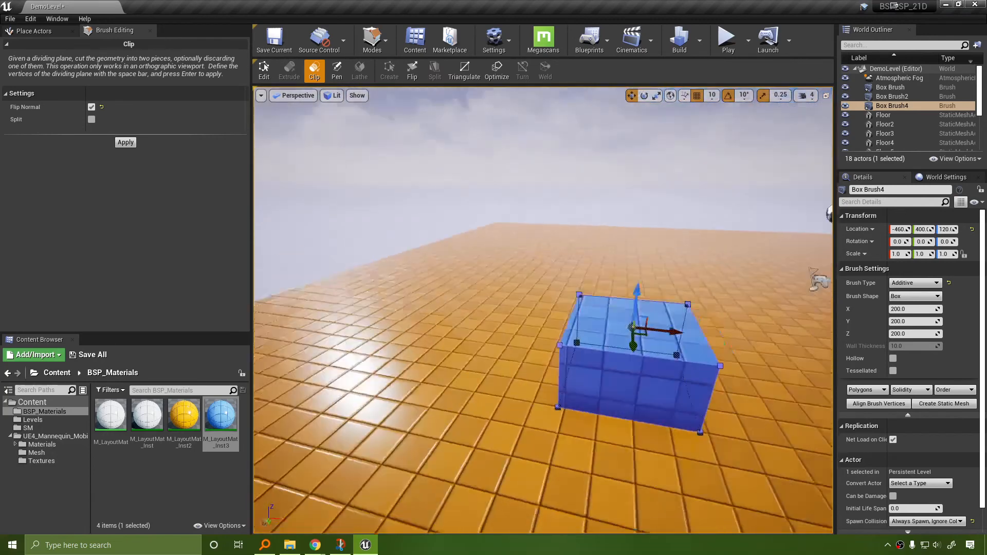
pyautogui.moveTo(629, 264); pyautogui.dragTo(622, 262, button='right')
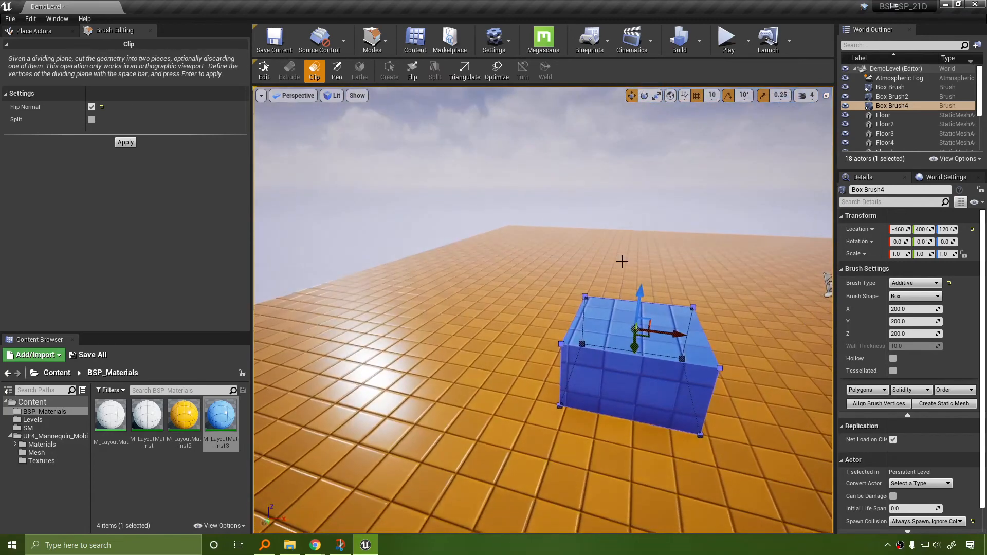
# Back in the Right view, undo the clip and reapply it with Flip Normal turned off.
pyautogui.click(302, 96)
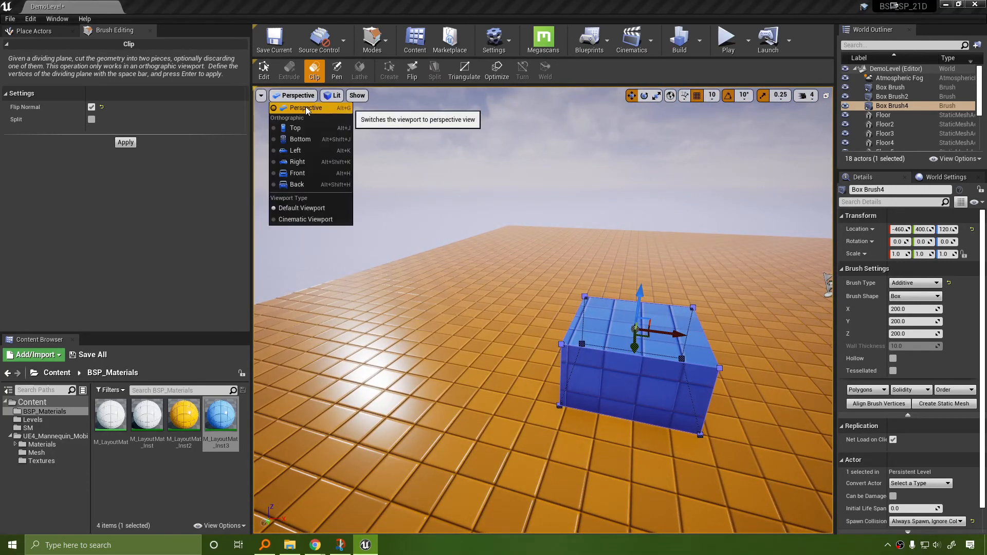
pyautogui.click(323, 162)
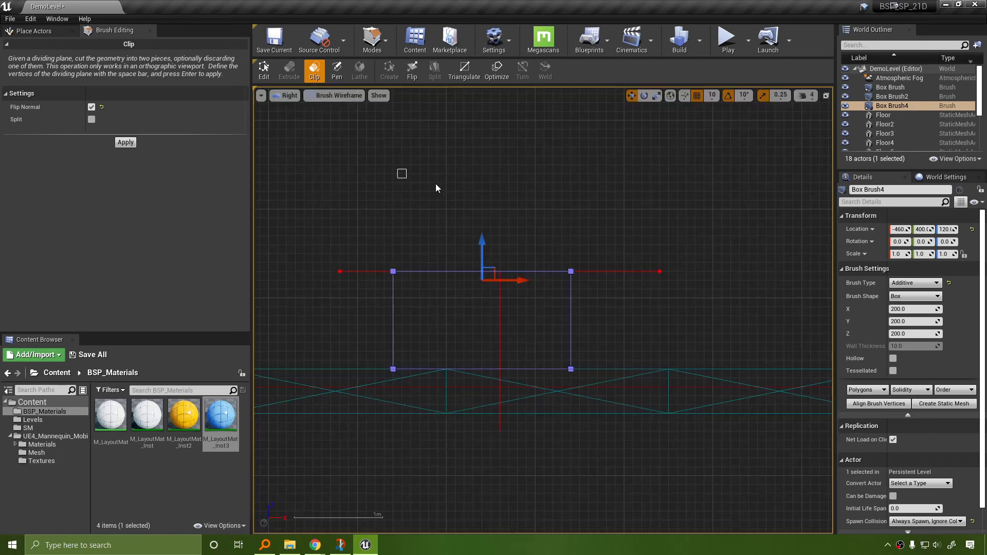
pyautogui.moveTo(529, 200); pyautogui.dragTo(525, 221, button='right')
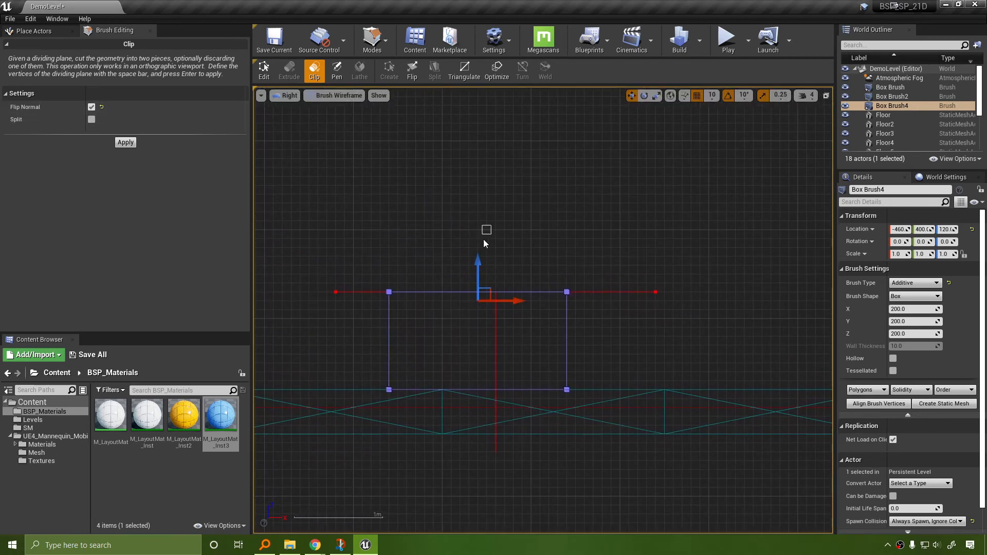
pyautogui.hotkey('ctrl', 'z')
pyautogui.click(91, 107)
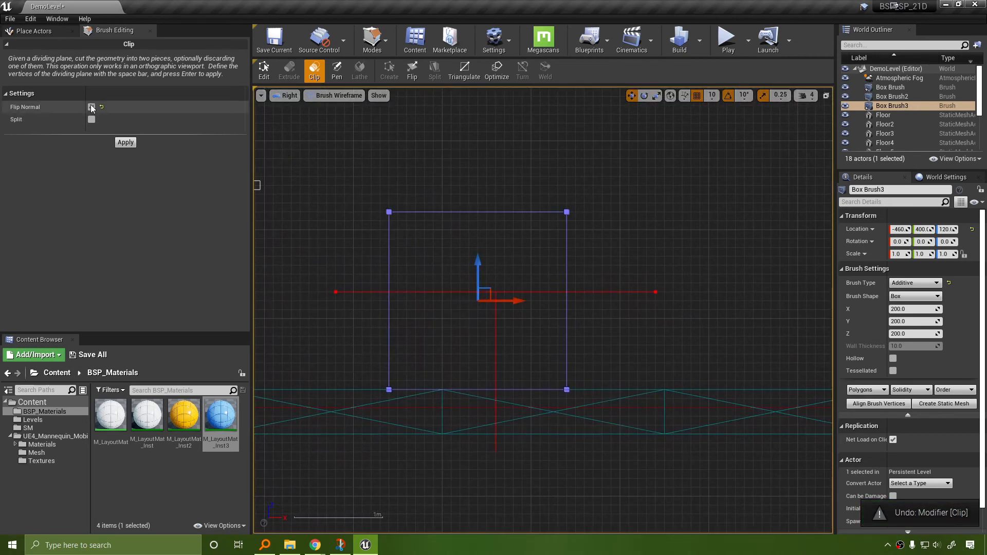
pyautogui.click(126, 142)
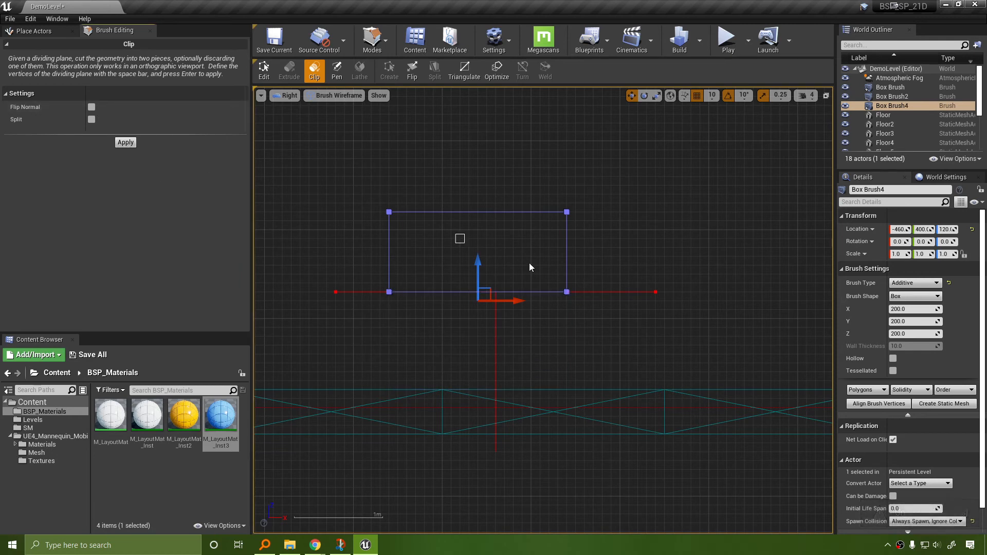
# Undo the last clip and reapply it with Split turned on, cutting the box brush into two separate brushes.
pyautogui.hotkey('ctrl', 'z')
pyautogui.click(92, 119)
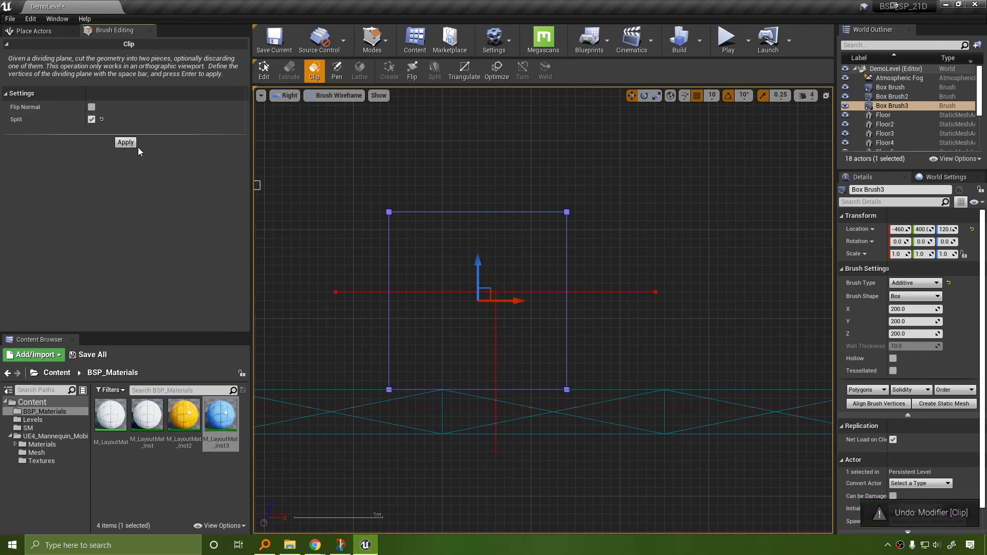
pyautogui.click(125, 142)
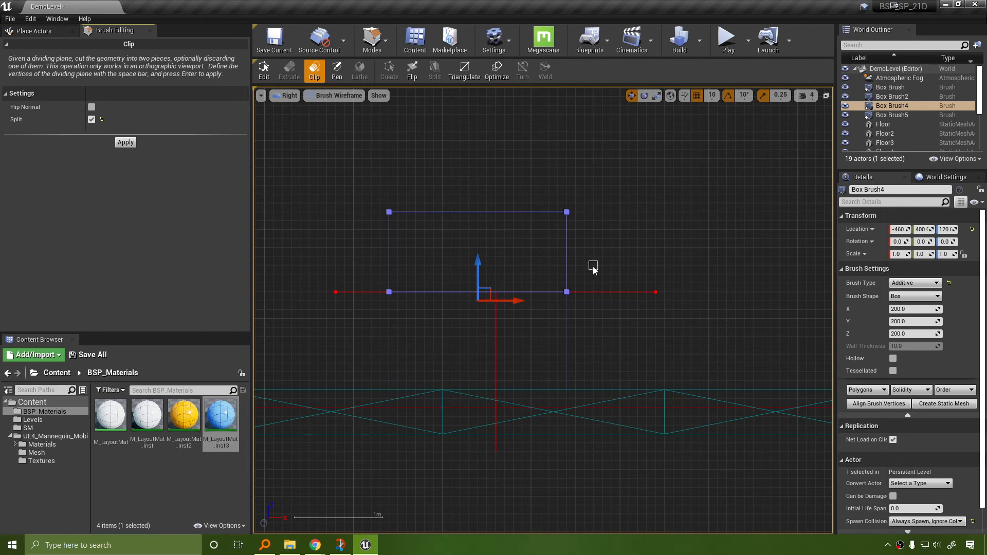
# Undo the split clip and try to apply the clip again from the Front view.
pyautogui.hotkey('ctrl', 'z')
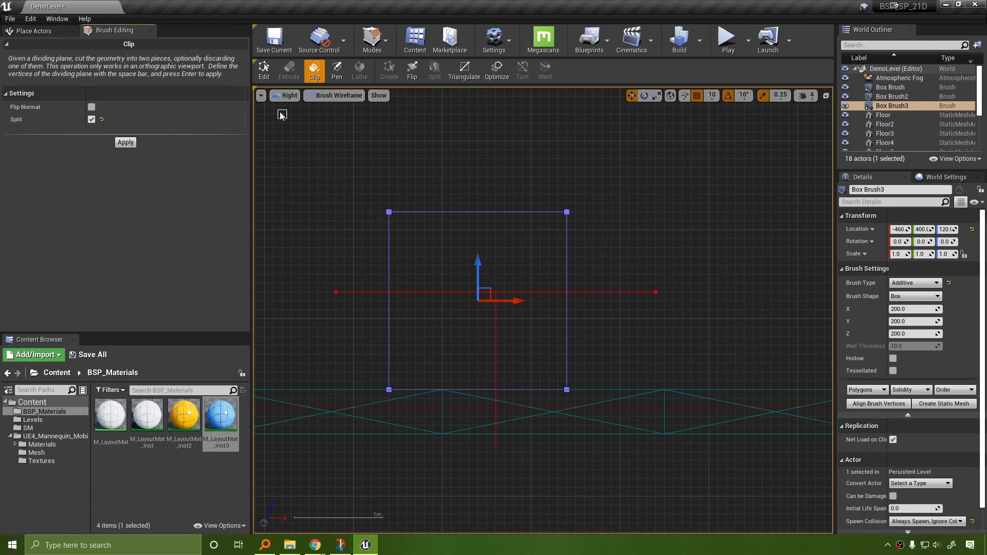
pyautogui.click(284, 96)
pyautogui.click(310, 152)
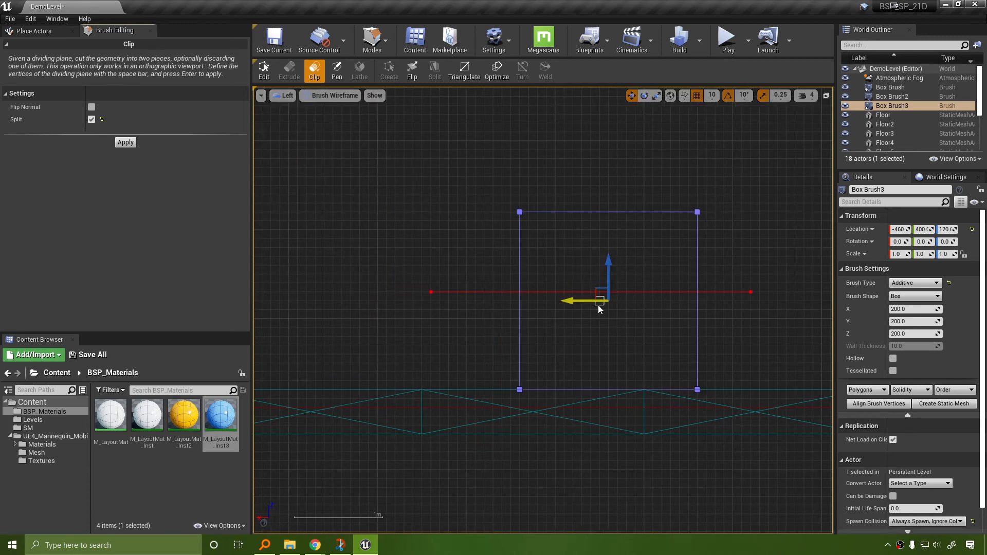
pyautogui.click(285, 96)
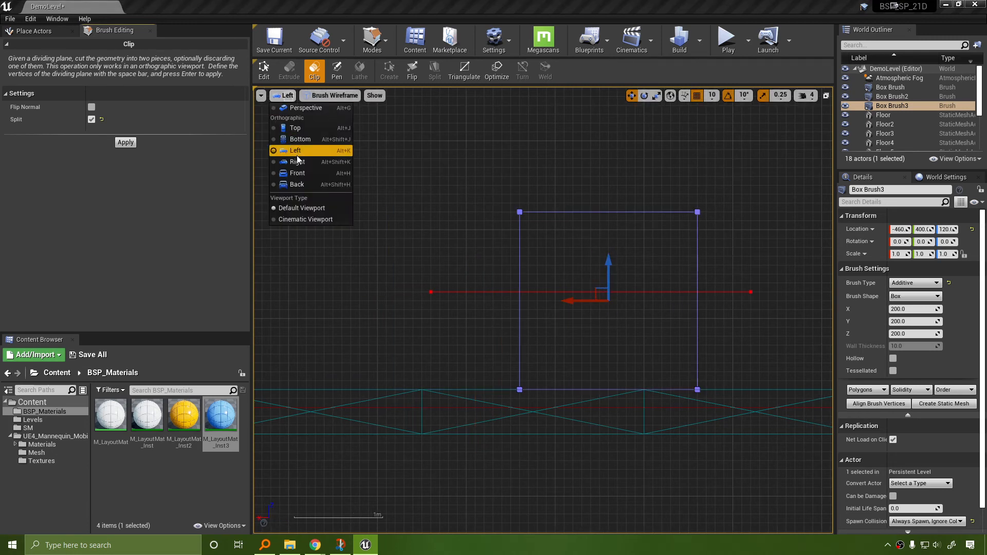
pyautogui.click(300, 173)
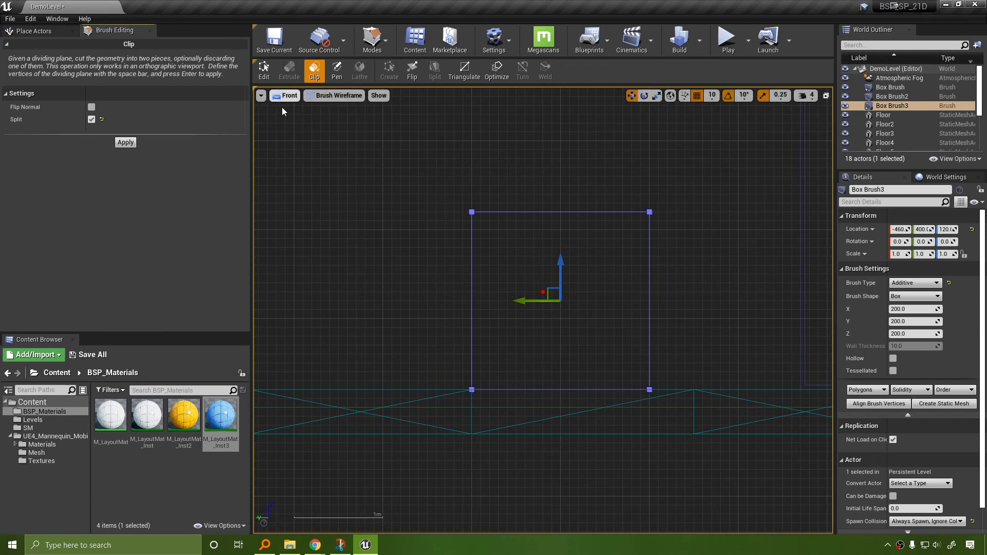
pyautogui.press('Return')
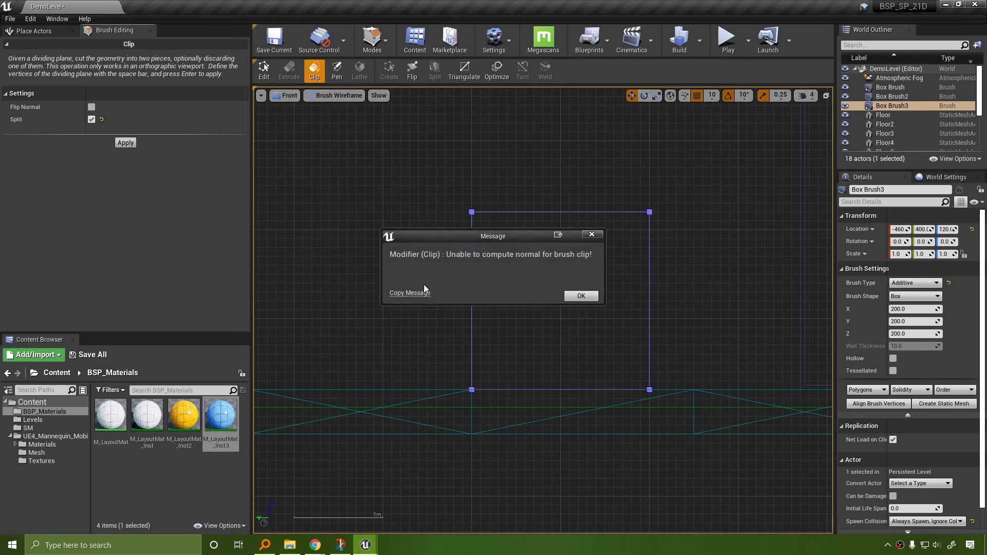
pyautogui.click(583, 297)
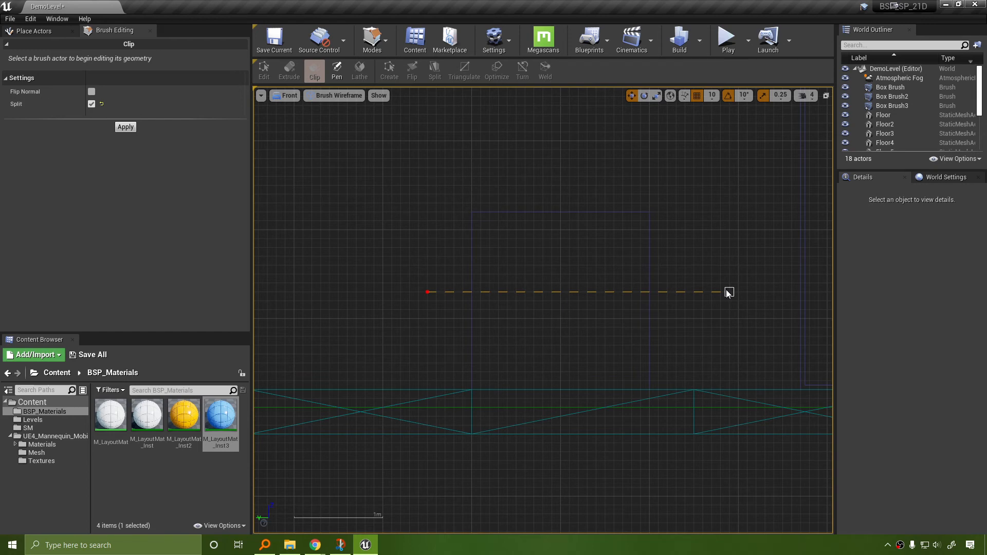
# In the Back view, draw a horizontal clip line across the box brush and apply the clip with Split turned off.
pyautogui.click(290, 96)
pyautogui.click(327, 185)
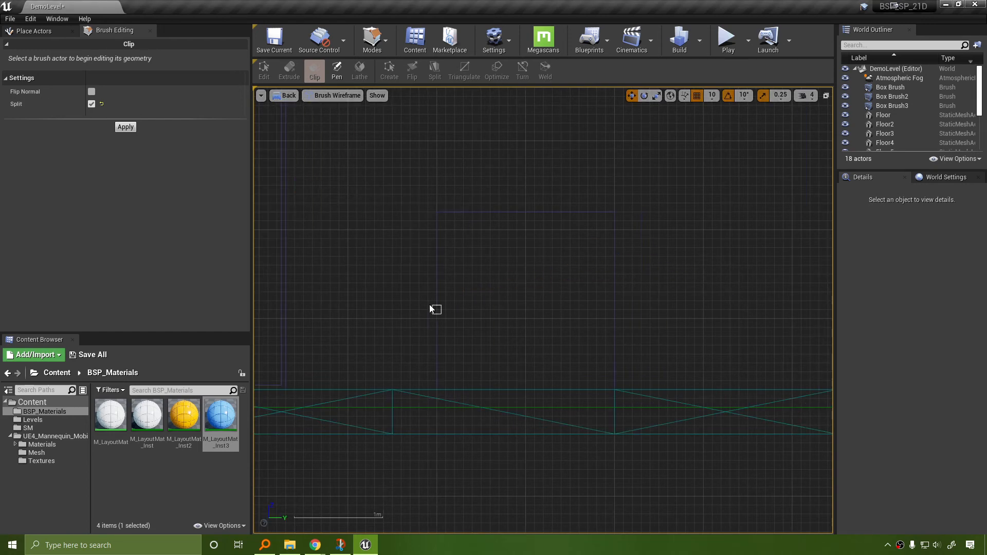
pyautogui.click(384, 293)
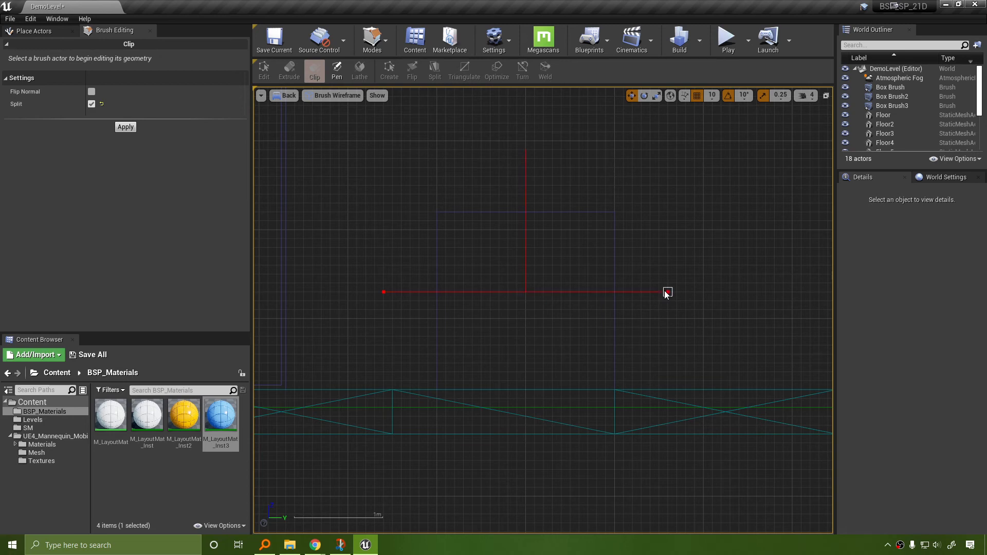
pyautogui.click(560, 211)
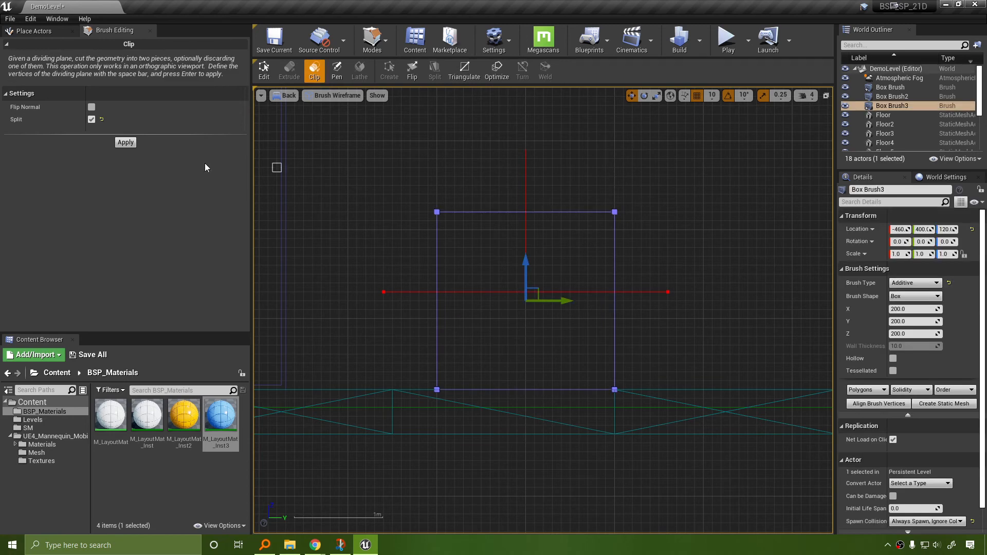
pyautogui.click(92, 119)
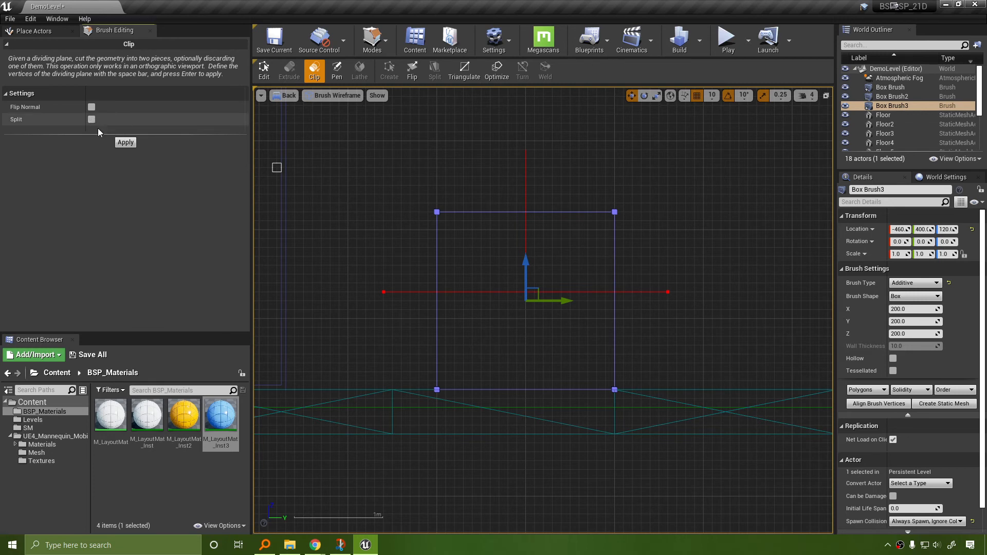
pyautogui.click(125, 142)
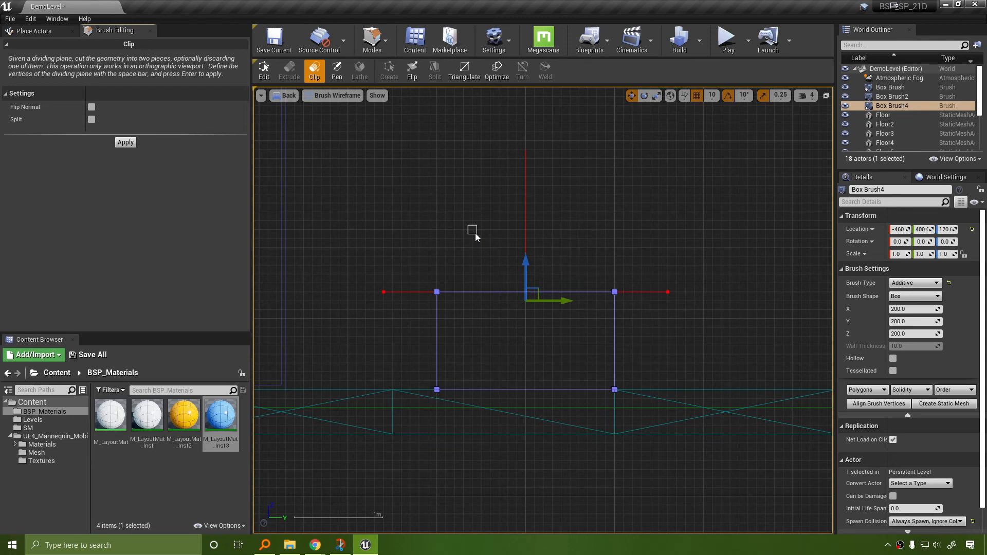
# Draw a closed seven-vertex polygon brush beside the box brush with the Pen tool, using an Extrude Depth of 100.
pyautogui.moveTo(587, 247)
pyautogui.mouseDown(button='right')
pyautogui.moveTo(450, 353)
pyautogui.moveTo(443, 322)
pyautogui.mouseUp(button='right')
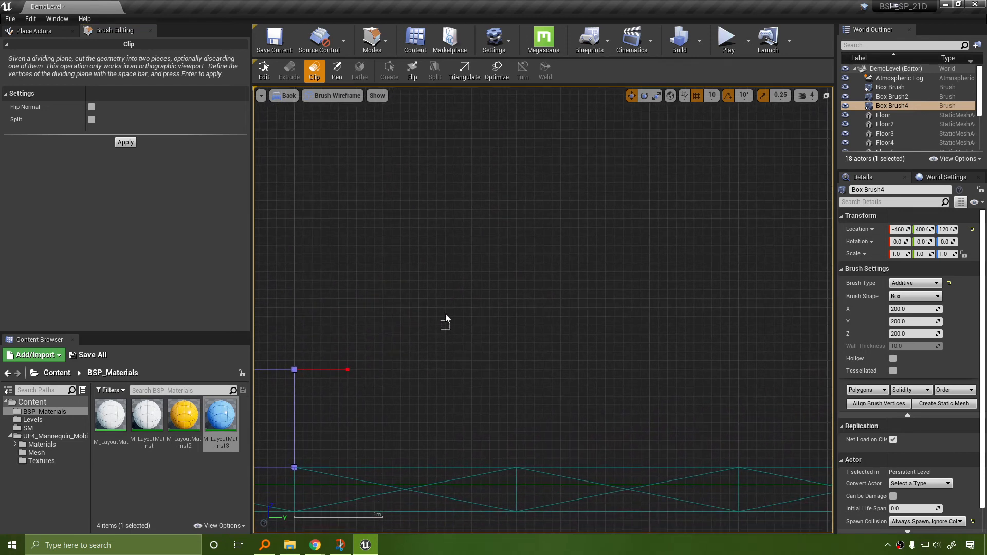
pyautogui.click(337, 69)
pyautogui.click(118, 136)
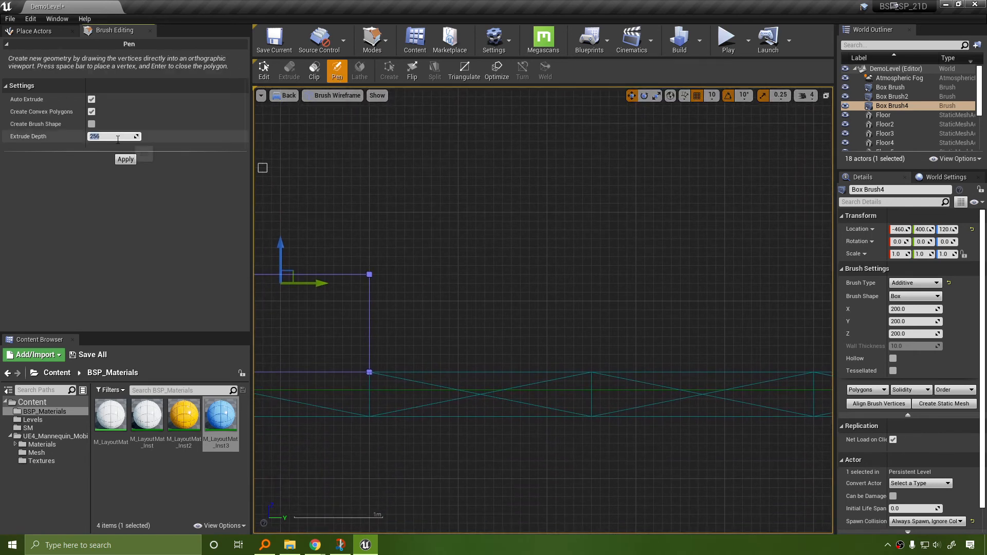
pyautogui.write('100')
pyautogui.press('Return')
pyautogui.moveTo(538, 187)
pyautogui.mouseDown(button='right')
pyautogui.moveTo(473, 170)
pyautogui.moveTo(495, 325)
pyautogui.mouseUp(button='right')
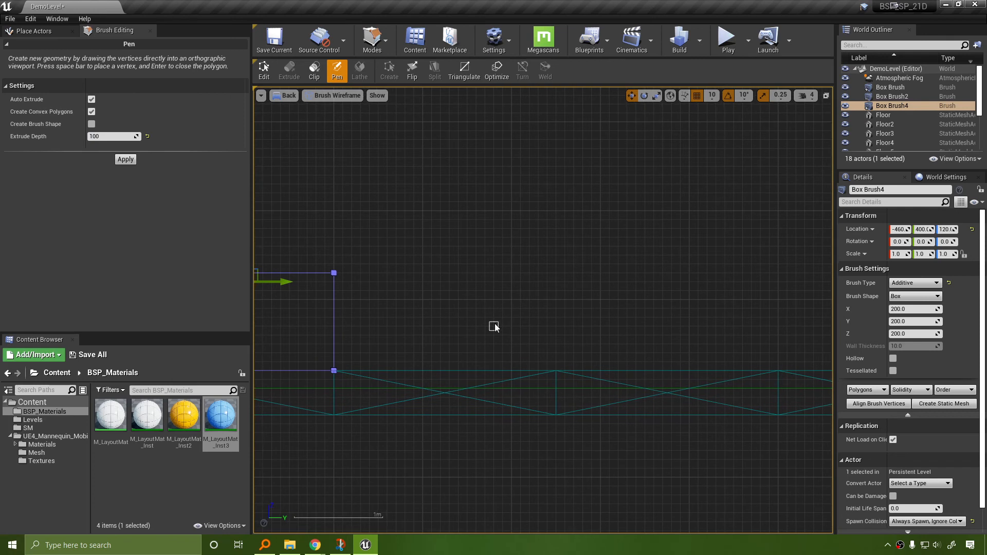
pyautogui.click(458, 353)
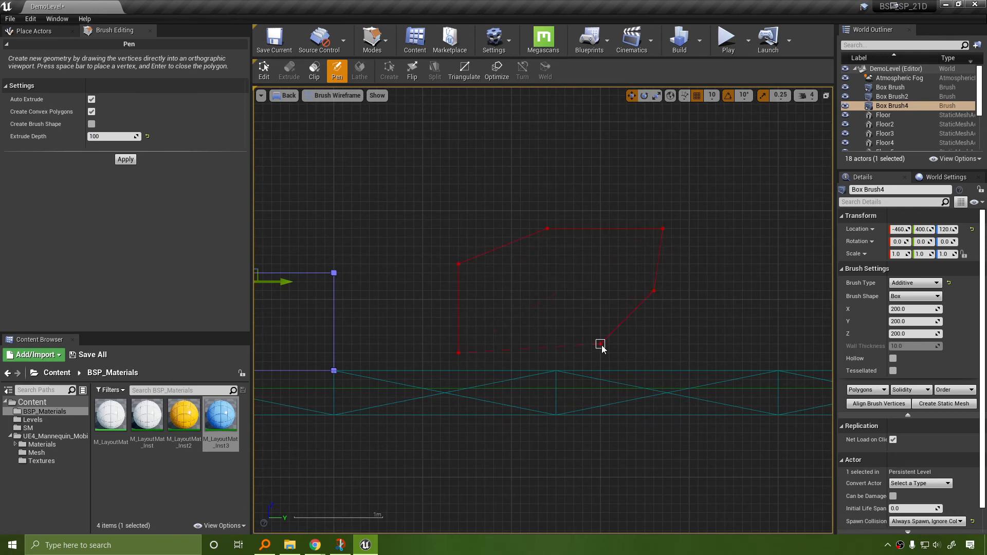
pyautogui.click(457, 354)
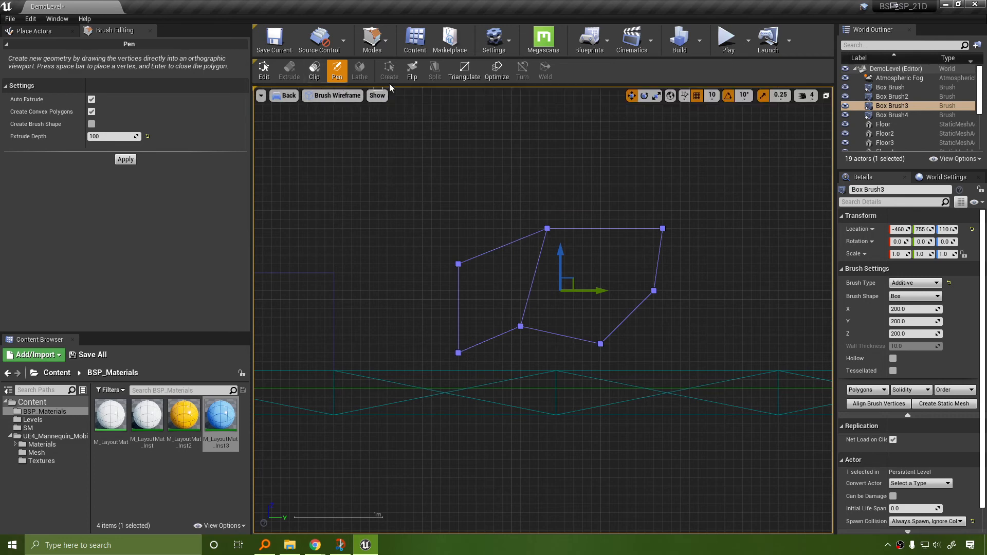
# Examine the pen-drawn brush and the house in the Perspective view, with the geometry actors listed.
pyautogui.click(277, 97)
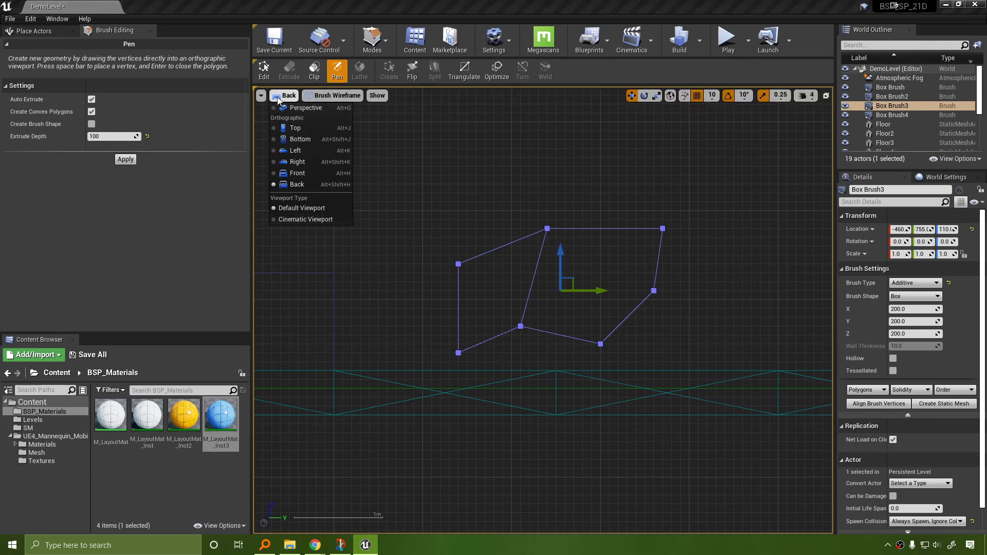
pyautogui.click(288, 104)
pyautogui.moveTo(637, 255)
pyautogui.mouseDown(button='right')
pyautogui.moveTo(720, 288)
pyautogui.moveTo(704, 280)
pyautogui.moveTo(714, 257)
pyautogui.moveTo(580, 227)
pyautogui.moveTo(632, 213)
pyautogui.moveTo(580, 216)
pyautogui.moveTo(627, 209)
pyautogui.moveTo(489, 205)
pyautogui.moveTo(586, 208)
pyautogui.moveTo(514, 211)
pyautogui.moveTo(524, 213)
pyautogui.moveTo(525, 242)
pyautogui.moveTo(529, 227)
pyautogui.moveTo(514, 216)
pyautogui.moveTo(524, 205)
pyautogui.moveTo(524, 221)
pyautogui.moveTo(555, 211)
pyautogui.moveTo(509, 216)
pyautogui.moveTo(534, 213)
pyautogui.mouseUp(button='right')
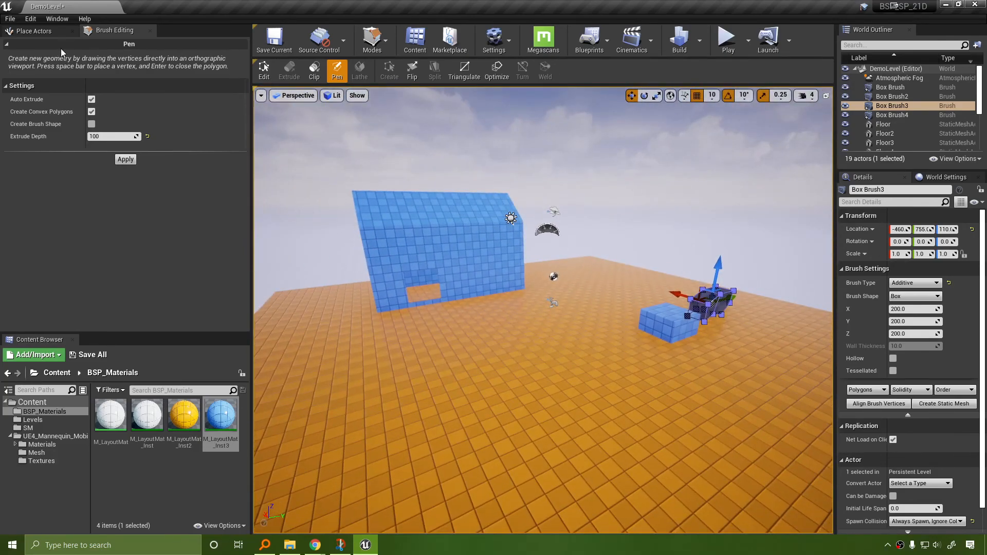
pyautogui.click(34, 31)
pyautogui.moveTo(550, 370); pyautogui.dragTo(578, 371, button='right')
pyautogui.moveTo(748, 361); pyautogui.dragTo(685, 348, button='right')
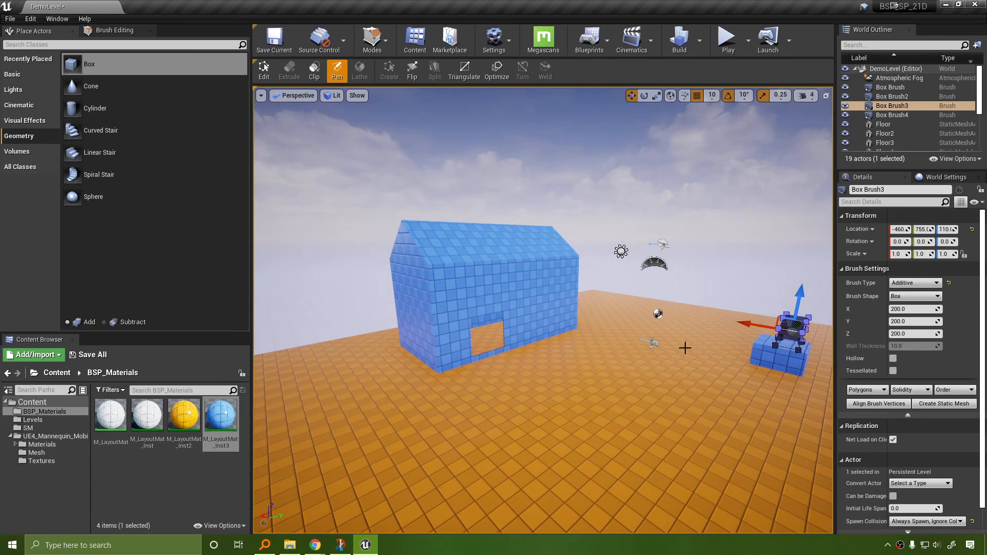
pyautogui.moveTo(636, 399); pyautogui.dragTo(636, 400, button='right')
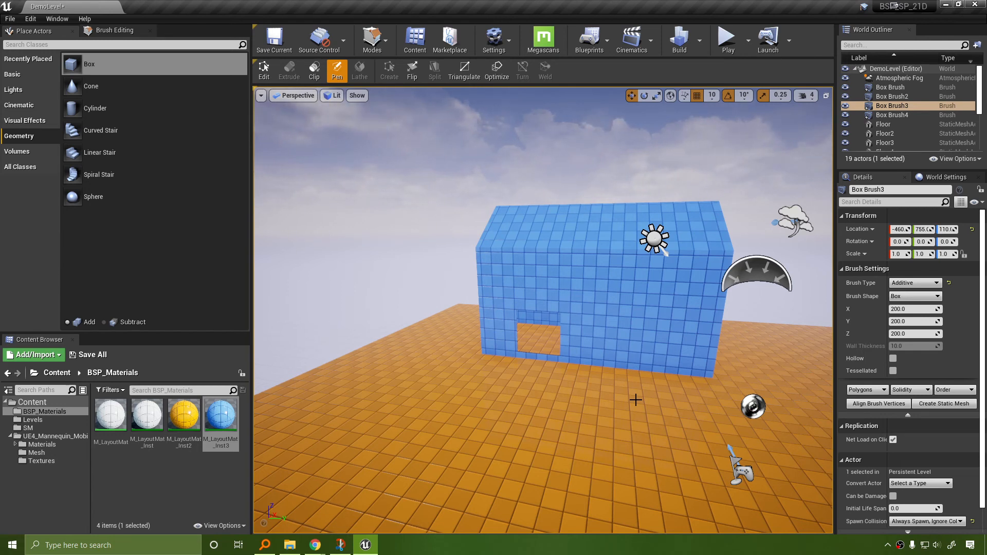
# Select the clipped box brush and raise it above the floor.
pyautogui.click(295, 95)
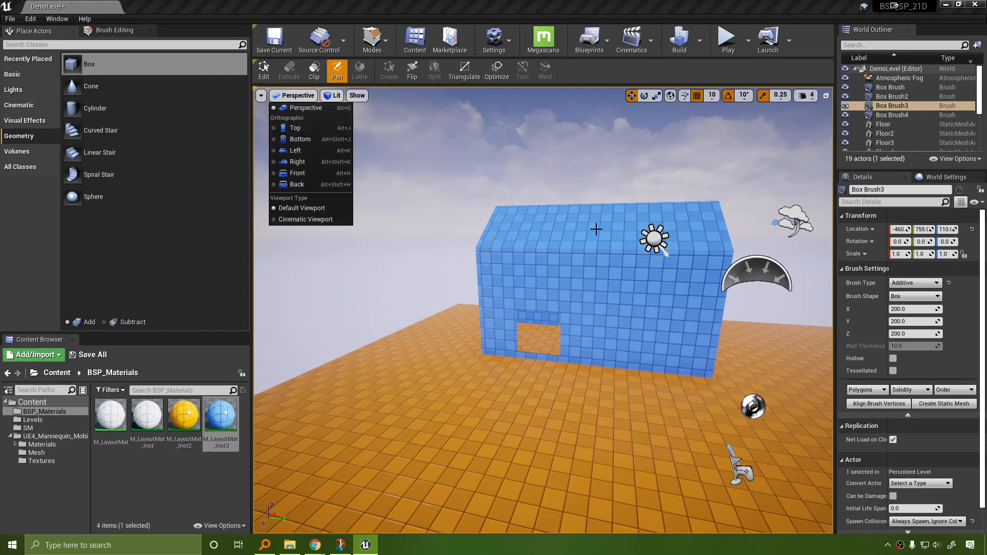
pyautogui.moveTo(509, 261)
pyautogui.mouseDown(button='right')
pyautogui.moveTo(576, 288)
pyautogui.moveTo(761, 295)
pyautogui.moveTo(606, 261)
pyautogui.moveTo(760, 227)
pyautogui.moveTo(730, 247)
pyautogui.moveTo(544, 304)
pyautogui.mouseUp(button='right')
pyautogui.click(544, 303)
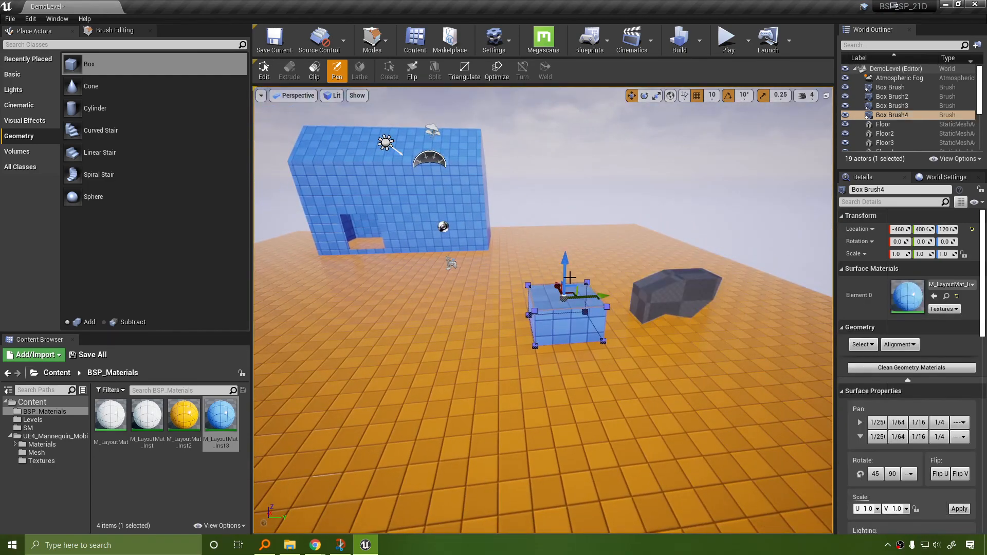
pyautogui.moveTo(567, 270); pyautogui.dragTo(566, 223)
# Select the house's box brush and frame it in the Back view.
pyautogui.moveTo(595, 351)
pyautogui.mouseDown(button='right')
pyautogui.moveTo(549, 347)
pyautogui.moveTo(529, 301)
pyautogui.moveTo(501, 298)
pyautogui.mouseUp(button='right')
pyautogui.scroll(5, 595, 351)
pyautogui.click(595, 351)
pyautogui.scroll(4, 565, 319)
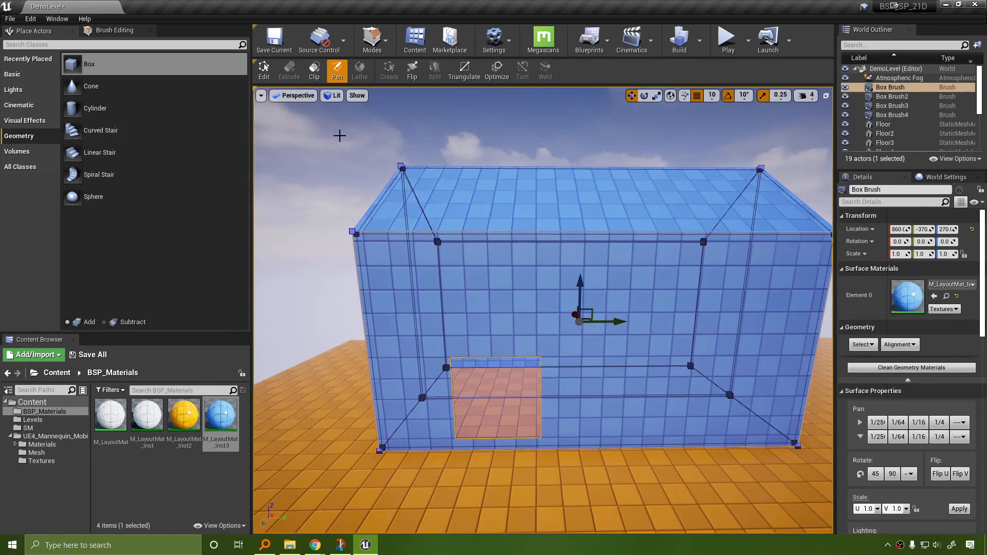
pyautogui.click(279, 98)
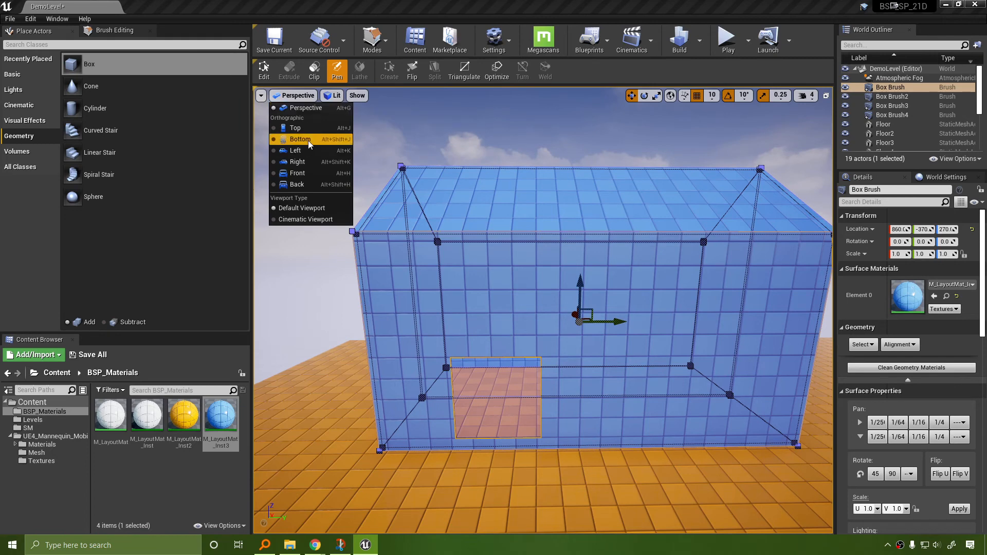
pyautogui.click(373, 48)
pyautogui.click(373, 47)
pyautogui.click(292, 96)
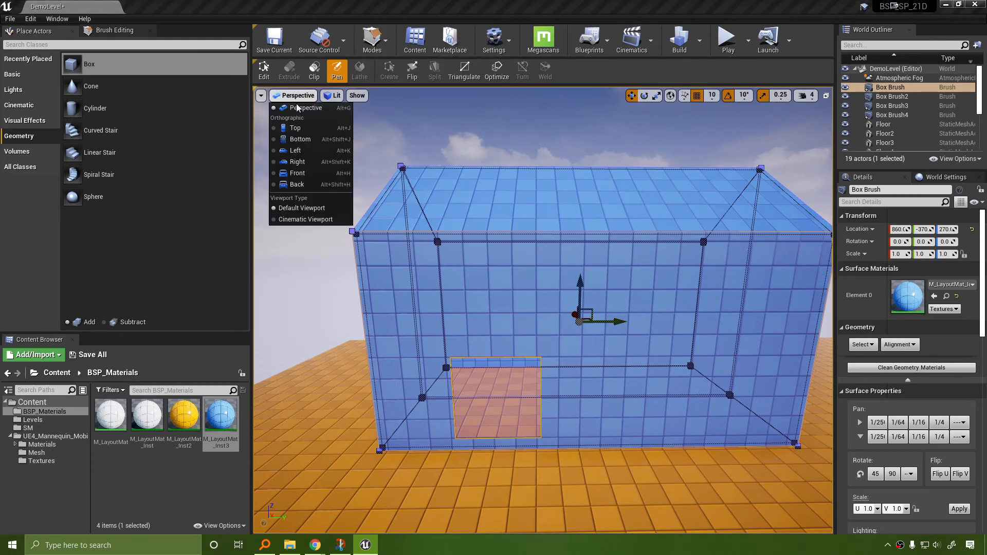
pyautogui.click(308, 184)
pyautogui.scroll(5, 591, 332)
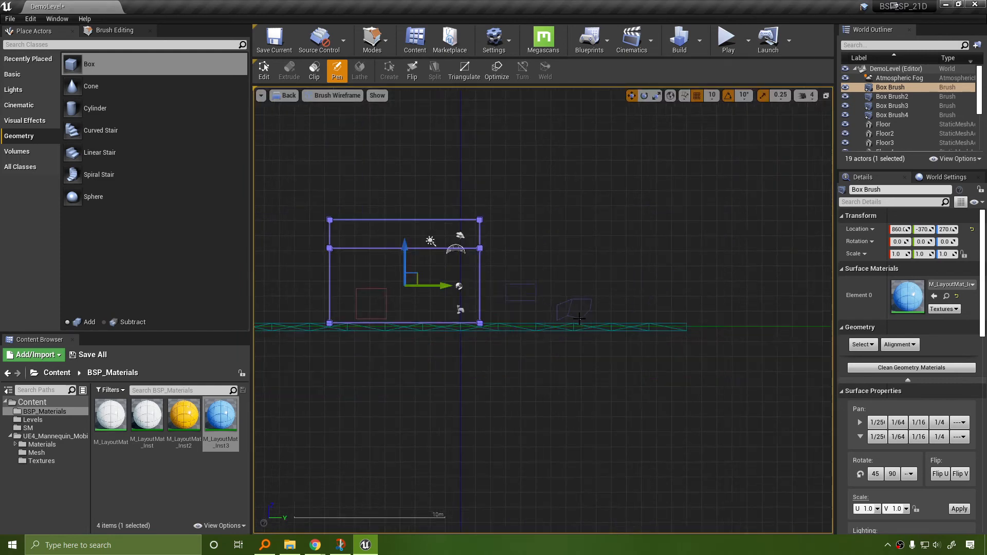
pyautogui.moveTo(594, 334); pyautogui.dragTo(674, 335, button='right')
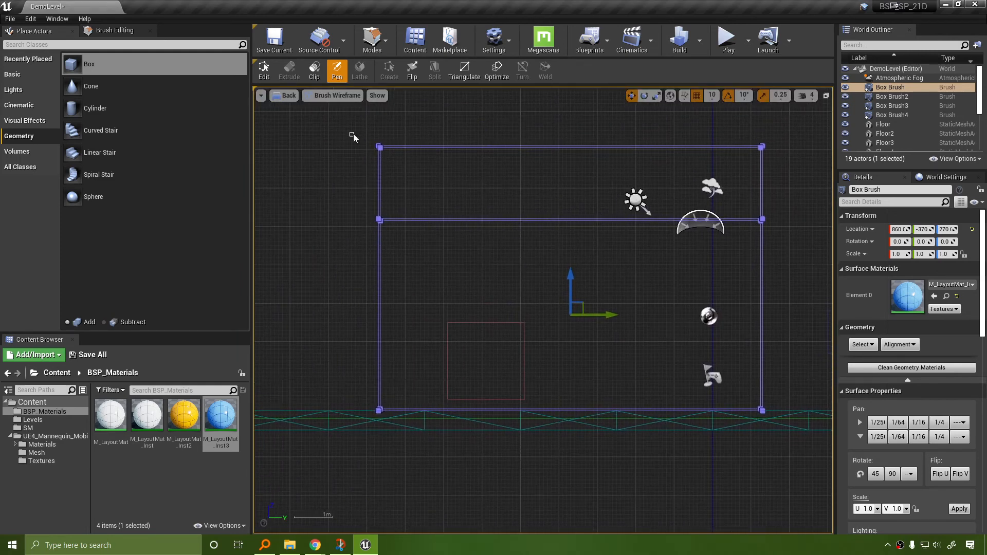
# Clip the house brush along a near-horizontal line through its lower walls with Flip Normal on, keeping the upper piece.
pyautogui.click(314, 71)
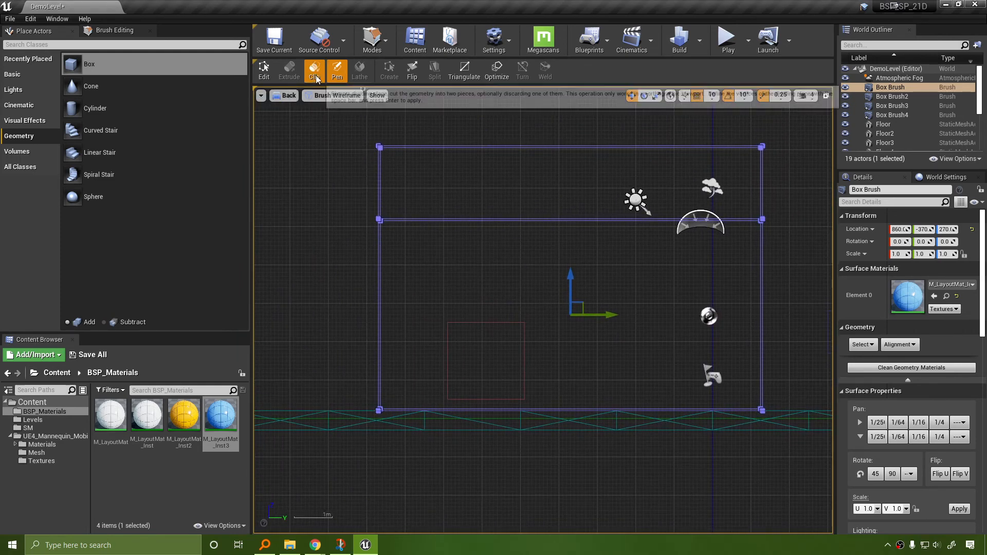
pyautogui.click(360, 285)
pyautogui.click(343, 285)
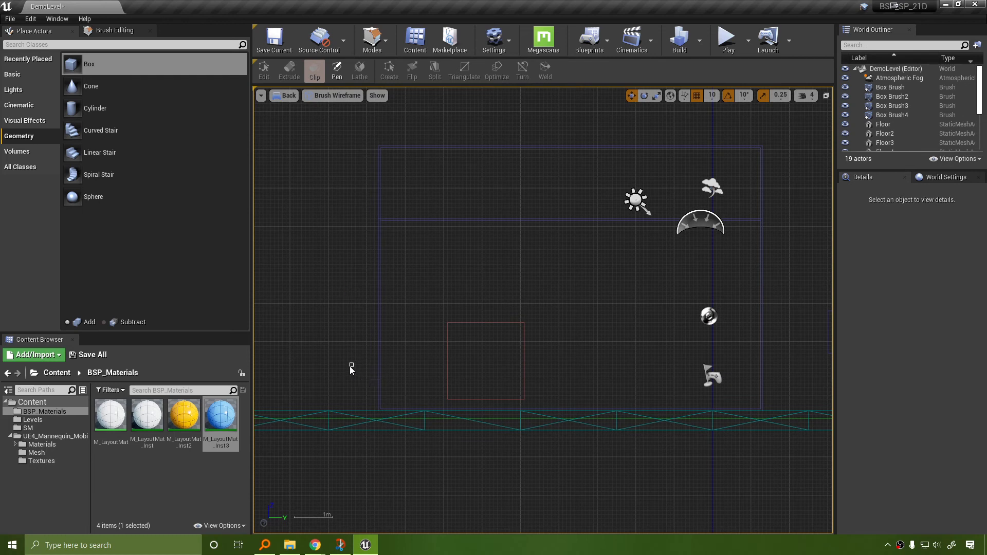
pyautogui.click(801, 368)
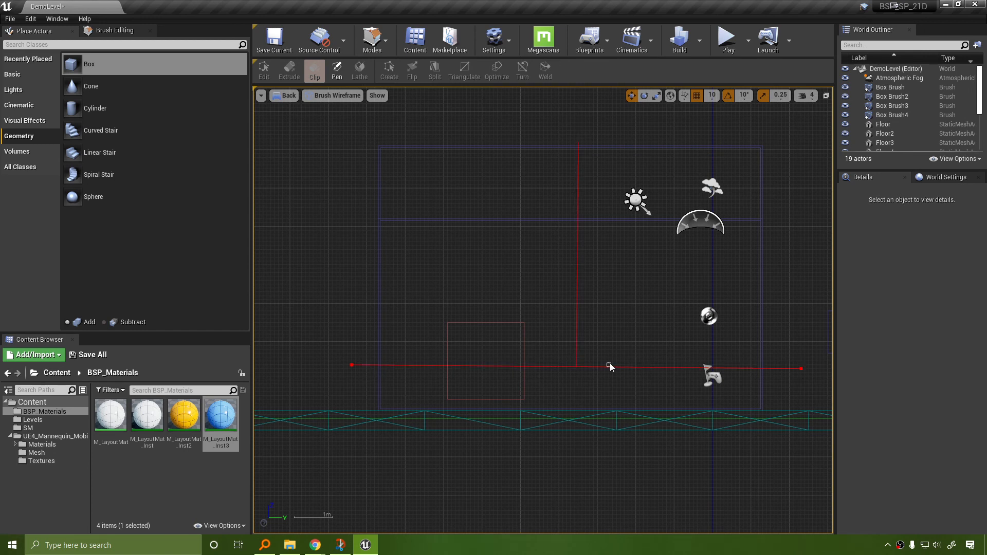
pyautogui.click(115, 32)
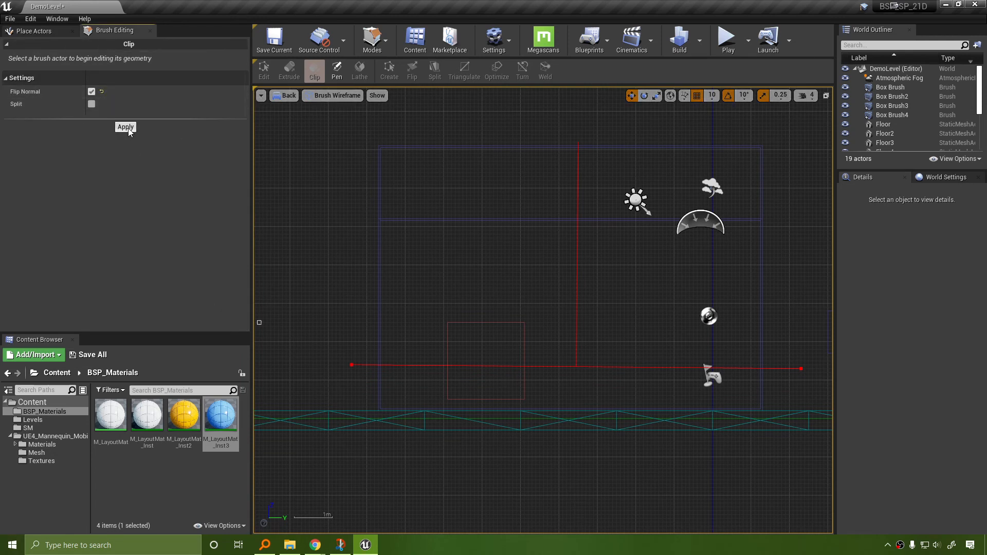
pyautogui.click(442, 145)
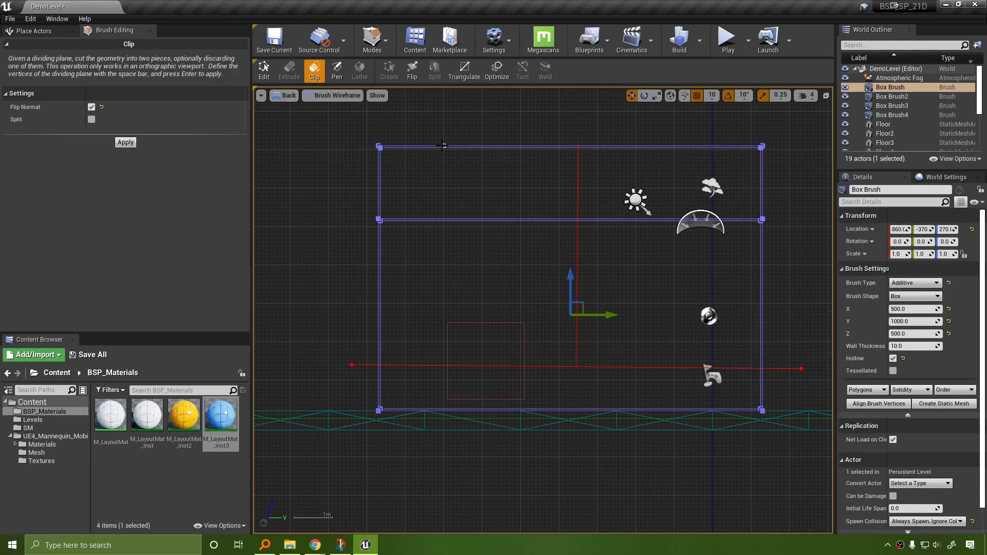
pyautogui.click(126, 145)
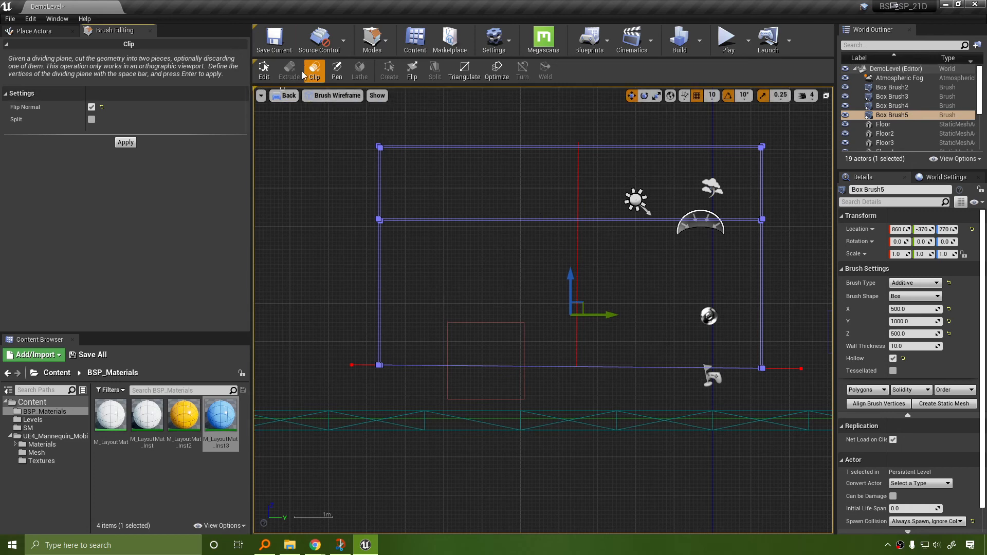
# Switch to the Perspective view, frame the clipped house brush and lower it toward the floor.
pyautogui.click(284, 95)
pyautogui.click(290, 108)
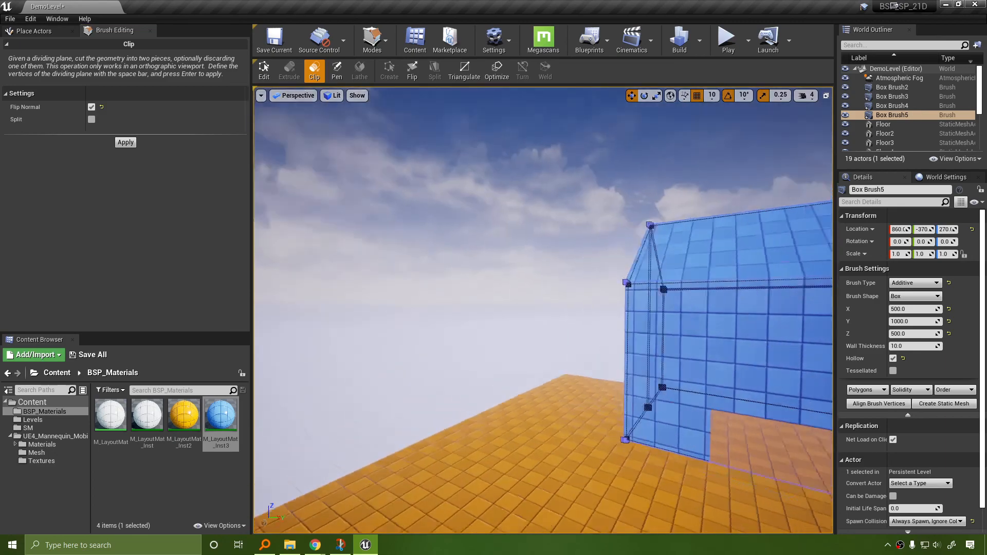
pyautogui.moveTo(514, 287); pyautogui.dragTo(545, 350, button='right')
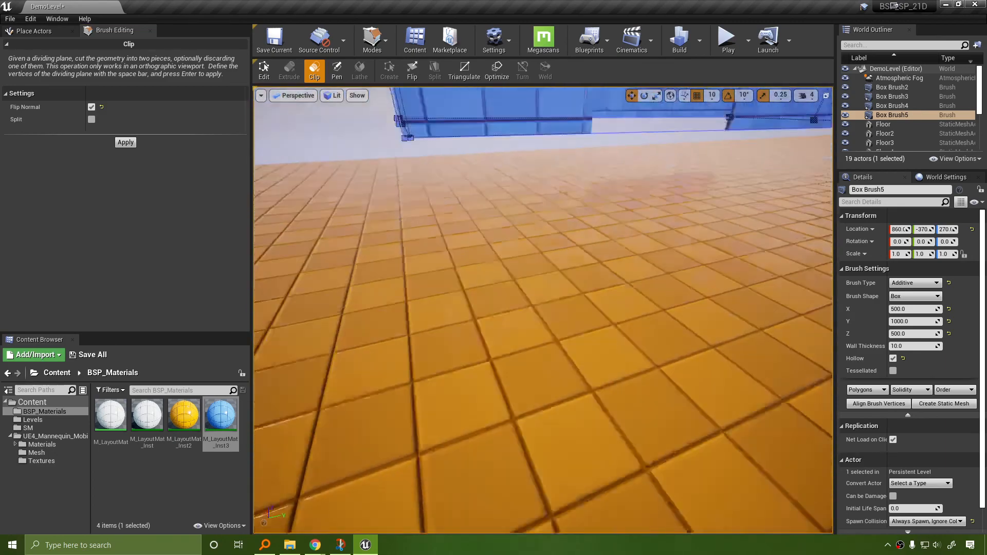
pyautogui.press('f')
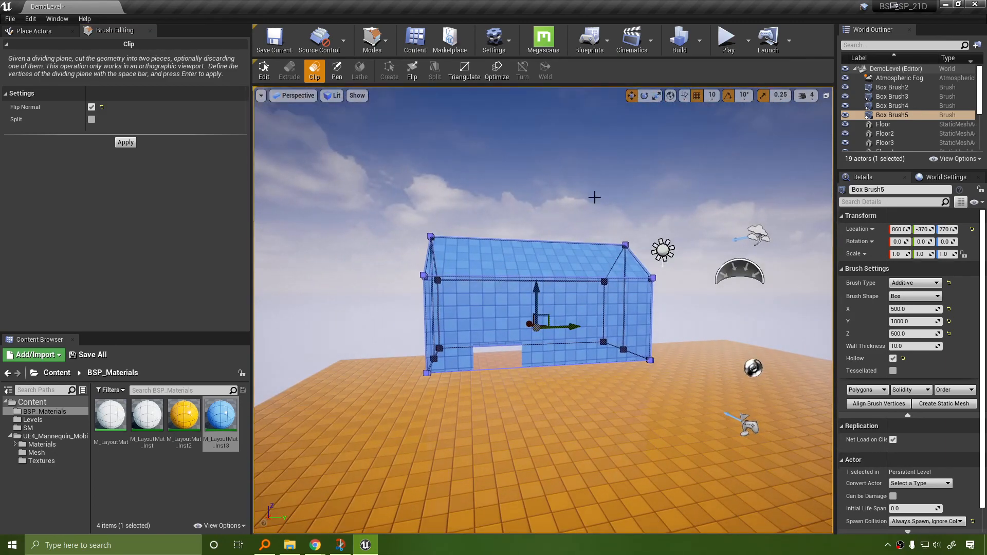
pyautogui.click(594, 197)
pyautogui.click(608, 269)
pyautogui.click(610, 287)
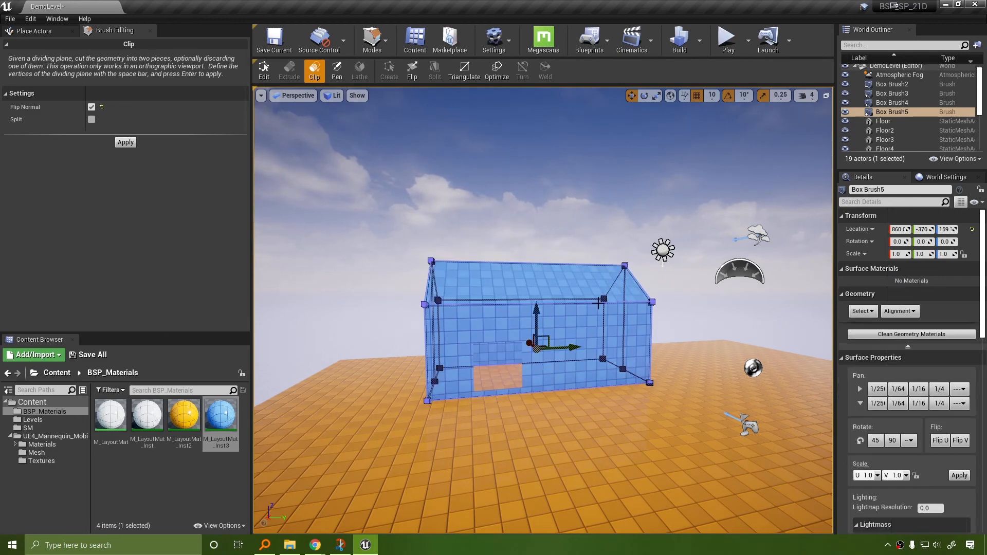
# Raise the house brush well above the floor and view it from the side.
pyautogui.moveTo(598, 303)
pyautogui.mouseDown(button='right')
pyautogui.moveTo(588, 314)
pyautogui.moveTo(604, 271)
pyautogui.mouseUp(button='right')
pyautogui.press('w')
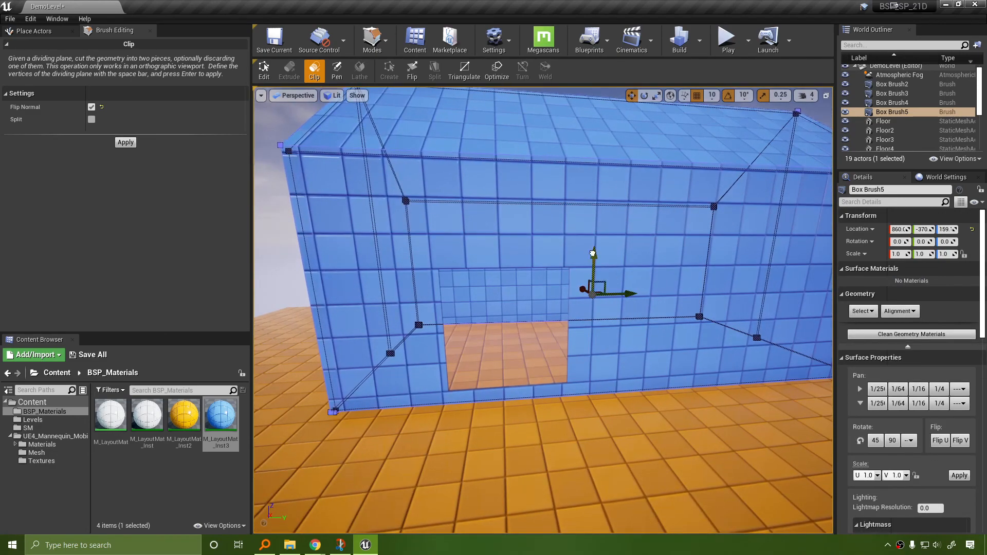
pyautogui.moveTo(592, 254)
pyautogui.mouseDown()
pyautogui.moveTo(597, 175)
pyautogui.moveTo(602, 280)
pyautogui.moveTo(603, 133)
pyautogui.mouseUp()
pyautogui.press('s')
pyautogui.moveTo(639, 220); pyautogui.dragTo(724, 220, button='right')
pyautogui.press('a')
pyautogui.click(569, 329)
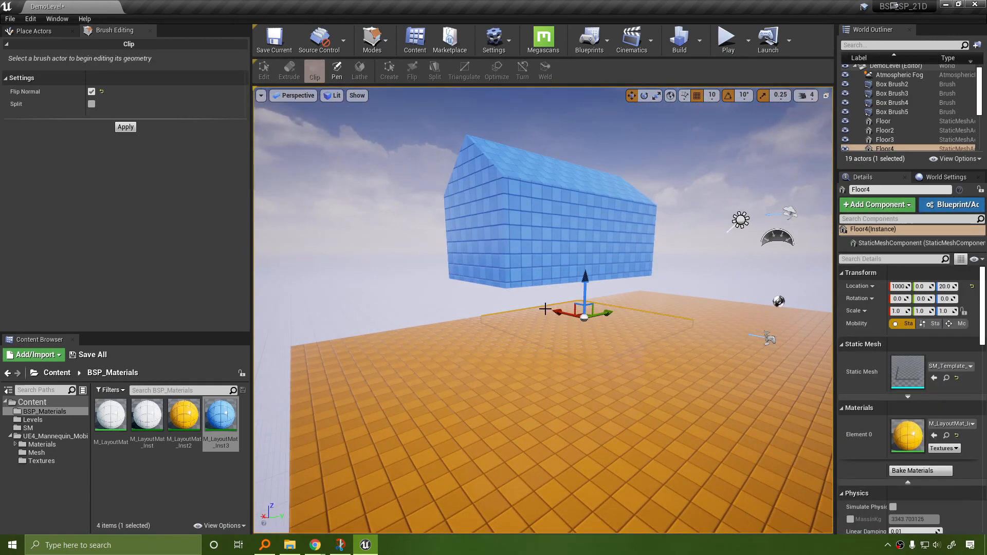
# Select the raised house brush, lower it onto the floor and pick its front wall face in Edit mode.
pyautogui.click(540, 233)
pyautogui.moveTo(558, 185)
pyautogui.mouseDown()
pyautogui.moveTo(564, 204)
pyautogui.moveTo(546, 273)
pyautogui.mouseUp()
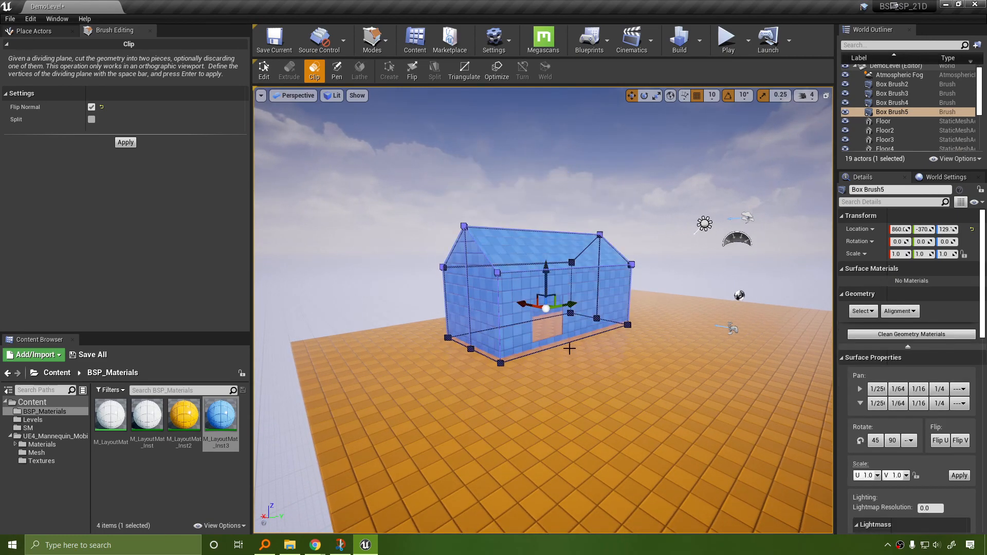
pyautogui.click(548, 332)
pyautogui.moveTo(588, 346); pyautogui.dragTo(519, 353, button='right')
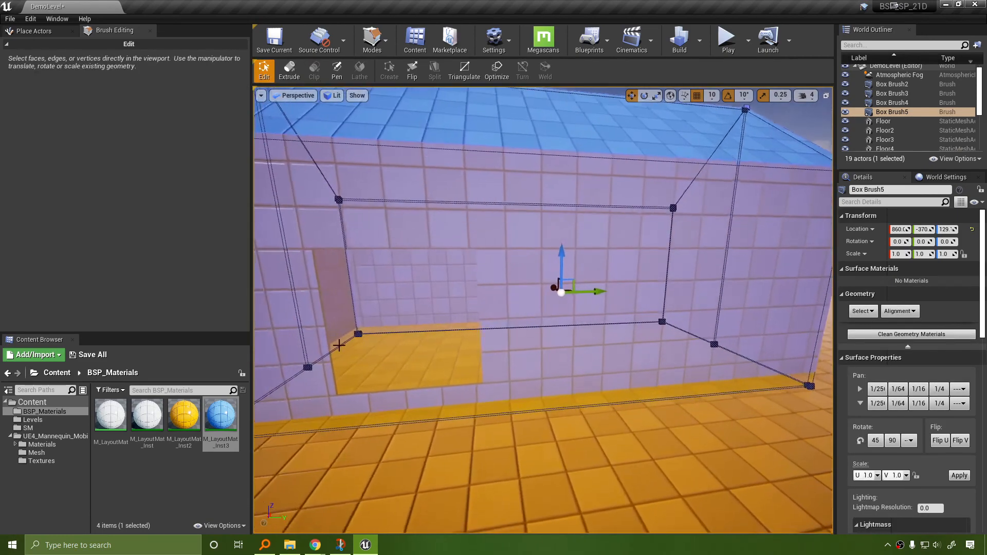
pyautogui.click(334, 347)
pyautogui.click(325, 340)
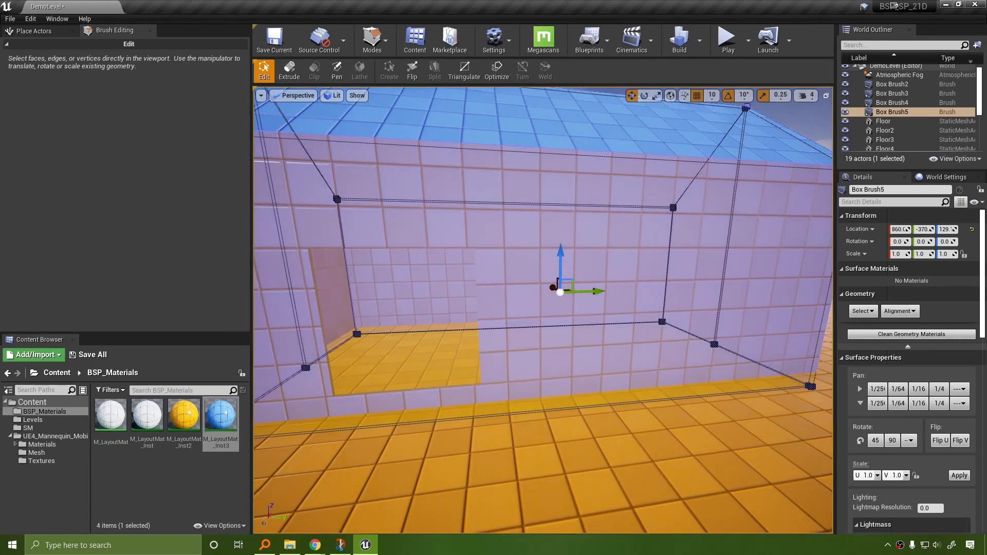
pyautogui.moveTo(399, 392); pyautogui.dragTo(457, 392, button='right')
# Step through the box brushes in the actor list, ending on the subtractive Box Brush2, and survey the geometry in the level.
pyautogui.click(907, 104)
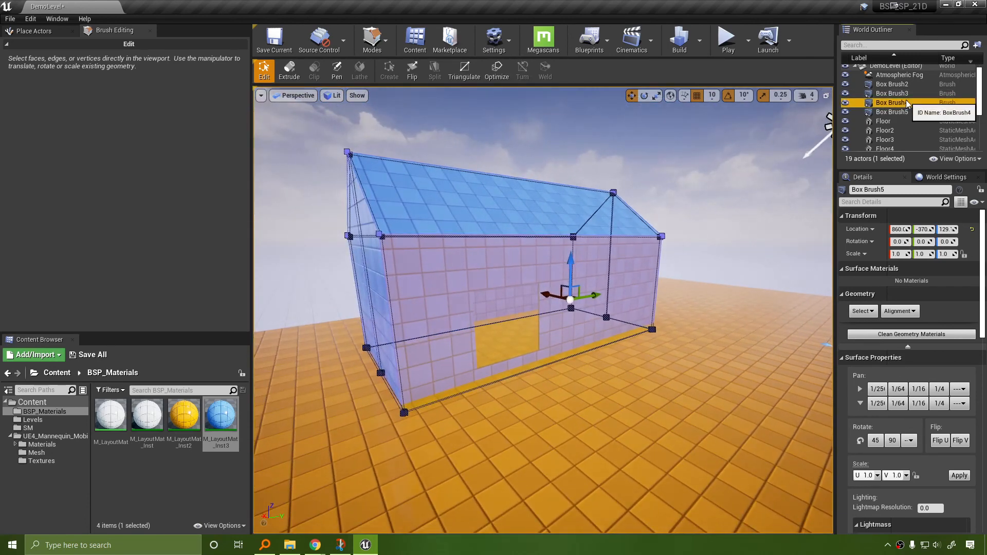
pyautogui.click(901, 95)
pyautogui.click(899, 86)
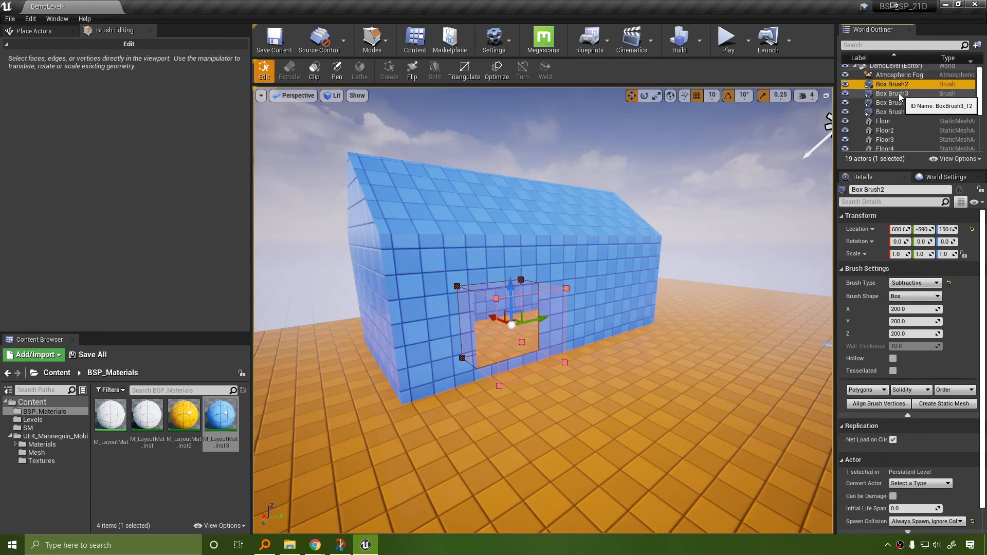
pyautogui.press('Down')
pyautogui.press('Down')
pyautogui.press('Down')
pyautogui.press('Up')
pyautogui.press('Up')
pyautogui.press('Up')
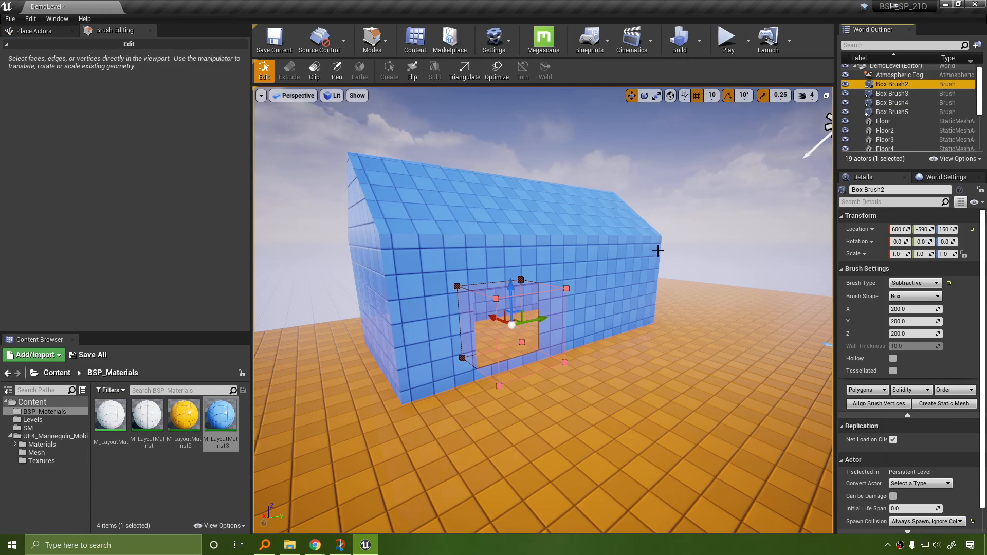
pyautogui.moveTo(657, 251); pyautogui.dragTo(617, 239, button='right')
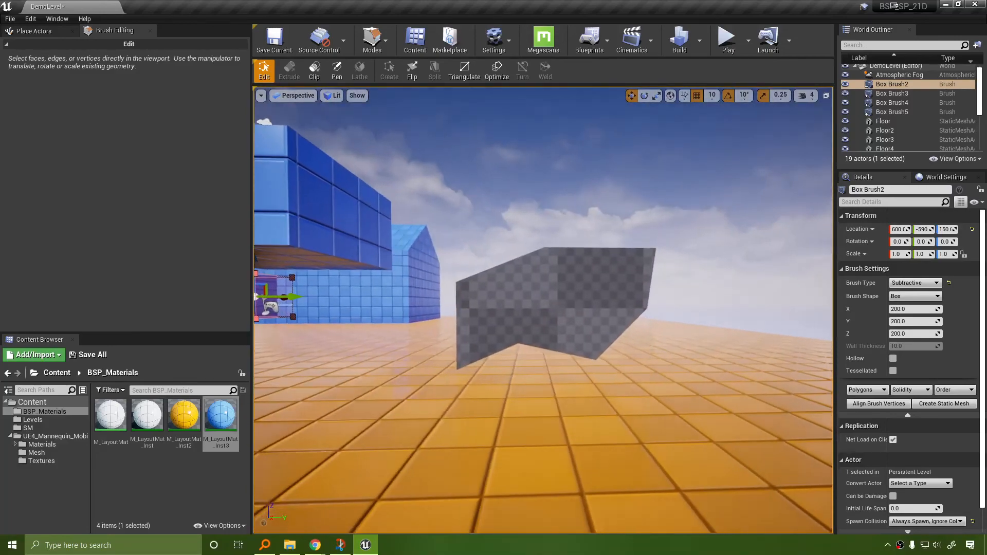
pyautogui.moveTo(550, 270); pyautogui.dragTo(534, 309, button='right')
pyautogui.moveTo(646, 377)
pyautogui.mouseDown(button='right')
pyautogui.moveTo(643, 360)
pyautogui.moveTo(646, 377)
pyautogui.mouseUp(button='right')
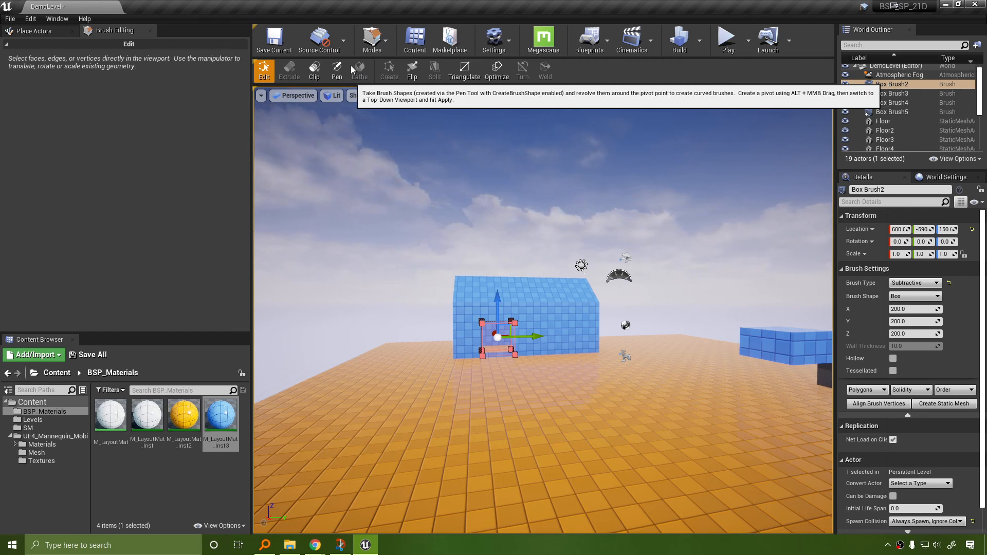
# Open the plugin browser and search for "modeling".
pyautogui.click(493, 40)
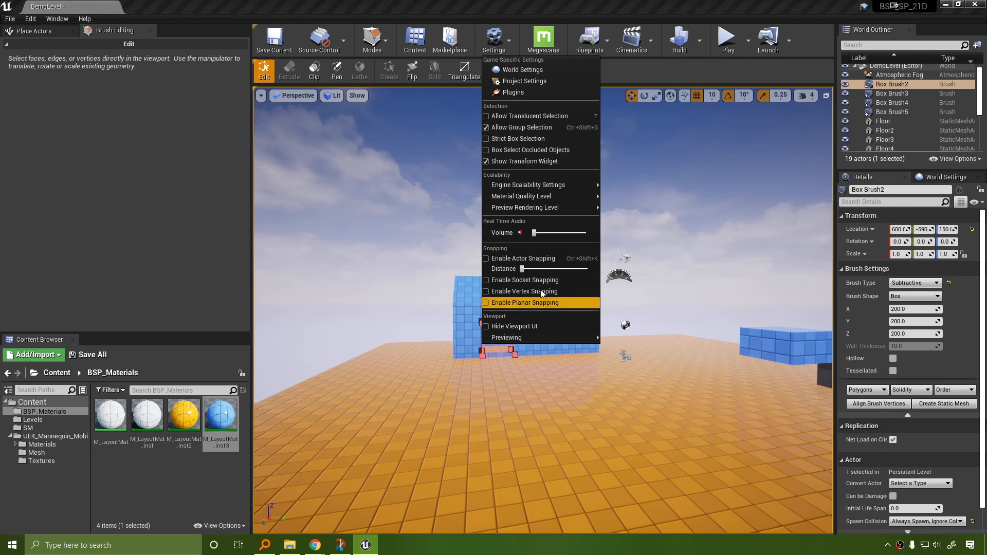
pyautogui.click(538, 92)
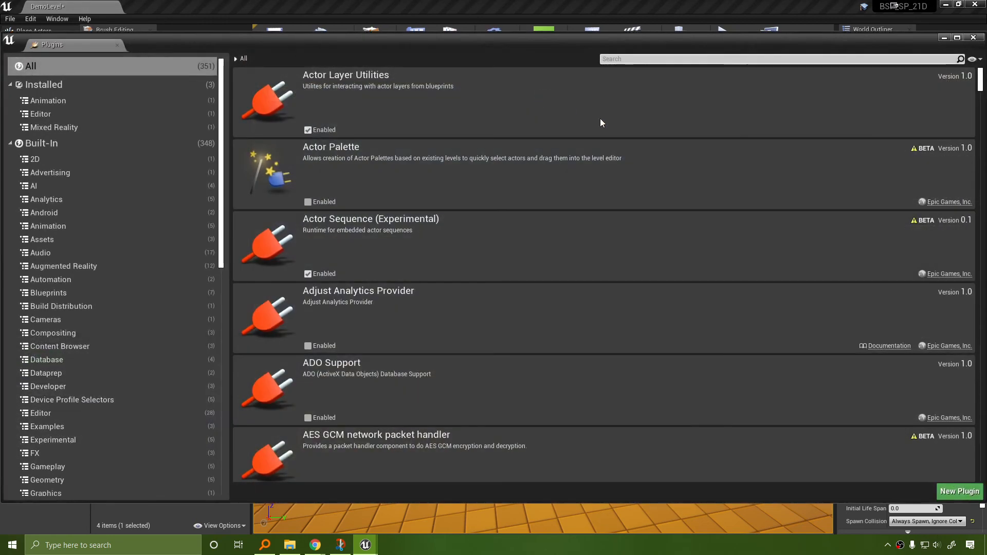
pyautogui.click(664, 59)
pyautogui.write('model')
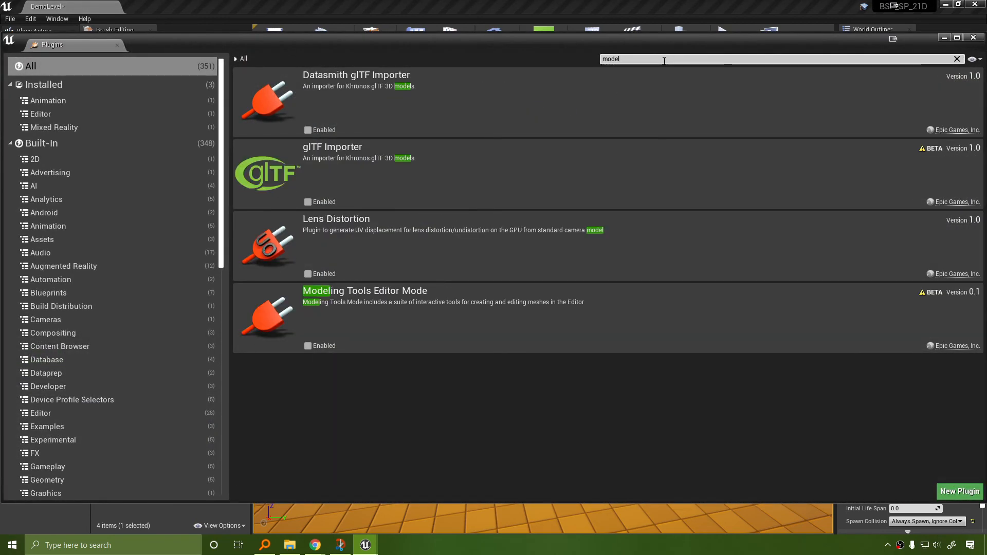
pyautogui.write('ing')
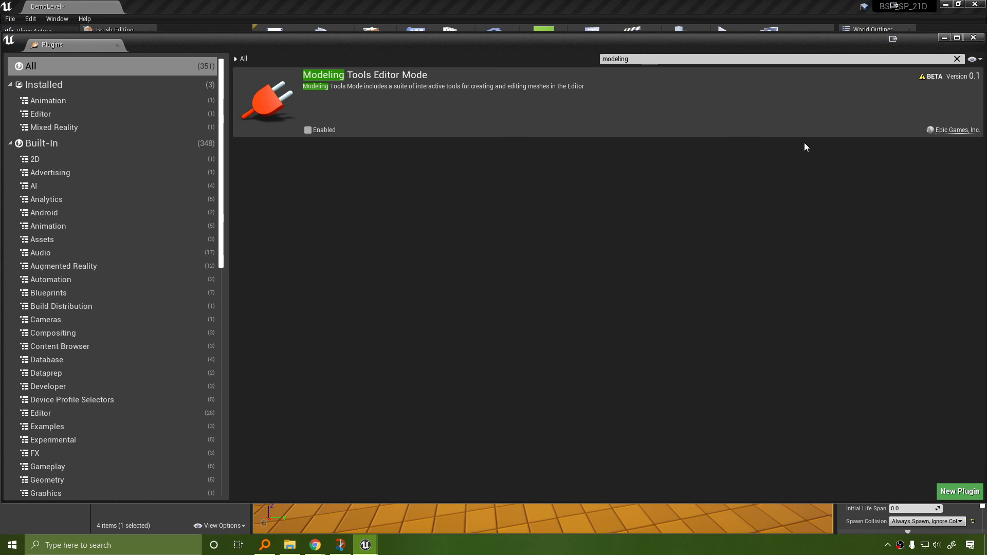
# Search the plugins for "landmass" and close the plugin browser.
pyautogui.click(637, 59)
pyautogui.write('landma')
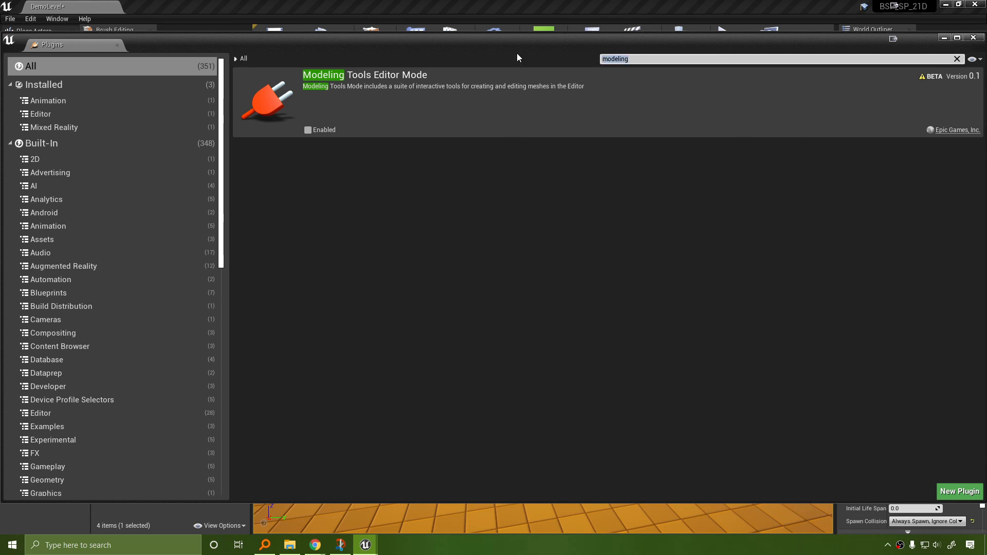
pyautogui.write('s')
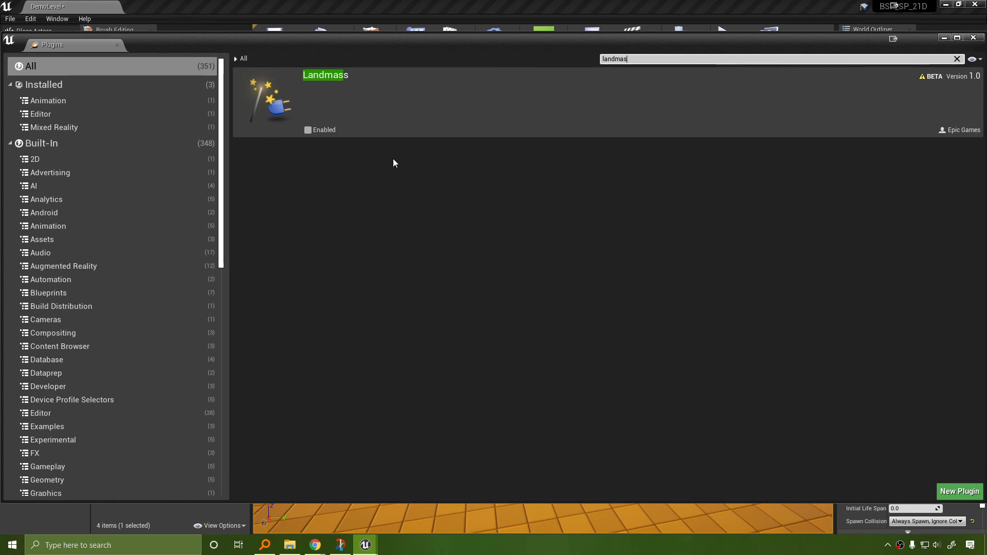
pyautogui.click(972, 38)
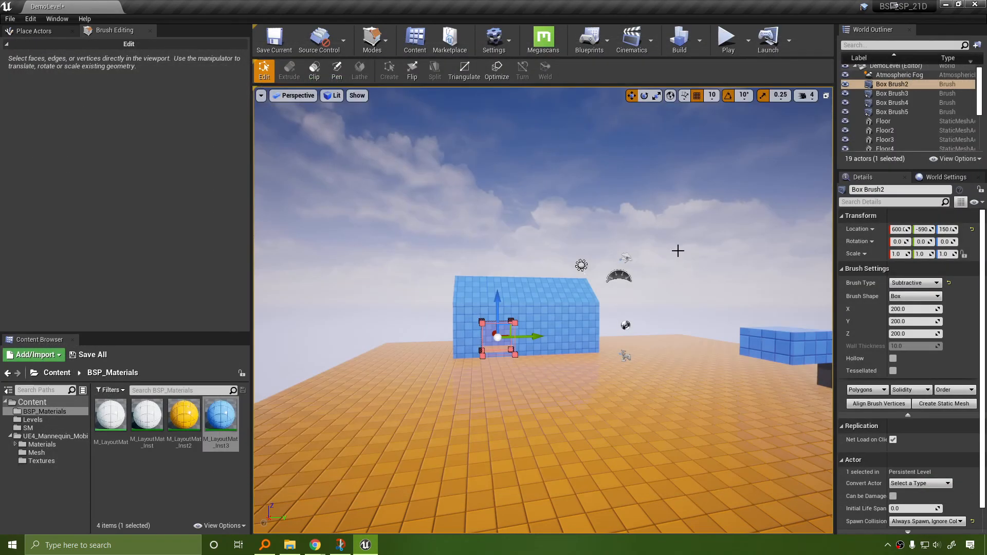
# Switch the editor from Brush Editing to Select mode, keeping the house in view.
pyautogui.moveTo(676, 251); pyautogui.dragTo(674, 124, button='right')
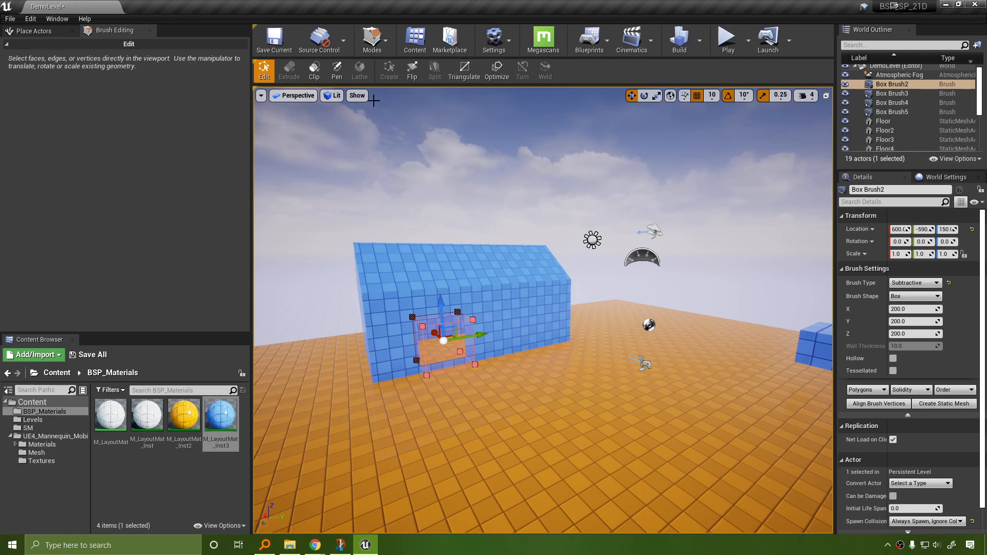
pyautogui.click(371, 41)
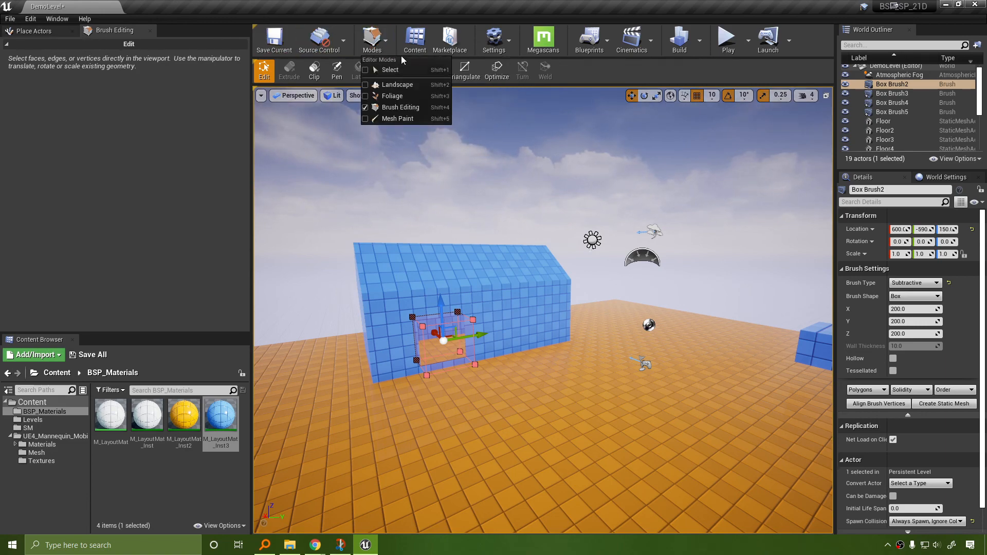
pyautogui.click(387, 67)
pyautogui.moveTo(542, 297); pyautogui.dragTo(519, 350, button='right')
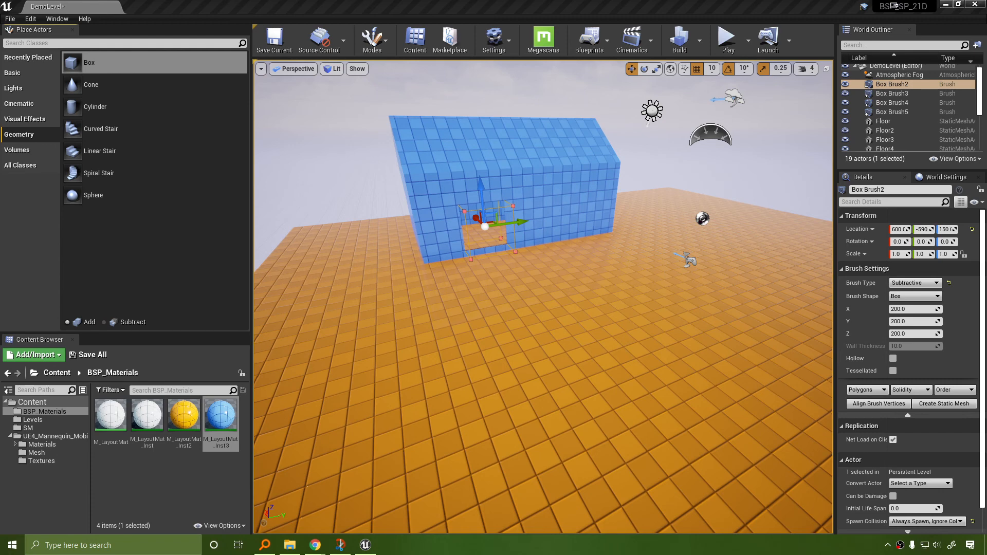
pyautogui.click(372, 39)
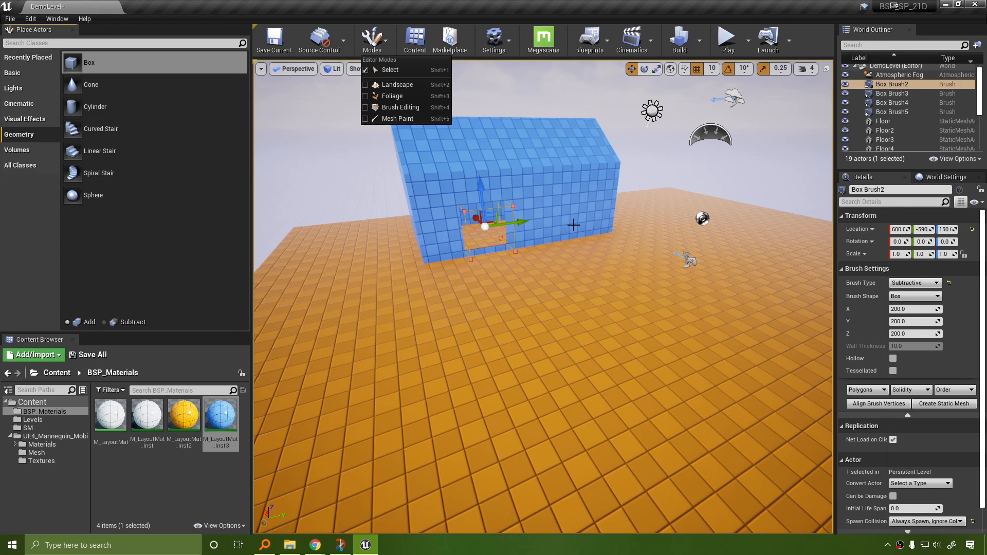
pyautogui.click(172, 240)
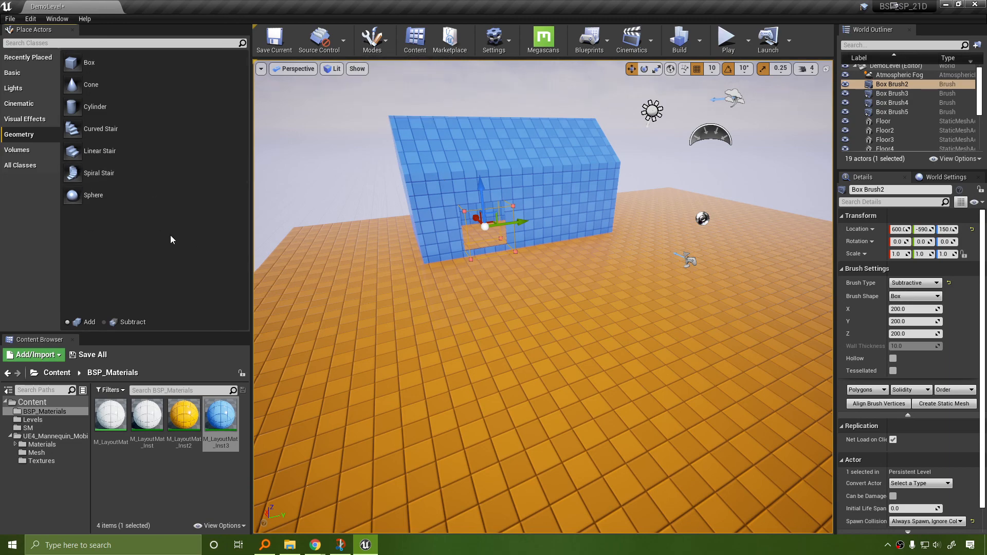
# Place an additive Spiral Stair brush on the floor before the house and change its brush shape to LinearStairBuilder.
pyautogui.moveTo(98, 173)
pyautogui.mouseDown()
pyautogui.moveTo(535, 375)
pyautogui.moveTo(451, 341)
pyautogui.moveTo(515, 359)
pyautogui.mouseUp()
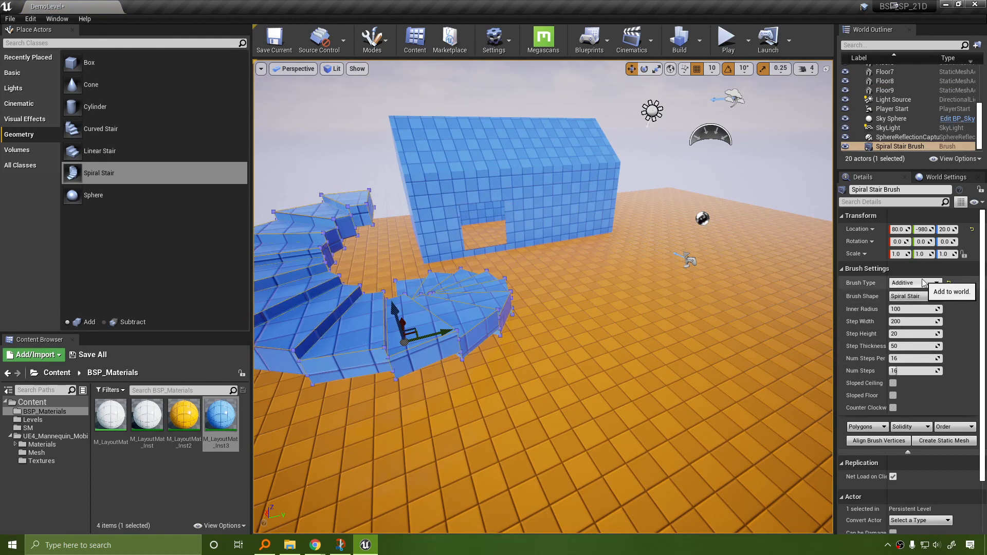
pyautogui.click(925, 297)
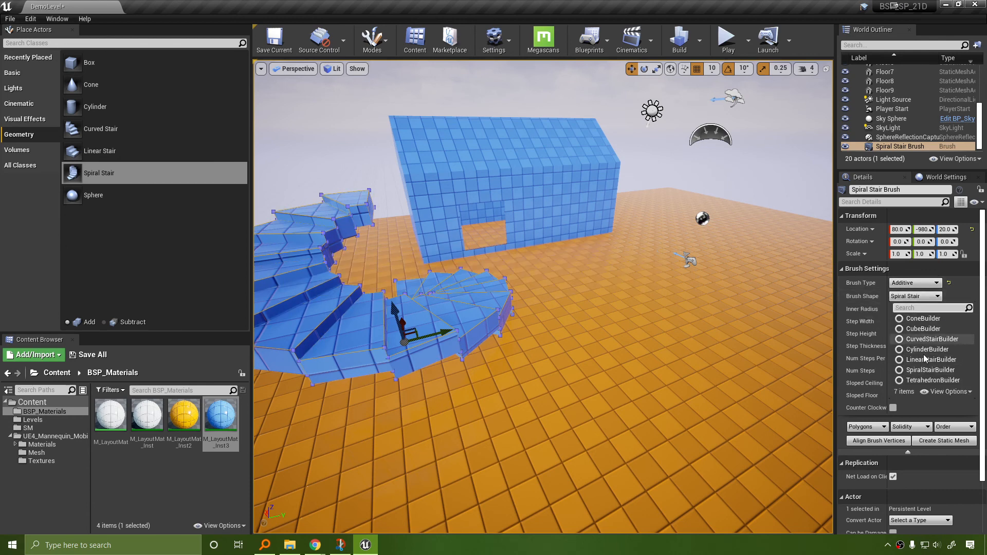
pyautogui.click(932, 361)
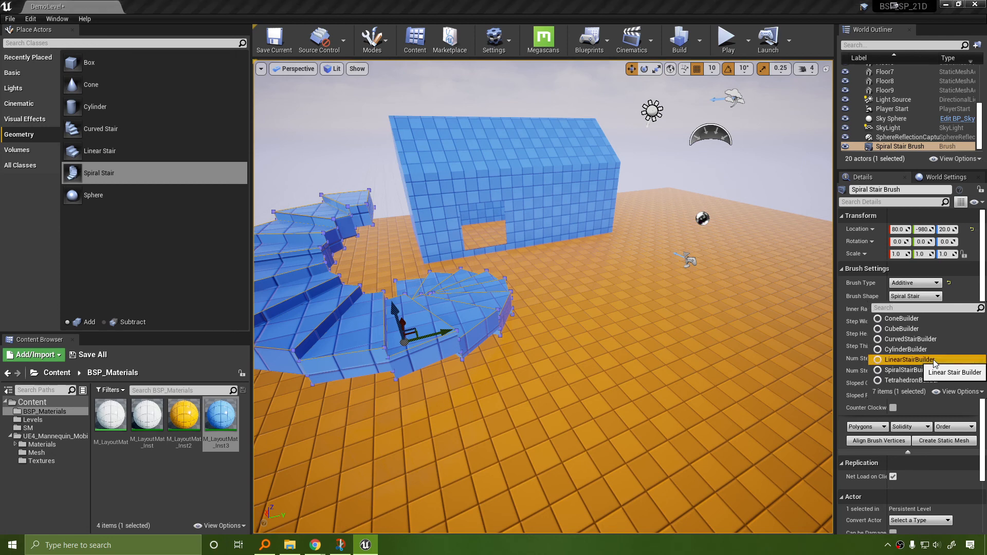
# Change the stair brush's shape to a box with CubeBuilder and review the other available brush shapes.
pyautogui.click(931, 299)
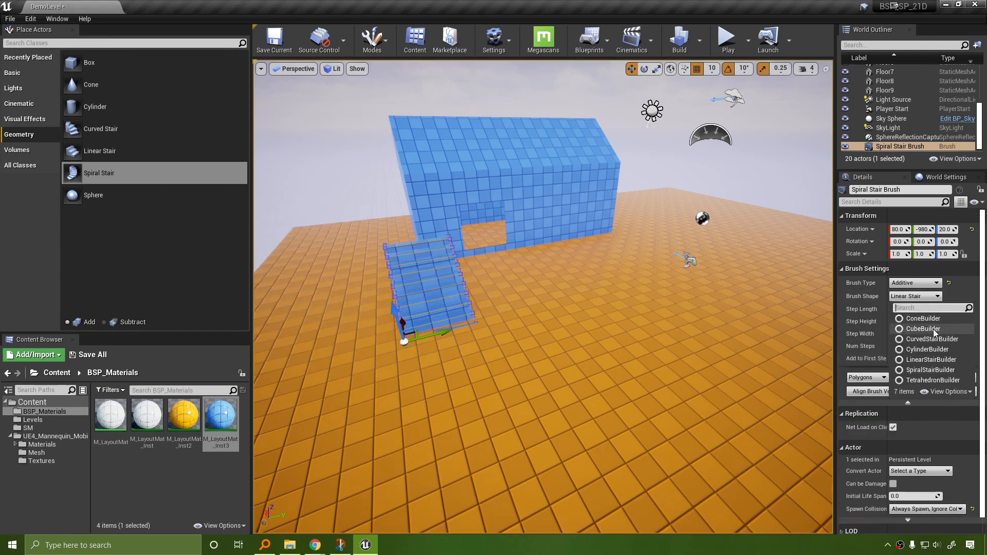
pyautogui.click(923, 328)
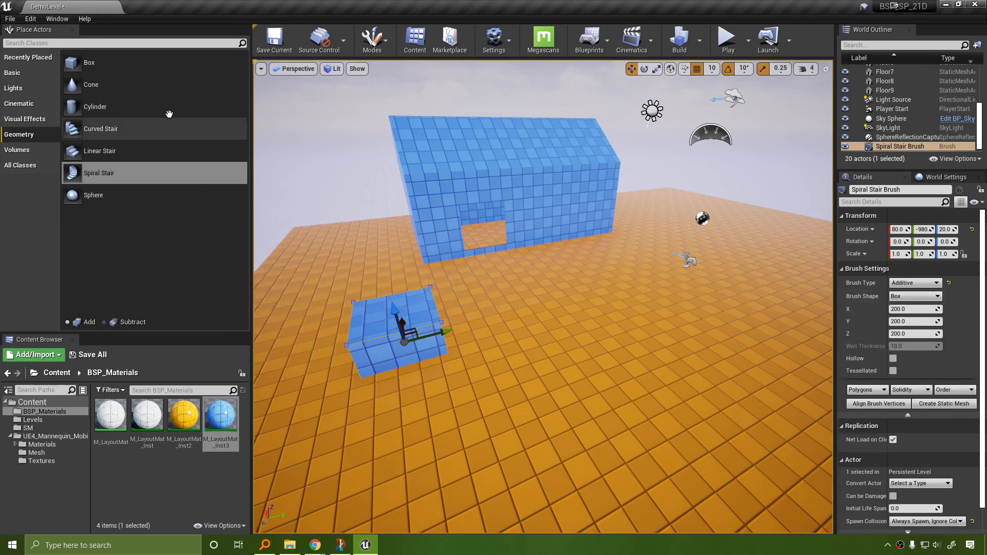
pyautogui.click(935, 298)
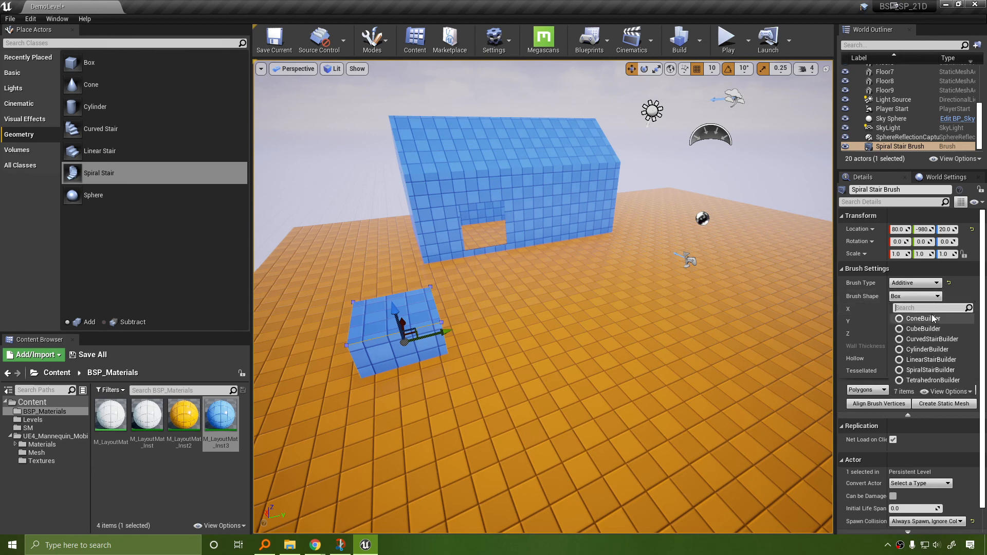
pyautogui.click(530, 316)
pyautogui.click(415, 316)
pyautogui.scroll(-15, 919, 286)
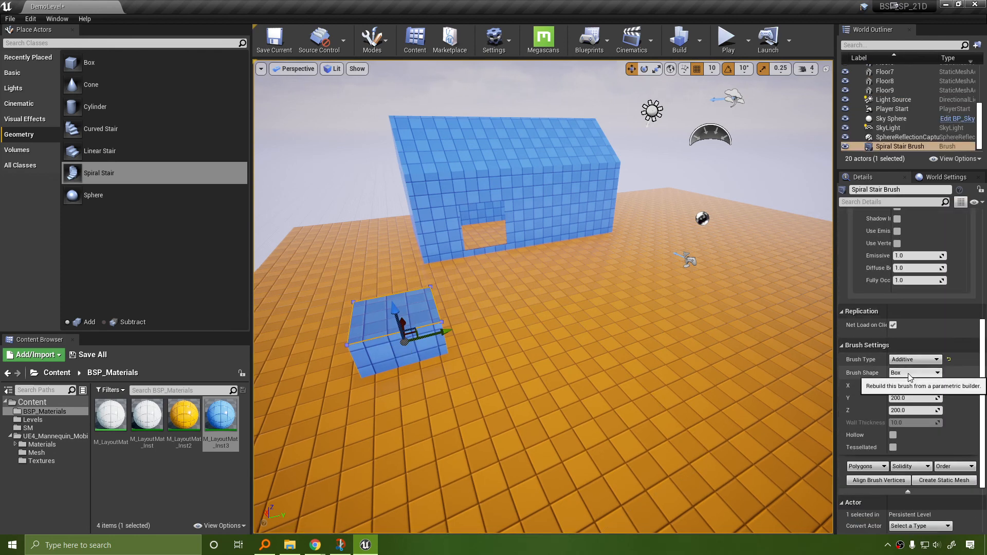
pyautogui.click(919, 371)
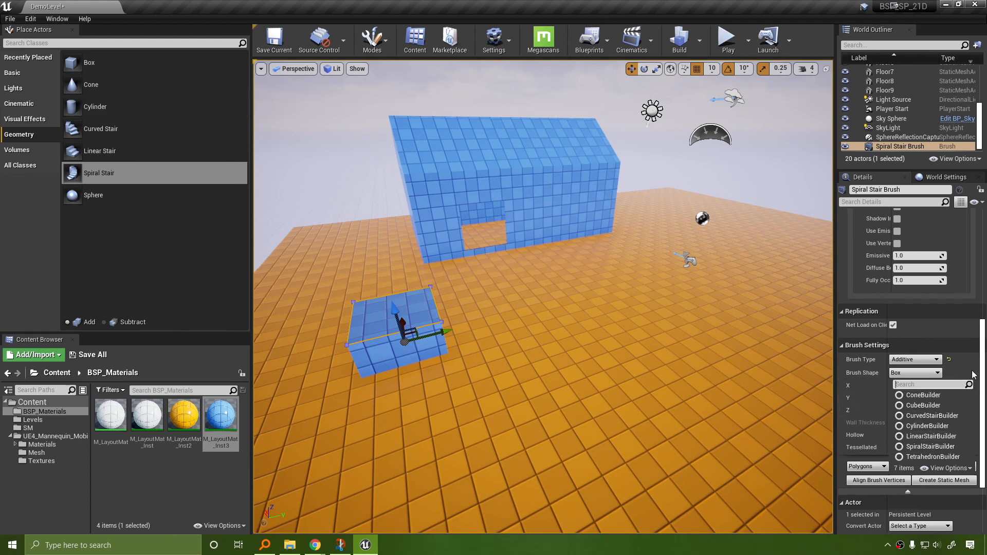
pyautogui.click(520, 329)
# Raise the box brush beside the house so that it stands on the floor.
pyautogui.hotkey('ctrl', 'z')
pyautogui.moveTo(398, 319); pyautogui.dragTo(385, 275)
pyautogui.click(459, 320)
pyautogui.click(420, 307)
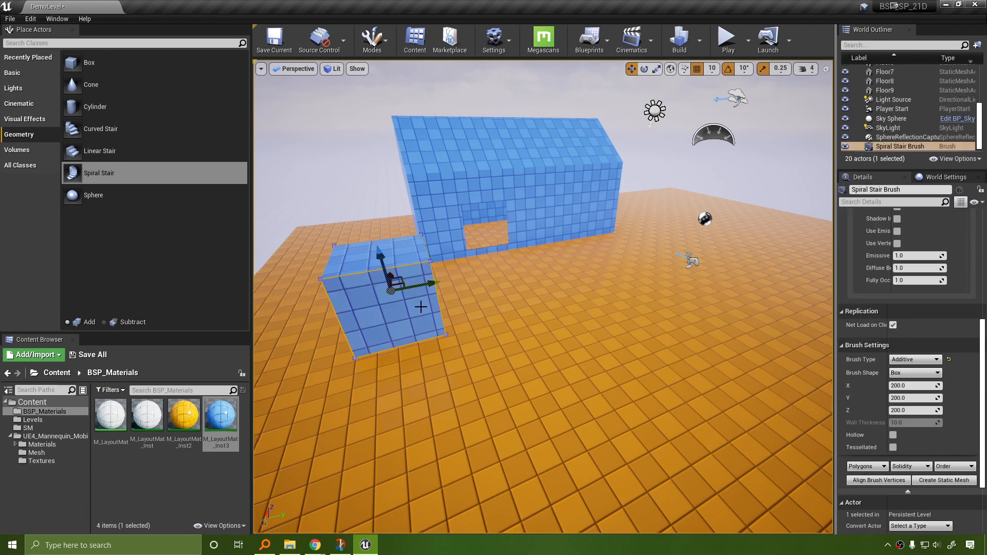
# Delete the box brush and place additive Linear Stair and Curved Stair brushes on the floor before the house.
pyautogui.press('Delete')
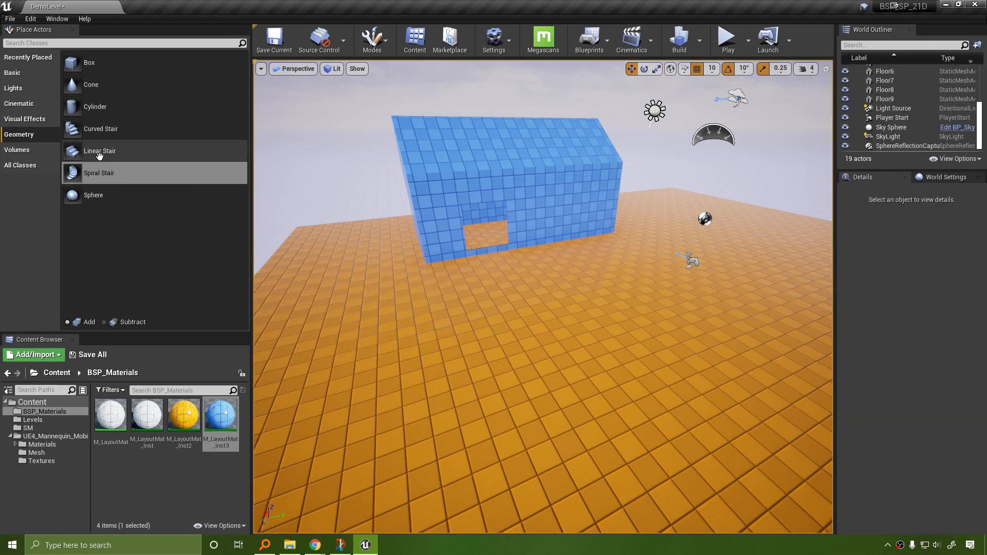
pyautogui.moveTo(128, 151)
pyautogui.mouseDown()
pyautogui.moveTo(463, 313)
pyautogui.moveTo(280, 326)
pyautogui.mouseUp()
pyautogui.moveTo(100, 129)
pyautogui.mouseDown()
pyautogui.moveTo(564, 364)
pyautogui.moveTo(571, 331)
pyautogui.mouseUp()
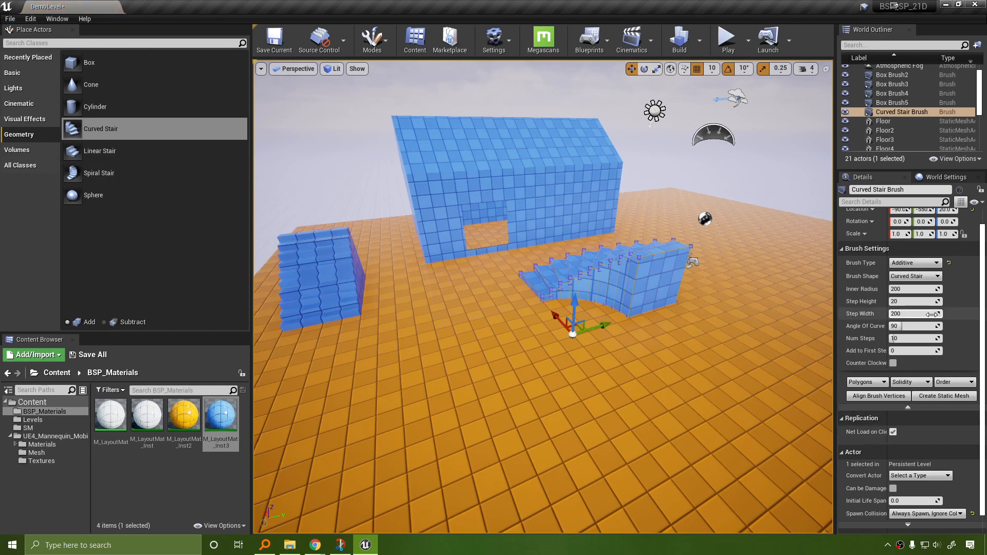
# Set the curved stair's inner radius to 204, step height to 8, step width to 325 and number of steps to 44.
pyautogui.moveTo(907, 314)
pyautogui.mouseDown()
pyautogui.moveTo(933, 313)
pyautogui.moveTo(909, 292)
pyautogui.mouseUp()
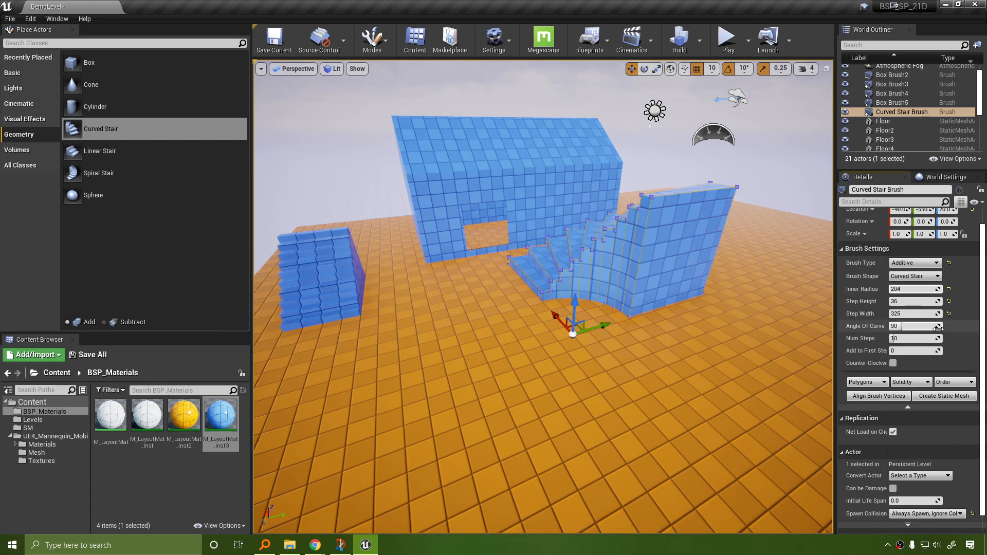
pyautogui.moveTo(911, 338); pyautogui.dragTo(933, 338)
pyautogui.moveTo(914, 301); pyautogui.dragTo(903, 302)
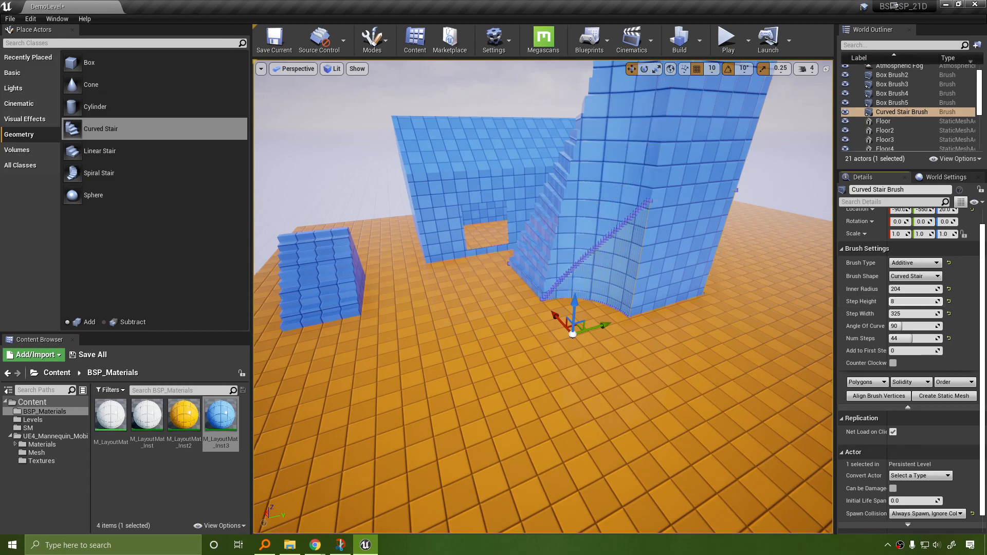
# Select a single step face of the curved stair and try to extend the selection to all adjacent surfaces.
pyautogui.moveTo(650, 261)
pyautogui.mouseDown(button='right')
pyautogui.moveTo(730, 265)
pyautogui.moveTo(650, 261)
pyautogui.moveTo(716, 258)
pyautogui.moveTo(668, 260)
pyautogui.mouseUp(button='right')
pyautogui.click(650, 261)
pyautogui.press('Escape')
pyautogui.moveTo(545, 268); pyautogui.dragTo(475, 303, button='right')
pyautogui.click(489, 281)
pyautogui.moveTo(539, 306); pyautogui.dragTo(542, 328, button='right')
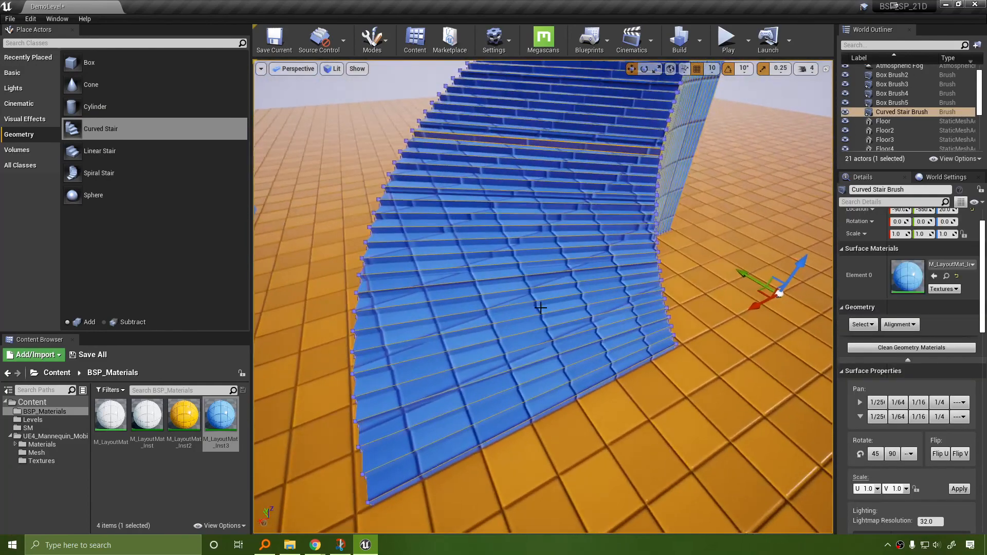
pyautogui.click(512, 202)
pyautogui.click(530, 204)
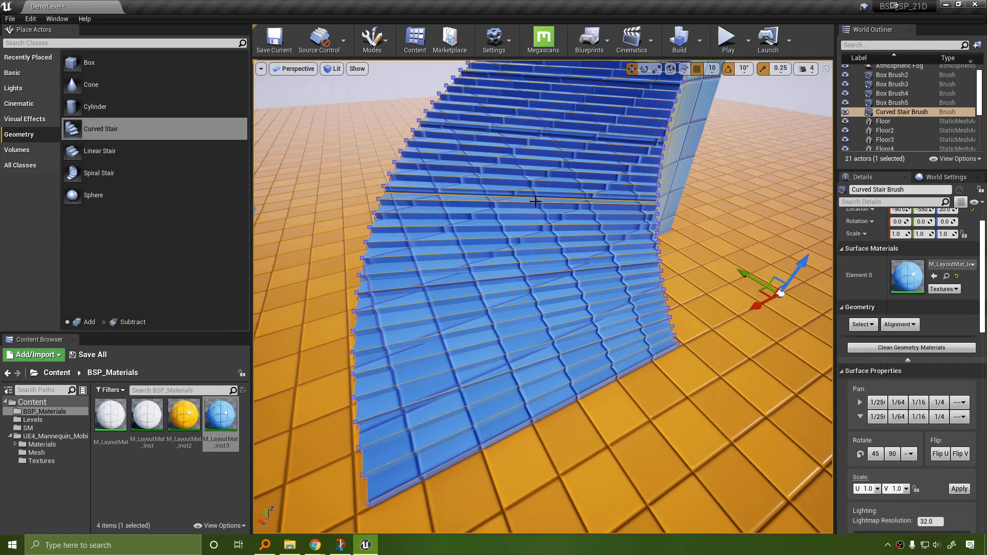
pyautogui.click(862, 324)
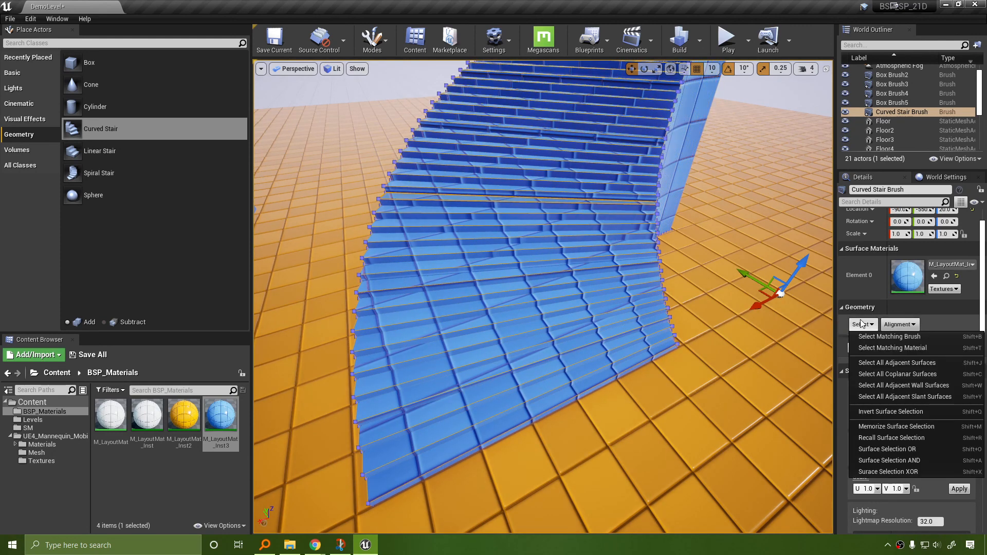
pyautogui.click(895, 363)
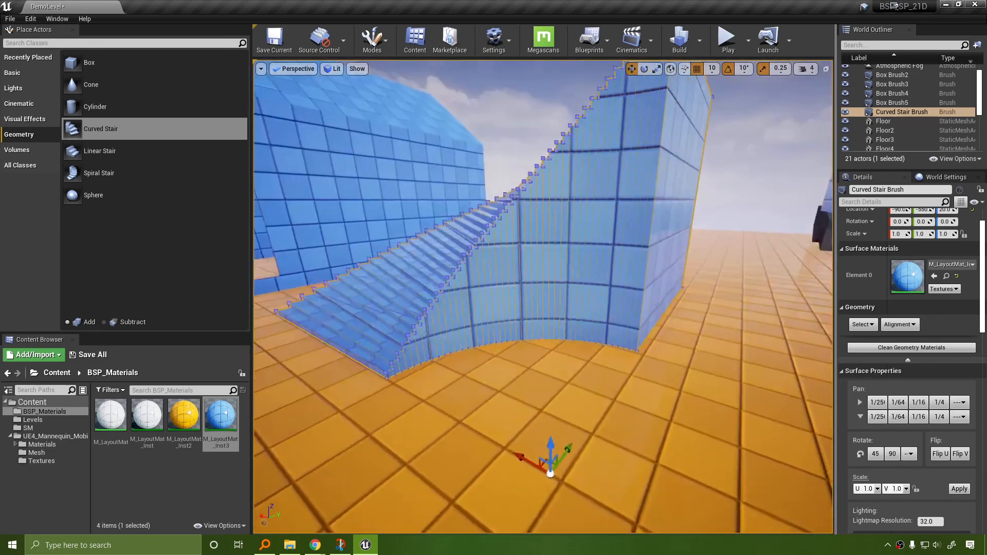
# Place a second additive Curved Stair brush using the M_LayoutMat_Inst2 material on the open floor near the first one.
pyautogui.moveTo(542, 296); pyautogui.dragTo(548, 293, button='right')
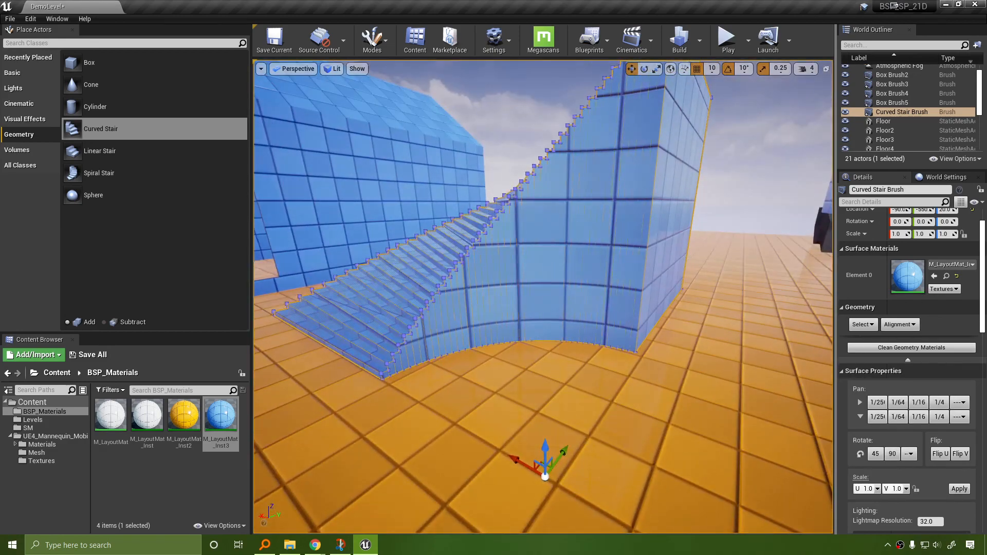
pyautogui.moveTo(571, 250)
pyautogui.mouseDown(button='right')
pyautogui.moveTo(586, 247)
pyautogui.moveTo(570, 250)
pyautogui.mouseUp(button='right')
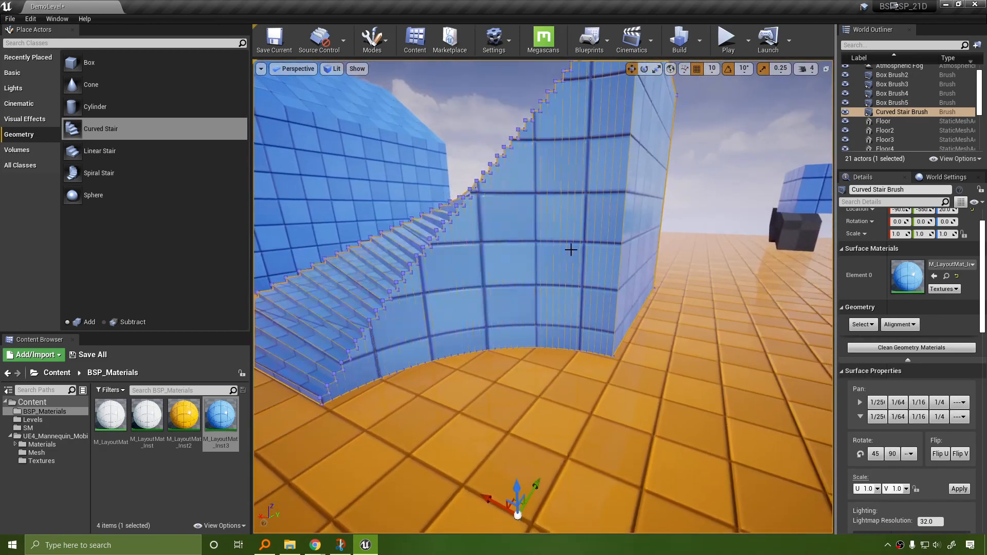
pyautogui.click(632, 273)
pyautogui.moveTo(632, 273)
pyautogui.mouseDown(button='right')
pyautogui.moveTo(560, 275)
pyautogui.moveTo(601, 272)
pyautogui.moveTo(578, 277)
pyautogui.moveTo(606, 303)
pyautogui.moveTo(580, 400)
pyautogui.mouseUp(button='right')
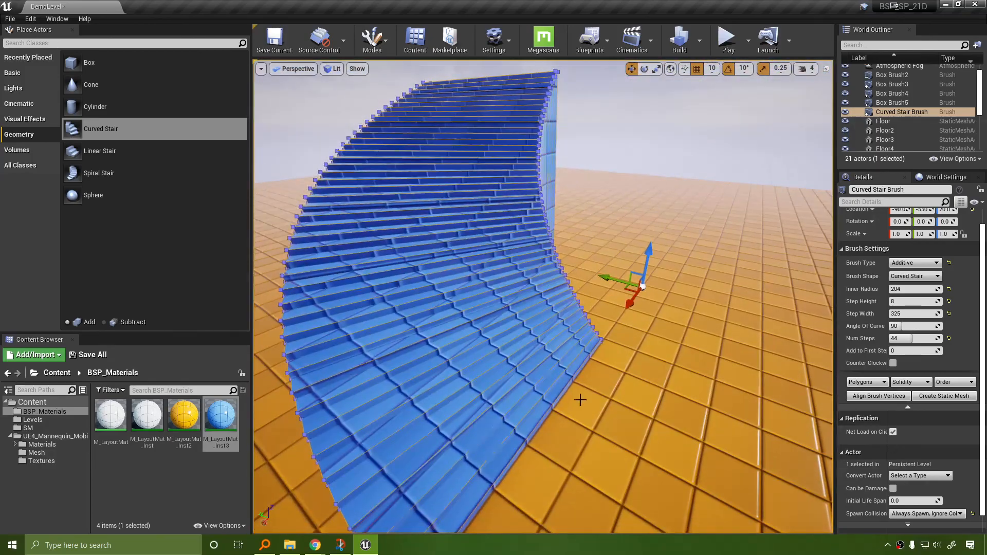
pyautogui.moveTo(519, 410); pyautogui.dragTo(491, 355, button='right')
pyautogui.click(182, 427)
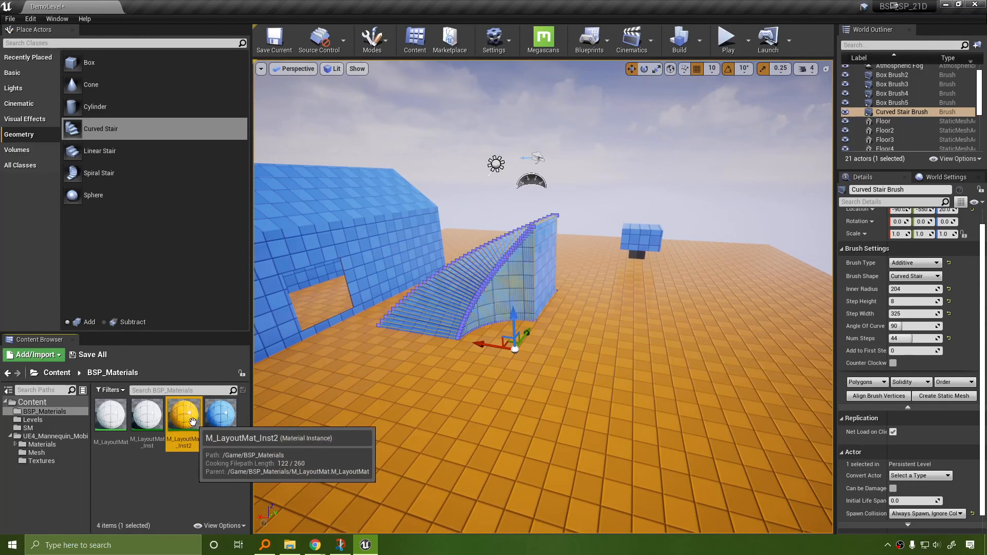
pyautogui.moveTo(132, 143)
pyautogui.mouseDown()
pyautogui.moveTo(586, 329)
pyautogui.moveTo(621, 309)
pyautogui.moveTo(658, 327)
pyautogui.mouseUp()
pyautogui.moveTo(658, 327); pyautogui.dragTo(694, 316, button='right')
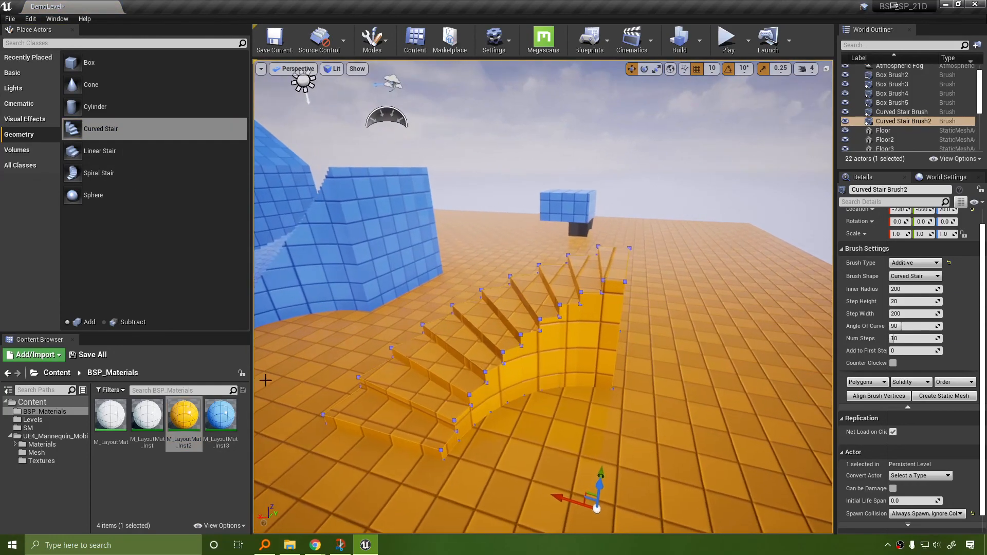
# Apply M_LayoutMat_Inst to the three middle panels of the second curved stair's concave inner wall.
pyautogui.moveTo(154, 414); pyautogui.dragTo(580, 360)
pyautogui.moveTo(580, 359); pyautogui.dragTo(561, 347, button='right')
pyautogui.click(537, 397)
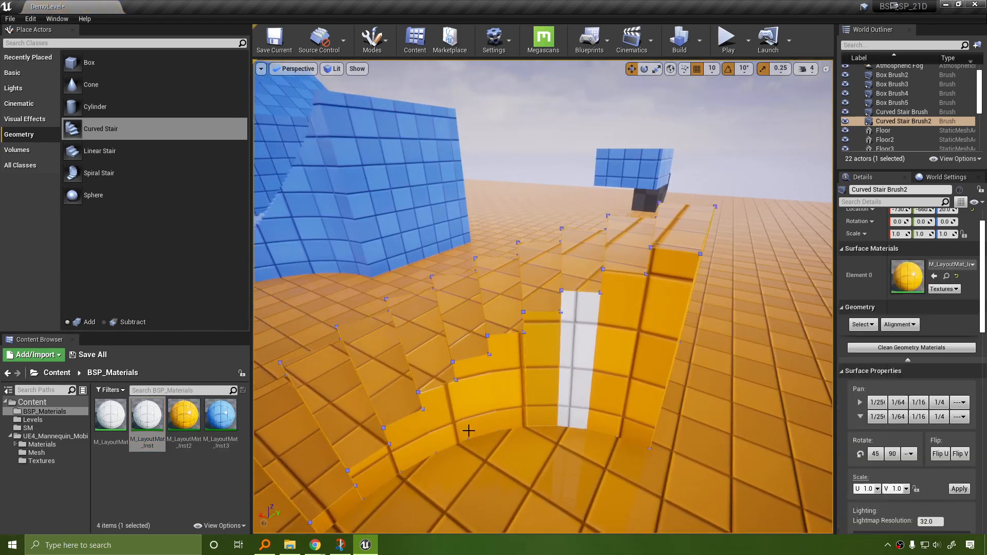
pyautogui.click(539, 389)
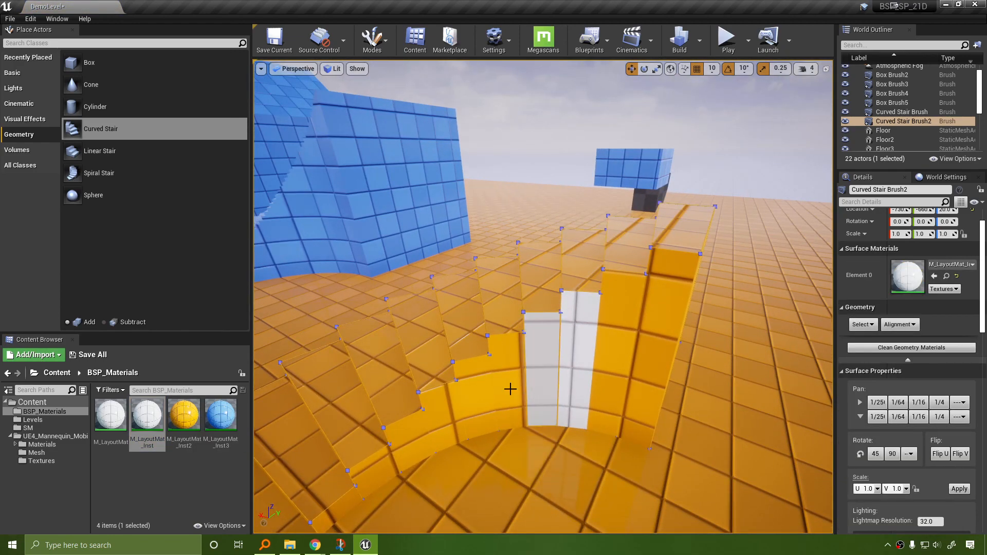
pyautogui.click(511, 389)
pyautogui.press('Escape')
# Apply M_LayoutMat_Inst to the four lower inner wall panels, working down the second curved stair.
pyautogui.click(482, 397)
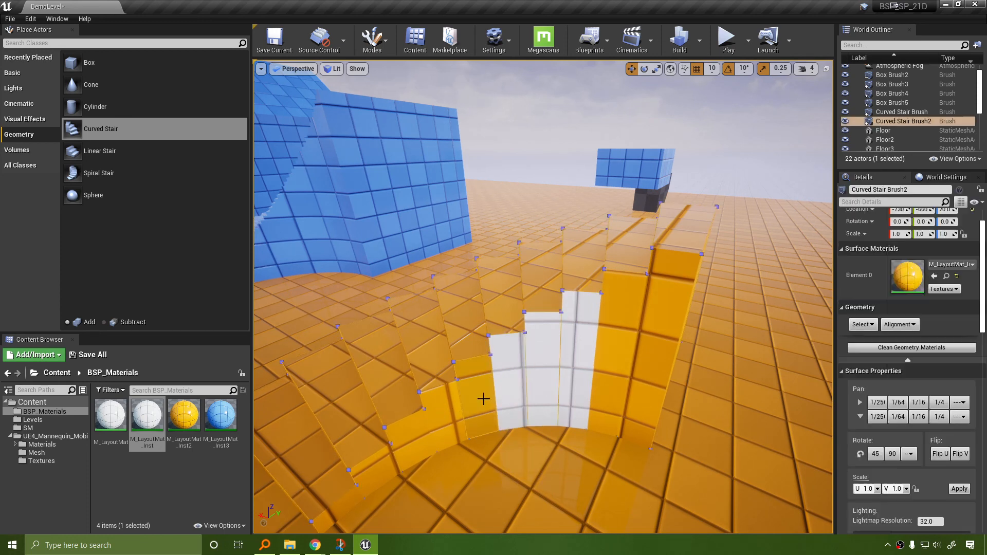
pyautogui.keyDown('alt'); pyautogui.click(483, 400); pyautogui.keyUp('alt')
pyautogui.click(447, 419)
pyautogui.keyDown('alt'); pyautogui.click(440, 428); pyautogui.keyUp('alt')
pyautogui.click(409, 443)
pyautogui.keyDown('alt'); pyautogui.click(409, 443); pyautogui.keyUp('alt')
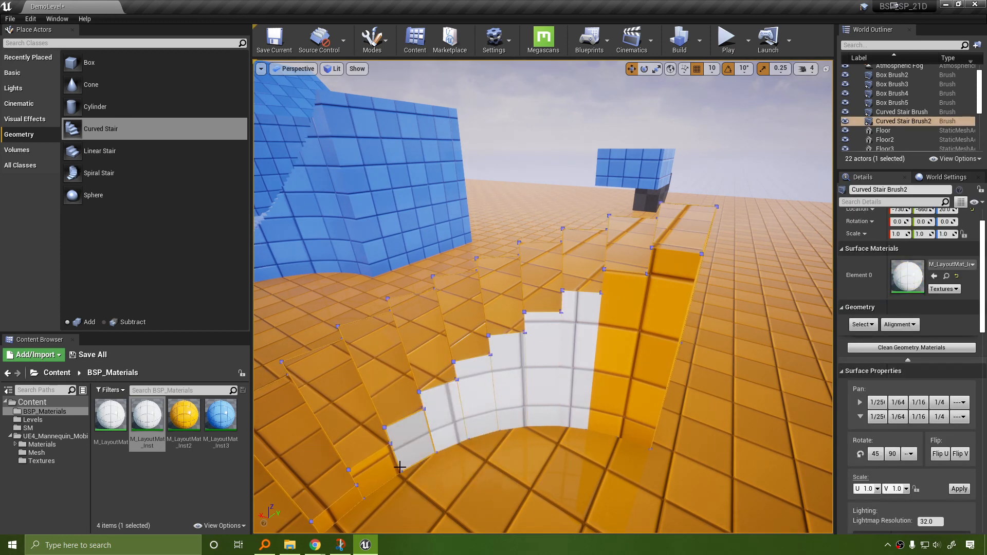
pyautogui.click(381, 467)
pyautogui.keyDown('alt'); pyautogui.click(381, 467); pyautogui.keyUp('alt')
# Apply M_LayoutMat_Inst to the two tallest inner wall panels and the flat end face of the second curved stair.
pyautogui.click(611, 388)
pyautogui.keyDown('alt'); pyautogui.click(611, 388); pyautogui.keyUp('alt')
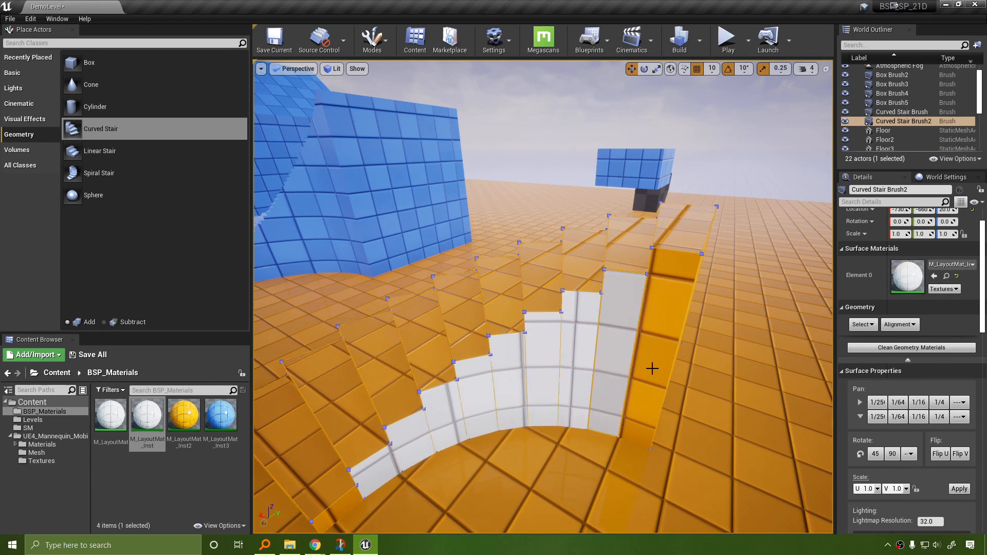
pyautogui.click(657, 368)
pyautogui.keyDown('alt'); pyautogui.click(657, 369); pyautogui.keyUp('alt')
pyautogui.keyDown('alt'); pyautogui.moveTo(657, 369); pyautogui.dragTo(238, 414); pyautogui.keyUp('alt')
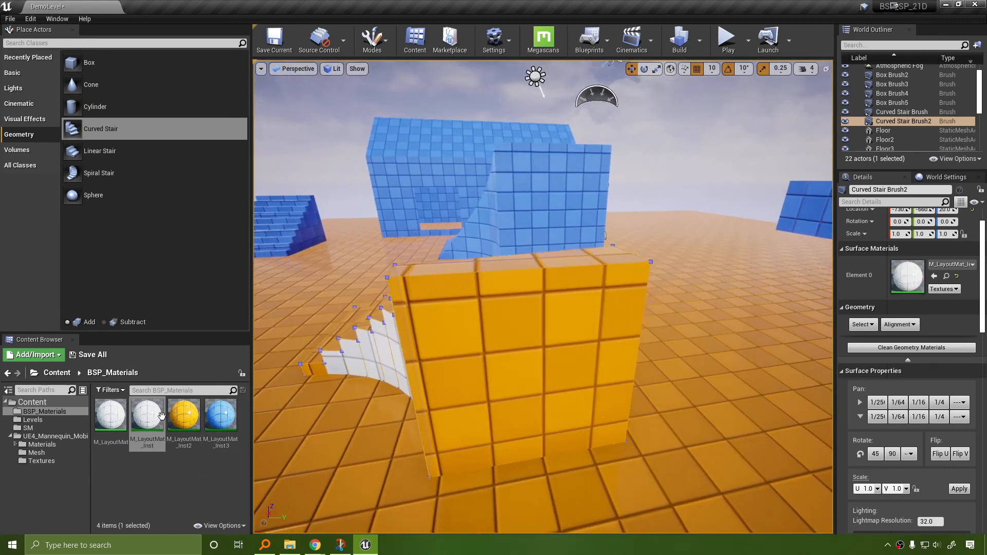
pyautogui.moveTo(154, 417); pyautogui.dragTo(541, 390)
pyautogui.keyDown('alt'); pyautogui.moveTo(540, 390); pyautogui.dragTo(323, 353); pyautogui.keyUp('alt')
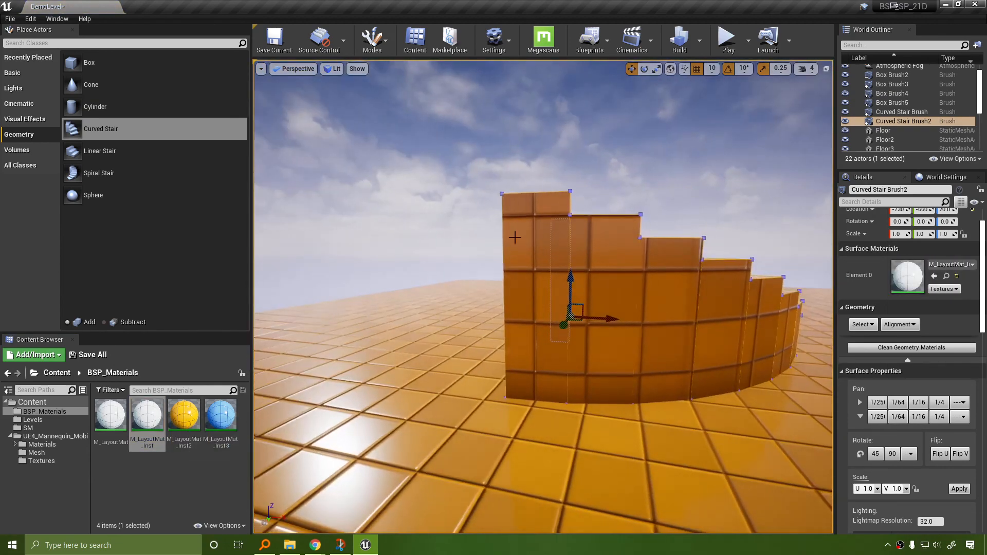
# Select the tallest outer wall panel with its coplanar surfaces, and apply M_LayoutMat_Inst to it and the third-tallest outer panel.
pyautogui.click(537, 245)
pyautogui.click(862, 324)
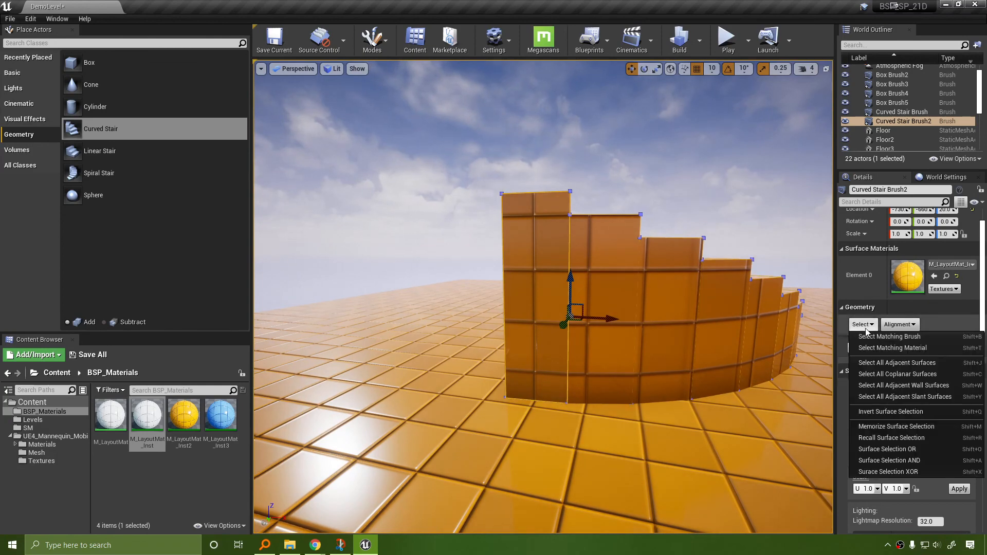
pyautogui.click(901, 371)
pyautogui.press('f')
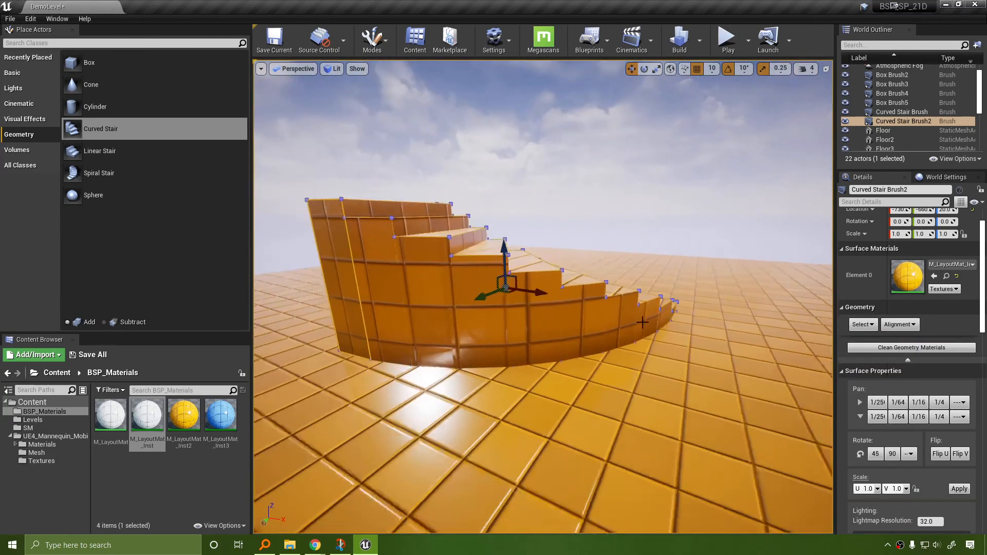
pyautogui.moveTo(147, 415); pyautogui.dragTo(436, 308)
pyautogui.press('f')
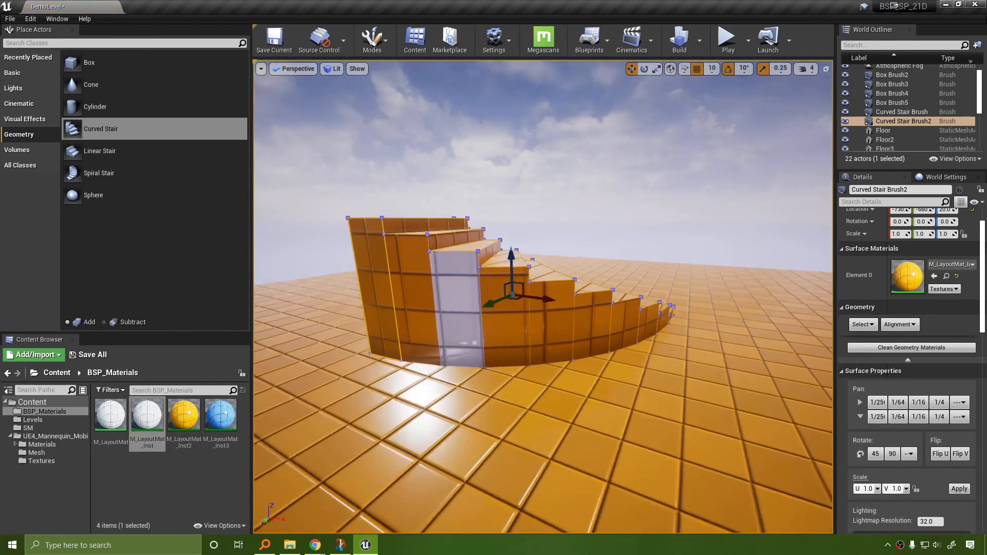
pyautogui.moveTo(147, 418); pyautogui.dragTo(907, 277)
# Select the orange outer panel between the two white ones and extend the selection to all adjacent wall surfaces.
pyautogui.press('s')
pyautogui.moveTo(456, 370); pyautogui.dragTo(456, 370, button='right')
pyautogui.press('w')
pyautogui.click(418, 320)
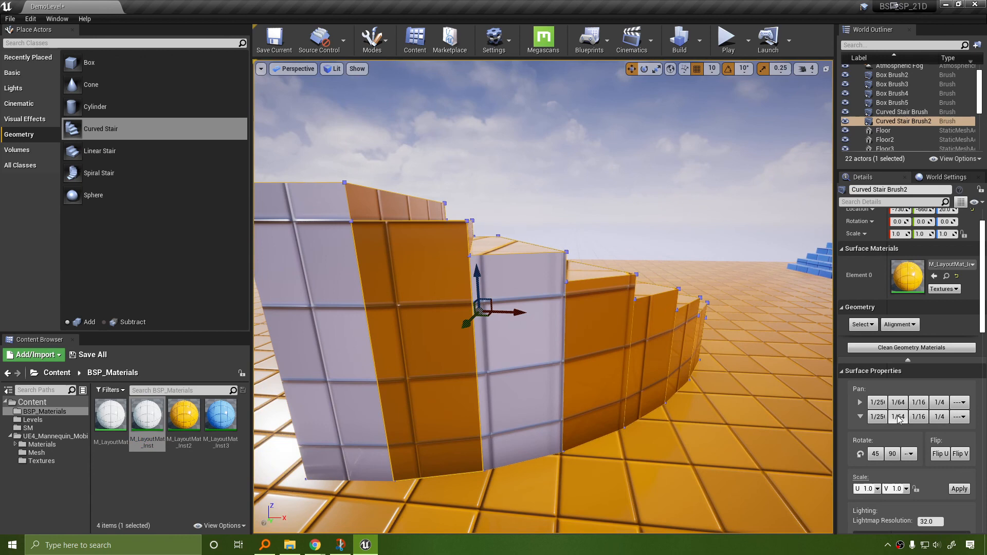
pyautogui.click(863, 324)
pyautogui.click(915, 387)
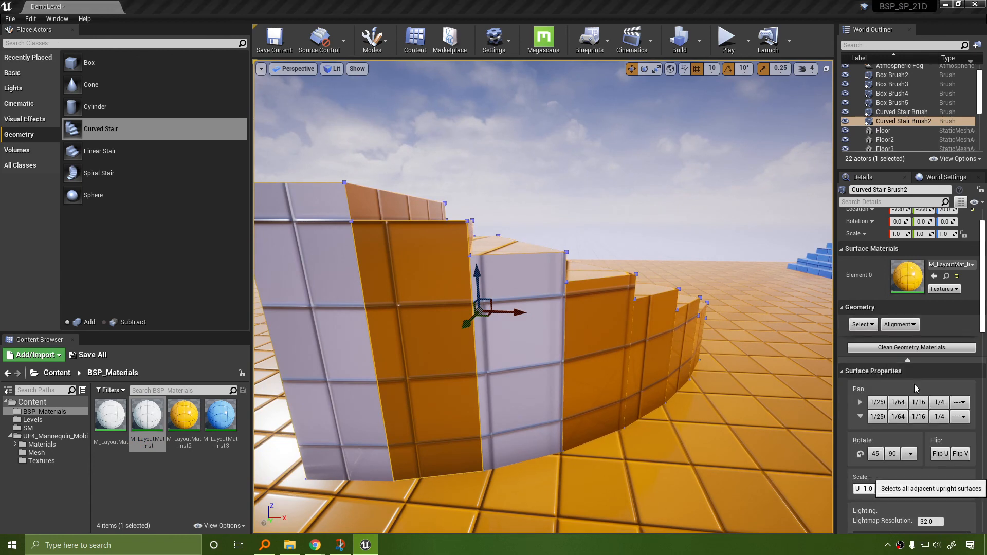
pyautogui.moveTo(565, 339); pyautogui.dragTo(573, 349, button='right')
pyautogui.press('s')
pyautogui.moveTo(582, 308); pyautogui.dragTo(576, 308, button='right')
pyautogui.press('w')
pyautogui.press('a')
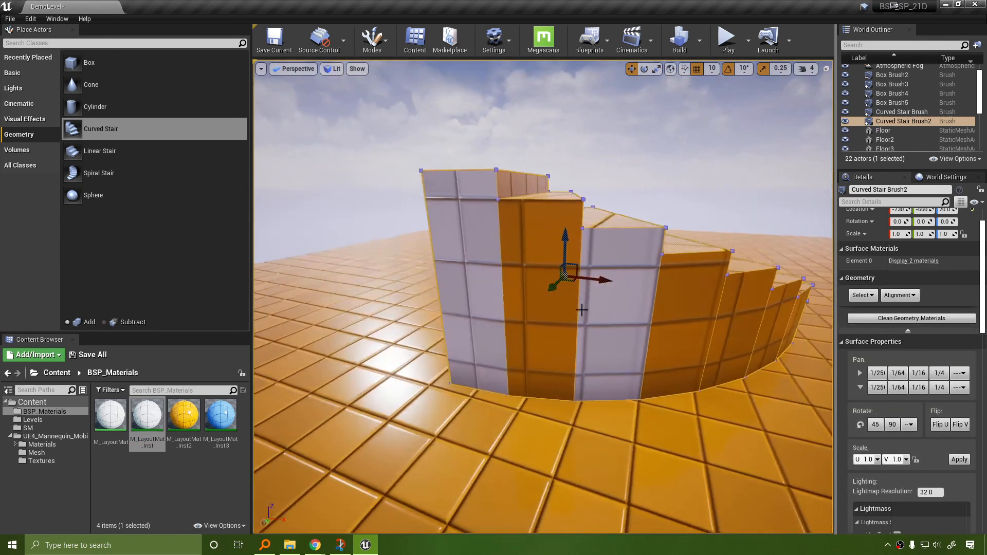
# Try Select All Adjacent Surfaces from the orange outer panel, undo it, and try Select All Coplanar Surfaces instead.
pyautogui.click(553, 330)
pyautogui.click(865, 326)
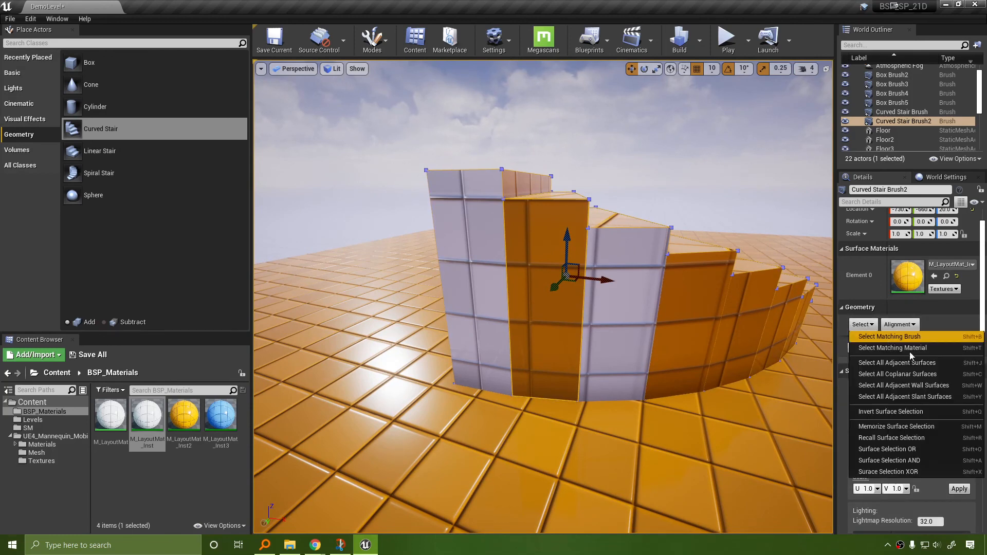
pyautogui.click(924, 366)
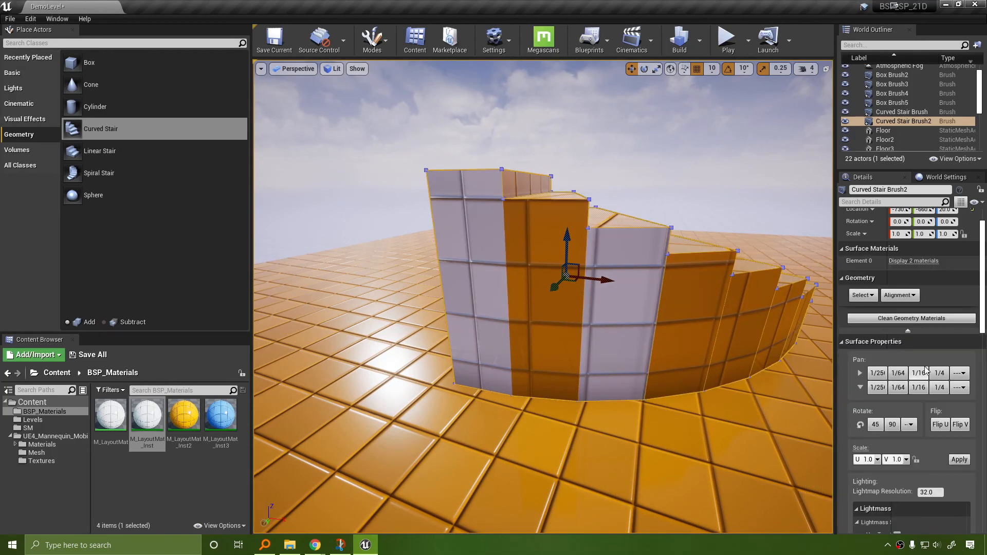
pyautogui.hotkey('ctrl', 'z')
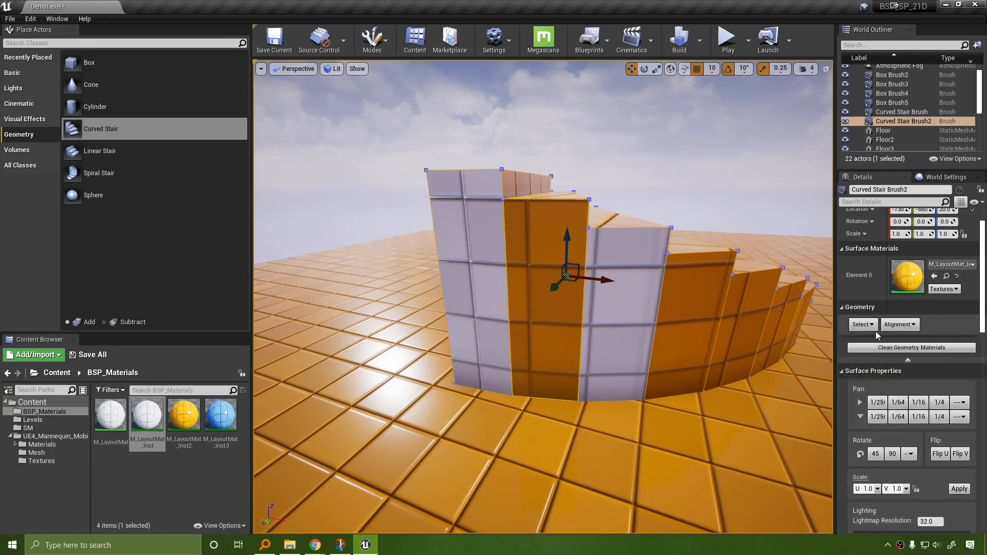
pyautogui.click(863, 325)
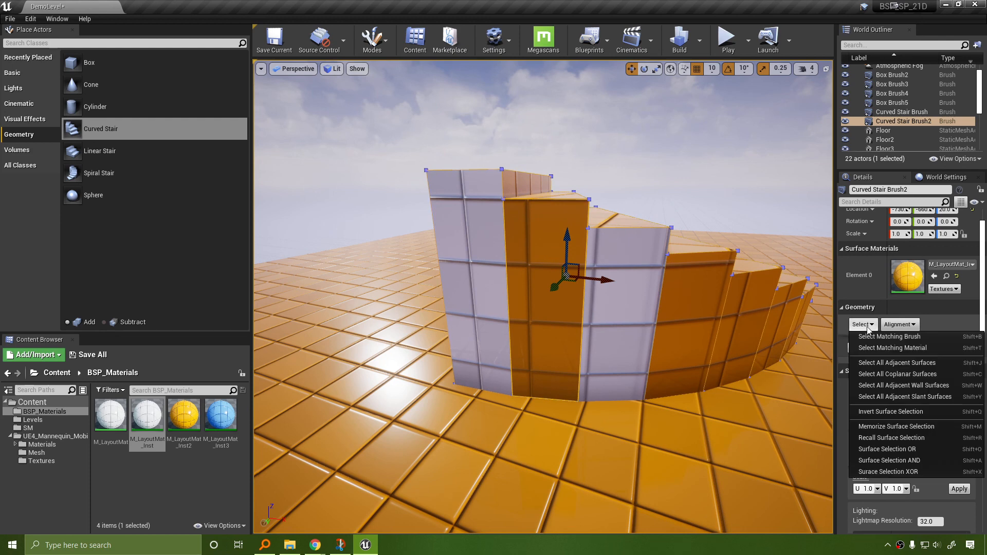
pyautogui.click(916, 374)
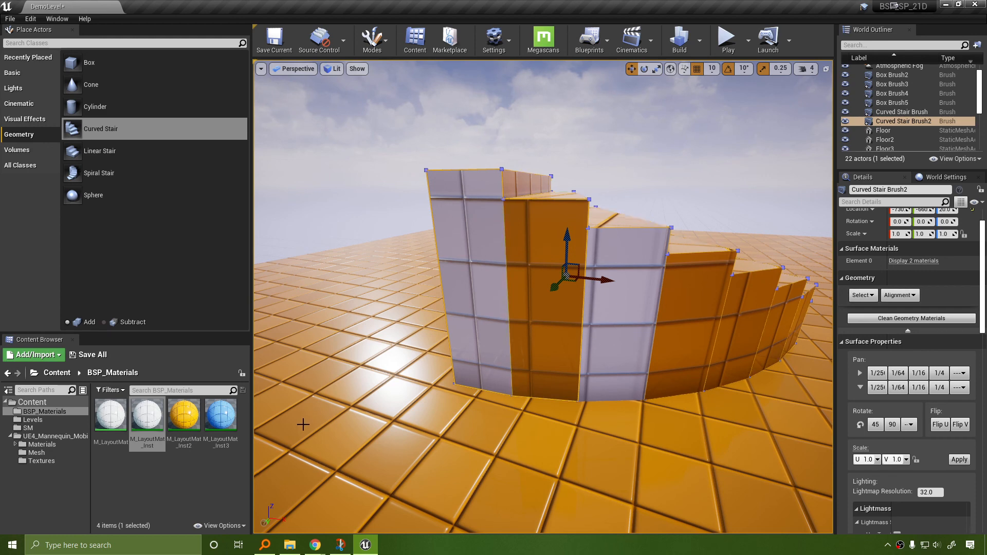
# Apply M_LayoutMat_Inst to the remaining orange outer wall panels of the second curved stair, down to its lowest steps, and clear the selection.
pyautogui.moveTo(147, 416)
pyautogui.mouseDown()
pyautogui.moveTo(682, 326)
pyautogui.moveTo(685, 367)
pyautogui.moveTo(731, 341)
pyautogui.mouseUp()
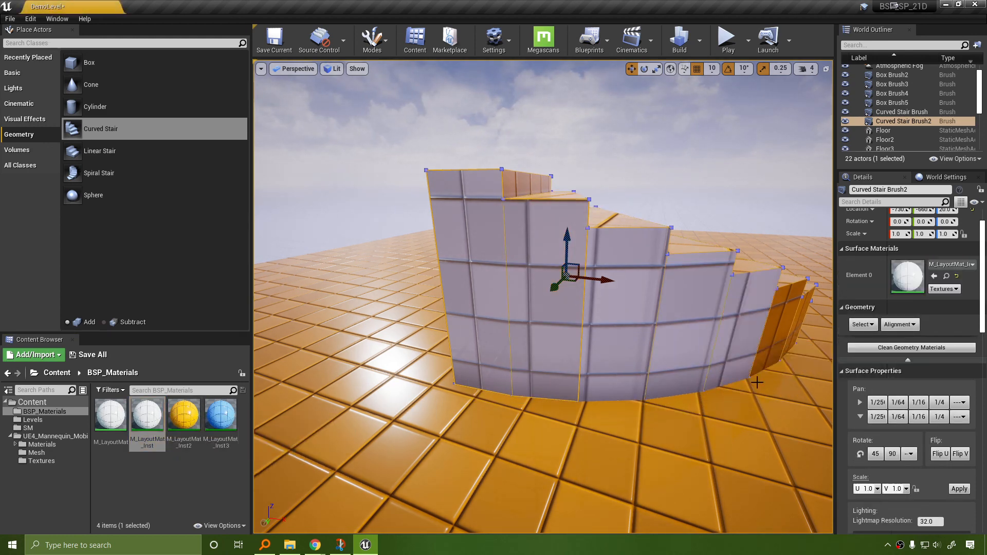
pyautogui.keyDown('alt'); pyautogui.moveTo(755, 381); pyautogui.dragTo(486, 439); pyautogui.keyUp('alt')
pyautogui.moveTo(141, 419); pyautogui.dragTo(396, 421)
pyautogui.scroll(-6, 391, 424)
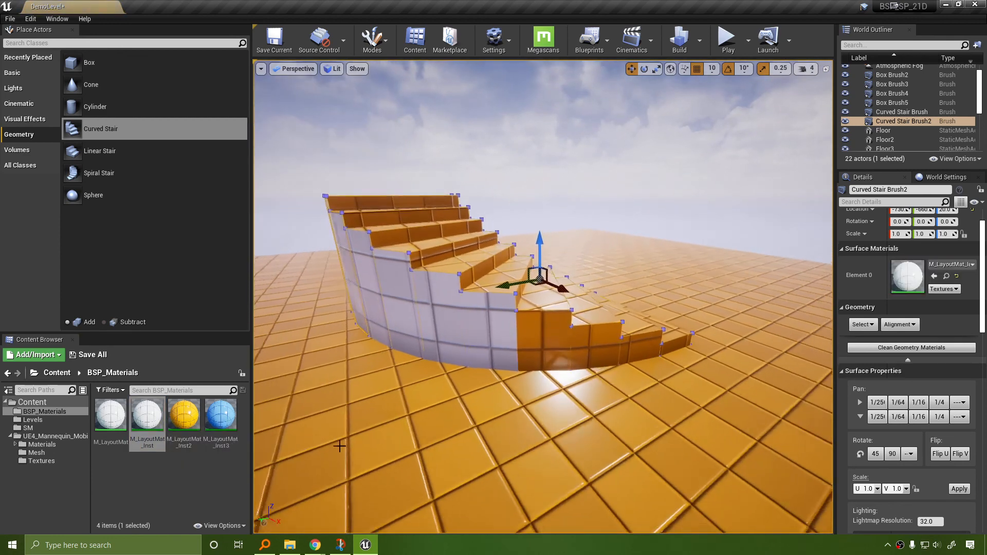
pyautogui.moveTo(146, 418); pyautogui.dragTo(537, 354)
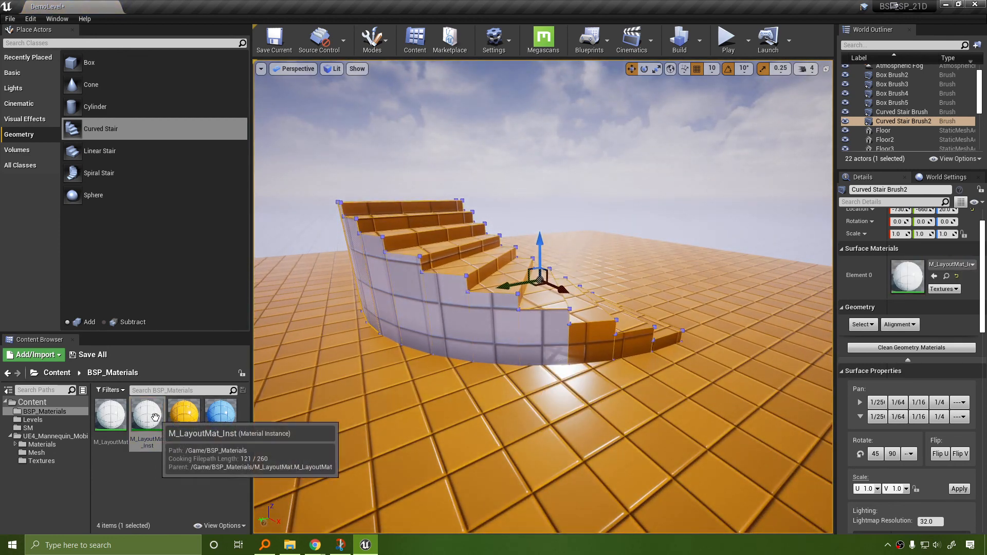
pyautogui.moveTo(147, 414); pyautogui.dragTo(633, 347)
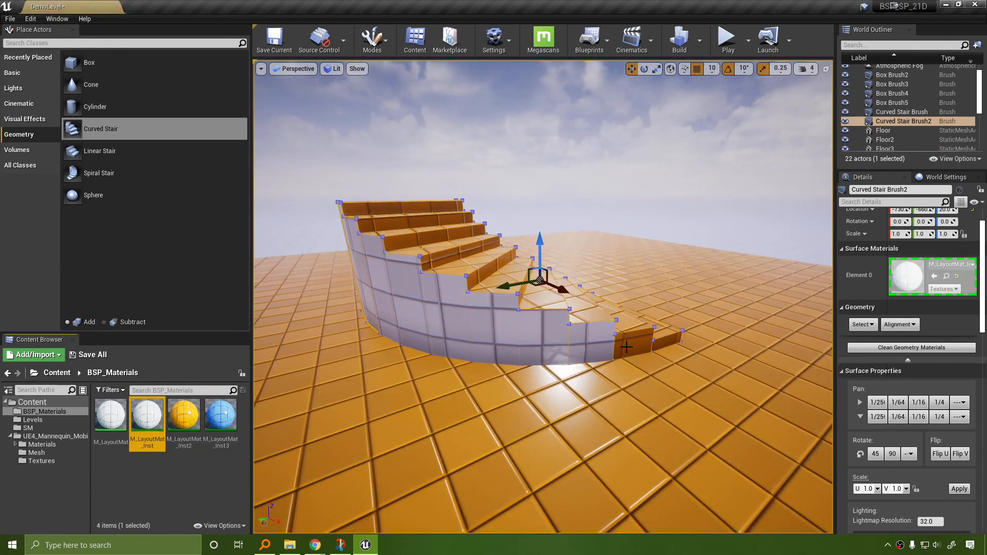
pyautogui.moveTo(145, 418); pyautogui.dragTo(660, 343)
pyautogui.moveTo(747, 368)
pyautogui.mouseDown(button='right')
pyautogui.moveTo(501, 365)
pyautogui.moveTo(623, 363)
pyautogui.mouseUp(button='right')
pyautogui.press('Escape')
# Add an additive cylinder brush on the floor beside the curved stairs and enlarge its outer radius to about 234.
pyautogui.moveTo(726, 379)
pyautogui.mouseDown(button='right')
pyautogui.moveTo(555, 377)
pyautogui.moveTo(545, 277)
pyautogui.mouseUp(button='right')
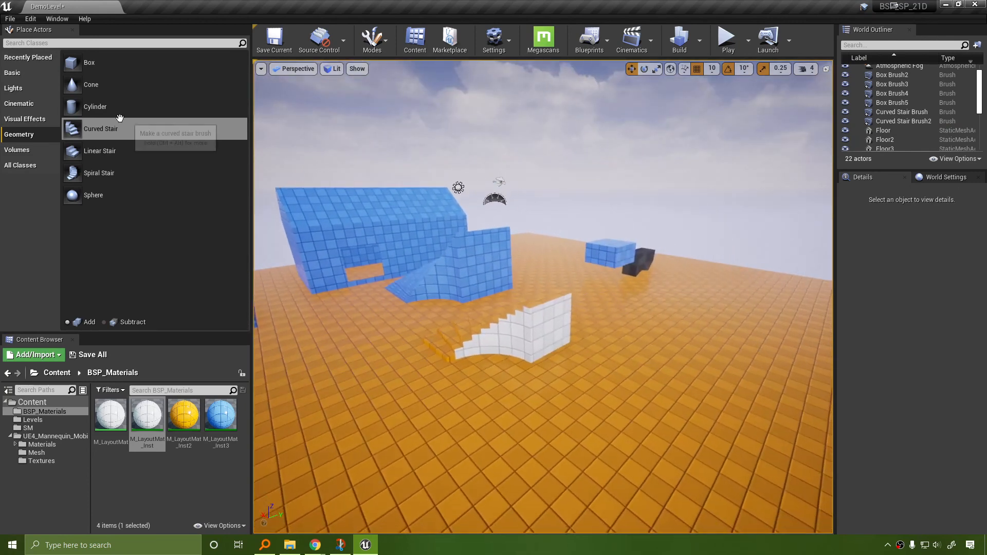
pyautogui.moveTo(95, 106)
pyautogui.mouseDown()
pyautogui.moveTo(370, 330)
pyautogui.moveTo(453, 355)
pyautogui.moveTo(399, 363)
pyautogui.moveTo(350, 355)
pyautogui.mouseUp()
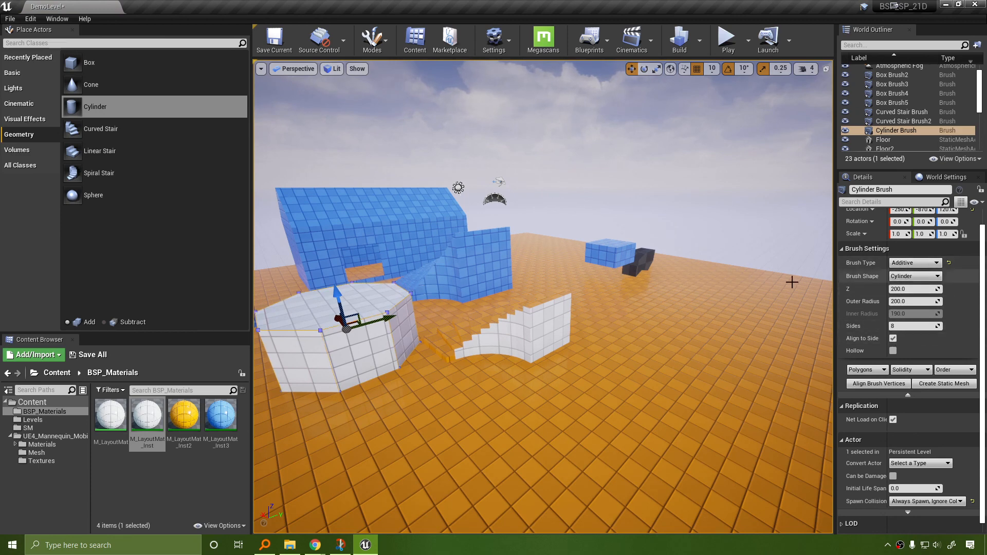
pyautogui.moveTo(904, 301); pyautogui.dragTo(923, 301)
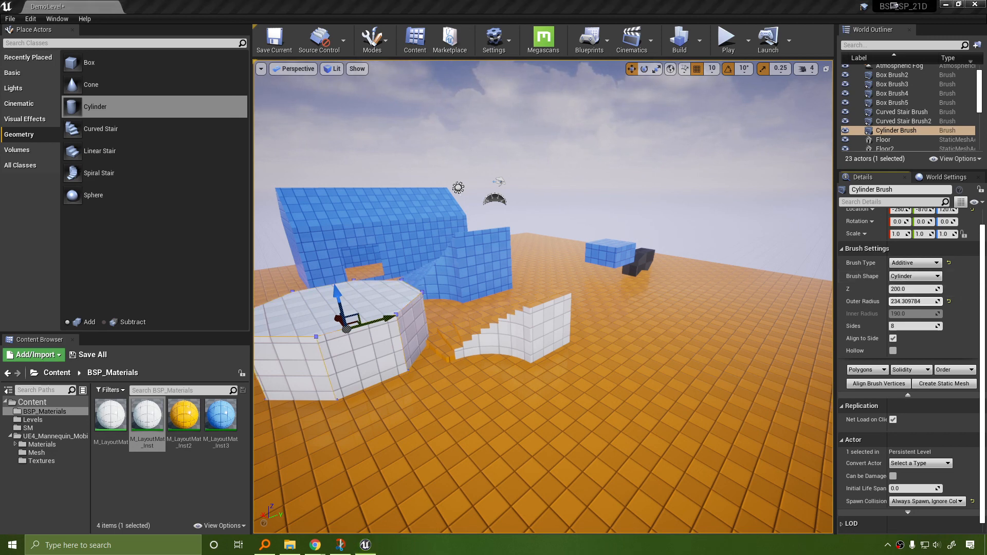
# View the prototype sample.png house reference in XnView MP over the level editor, and close the image viewer.
pyautogui.moveTo(986, 155); pyautogui.dragTo(576, 165)
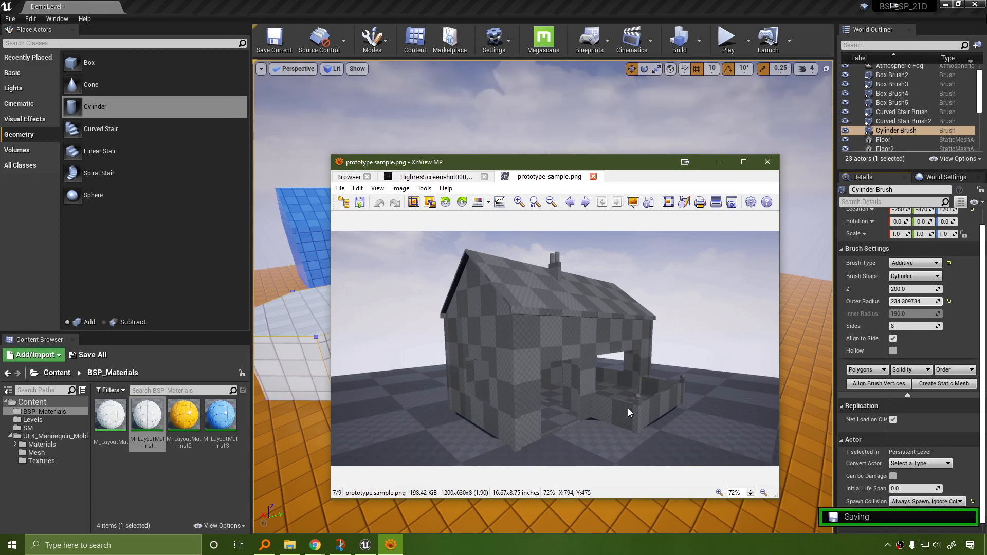
pyautogui.click(770, 167)
# Select the roof surface of the blue gabled house and examine its brush settings.
pyautogui.moveTo(537, 273)
pyautogui.mouseDown(button='right')
pyautogui.moveTo(488, 270)
pyautogui.moveTo(536, 273)
pyautogui.mouseUp(button='right')
pyautogui.press('w')
pyautogui.click(537, 273)
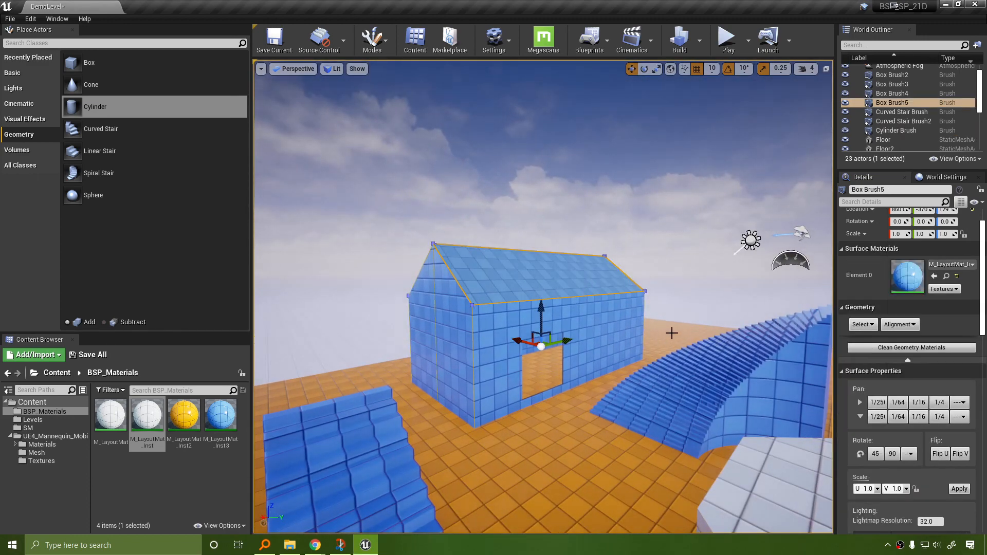
pyautogui.scroll(-3, 915, 411)
pyautogui.scroll(-5, 917, 402)
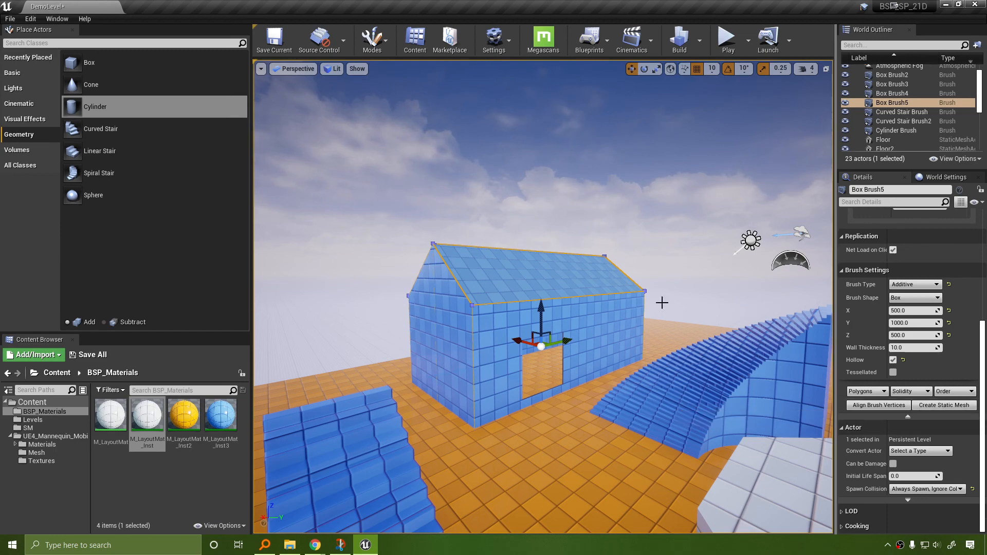
# Delete the blue straight stair brush standing in front of the gabled house.
pyautogui.moveTo(667, 330)
pyautogui.mouseDown(button='right')
pyautogui.moveTo(673, 339)
pyautogui.moveTo(668, 330)
pyautogui.moveTo(606, 388)
pyautogui.mouseUp(button='right')
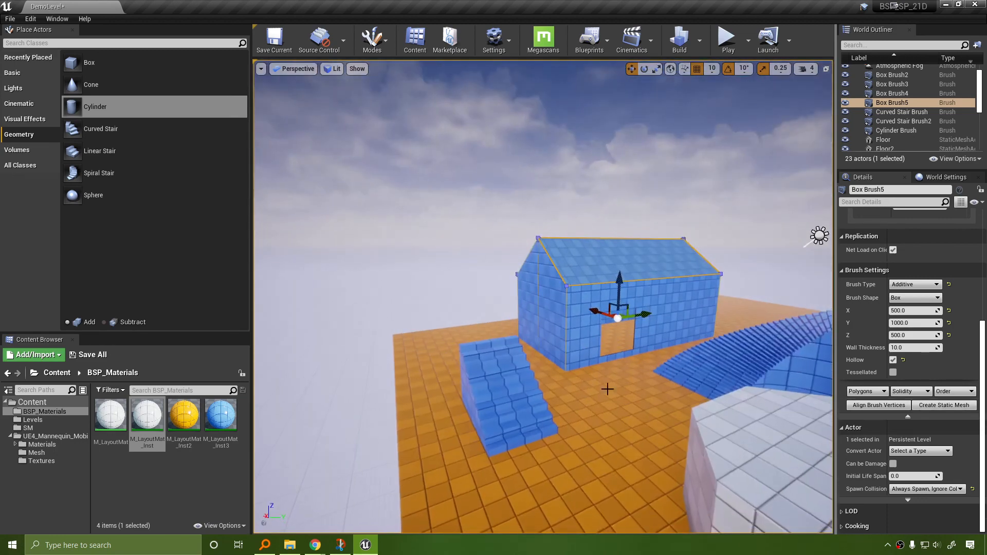
pyautogui.click(494, 383)
pyautogui.press('Delete')
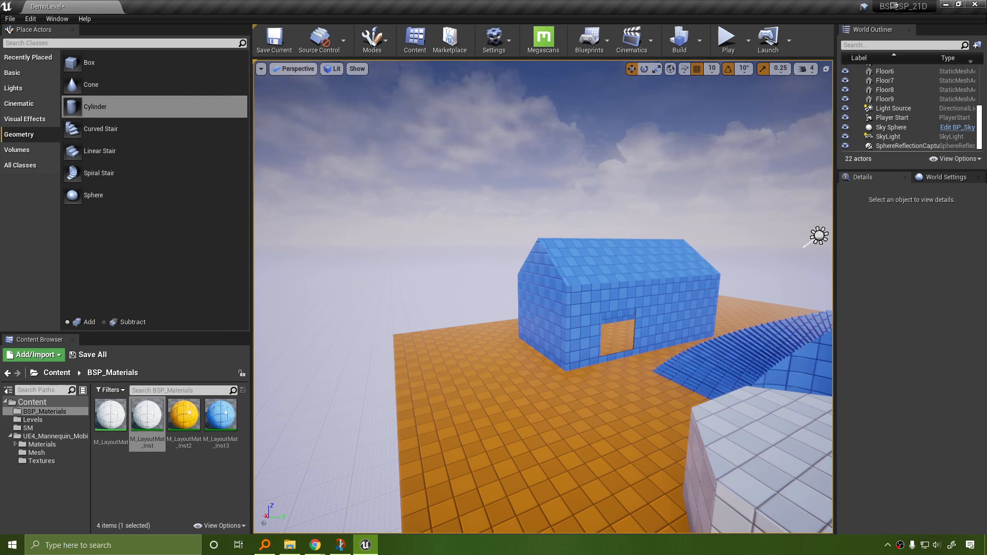
pyautogui.press('super+d')
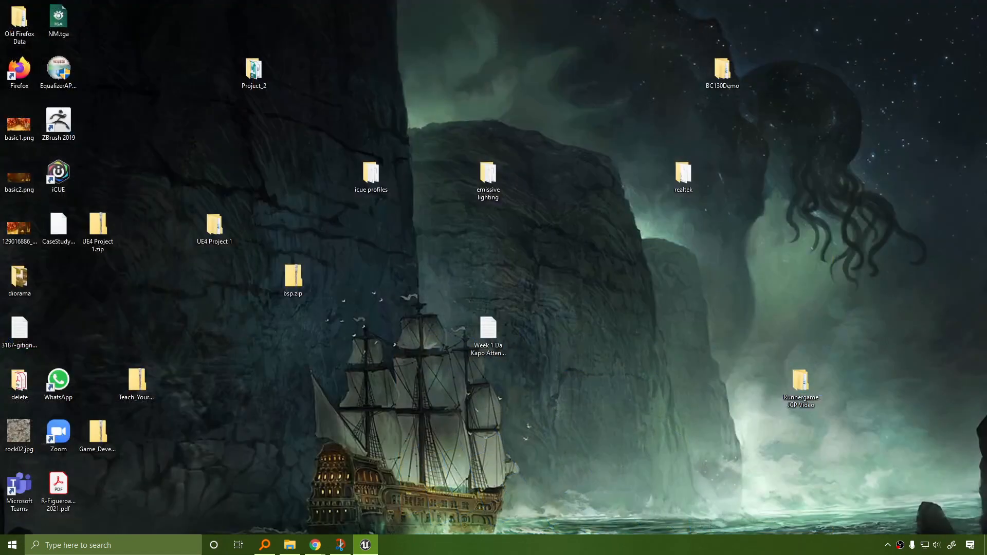
pyautogui.press('super+d')
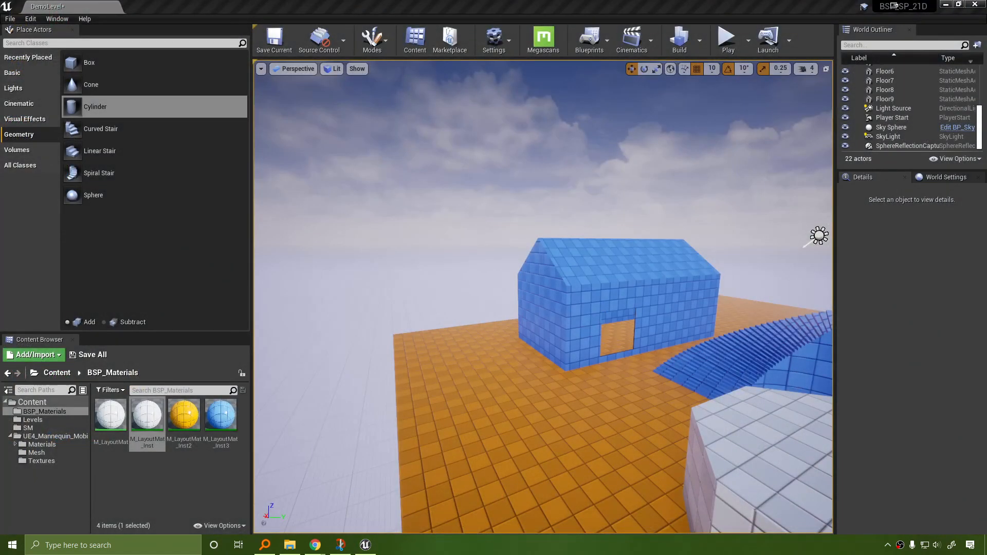